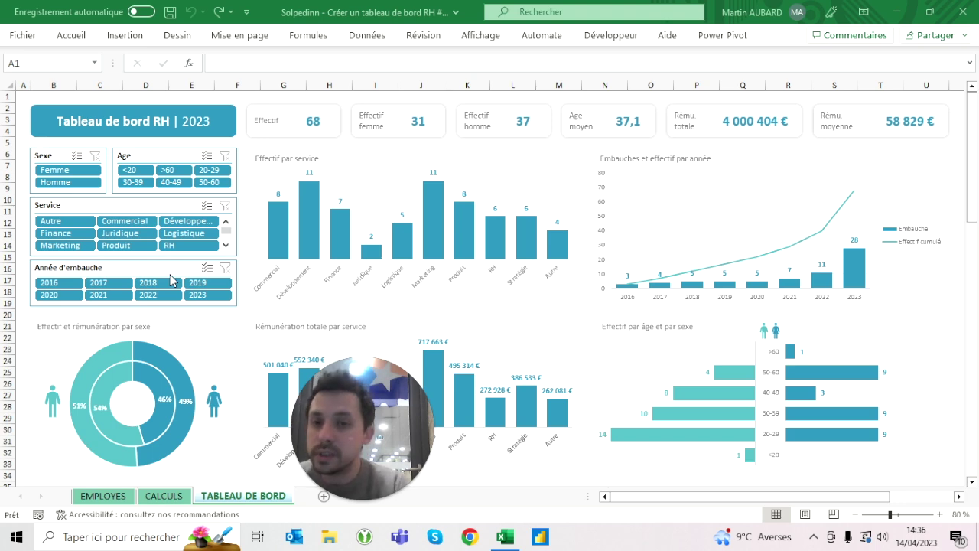
# Look over the EMPLOYES list and the CALCULS pivot tables, then return to TABLEAU DE BORD.
pyautogui.click(105, 499)
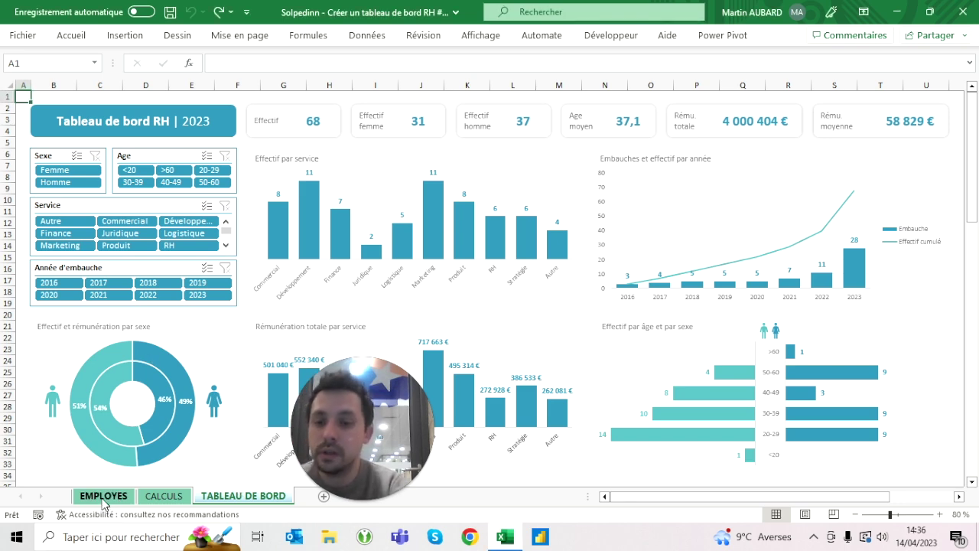
pyautogui.click(105, 499)
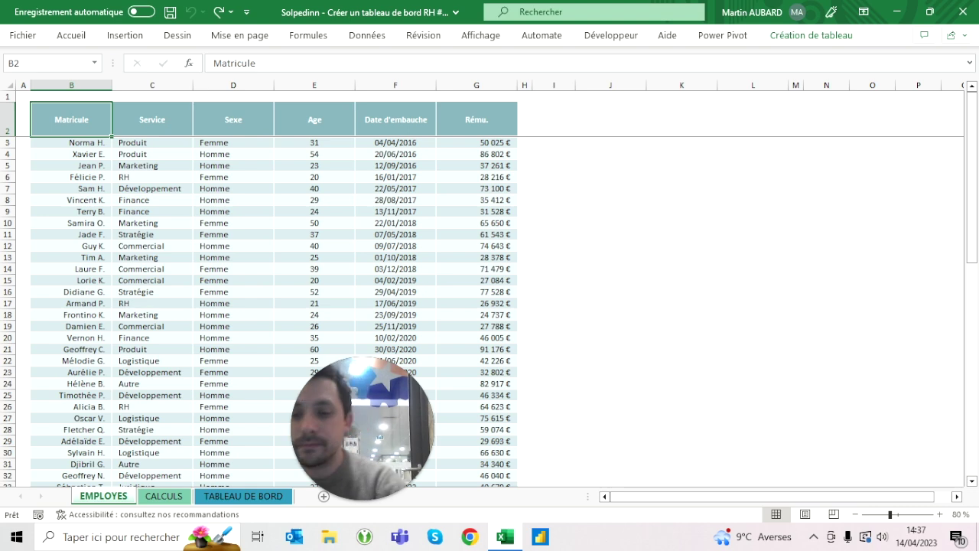
pyautogui.click(215, 499)
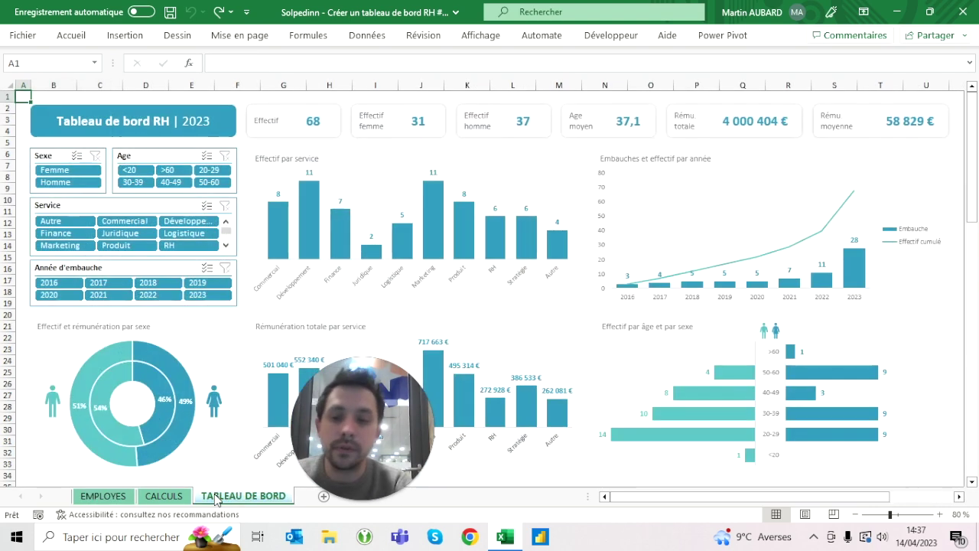
pyautogui.click(185, 499)
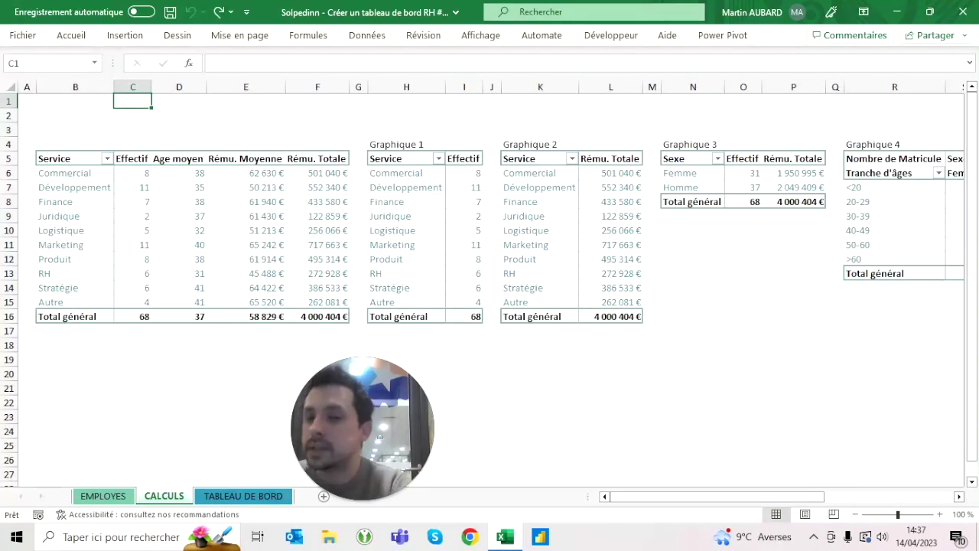
pyautogui.hscroll(5, 489, 268)
pyautogui.scroll(2, 489, 268)
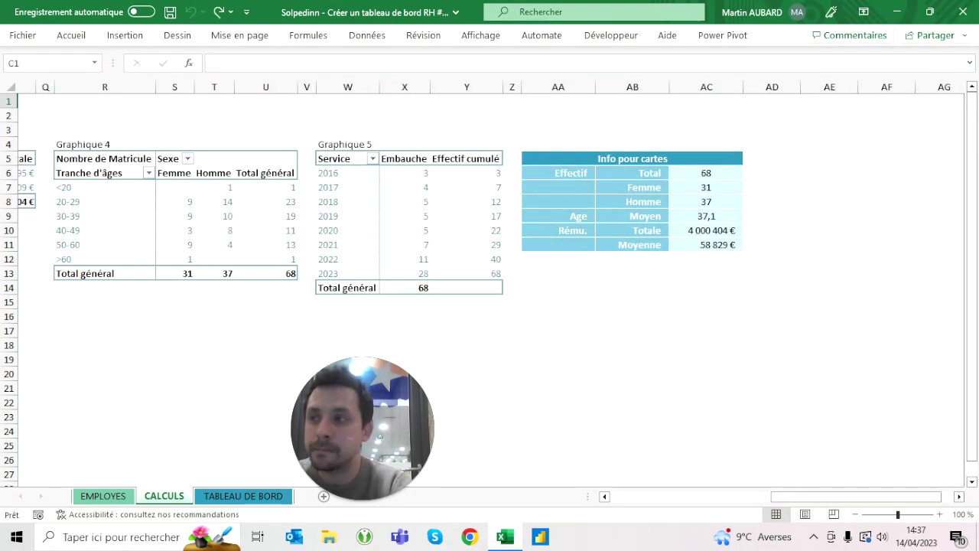
pyautogui.hscroll(-5, 490, 268)
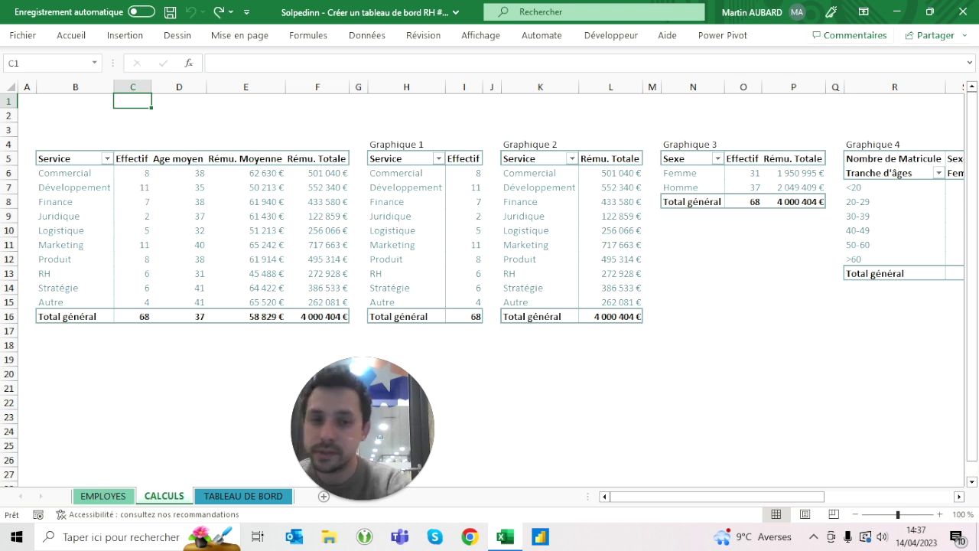
pyautogui.click(248, 497)
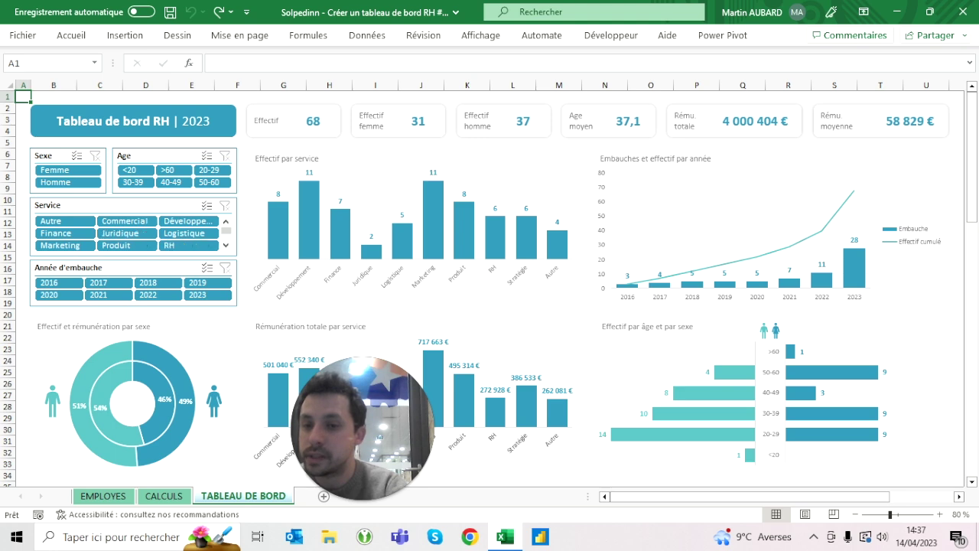
# Test the Service slicer on RH, clear it, then filter hiring year to 2016.
pyautogui.click(179, 247)
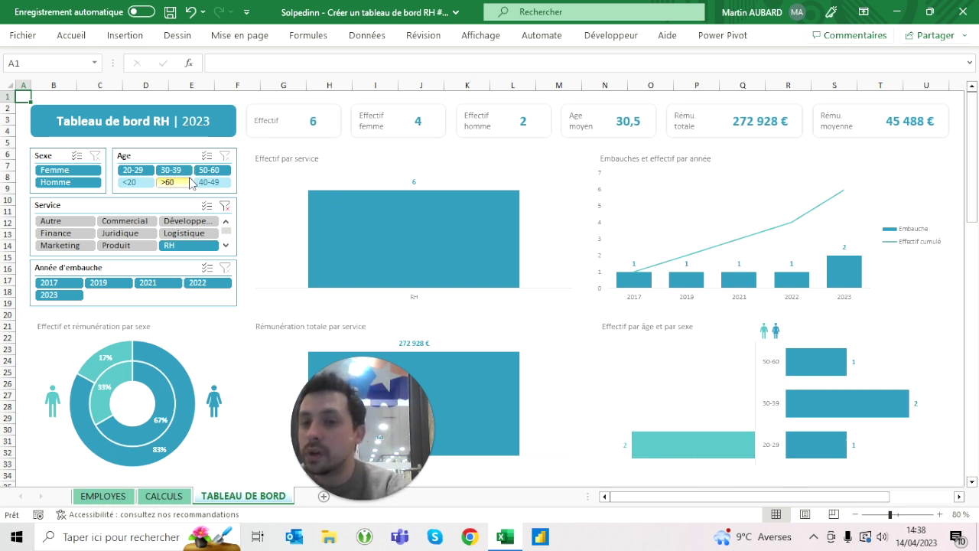
pyautogui.click(225, 207)
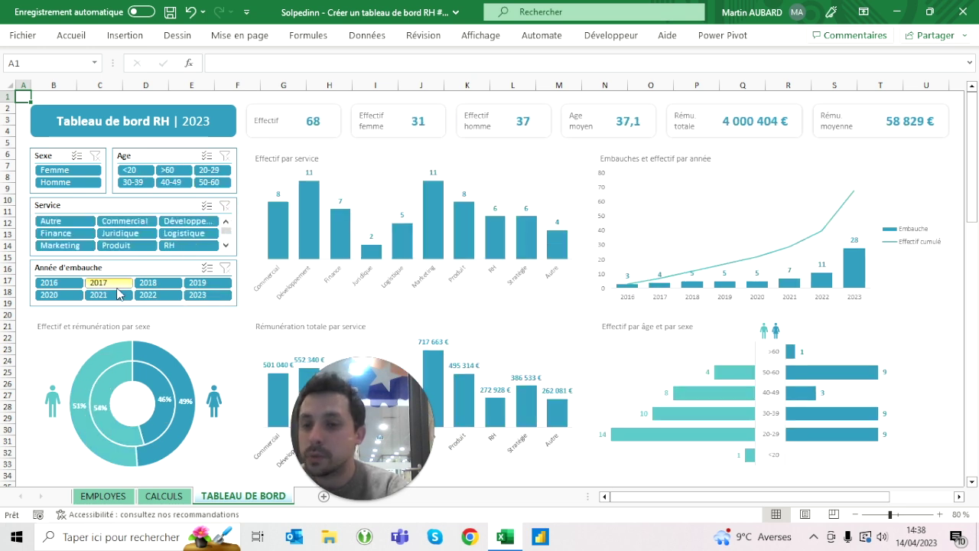
pyautogui.click(63, 290)
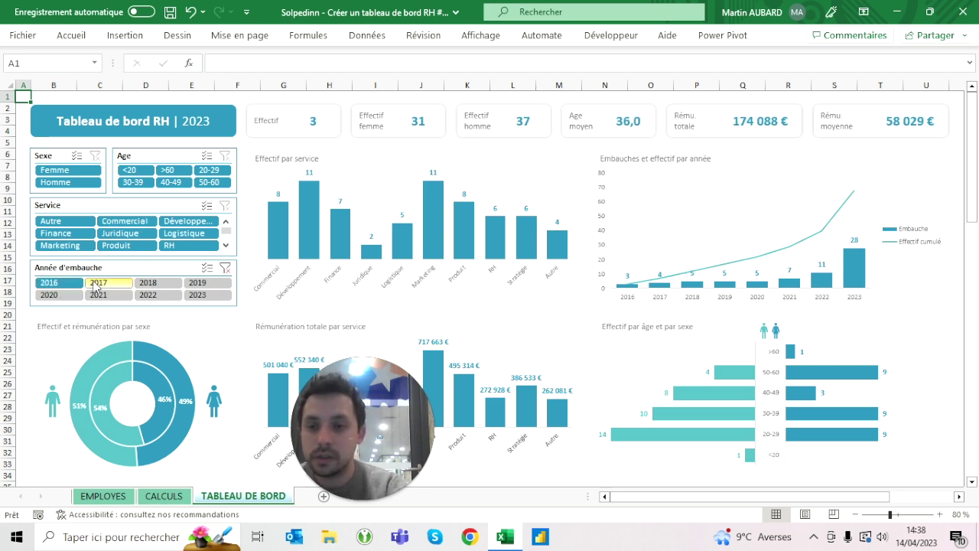
pyautogui.click(104, 283)
pyautogui.click(76, 282)
# Connect the Année d'embauche slicer to every CALCULS pivot table, then clear all dashboard filters.
pyautogui.rightClick(93, 283)
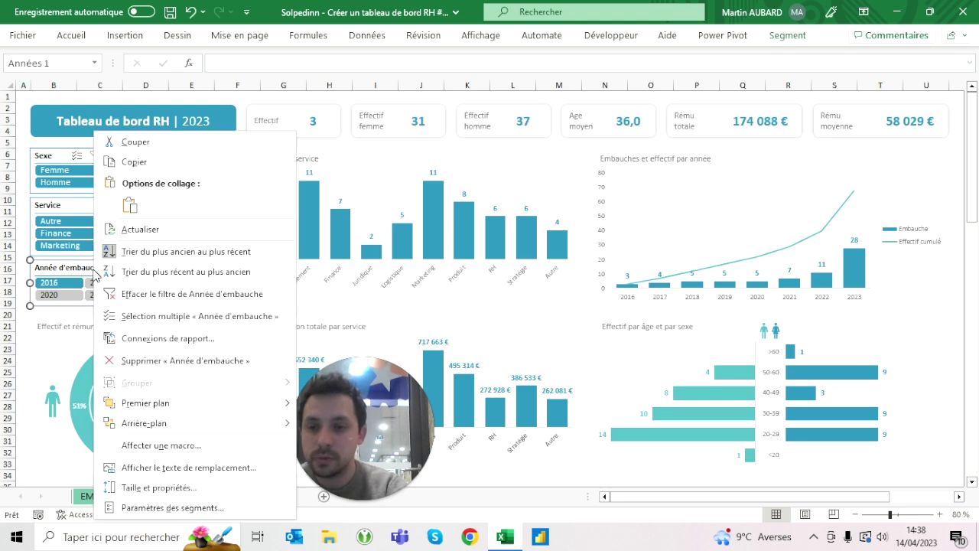
pyautogui.click(160, 339)
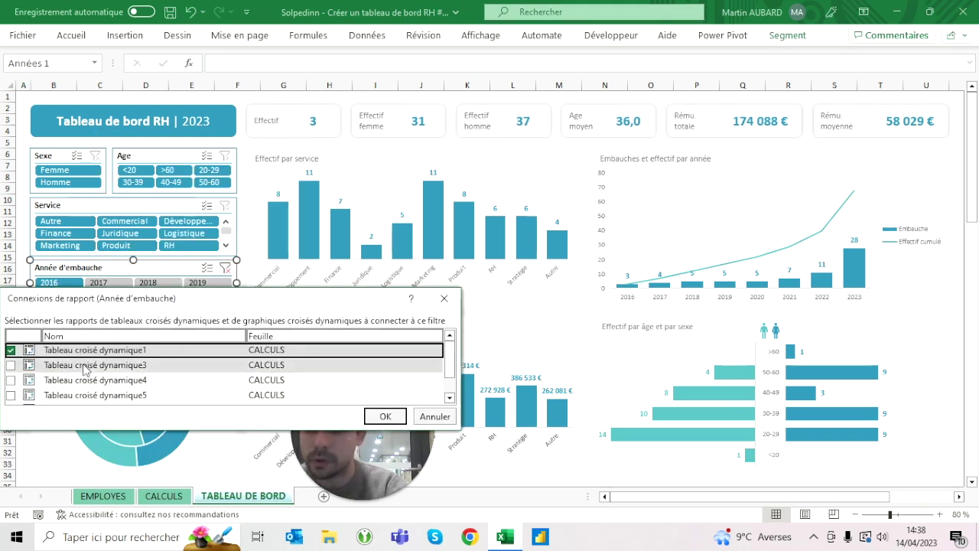
pyautogui.click(10, 365)
pyautogui.click(11, 379)
pyautogui.click(10, 394)
pyautogui.scroll(-1, 10, 382)
pyautogui.click(11, 381)
pyautogui.click(11, 396)
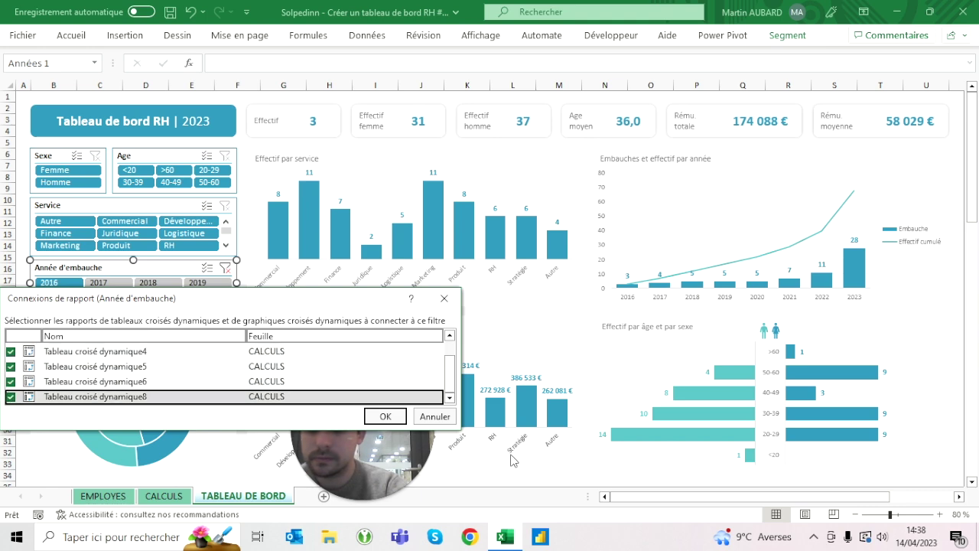
pyautogui.click(384, 416)
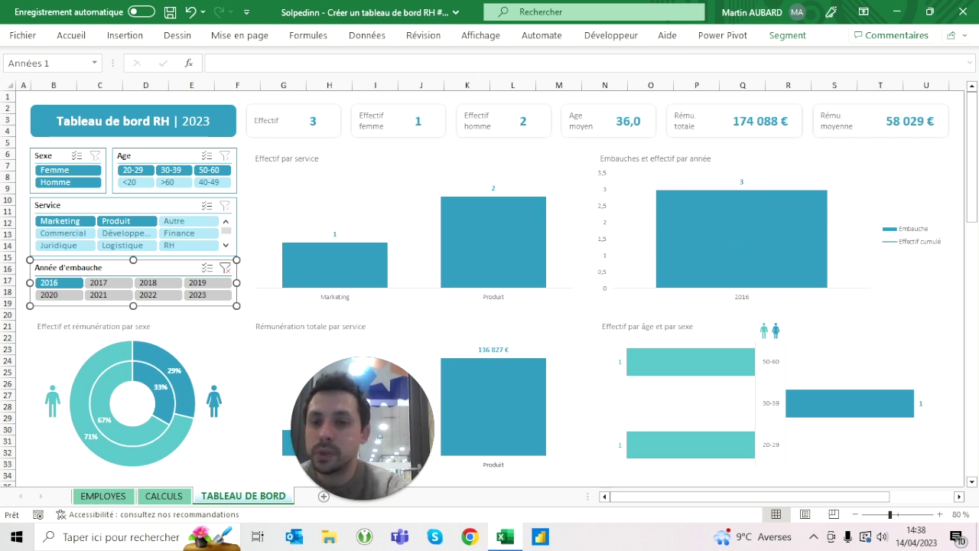
pyautogui.click(225, 268)
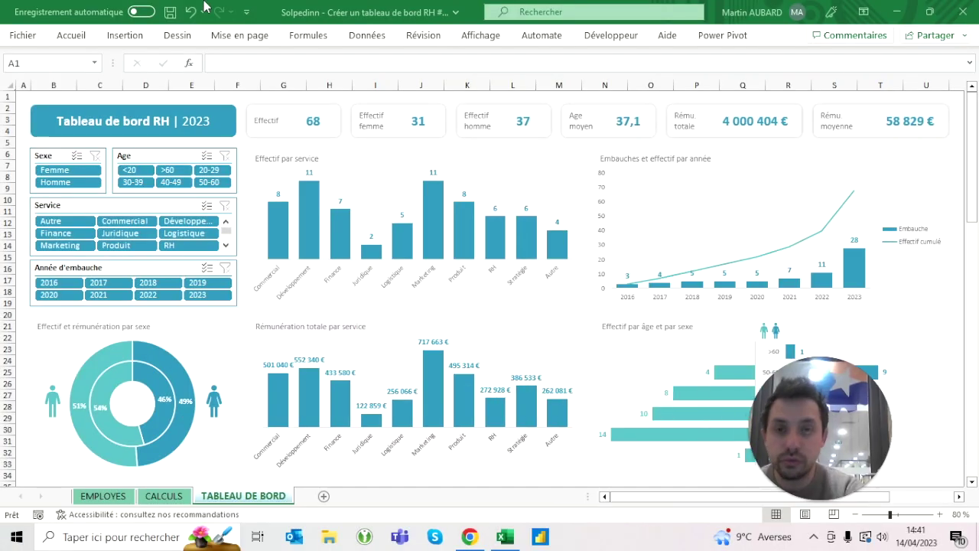
pyautogui.click(368, 38)
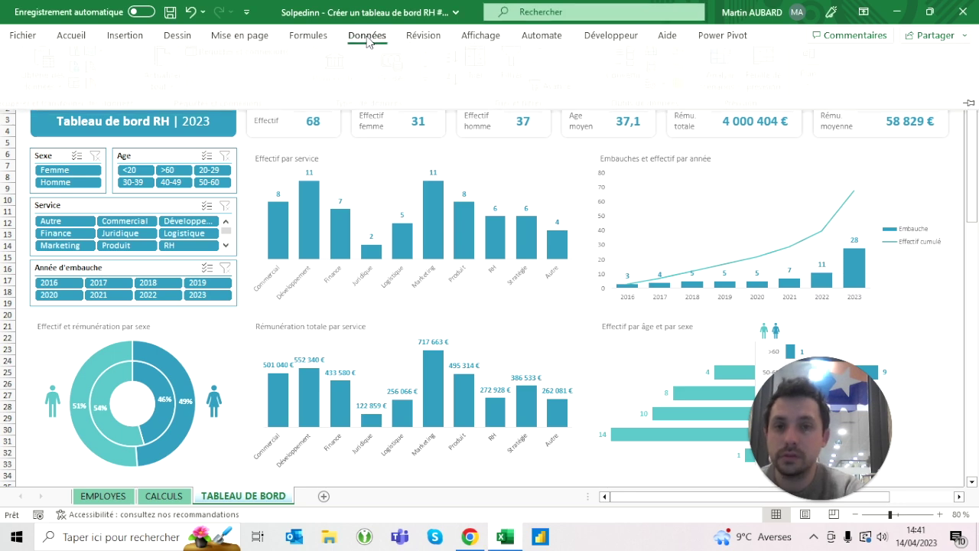
# Import data from 'Solpedinn - Créer un tableau de bord RH #2.xlsx' in the Contenu à poster folder.
pyautogui.click(55, 95)
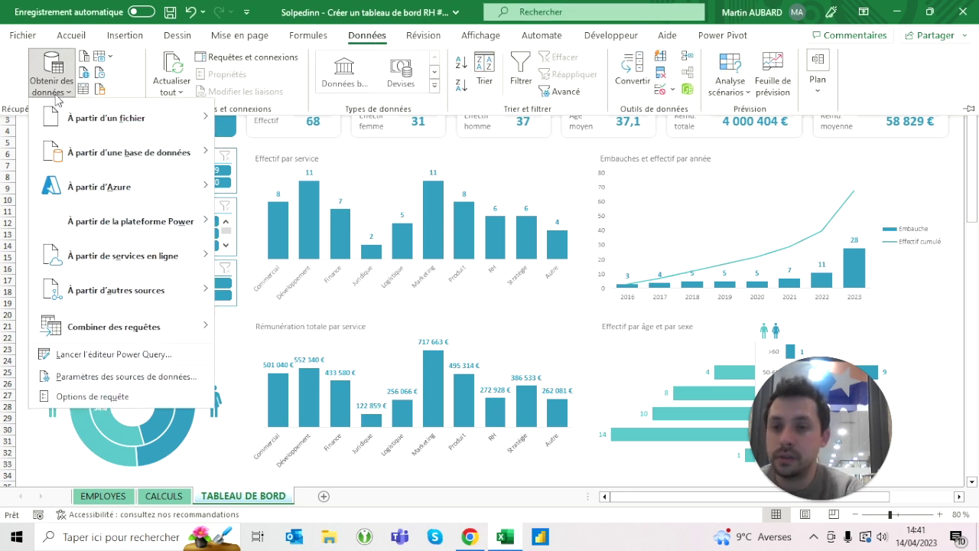
pyautogui.moveTo(107, 117)
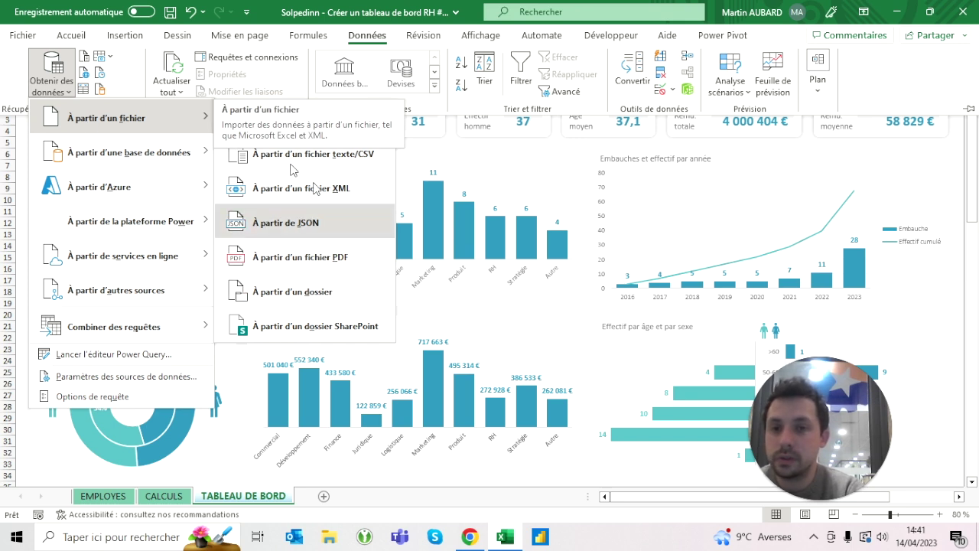
pyautogui.click(312, 132)
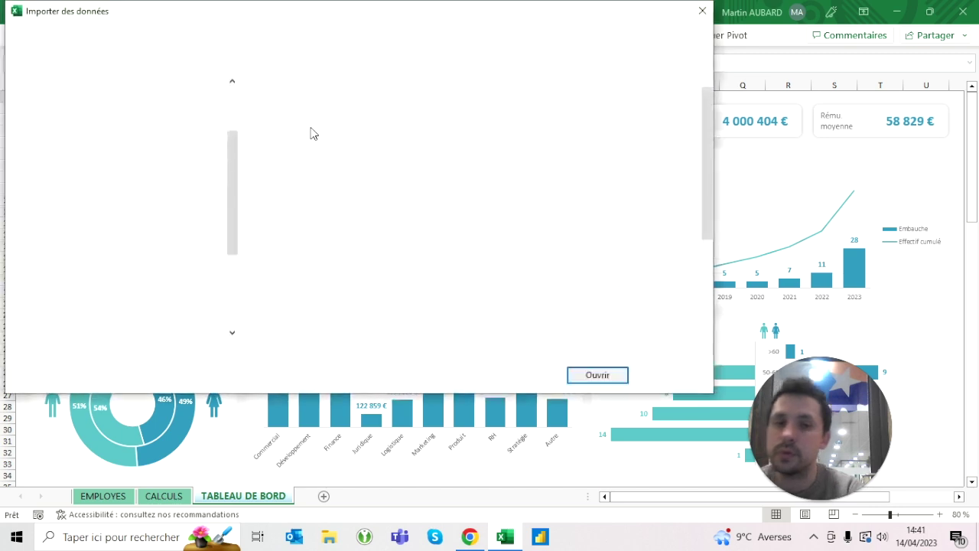
pyautogui.scroll(2, 31, 160)
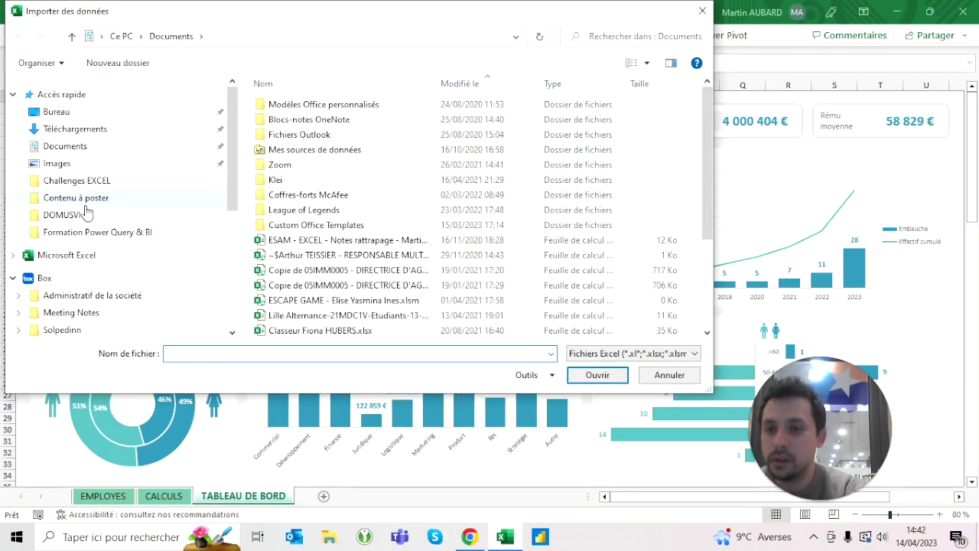
pyautogui.click(86, 199)
pyautogui.scroll(-8, 365, 241)
pyautogui.scroll(-1, 359, 248)
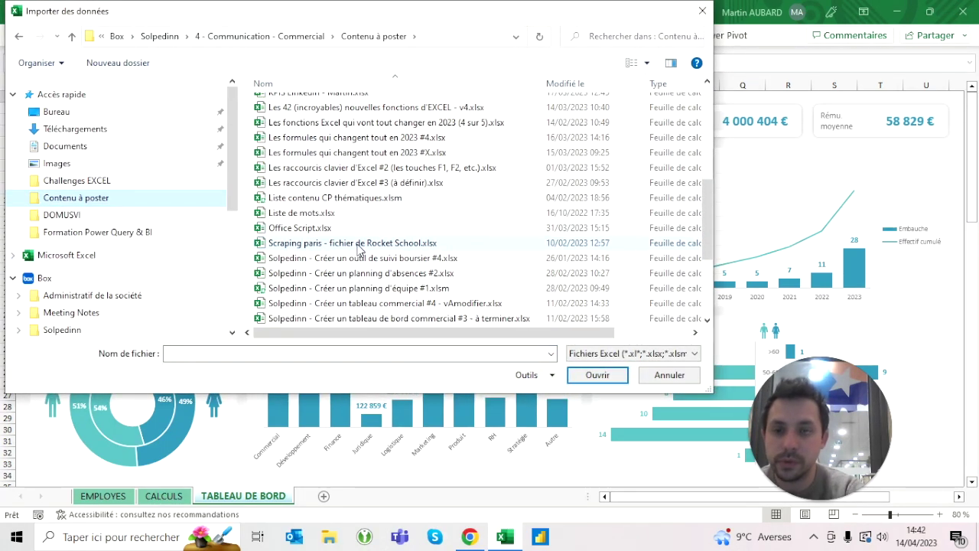
pyautogui.scroll(-3, 360, 249)
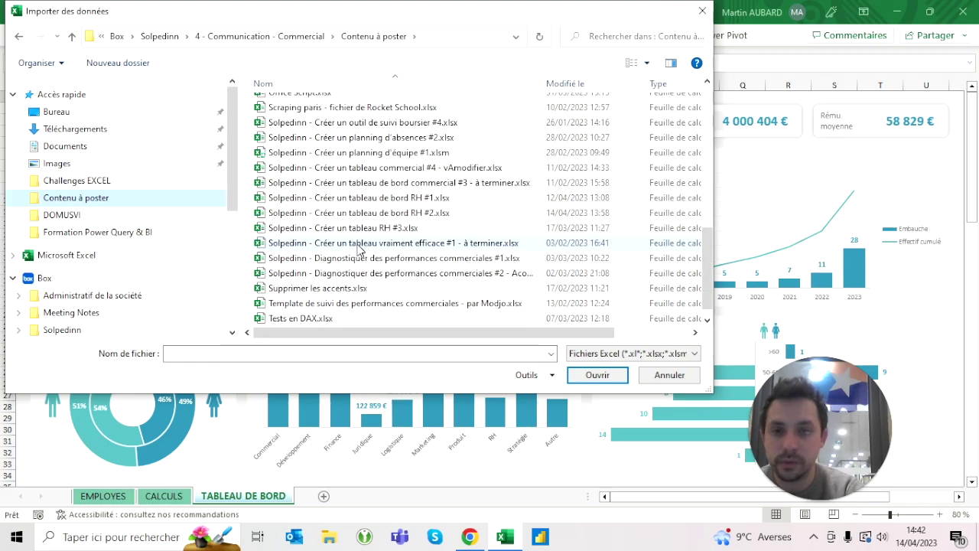
pyautogui.scroll(1, 359, 248)
pyautogui.scroll(1, 360, 248)
pyautogui.scroll(-3, 360, 248)
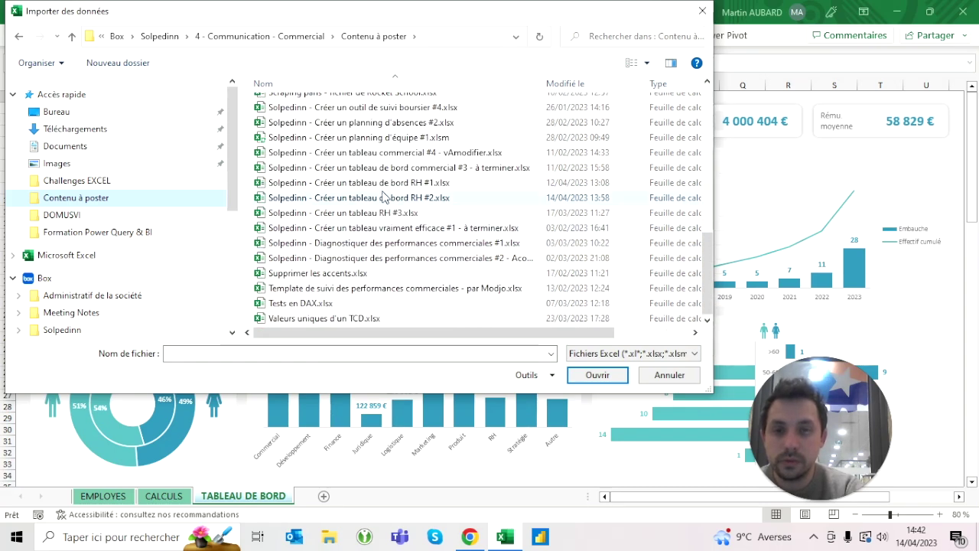
pyautogui.click(385, 197)
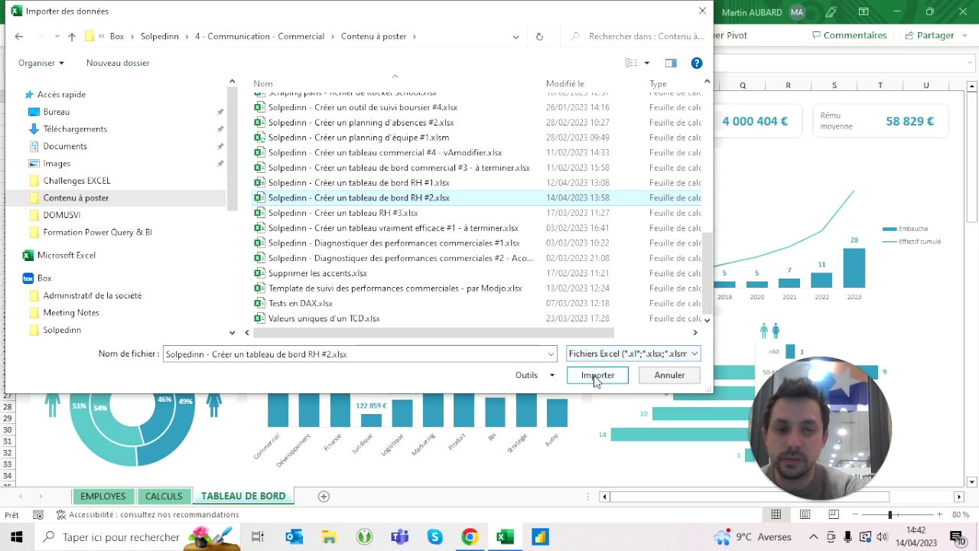
pyautogui.click(596, 376)
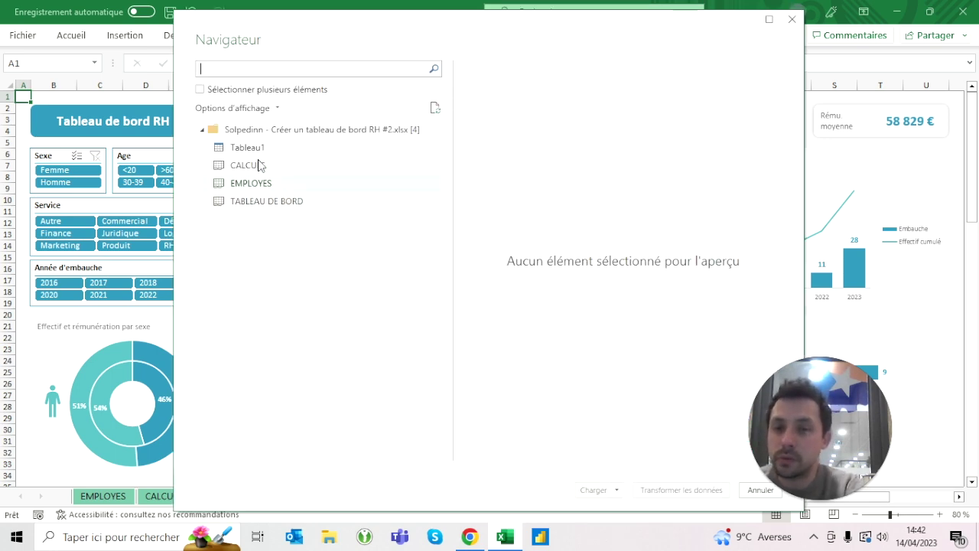
# Preview Tableau1 in the Navigator and load its 68 rows into a new sheet.
pyautogui.click(249, 153)
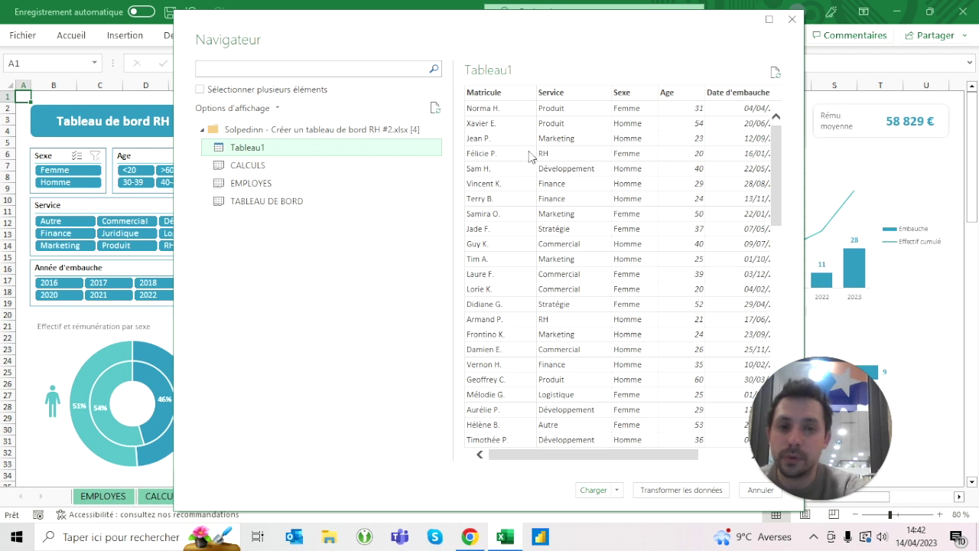
pyautogui.hscroll(2, 495, 116)
pyautogui.hscroll(1, 495, 116)
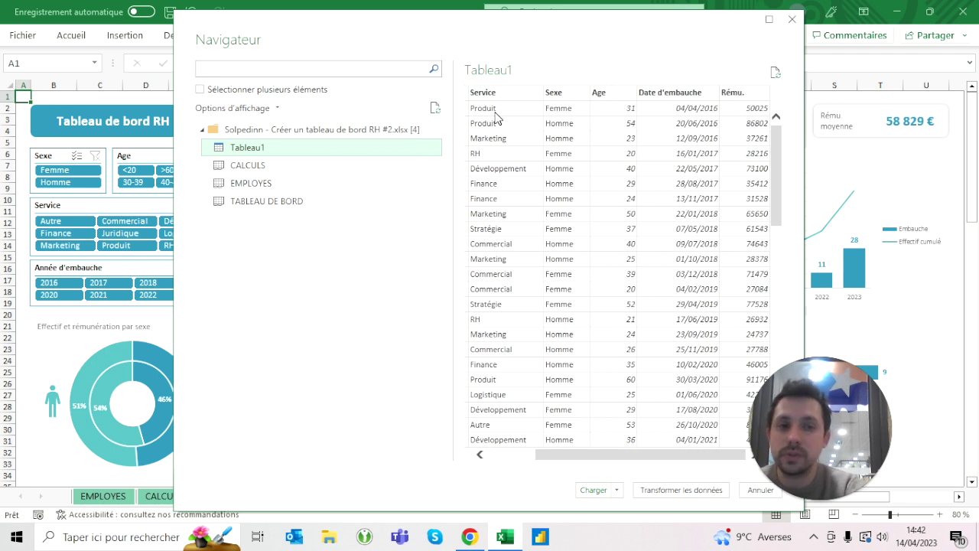
pyautogui.hscroll(-3, 495, 116)
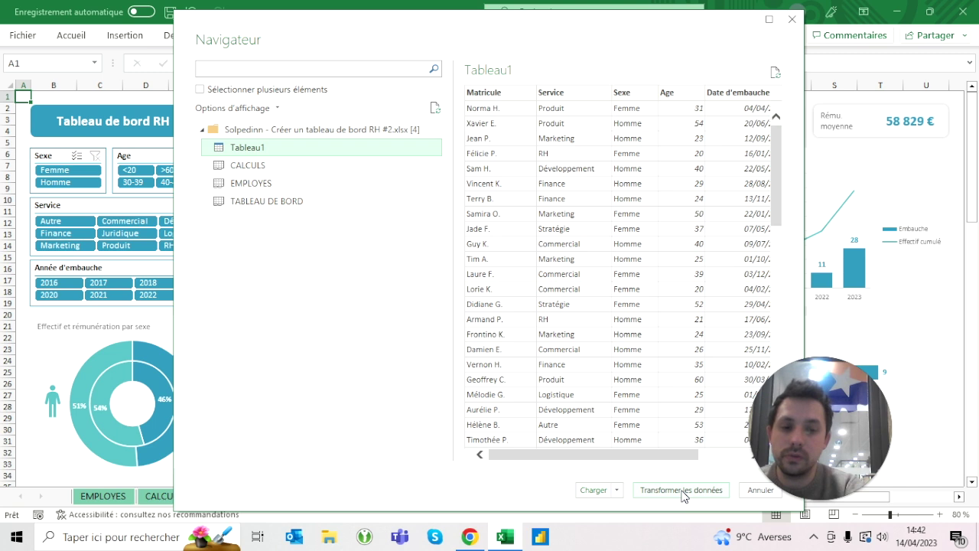
pyautogui.click(594, 493)
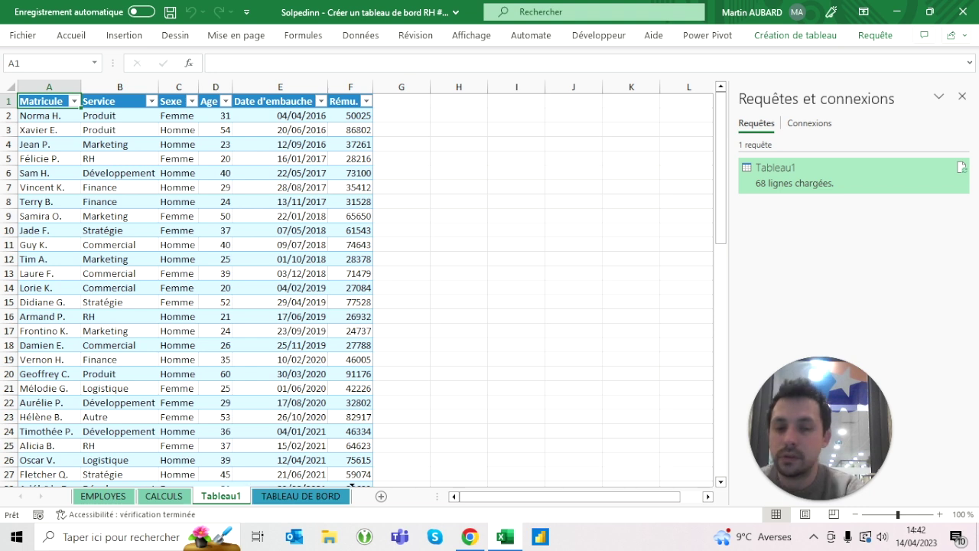
# Move the Tableau1 sheet after TABLEAU DE BORD and rename it EMPLOYES 2.
pyautogui.moveTo(351, 489); pyautogui.dragTo(353, 496)
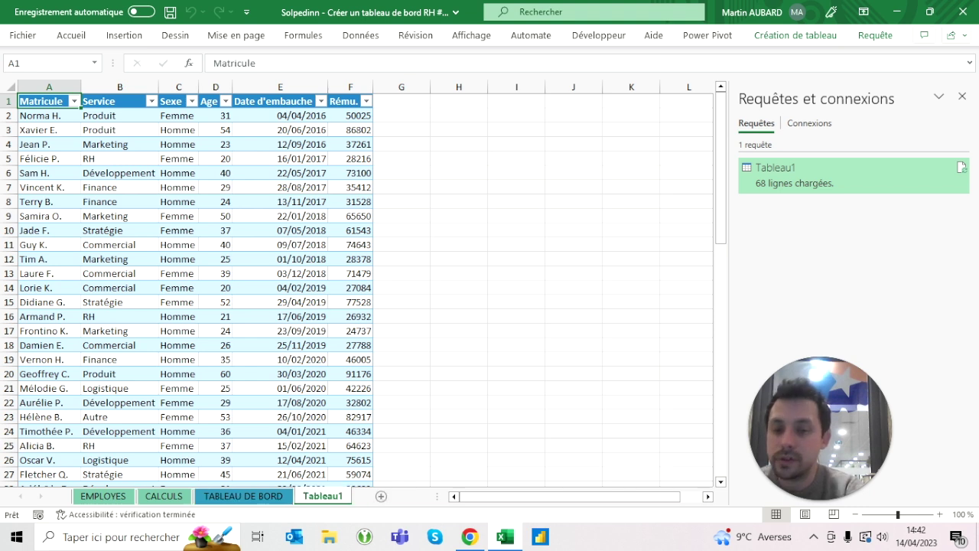
pyautogui.click(322, 496)
pyautogui.write('EMPLOYES 2')
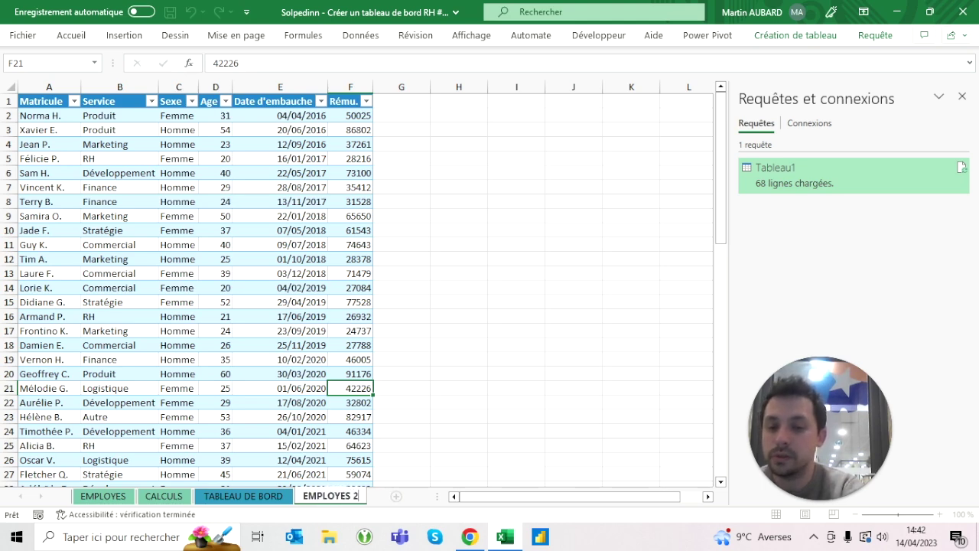
pyautogui.press('Return')
pyautogui.click(459, 401)
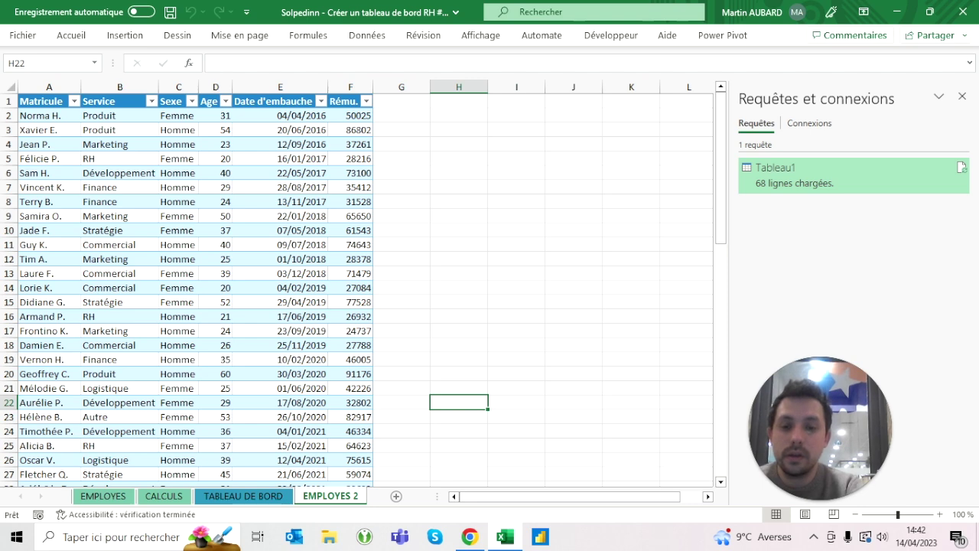
# Add a new blank sheet named CALCULS 2.
pyautogui.click(396, 497)
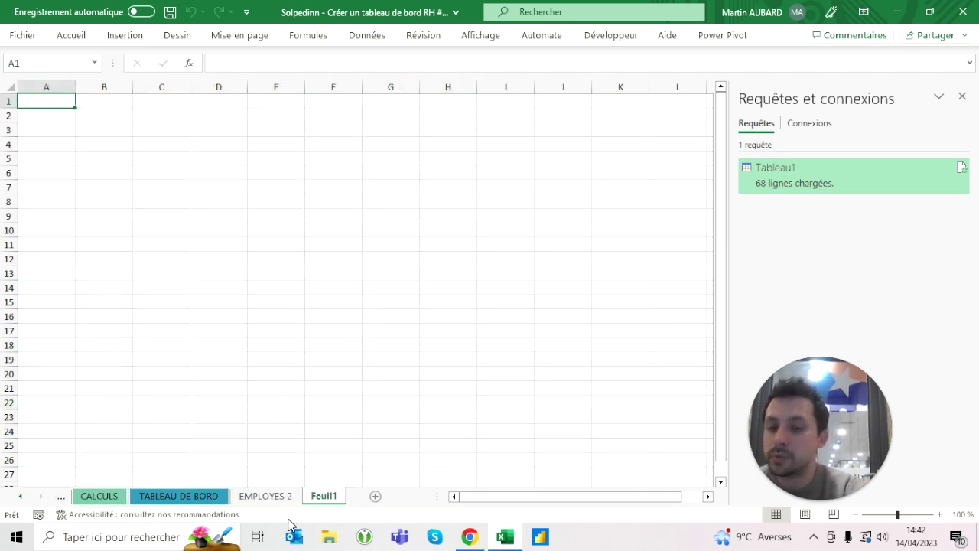
pyautogui.doubleClick(322, 497)
pyautogui.write('CALCULS')
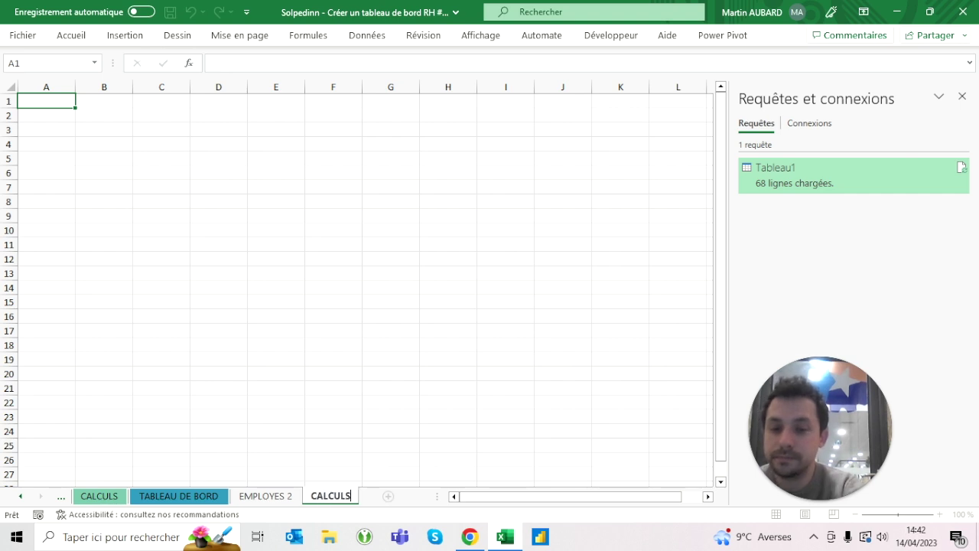
pyautogui.press('Return')
pyautogui.press('Return')
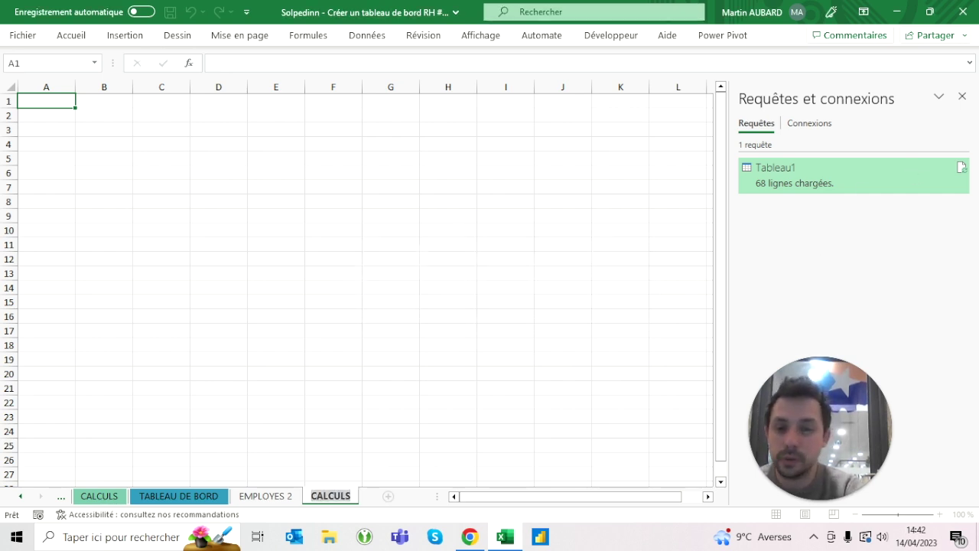
pyautogui.write(' 2')
pyautogui.press('Return')
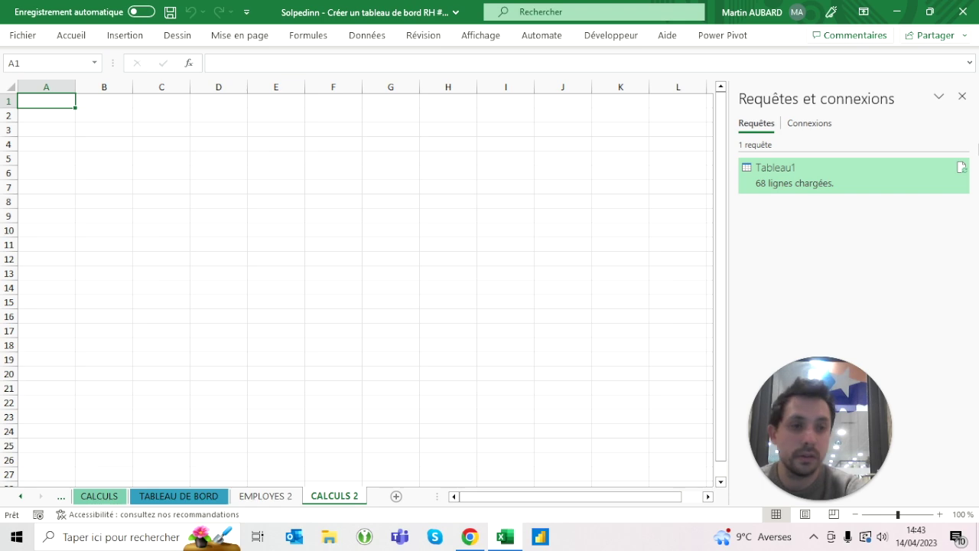
# Close the Requêtes et connexions pane and select a cell in the EMPLOYES 2 table.
pyautogui.click(962, 96)
pyautogui.click(447, 287)
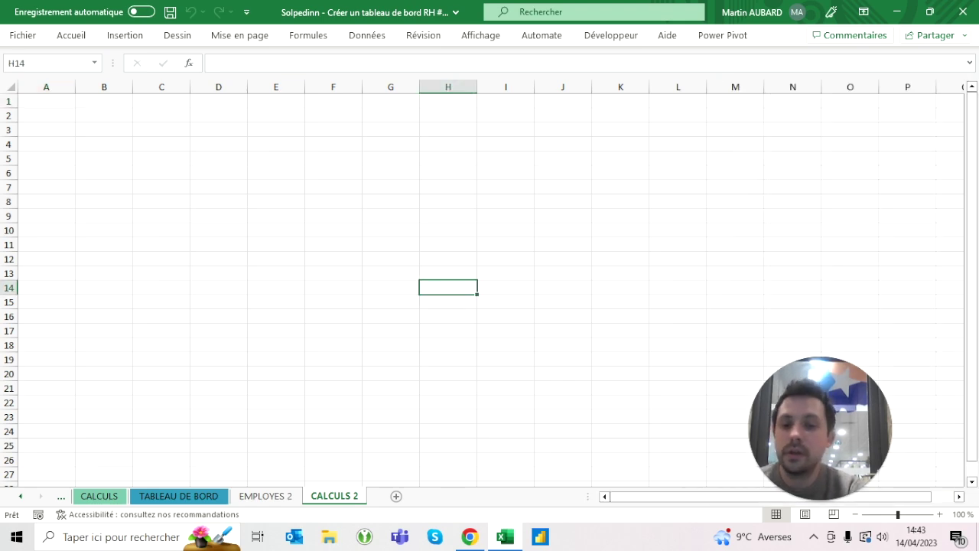
pyautogui.click(263, 497)
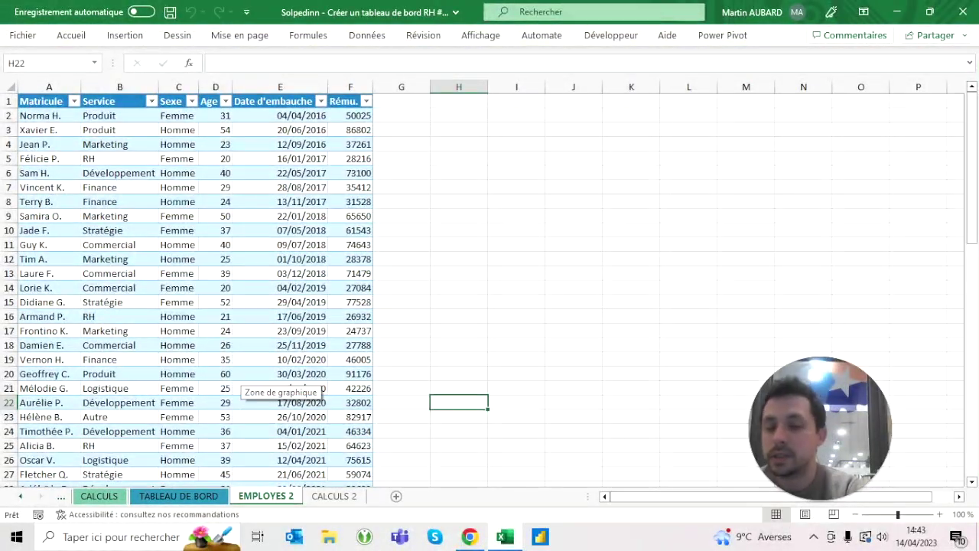
pyautogui.click(177, 187)
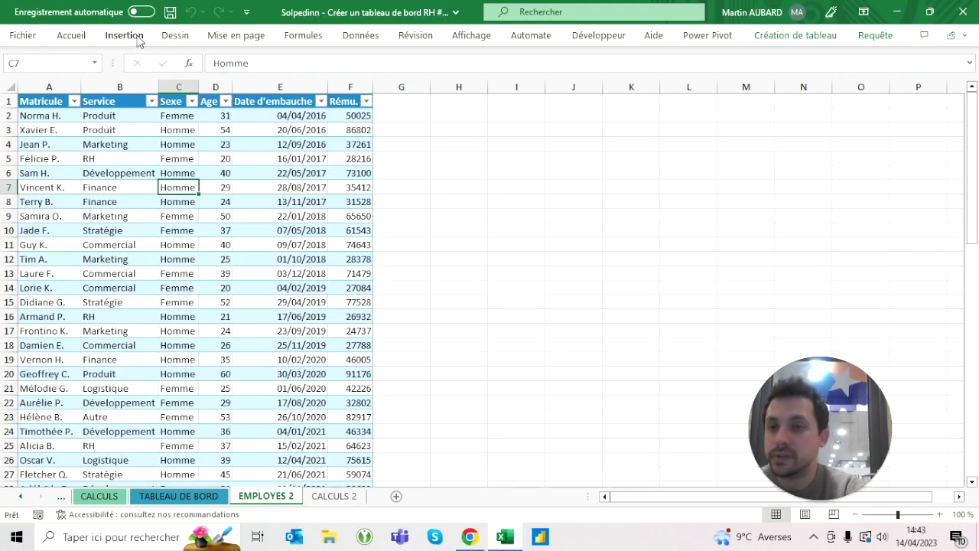
# Insert a pivot table from the employee table at existing-sheet location CALCULS 2!B5.
pyautogui.click(124, 35)
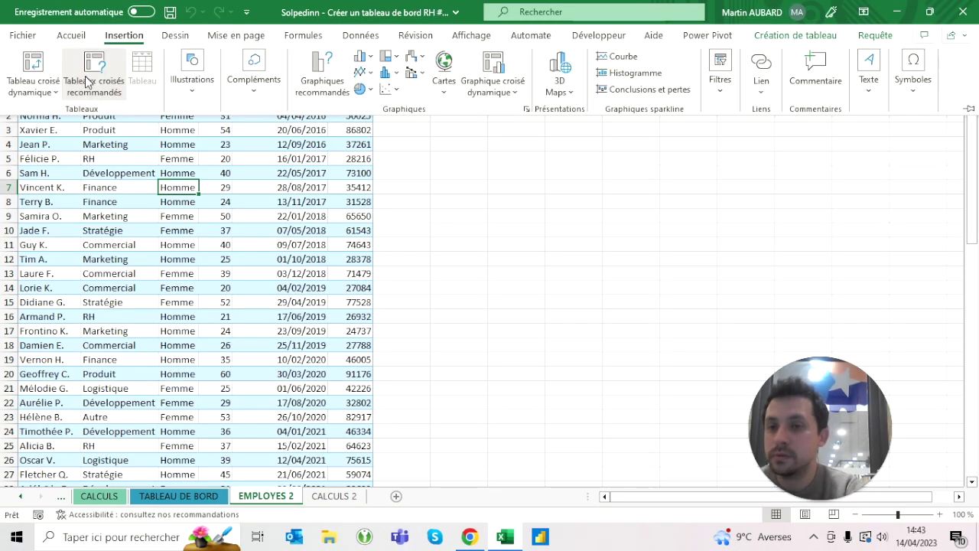
pyautogui.click(139, 40)
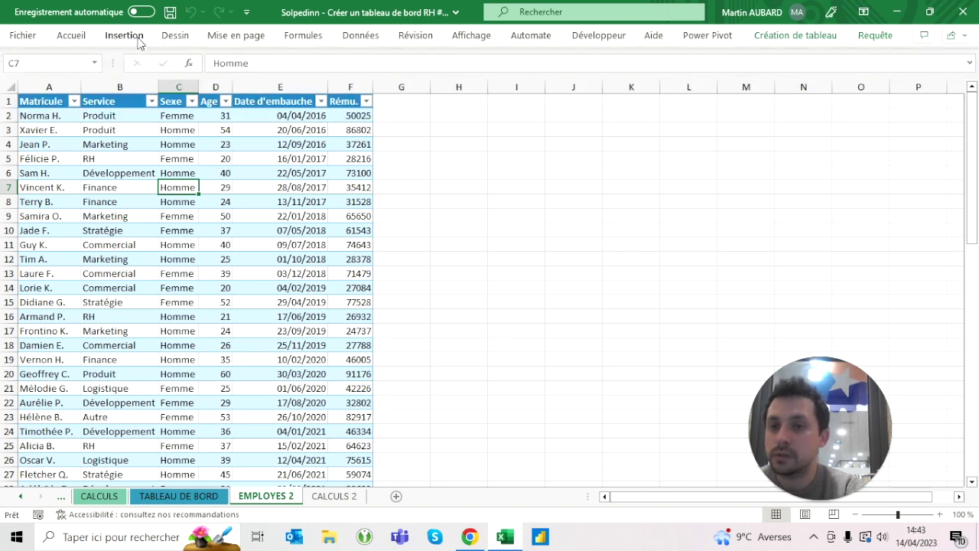
pyautogui.doubleClick(124, 35)
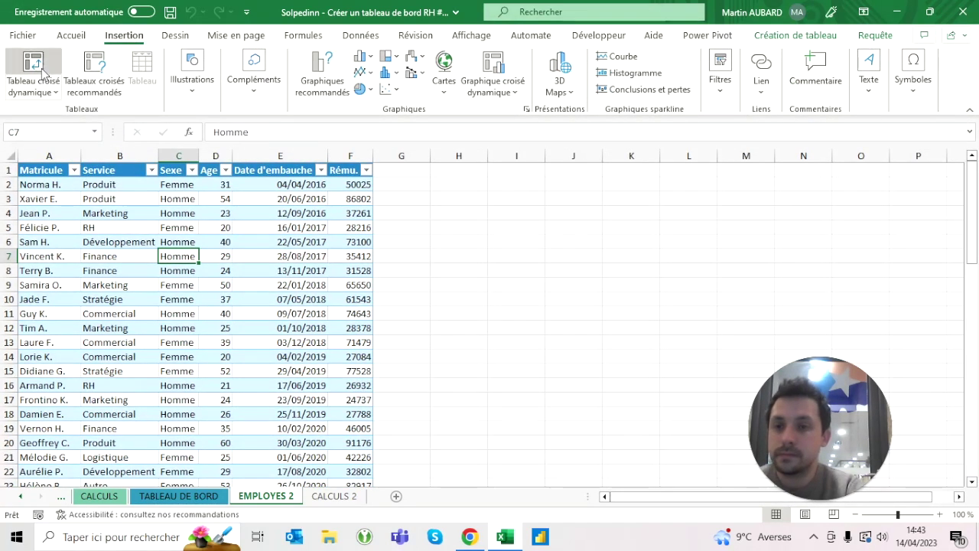
pyautogui.click(43, 70)
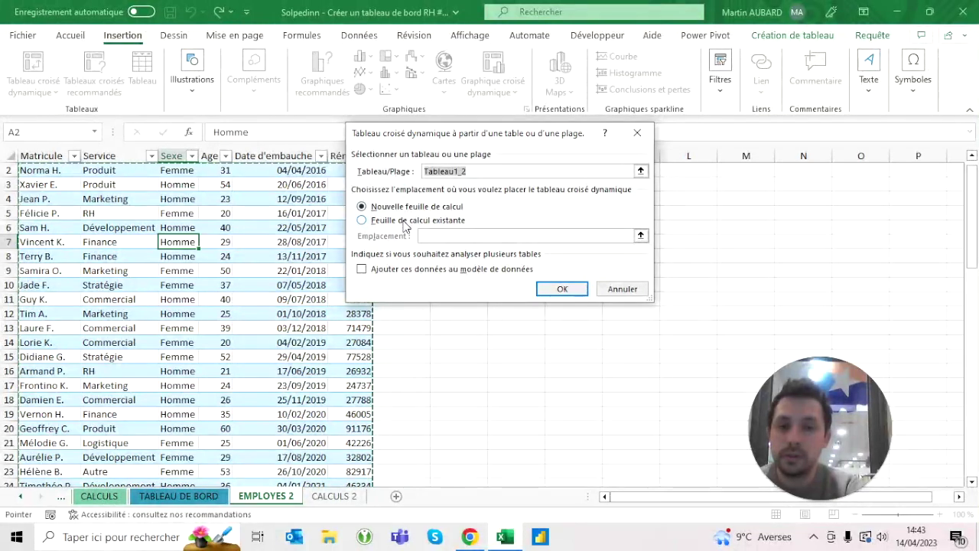
pyautogui.click(406, 222)
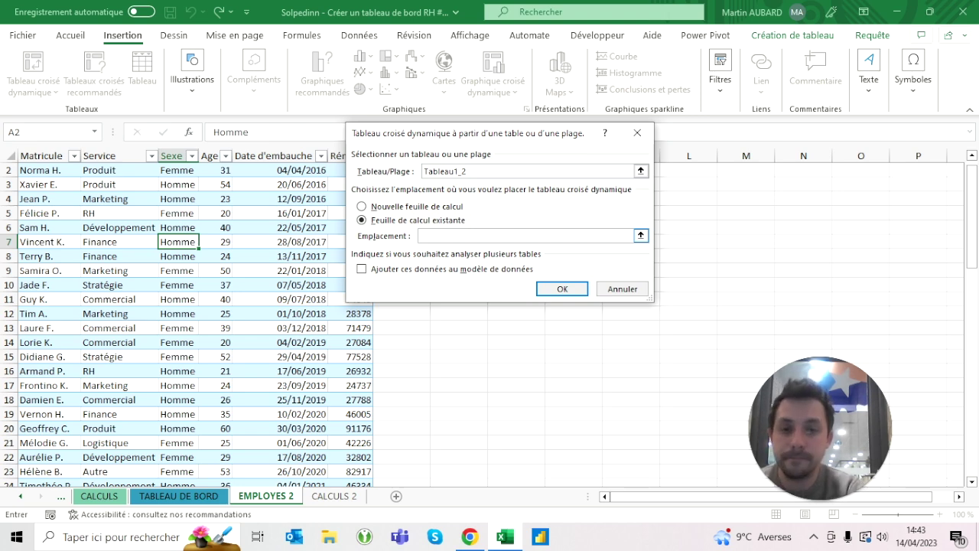
pyautogui.click(336, 496)
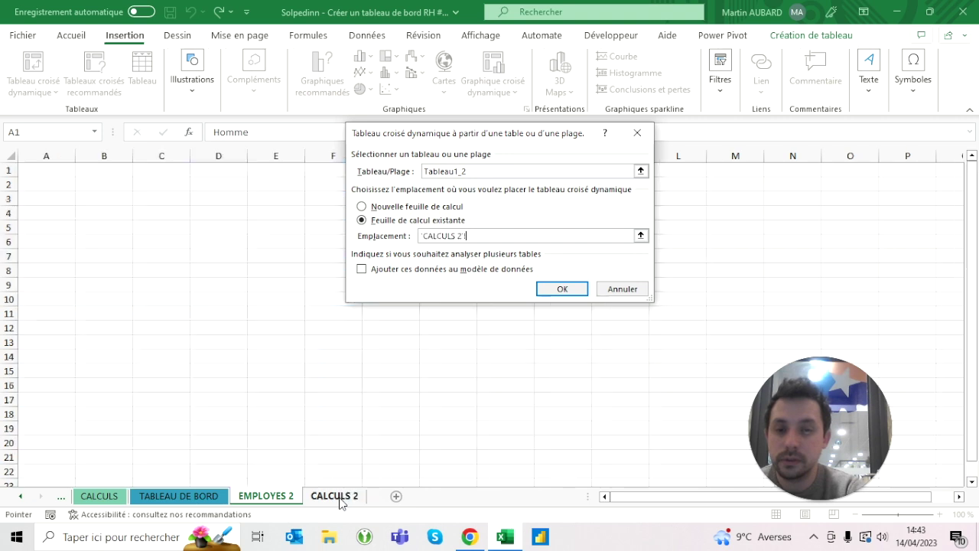
pyautogui.click(104, 227)
pyautogui.click(562, 290)
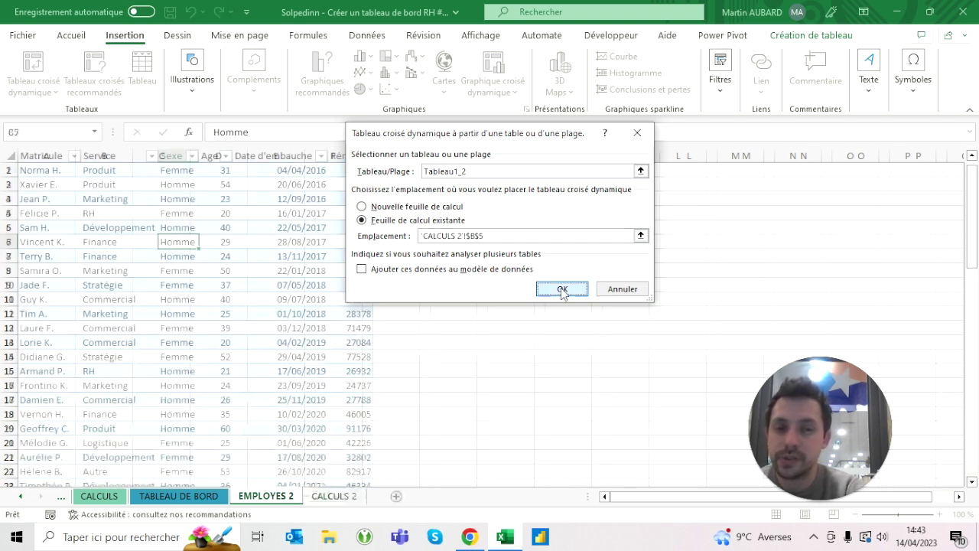
# Zoom CALCULS 2 to 80%, turn off Quadrillage, and bring back the PivotTable Fields pane.
pyautogui.click(856, 514)
pyautogui.click(855, 514)
pyautogui.click(265, 496)
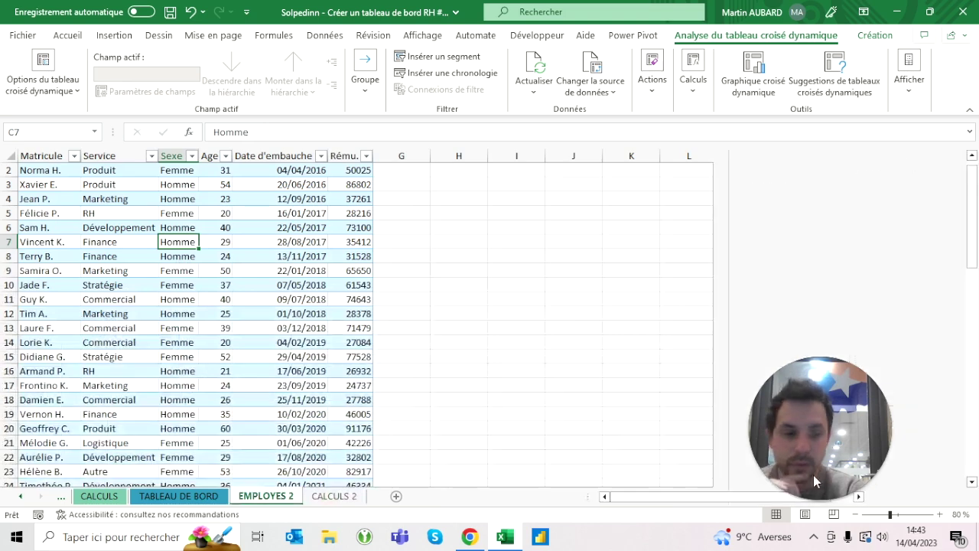
pyautogui.click(334, 495)
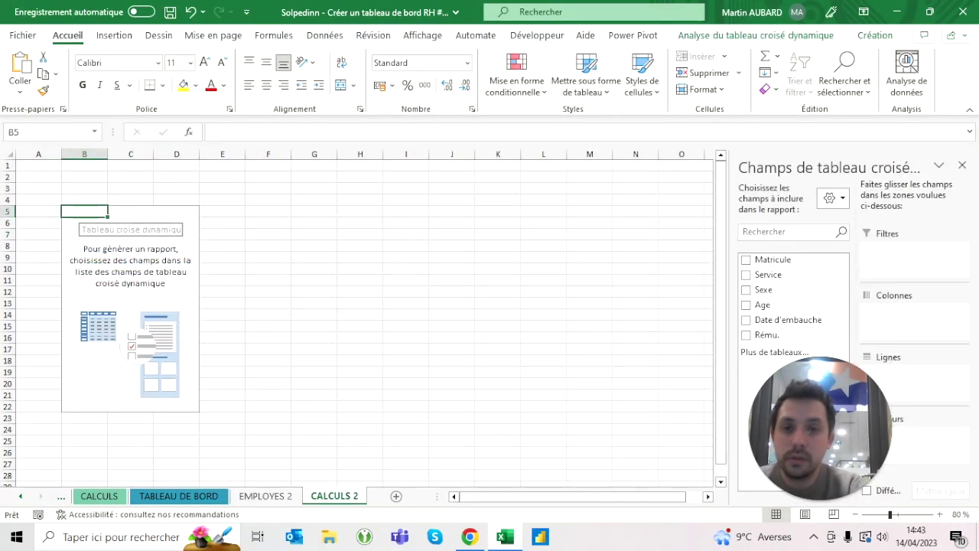
pyautogui.click(422, 35)
pyautogui.click(444, 87)
pyautogui.click(314, 234)
pyautogui.click(130, 234)
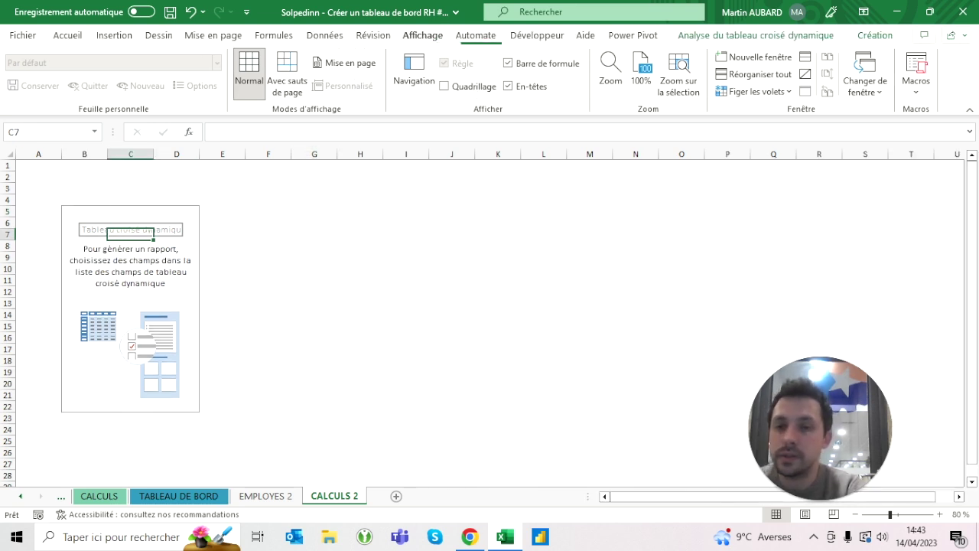
pyautogui.moveTo(857, 444); pyautogui.dragTo(641, 443)
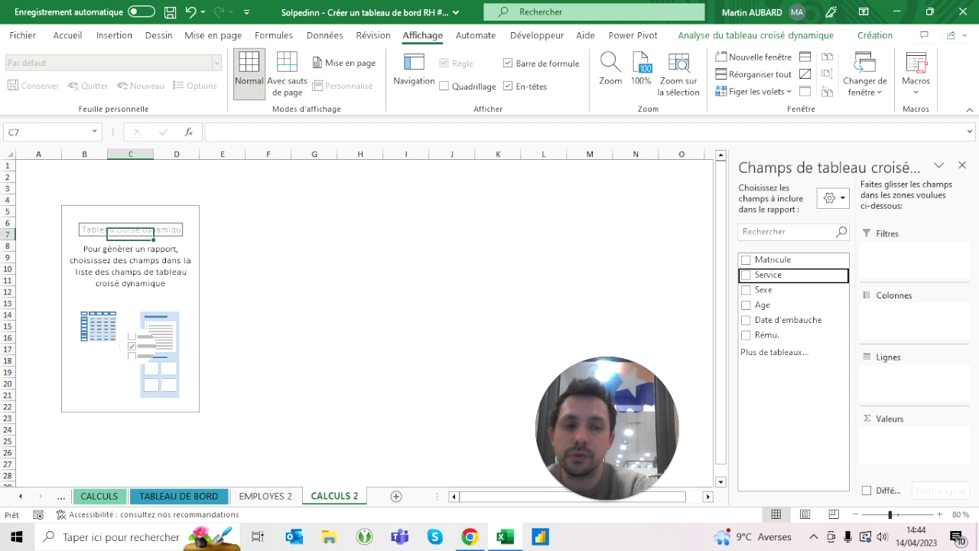
# Put Service in Lignes, and a count of Matricule plus Age in Valeurs.
pyautogui.moveTo(769, 274); pyautogui.dragTo(892, 388)
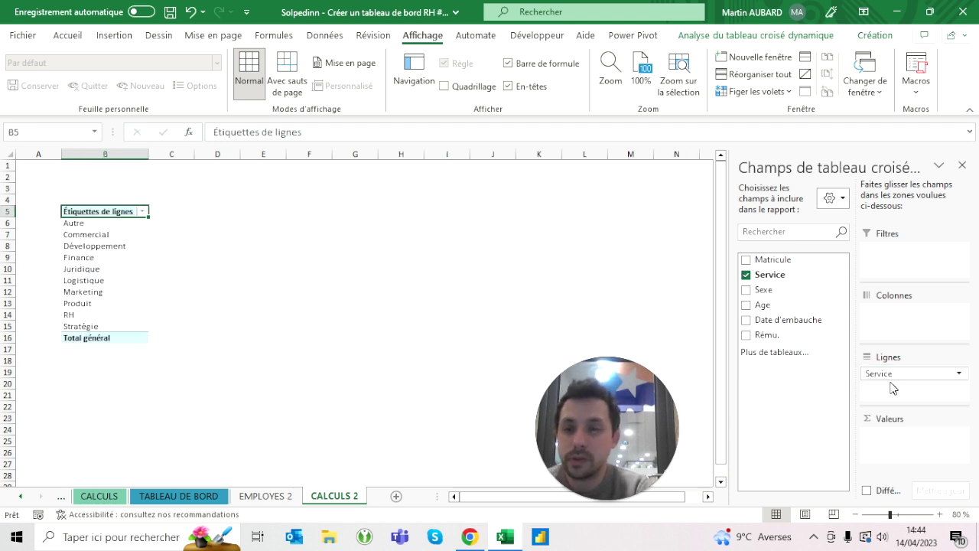
pyautogui.moveTo(788, 290)
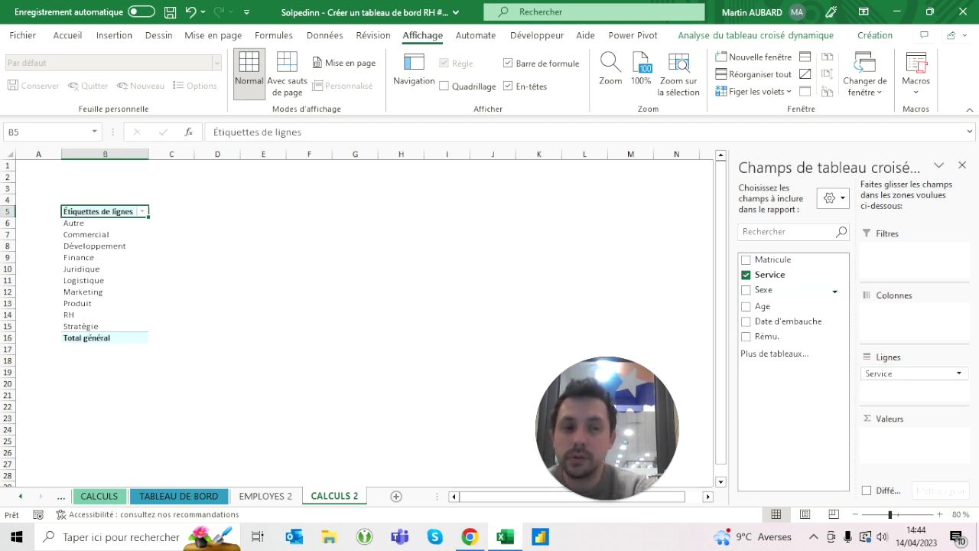
pyautogui.moveTo(772, 260)
pyautogui.mouseDown()
pyautogui.moveTo(914, 440)
pyautogui.moveTo(893, 448)
pyautogui.mouseUp()
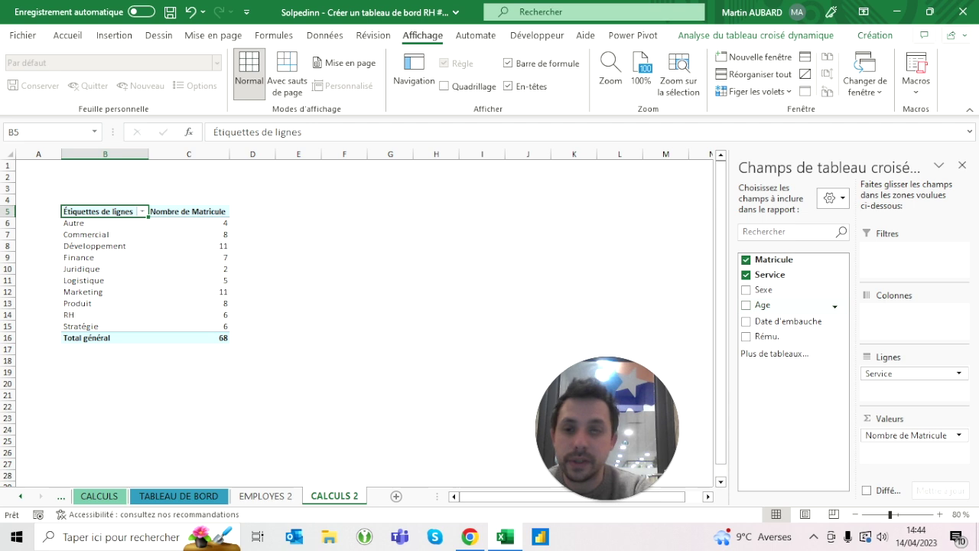
pyautogui.moveTo(762, 304); pyautogui.dragTo(911, 453)
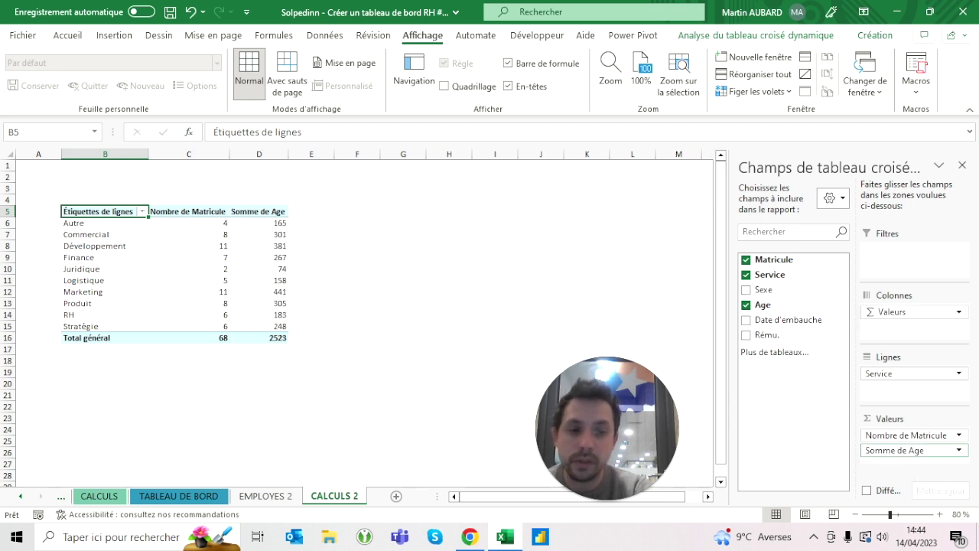
# Summarise the Age values by Moyenne instead of Somme.
pyautogui.click(268, 222)
pyautogui.rightClick(268, 222)
pyautogui.moveTo(344, 389)
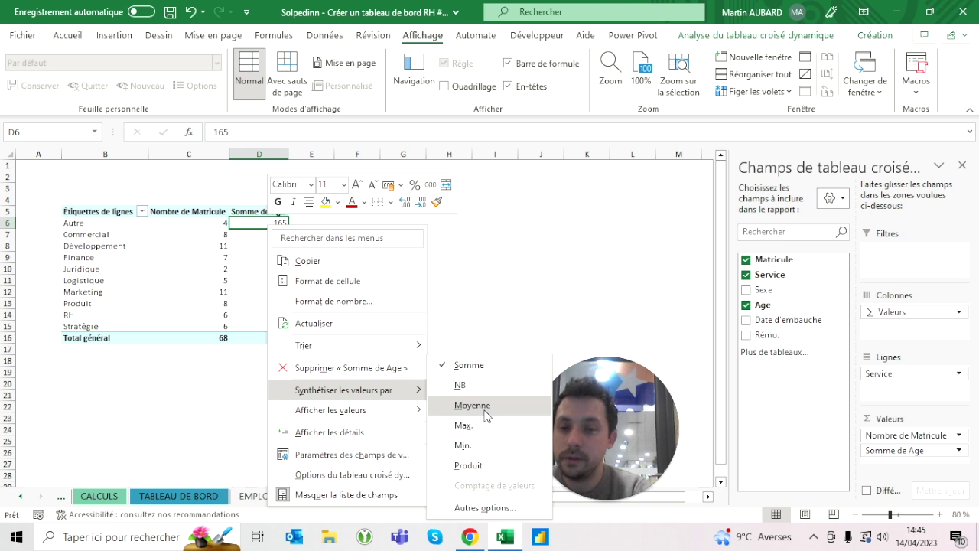
pyautogui.click(484, 410)
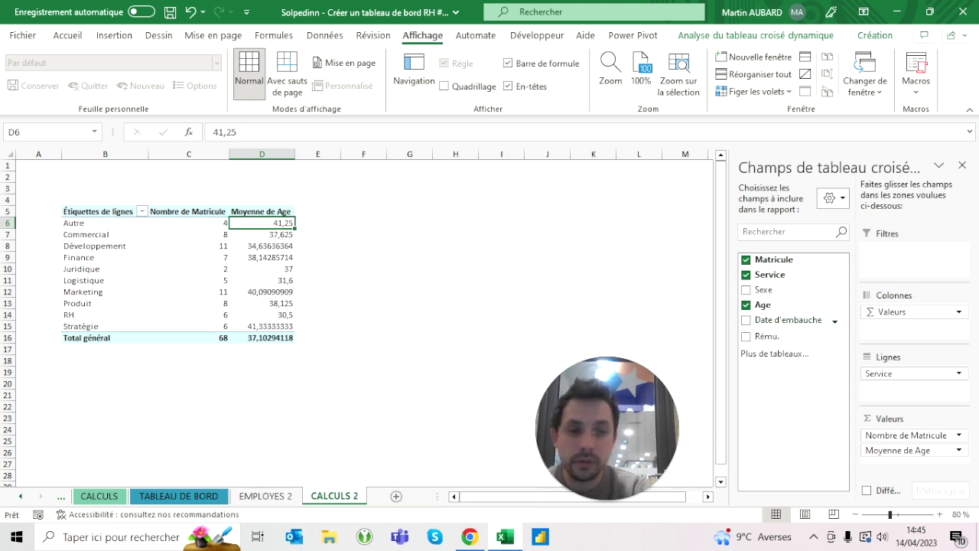
# Add Rému. as an average and again as a total, reaching 4000404 total pay.
pyautogui.click(745, 336)
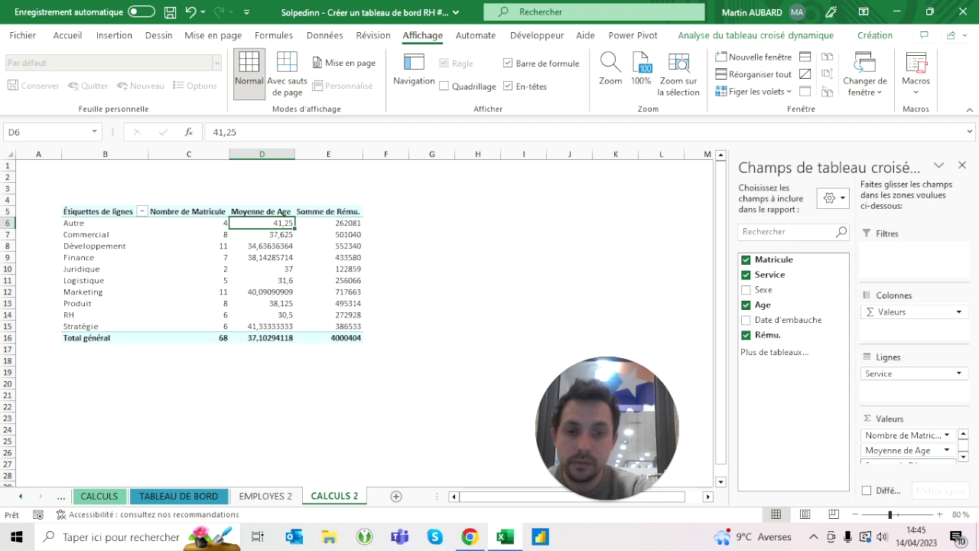
pyautogui.click(332, 224)
pyautogui.rightClick(332, 223)
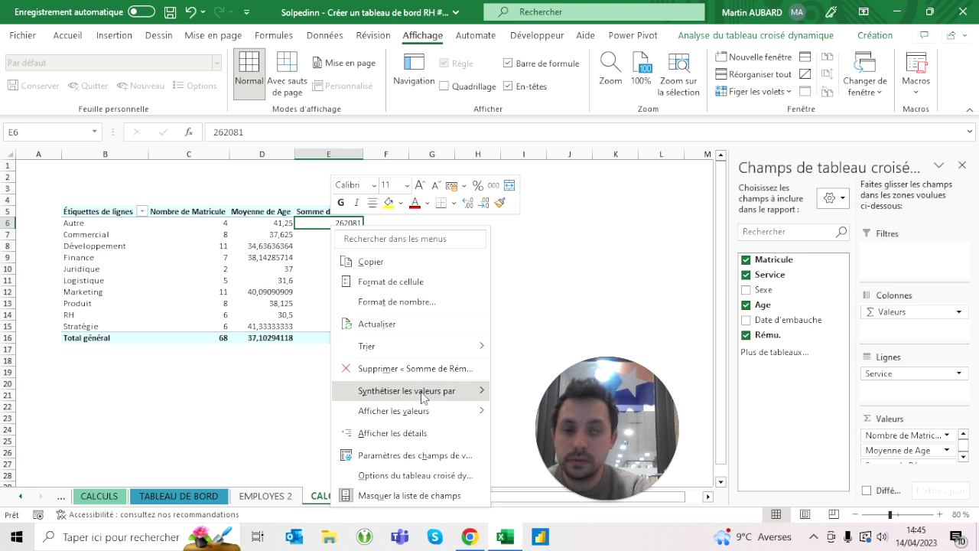
pyautogui.click(546, 411)
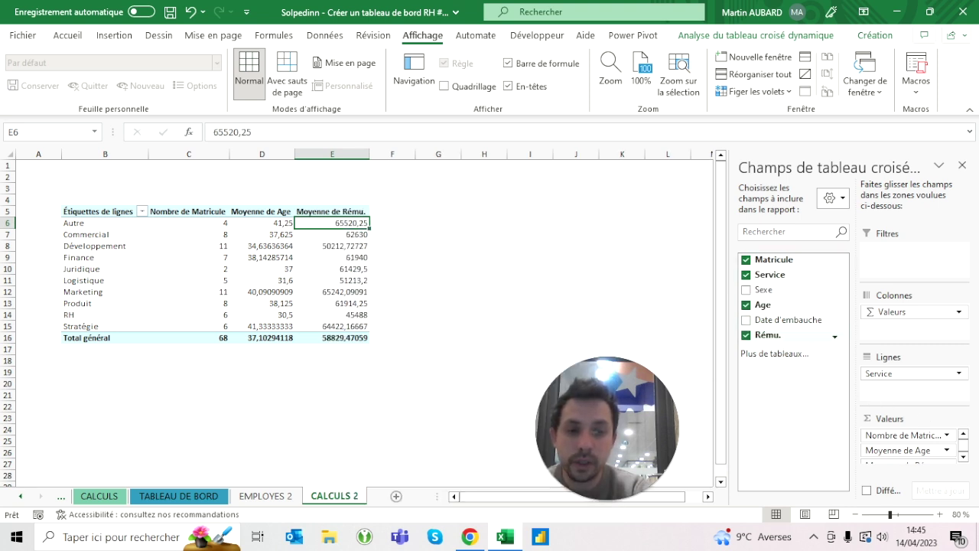
pyautogui.moveTo(903, 459); pyautogui.dragTo(910, 463)
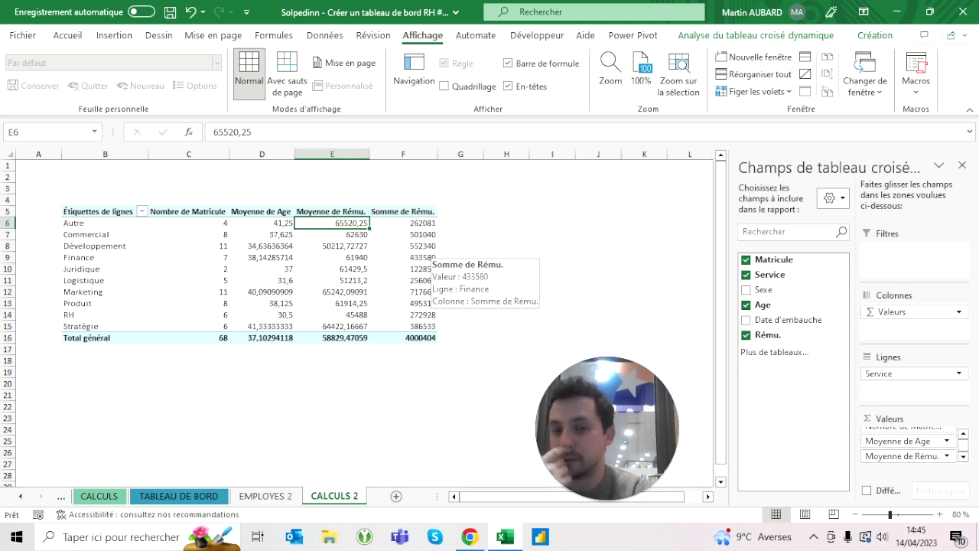
pyautogui.click(188, 212)
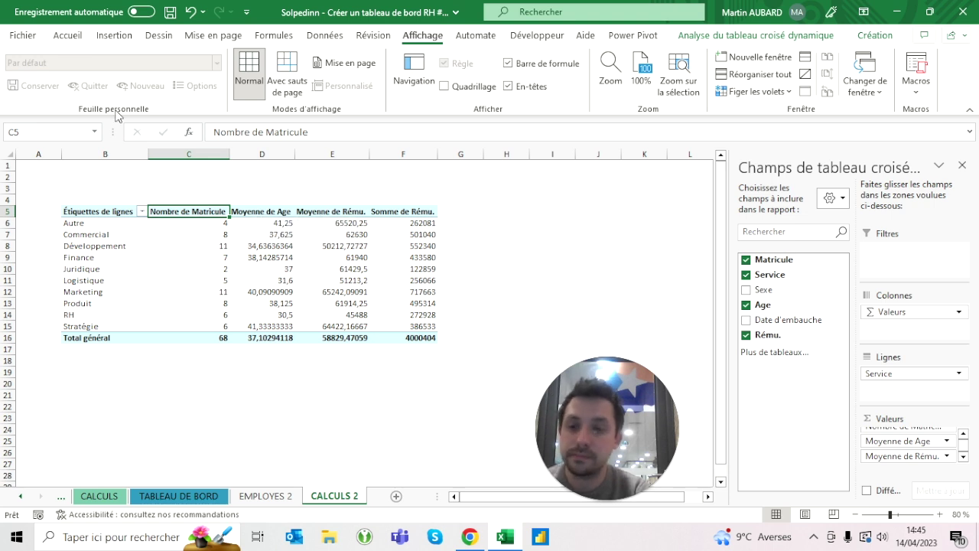
pyautogui.click(99, 211)
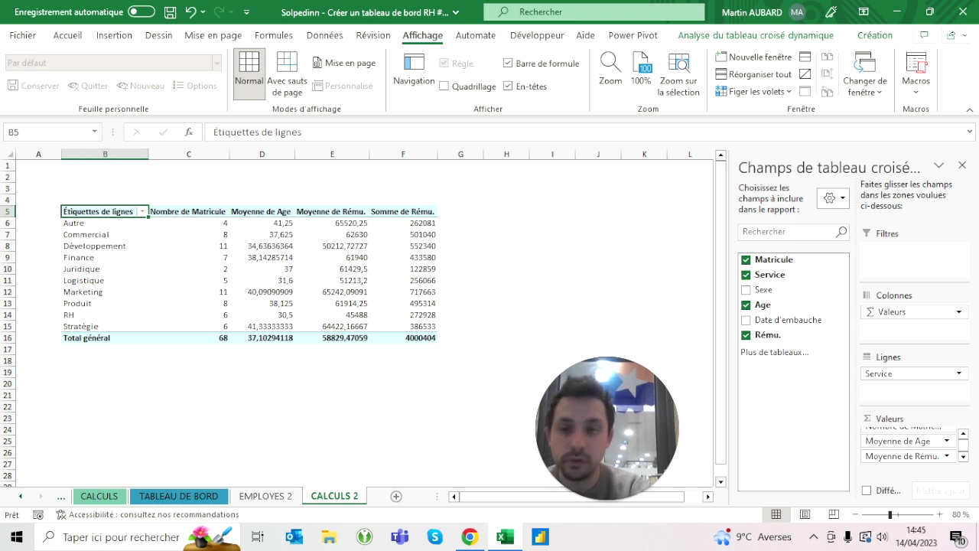
pyautogui.click(878, 37)
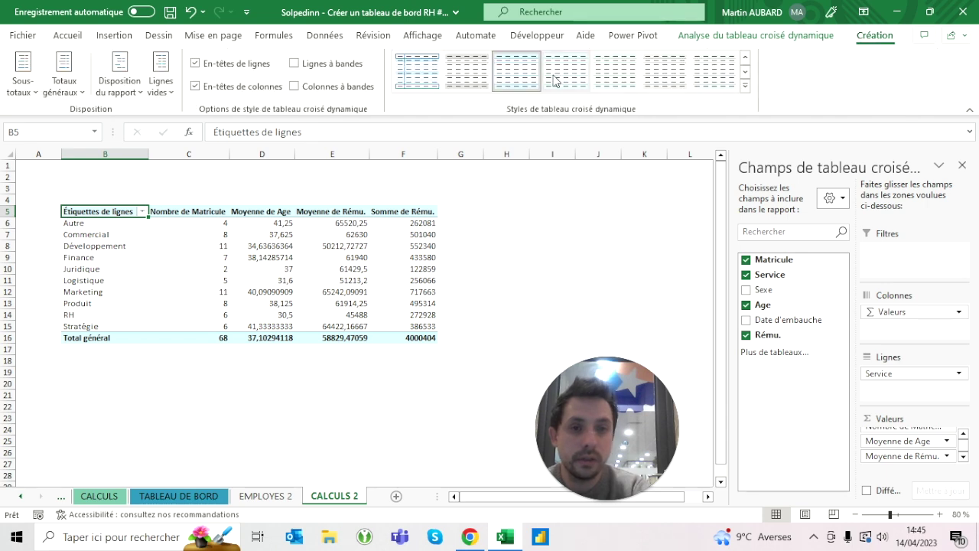
# Preview the pivot table styles without changing them, then rename the row-label header to Service.
pyautogui.click(745, 87)
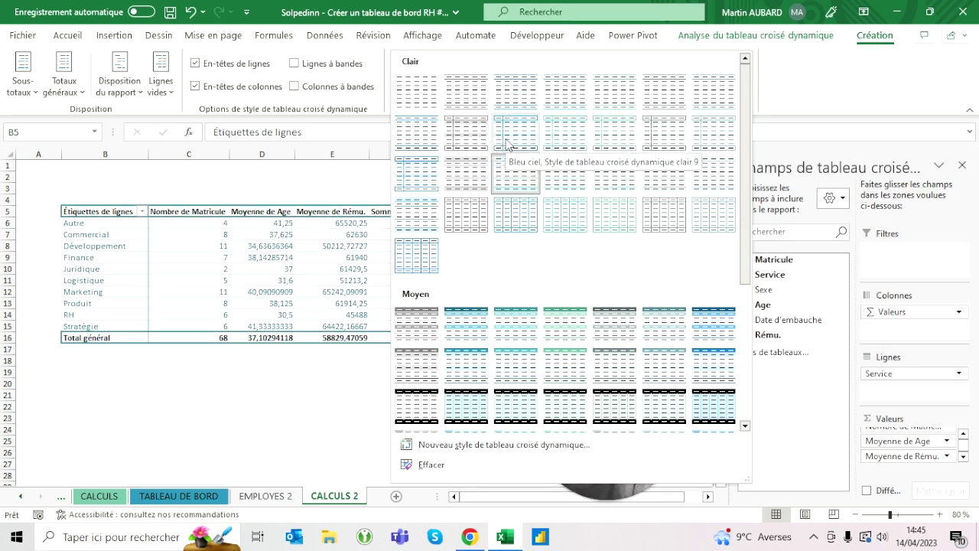
pyautogui.click(261, 303)
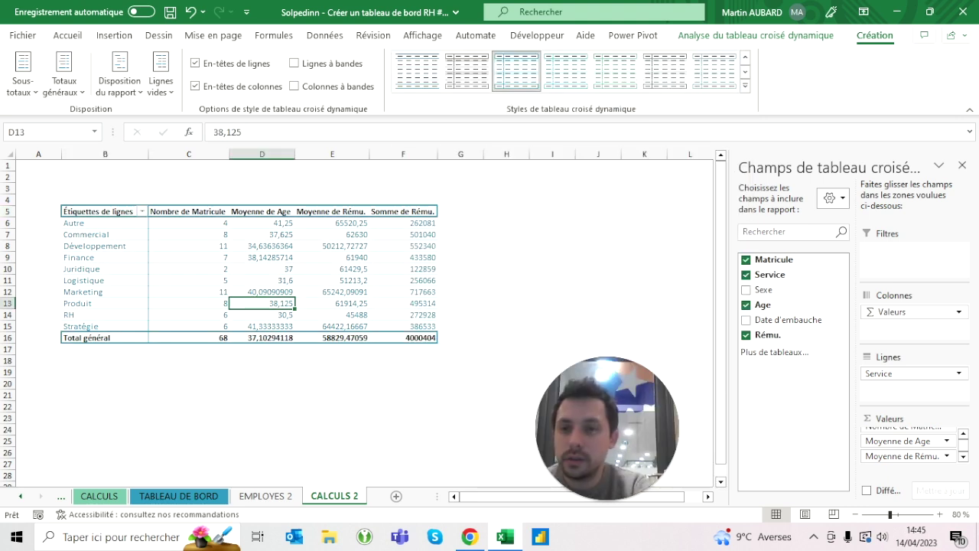
pyautogui.click(99, 211)
pyautogui.write('Service')
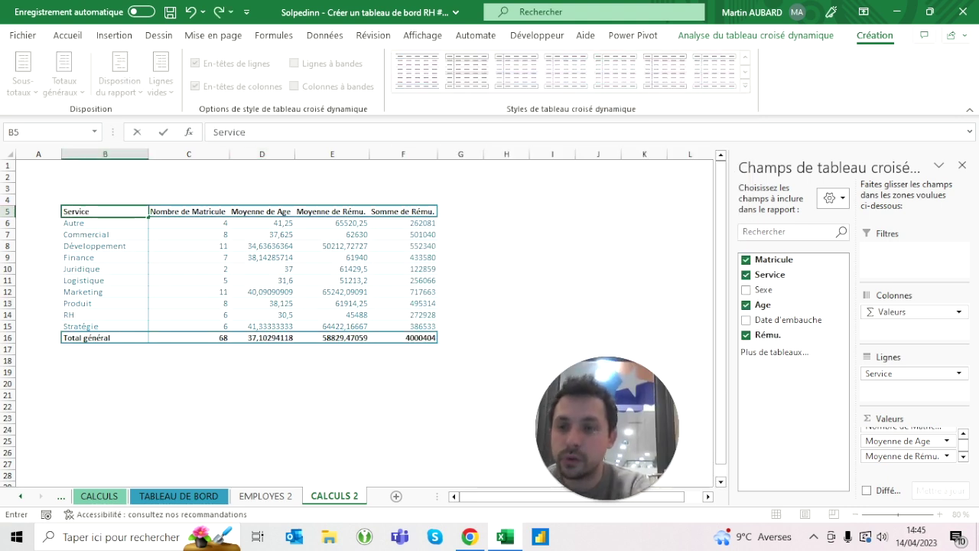
pyautogui.press('Tab')
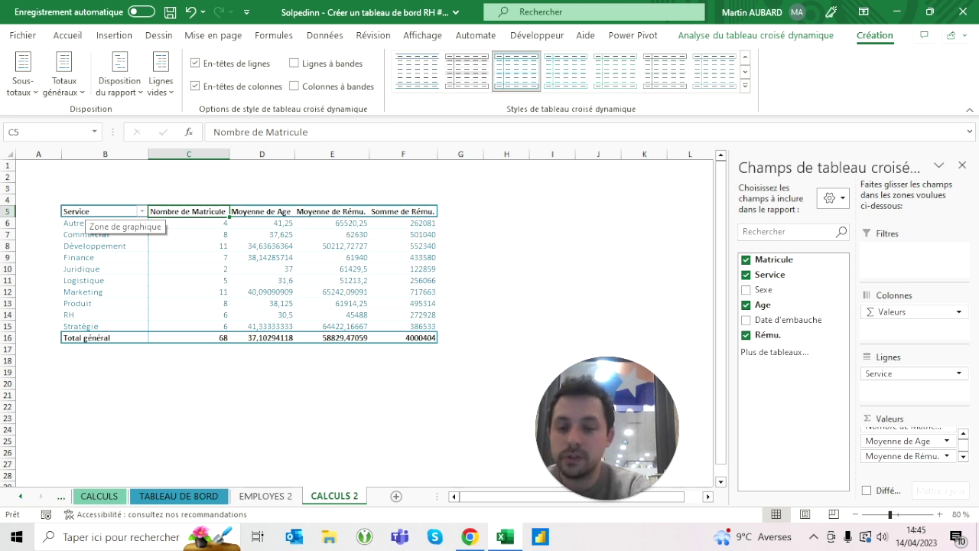
# Rename the value headers to Effectif, Age moyen, Rému moyenne and Rému totale.
pyautogui.write('Effectif')
pyautogui.press('Tab')
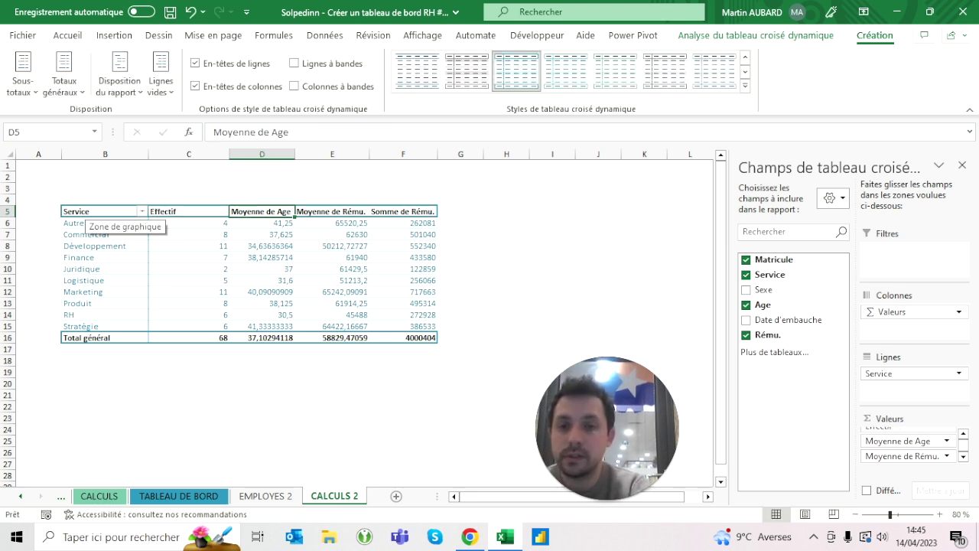
pyautogui.write('Age m')
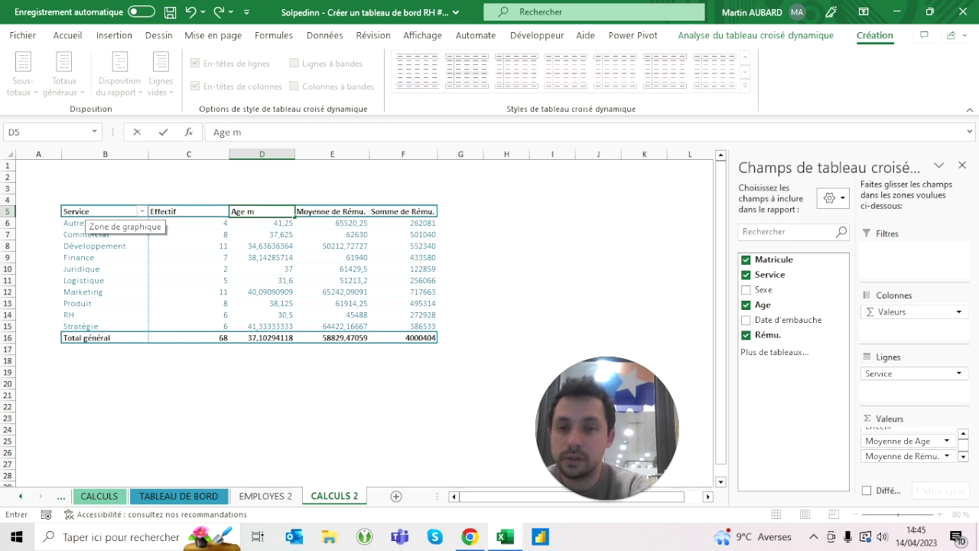
pyautogui.write('oyen')
pyautogui.press('Tab')
pyautogui.write('Rému')
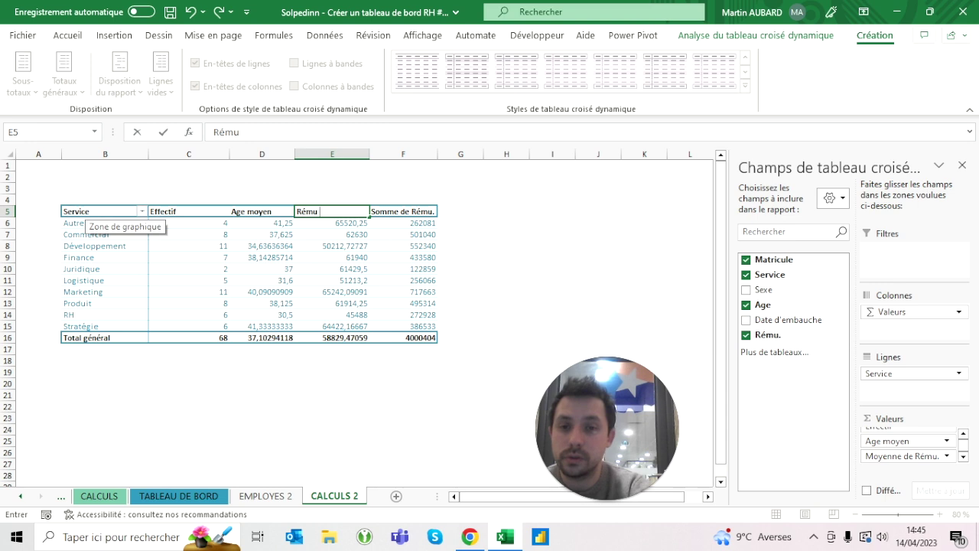
pyautogui.write(' moyene')
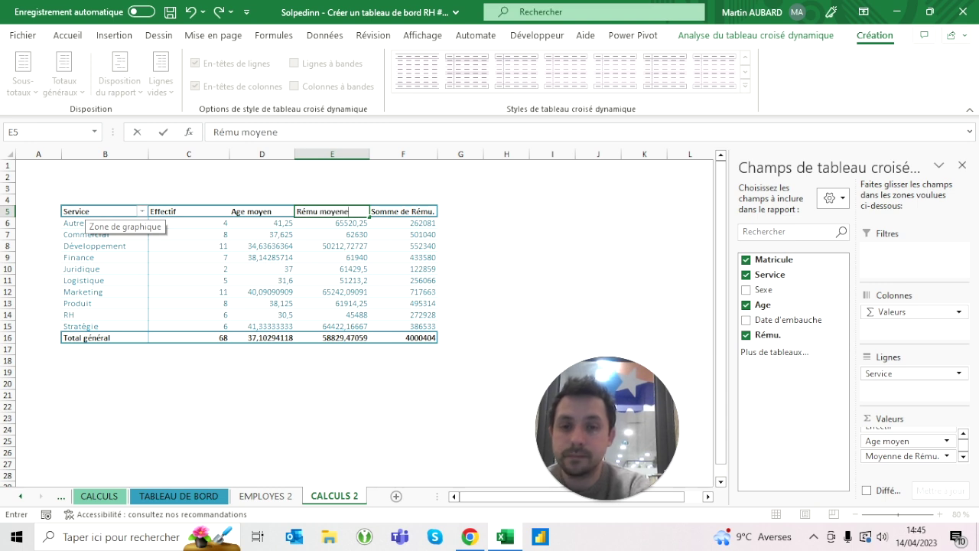
pyautogui.press('BackSpace')
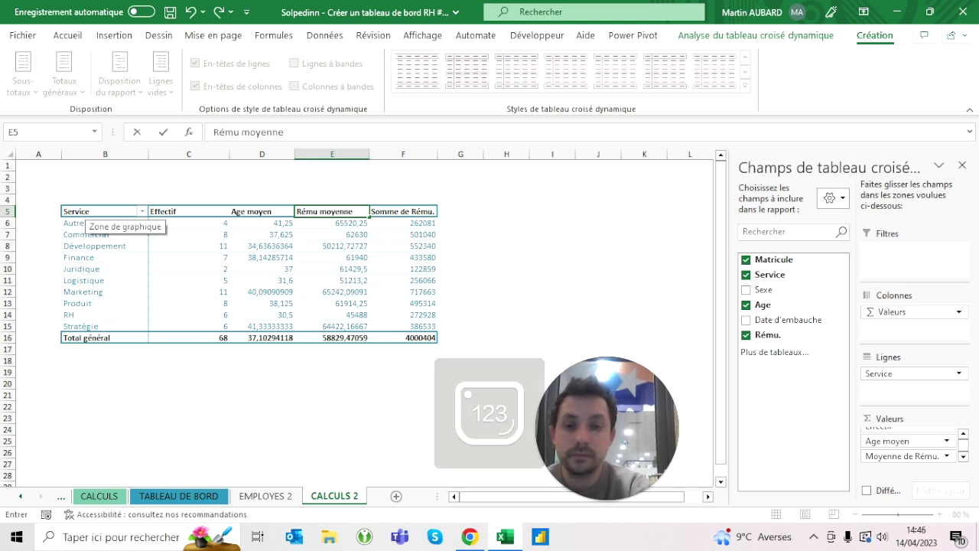
pyautogui.press('Tab')
pyautogui.write('Rému totale')
pyautogui.click(74, 222)
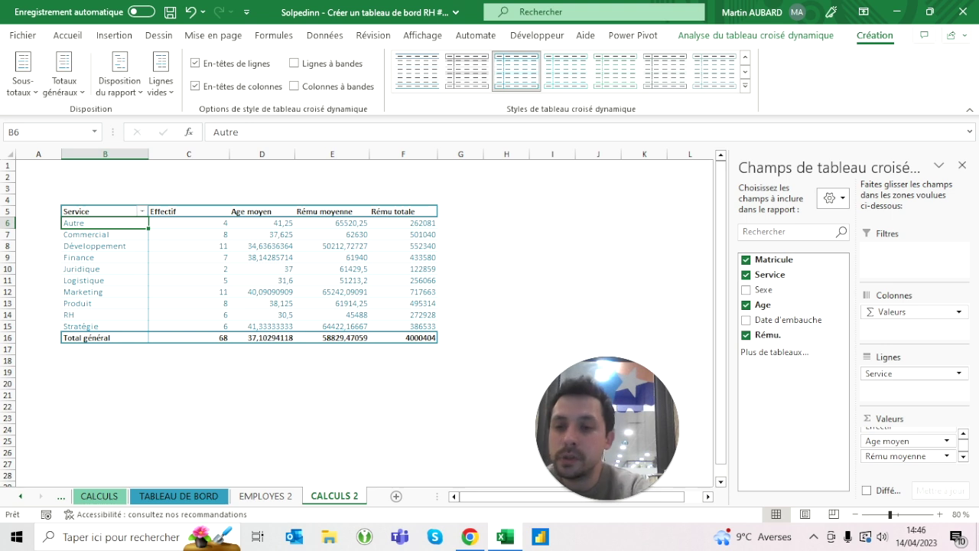
# Move the Autre row below Stratégie and inspect the unrounded average age values.
pyautogui.moveTo(92, 227); pyautogui.dragTo(113, 332)
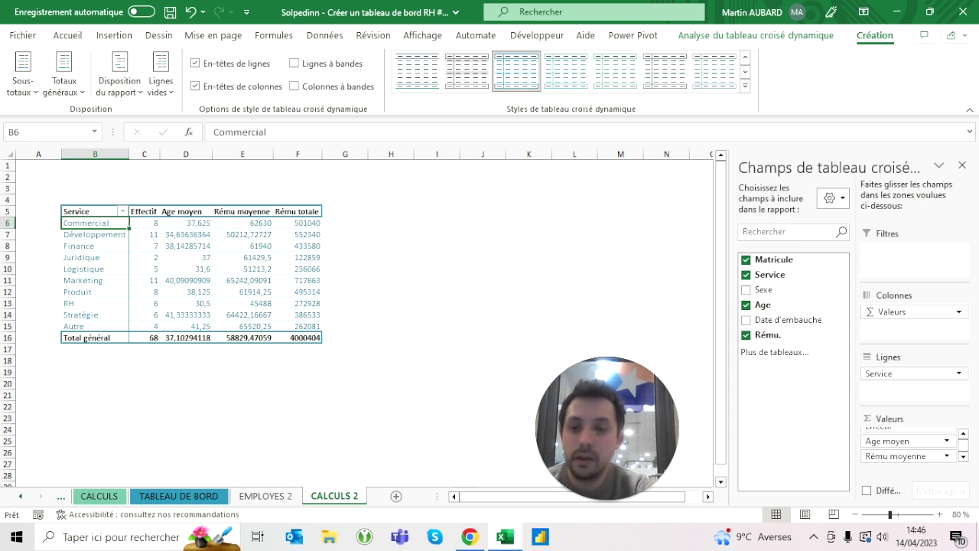
pyautogui.click(186, 223)
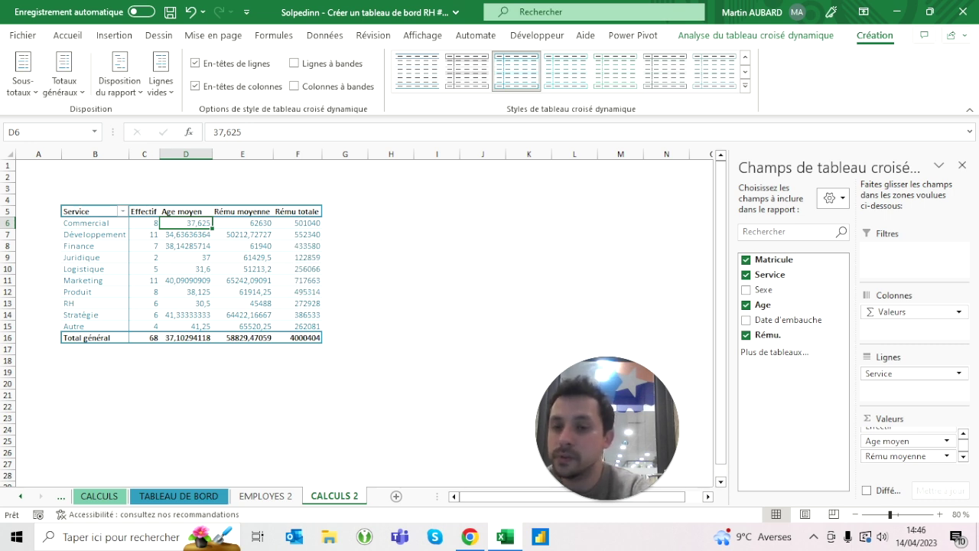
pyautogui.press('Down')
pyautogui.press('Down')
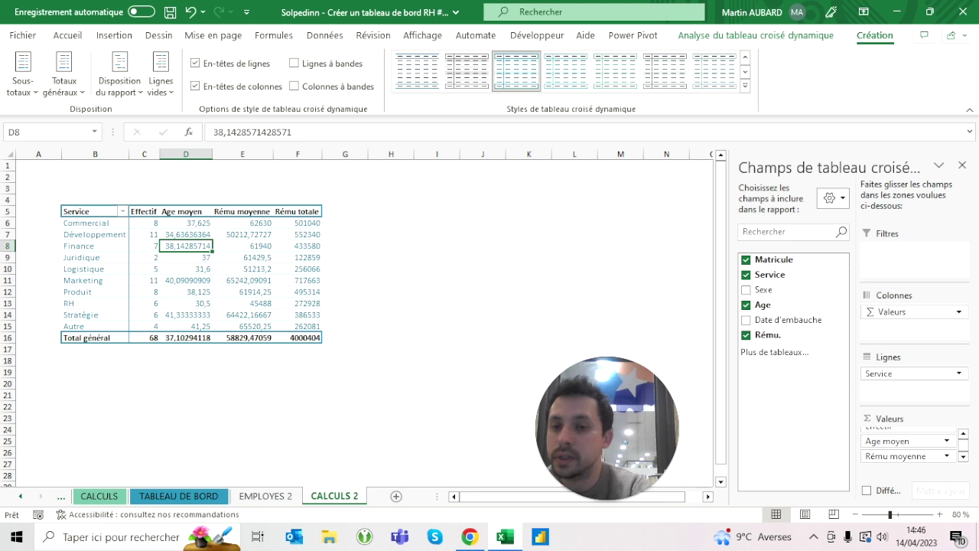
# Select the Age moyen values down to the total to format them.
pyautogui.moveTo(186, 222); pyautogui.dragTo(186, 349)
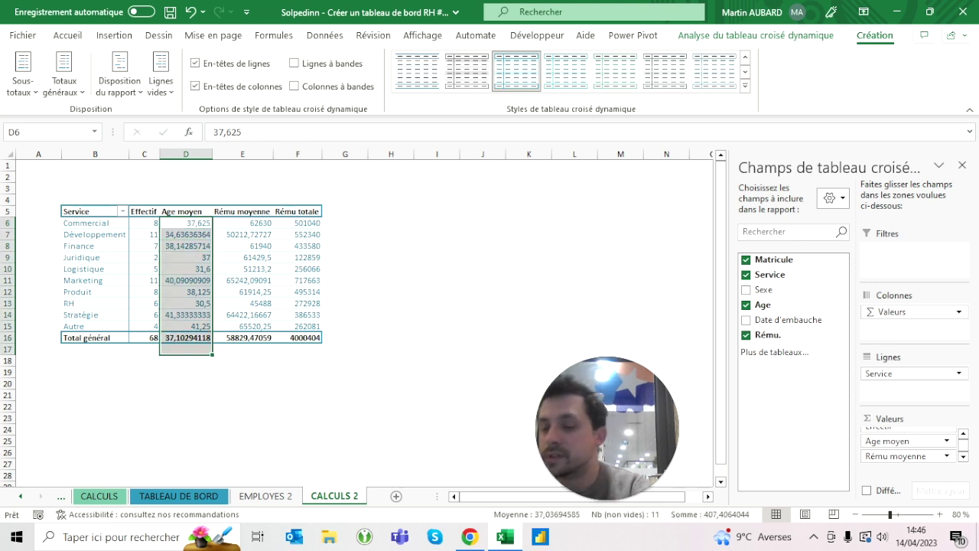
pyautogui.moveTo(186, 349); pyautogui.dragTo(186, 326)
pyautogui.click(183, 246)
pyautogui.rightClick(191, 247)
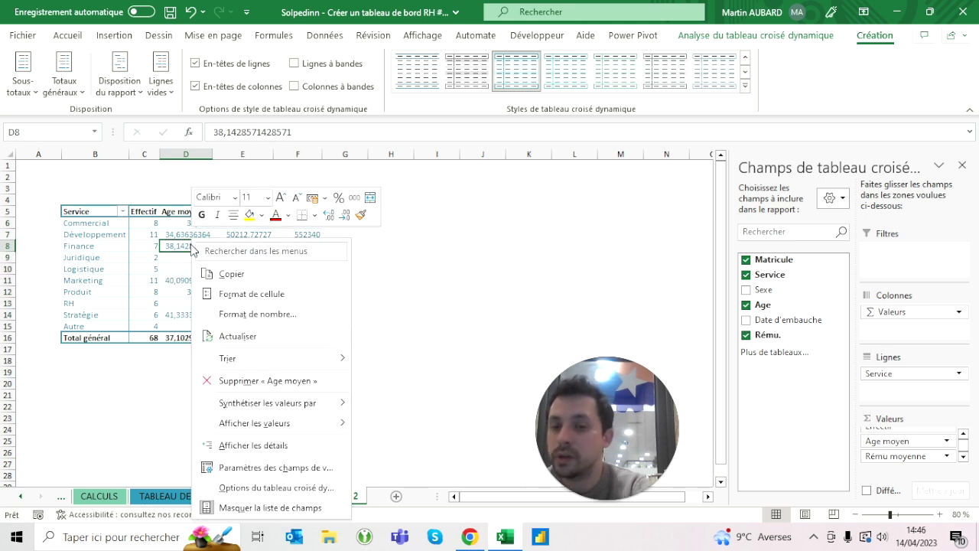
# Format Age moyen as Nombre with 0 decimals.
pyautogui.click(253, 314)
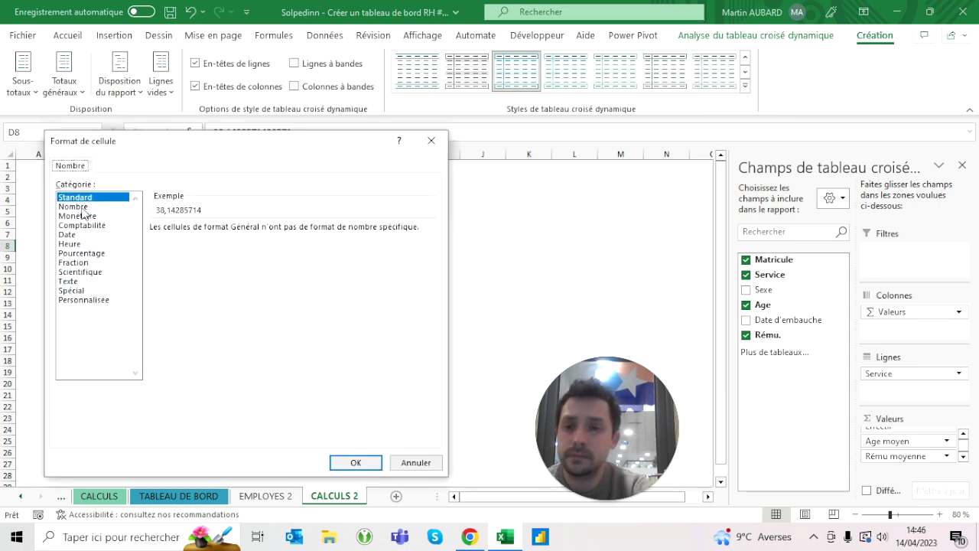
pyautogui.click(83, 207)
pyautogui.click(274, 232)
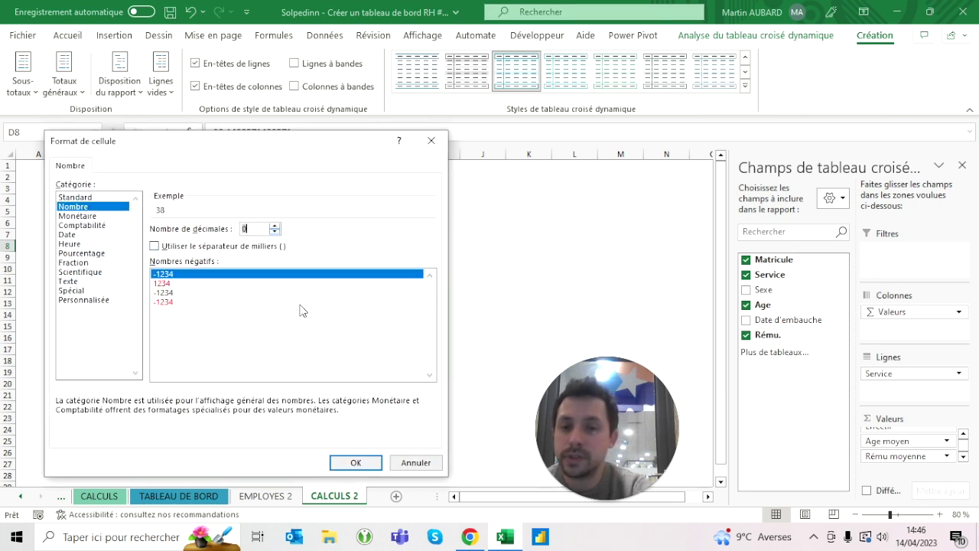
pyautogui.click(356, 463)
# Format Rému moyenne as Monétaire euros with 0 decimals.
pyautogui.rightClick(232, 235)
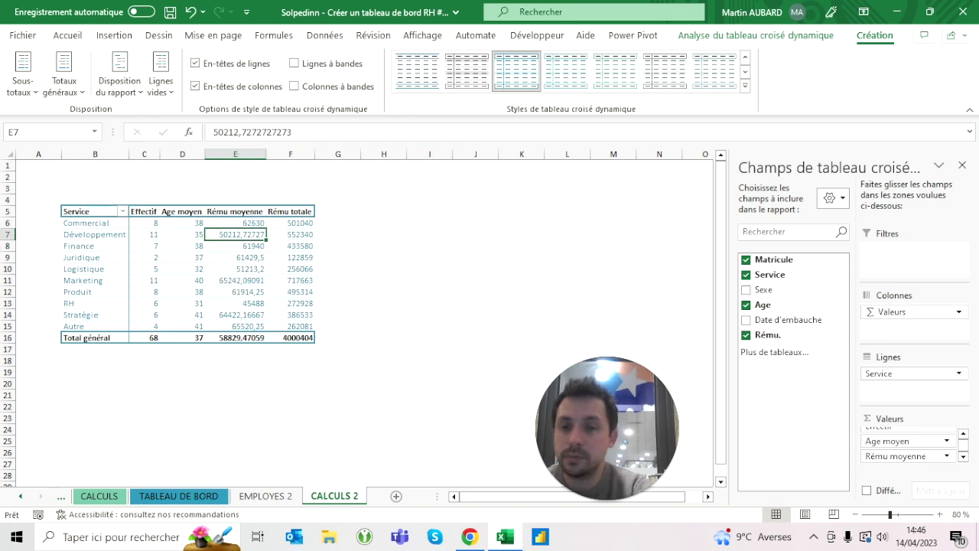
pyautogui.click(282, 311)
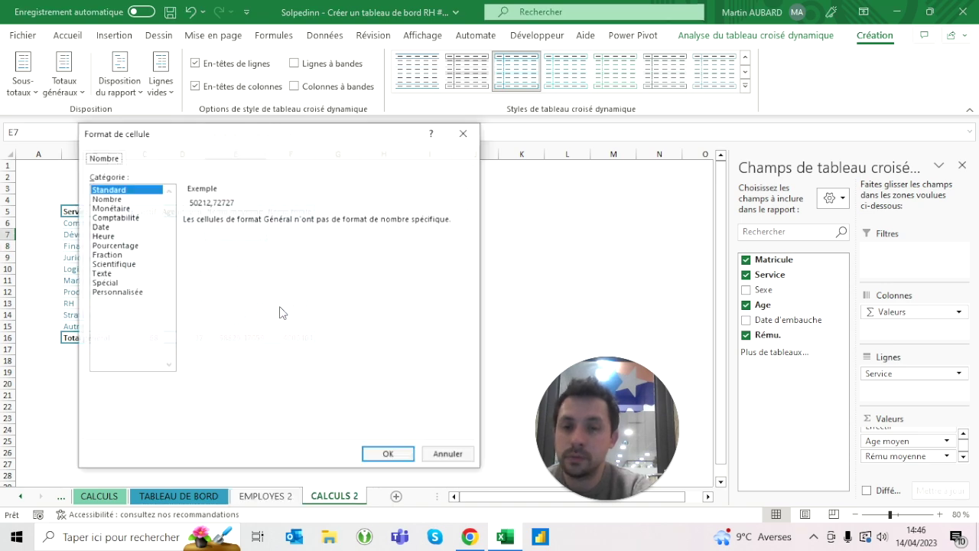
pyautogui.click(121, 209)
pyautogui.click(308, 223)
pyautogui.click(307, 223)
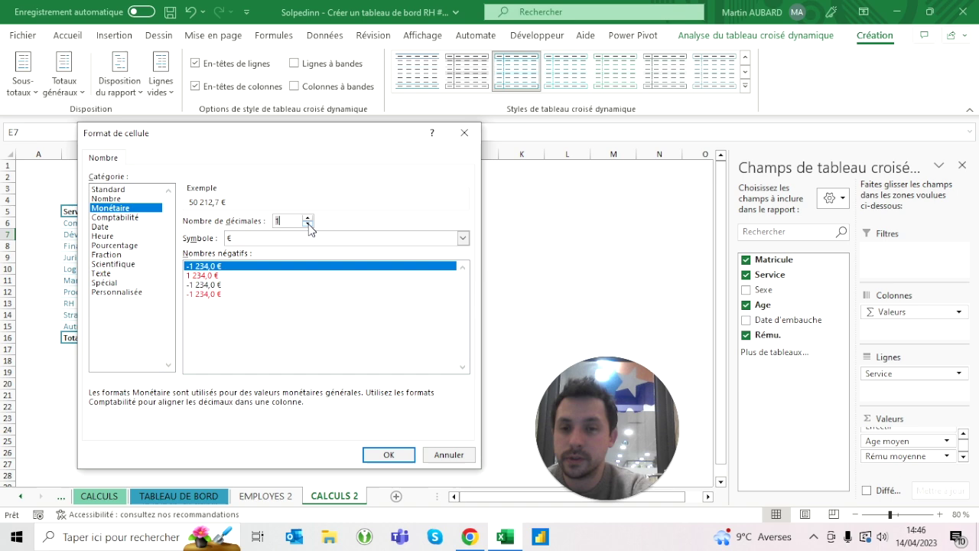
pyautogui.click(388, 455)
# Format Rému totale as Monétaire euros with 0 decimals.
pyautogui.click(291, 235)
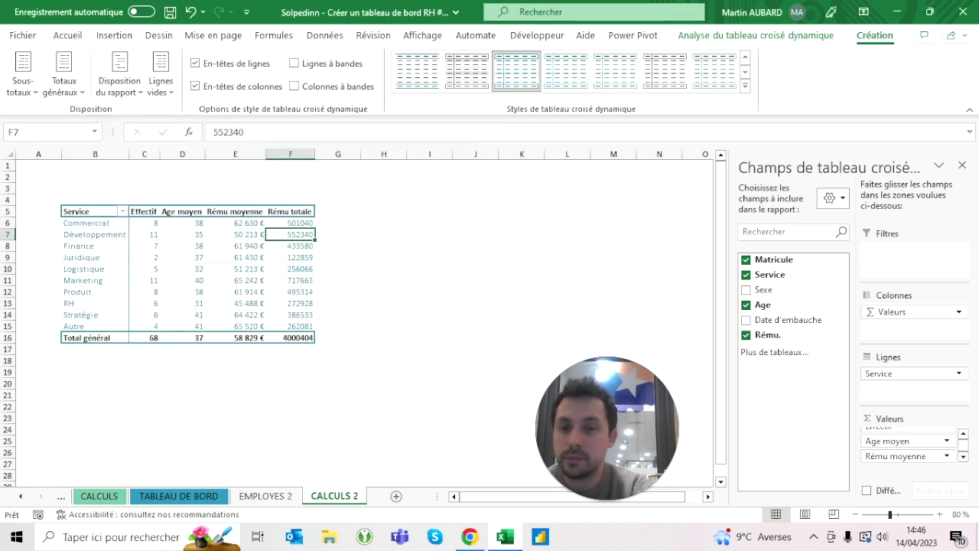
pyautogui.rightClick(291, 234)
pyautogui.click(339, 314)
pyautogui.click(178, 214)
pyautogui.click(366, 230)
pyautogui.click(367, 230)
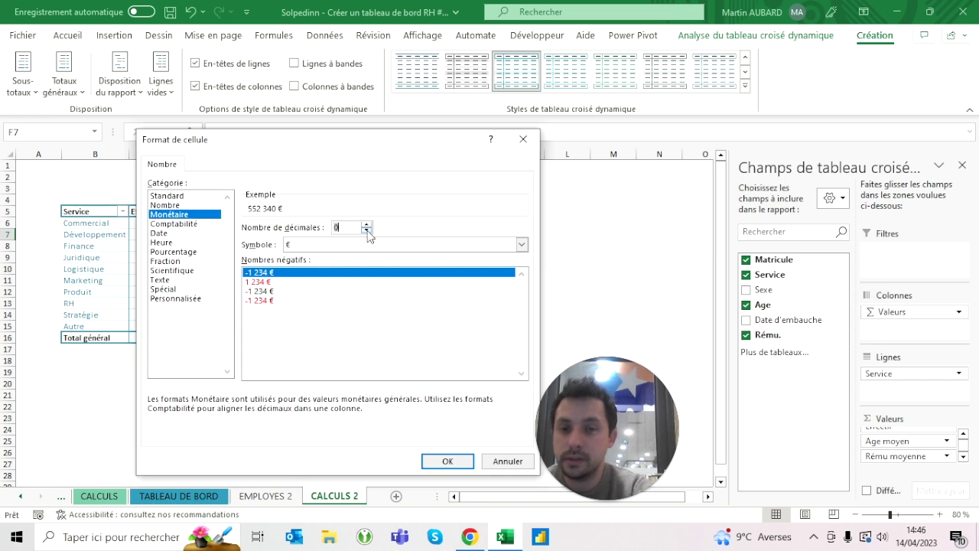
pyautogui.click(447, 462)
pyautogui.click(429, 303)
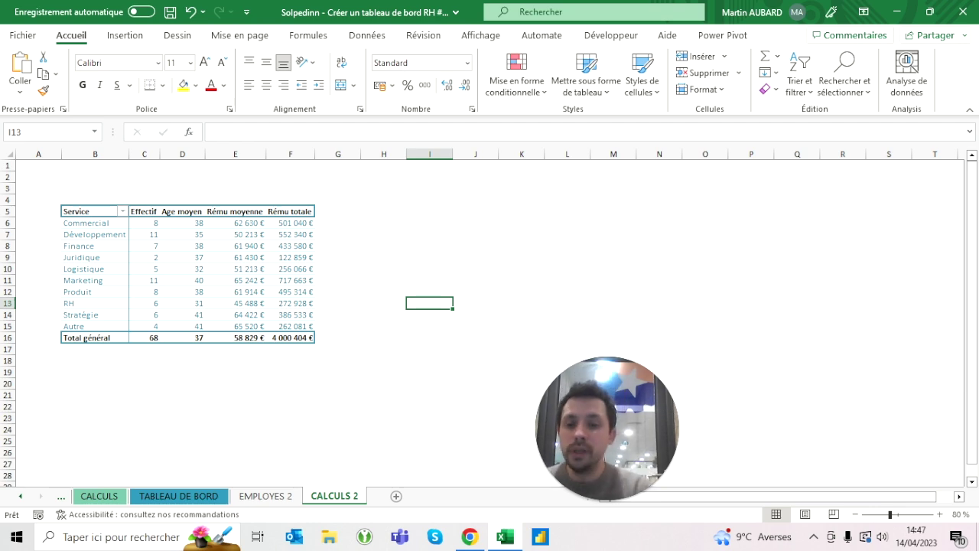
pyautogui.click(265, 495)
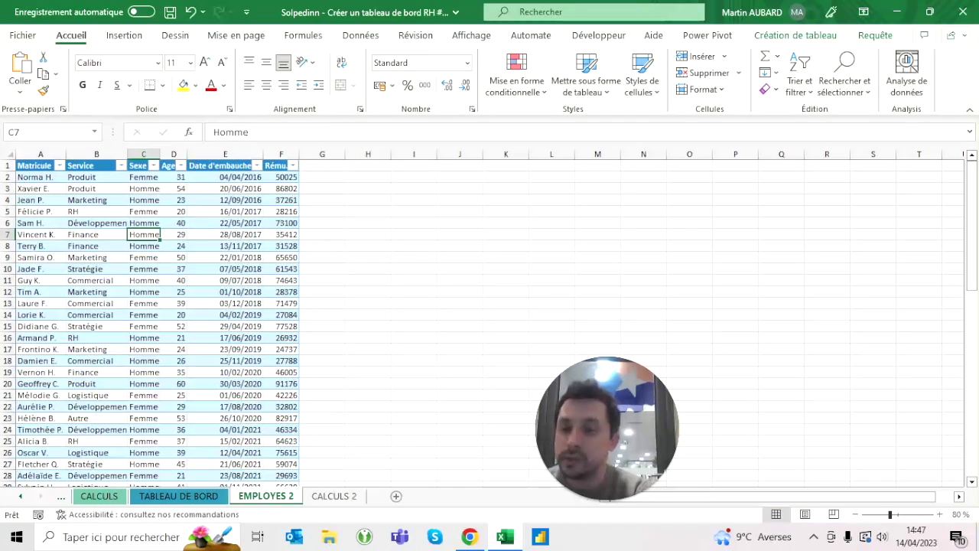
pyautogui.click(333, 496)
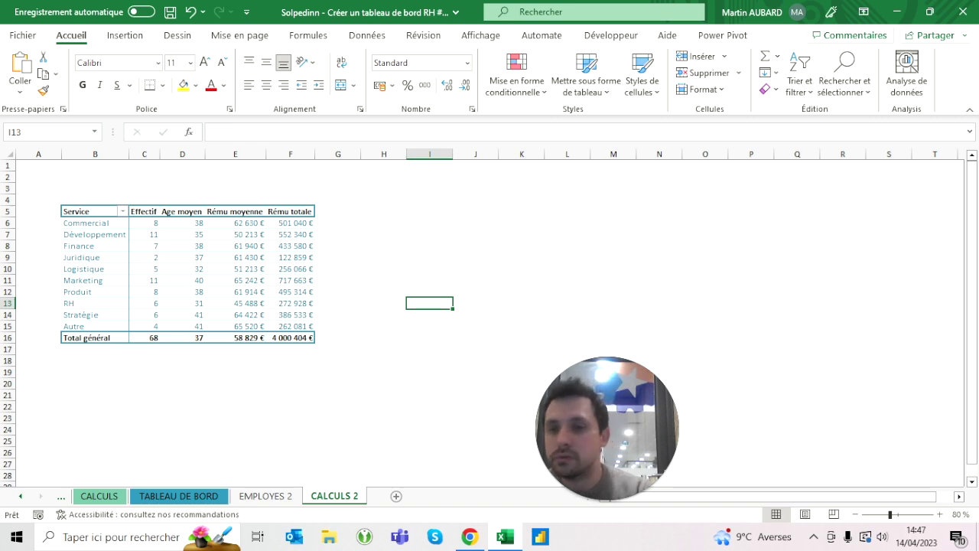
# Set columns A and G to a column width of 3.
pyautogui.click(38, 154)
pyautogui.click(338, 154)
pyautogui.rightClick(339, 156)
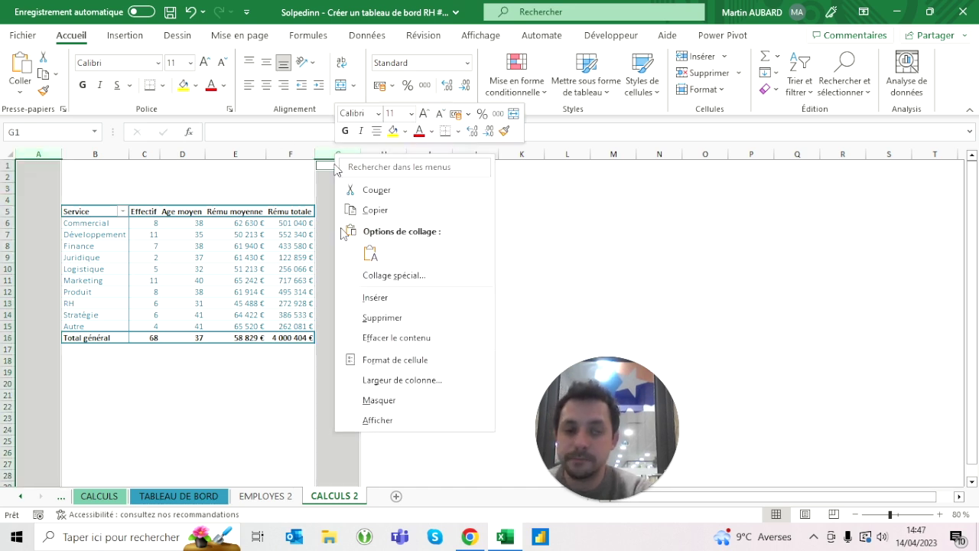
pyautogui.click(403, 380)
pyautogui.write('3')
pyautogui.click(383, 411)
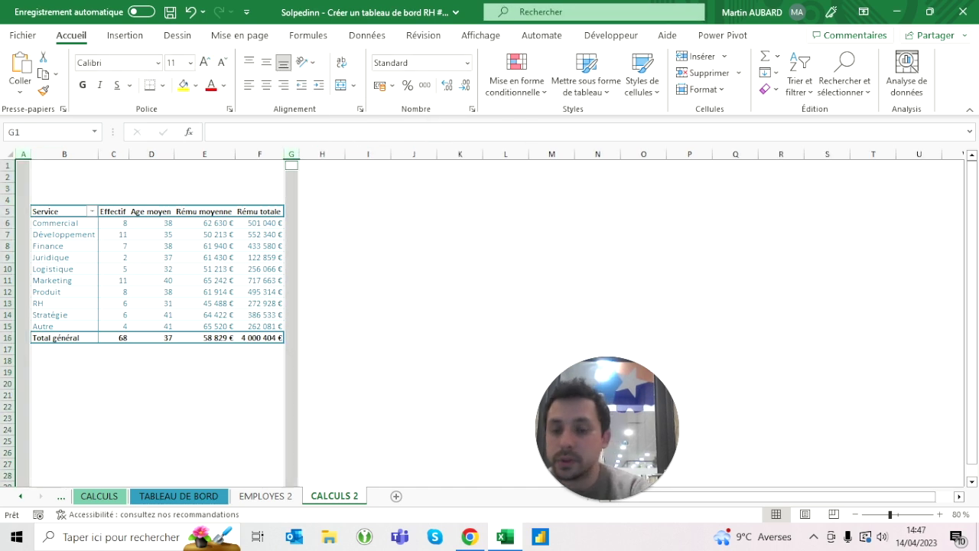
# Check an average pay value and select the columns holding the pivot table.
pyautogui.click(367, 268)
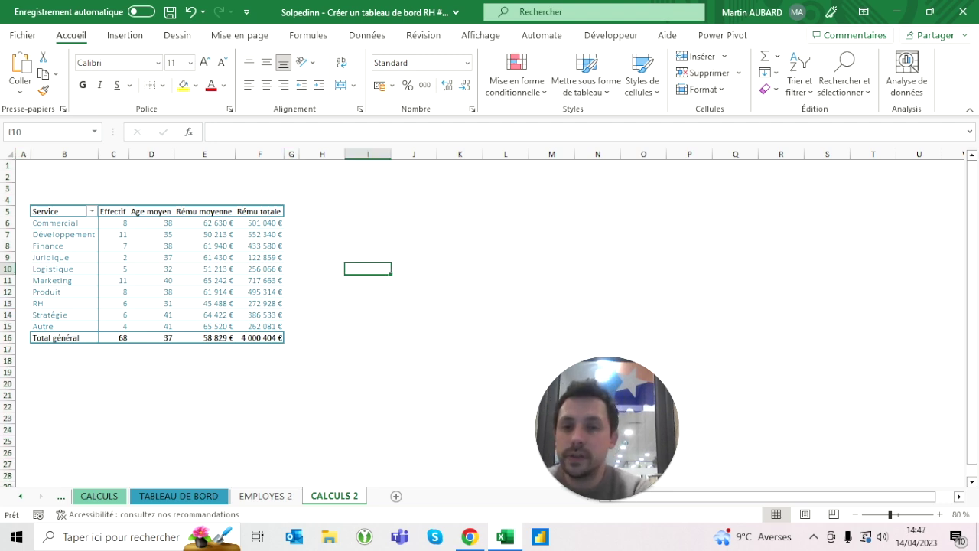
pyautogui.click(210, 280)
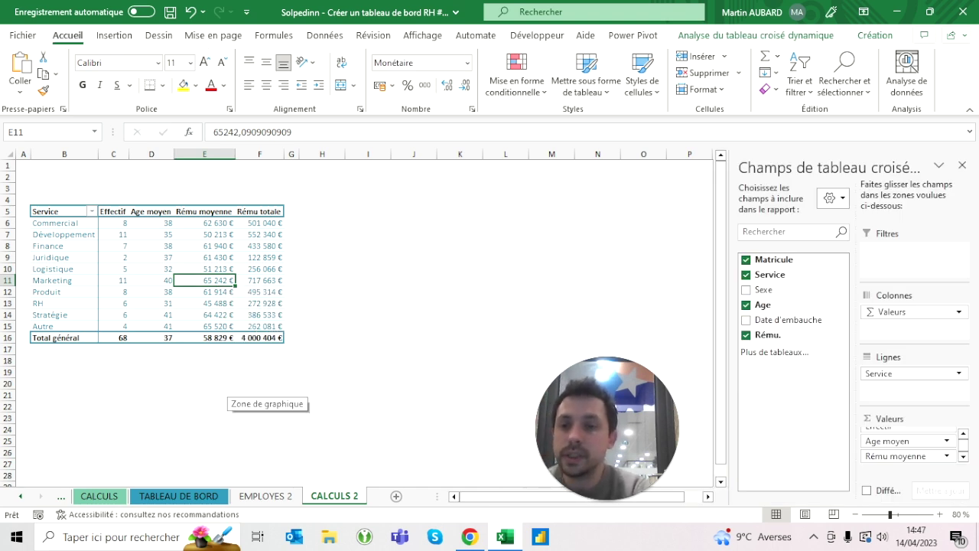
pyautogui.click(64, 199)
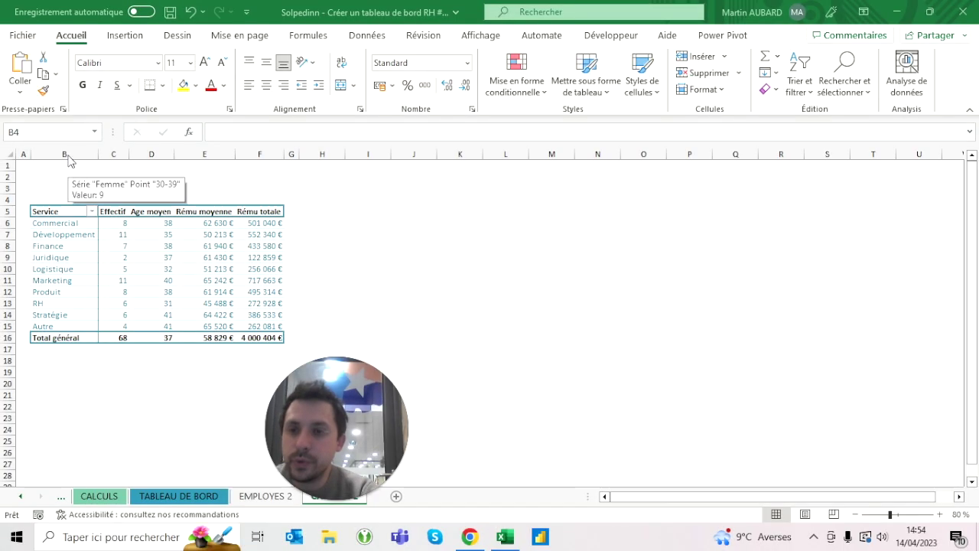
pyautogui.moveTo(68, 153); pyautogui.dragTo(295, 153)
# Paste a copy of the pivot table columns starting at column H.
pyautogui.hotkey('ctrl', 'c')
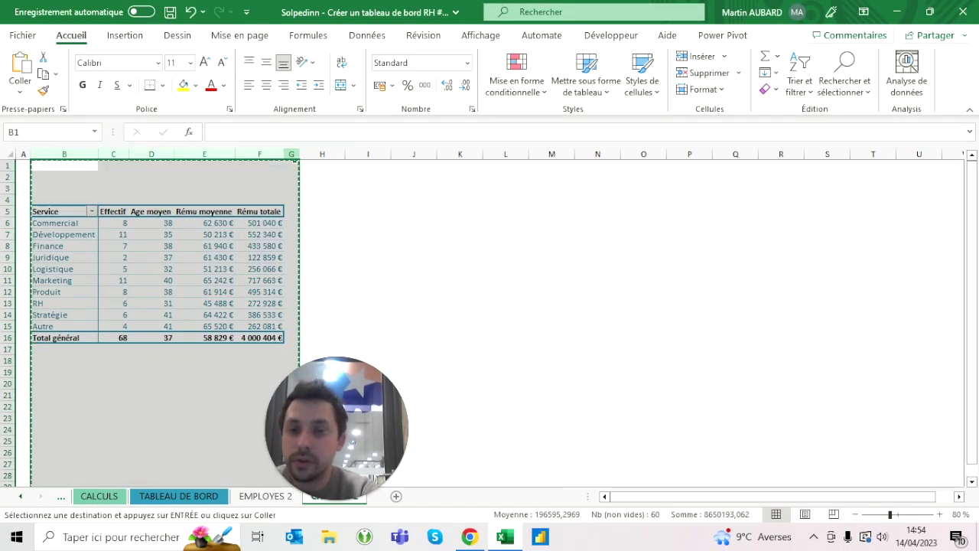
pyautogui.click(322, 154)
pyautogui.hotkey('ctrl', 'v')
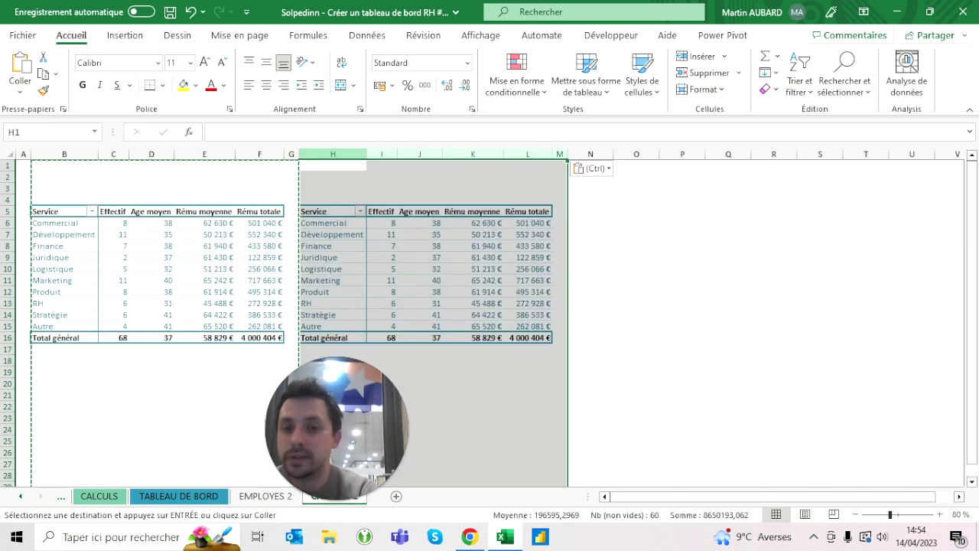
pyautogui.press('Escape')
pyautogui.click(333, 188)
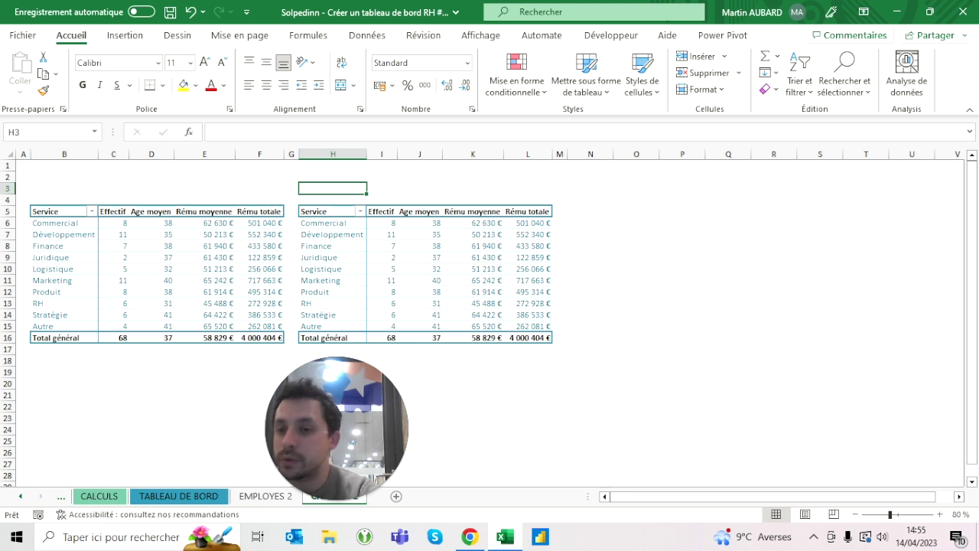
pyautogui.moveTo(46, 211); pyautogui.dragTo(260, 338)
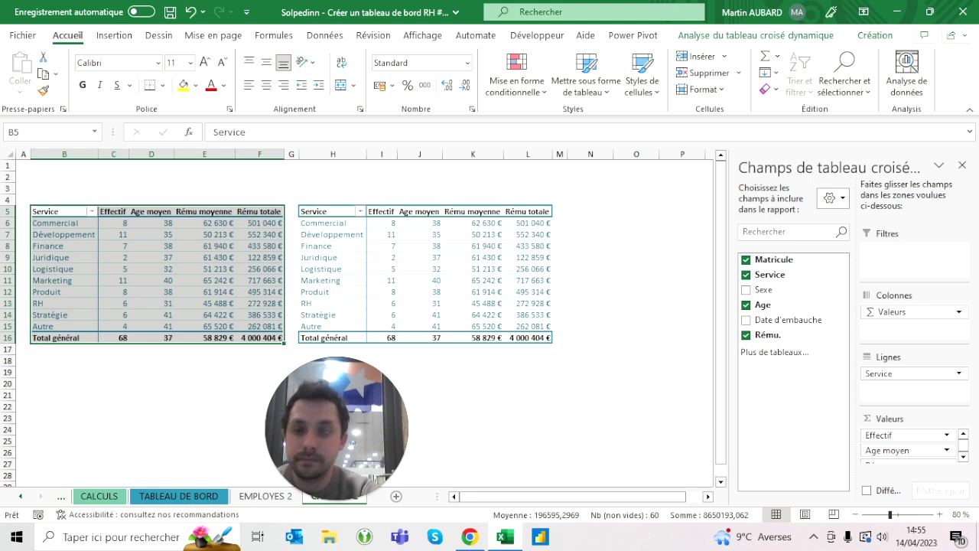
# Remove the Rému. and Age fields from the copied pivot, leaving Service and Effectif.
pyautogui.click(382, 177)
pyautogui.click(419, 268)
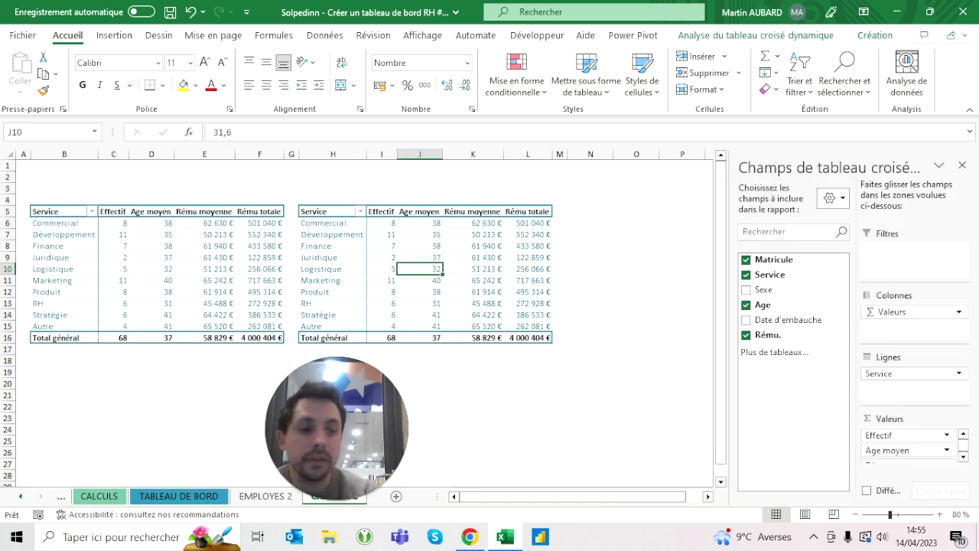
pyautogui.moveTo(788, 335)
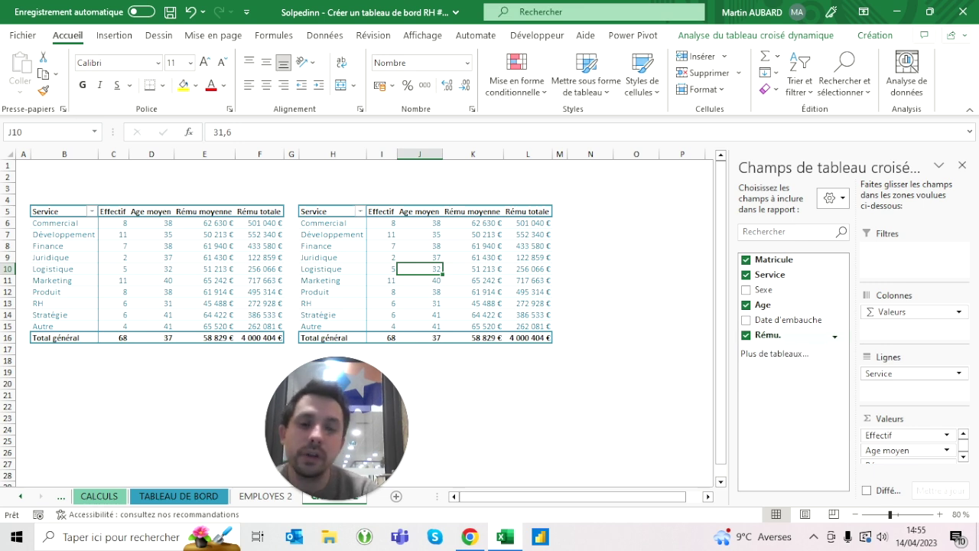
pyautogui.click(746, 337)
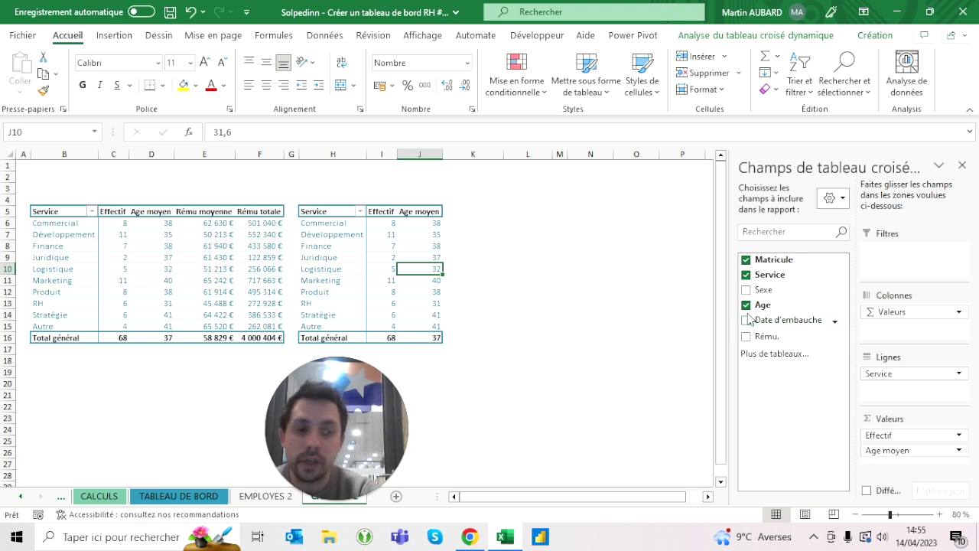
pyautogui.click(745, 305)
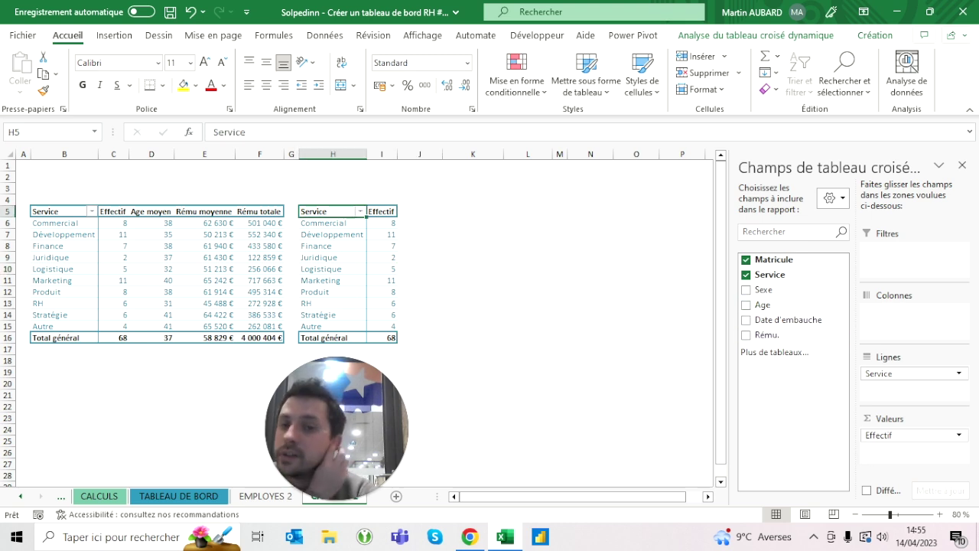
pyautogui.moveTo(359, 221)
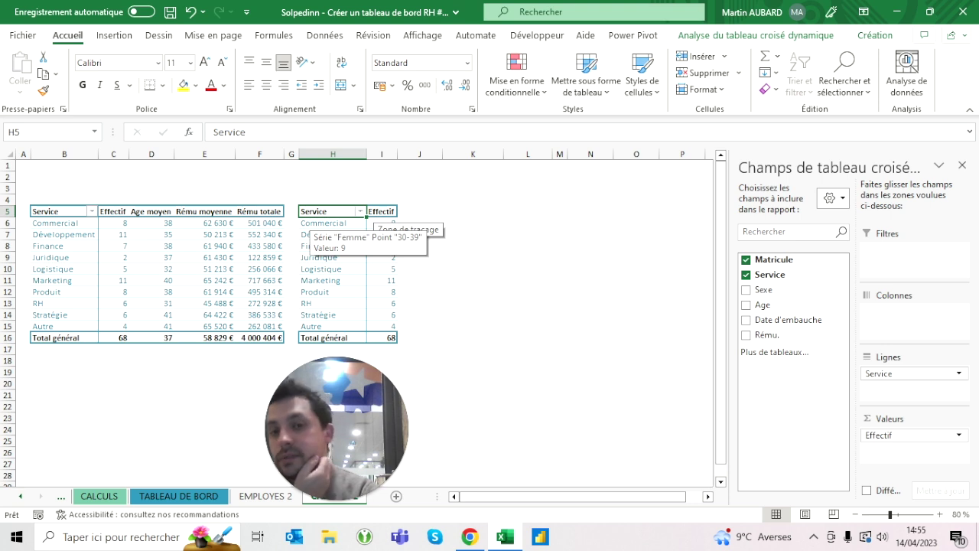
pyautogui.click(473, 223)
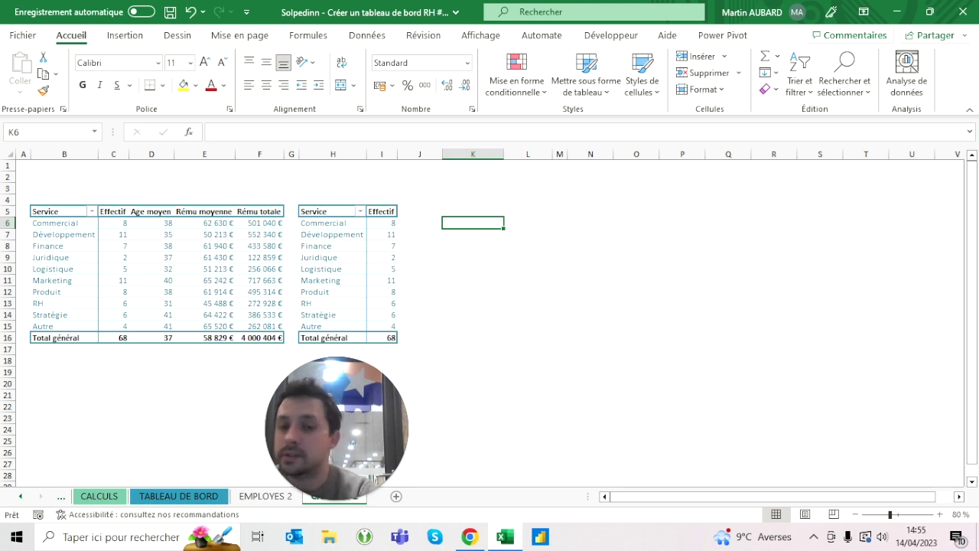
pyautogui.click(332, 154)
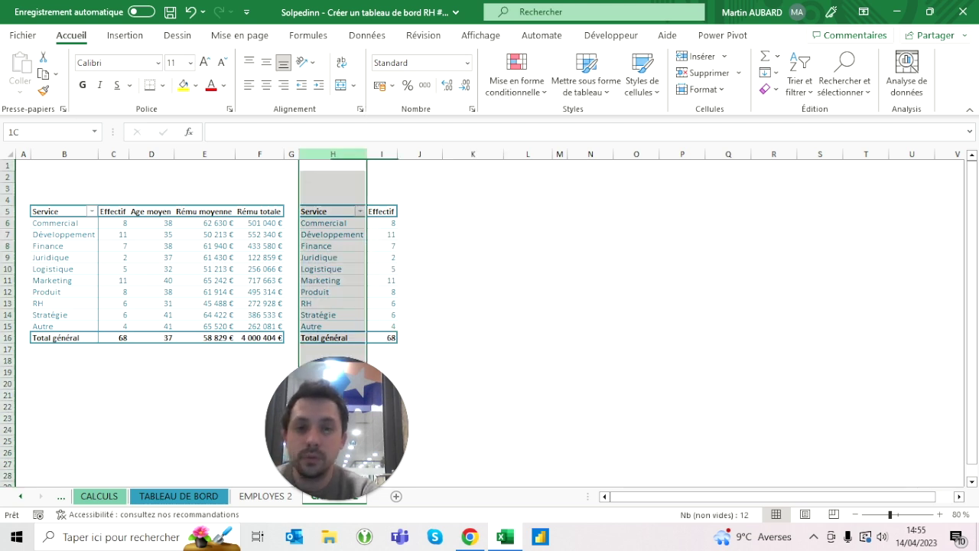
# Make column J as narrow as spacer column G.
pyautogui.click(419, 153)
pyautogui.click(291, 154)
pyautogui.hotkey('ctrl', 'c')
pyautogui.click(419, 153)
pyautogui.press('Return')
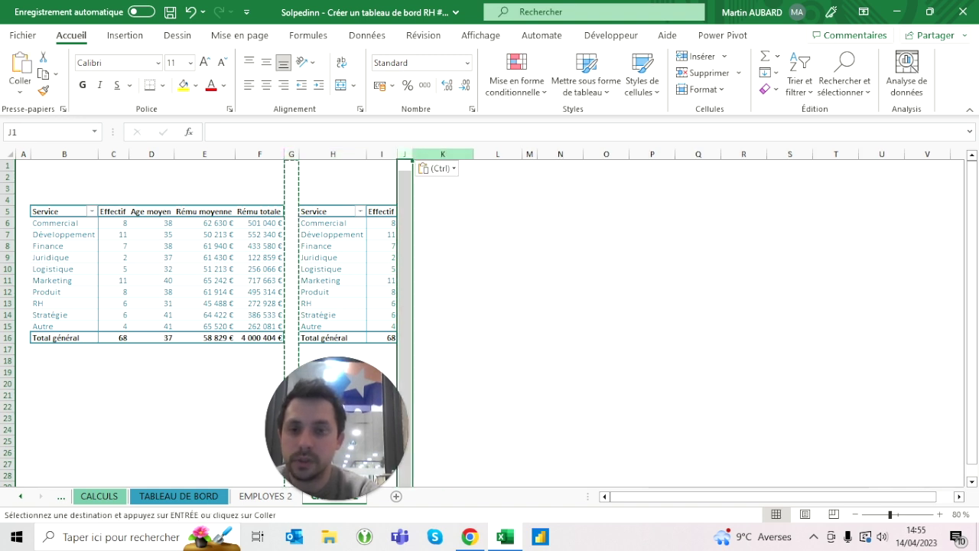
# Paste a copy of the second pivot table at column K.
pyautogui.moveTo(333, 154); pyautogui.dragTo(394, 154)
pyautogui.hotkey('ctrl', 'c')
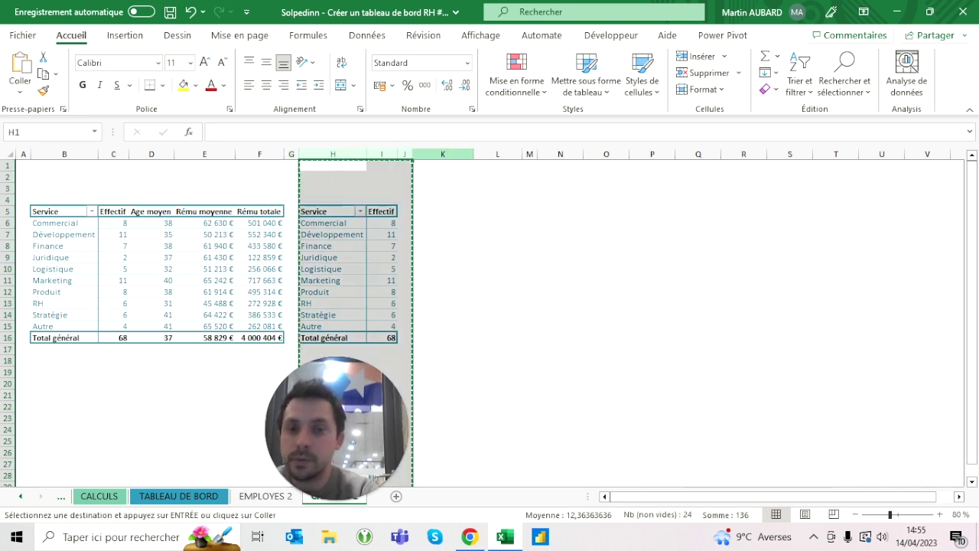
pyautogui.click(446, 153)
pyautogui.hotkey('ctrl', 'v')
pyautogui.press('Escape')
# Replace Effectif with total Rému. in the new pivot, formatted as Monétaire euros with 0 decimals.
pyautogui.click(495, 211)
pyautogui.click(746, 259)
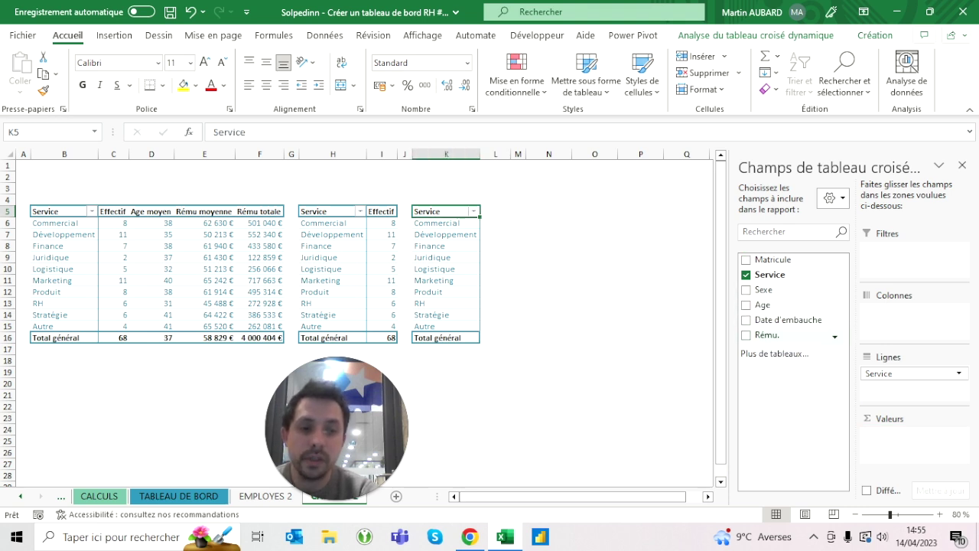
pyautogui.click(746, 336)
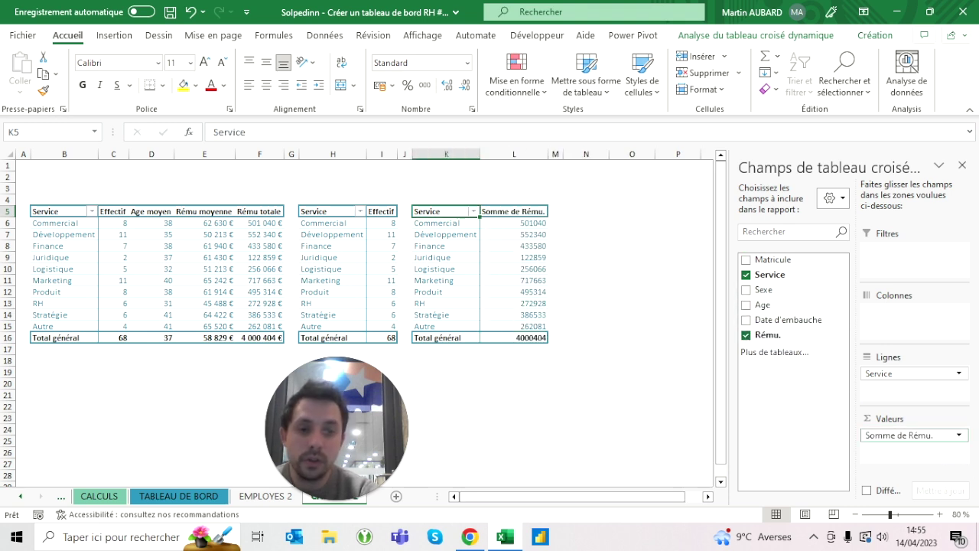
pyautogui.rightClick(522, 225)
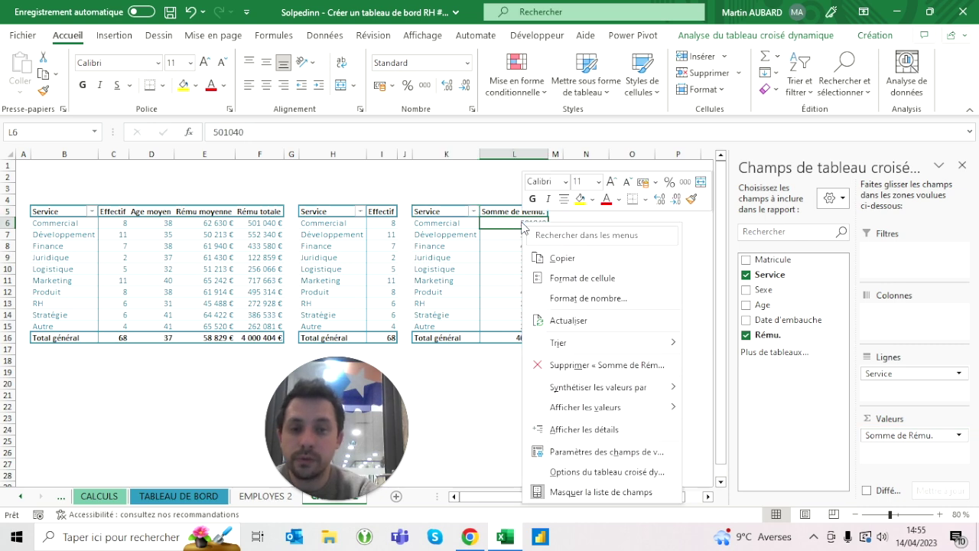
pyautogui.click(582, 278)
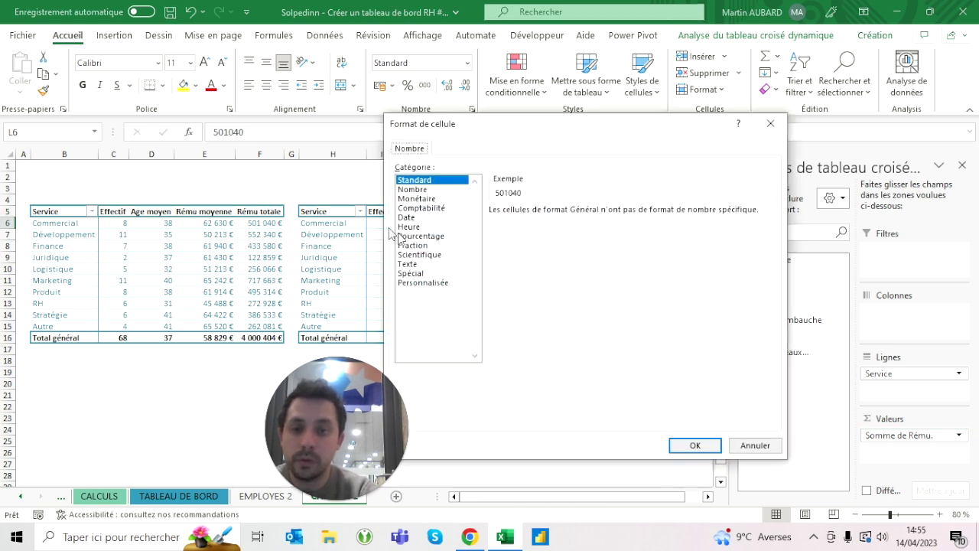
pyautogui.click(423, 199)
pyautogui.click(613, 215)
pyautogui.click(613, 215)
pyautogui.click(695, 445)
pyautogui.click(586, 326)
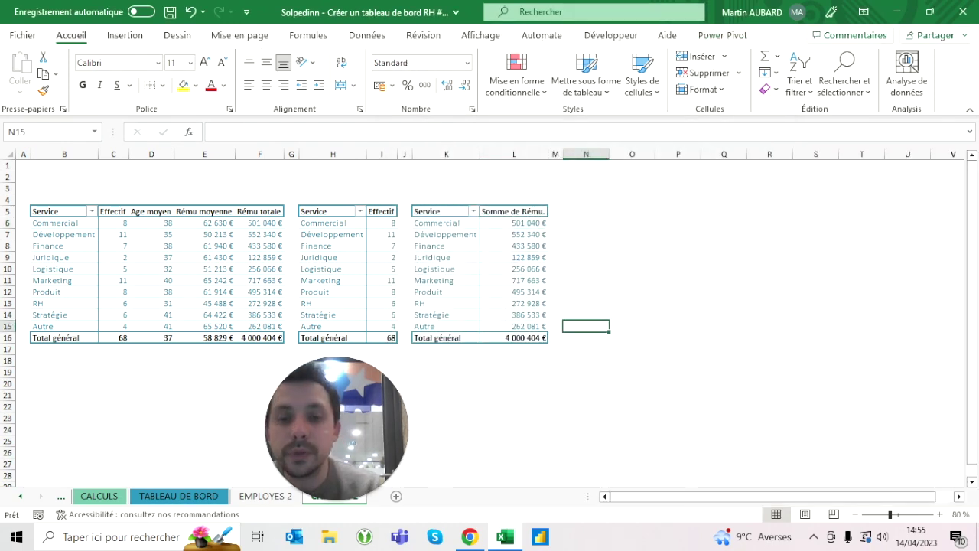
pyautogui.moveTo(337, 495); pyautogui.dragTo(268, 497)
# Scroll through the TABLEAU DE BORD charts, then switch to the EMPLOYES 2 sheet.
pyautogui.click(178, 495)
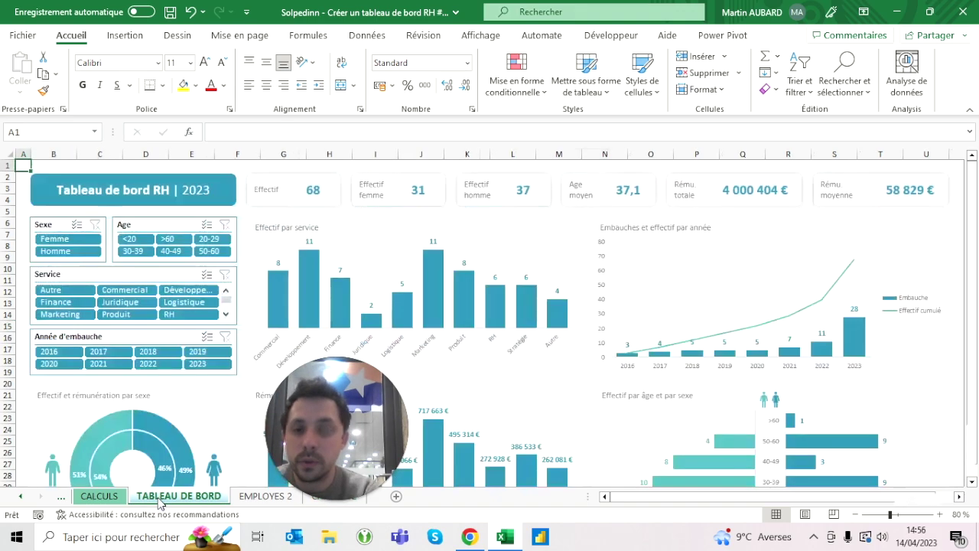
pyautogui.scroll(-3, 367, 335)
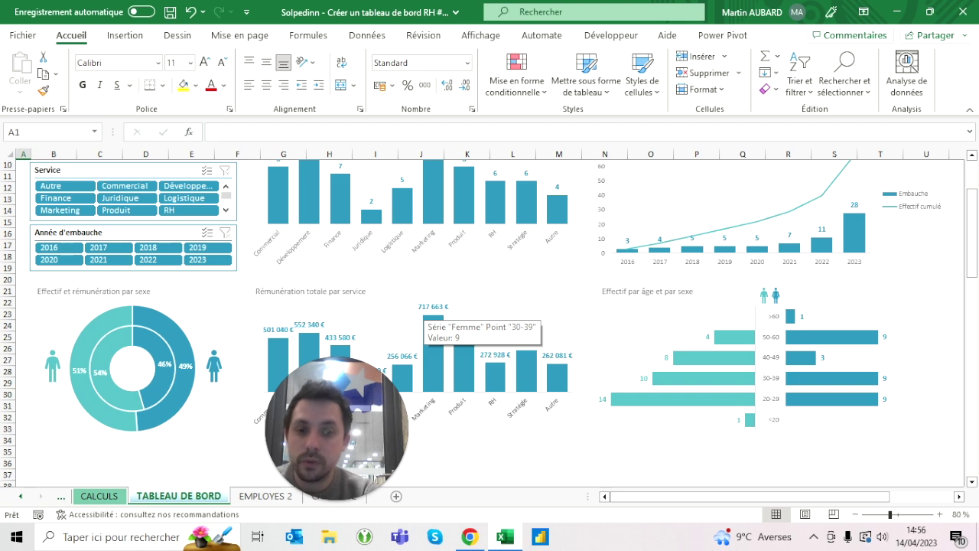
pyautogui.scroll(3, 363, 232)
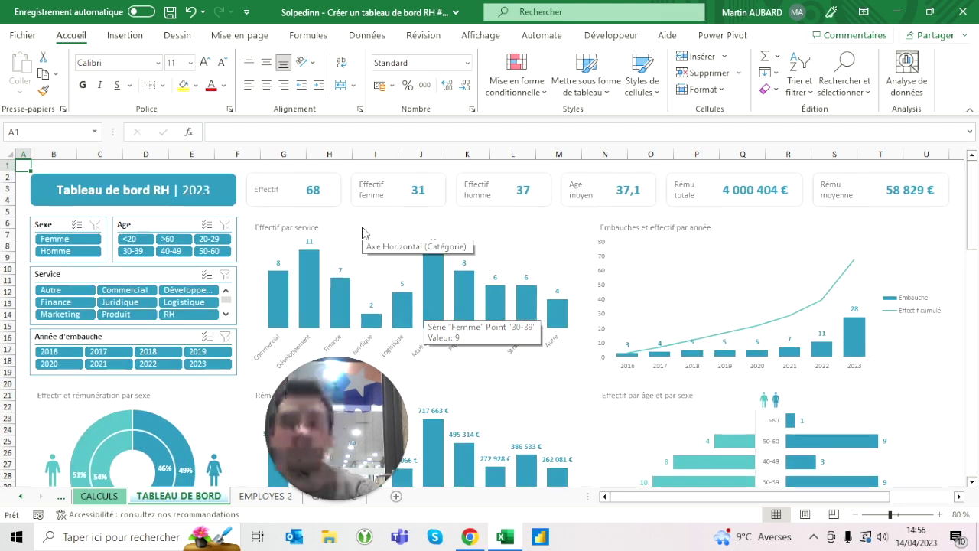
pyautogui.scroll(-3, 363, 232)
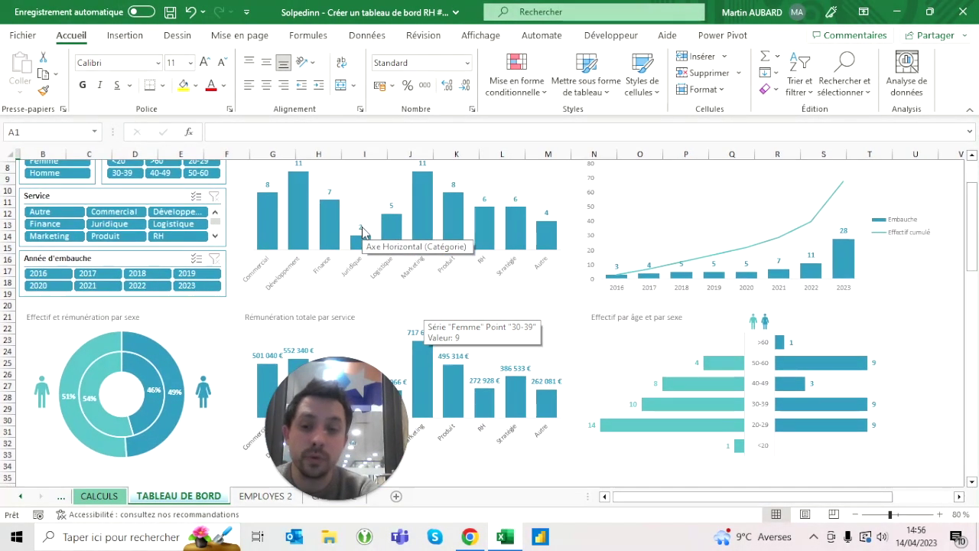
pyautogui.hscroll(-1, 362, 232)
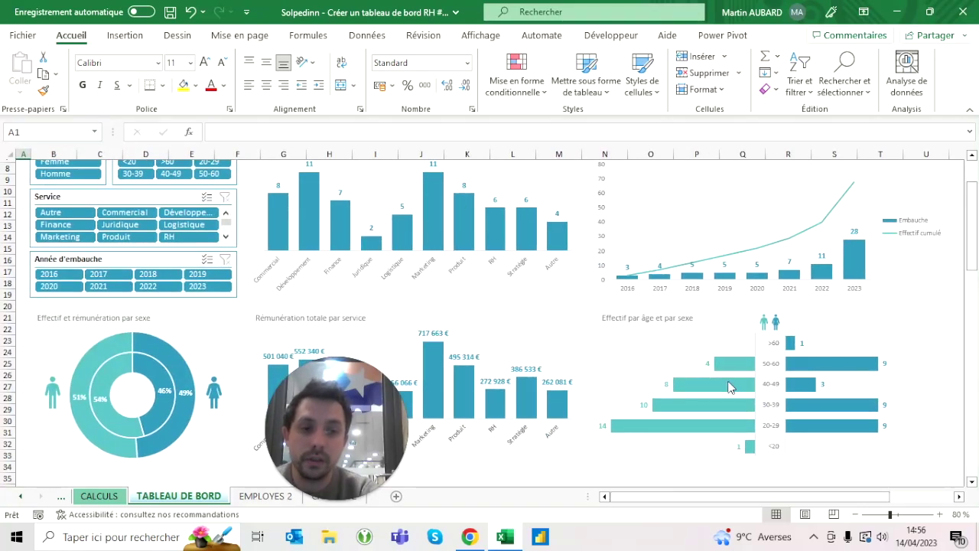
pyautogui.scroll(2, 788, 354)
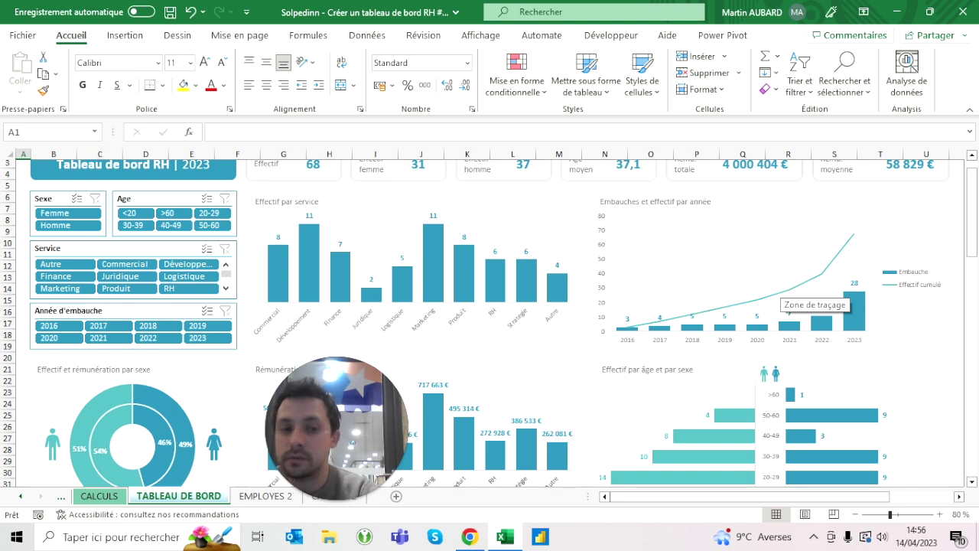
pyautogui.scroll(-2, 788, 291)
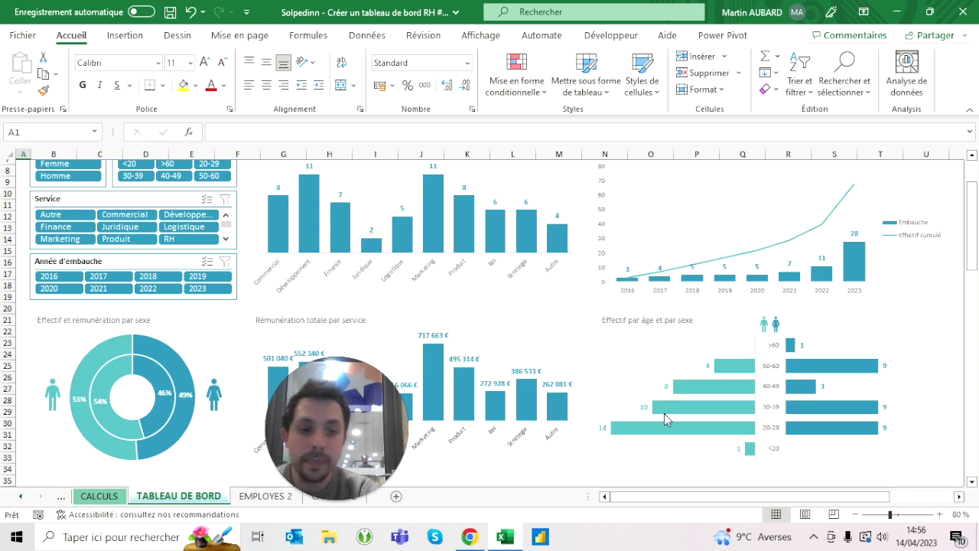
pyautogui.scroll(3, 697, 360)
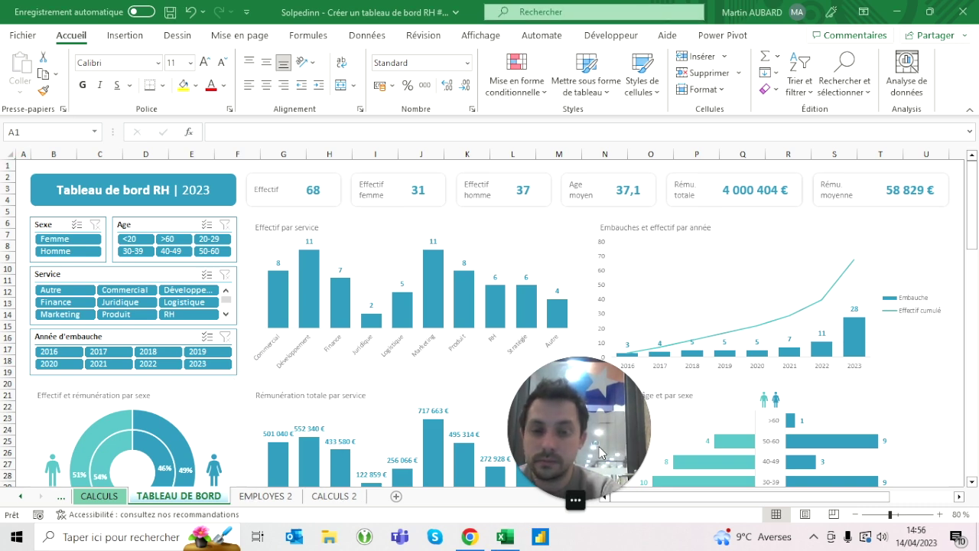
pyautogui.click(265, 495)
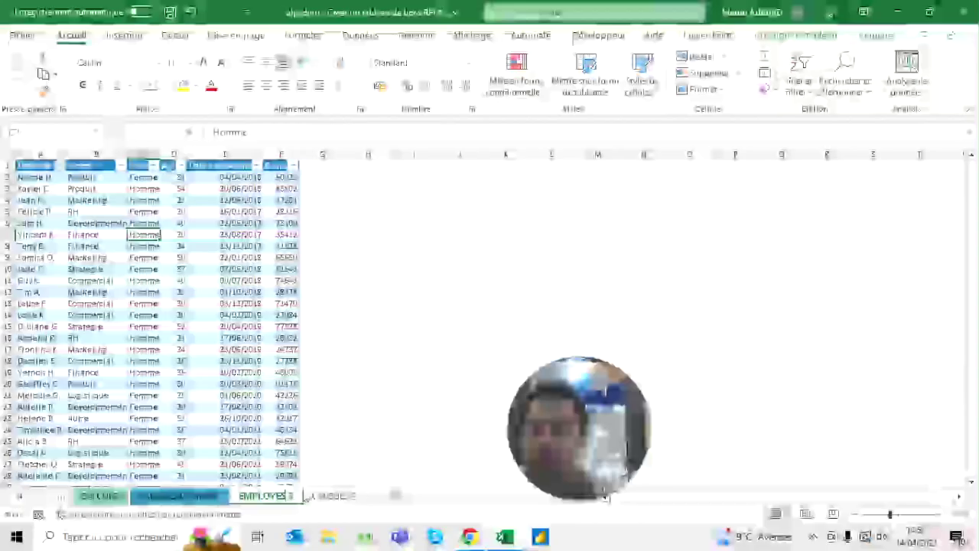
# On CALCULS 2, paste a copy of the pay pivot in columns K to M at column N.
pyautogui.hotkey('ctrl', 'pagedown')
pyautogui.hscroll(4, 494, 260)
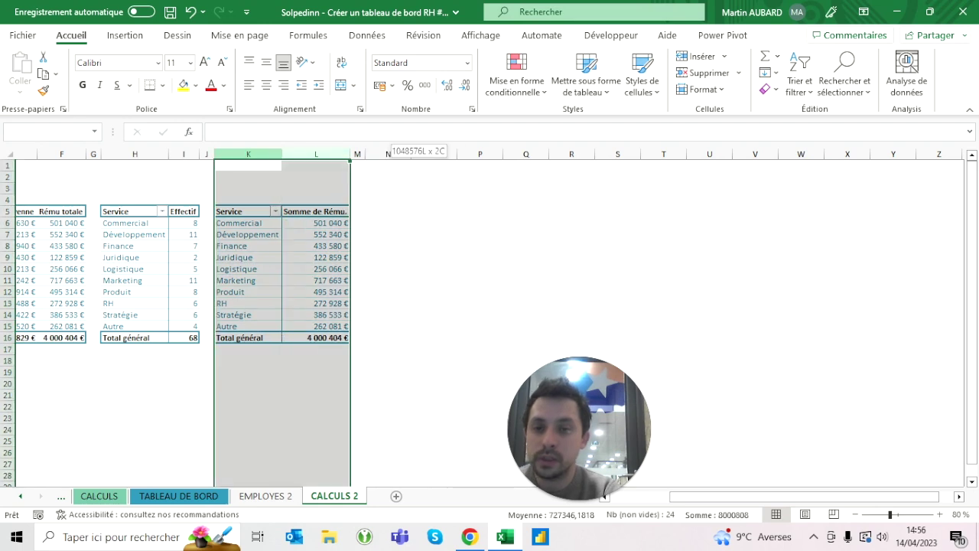
pyautogui.moveTo(248, 154); pyautogui.dragTo(356, 154)
pyautogui.hotkey('ctrl', 'c')
pyautogui.click(387, 154)
pyautogui.hotkey('ctrl', 'v')
pyautogui.press('Escape')
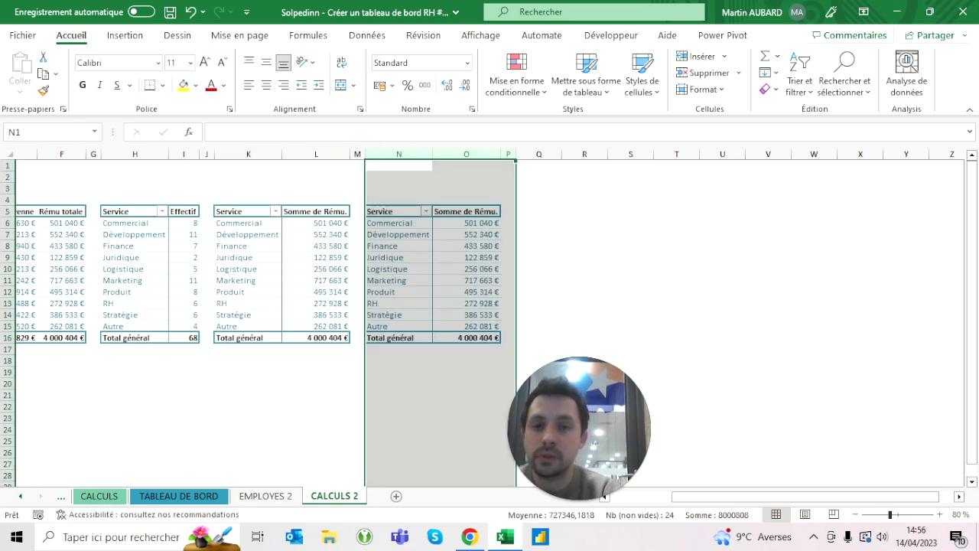
# Label the three tables Graphique 1, Graphique 2 and Graphique 3 in row 4.
pyautogui.click(134, 200)
pyautogui.write('Gr')
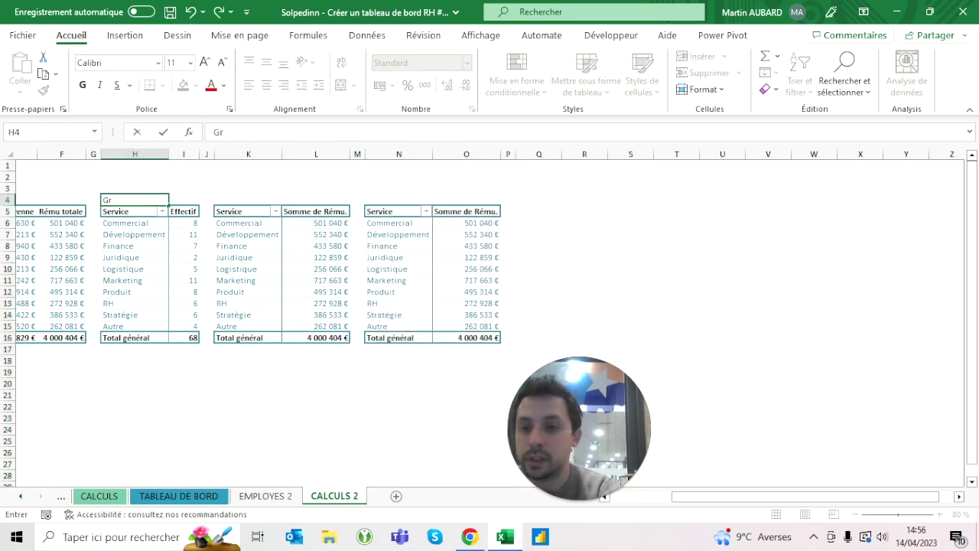
pyautogui.write('aphique 1')
pyautogui.press('Tab')
pyautogui.press('Tab')
pyautogui.press('Tab')
pyautogui.write('Graphiq')
pyautogui.press('Tab')
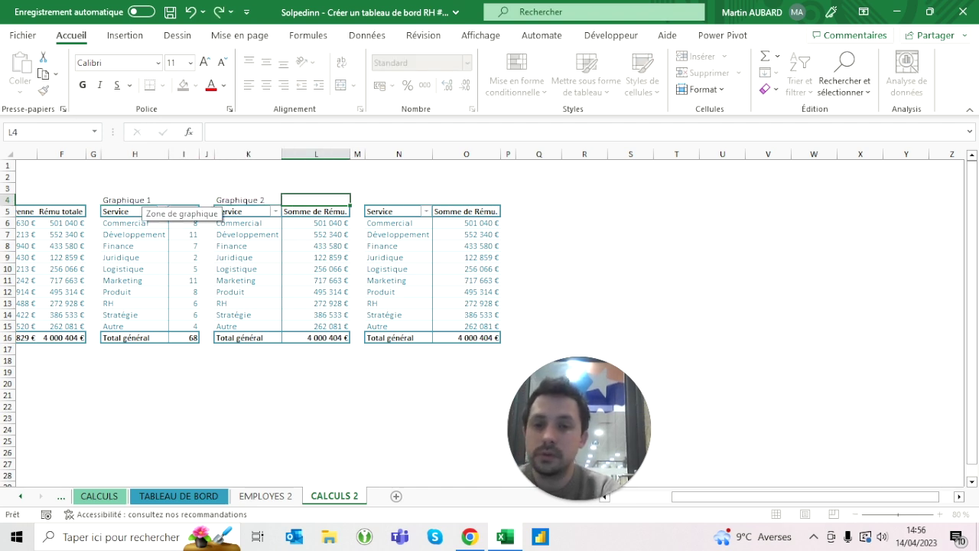
pyautogui.press('Tab')
pyautogui.press('Tab')
pyautogui.write('Grzap')
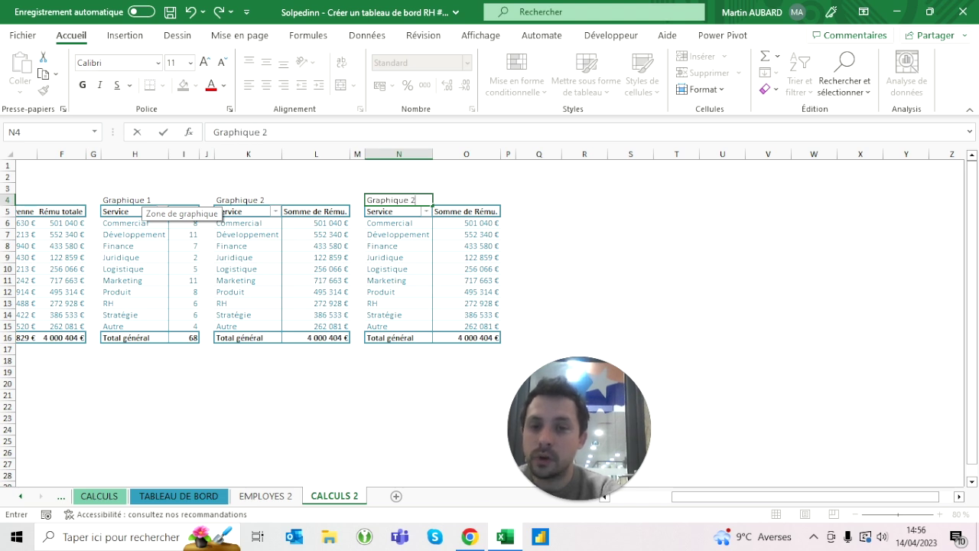
pyautogui.press('Return')
pyautogui.press('Up')
pyautogui.press('Tab')
pyautogui.press('Tab')
pyautogui.press('Tab')
pyautogui.press('Tab')
pyautogui.press('Tab')
pyautogui.press('Tab')
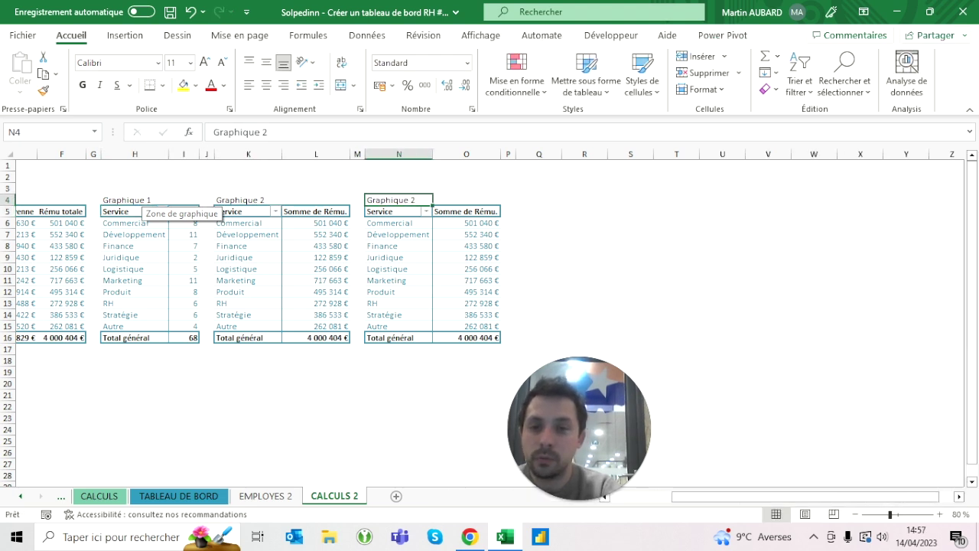
pyautogui.press('BackSpace')
pyautogui.write('3')
pyautogui.press('Return')
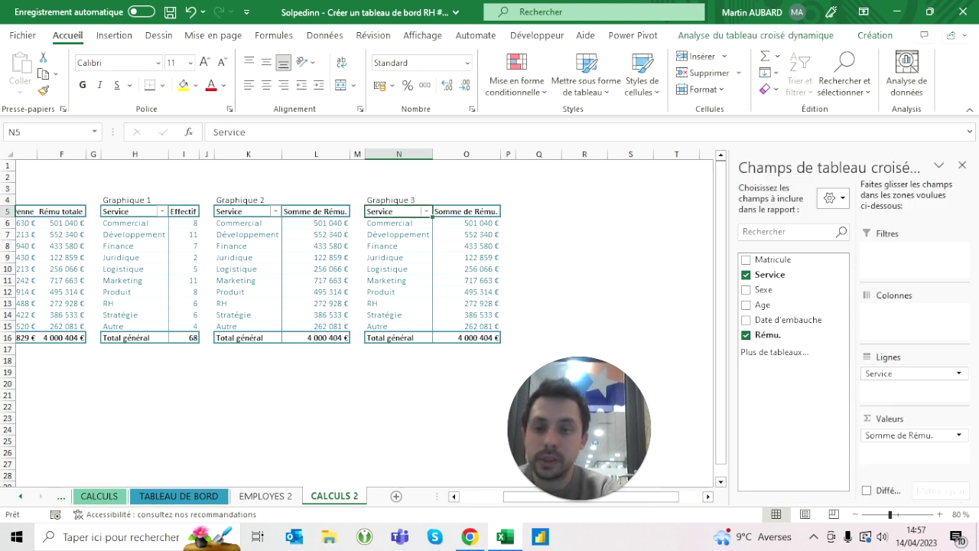
# Glance at the dashboard, then remove Service from the Graphique 3 pivot.
pyautogui.click(178, 496)
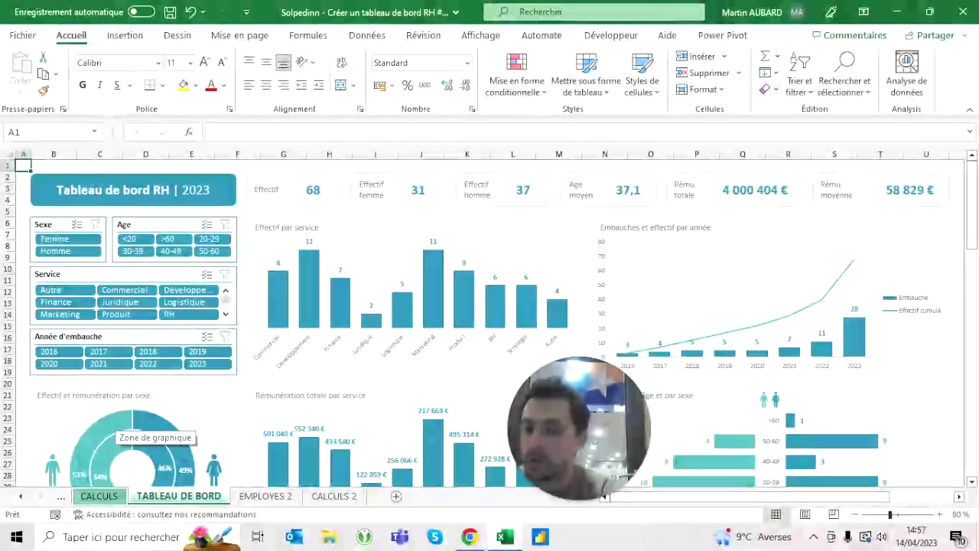
pyautogui.click(334, 495)
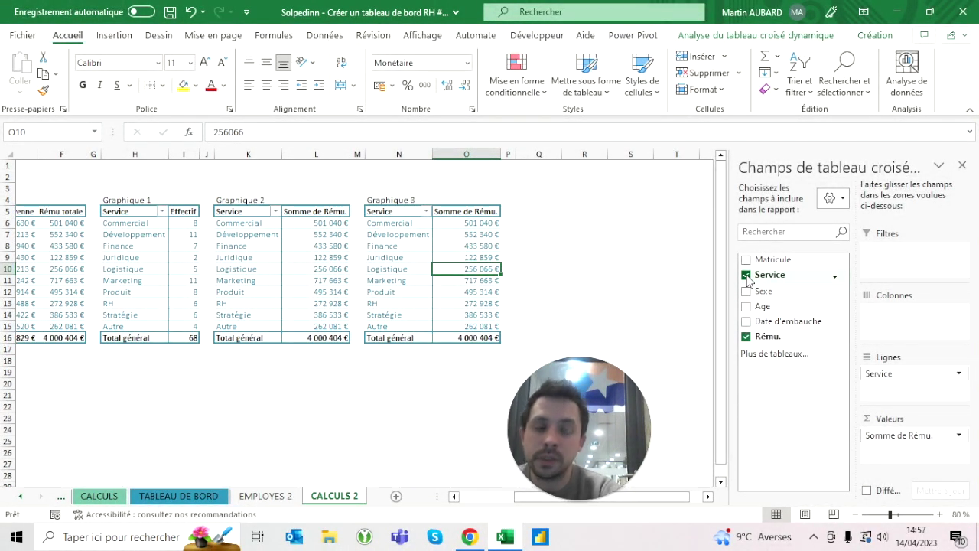
pyautogui.click(746, 277)
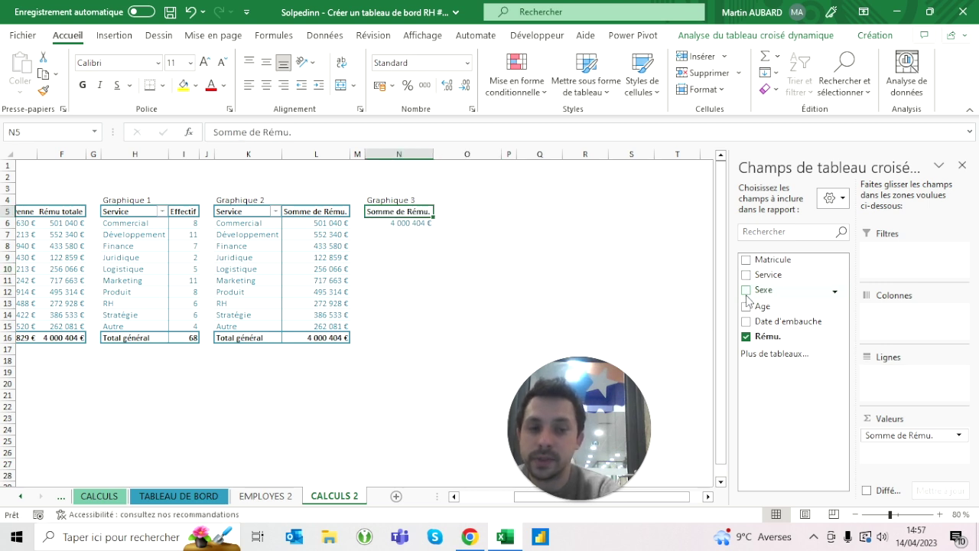
# Split Graphique 3's pay total by Sexe and glance at the dashboard.
pyautogui.moveTo(765, 290); pyautogui.dragTo(917, 383)
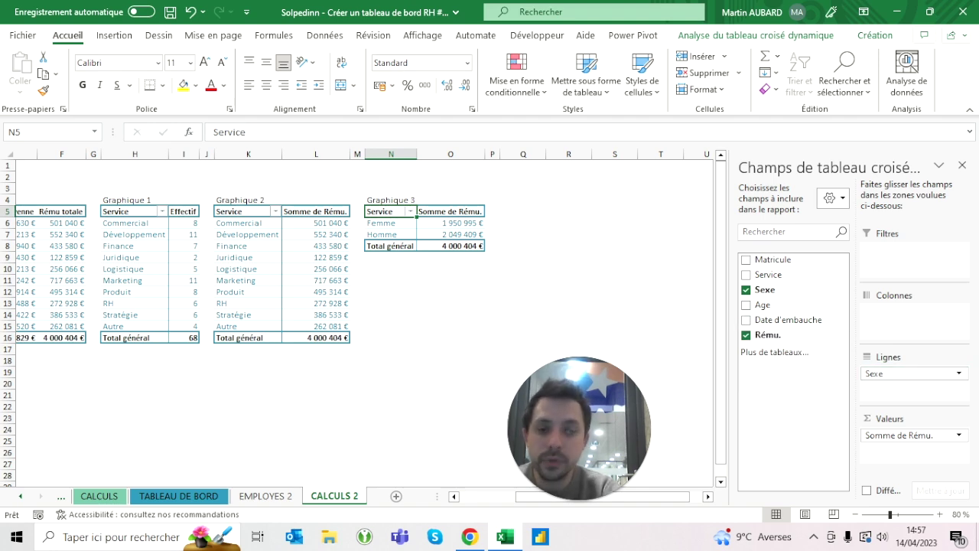
pyautogui.click(218, 496)
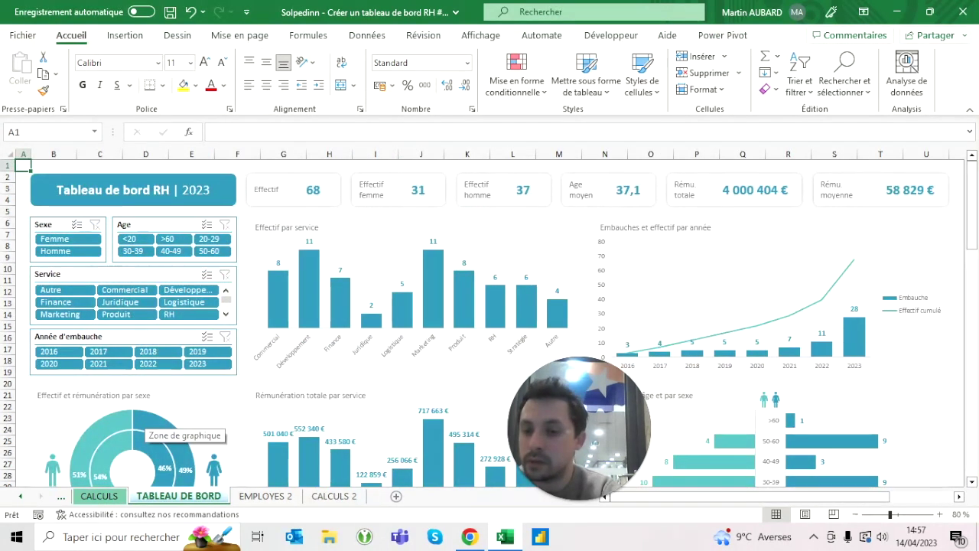
pyautogui.scroll(-1, 145, 428)
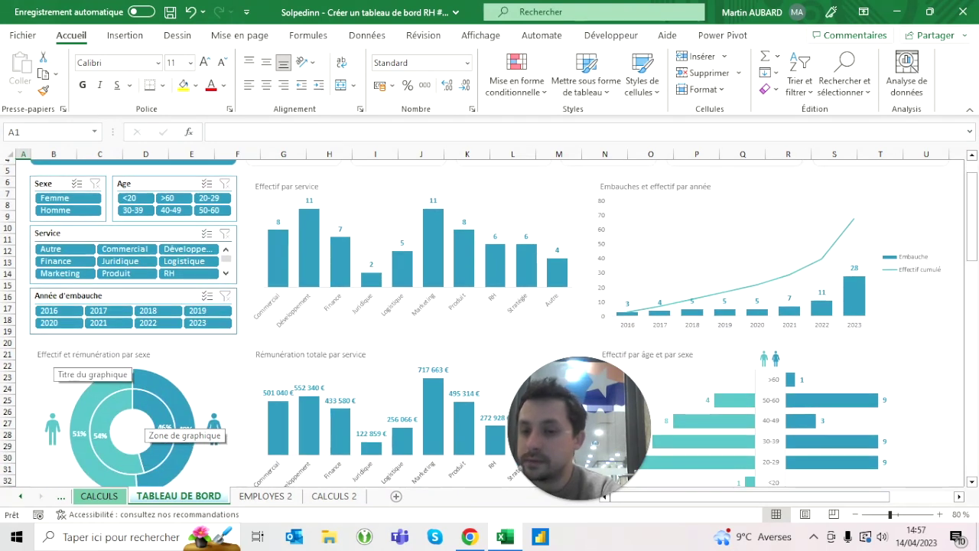
pyautogui.scroll(3, 145, 430)
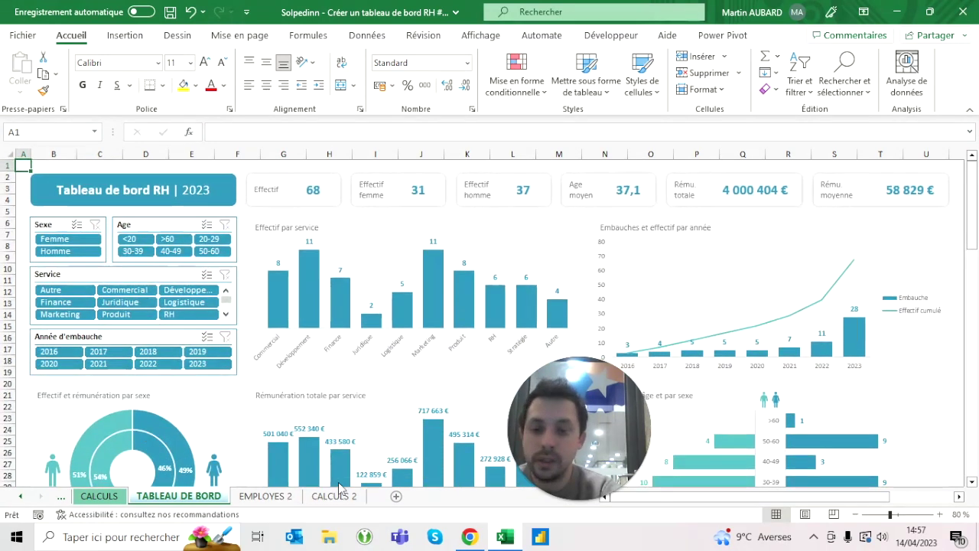
pyautogui.click(335, 496)
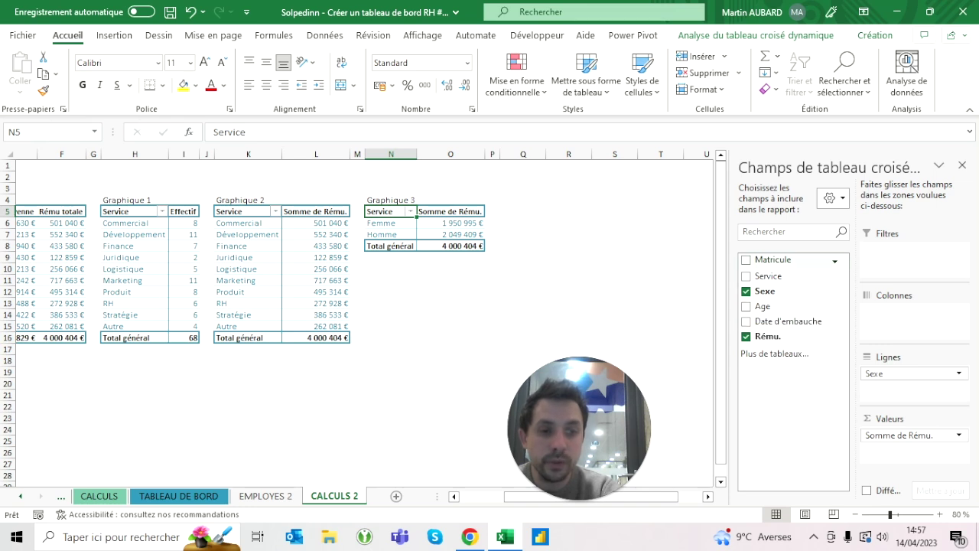
# Add an employee count column headed Effectif, with Sexe as the row header.
pyautogui.press('space')
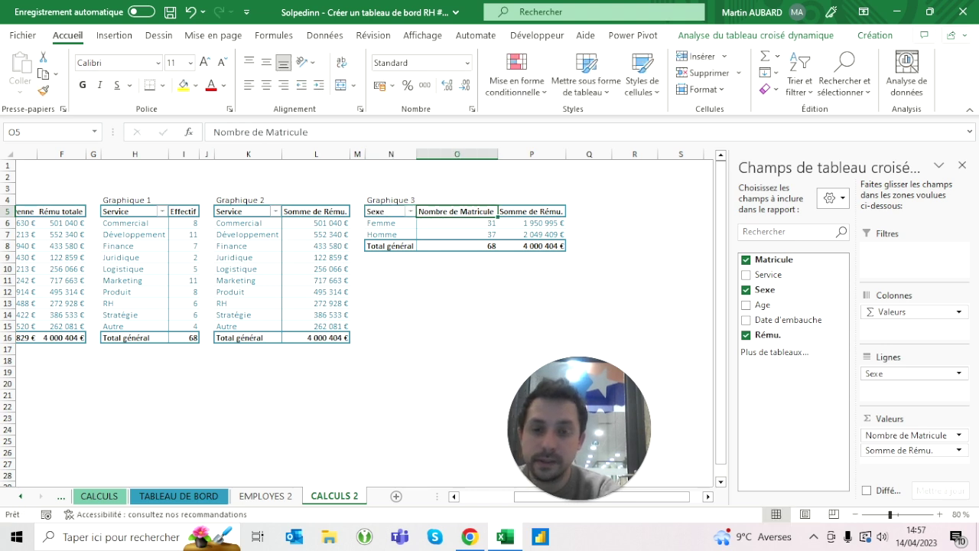
pyautogui.press('Right')
pyautogui.write('Effectif')
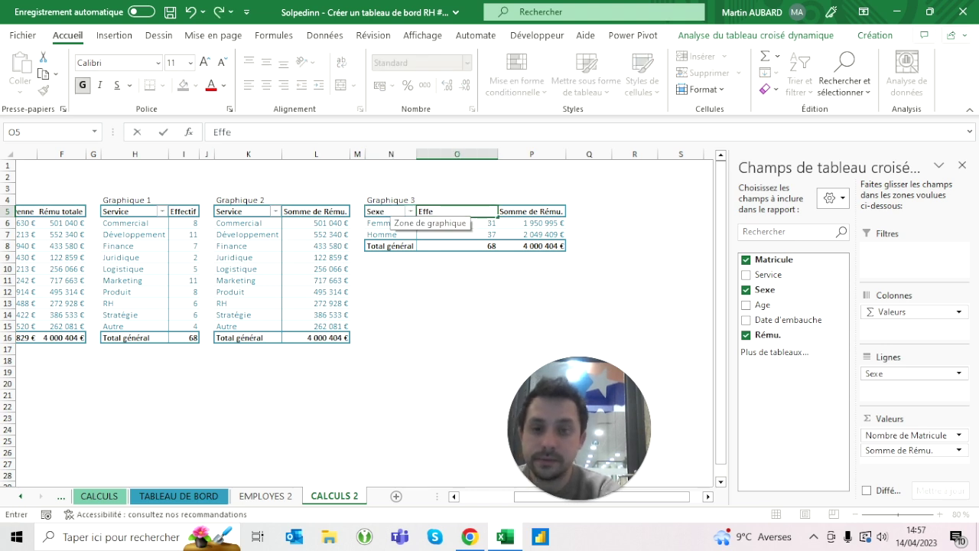
pyautogui.click(390, 223)
pyautogui.click(457, 302)
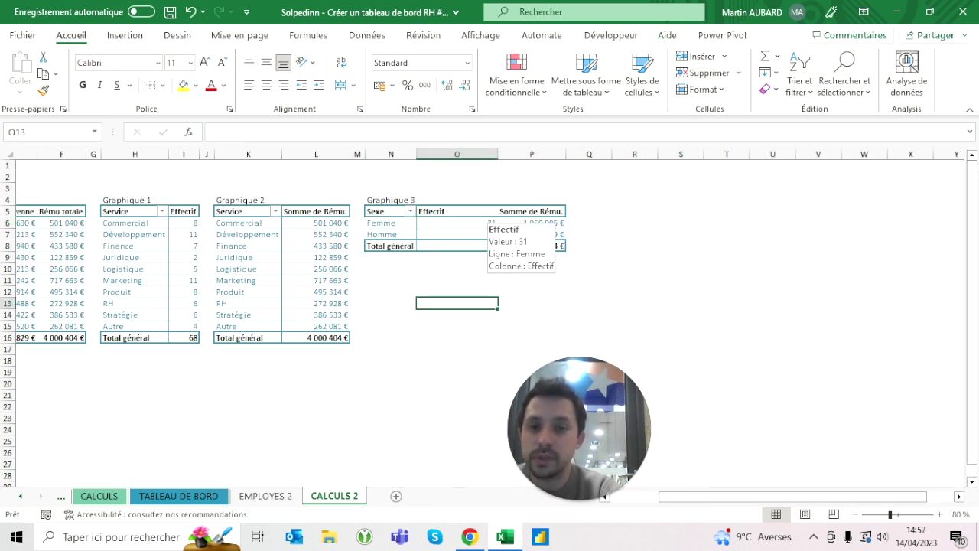
# Give column Q the same narrow width as spacer column M.
pyautogui.hscroll(2, 482, 229)
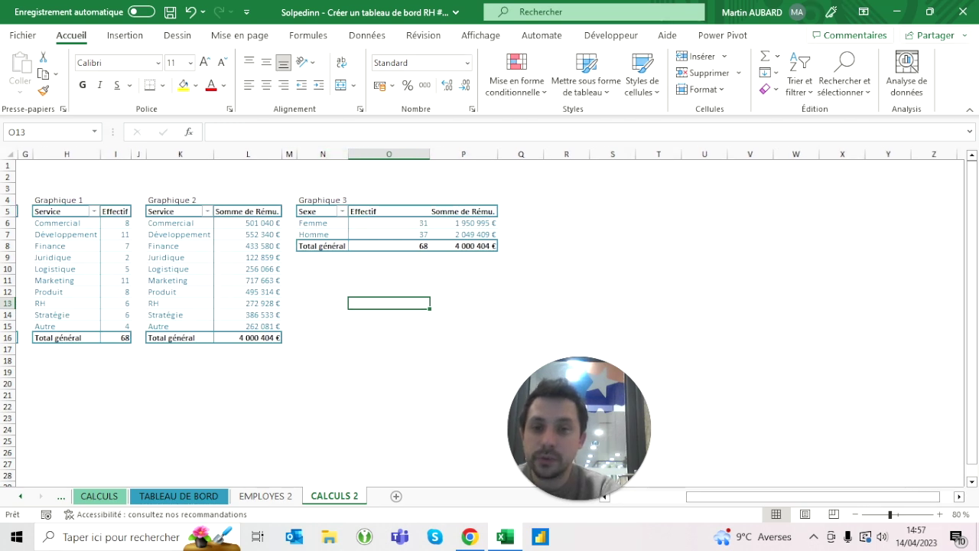
pyautogui.click(289, 153)
pyautogui.hotkey('ctrl', 'c')
pyautogui.click(504, 154)
pyautogui.hotkey('ctrl', 'v')
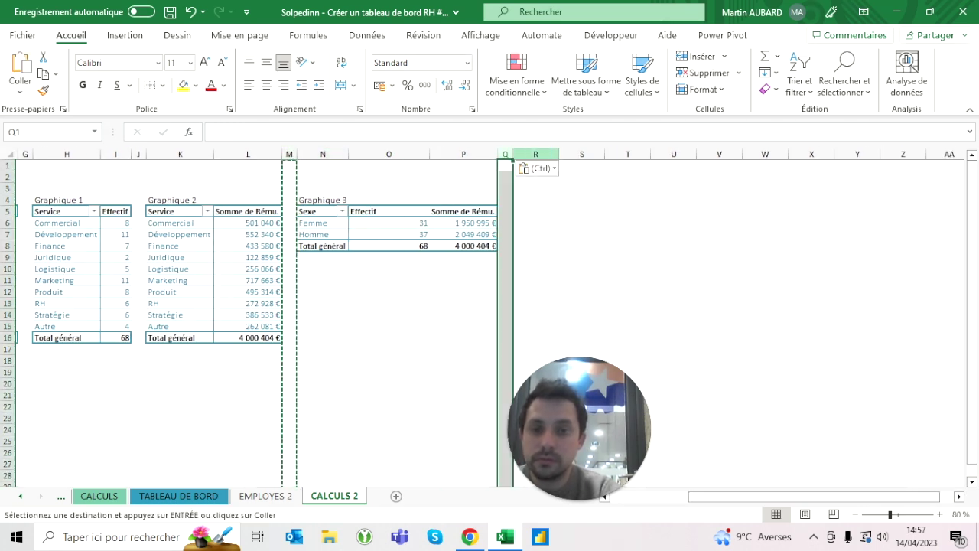
pyautogui.press('Escape')
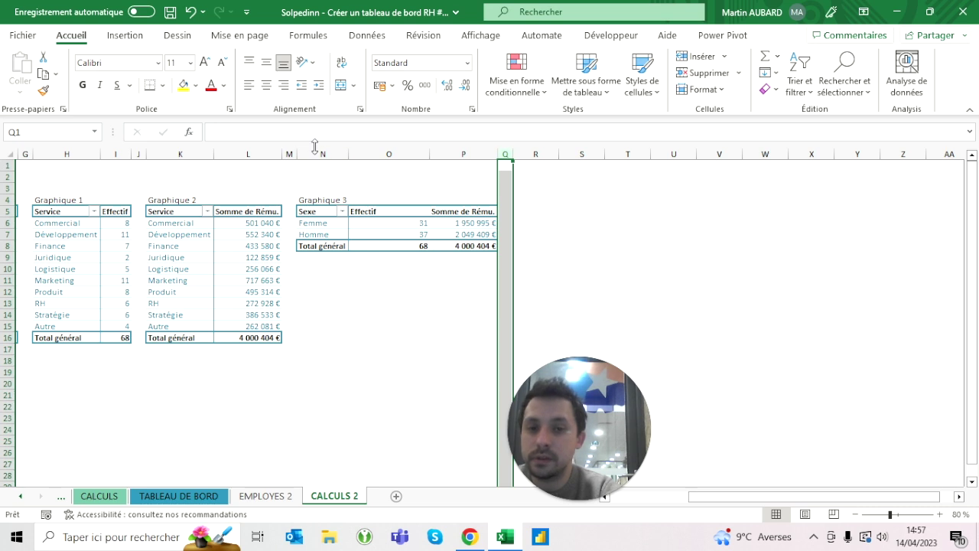
# Paste a copy of the Graphique 2 pivot from columns K to M at column R.
pyautogui.moveTo(180, 153); pyautogui.dragTo(289, 154)
pyautogui.hotkey('ctrl', 'c')
pyautogui.click(546, 154)
pyautogui.hotkey('ctrl', 'v')
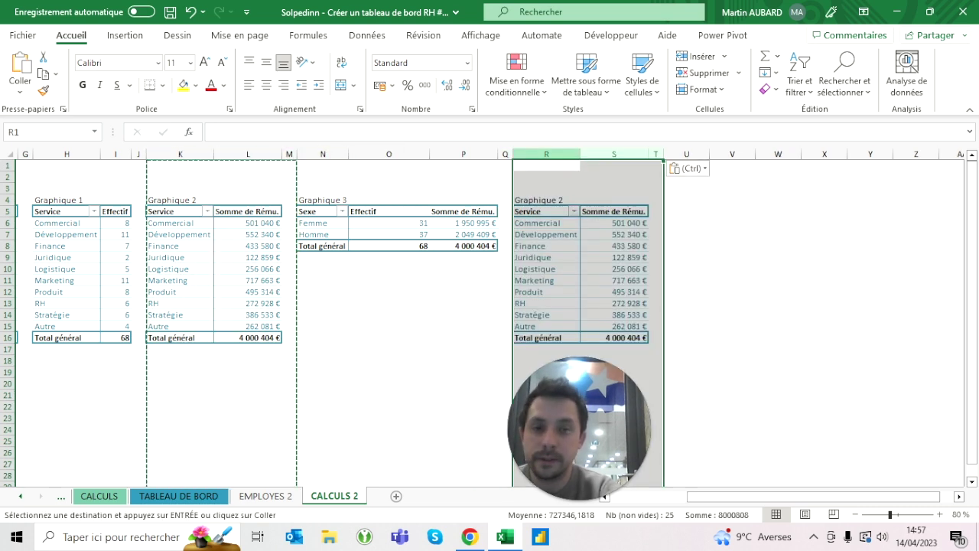
pyautogui.press('Escape')
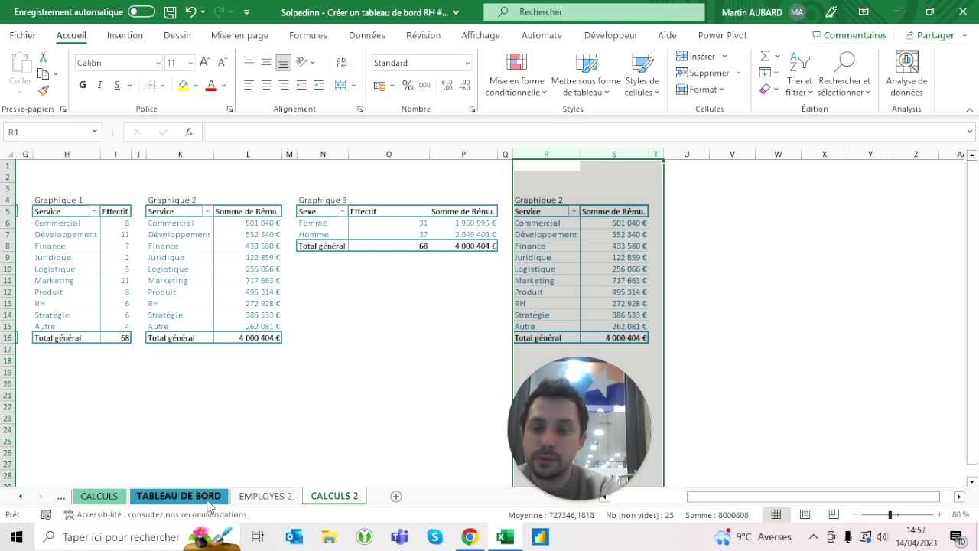
# Check the dashboard, then select the title cell above the copied pivot.
pyautogui.click(178, 495)
pyautogui.hscroll(3, 489, 321)
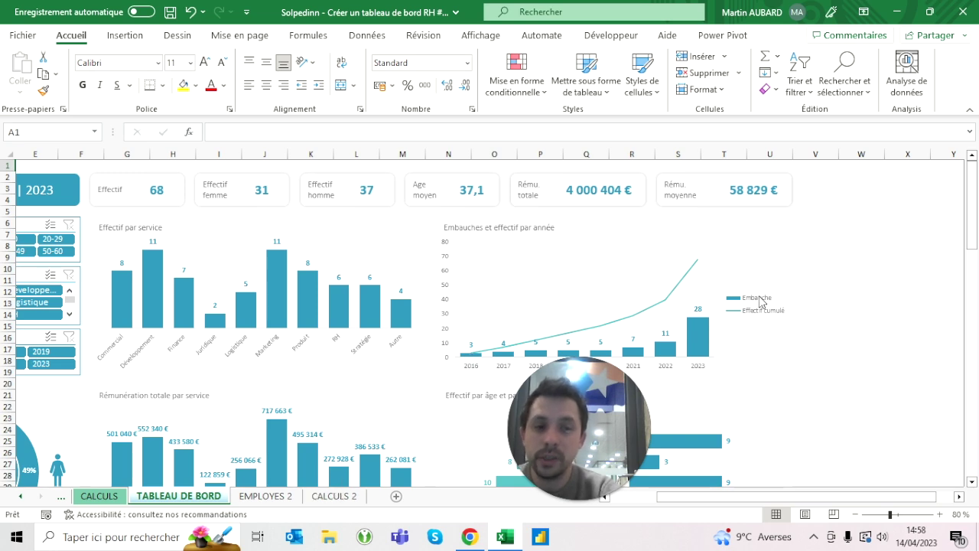
pyautogui.click(334, 496)
pyautogui.hscroll(2, 489, 321)
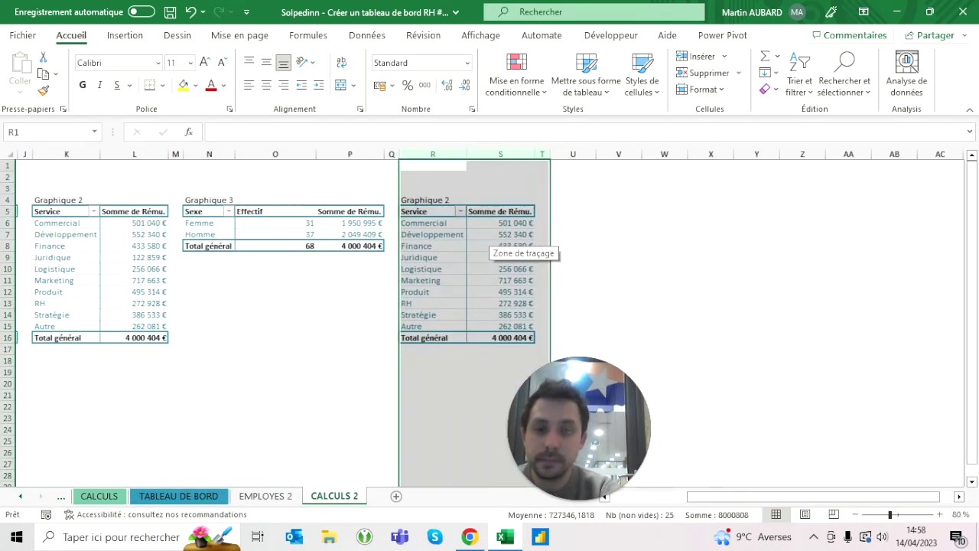
pyautogui.hscroll(2, 489, 322)
pyautogui.click(355, 199)
# Title the copied pivot Graphique 4 in R4 and remove Service and Rému. from it.
pyautogui.write('Gra')
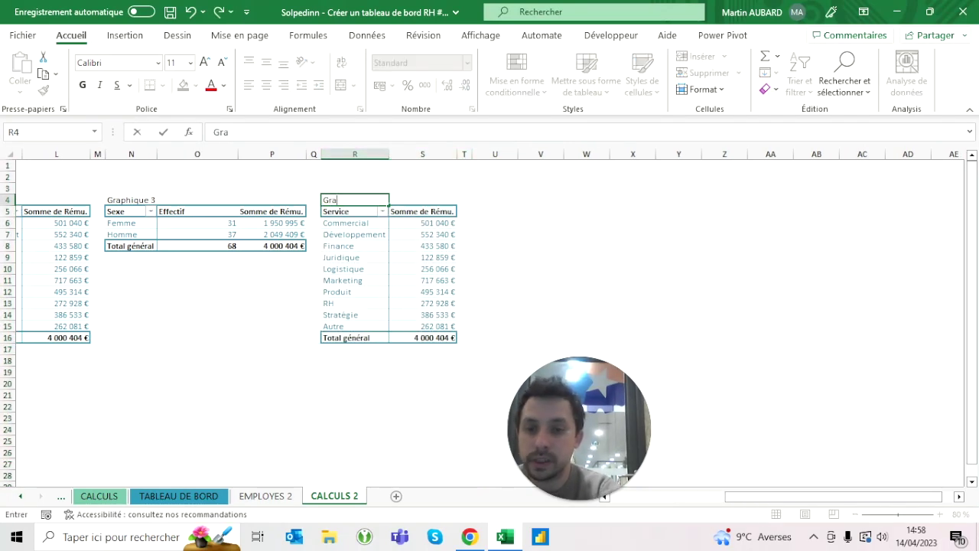
pyautogui.write('phique 4')
pyautogui.press('Return')
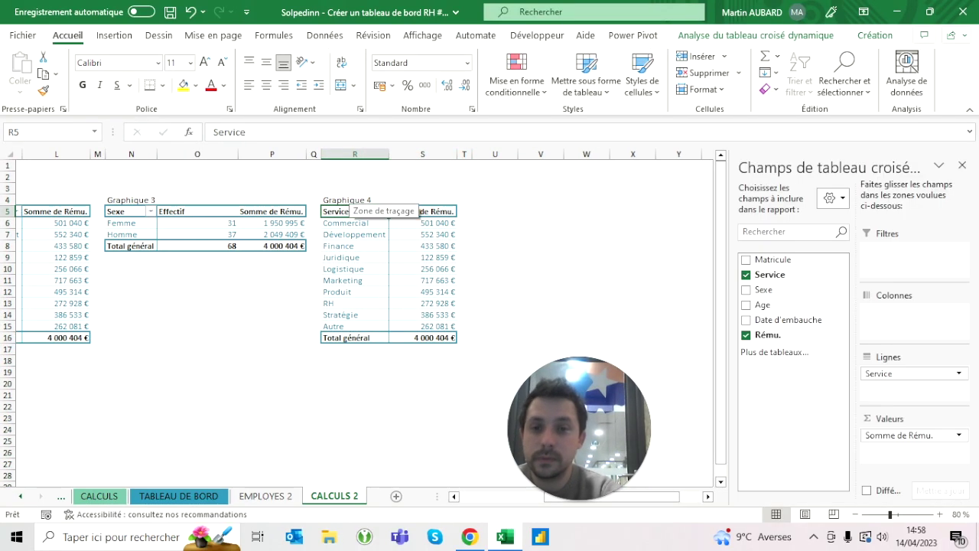
pyautogui.press('Down')
pyautogui.moveTo(788, 275)
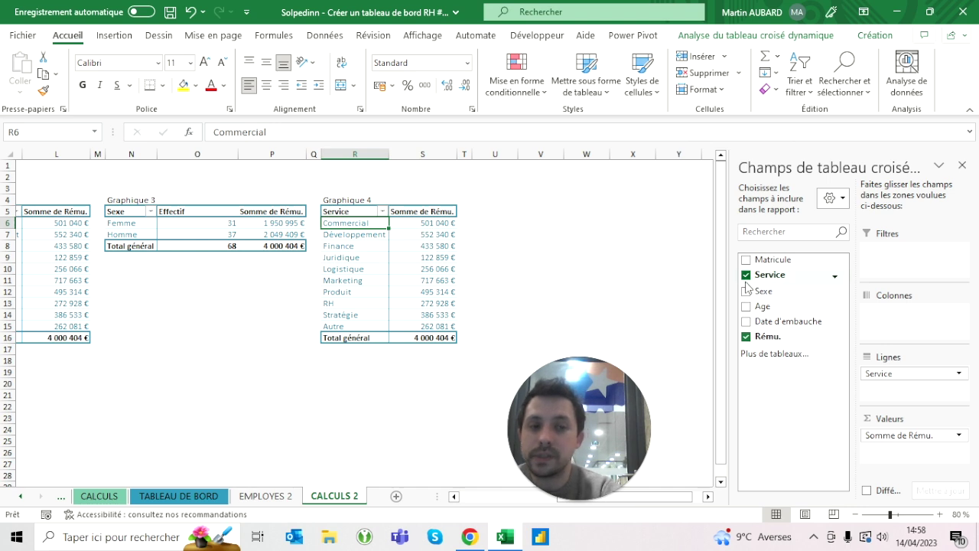
pyautogui.click(745, 277)
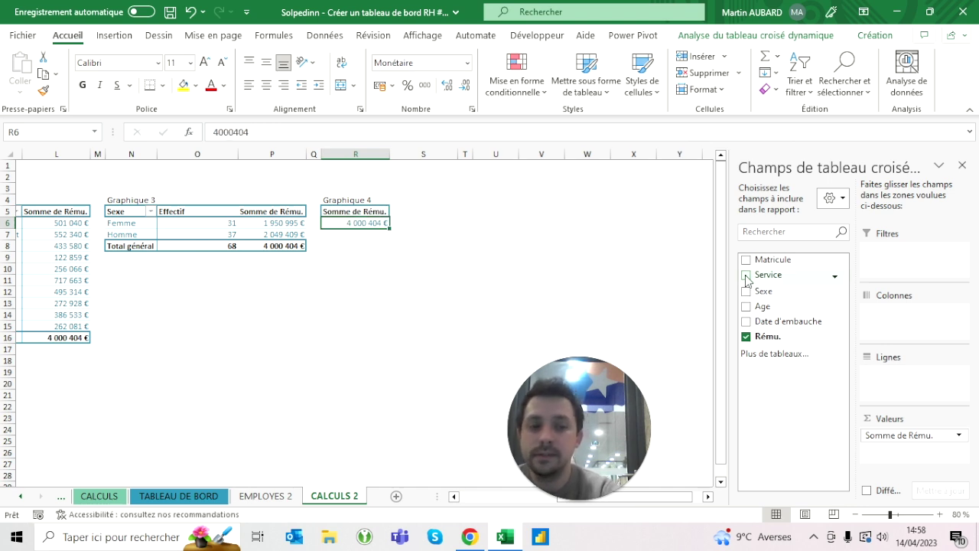
pyautogui.click(746, 335)
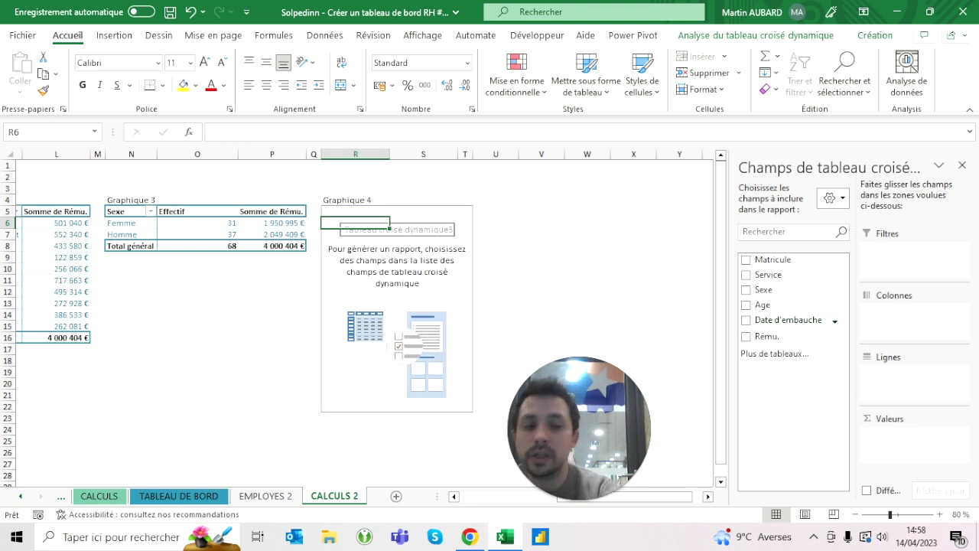
# Add Date d'embauche to the rows and expand 2016, 2017 and 2023 into quarters and months.
pyautogui.click(783, 322)
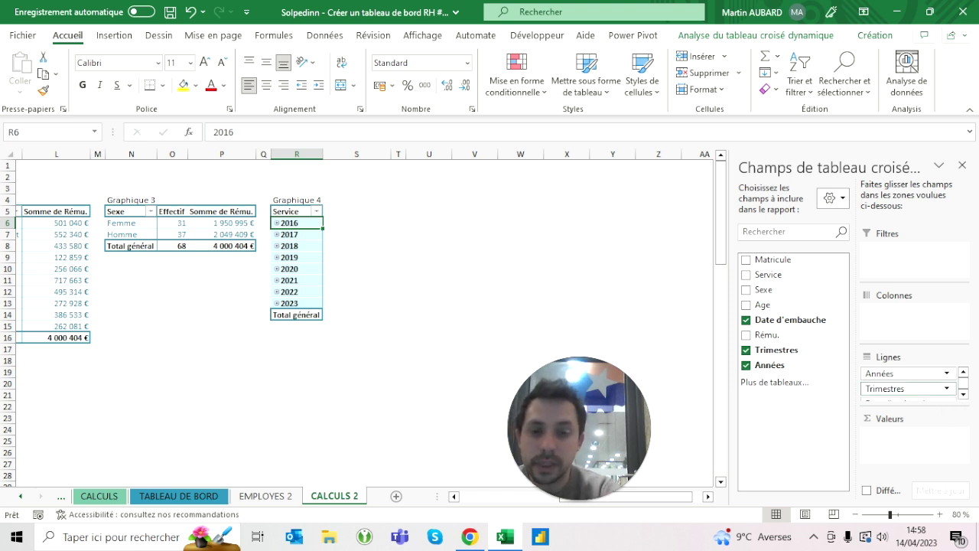
pyautogui.click(277, 223)
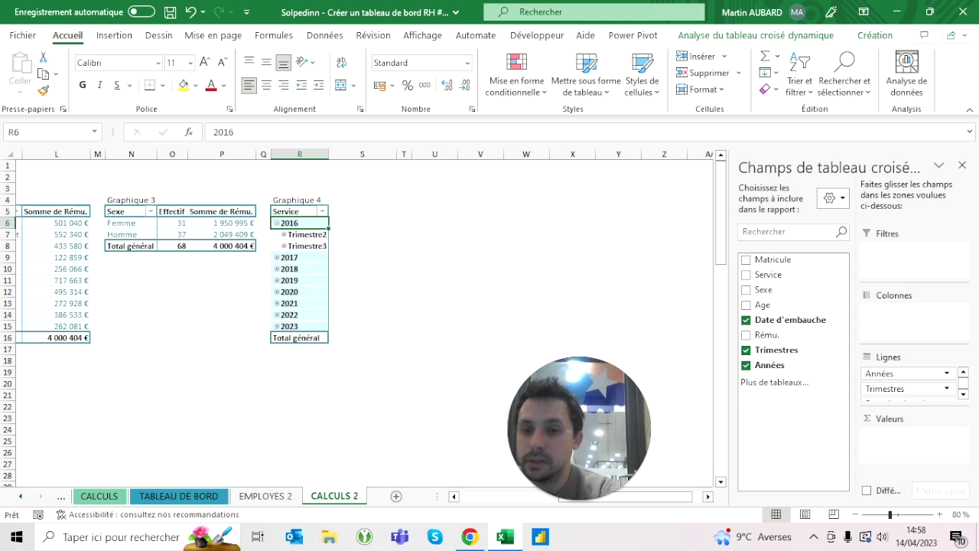
pyautogui.click(277, 257)
pyautogui.click(284, 268)
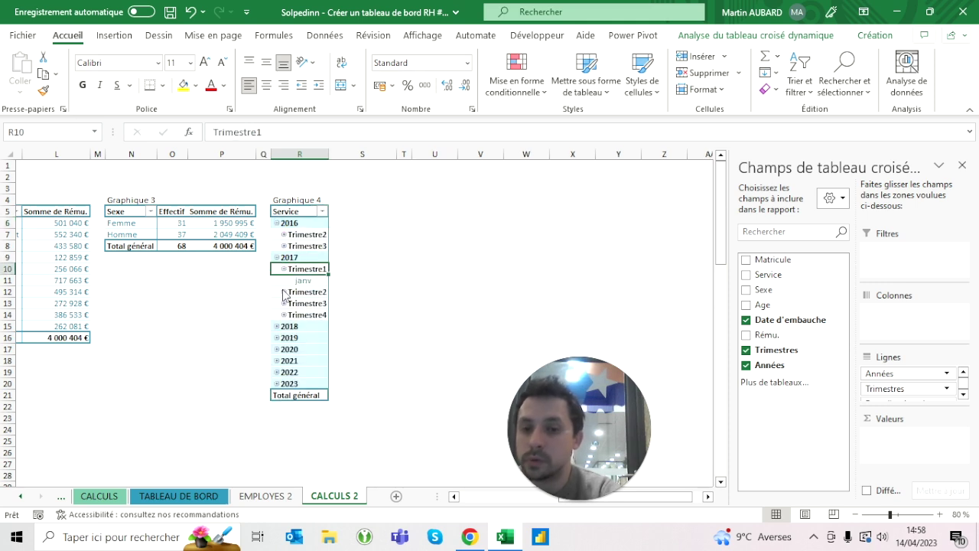
pyautogui.click(283, 292)
pyautogui.click(286, 339)
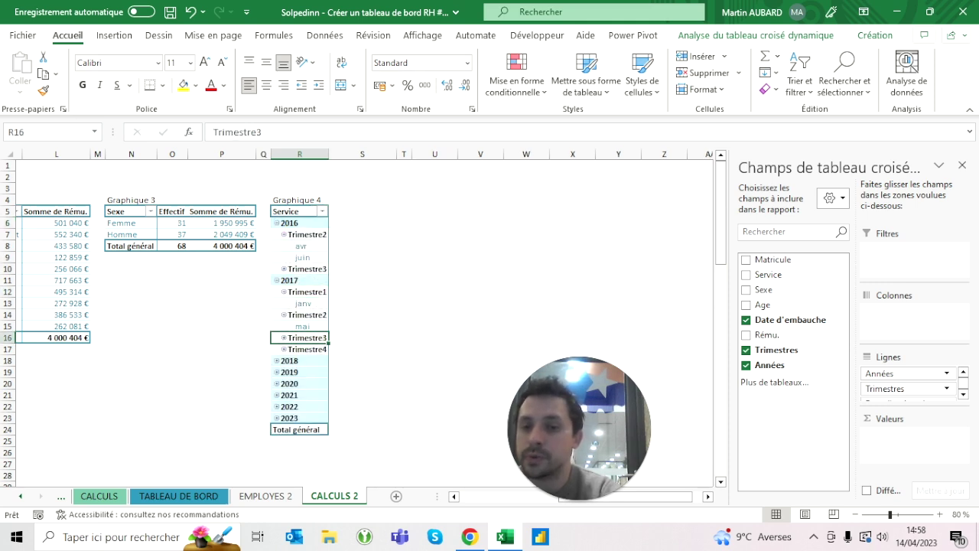
pyautogui.click(278, 418)
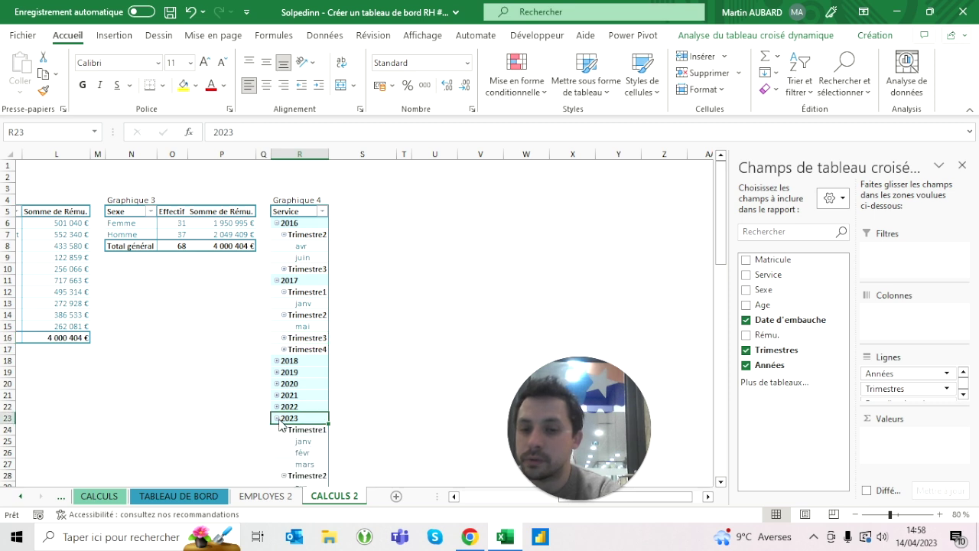
pyautogui.scroll(-2, 166, 321)
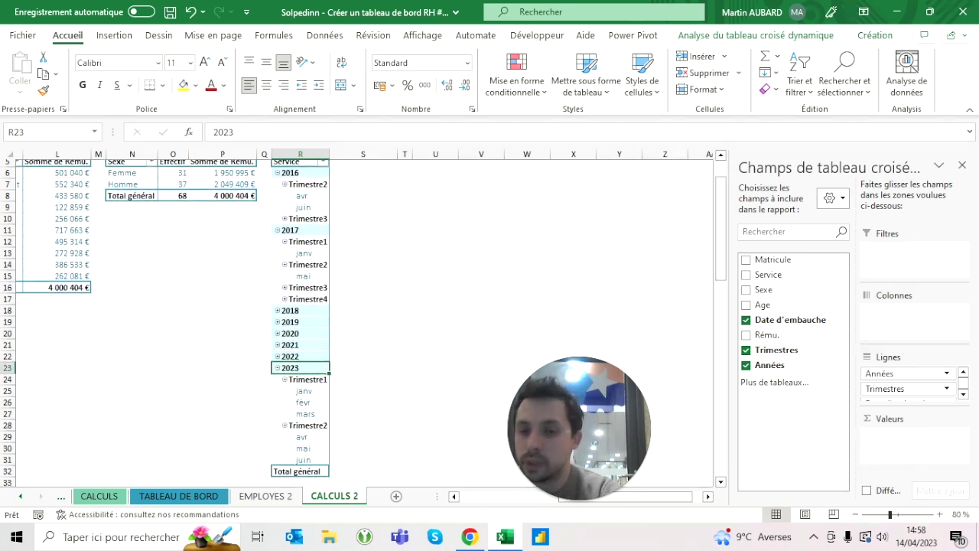
pyautogui.scroll(2, 290, 382)
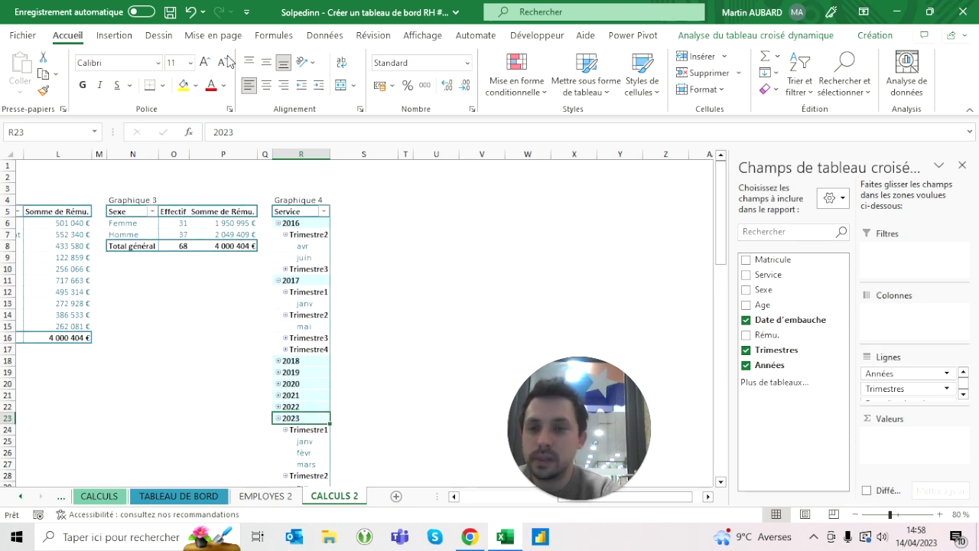
# Undo the expansions and drop Trimestres and Date d'embauche, keeping only Années 2016–2023.
pyautogui.click(193, 16)
pyautogui.click(193, 15)
pyautogui.click(192, 15)
pyautogui.click(193, 15)
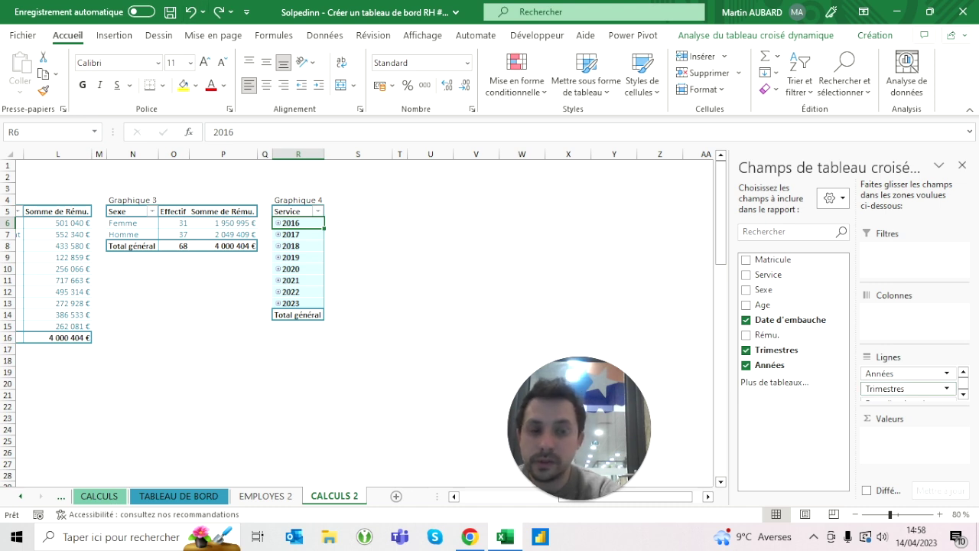
pyautogui.click(777, 350)
pyautogui.click(788, 320)
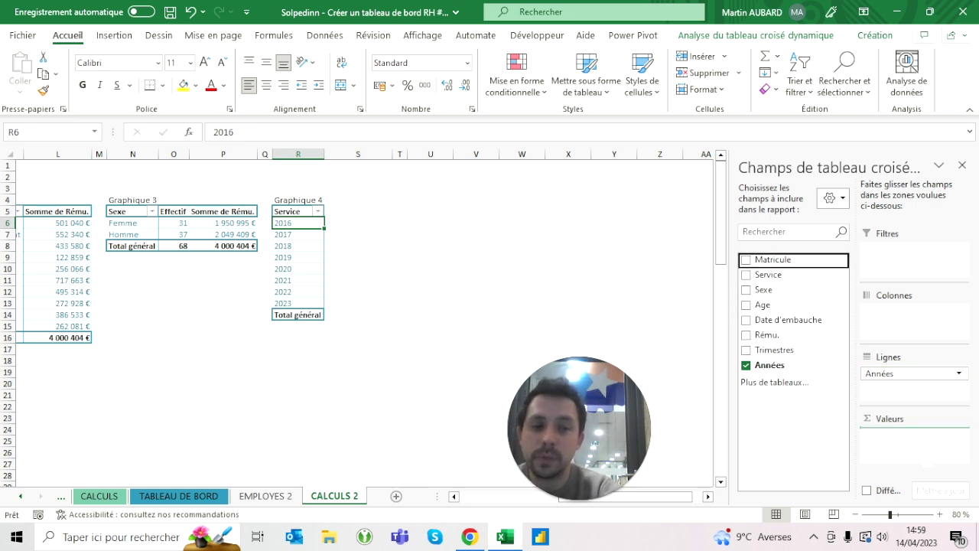
# Count employees hired per year in Graphique 4, headed Embauche.
pyautogui.moveTo(788, 259); pyautogui.dragTo(916, 454)
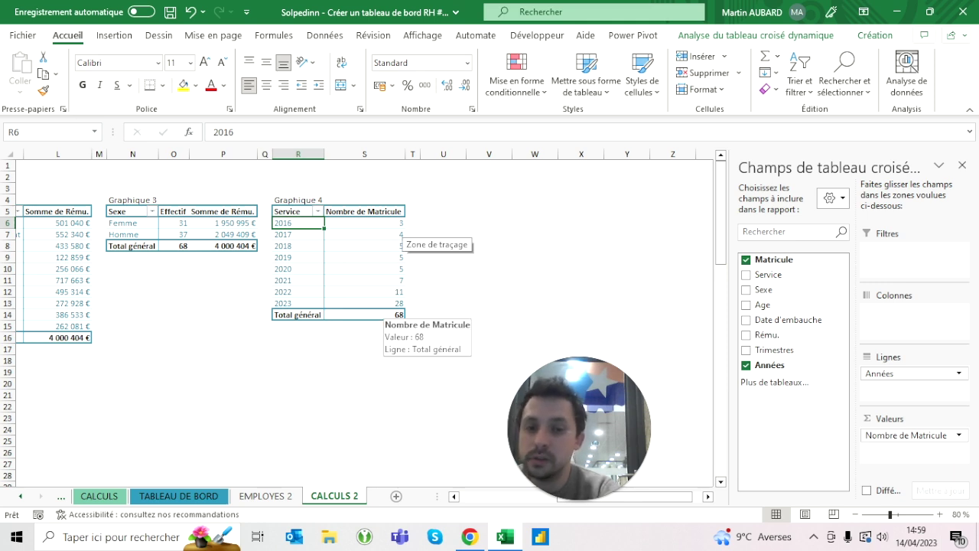
pyautogui.click(364, 211)
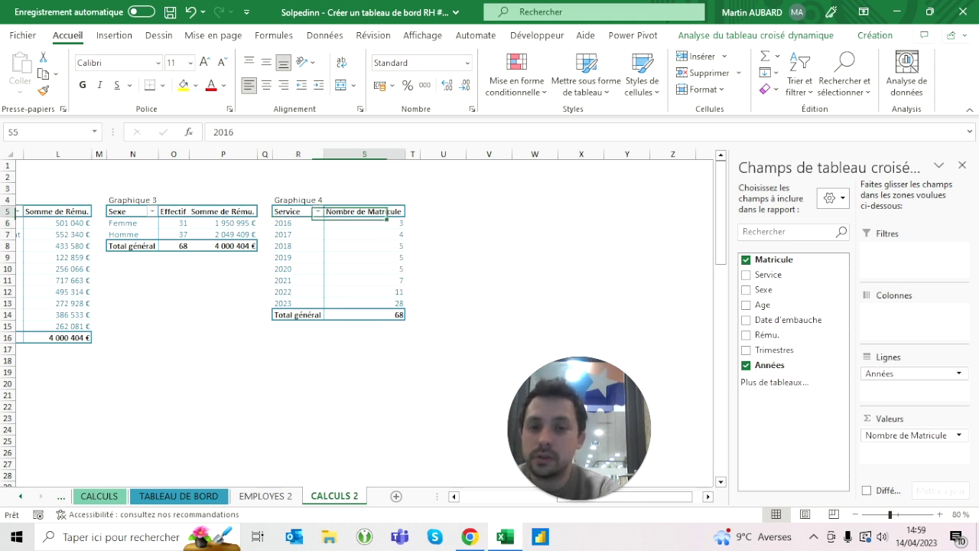
pyautogui.write('Effectif')
pyautogui.press('BackSpace')
pyautogui.press('BackSpace')
pyautogui.press('BackSpace')
pyautogui.write('bauche')
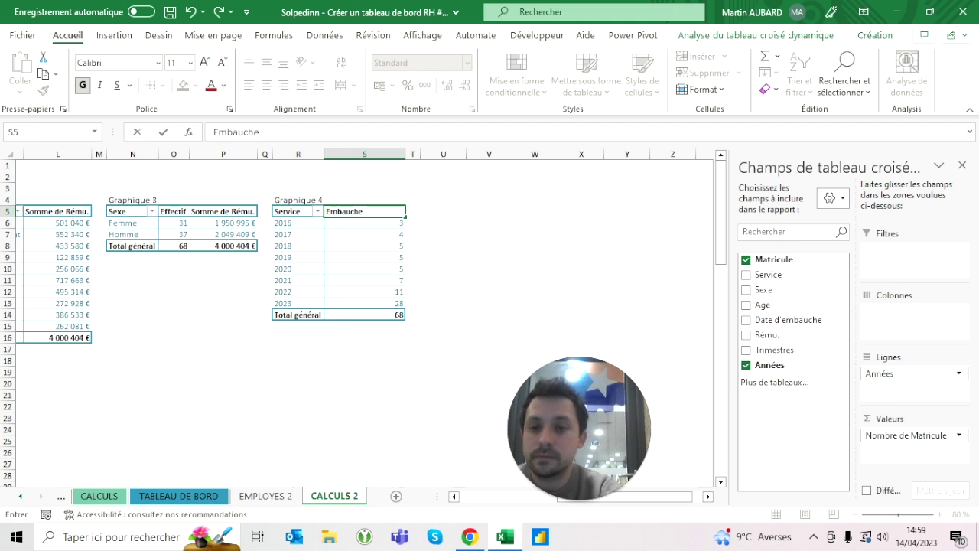
pyautogui.press('Return')
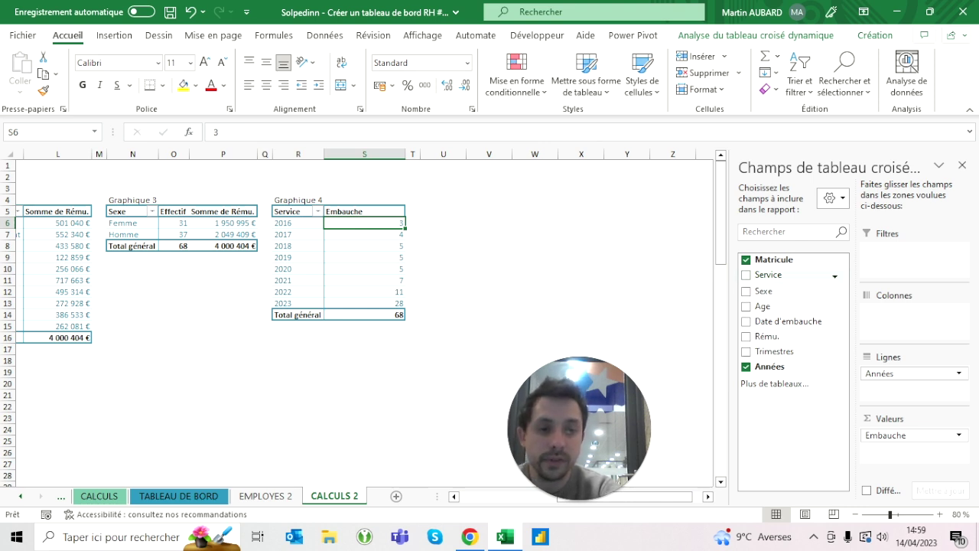
# Add a second Nombre de Matricule count column beside Embauche.
pyautogui.moveTo(773, 259); pyautogui.dragTo(920, 459)
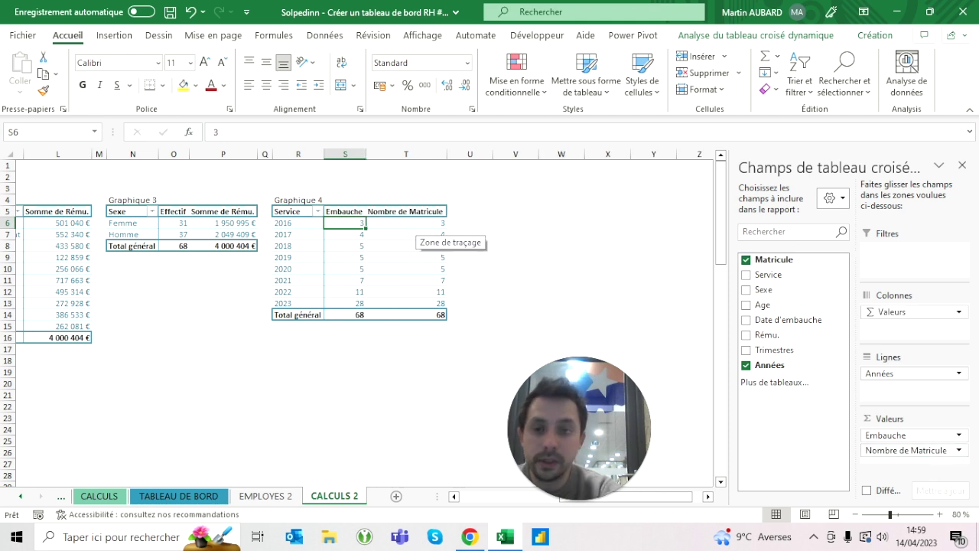
pyautogui.click(413, 224)
pyautogui.rightClick(410, 224)
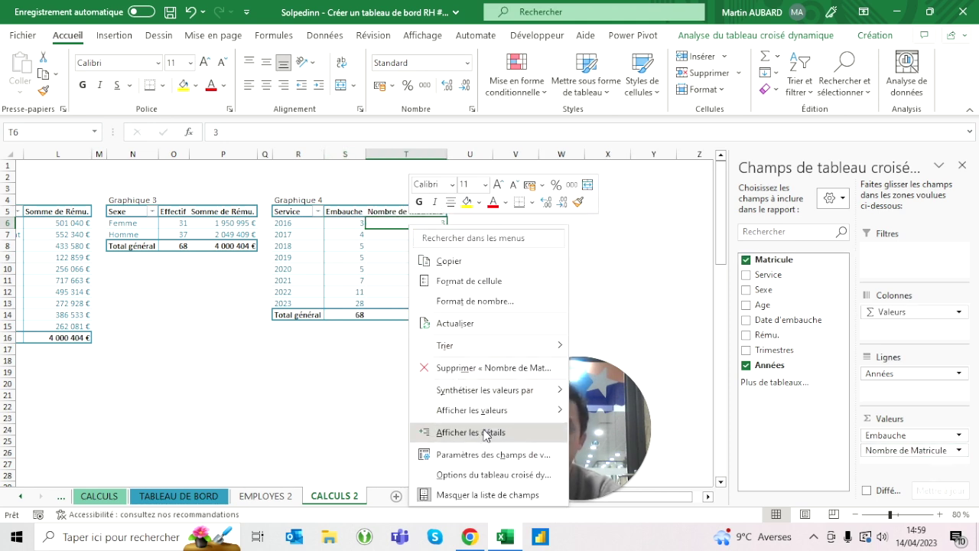
pyautogui.moveTo(472, 410)
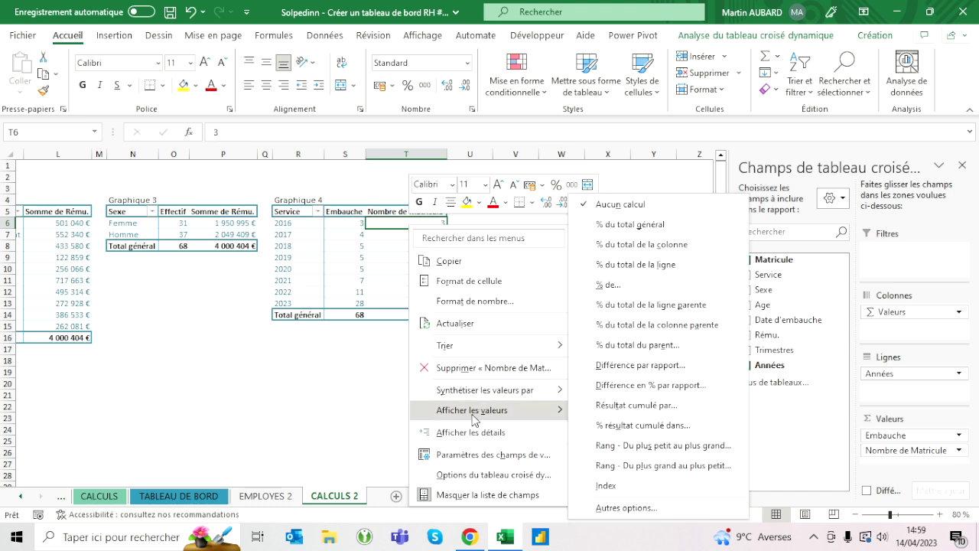
# Show the Matricule count as a running total over Années, headed Effectif cumulé, reaching 68.
pyautogui.click(622, 411)
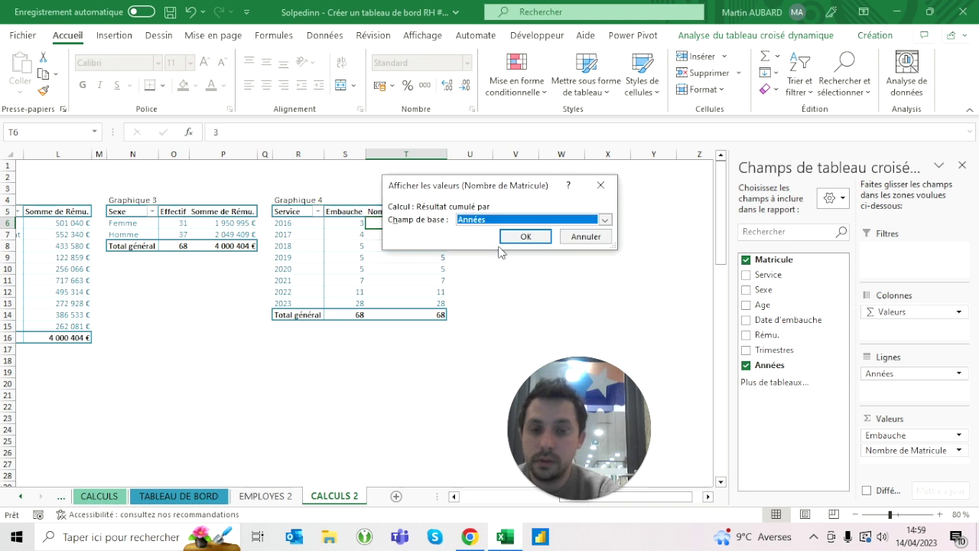
pyautogui.click(525, 239)
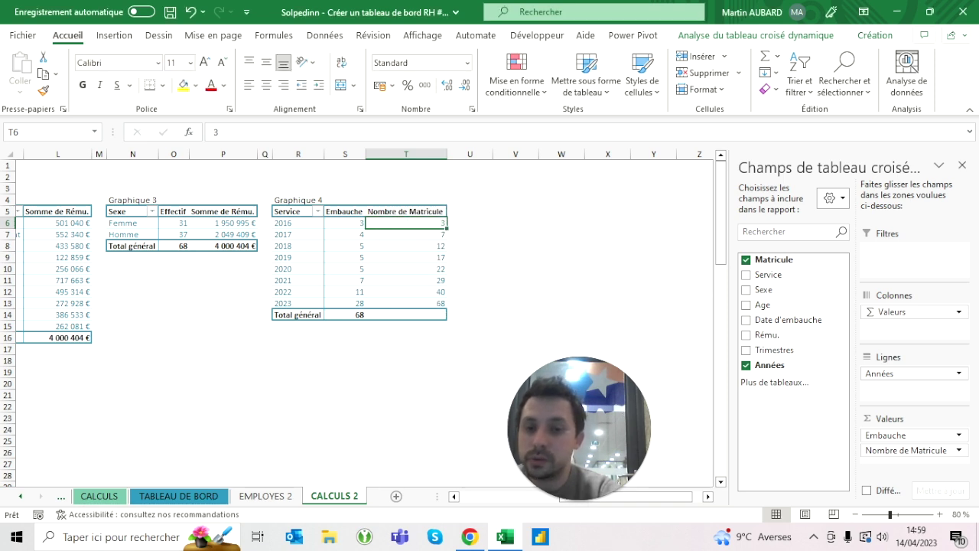
pyautogui.click(405, 211)
pyautogui.write('Effectif')
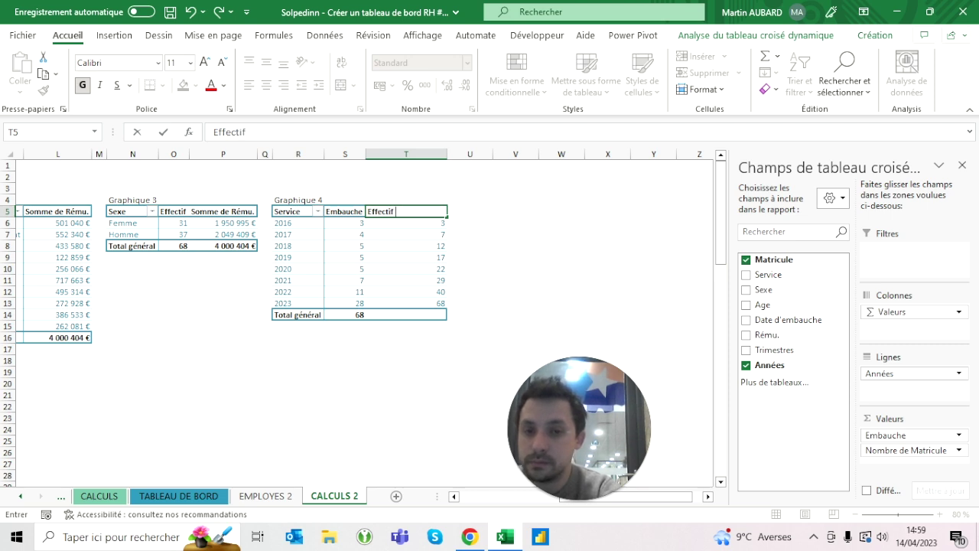
pyautogui.write(' cumulé')
pyautogui.press('Return')
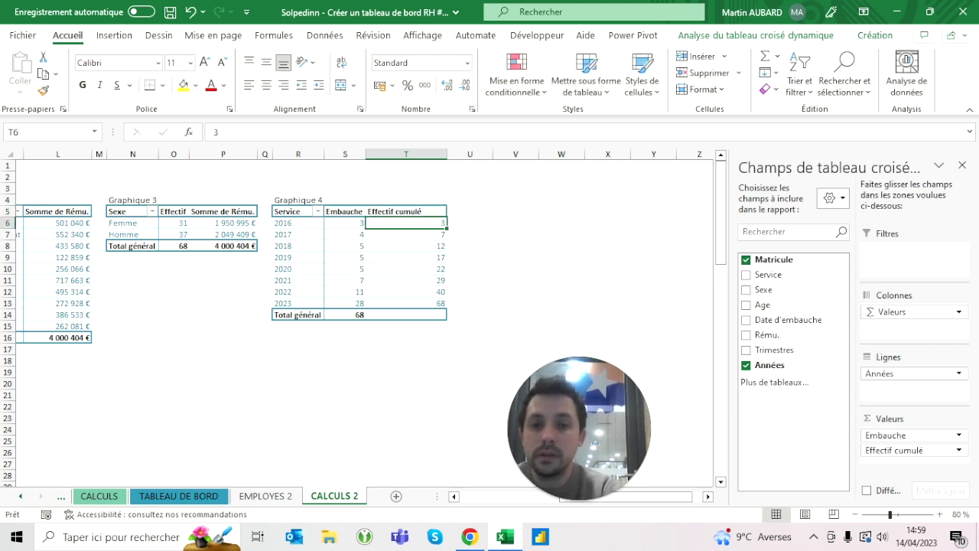
pyautogui.click(361, 314)
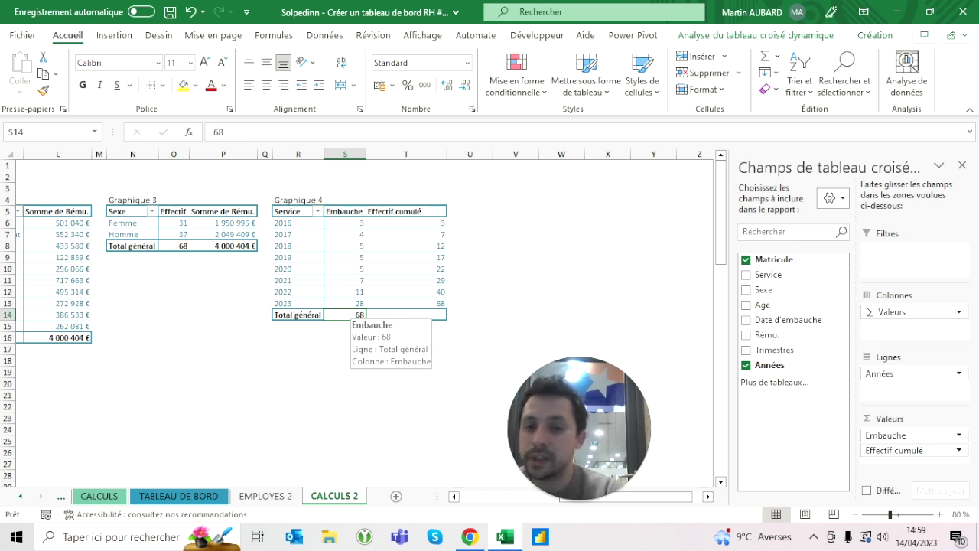
pyautogui.click(436, 302)
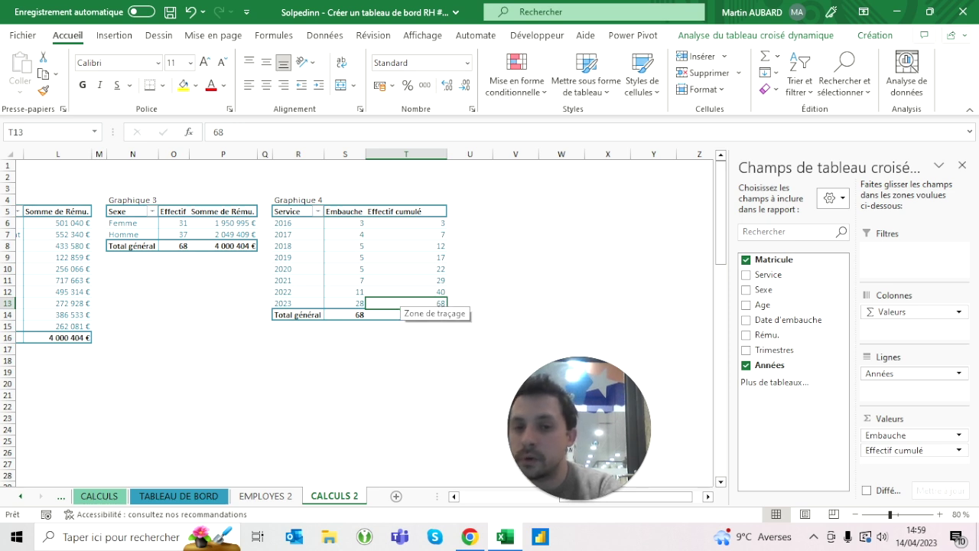
pyautogui.click(405, 223)
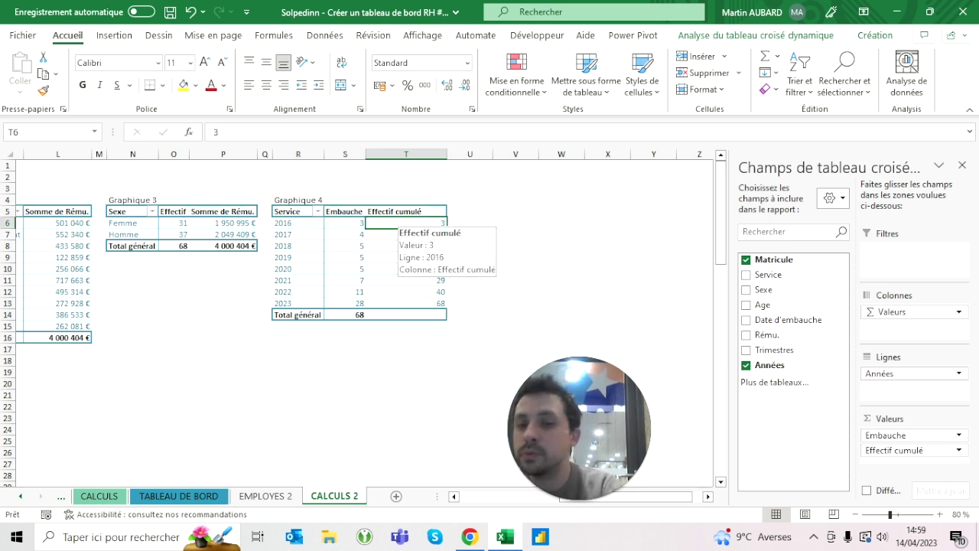
pyautogui.click(345, 234)
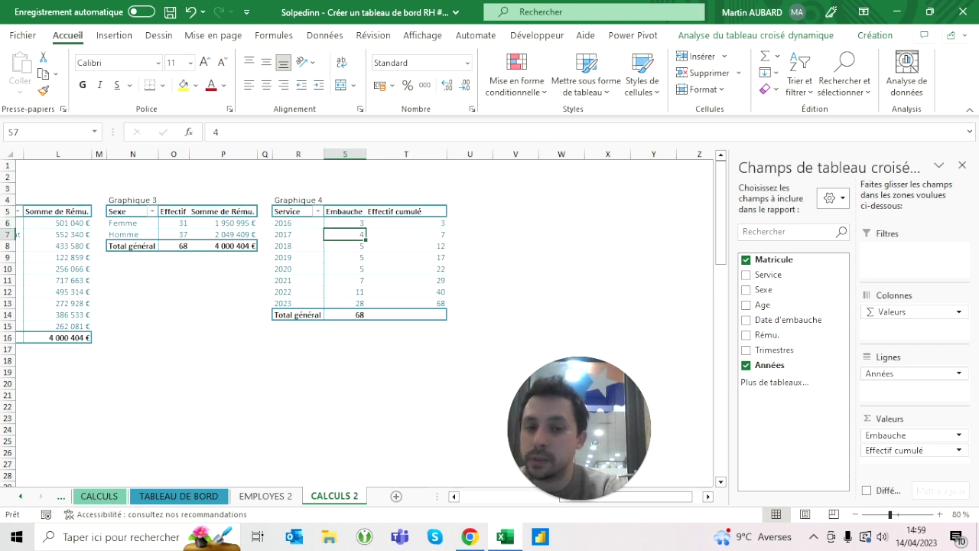
pyautogui.click(405, 234)
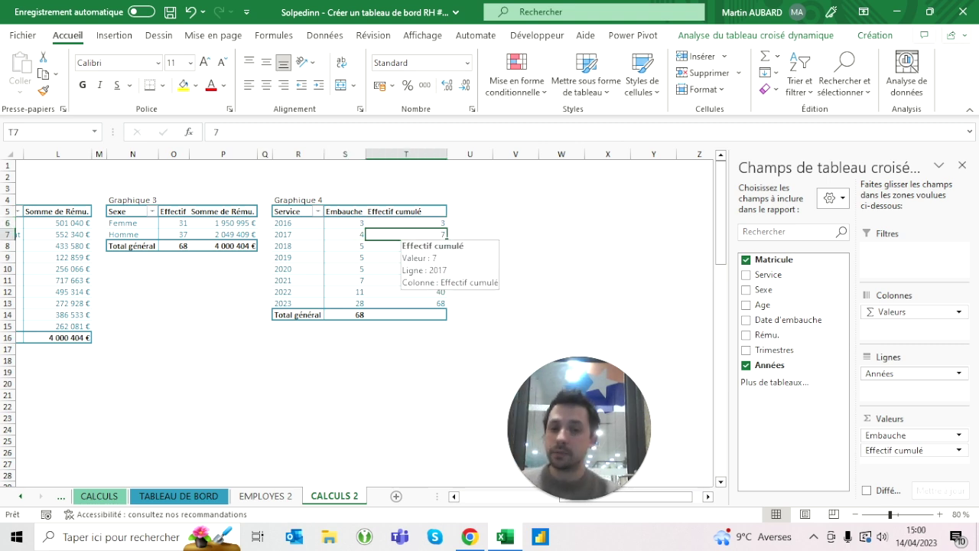
pyautogui.click(406, 245)
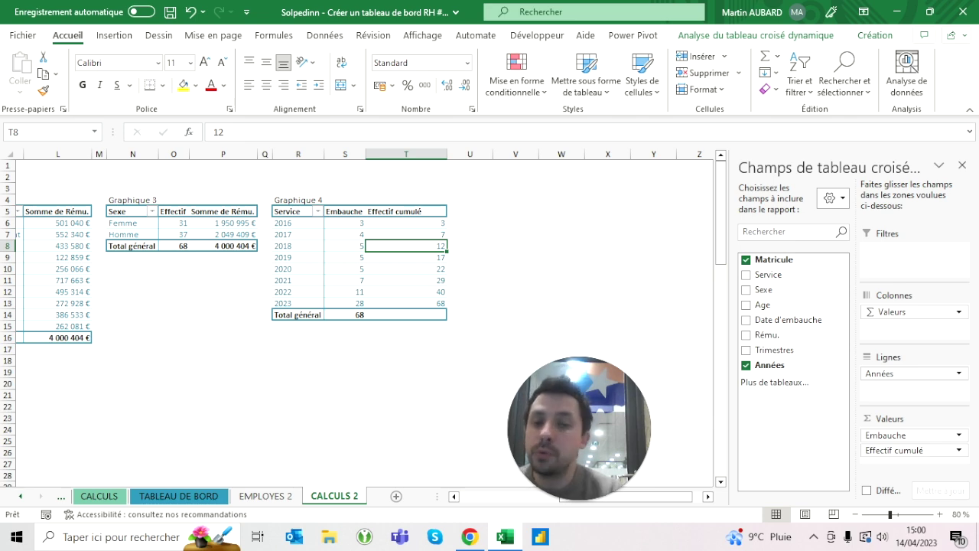
# After checking TABLEAU DE BORD, copy columns R–U holding the Graphique 4 pivot.
pyautogui.click(183, 495)
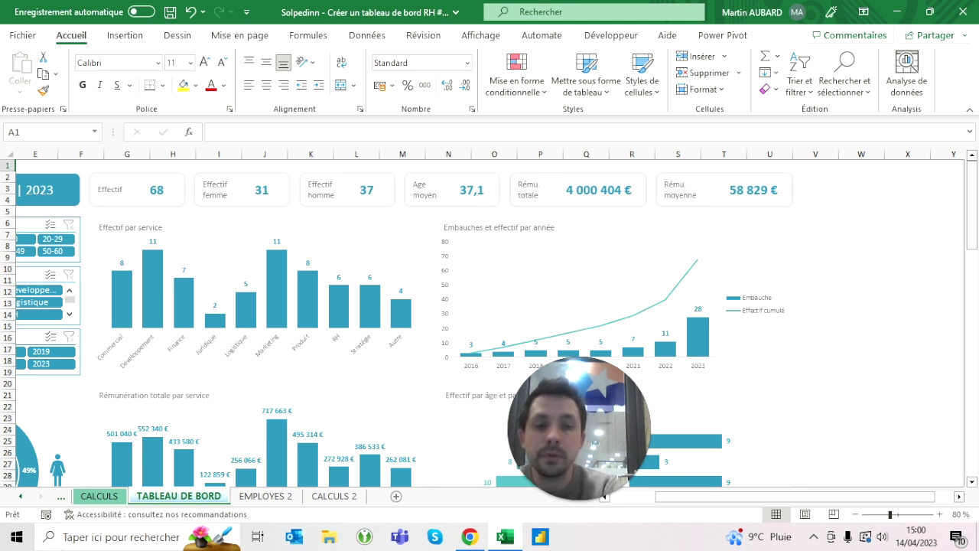
pyautogui.click(334, 495)
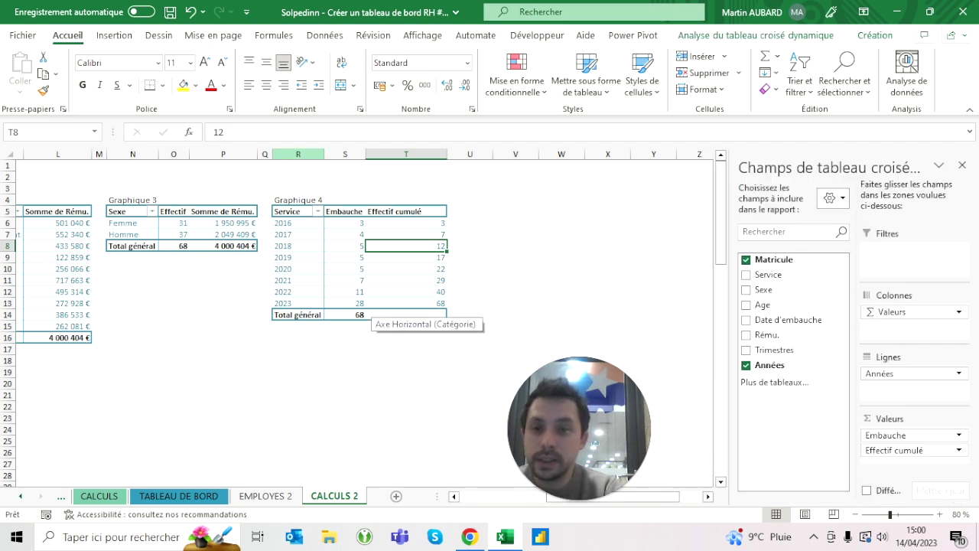
pyautogui.moveTo(299, 153); pyautogui.dragTo(489, 154)
pyautogui.hotkey('ctrl', 'c')
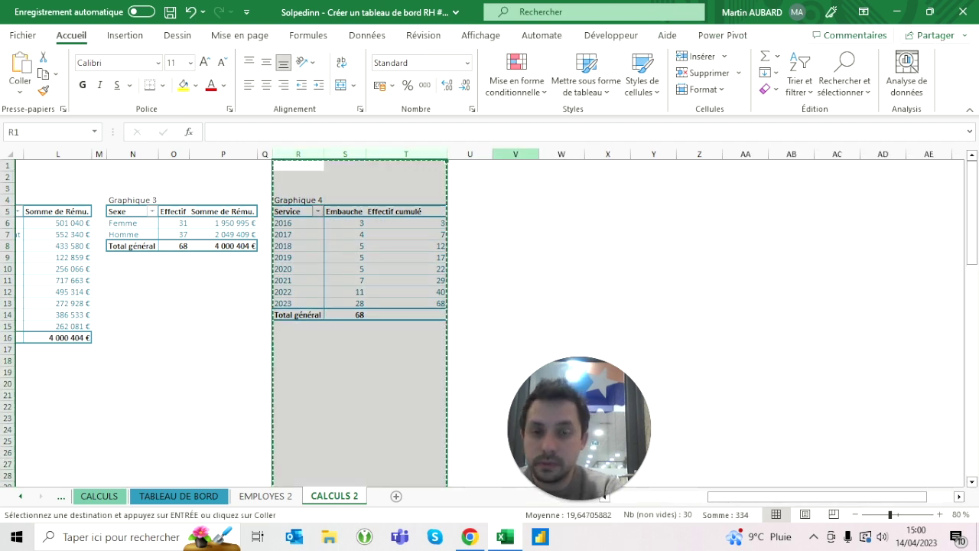
# Paste the Graphique 4 copy at column V and give column U the narrow width of column Q.
pyautogui.click(518, 154)
pyautogui.hotkey('ctrl', 'v')
pyautogui.click(298, 154)
pyautogui.click(265, 154)
pyautogui.hotkey('ctrl', 'c')
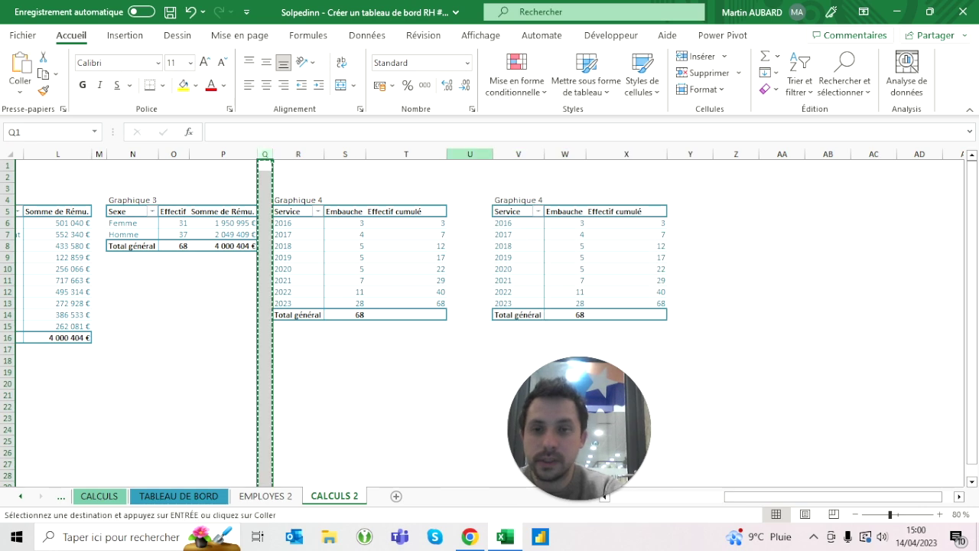
pyautogui.click(470, 154)
pyautogui.hotkey('ctrl', 'v')
pyautogui.press('Escape')
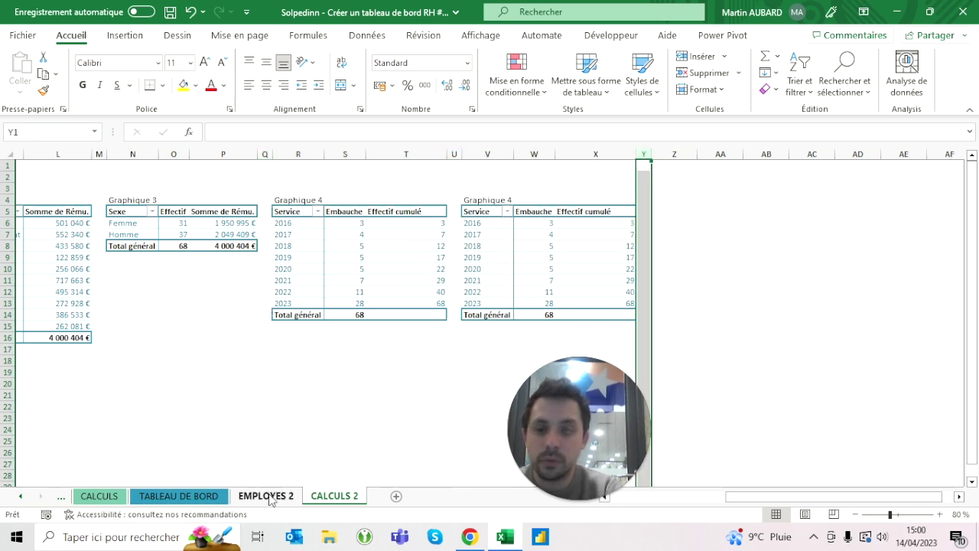
# Remove Années and Matricule from the pasted pivot, leaving it empty.
pyautogui.click(178, 496)
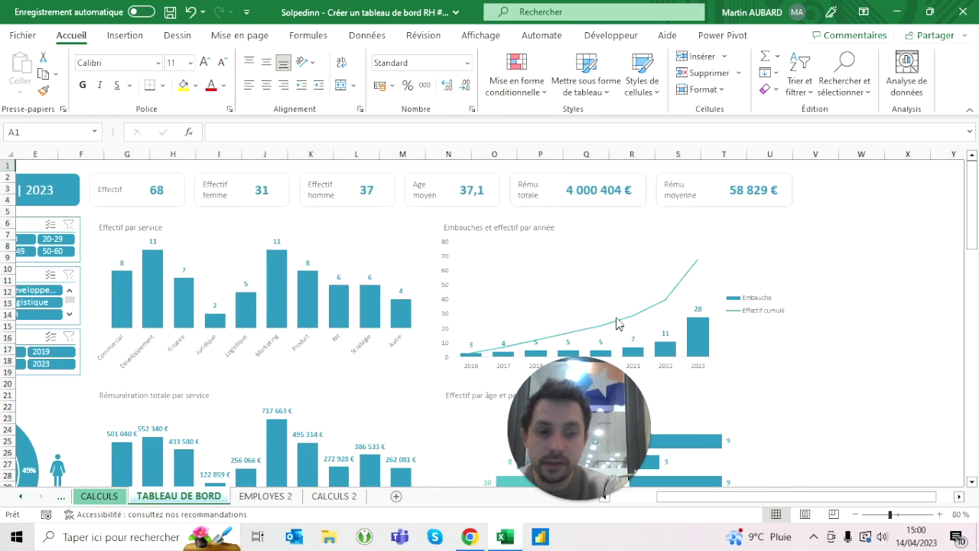
pyautogui.scroll(-4, 618, 327)
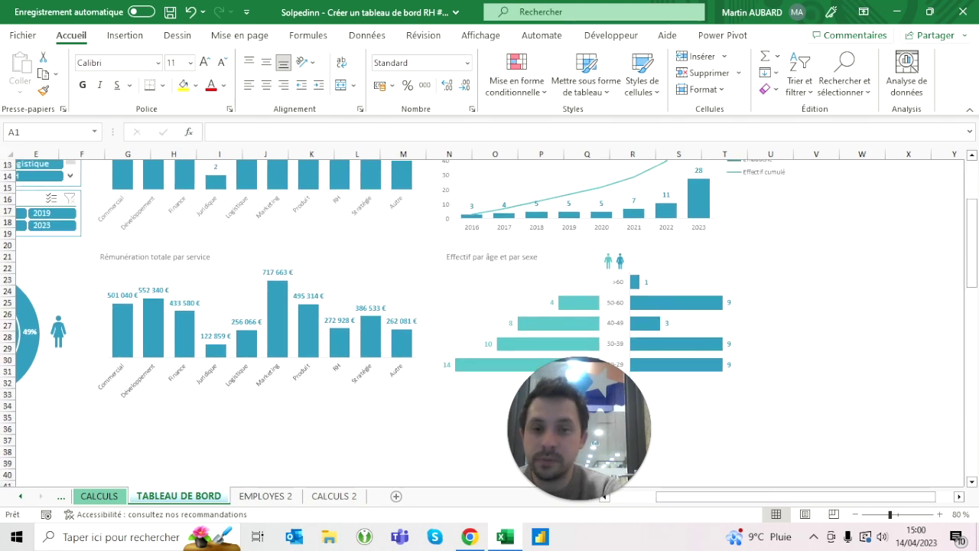
pyautogui.scroll(4, 581, 306)
pyautogui.click(334, 496)
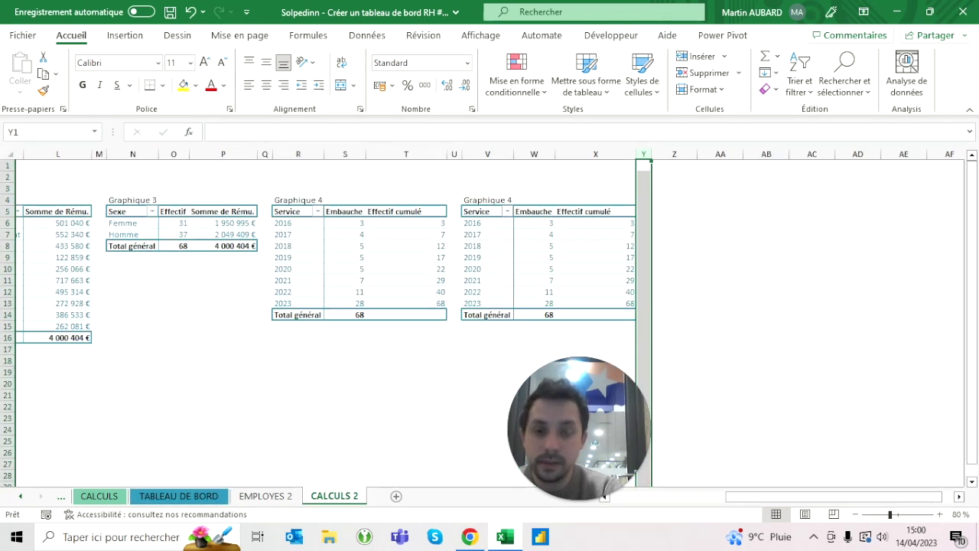
pyautogui.click(487, 257)
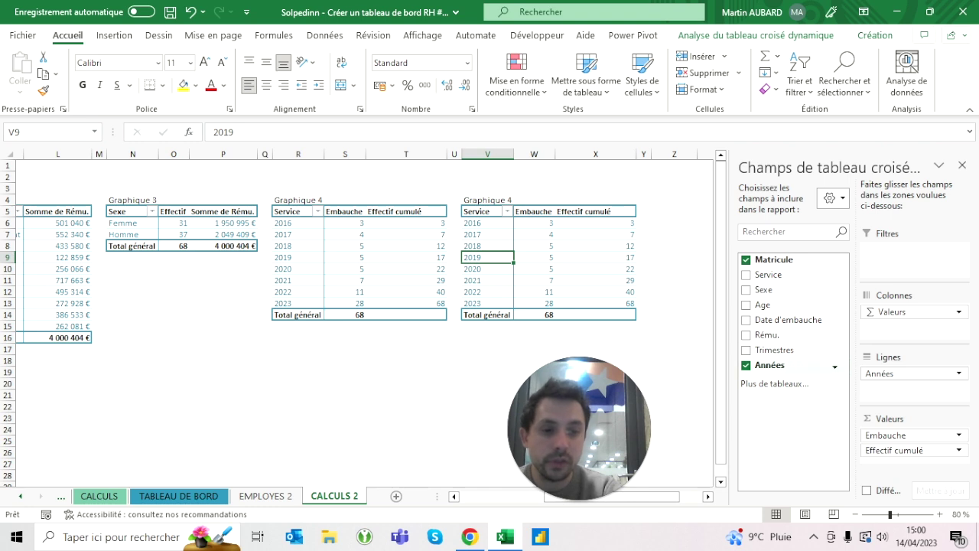
pyautogui.click(746, 364)
pyautogui.click(746, 259)
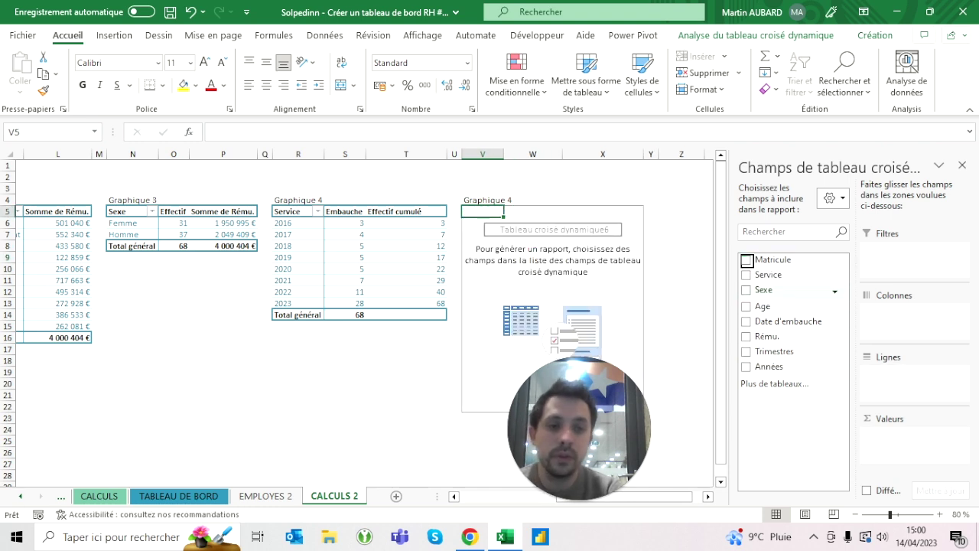
# Put Age in the rows and count Matricule per age in the column V pivot.
pyautogui.moveTo(795, 305)
pyautogui.mouseDown()
pyautogui.moveTo(891, 405)
pyautogui.moveTo(881, 388)
pyautogui.mouseUp()
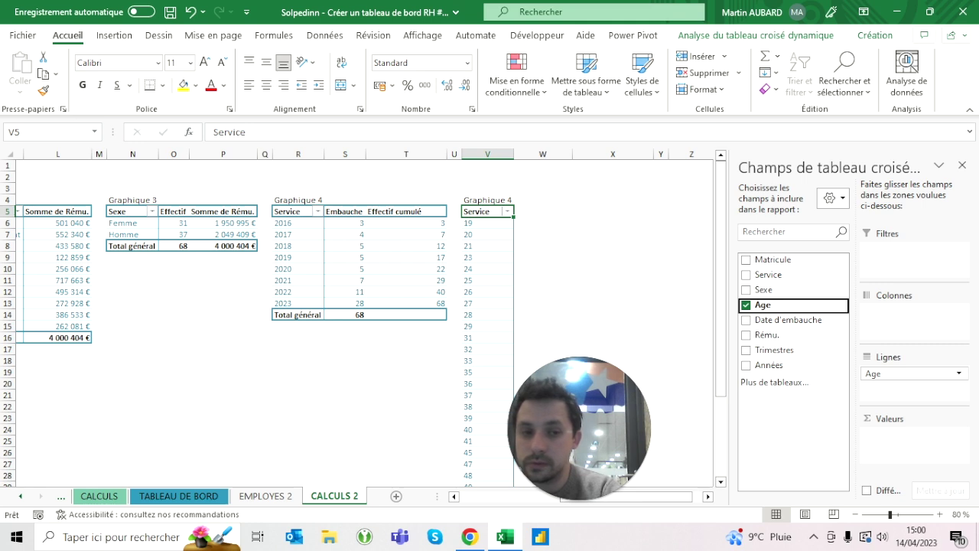
pyautogui.moveTo(772, 259)
pyautogui.mouseDown()
pyautogui.moveTo(956, 405)
pyautogui.moveTo(922, 435)
pyautogui.mouseUp()
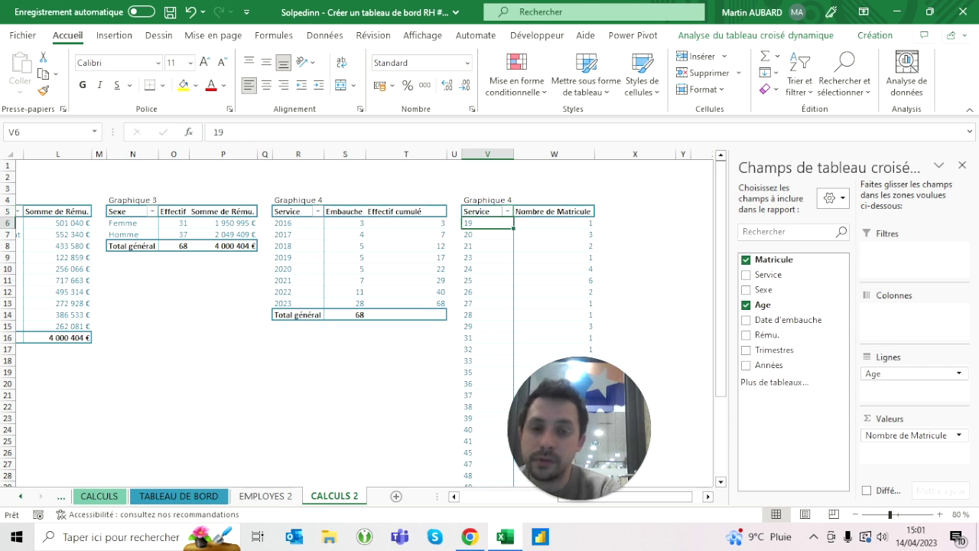
pyautogui.click(554, 234)
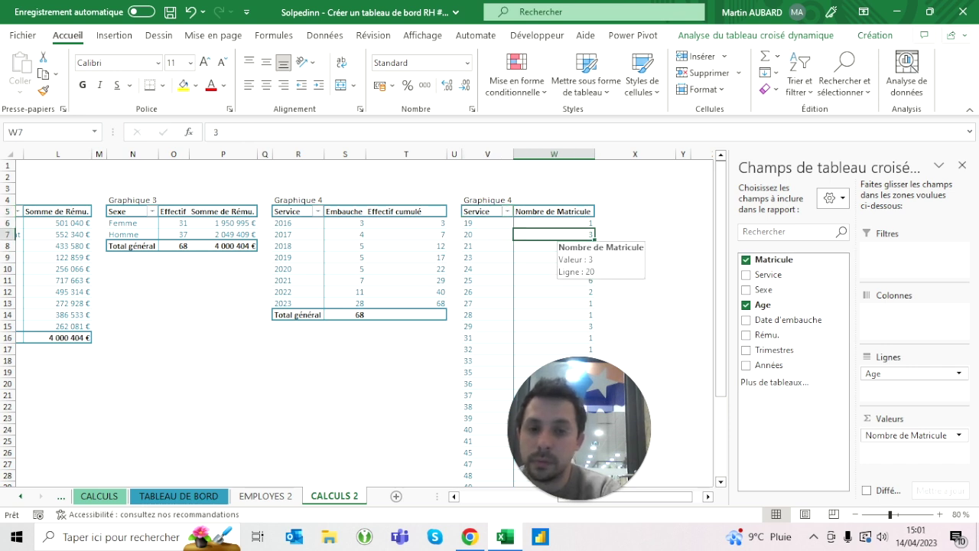
pyautogui.click(545, 245)
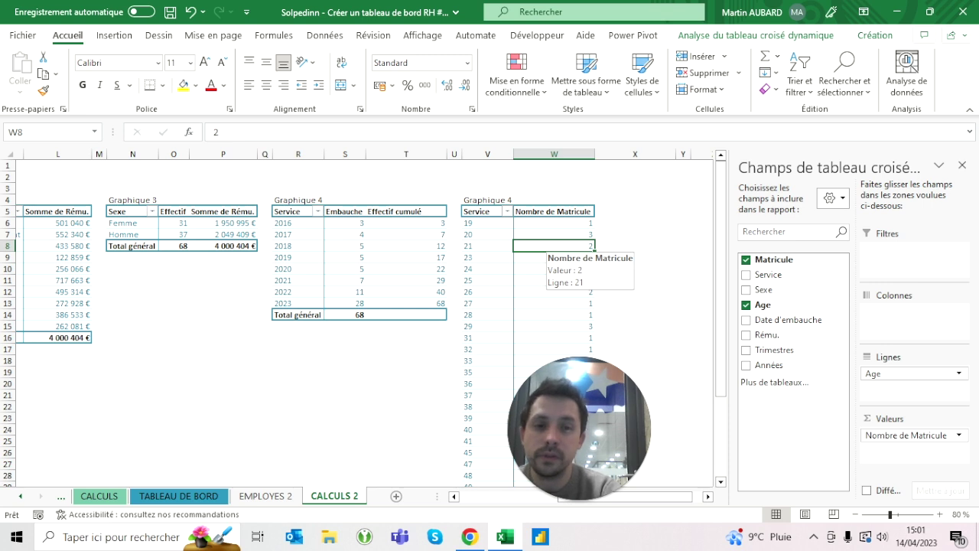
pyautogui.click(487, 222)
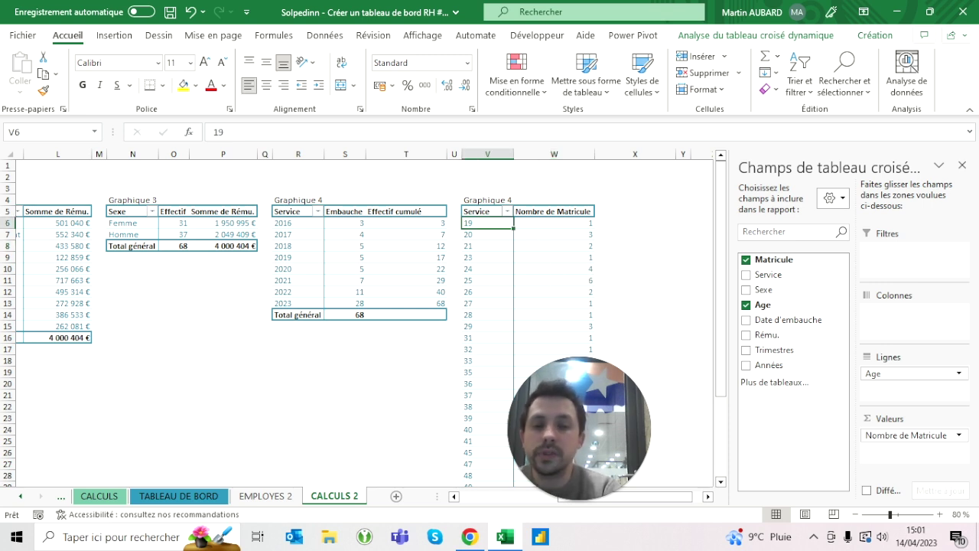
pyautogui.moveTo(473, 223)
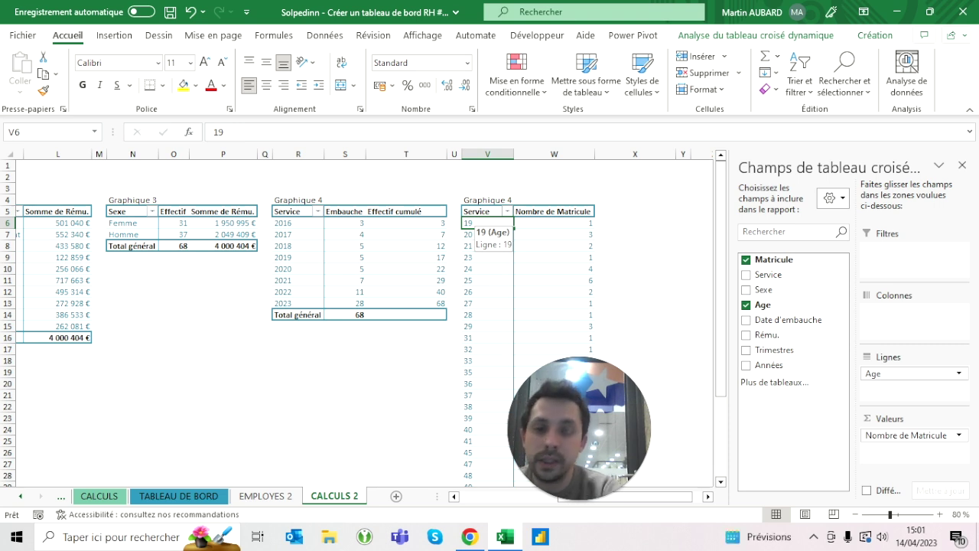
# Group the Age labels from 20 to 60 in bands of 10.
pyautogui.rightClick(471, 224)
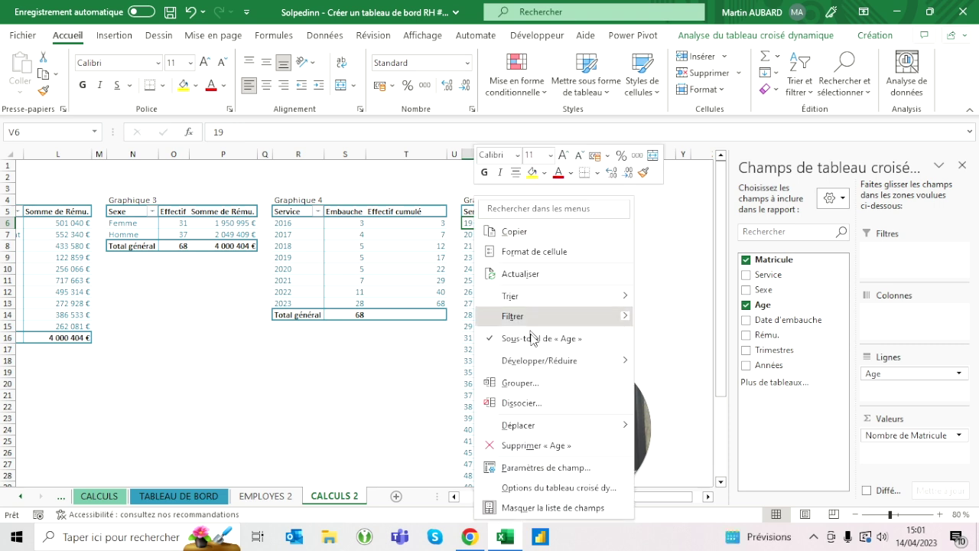
pyautogui.click(532, 384)
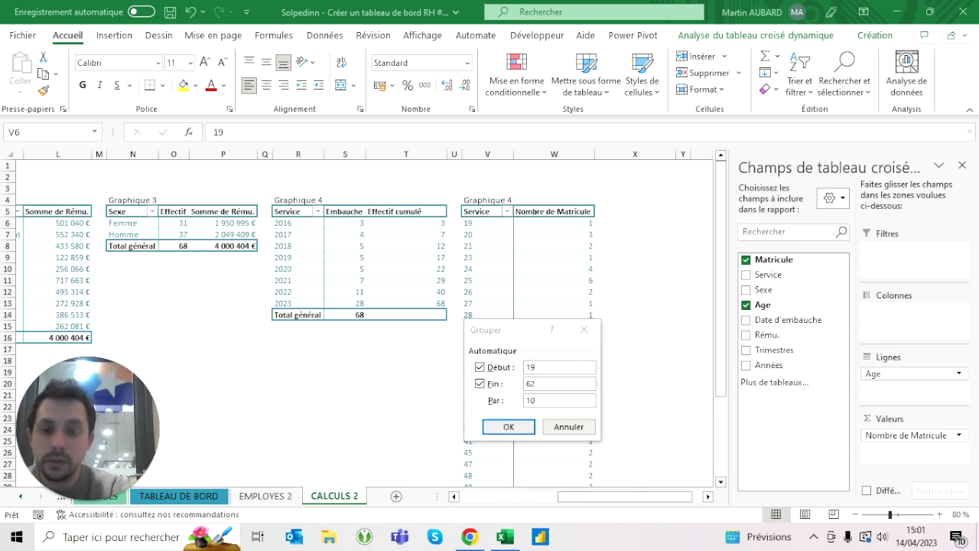
pyautogui.click(511, 367)
pyautogui.write('20')
pyautogui.press('Tab')
pyautogui.write('60')
pyautogui.press('Tab')
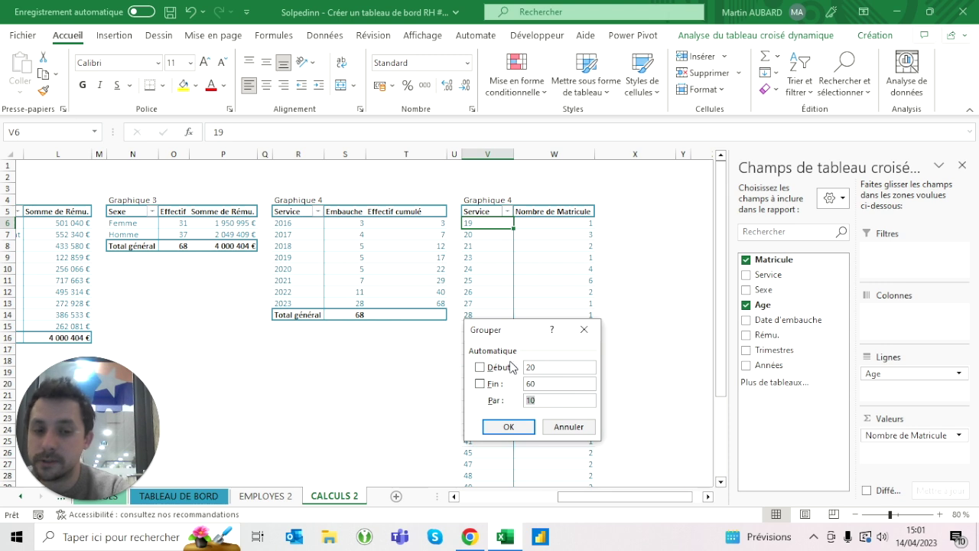
pyautogui.click(508, 426)
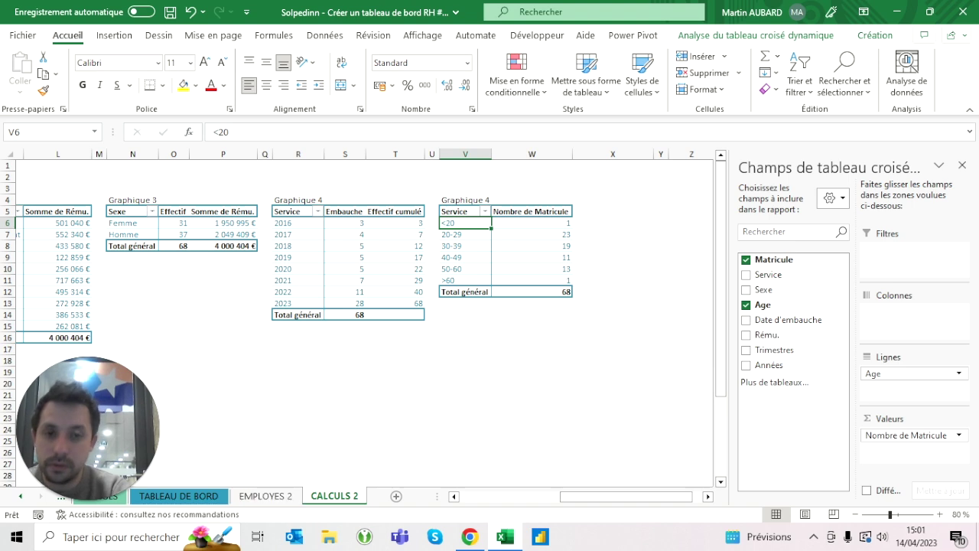
pyautogui.click(344, 383)
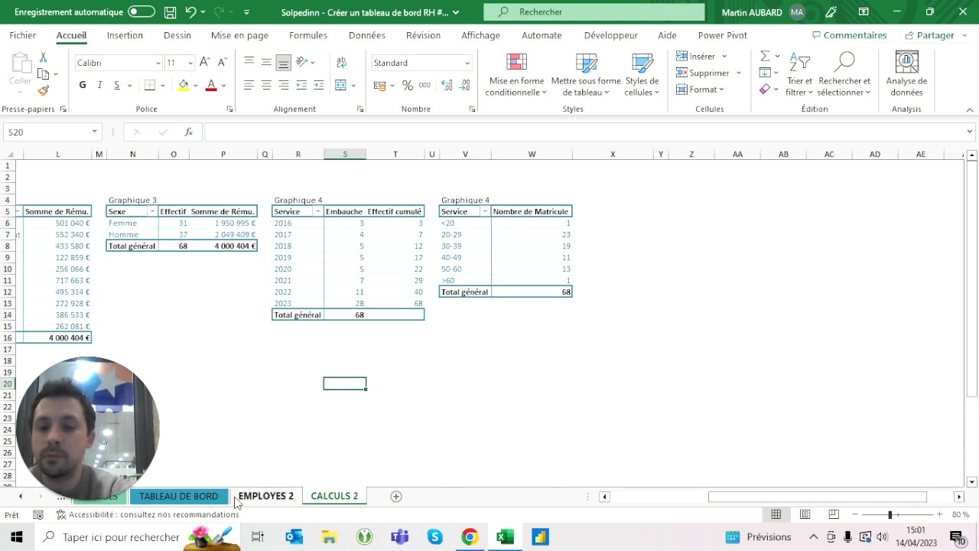
# Review the TABLEAU DE BORD sheet, then reselect the age-band pivot on CALCULS 2.
pyautogui.click(260, 496)
pyautogui.click(179, 496)
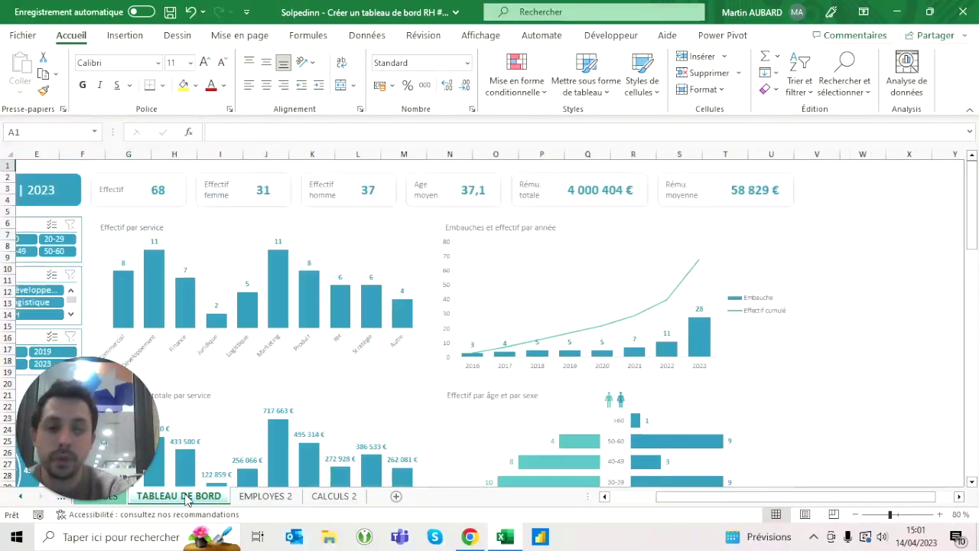
pyautogui.scroll(-3, 535, 383)
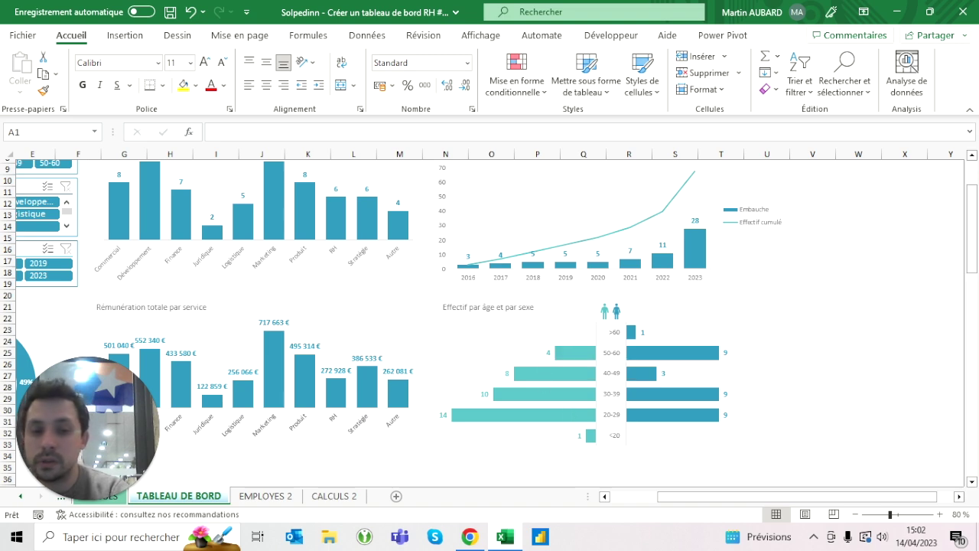
pyautogui.scroll(3, 581, 348)
pyautogui.hscroll(-3, 581, 348)
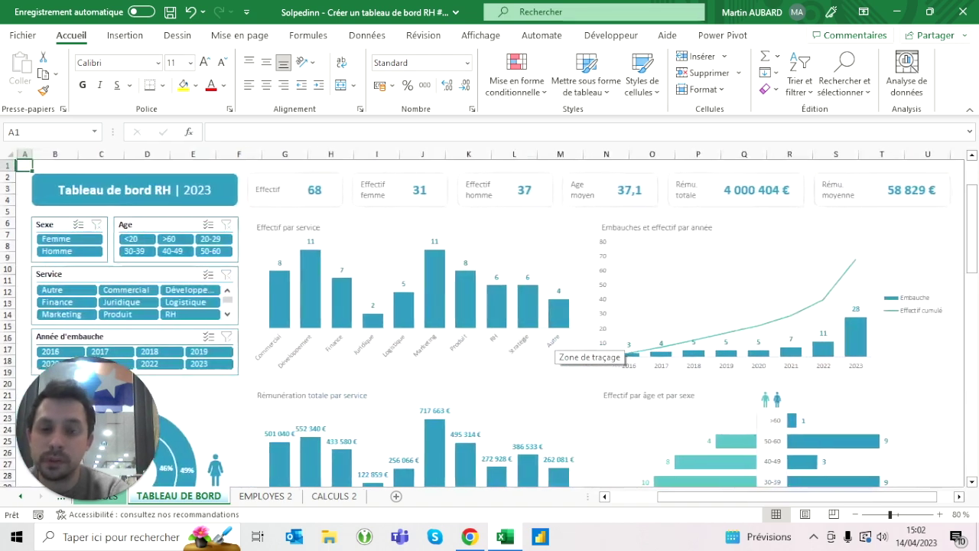
pyautogui.click(317, 499)
pyautogui.click(265, 496)
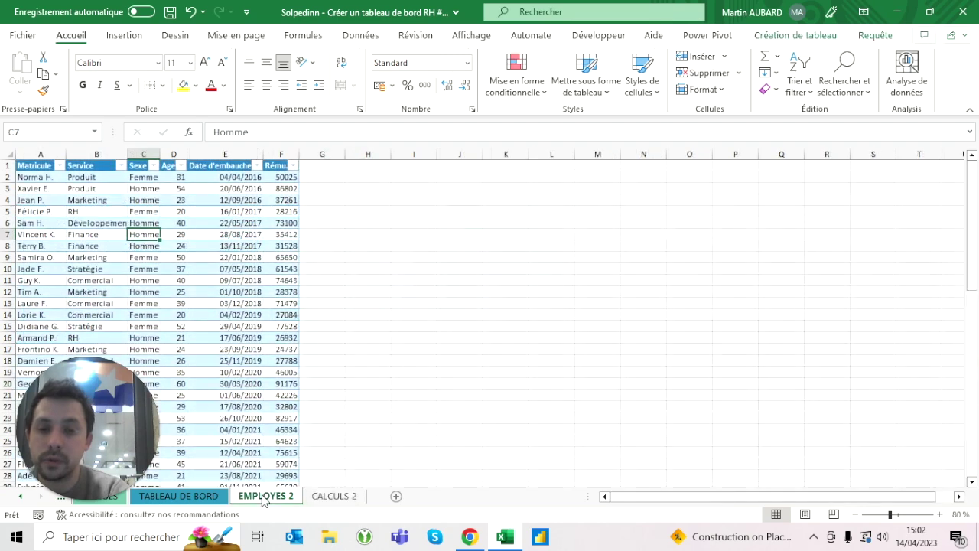
pyautogui.click(335, 496)
pyautogui.click(531, 234)
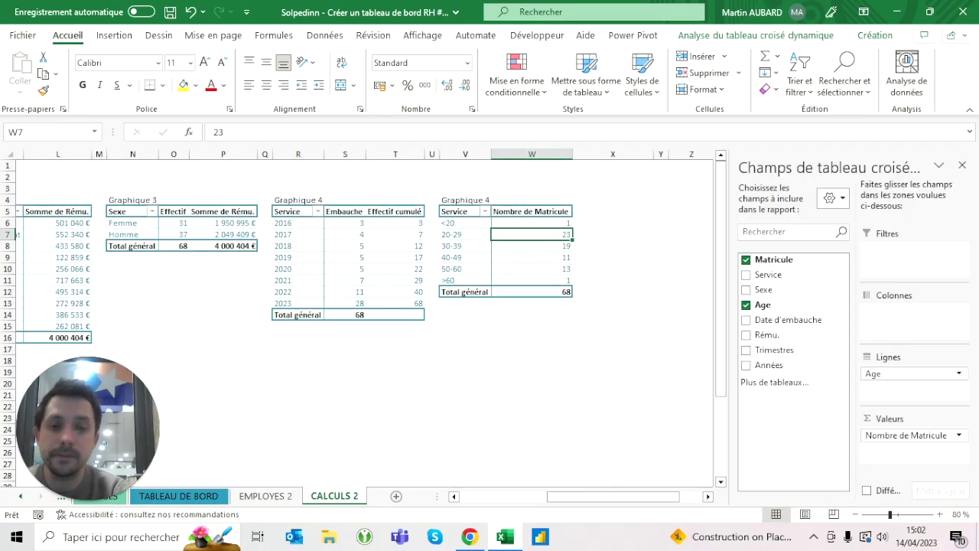
# Add Sexe to the age pivot and move it to Colonnes, giving Femme and Homme columns.
pyautogui.moveTo(765, 290); pyautogui.dragTo(914, 321)
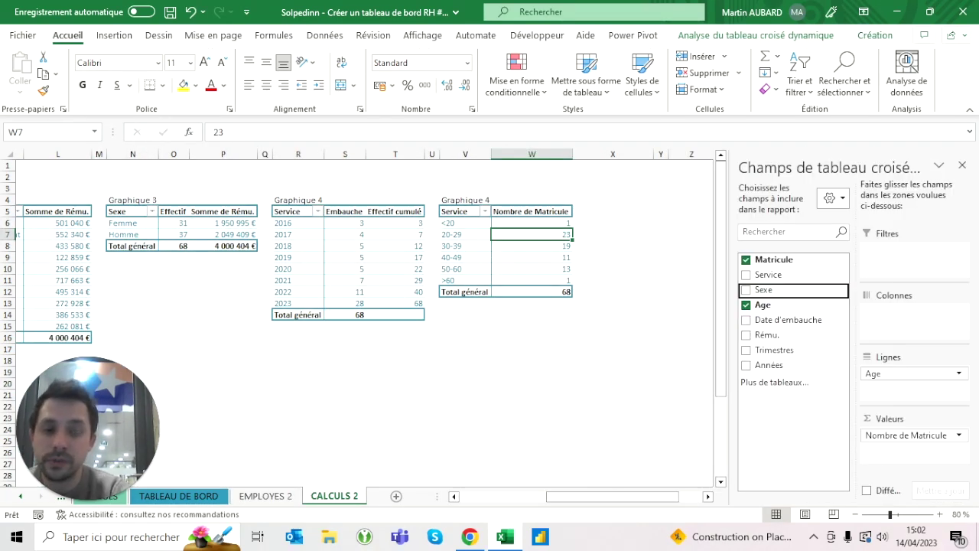
pyautogui.moveTo(914, 321)
pyautogui.mouseDown()
pyautogui.moveTo(898, 408)
pyautogui.moveTo(903, 373)
pyautogui.mouseUp()
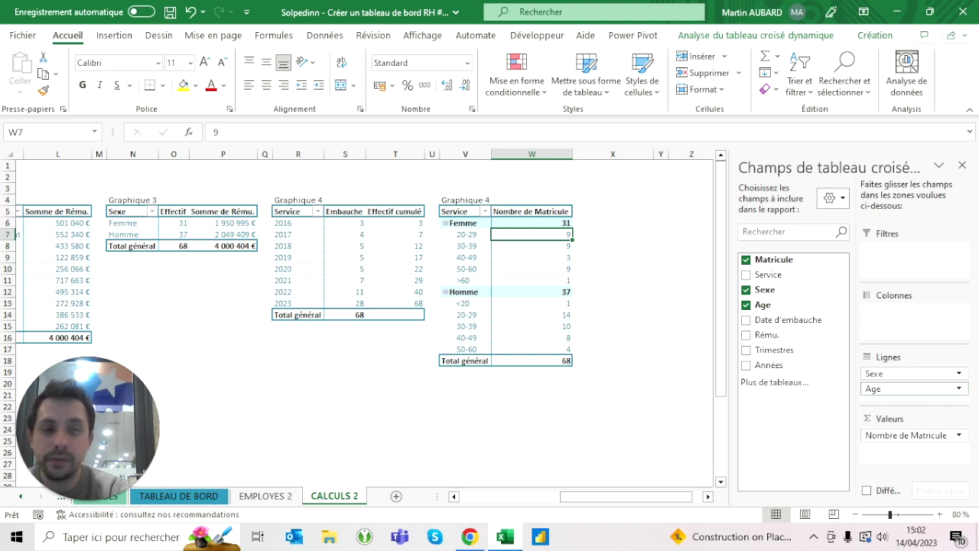
pyautogui.moveTo(897, 342); pyautogui.dragTo(897, 321)
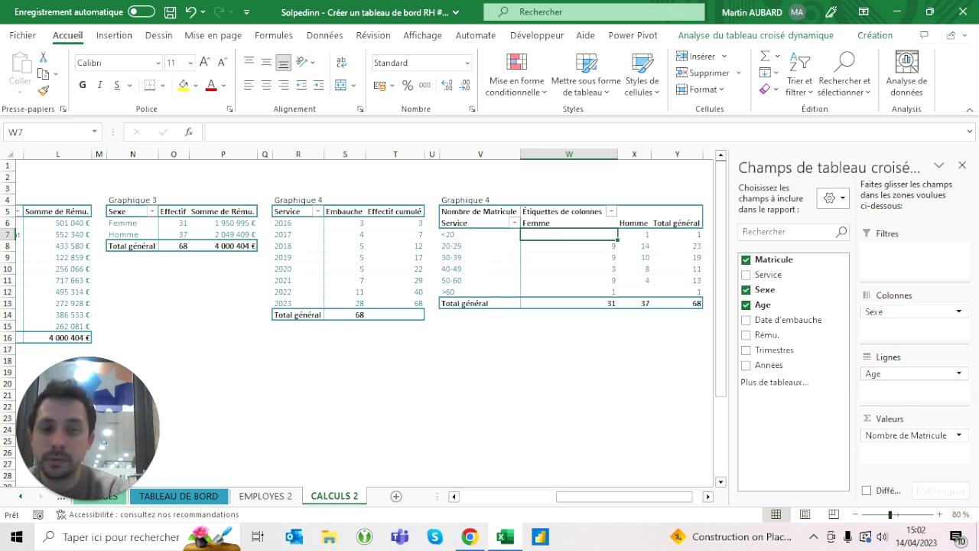
pyautogui.hscroll(-5, 367, 322)
pyautogui.hscroll(5, 367, 321)
pyautogui.hscroll(6, 392, 280)
pyautogui.hscroll(-1, 391, 280)
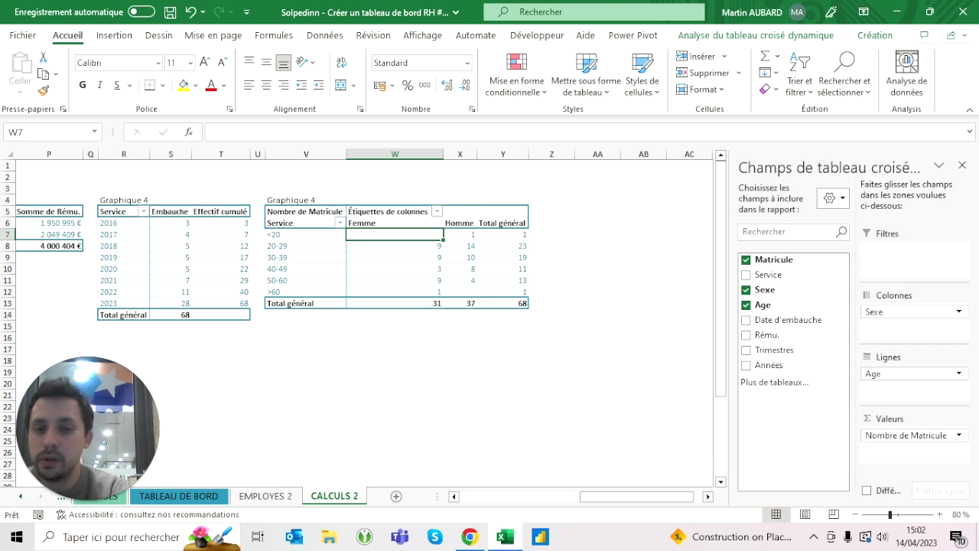
# Check the split totals: 31 Femme and 37 Homme.
pyautogui.click(306, 234)
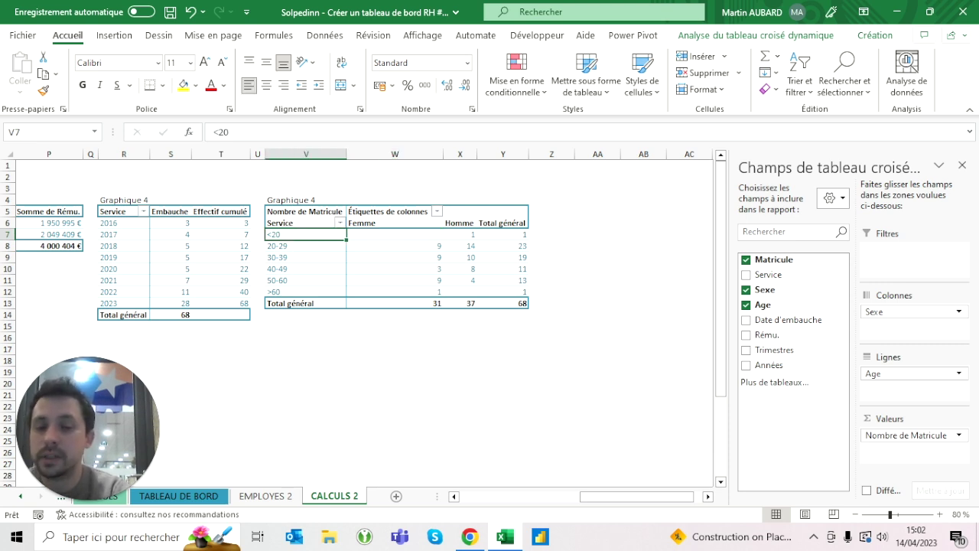
pyautogui.click(394, 223)
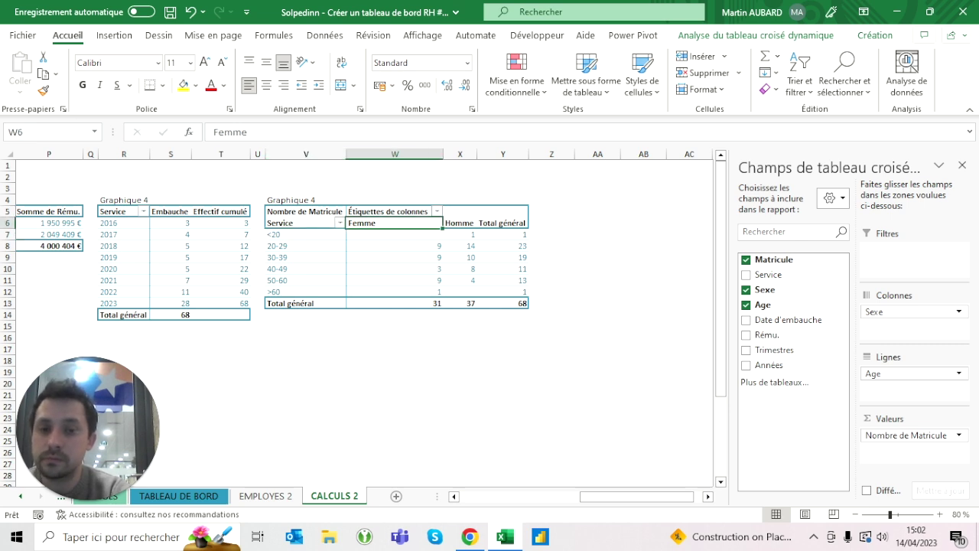
pyautogui.click(394, 303)
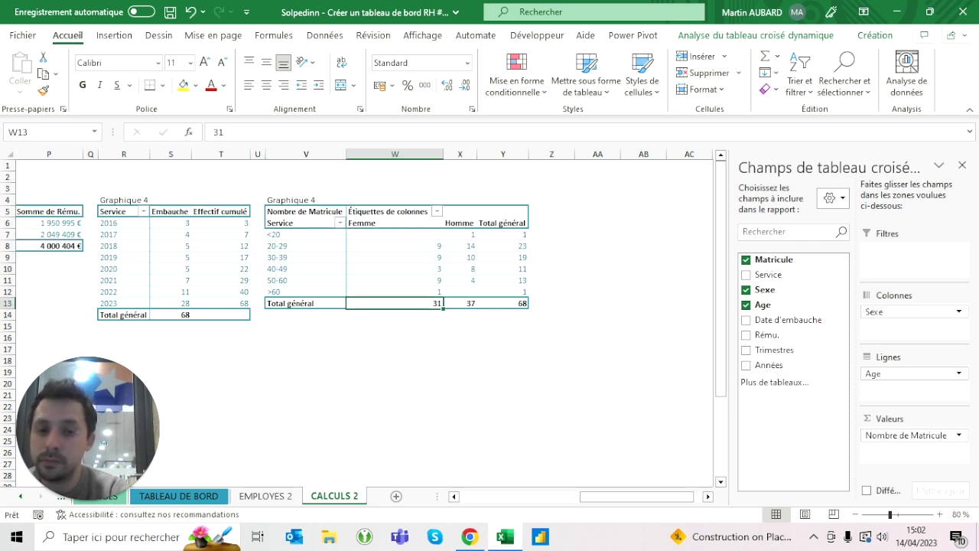
pyautogui.click(470, 303)
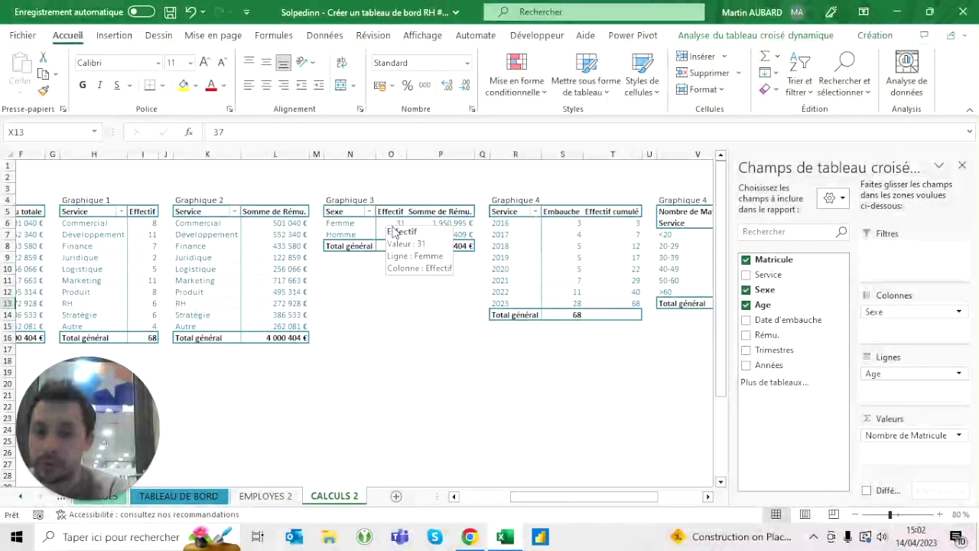
pyautogui.hscroll(-3, 364, 229)
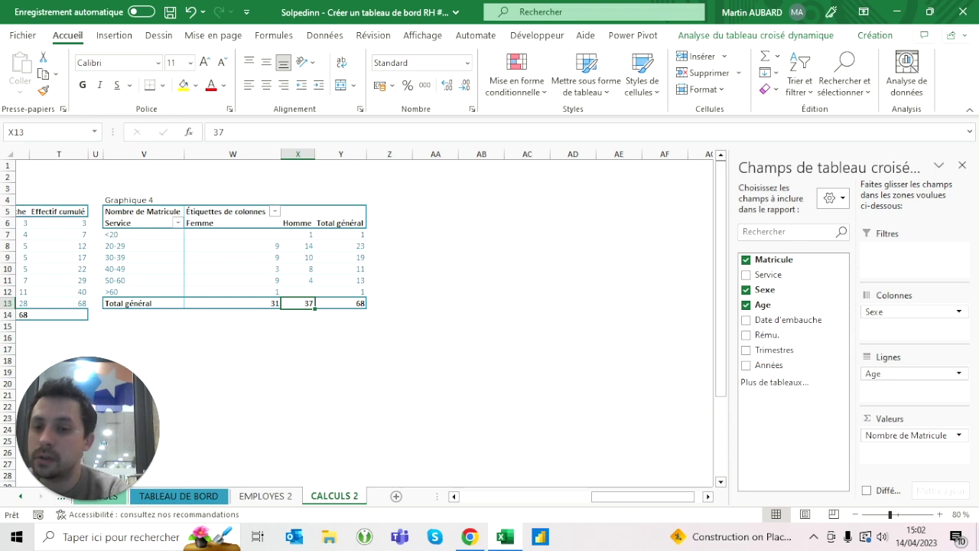
pyautogui.hscroll(-3, 364, 305)
pyautogui.hscroll(-3, 363, 306)
pyautogui.hscroll(-1, 363, 306)
# Rename the hiring pivot headers to Année d'embauche and Effectif.
pyautogui.click(242, 211)
pyautogui.write("Année d'em")
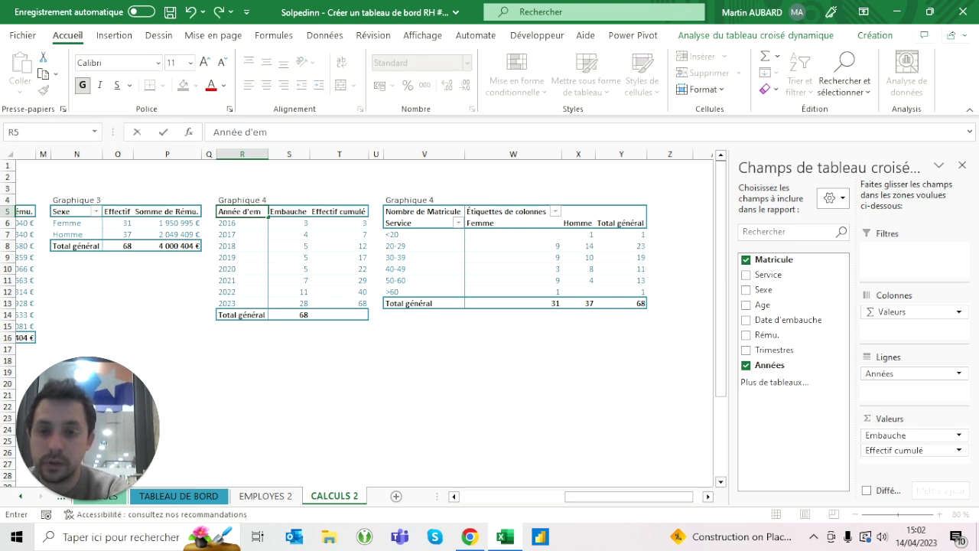
pyautogui.write('auche')
pyautogui.press('Return')
pyautogui.press('Up')
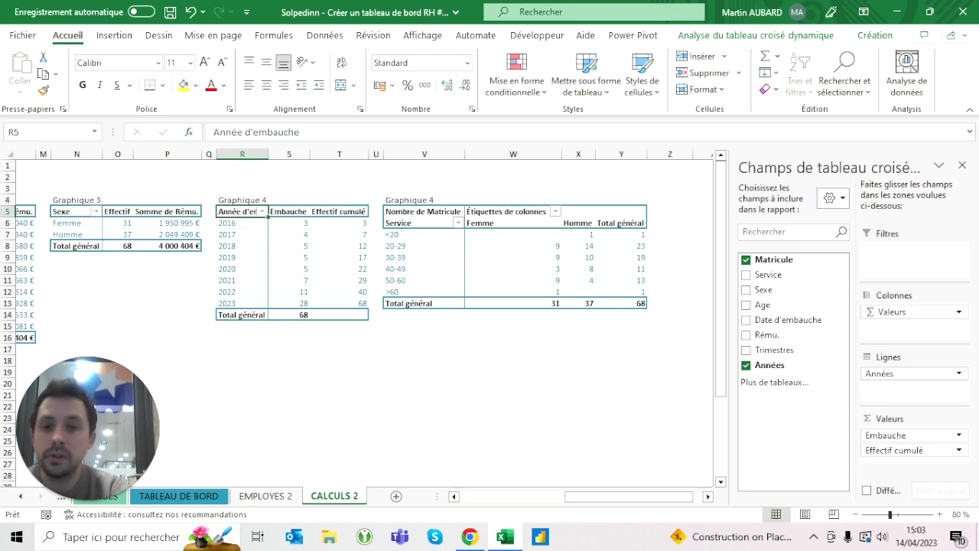
pyautogui.press('Right')
pyautogui.press('Right')
pyautogui.press('Right')
pyautogui.press('Right')
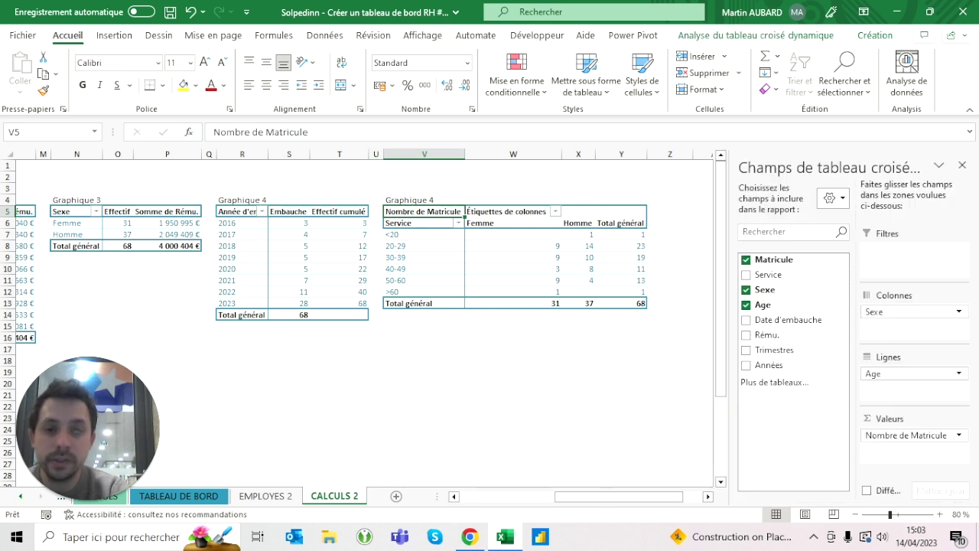
pyautogui.write('Ef')
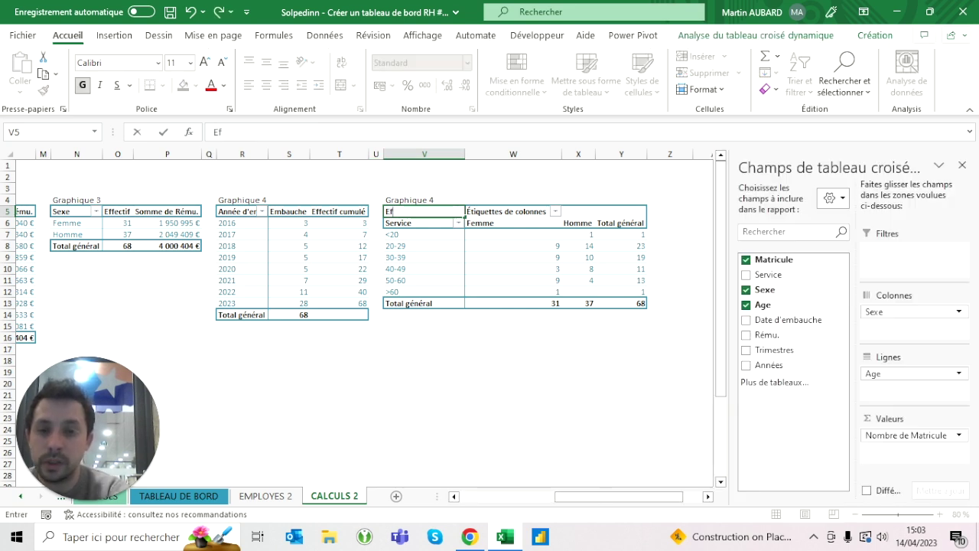
pyautogui.write('fectif')
pyautogui.press('Right')
pyautogui.press('Down')
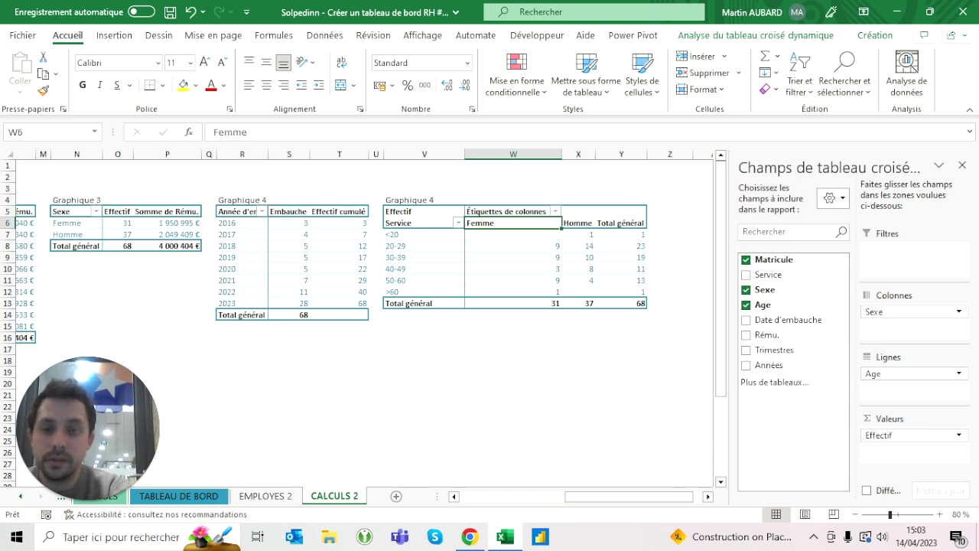
# Head the age pivot rows Tranche d'âges and retitle it Graphique 5.
pyautogui.click(424, 223)
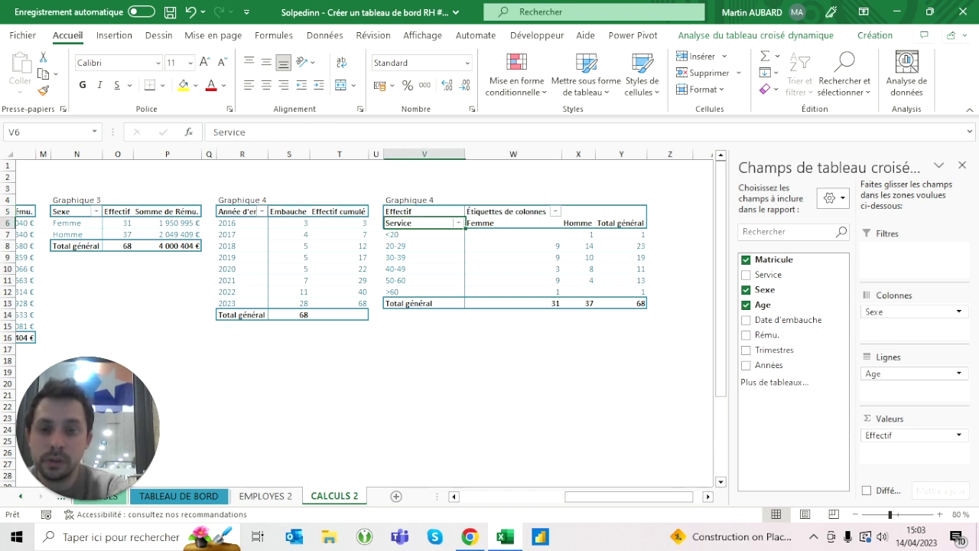
pyautogui.write("Tranche d'âgs")
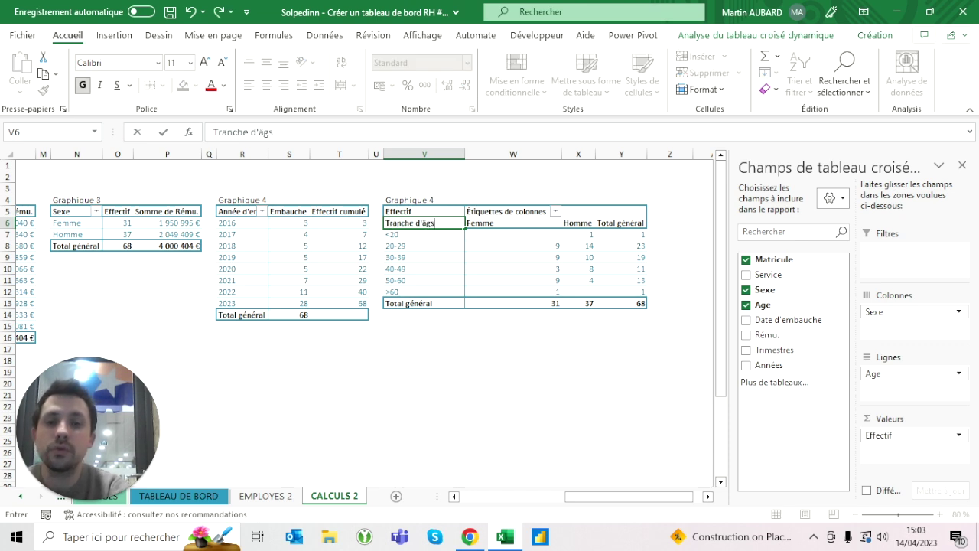
pyautogui.press('Return')
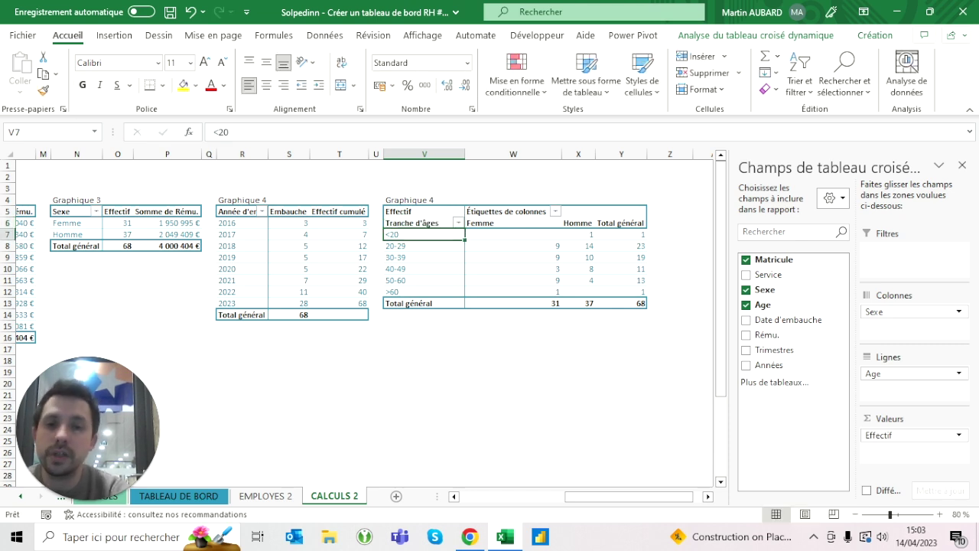
pyautogui.click(425, 200)
pyautogui.press('F2')
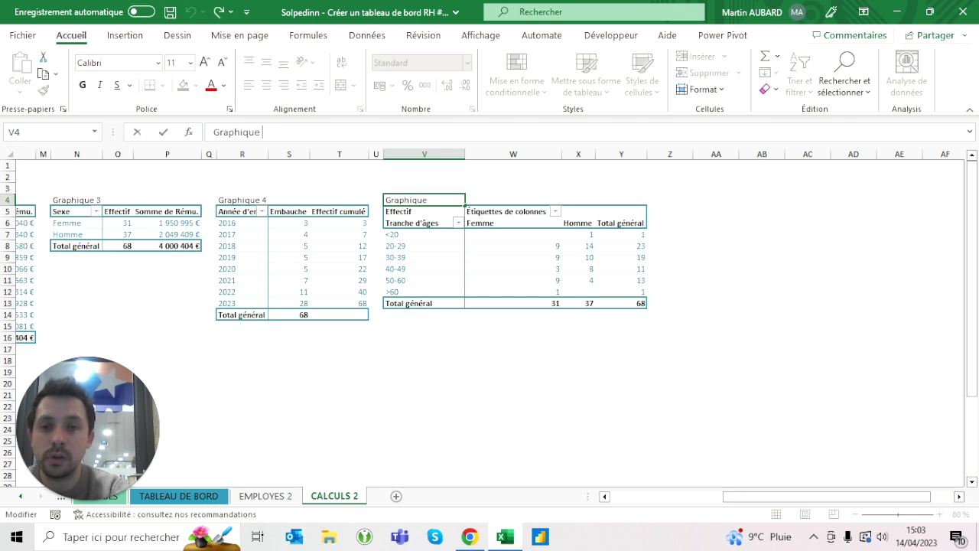
pyautogui.write('5')
pyautogui.press('Return')
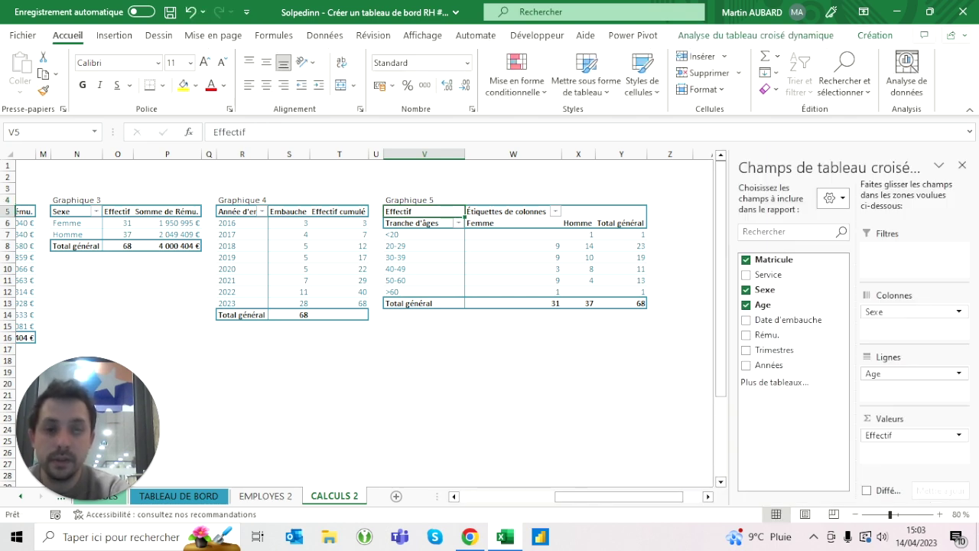
# Refresh all pivot tables and set column Z width to 3.
pyautogui.click(324, 35)
pyautogui.click(172, 65)
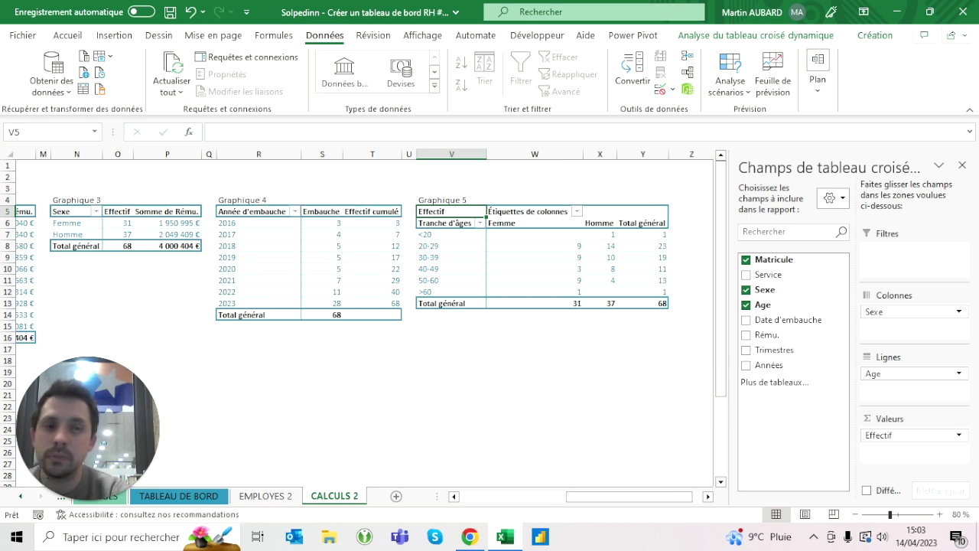
pyautogui.click(691, 154)
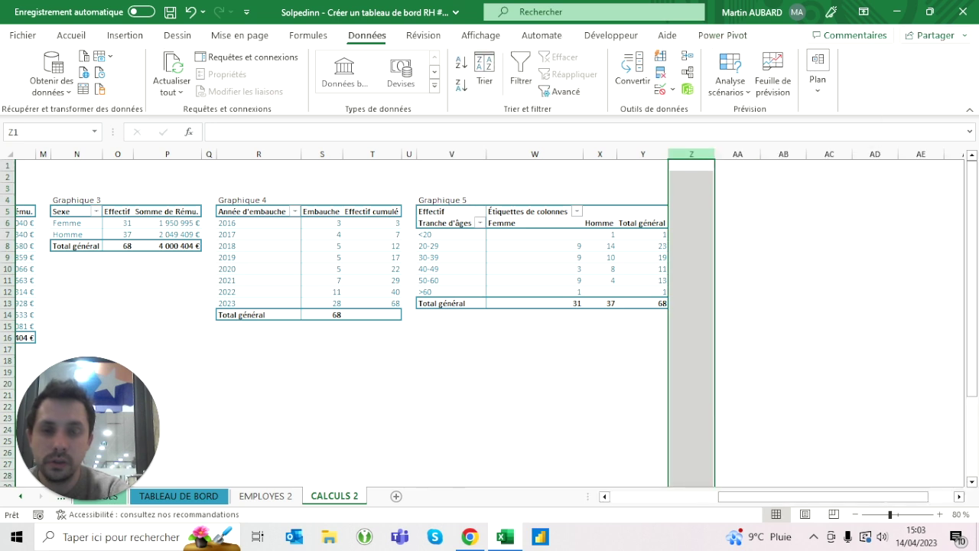
pyautogui.rightClick(691, 155)
pyautogui.click(746, 379)
pyautogui.write('3')
pyautogui.press('Return')
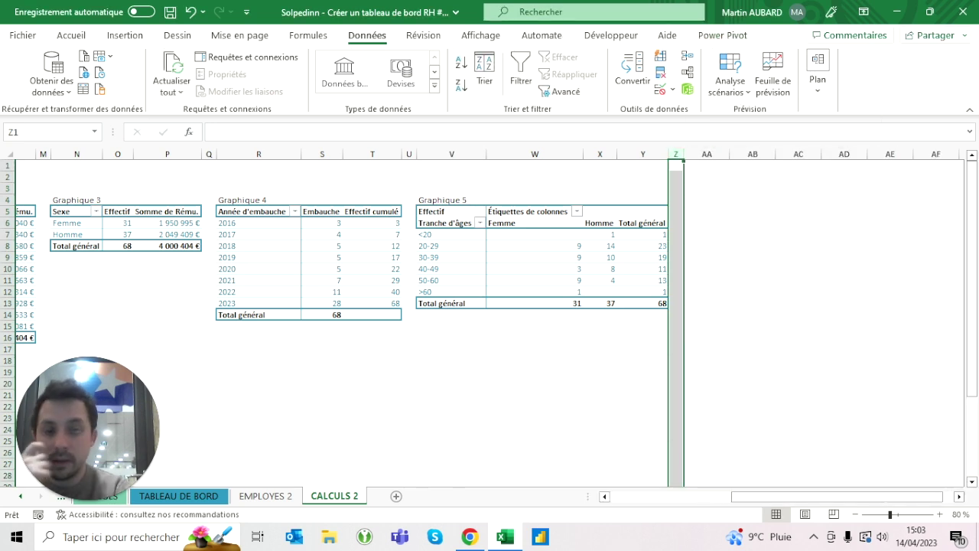
pyautogui.click(533, 383)
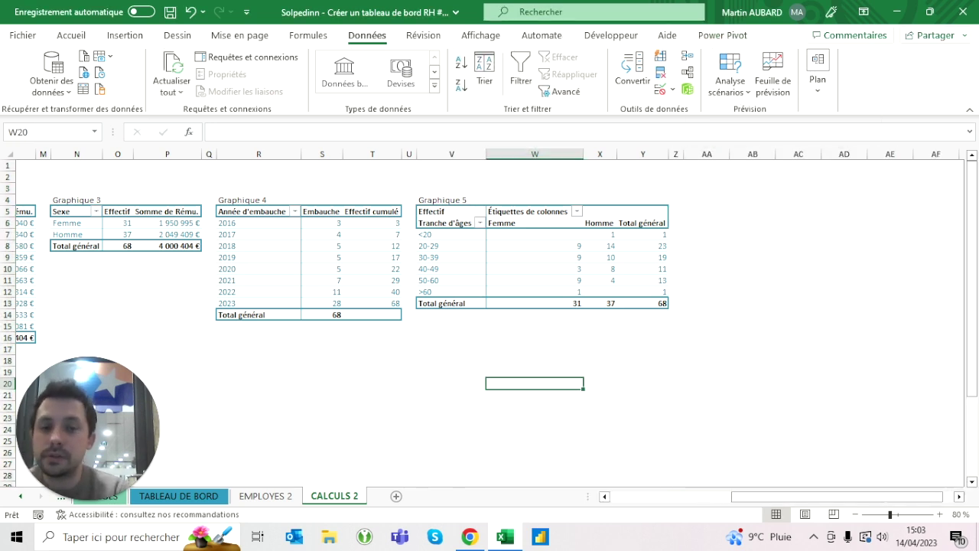
# Scroll across CALCULS 2 and move to the TABLEAU DE BORD dashboard.
pyautogui.hscroll(-5, 490, 306)
pyautogui.hscroll(-2, 490, 306)
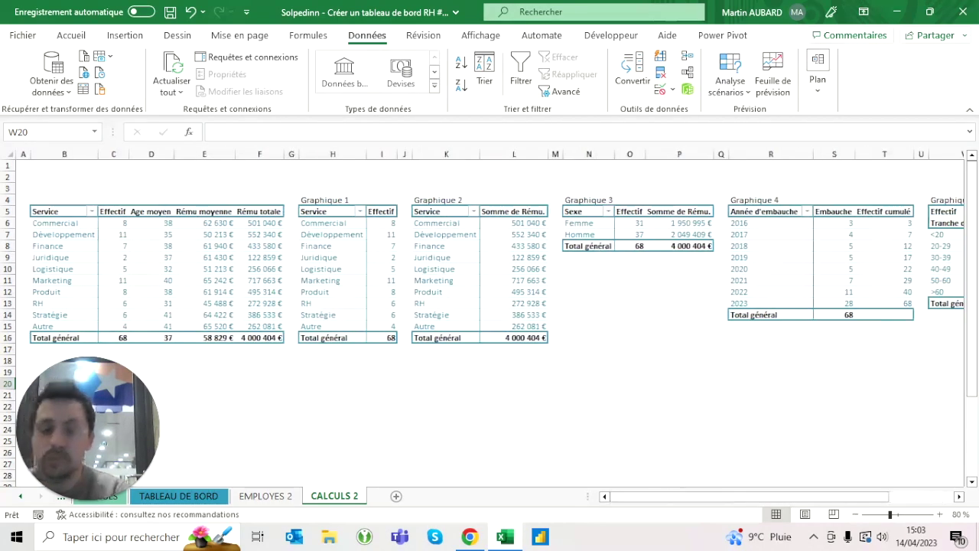
pyautogui.hscroll(4, 490, 306)
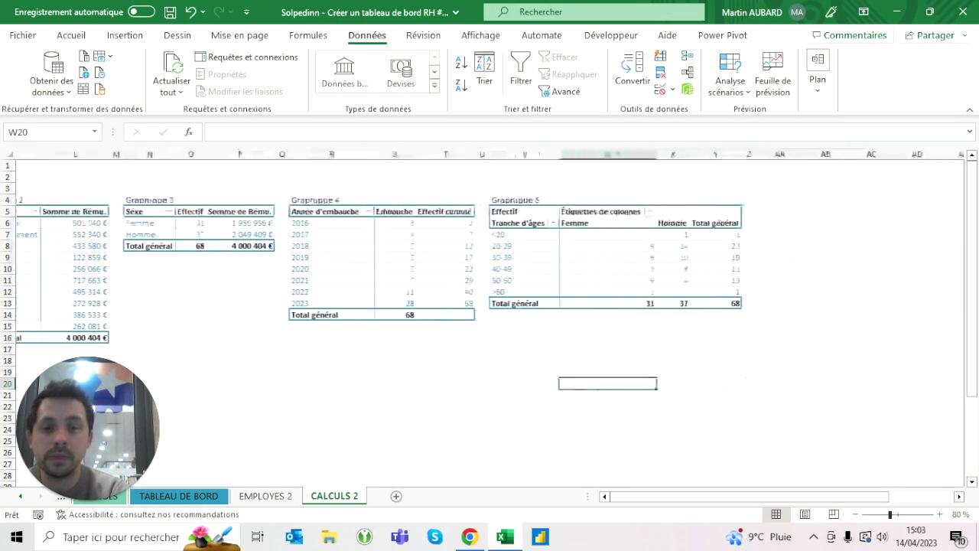
pyautogui.hscroll(3, 489, 306)
pyautogui.hscroll(1, 490, 306)
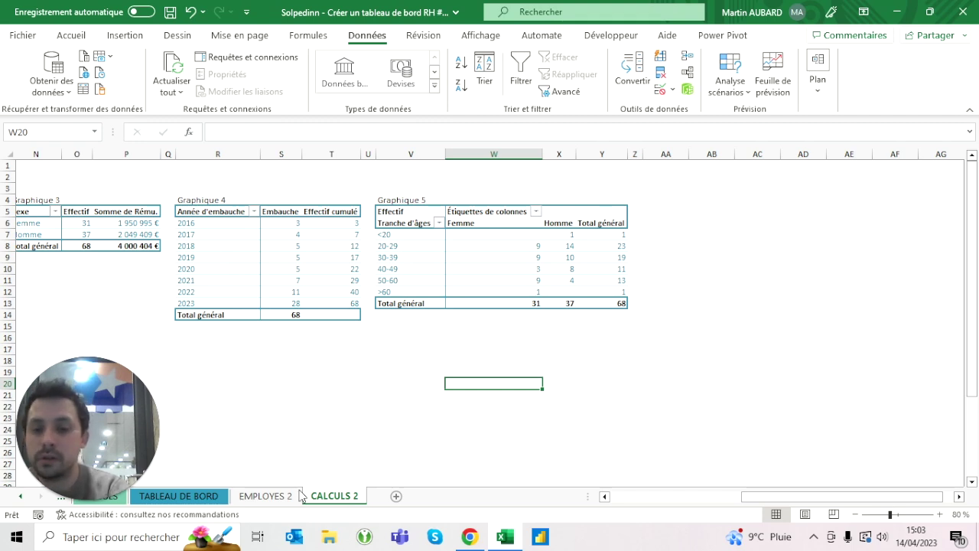
pyautogui.click(222, 496)
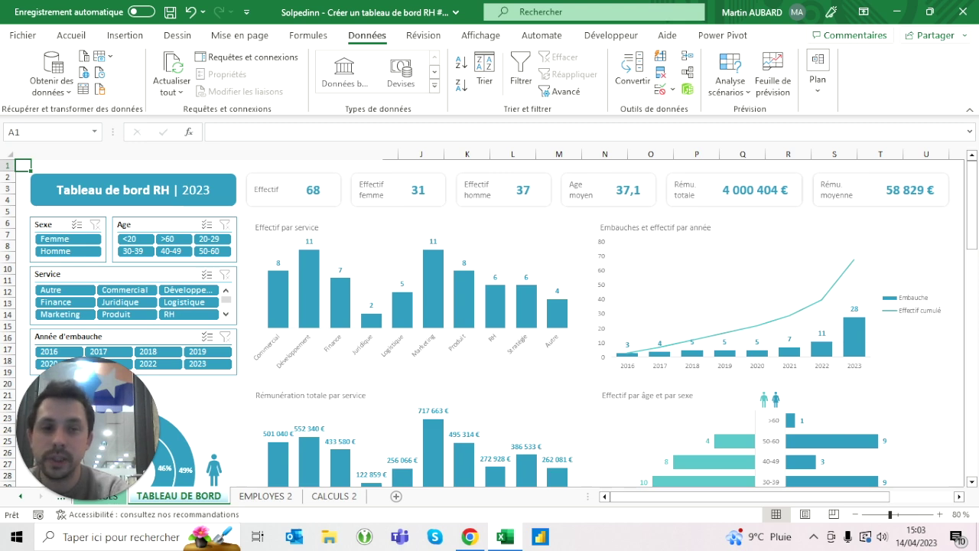
# Scroll through the TABLEAU DE BORD dashboard to review it.
pyautogui.scroll(-3, 468, 348)
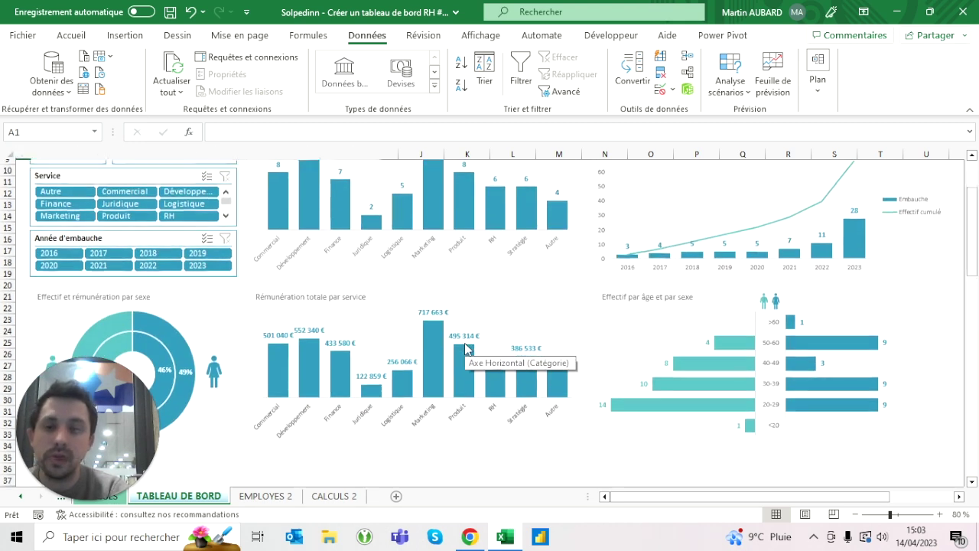
pyautogui.scroll(3, 468, 348)
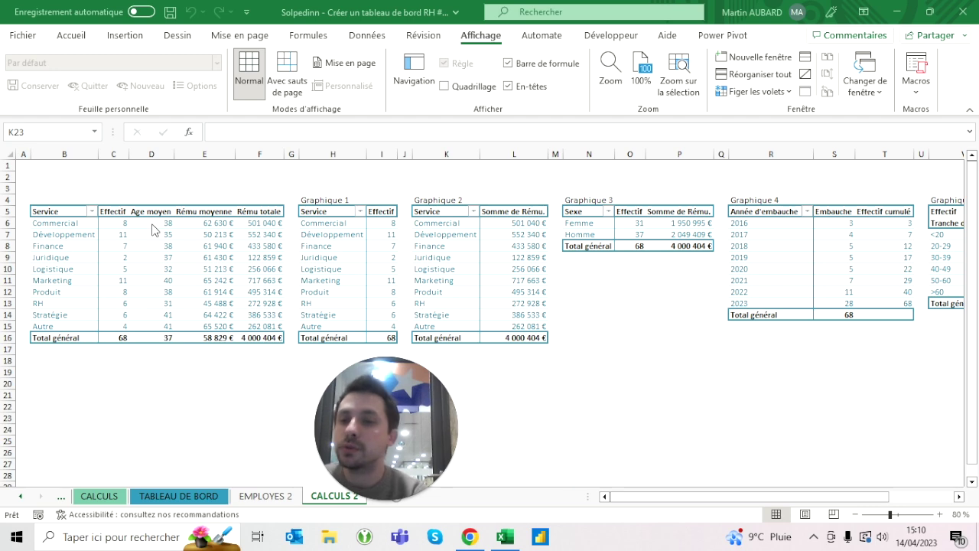
# Select columns B through F on CALCULS 2, then clear the selection and scroll across the sheet.
pyautogui.moveTo(64, 154); pyautogui.dragTo(260, 154)
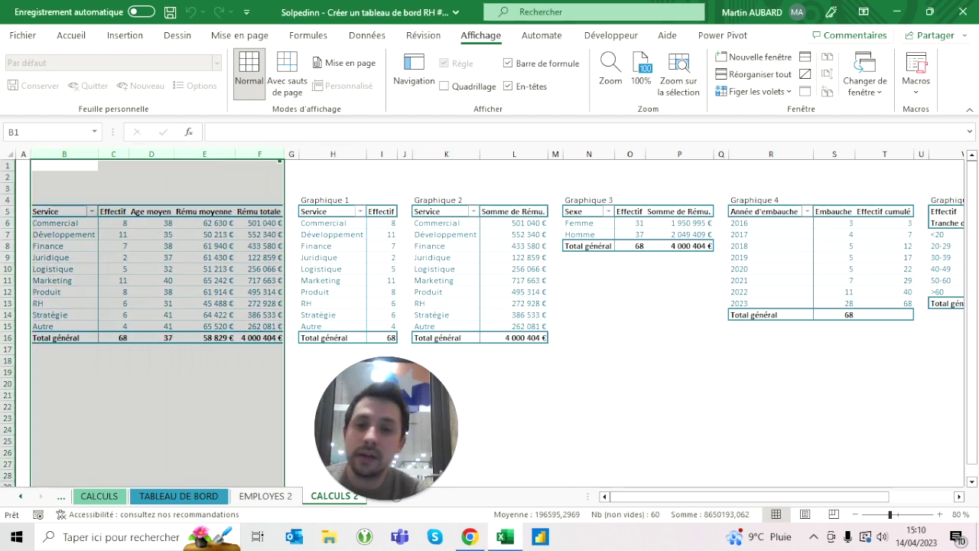
pyautogui.click(332, 188)
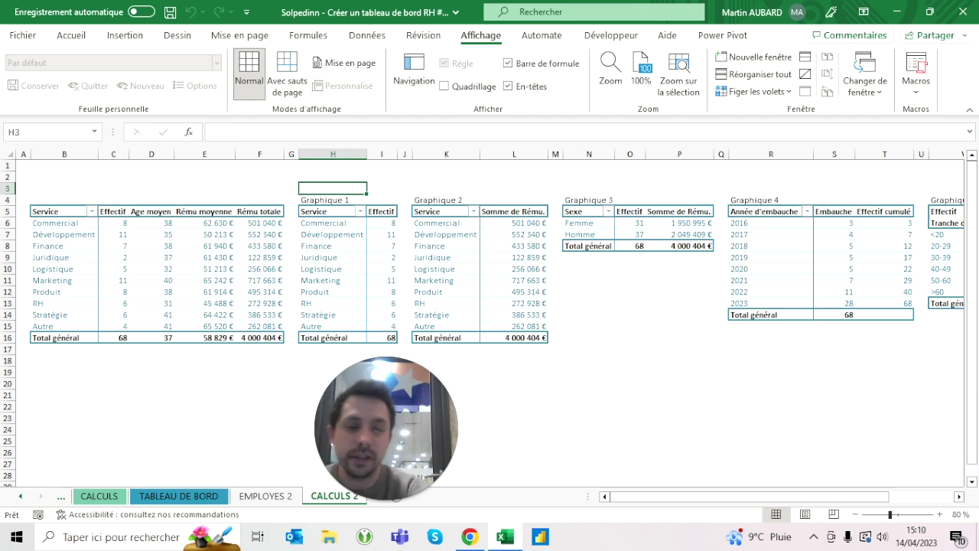
pyautogui.hscroll(3, 490, 319)
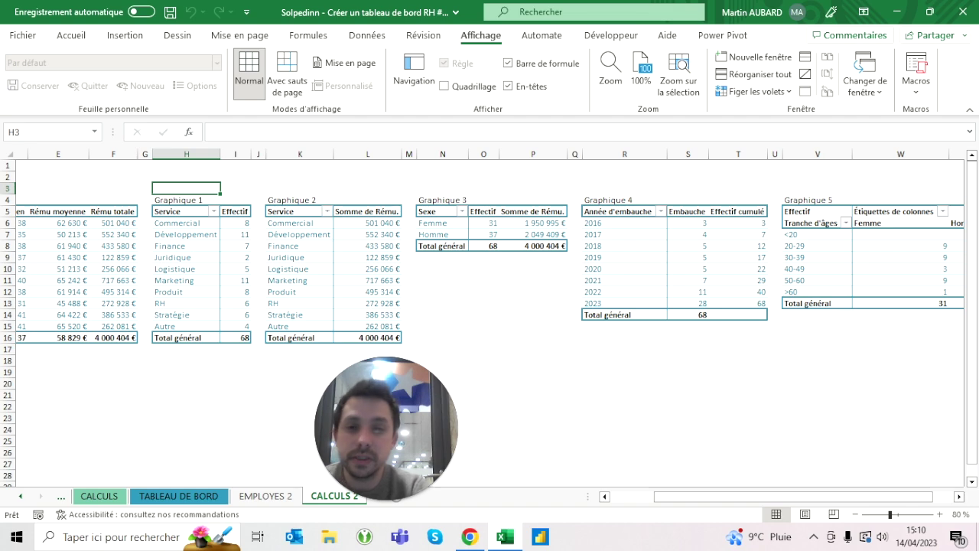
pyautogui.hscroll(1, 490, 319)
pyautogui.hscroll(1, 490, 319)
pyautogui.hscroll(1, 489, 319)
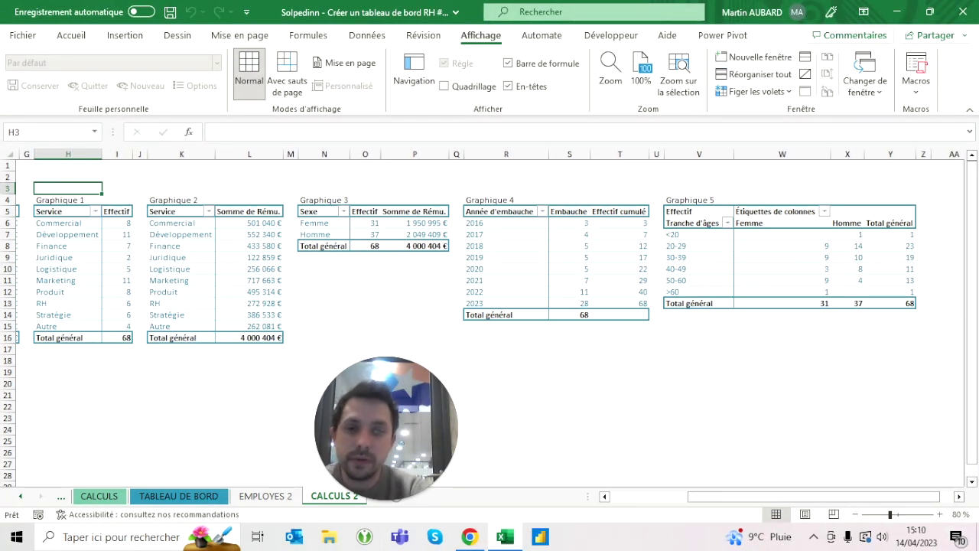
pyautogui.hscroll(-1, 490, 319)
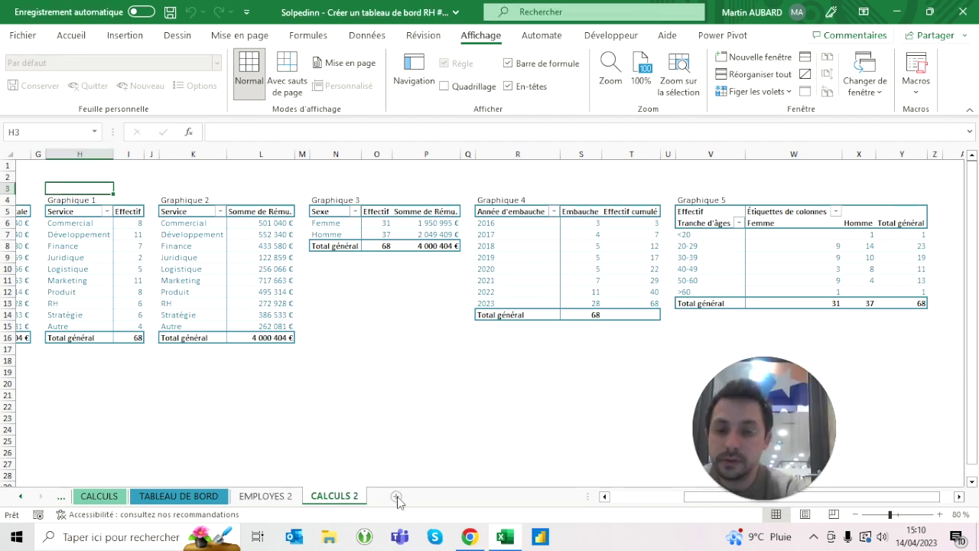
# Add a new sheet after CALCULS 2 and start naming it TABLEAU DE BORD 2.
pyautogui.click(395, 495)
pyautogui.doubleClick(389, 496)
pyautogui.write('TABLEAU DE BORD')
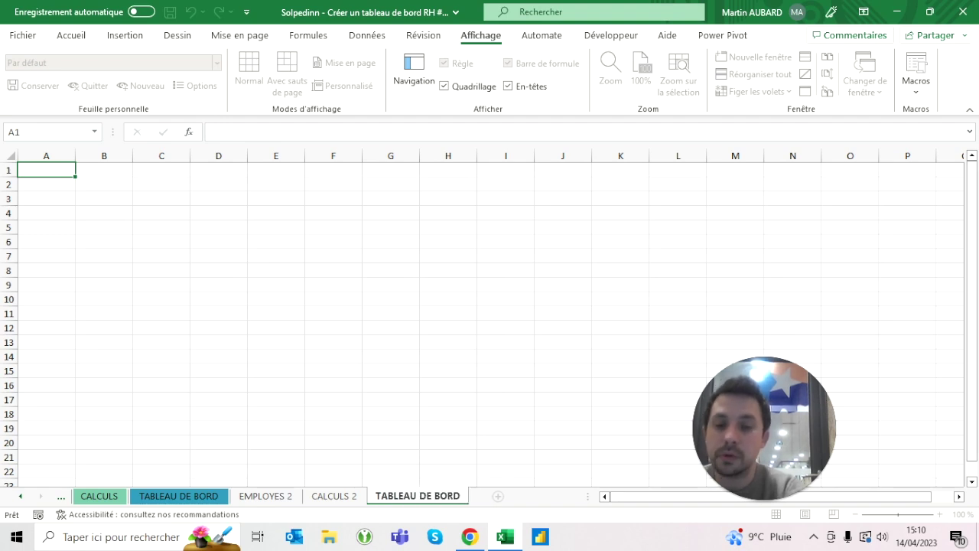
pyautogui.write(' 2')
# Confirm the sheet name TABLEAU DE BORD 2, then view the original TABLEAU DE BORD sheet.
pyautogui.press('Return')
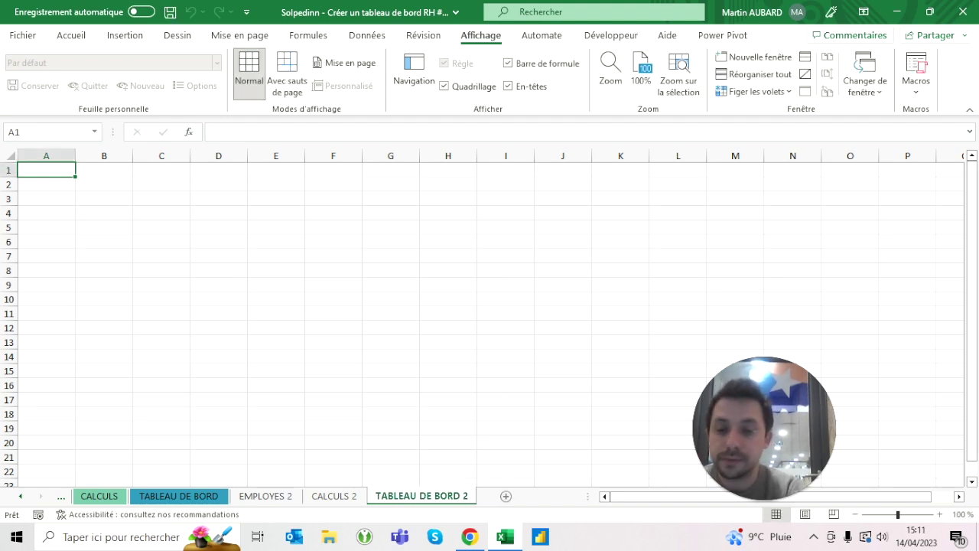
pyautogui.click(332, 356)
pyautogui.click(207, 495)
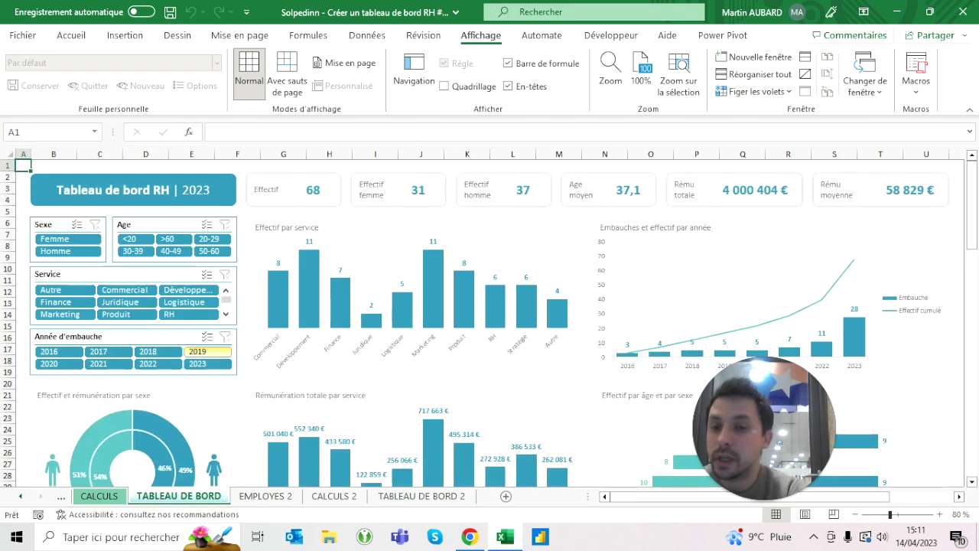
# Collapse the ribbon and paste the dashboard screenshot into TABLEAU DE BORD 2.
pyautogui.click(71, 35)
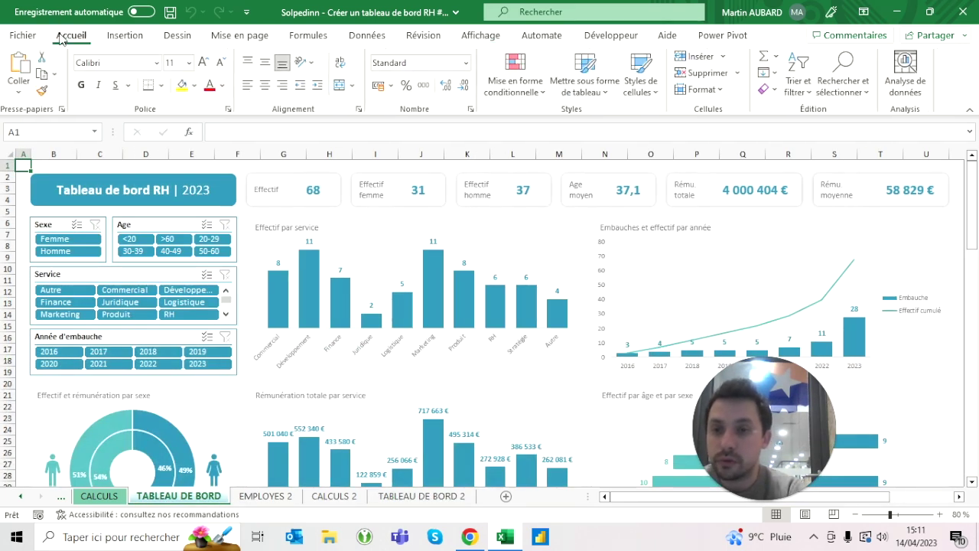
pyautogui.doubleClick(71, 35)
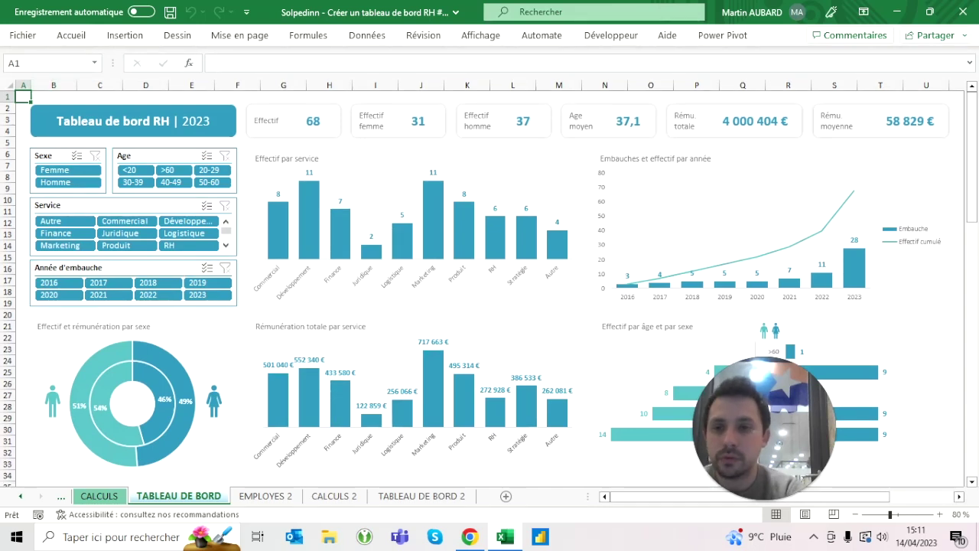
pyautogui.click(426, 497)
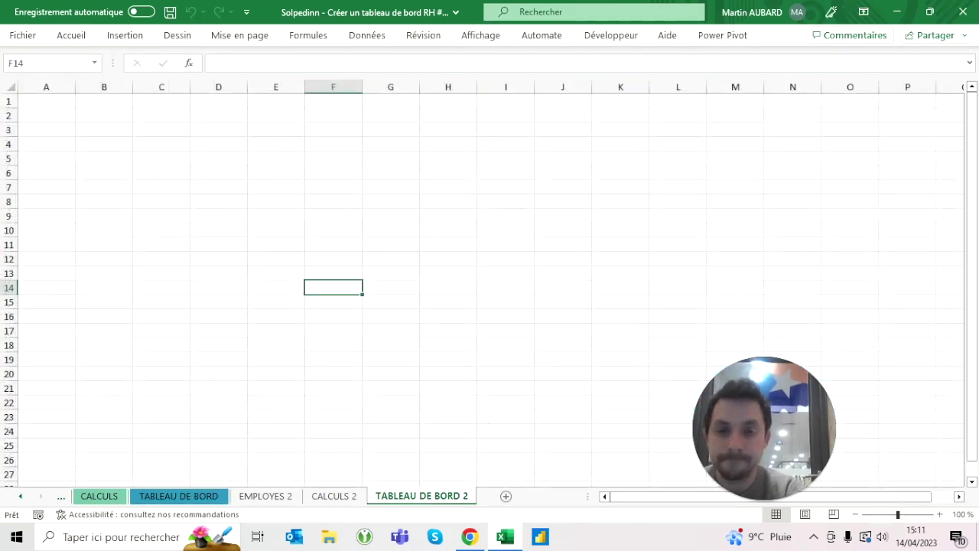
pyautogui.hotkey('ctrl', 'v')
# Resize the pasted screenshot to 8 cm tall and move it toward column J.
pyautogui.moveTo(665, 291); pyautogui.dragTo(750, 119)
pyautogui.click(832, 40)
pyautogui.click(903, 62)
pyautogui.write('8')
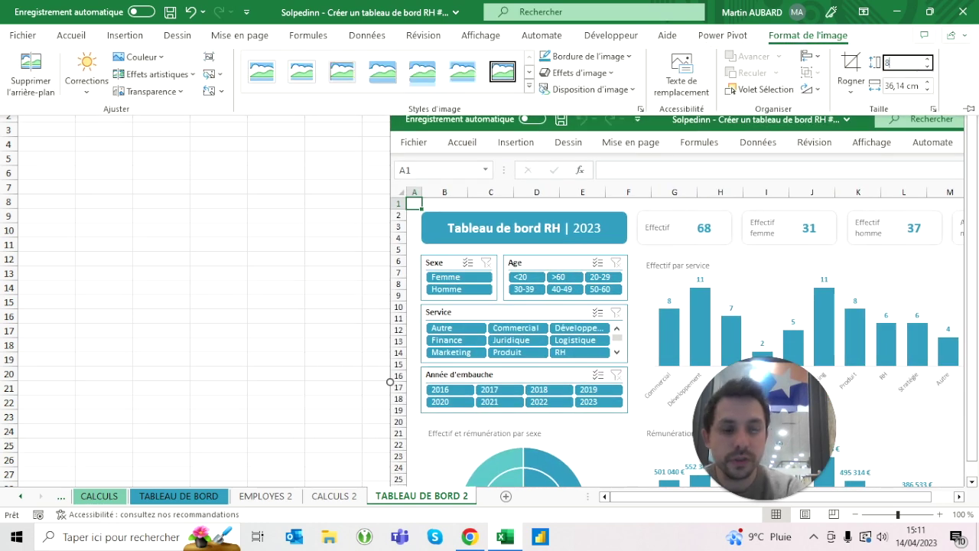
pyautogui.press('Return')
pyautogui.hotkey('ctrl', 'F1')
pyautogui.moveTo(581, 216); pyautogui.dragTo(758, 215)
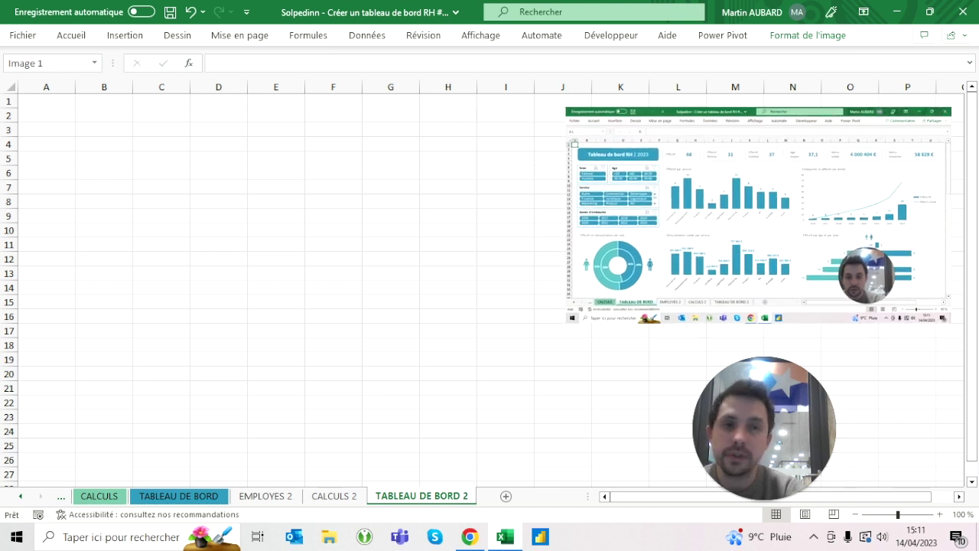
pyautogui.click(447, 186)
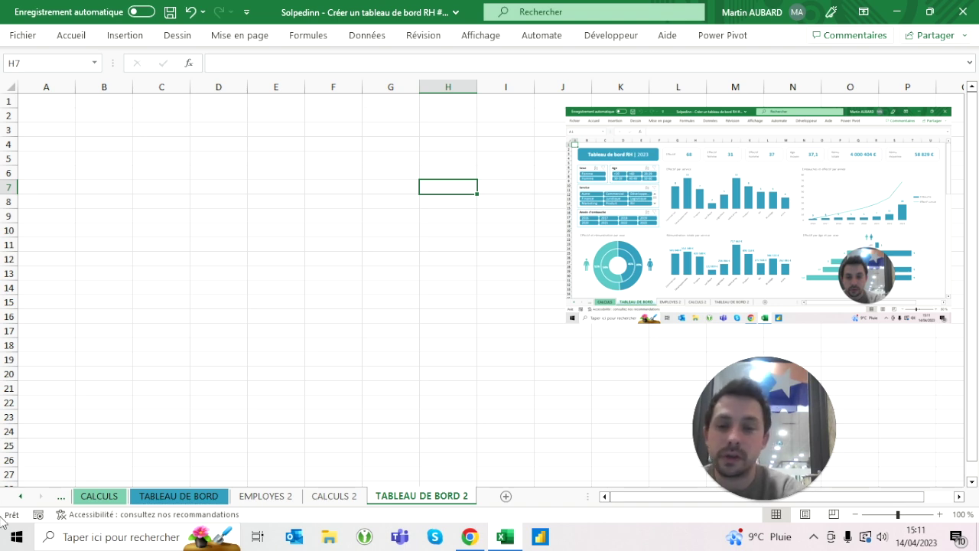
# Zoom to 80%, move the screenshot to columns N–T, and hide the gridlines.
pyautogui.click(191, 496)
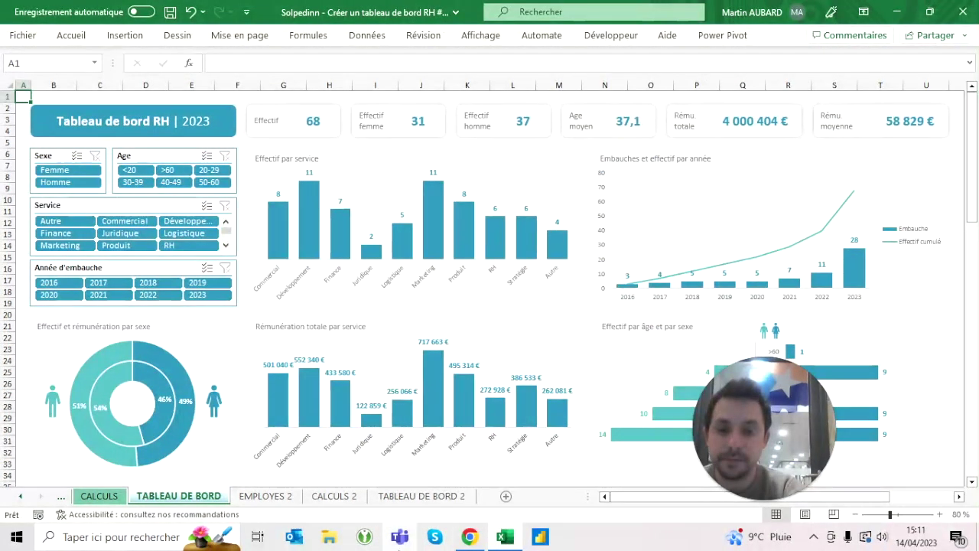
pyautogui.click(421, 496)
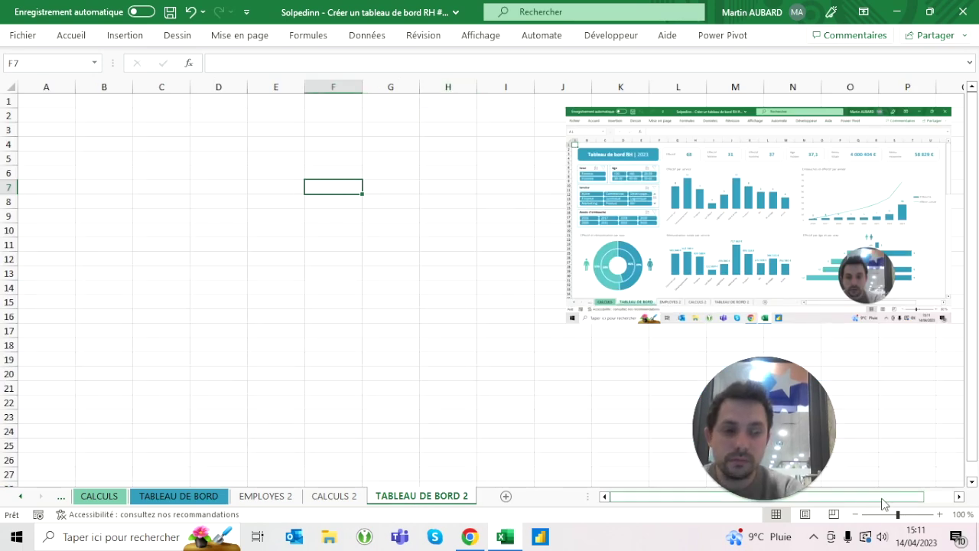
pyautogui.click(855, 514)
pyautogui.click(855, 514)
pyautogui.moveTo(605, 183); pyautogui.dragTo(792, 184)
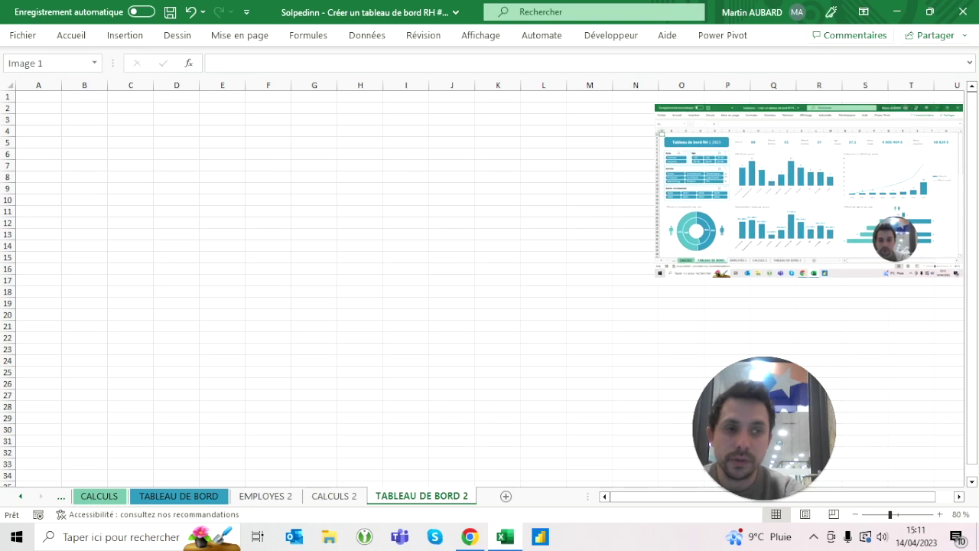
pyautogui.click(451, 177)
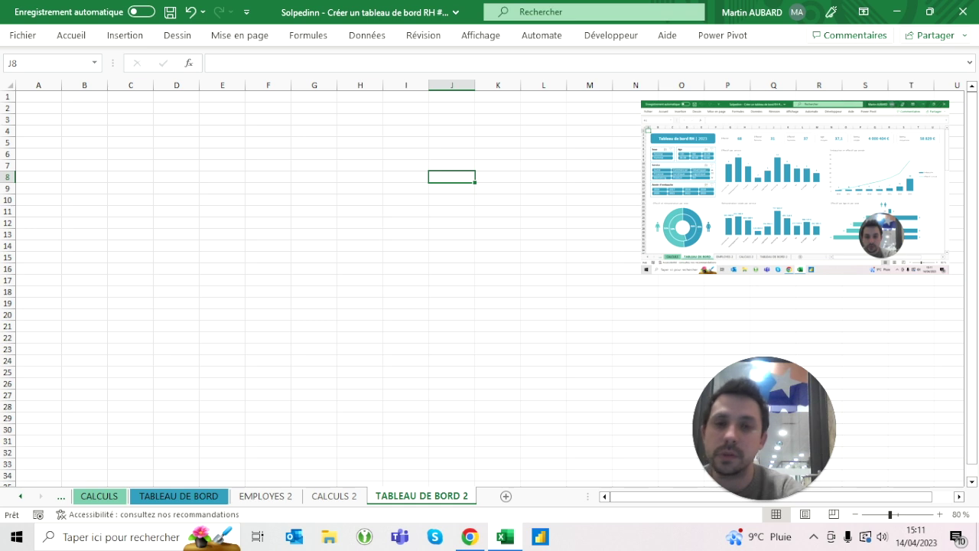
pyautogui.click(485, 38)
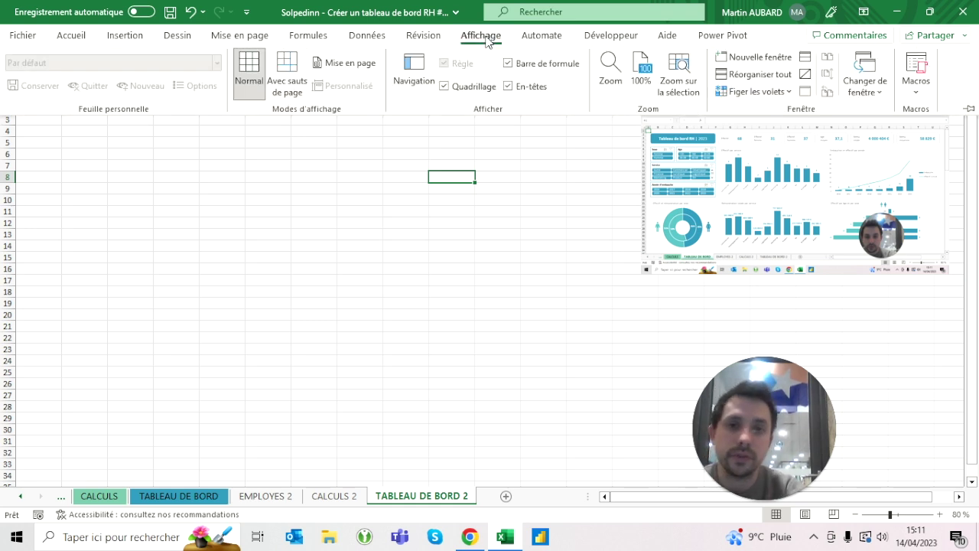
pyautogui.click(462, 88)
# Fill cells A1:AB48 with light grey, replacing an initial dark grey choice.
pyautogui.hotkey('ctrl', 'F1')
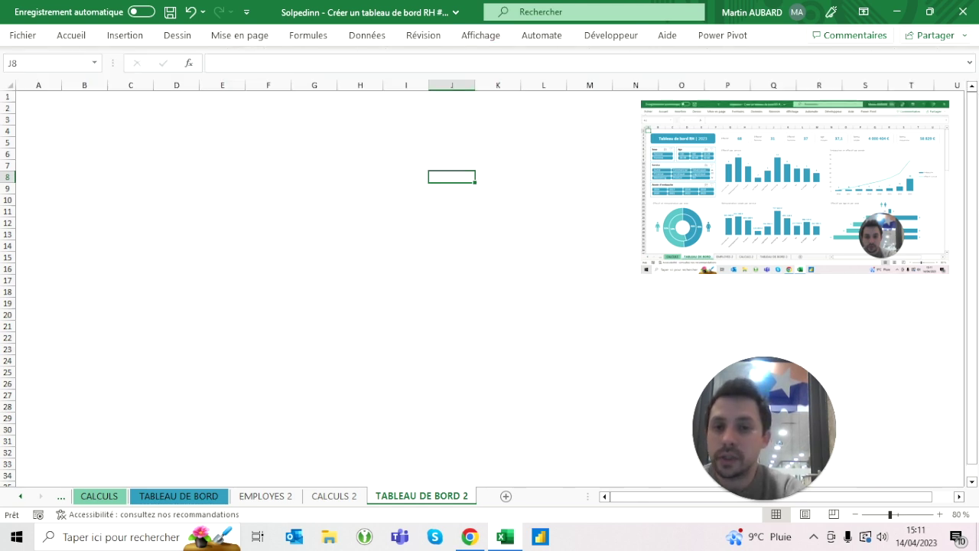
pyautogui.click(359, 211)
pyautogui.moveTo(39, 96)
pyautogui.mouseDown()
pyautogui.moveTo(888, 309)
pyautogui.moveTo(888, 332)
pyautogui.moveTo(773, 332)
pyautogui.moveTo(797, 332)
pyautogui.mouseUp()
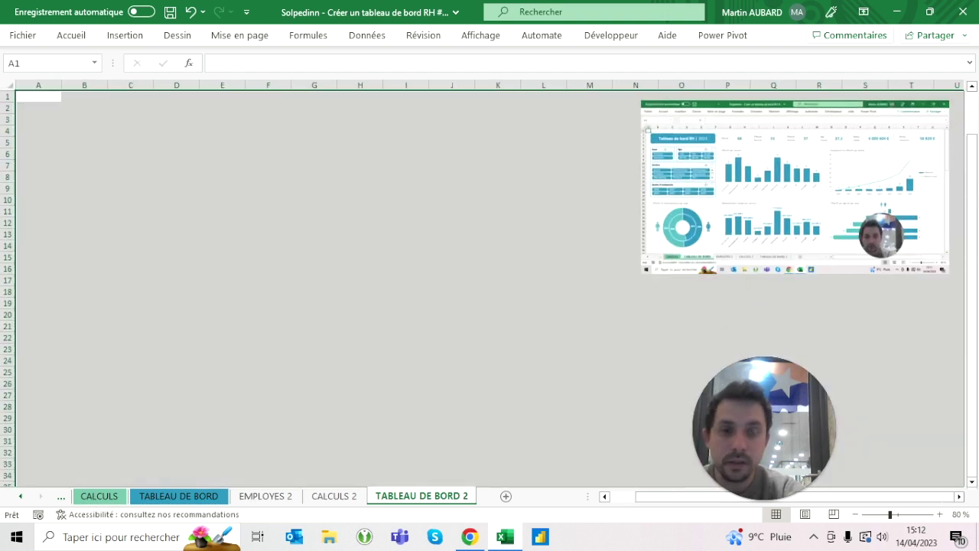
pyautogui.click(92, 35)
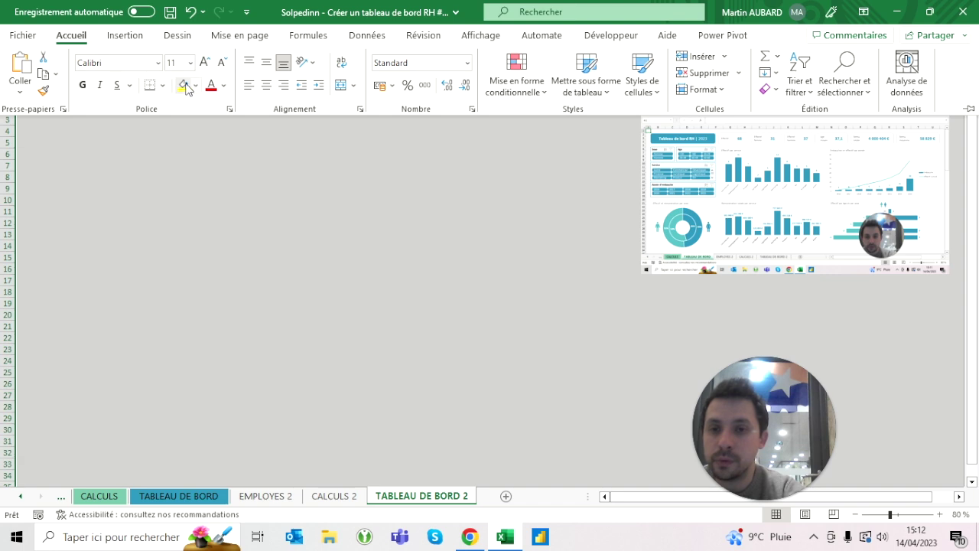
pyautogui.click(196, 85)
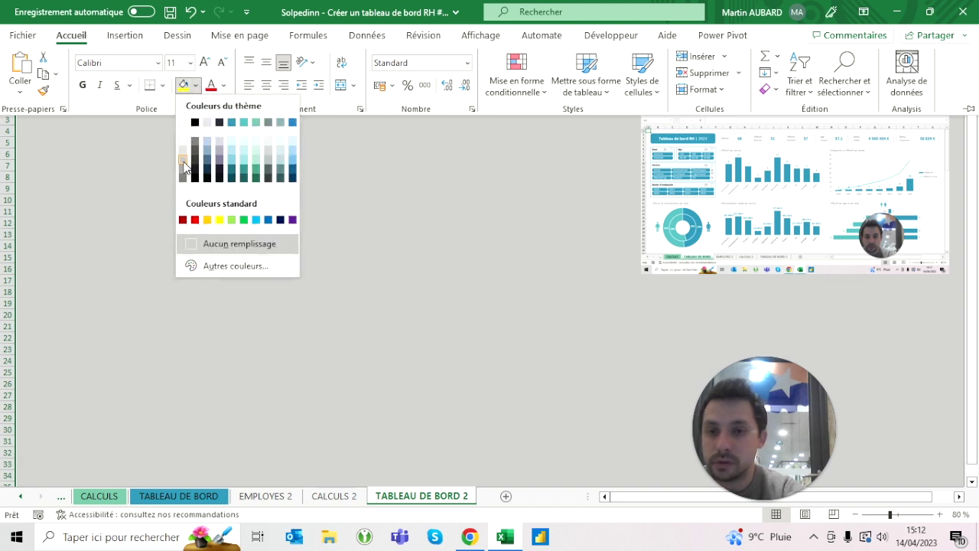
pyautogui.click(183, 166)
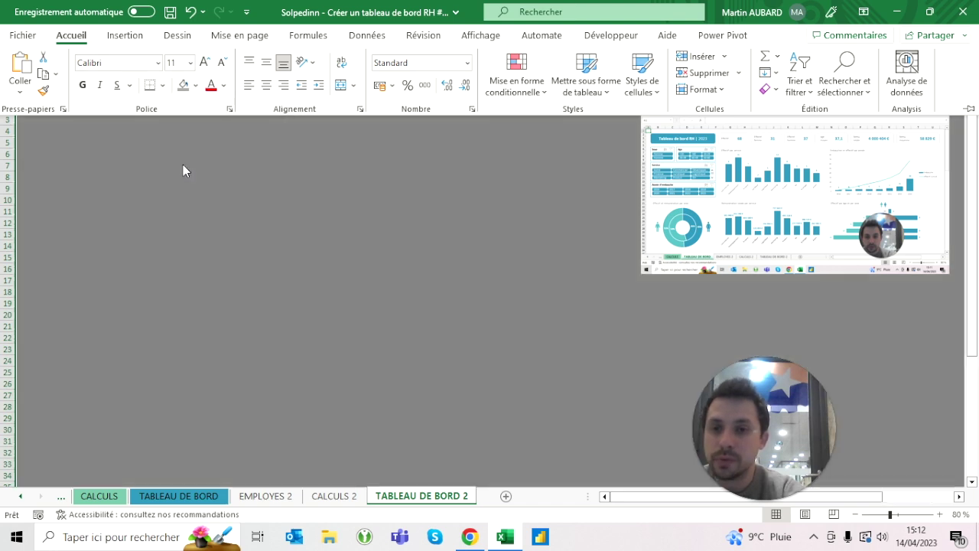
pyautogui.click(197, 88)
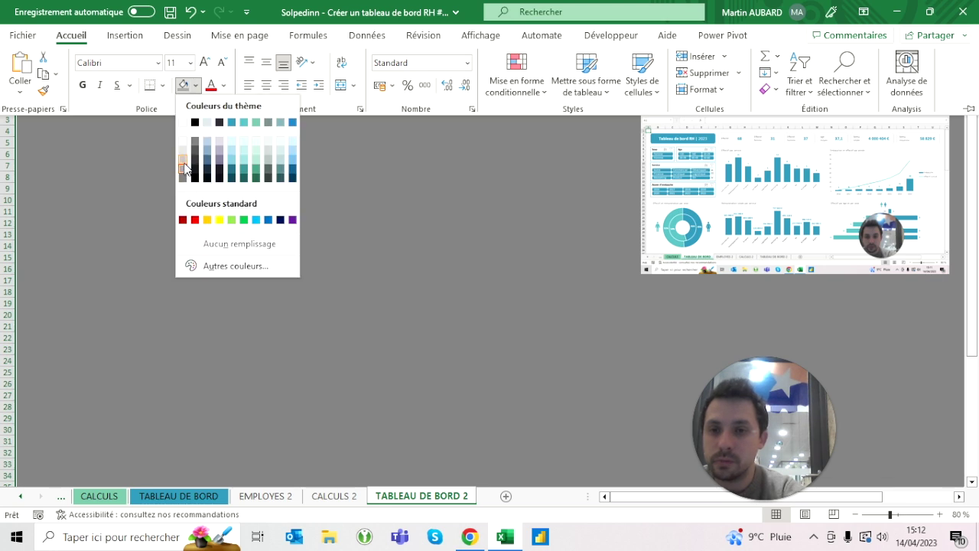
pyautogui.click(183, 166)
pyautogui.click(183, 166)
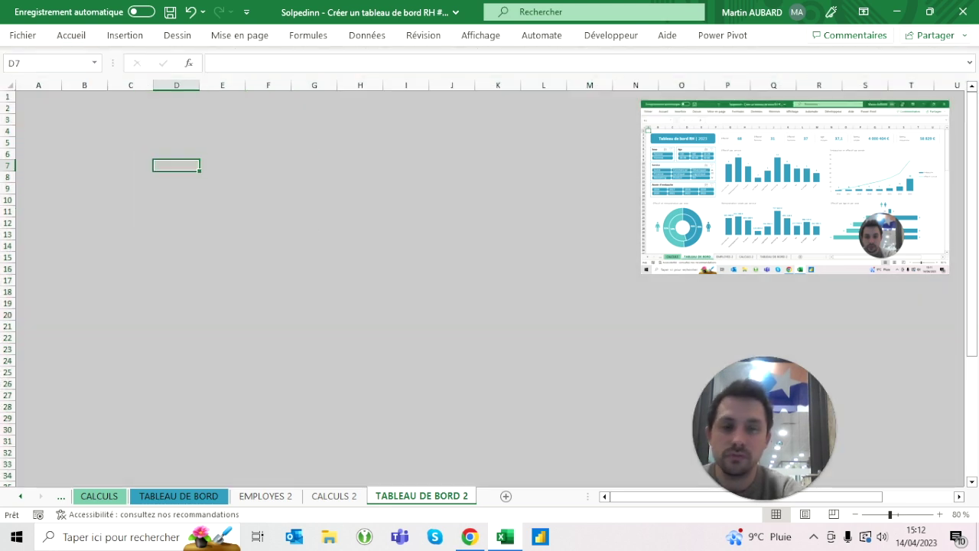
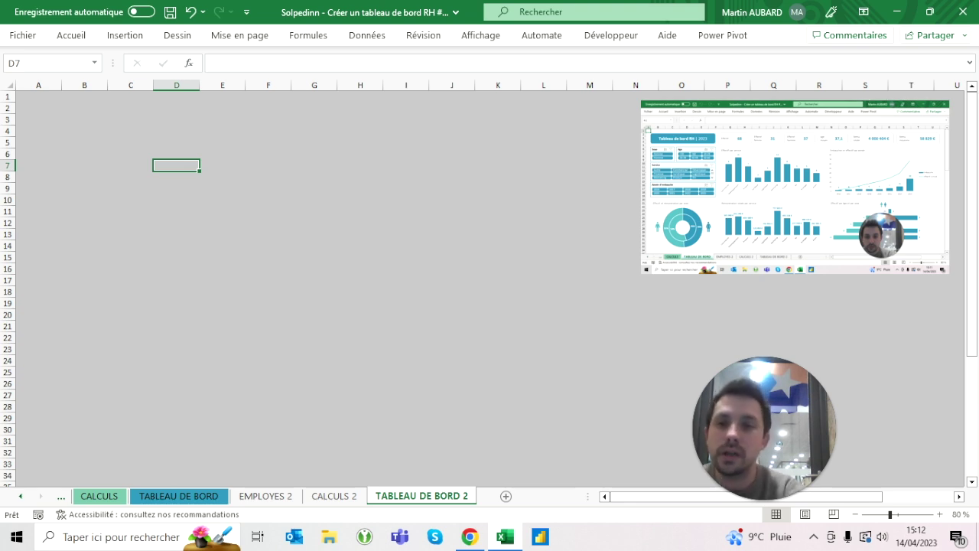
# Draw a rectangle over cells A2:D4 and widen it slightly into column E.
pyautogui.click(130, 96)
pyautogui.click(84, 108)
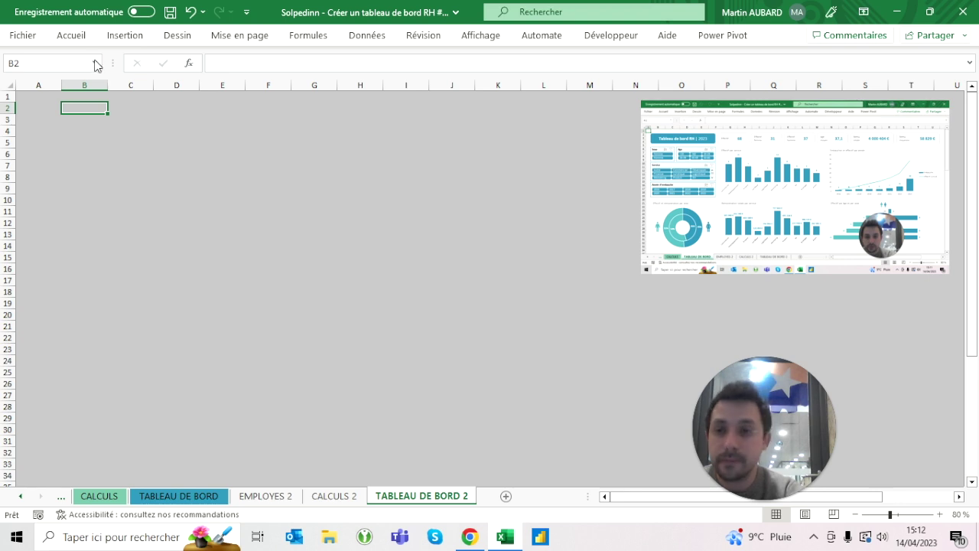
pyautogui.moveTo(38, 96); pyautogui.dragTo(325, 268)
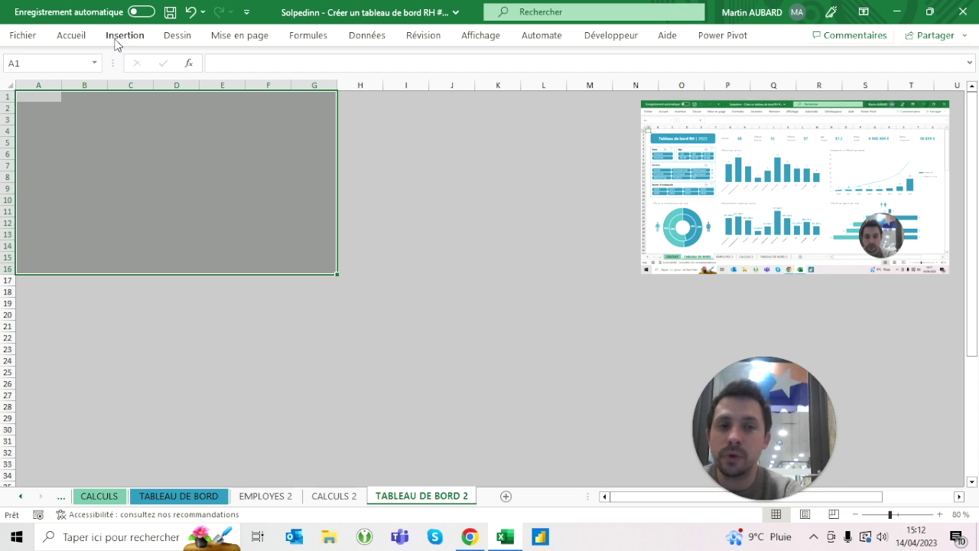
pyautogui.click(267, 211)
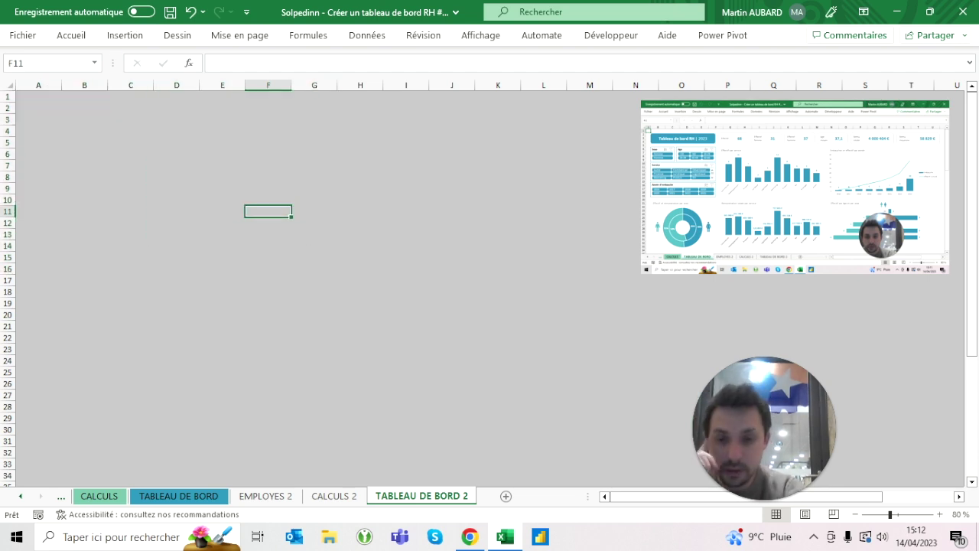
pyautogui.click(126, 36)
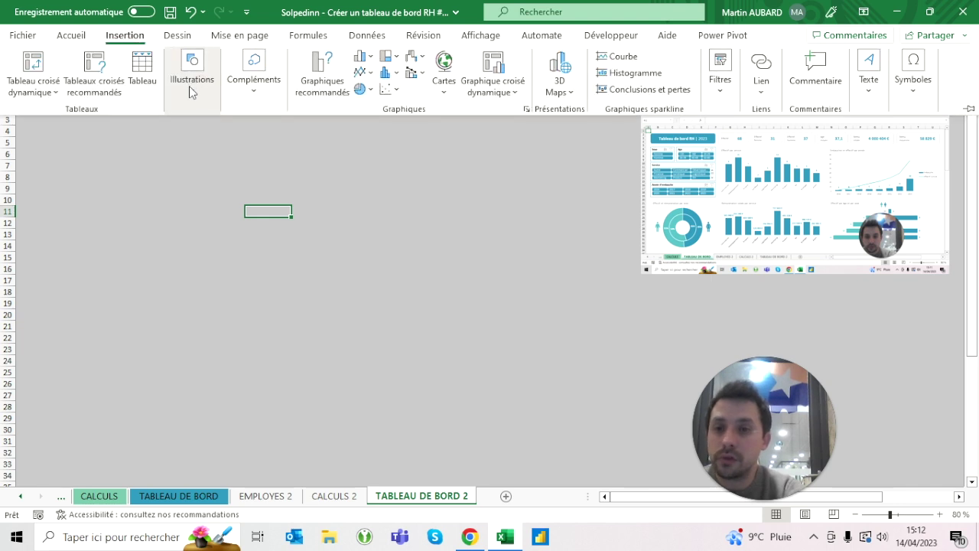
pyautogui.click(191, 88)
pyautogui.click(222, 153)
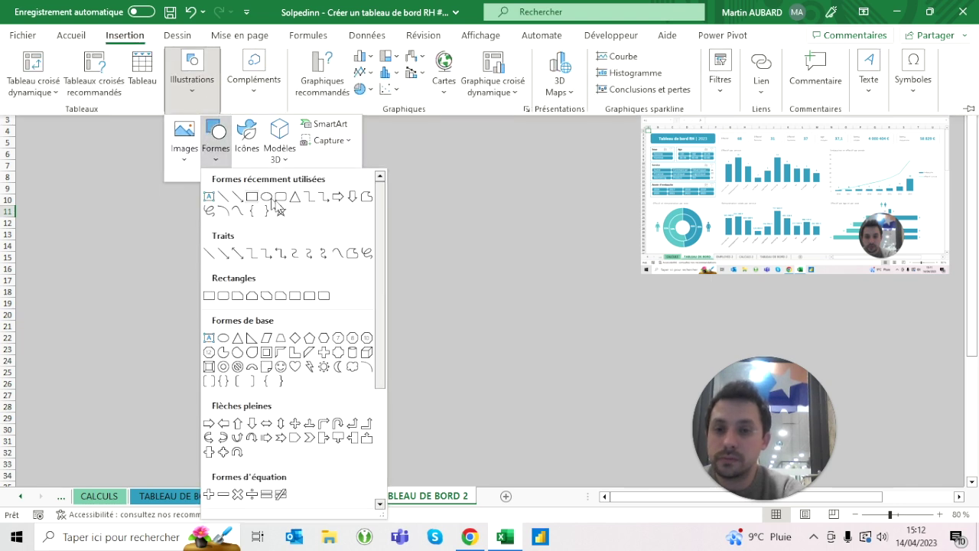
pyautogui.click(275, 200)
pyautogui.moveTo(32, 101); pyautogui.dragTo(182, 134)
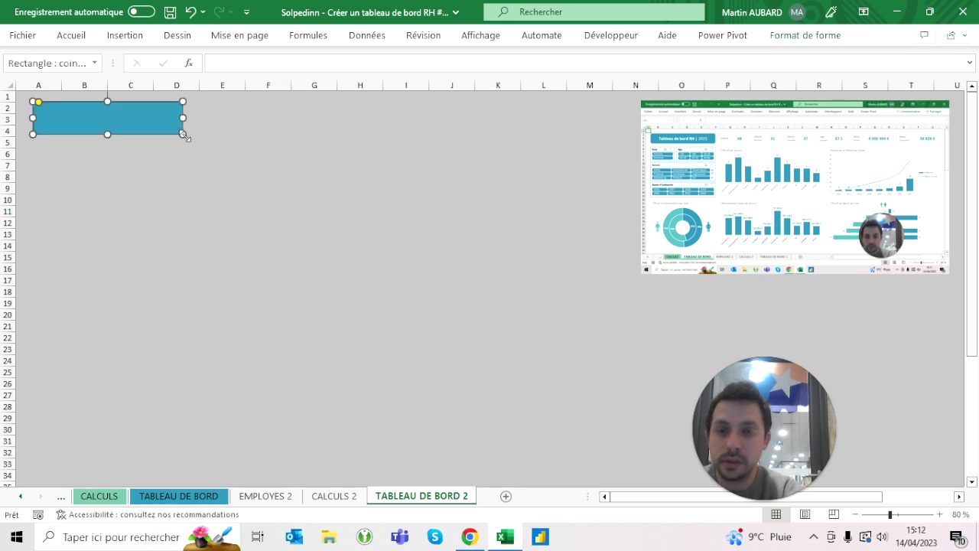
pyautogui.moveTo(183, 133); pyautogui.dragTo(208, 140)
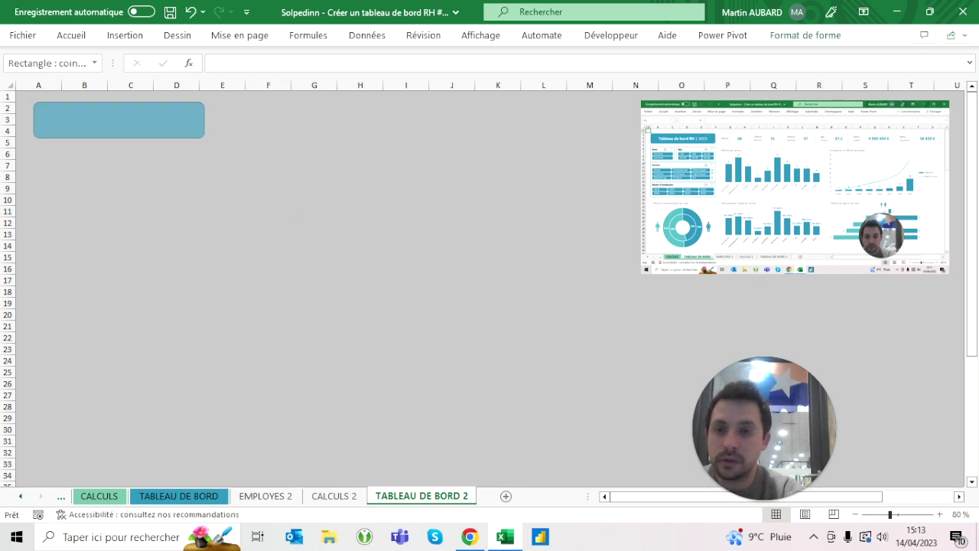
# Collapse the ribbon and reselect the blue rectangle banner.
pyautogui.click(125, 35)
pyautogui.click(198, 85)
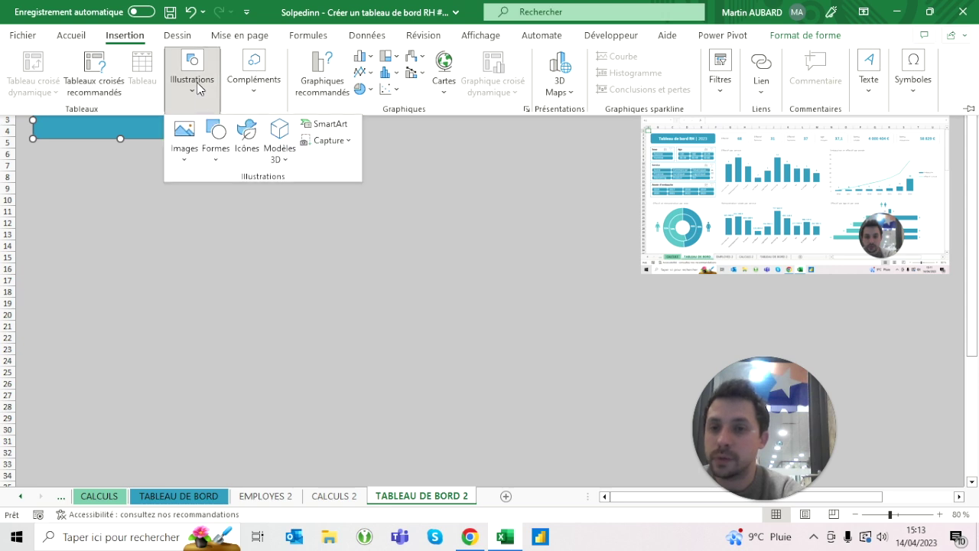
pyautogui.press('Escape')
pyautogui.hotkey('ctrl', 'F1')
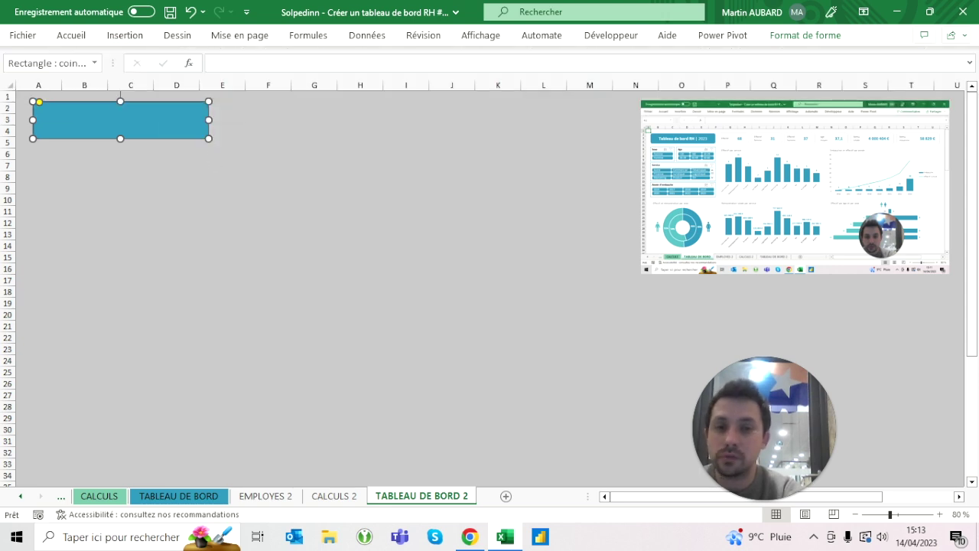
pyautogui.press('Escape')
pyautogui.click(70, 35)
pyautogui.click(73, 34)
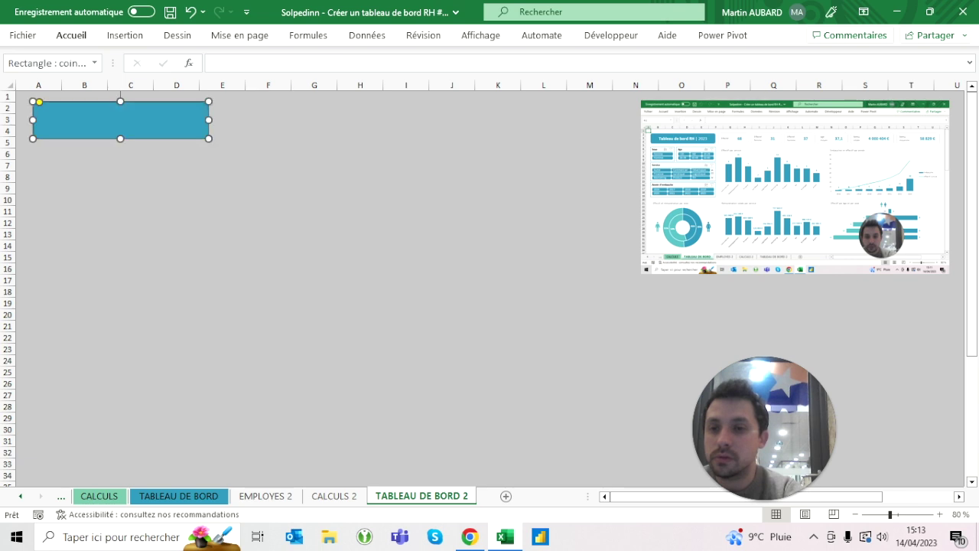
# Fill the banner rectangle with teal and remove its outline.
pyautogui.doubleClick(73, 35)
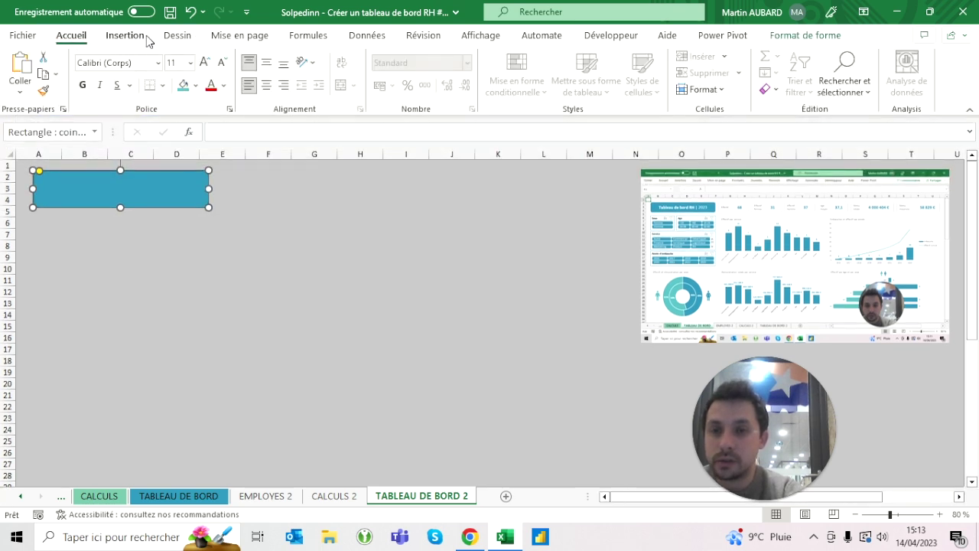
pyautogui.click(196, 85)
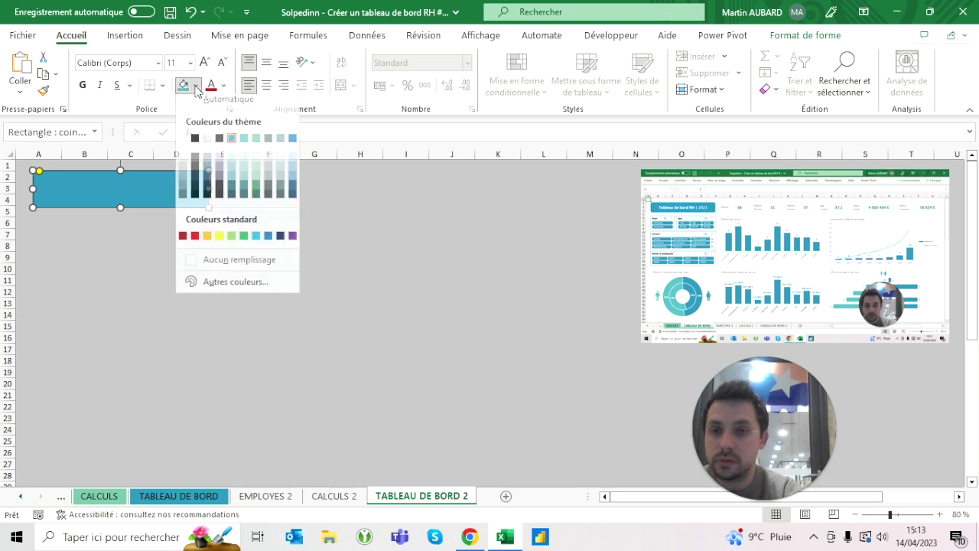
pyautogui.click(231, 145)
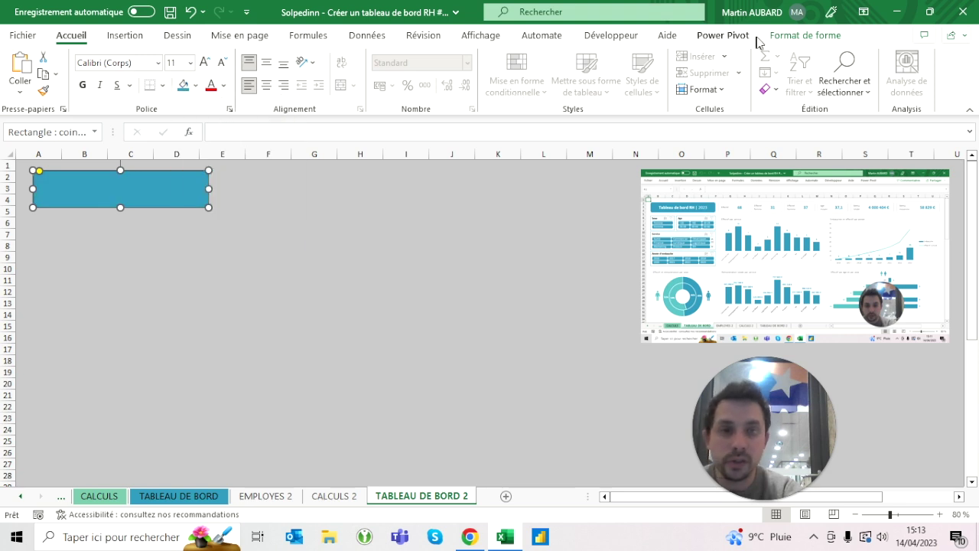
pyautogui.click(795, 36)
pyautogui.click(376, 90)
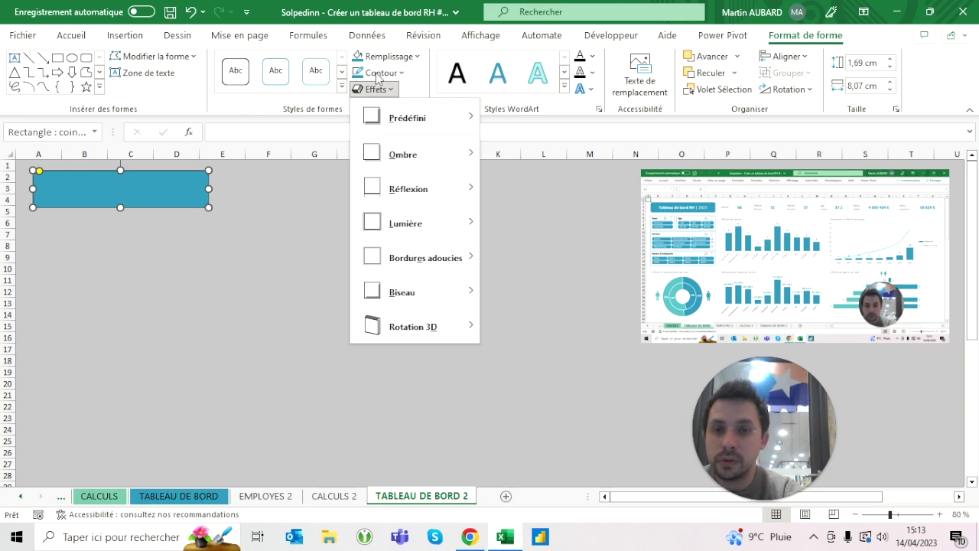
pyautogui.click(377, 74)
pyautogui.click(379, 254)
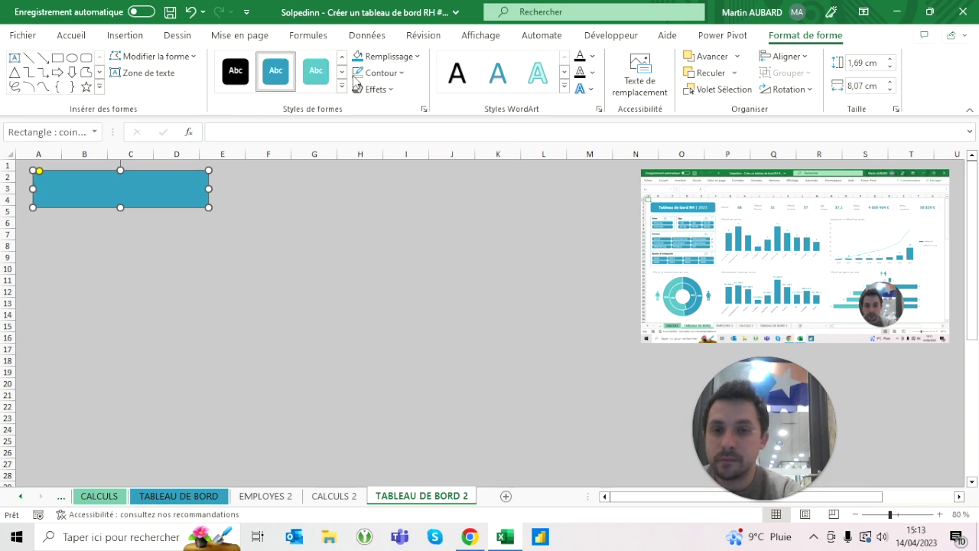
# Add a centred outer shadow to the banner and make the shadow grey.
pyautogui.click(372, 90)
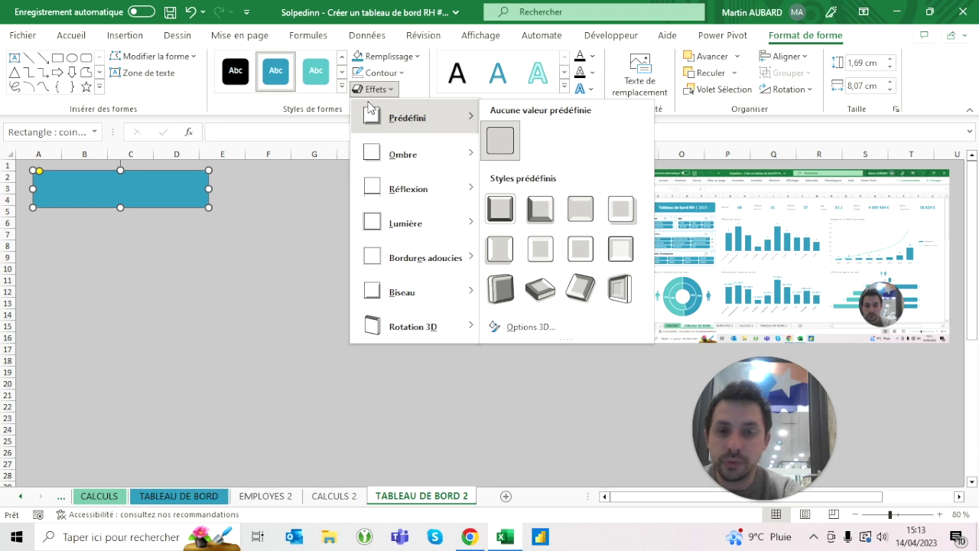
pyautogui.moveTo(403, 154)
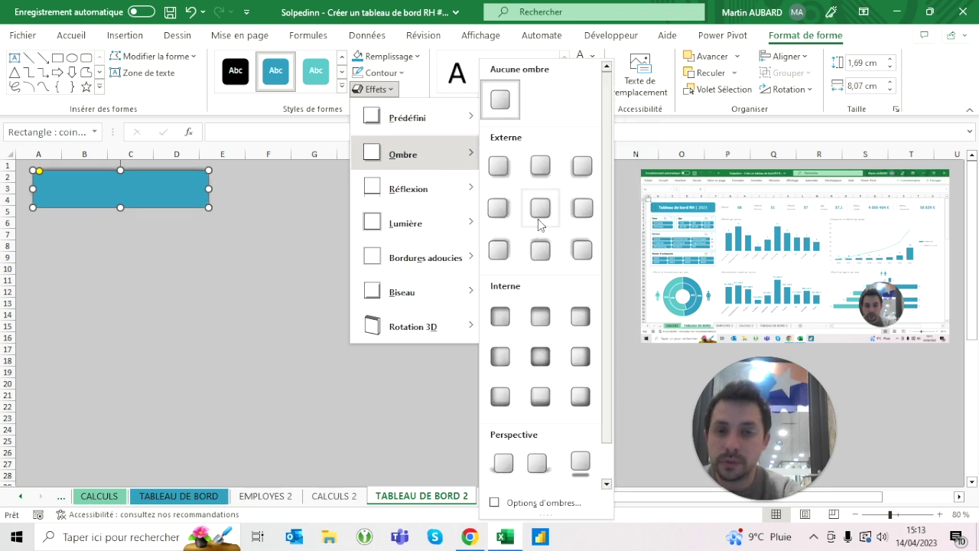
pyautogui.click(539, 219)
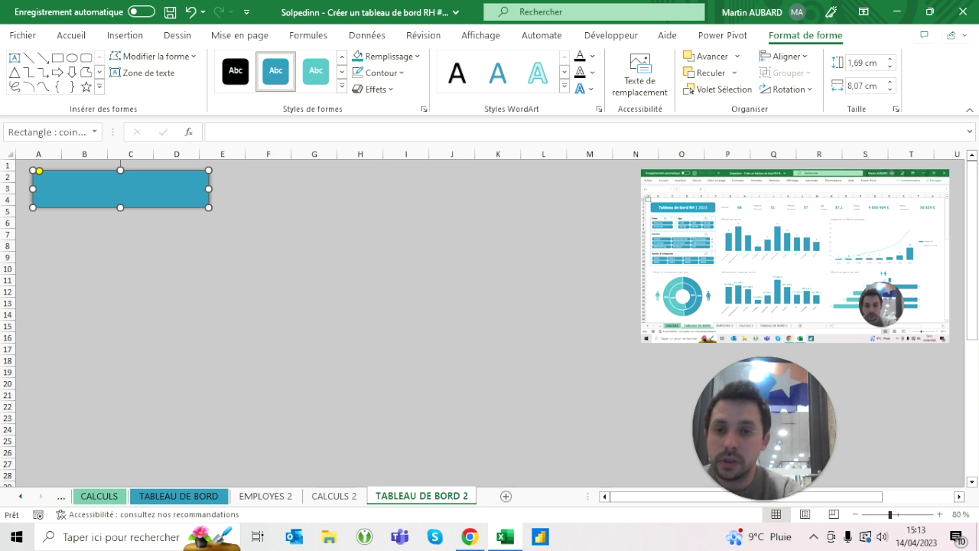
pyautogui.click(374, 89)
pyautogui.moveTo(403, 154)
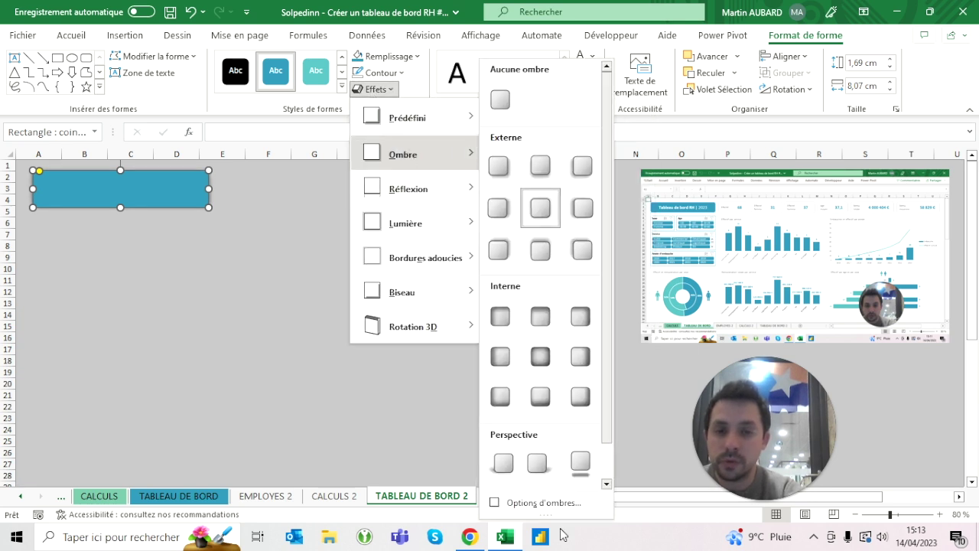
pyautogui.click(534, 506)
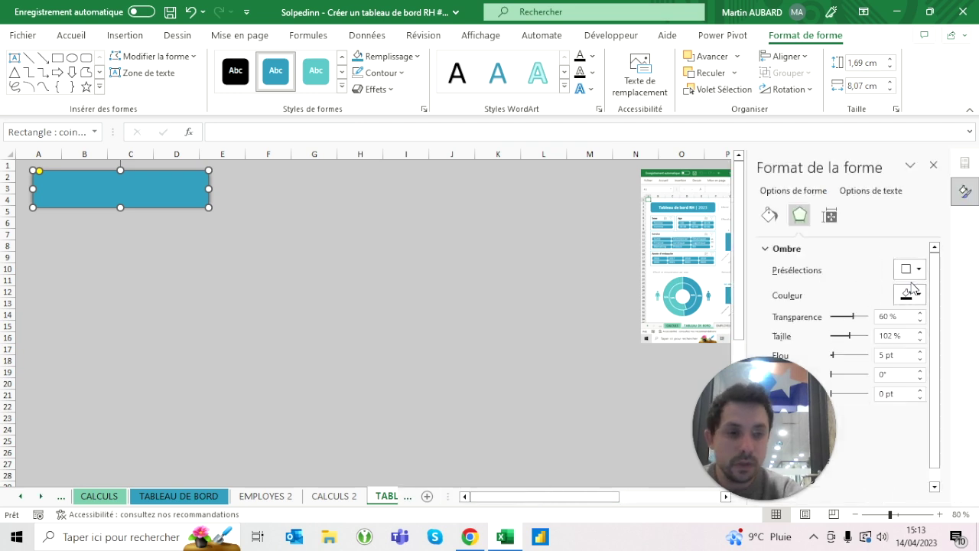
pyautogui.click(920, 300)
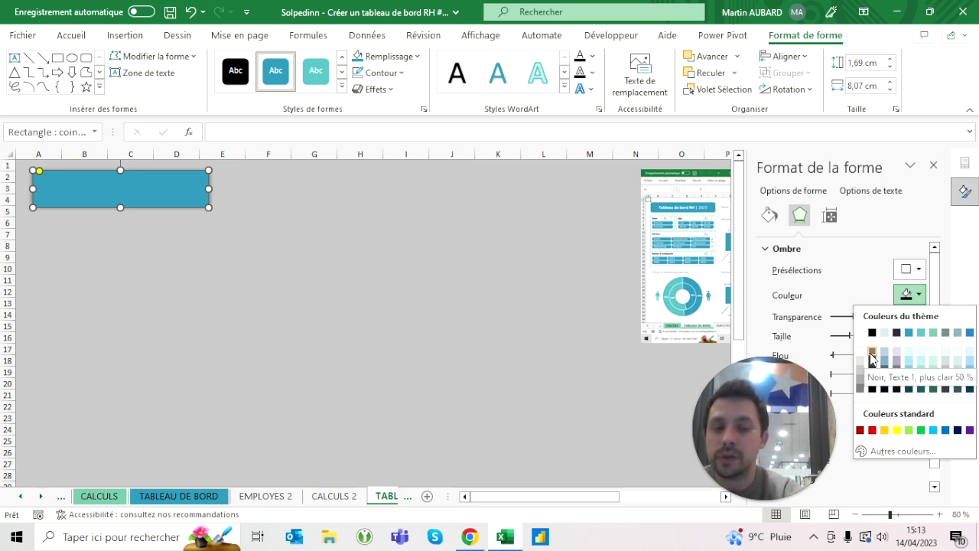
pyautogui.click(872, 353)
pyautogui.click(405, 211)
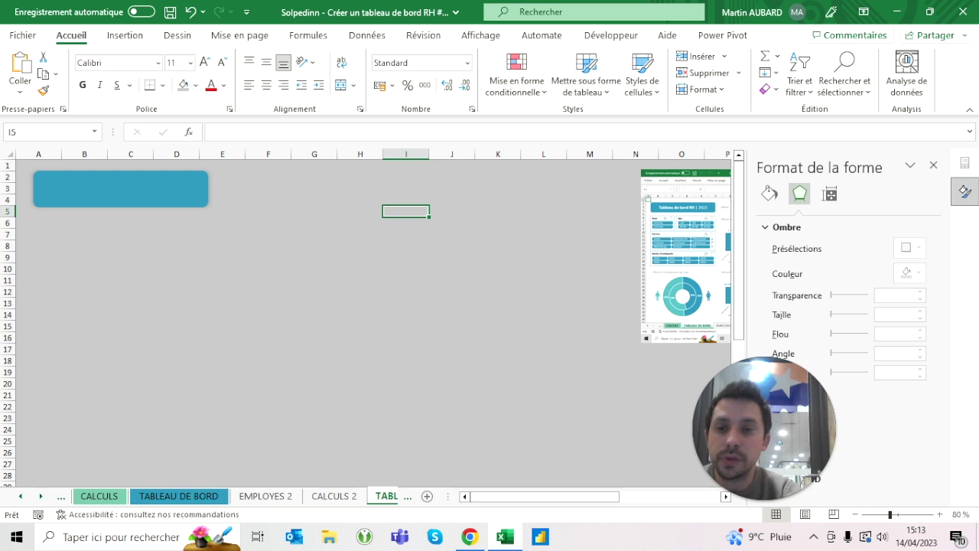
pyautogui.click(120, 188)
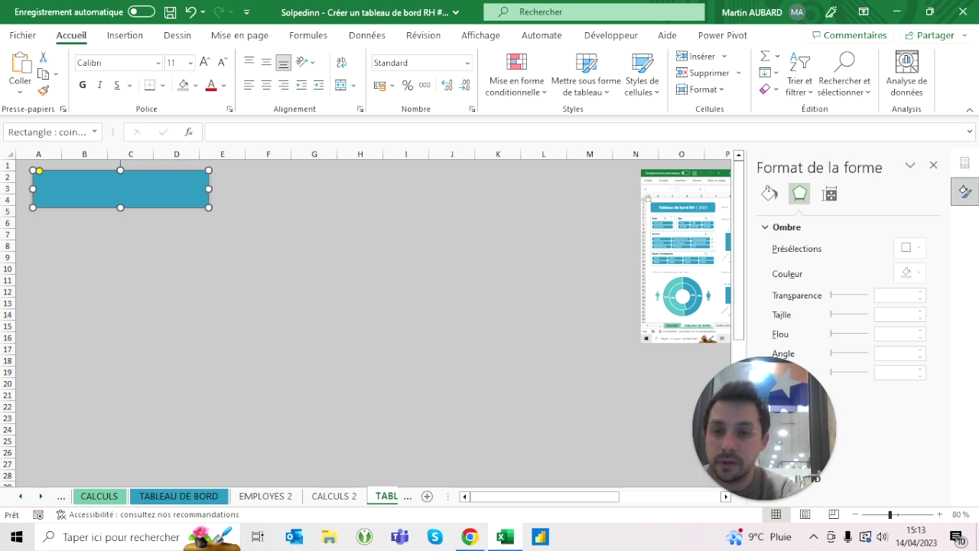
# Type the title 'Tableau de bord RH | 2023' inside the banner.
pyautogui.write('TABLEAU')
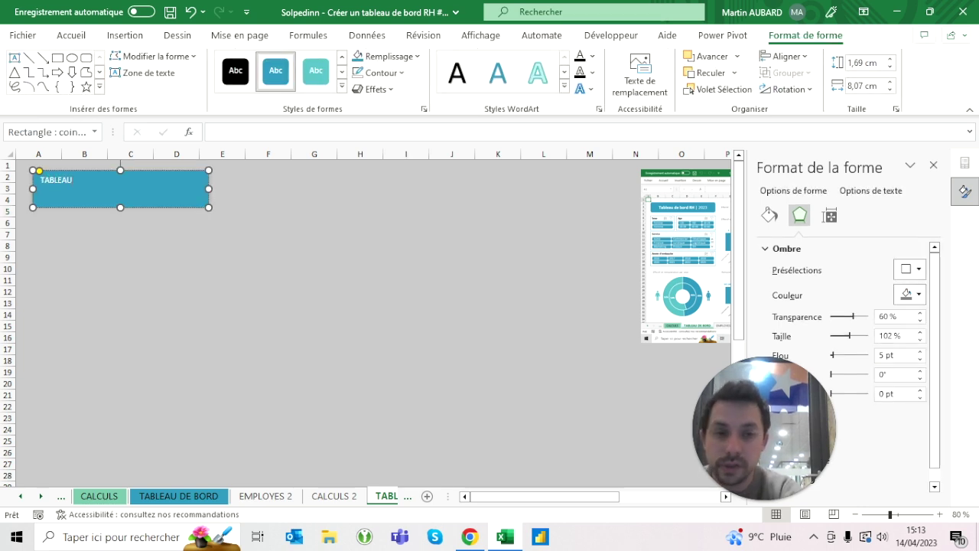
pyautogui.press('BackSpace')
pyautogui.press('BackSpace')
pyautogui.press('BackSpace')
pyautogui.write('au de bord Rh')
pyautogui.press('BackSpace')
pyautogui.write('H | 20')
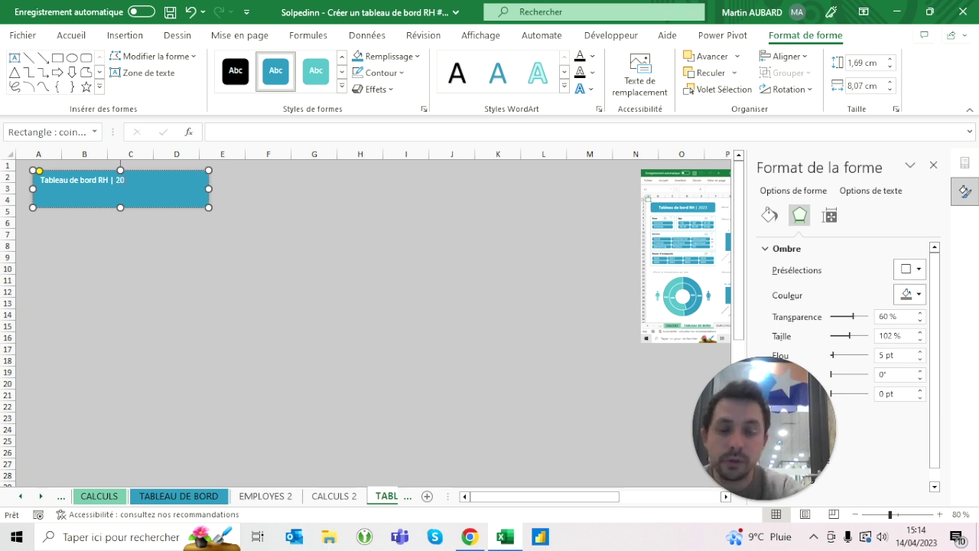
pyautogui.write('23')
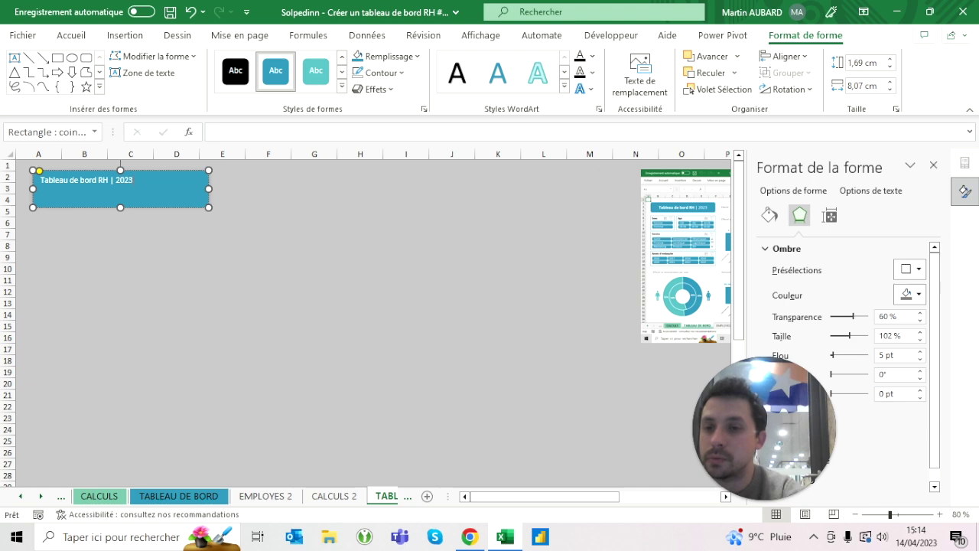
pyautogui.click(131, 303)
# Make the title bold, larger and white, centred horizontally and vertically in the banner.
pyautogui.click(115, 199)
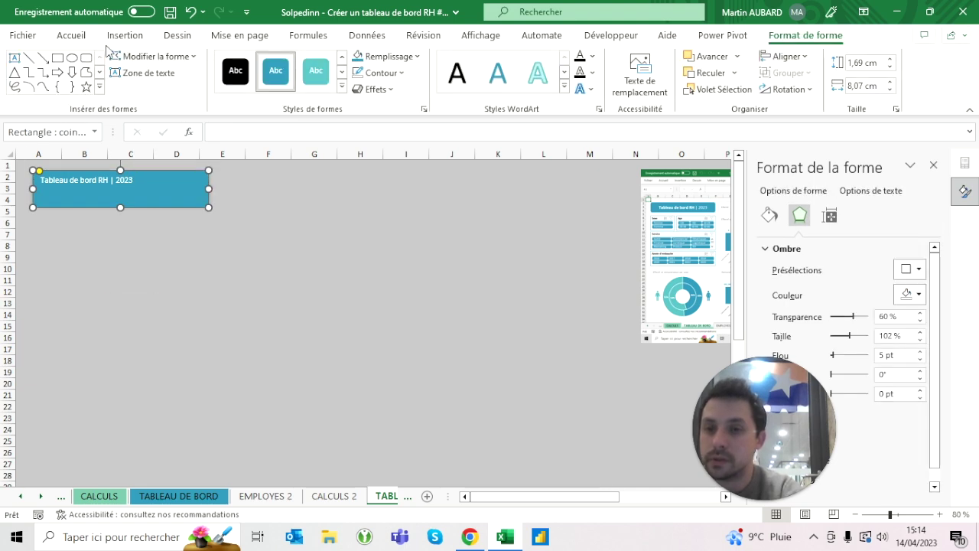
pyautogui.click(58, 39)
pyautogui.click(82, 85)
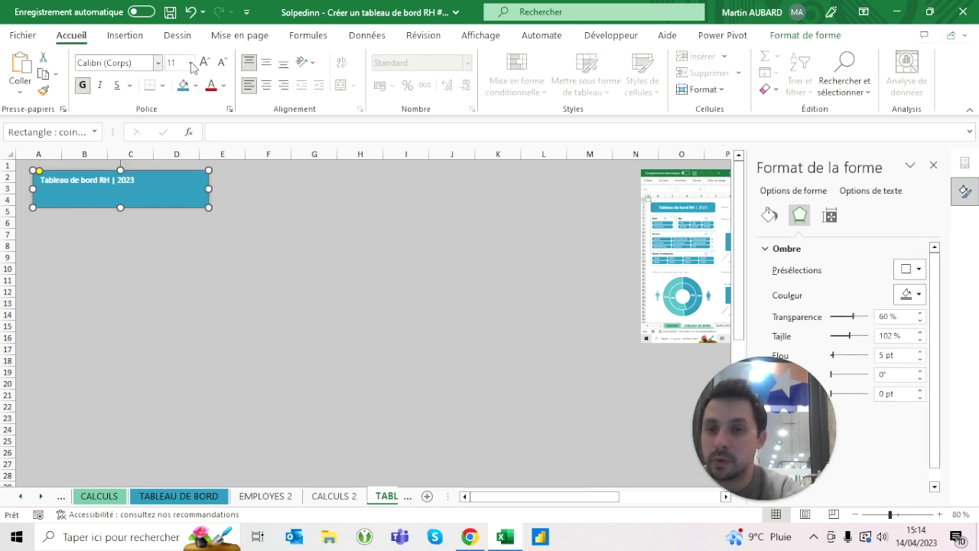
pyautogui.click(206, 63)
pyautogui.click(206, 63)
pyautogui.click(206, 63)
pyautogui.click(224, 85)
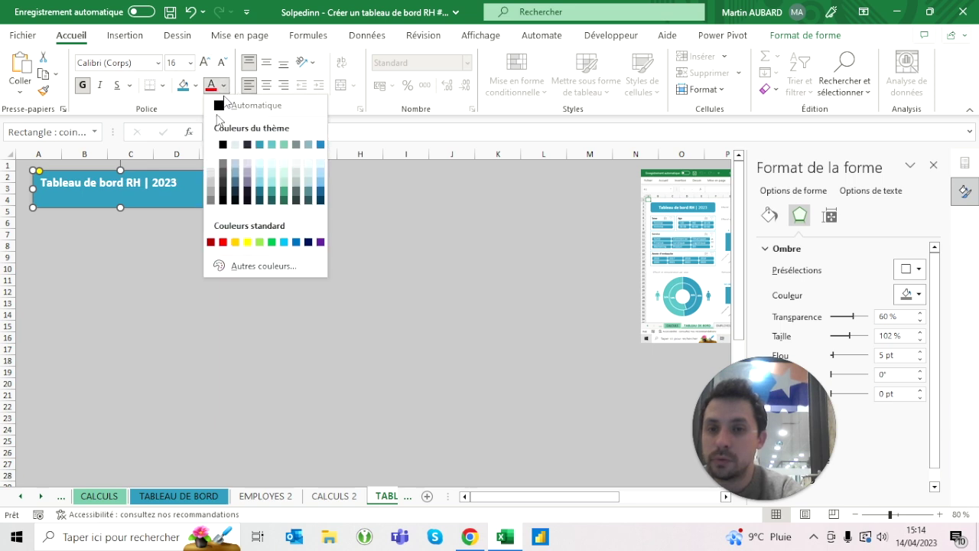
pyautogui.click(212, 145)
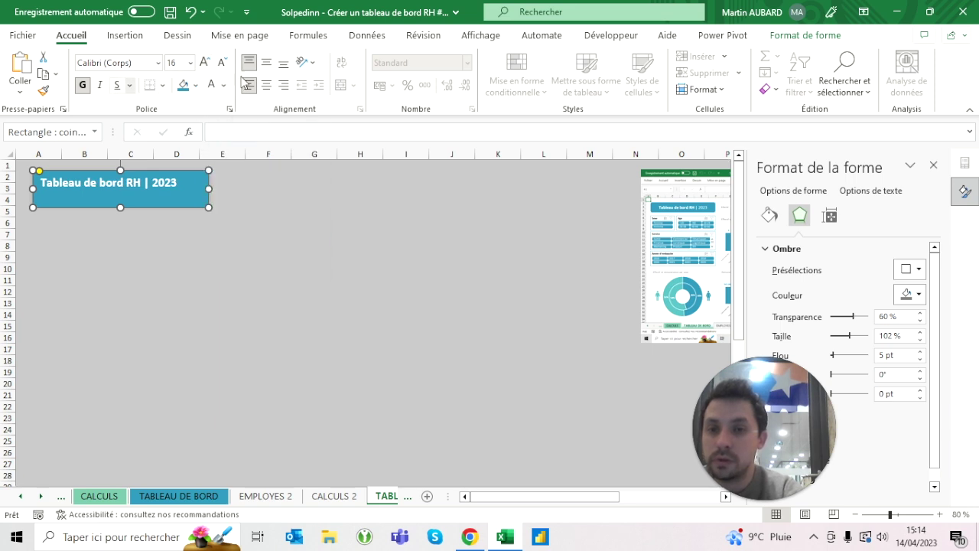
pyautogui.click(267, 85)
pyautogui.click(266, 62)
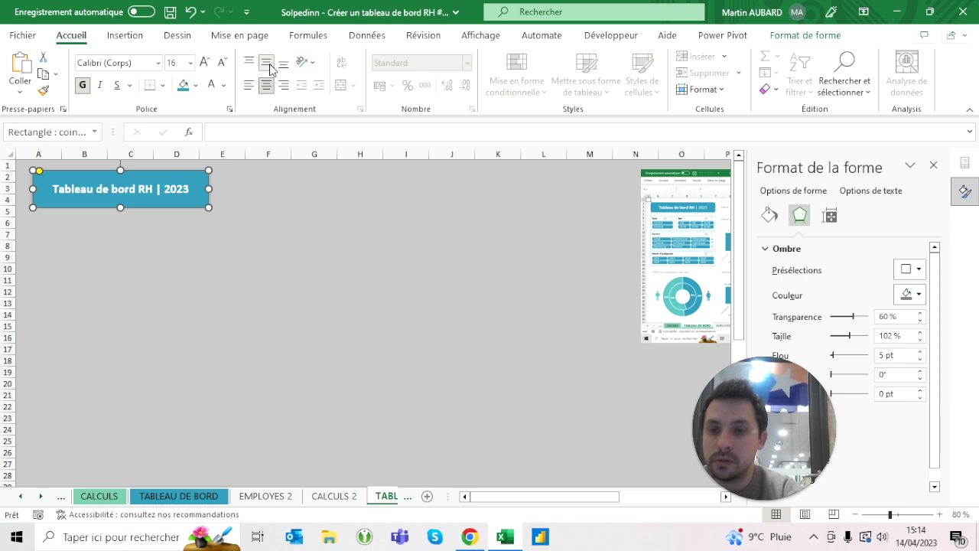
# Remove the bold from the '| 2023' part of the title.
pyautogui.click(130, 247)
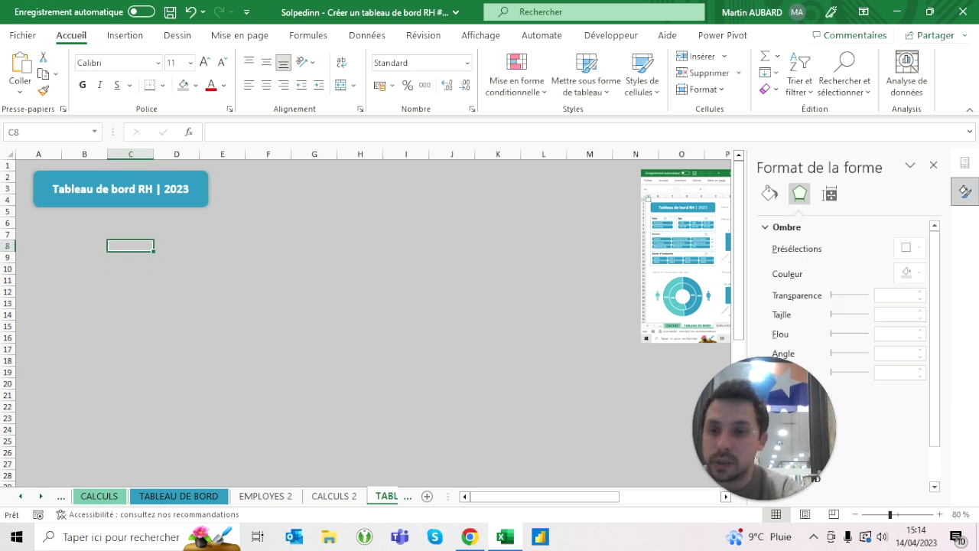
pyautogui.click(153, 199)
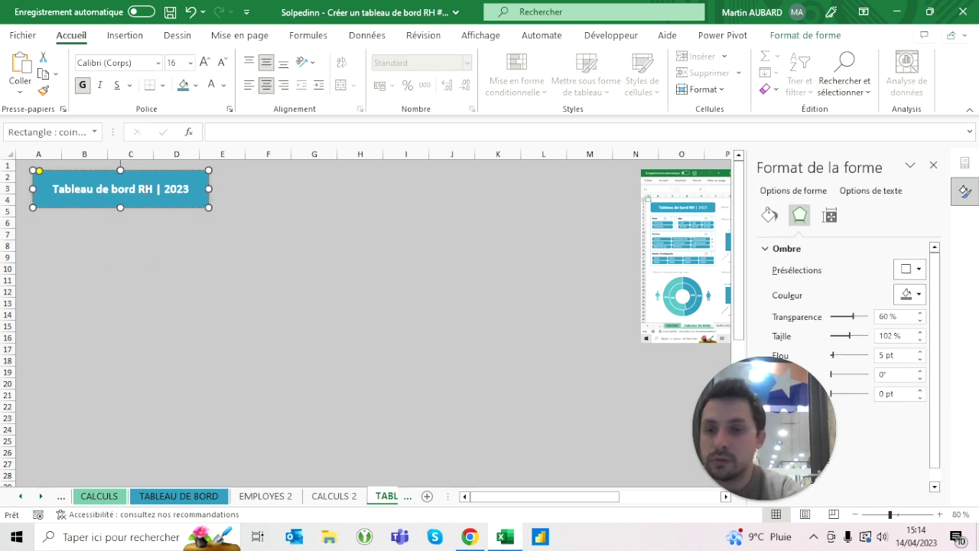
pyautogui.moveTo(191, 189); pyautogui.dragTo(152, 189)
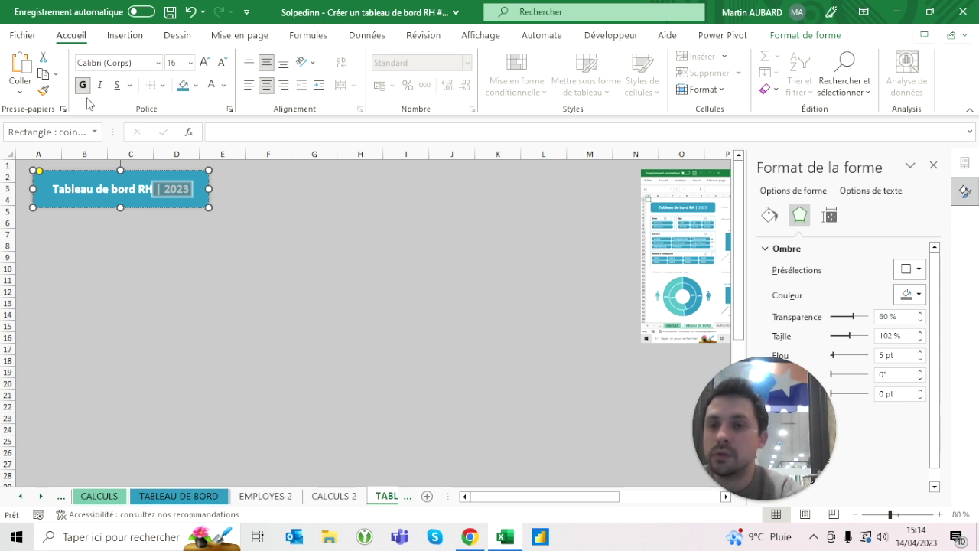
pyautogui.click(83, 85)
pyautogui.click(225, 199)
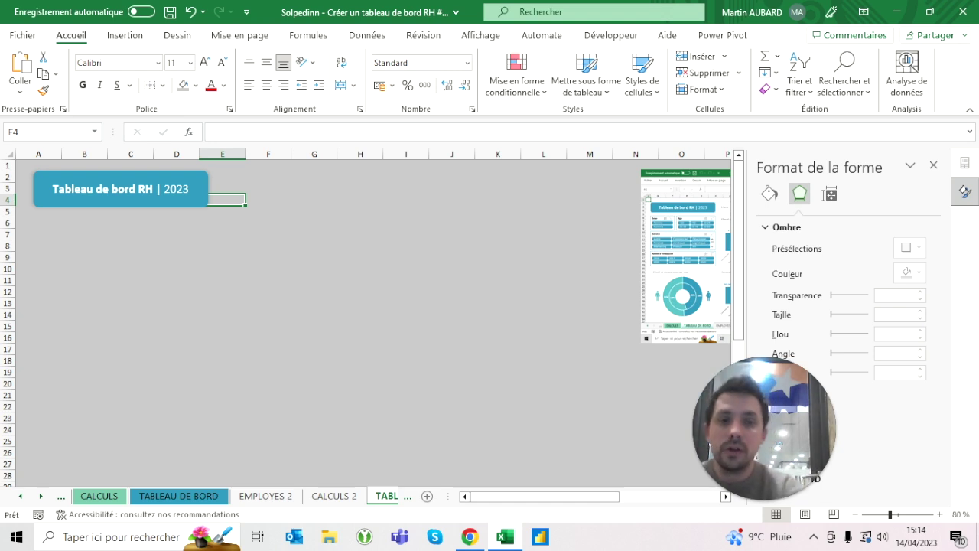
pyautogui.click(268, 291)
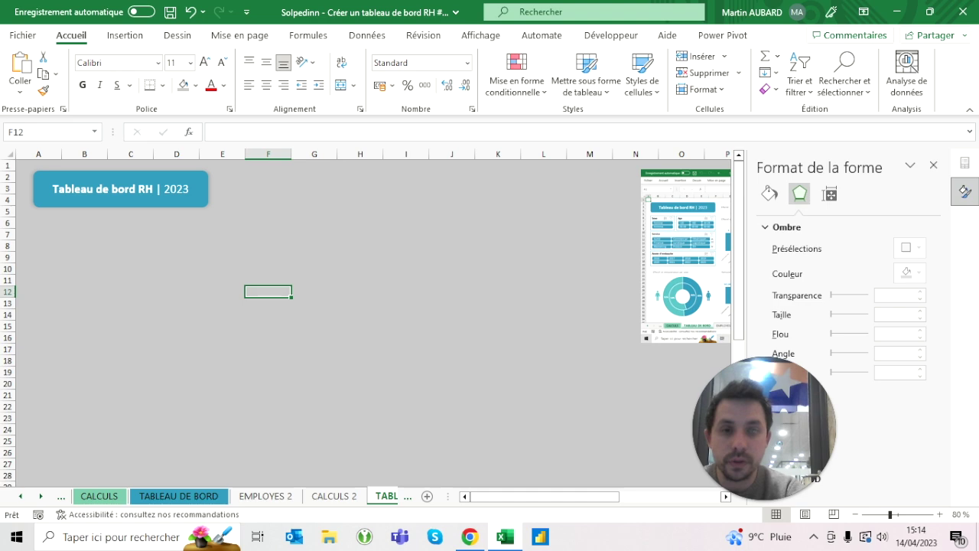
pyautogui.hscroll(2, 366, 321)
pyautogui.hscroll(-2, 366, 321)
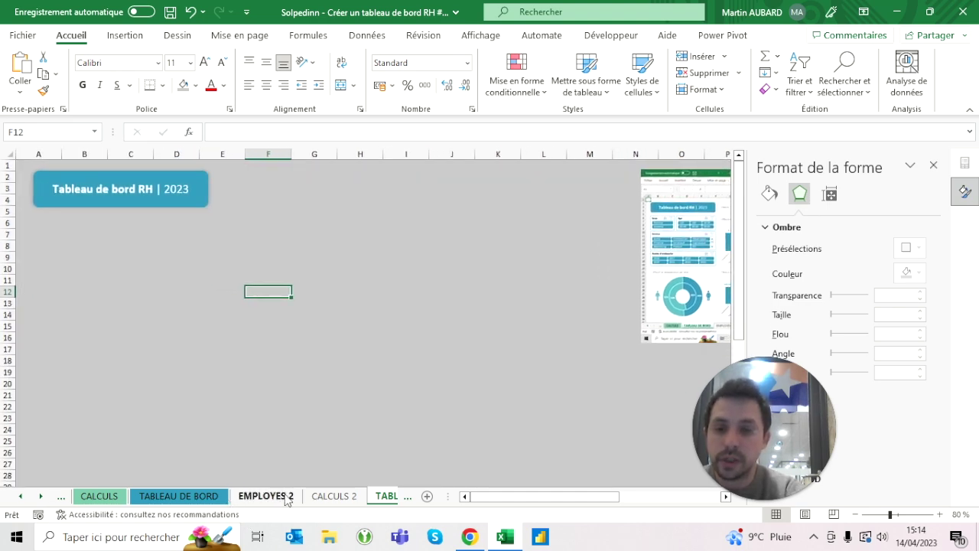
# On CALCULS 2, select the Graphique 1 Service pivot with the pivot analysis tools shown.
pyautogui.click(333, 496)
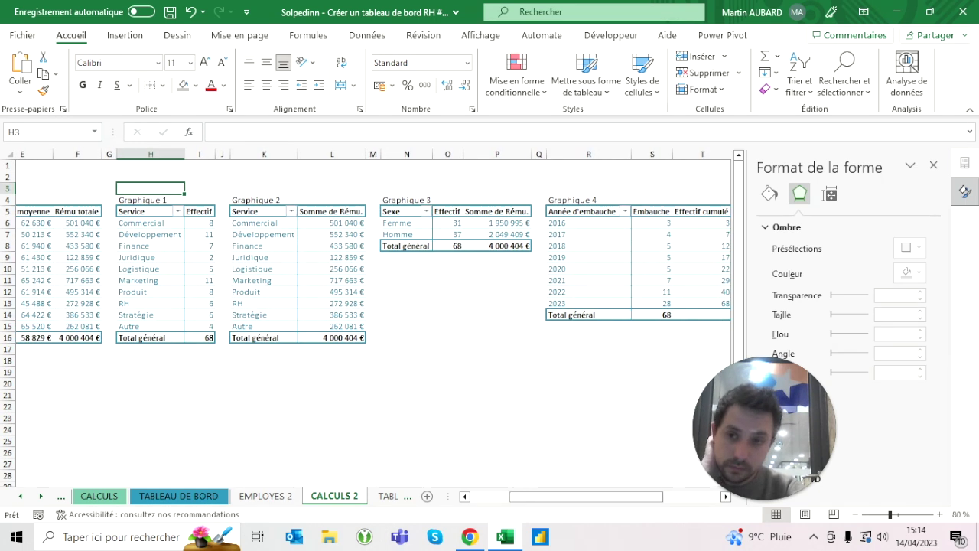
pyautogui.click(145, 257)
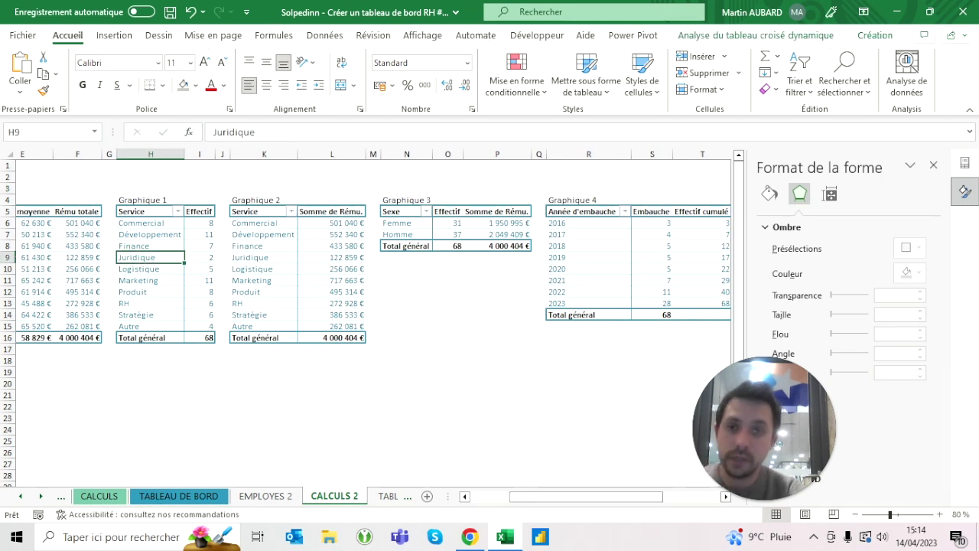
pyautogui.click(717, 36)
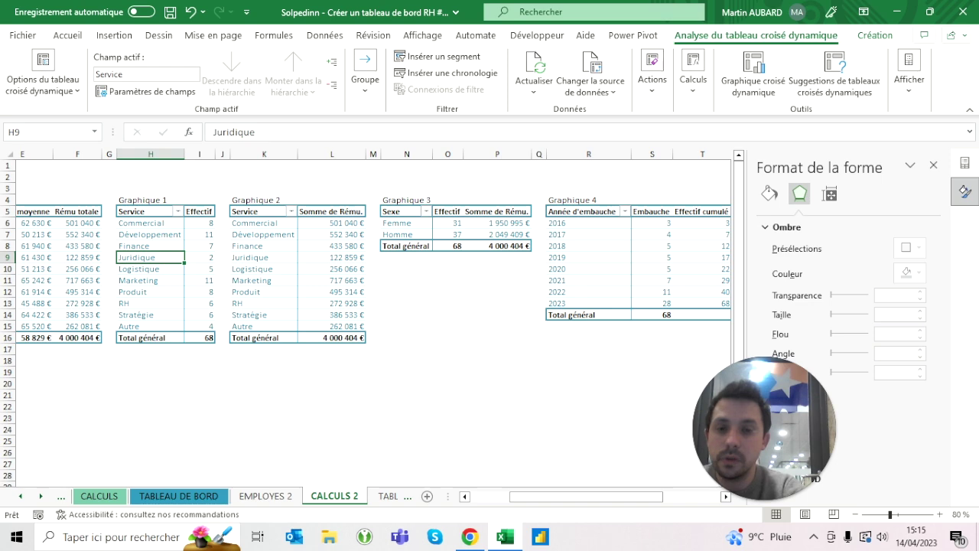
pyautogui.click(448, 314)
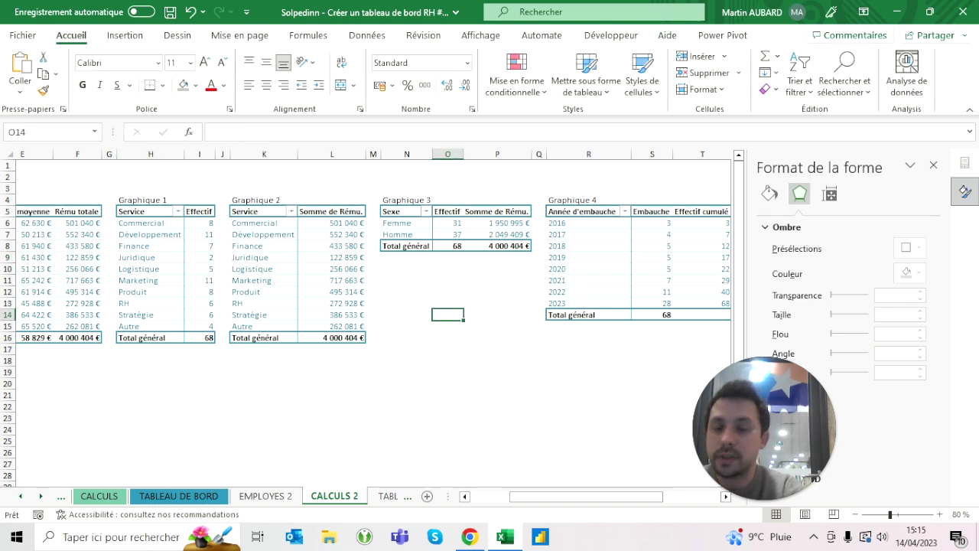
pyautogui.click(150, 268)
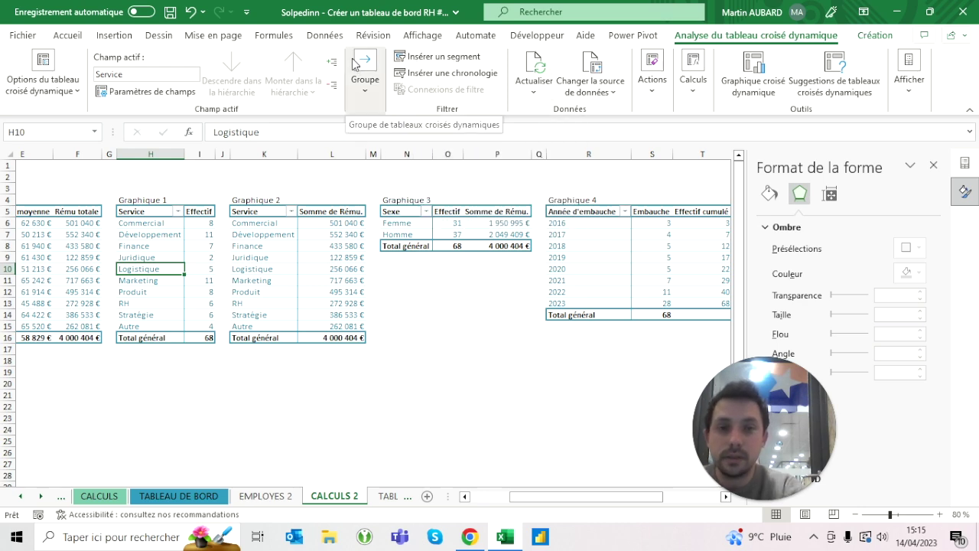
# Create a clustered column chart from Graphique 1, paste it at F7 on TABLEAU DE BORD 2, delete the original.
pyautogui.click(765, 69)
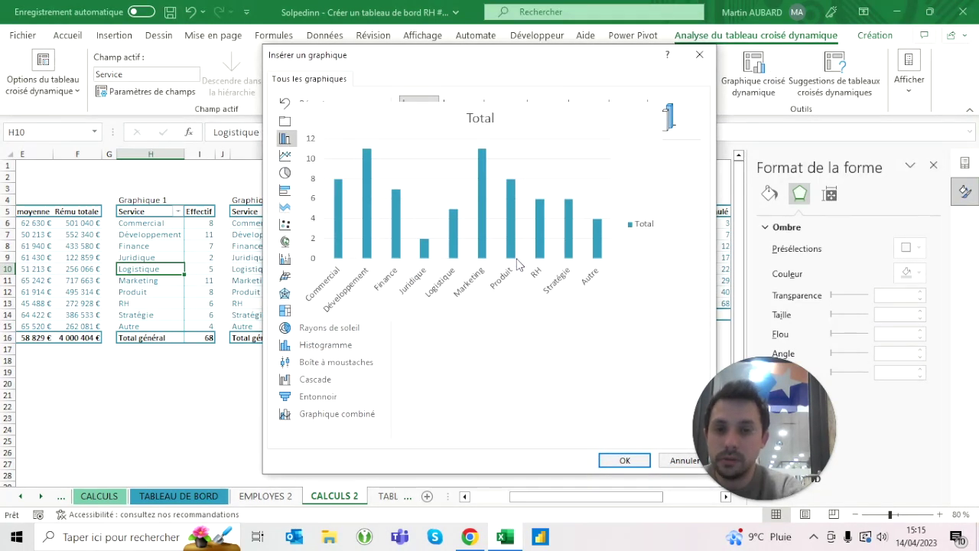
pyautogui.click(625, 459)
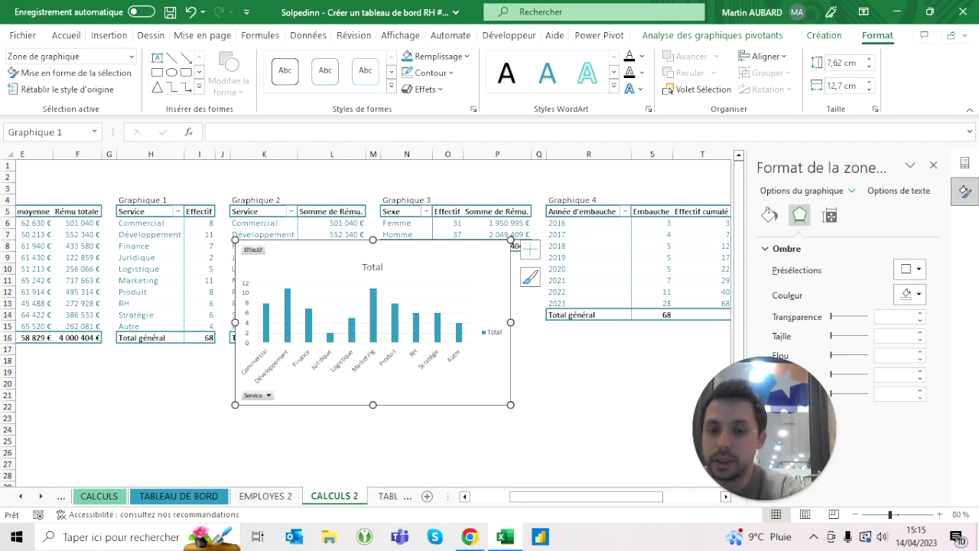
pyautogui.click(390, 496)
pyautogui.click(222, 222)
pyautogui.click(268, 234)
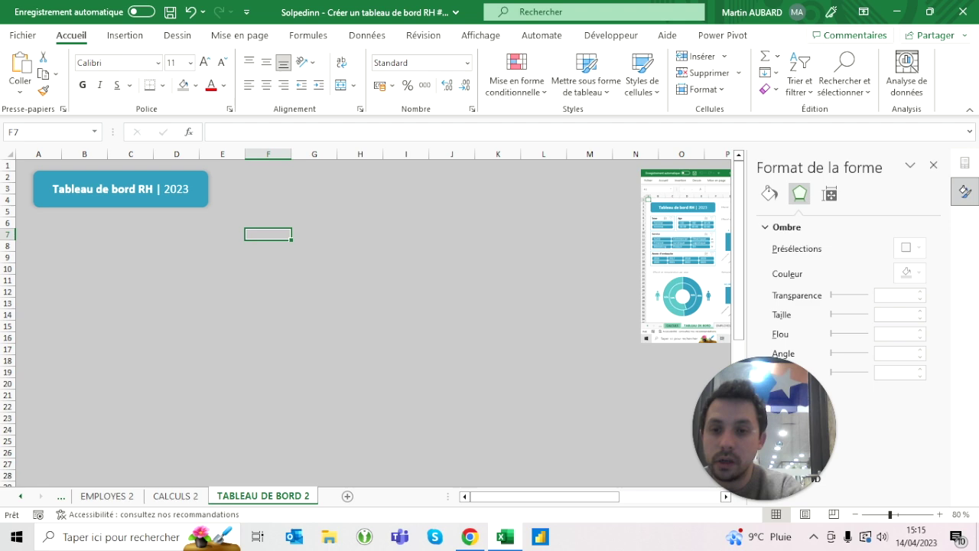
pyautogui.hotkey('ctrl', 'v')
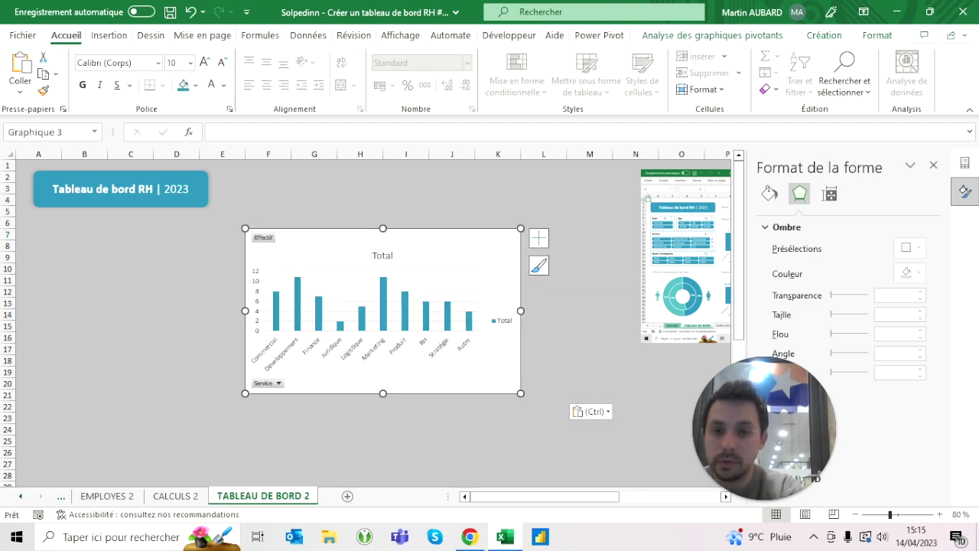
pyautogui.click(176, 268)
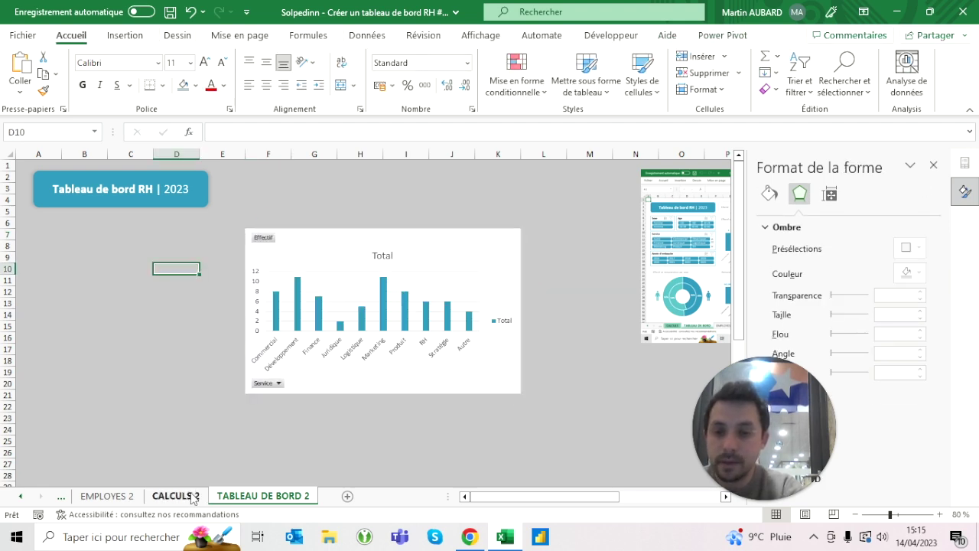
pyautogui.click(175, 495)
pyautogui.press('Delete')
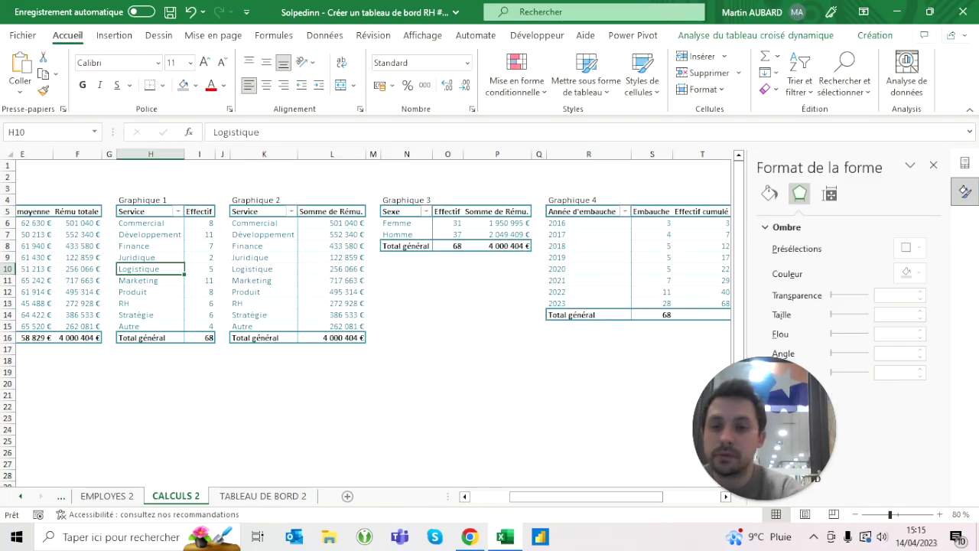
# Create a clustered column pivot chart from the Graphique 2 salary pivot.
pyautogui.click(264, 257)
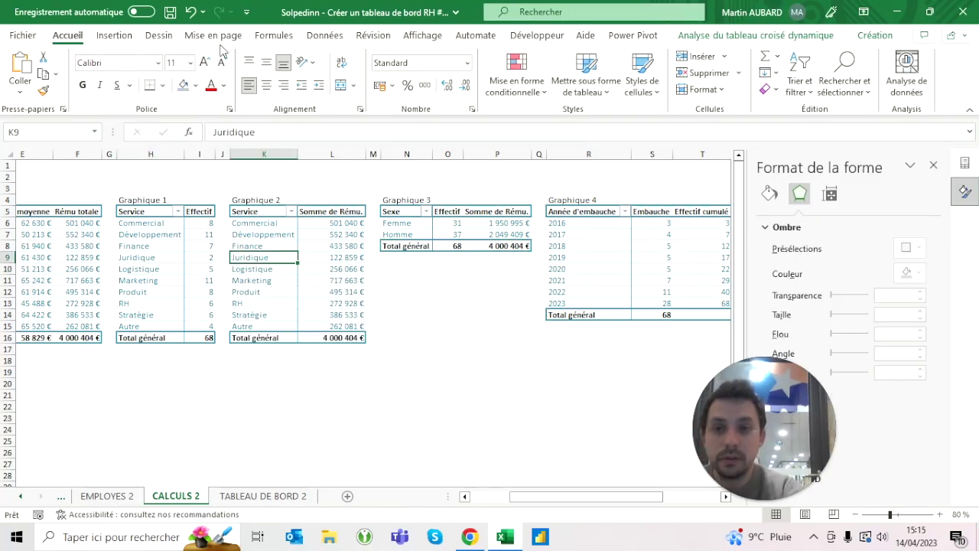
pyautogui.click(711, 35)
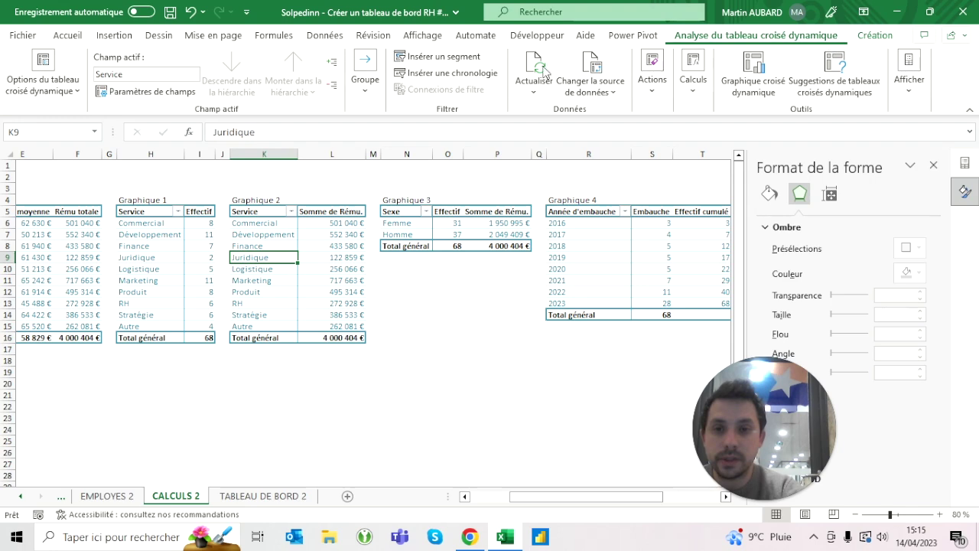
pyautogui.click(732, 86)
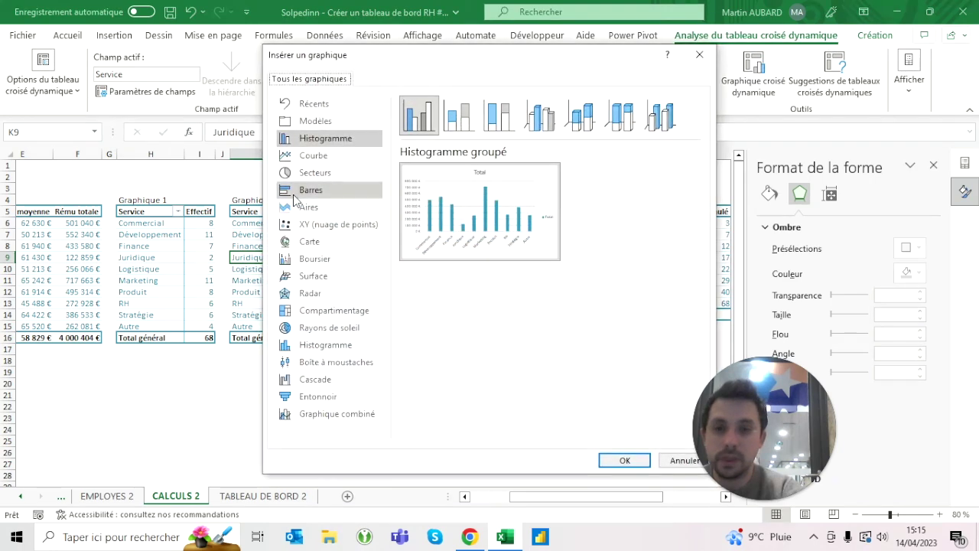
pyautogui.click(618, 460)
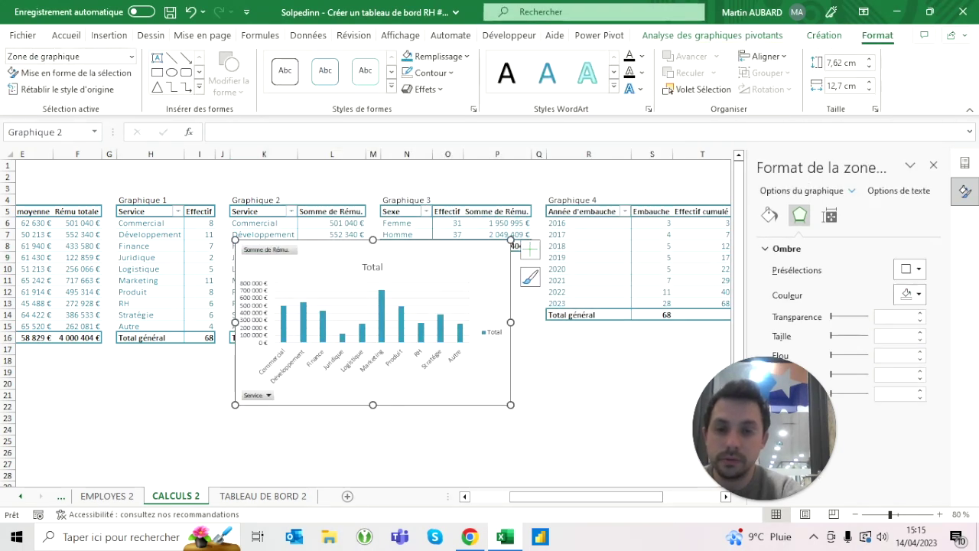
# Paste the salary chart at F22 on TABLEAU DE BORD 2 and delete the original.
pyautogui.click(263, 496)
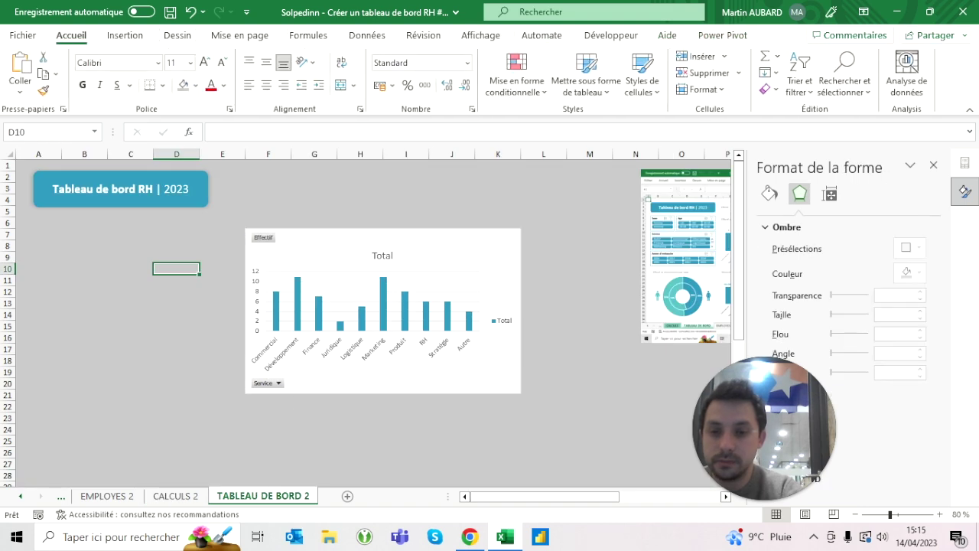
pyautogui.click(263, 405)
pyautogui.hotkey('ctrl', 'v')
pyautogui.click(176, 496)
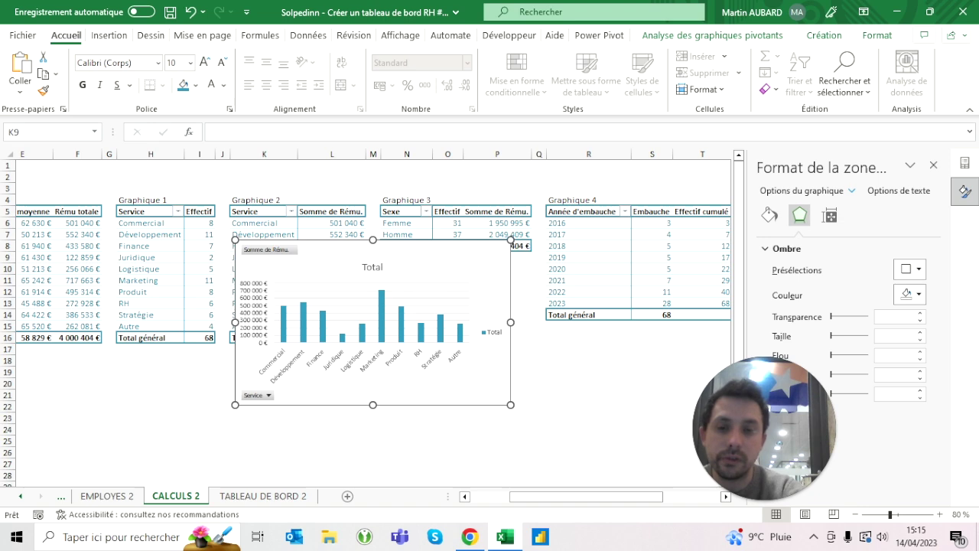
pyautogui.press('Delete')
pyautogui.click(262, 495)
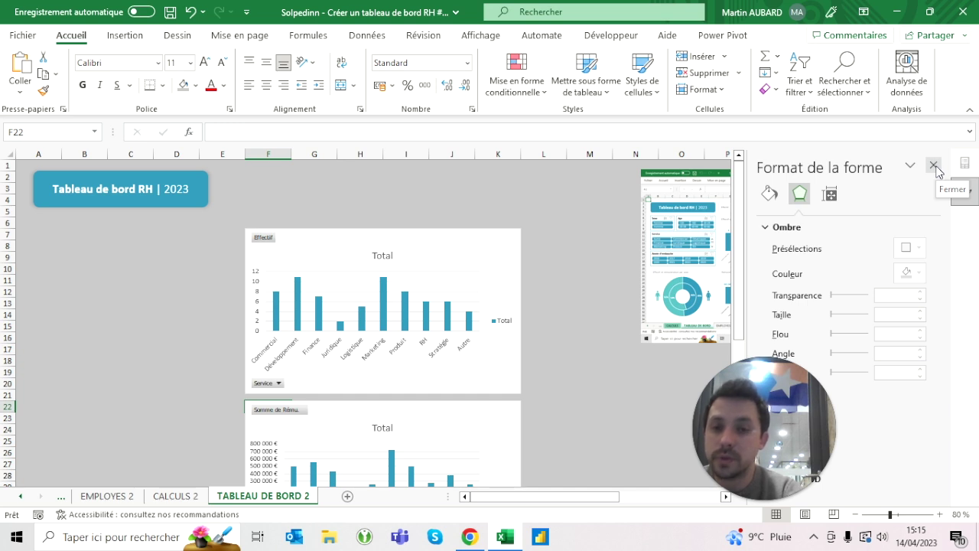
pyautogui.hscroll(5, 375, 317)
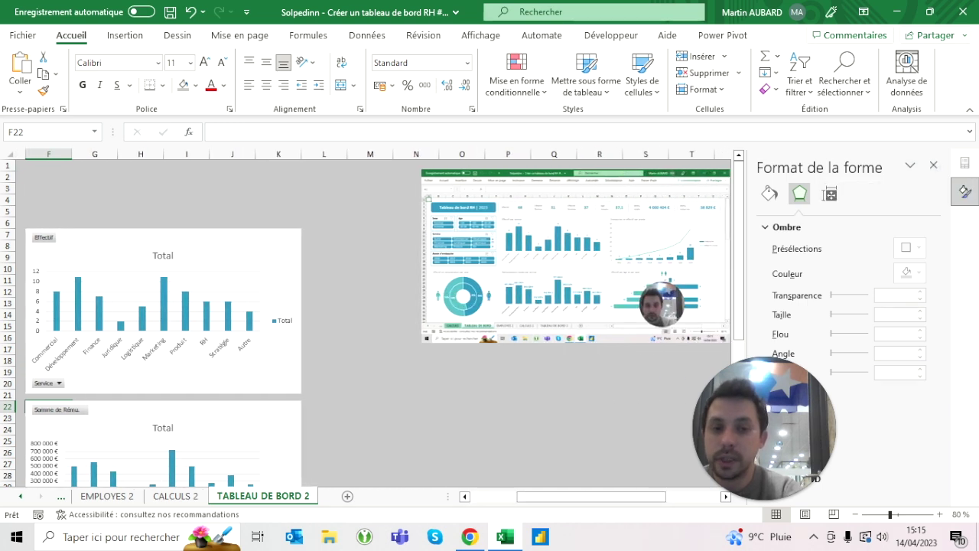
pyautogui.hscroll(-5, 375, 318)
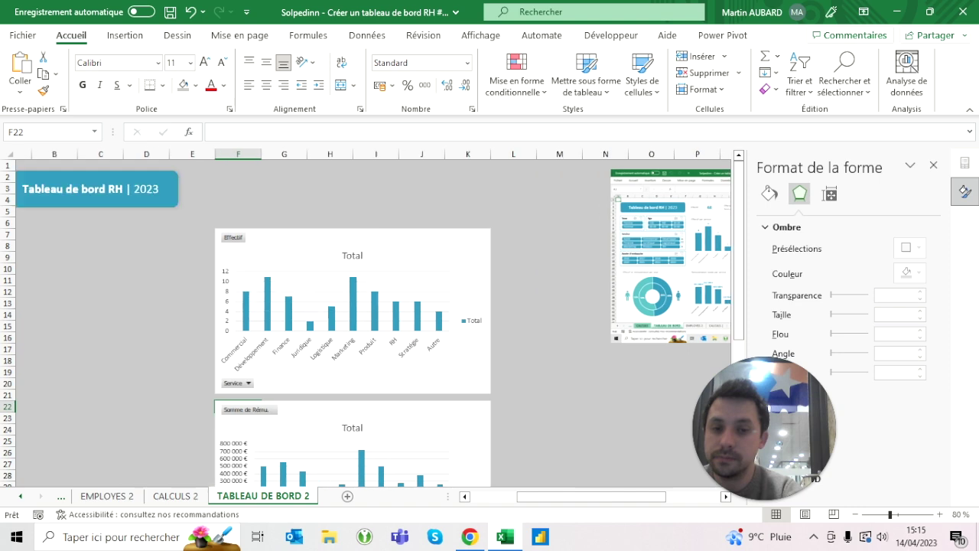
pyautogui.click(198, 496)
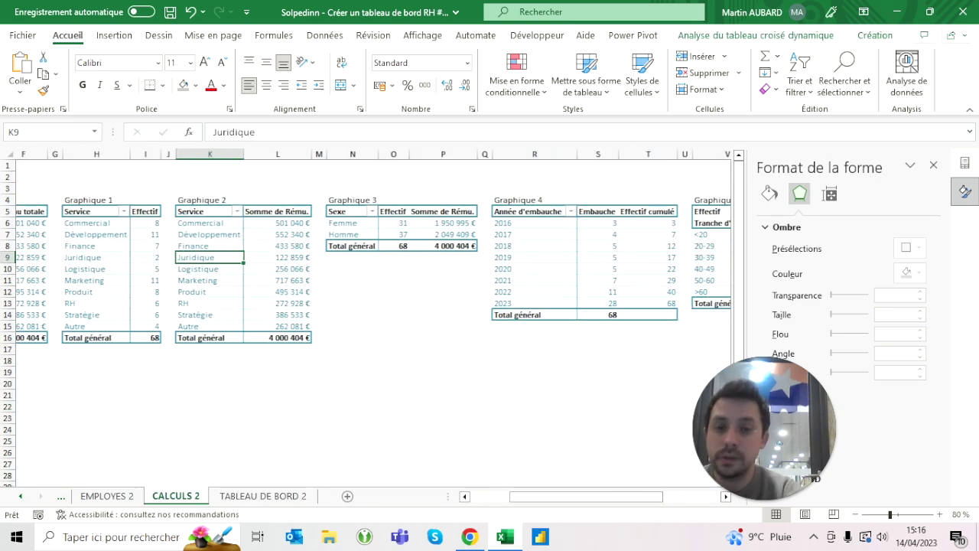
# Create a doughnut pivot chart from the Graphique 3 Sexe pivot.
pyautogui.hscroll(2, 375, 253)
pyautogui.click(333, 234)
pyautogui.click(263, 496)
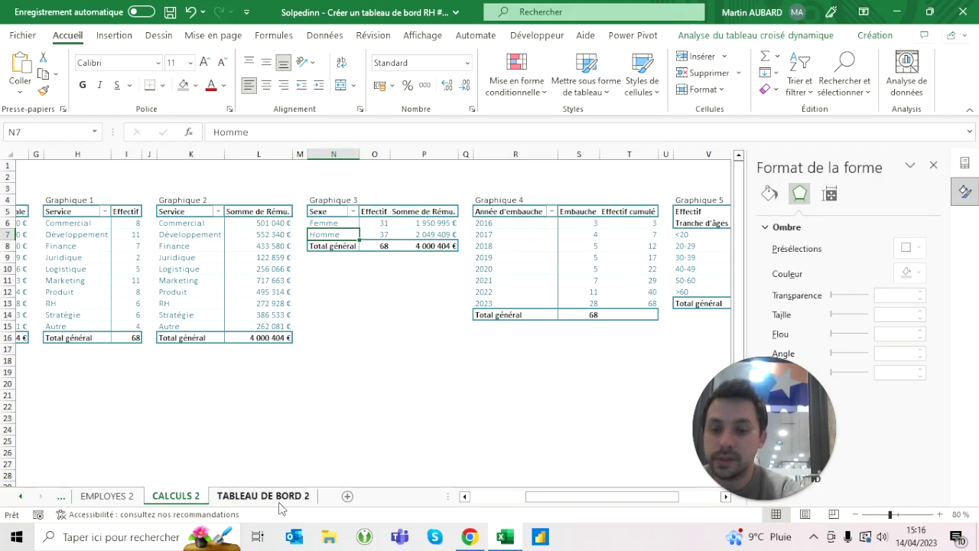
pyautogui.hscroll(3, 429, 323)
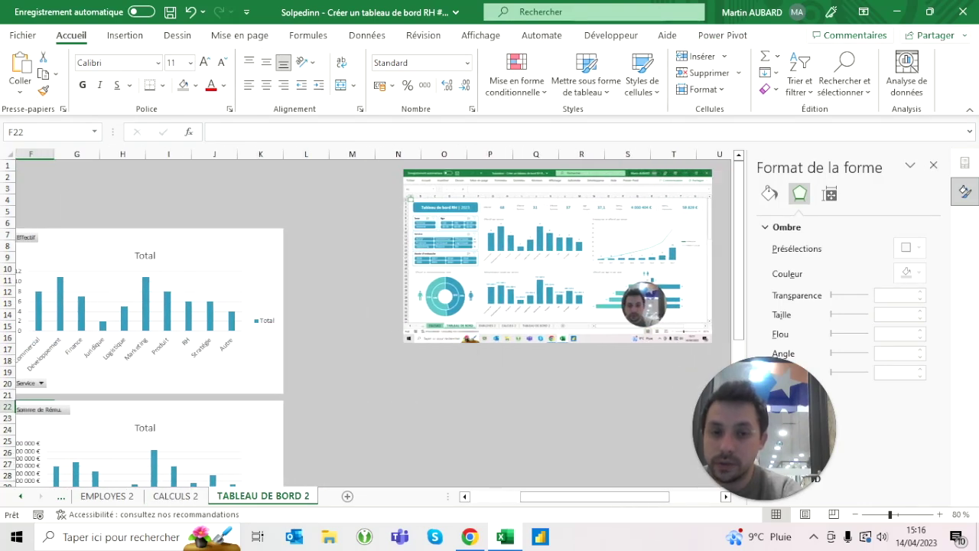
pyautogui.hscroll(-3, 262, 428)
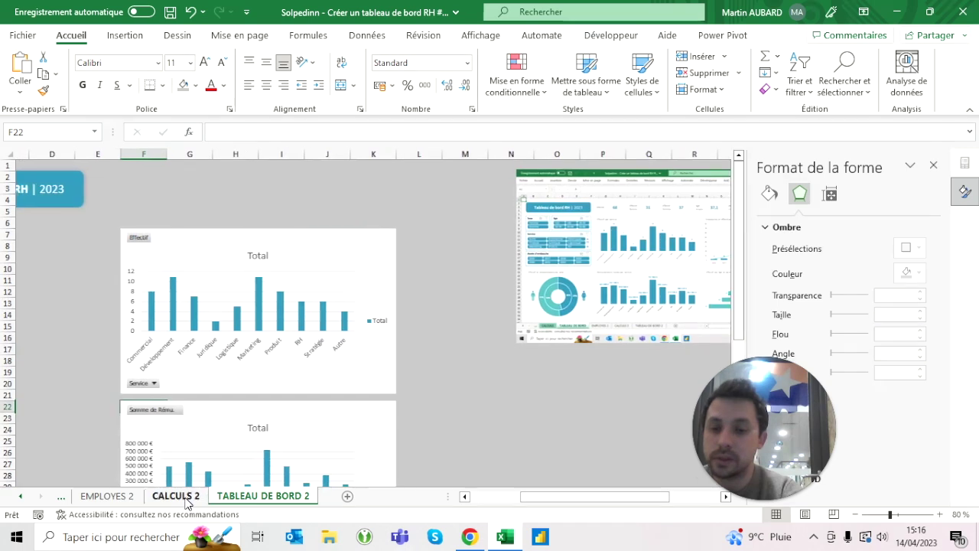
pyautogui.click(175, 496)
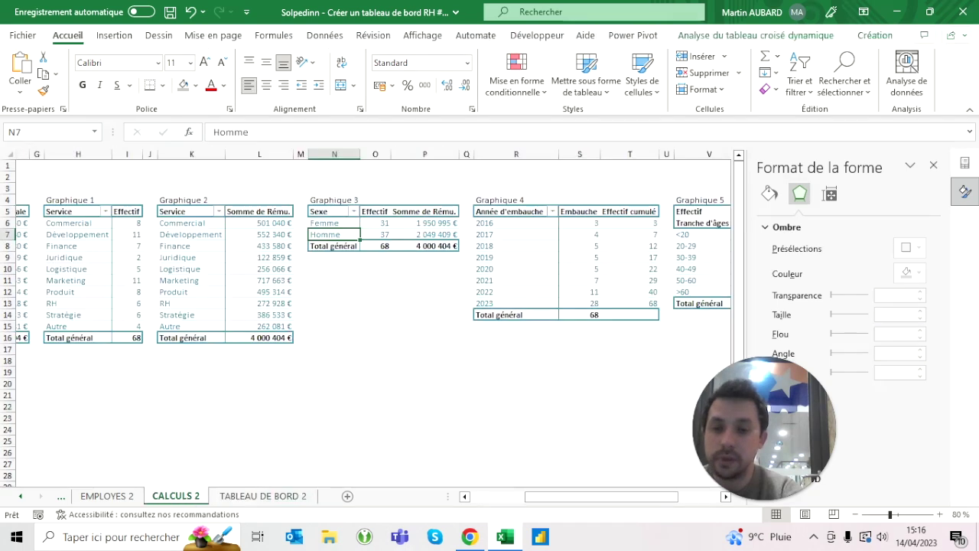
pyautogui.click(734, 35)
pyautogui.click(753, 76)
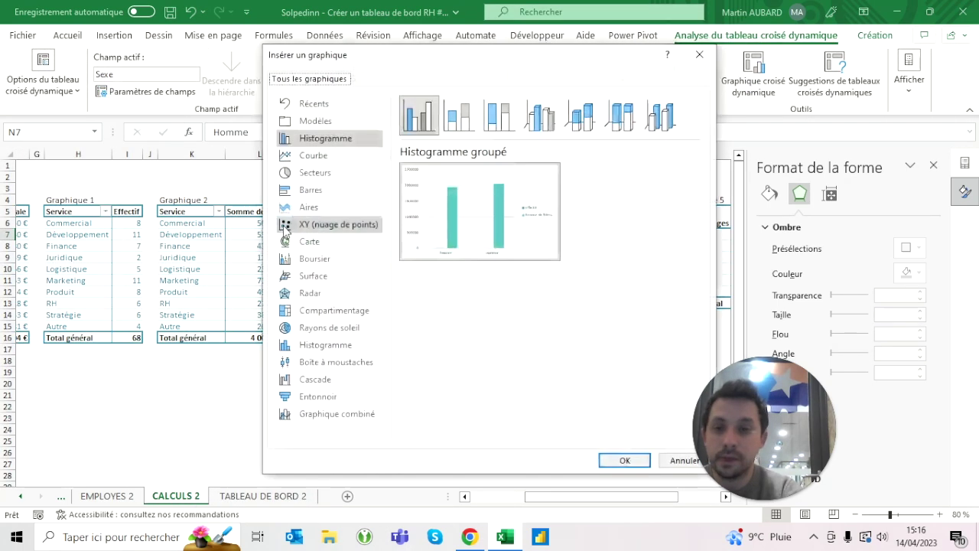
pyautogui.click(303, 175)
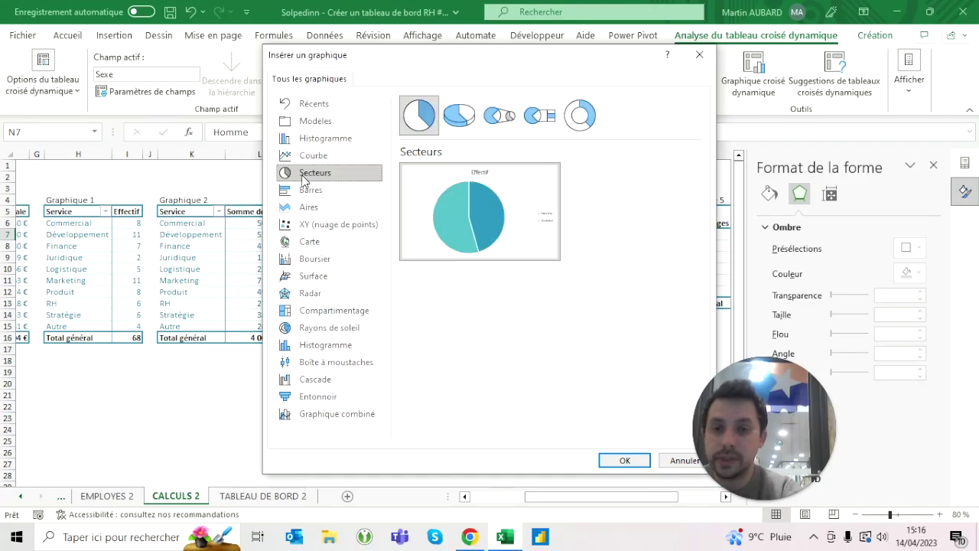
pyautogui.click(580, 114)
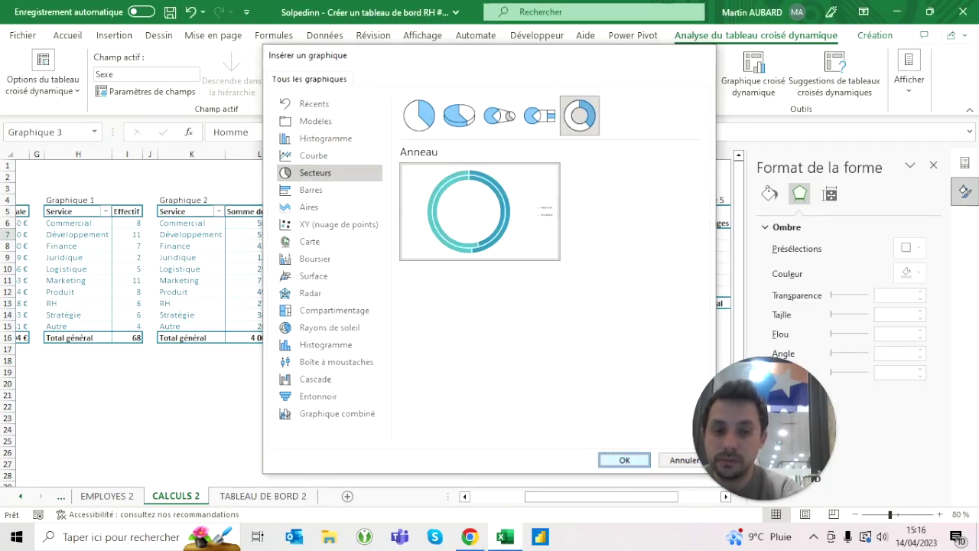
pyautogui.click(624, 459)
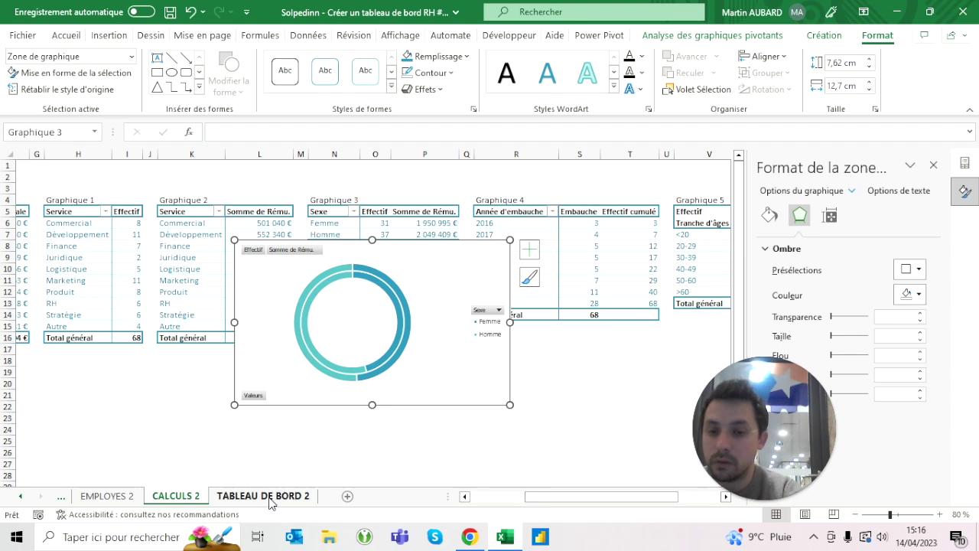
# Paste the doughnut chart on TABLEAU DE BORD 2 and delete the original from CALCULS 2.
pyautogui.click(263, 496)
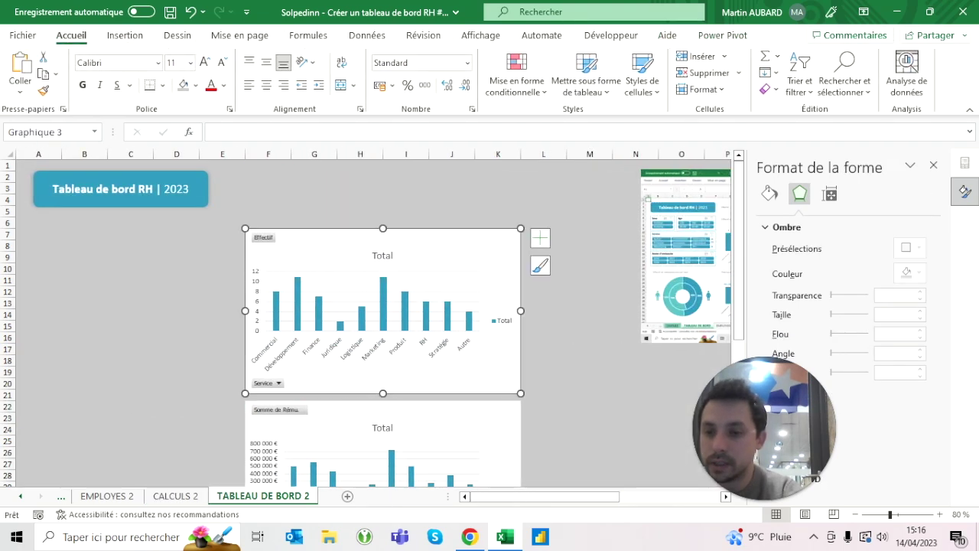
pyautogui.hotkey('ctrl', 'v')
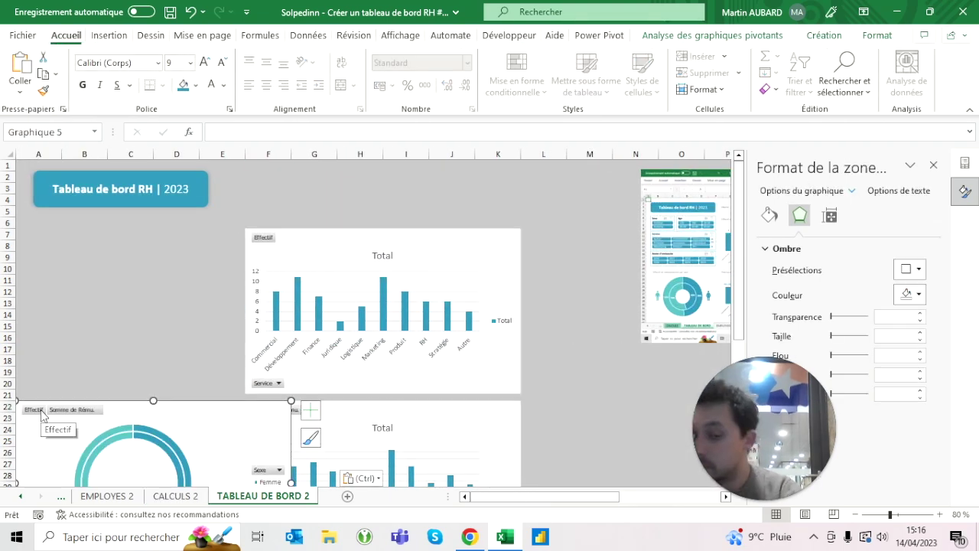
pyautogui.scroll(-2, 291, 417)
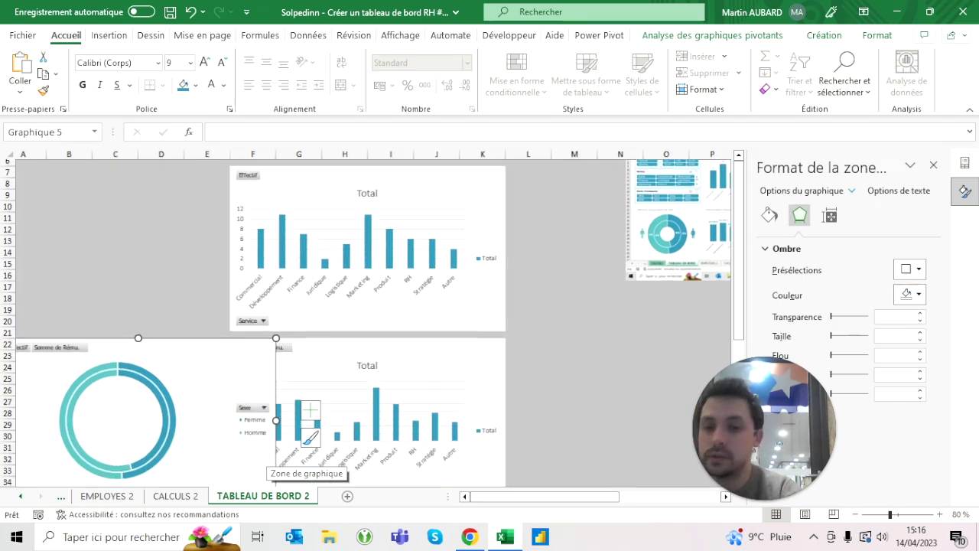
pyautogui.scroll(2, 291, 417)
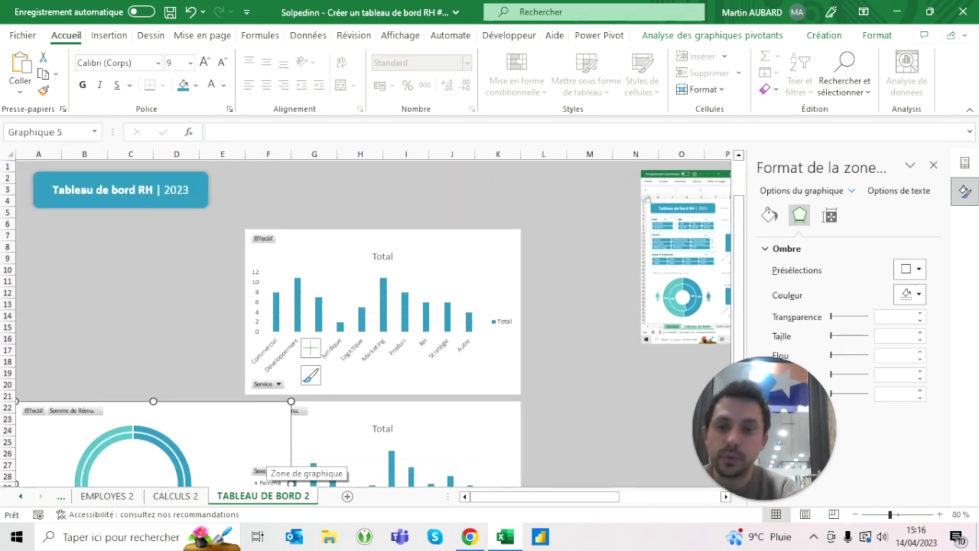
pyautogui.click(175, 496)
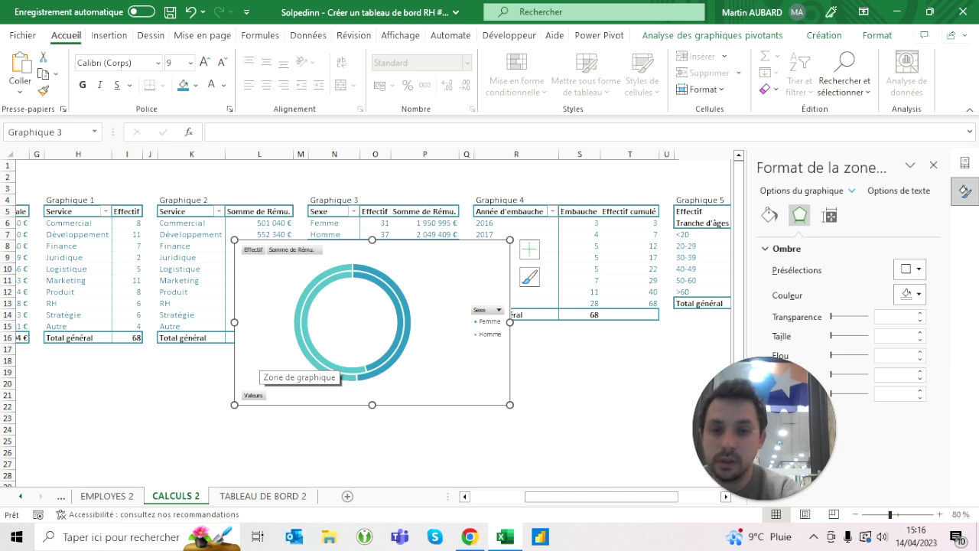
pyautogui.press('Delete')
pyautogui.hscroll(3, 375, 326)
pyautogui.hscroll(2, 375, 327)
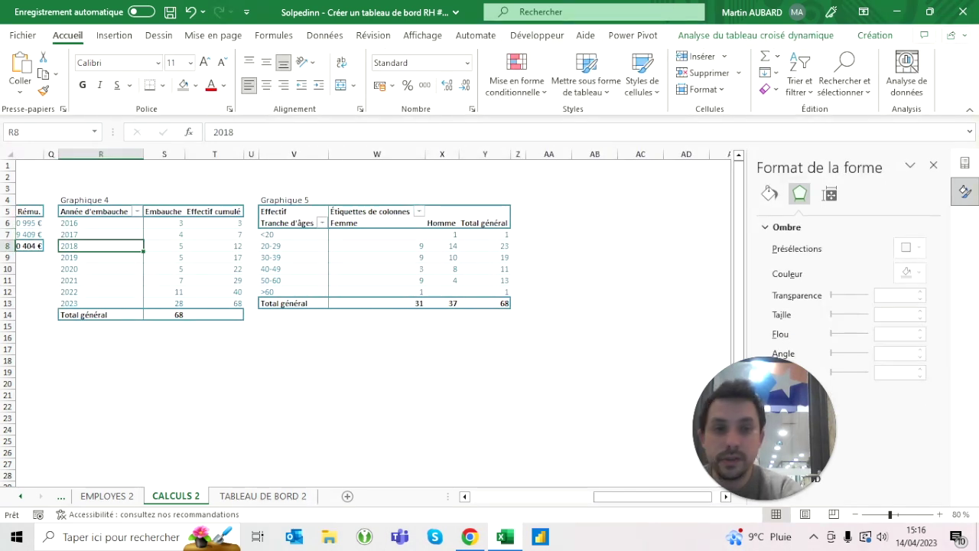
# Create a clustered column pivot chart from the hires-by-year pivot.
pyautogui.click(796, 35)
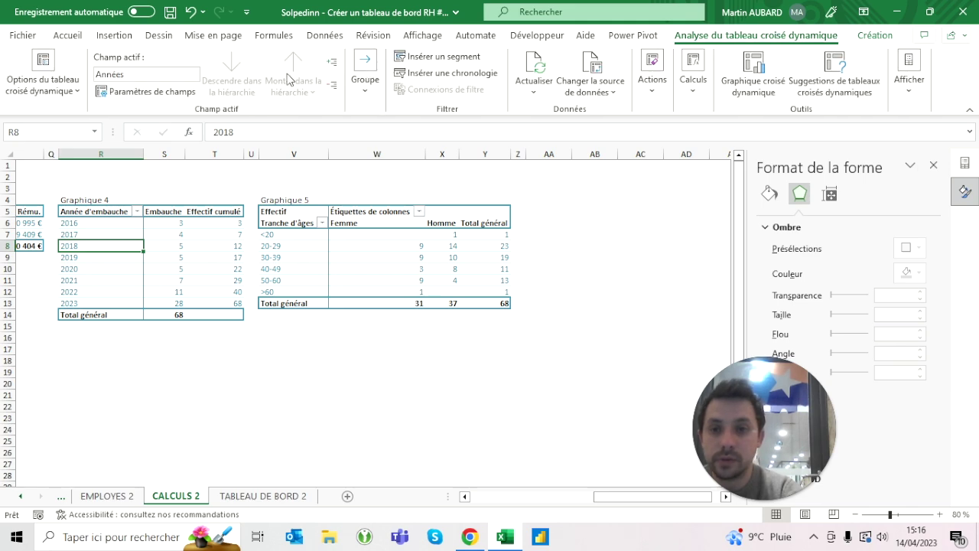
pyautogui.click(269, 496)
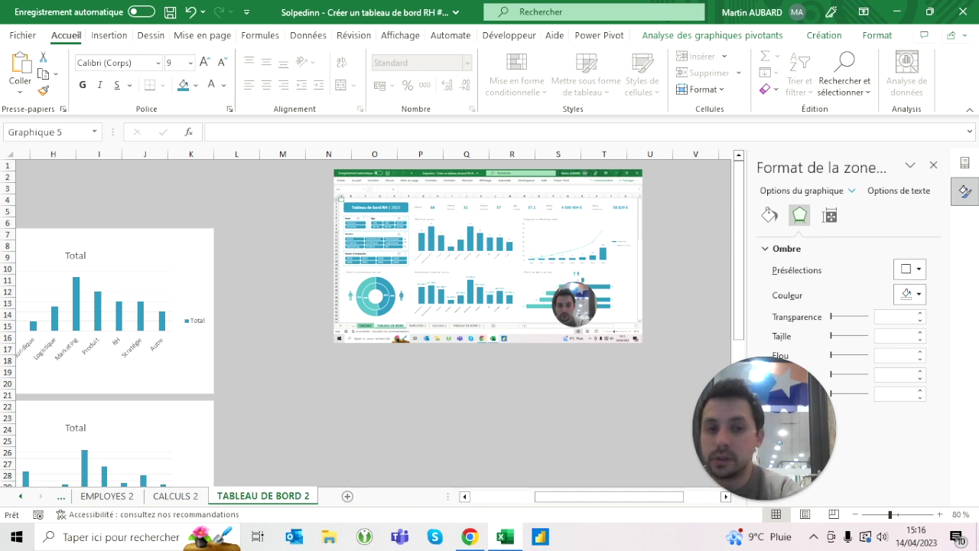
pyautogui.hscroll(-5, 362, 319)
pyautogui.click(175, 496)
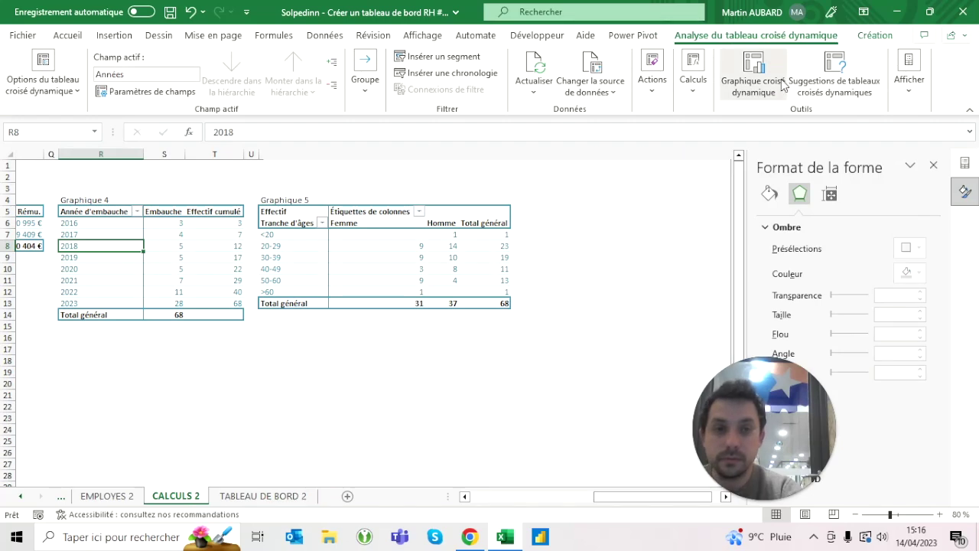
pyautogui.click(753, 83)
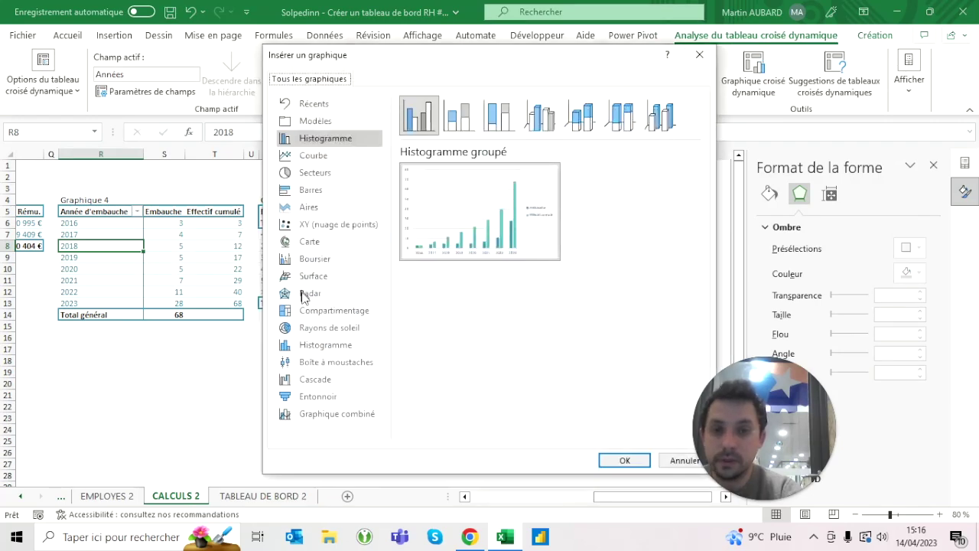
pyautogui.click(624, 460)
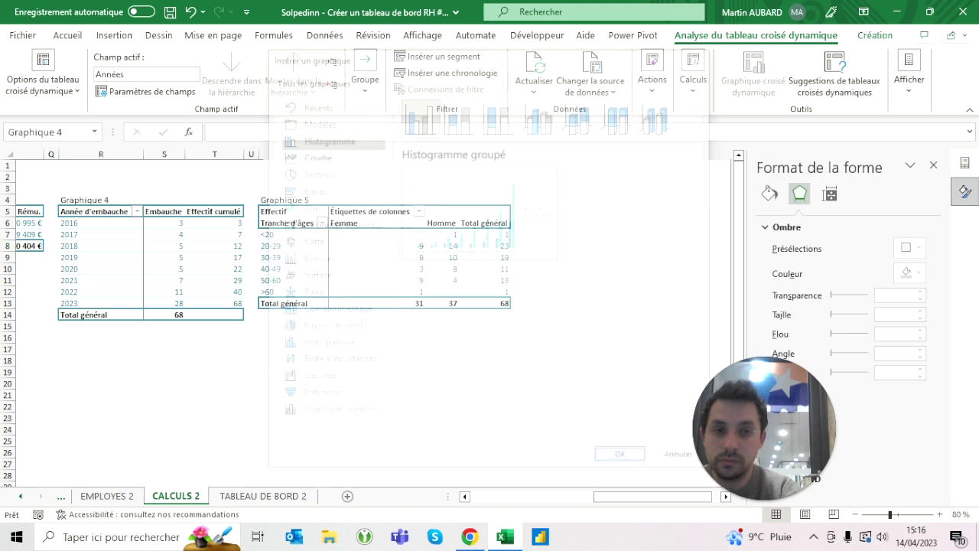
# Place the hires chart on TABLEAU DE BORD 2 and delete the original from CALCULS 2.
pyautogui.click(292, 494)
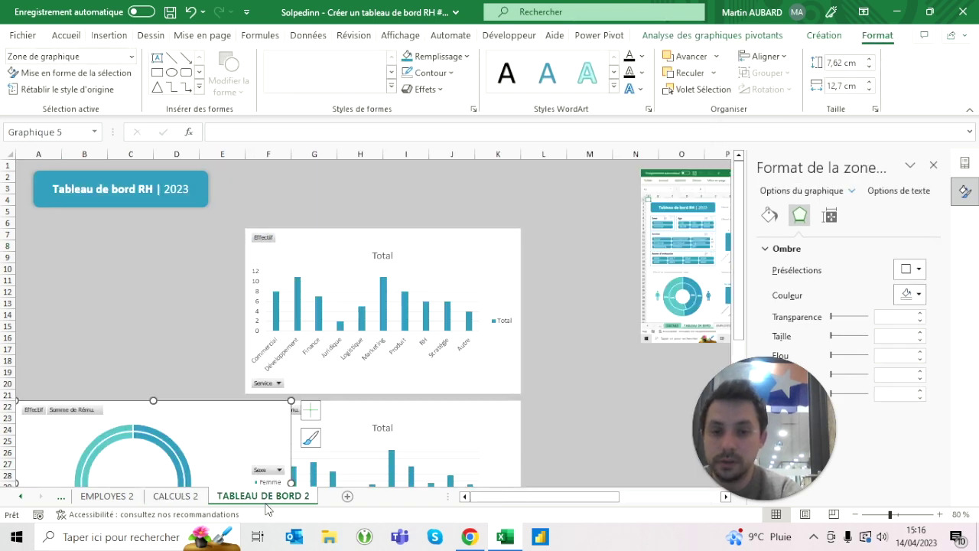
pyautogui.click(543, 234)
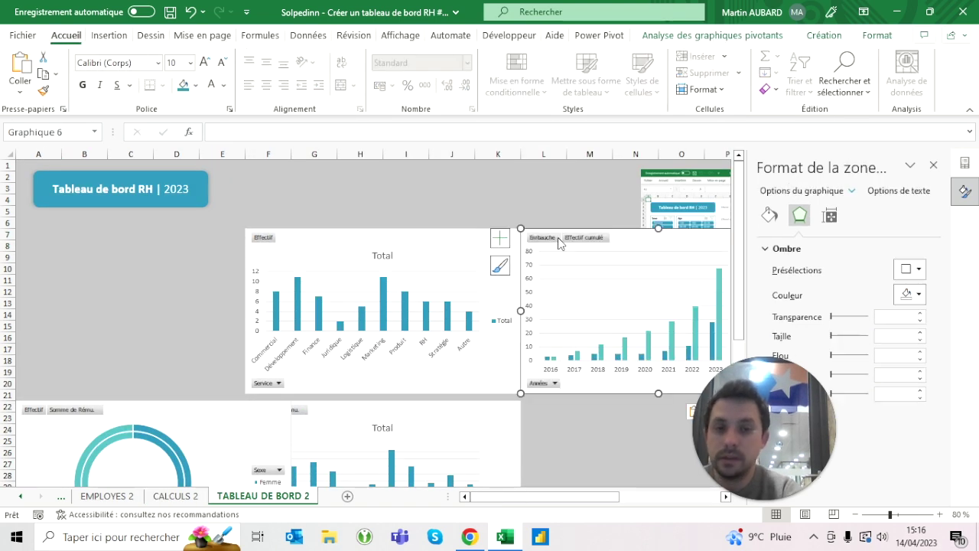
pyautogui.press('Escape')
pyautogui.click(175, 495)
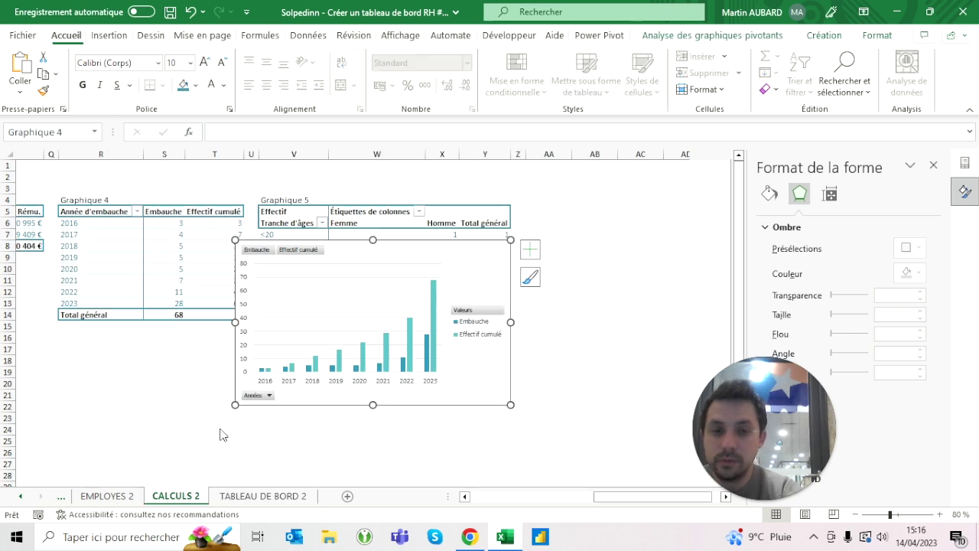
pyautogui.press('Delete')
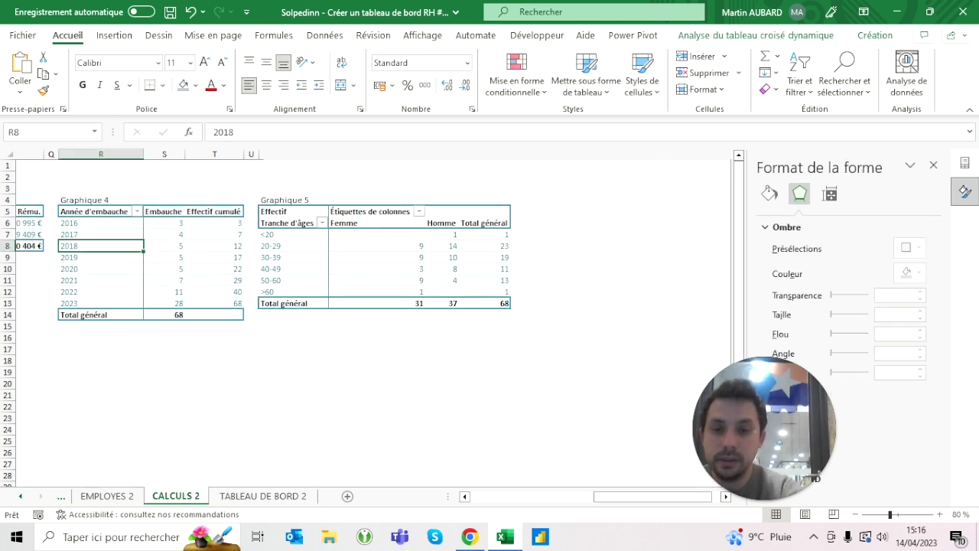
# Start a pivot chart from the age-and-sex pivot table.
pyautogui.click(390, 257)
pyautogui.click(795, 35)
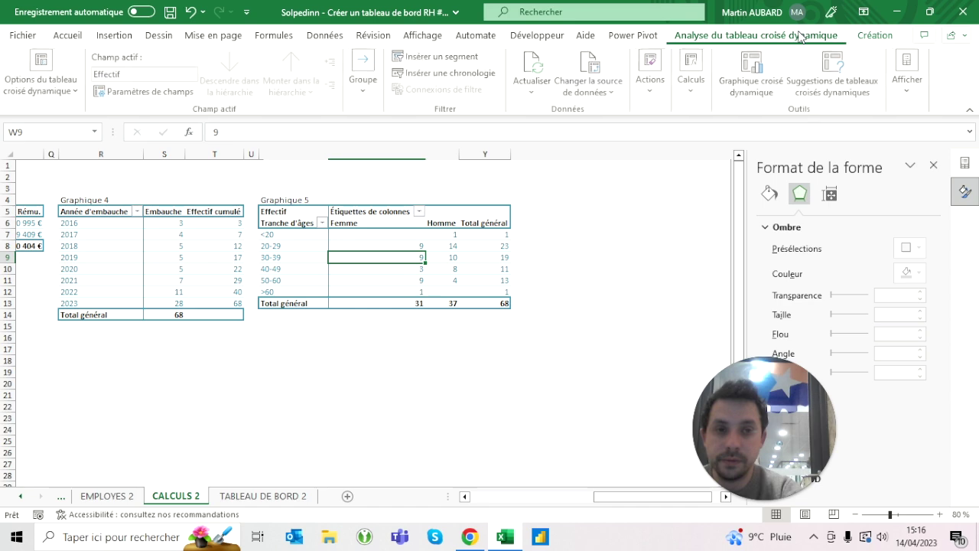
pyautogui.click(749, 82)
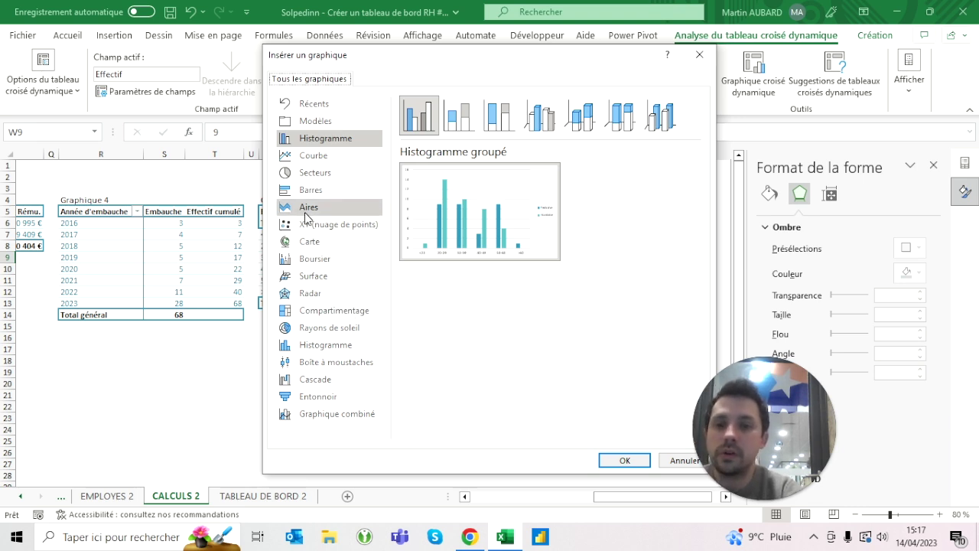
# Insert a Barres groupées (clustered bar) chart for the age band and sex pivot.
pyautogui.click(318, 192)
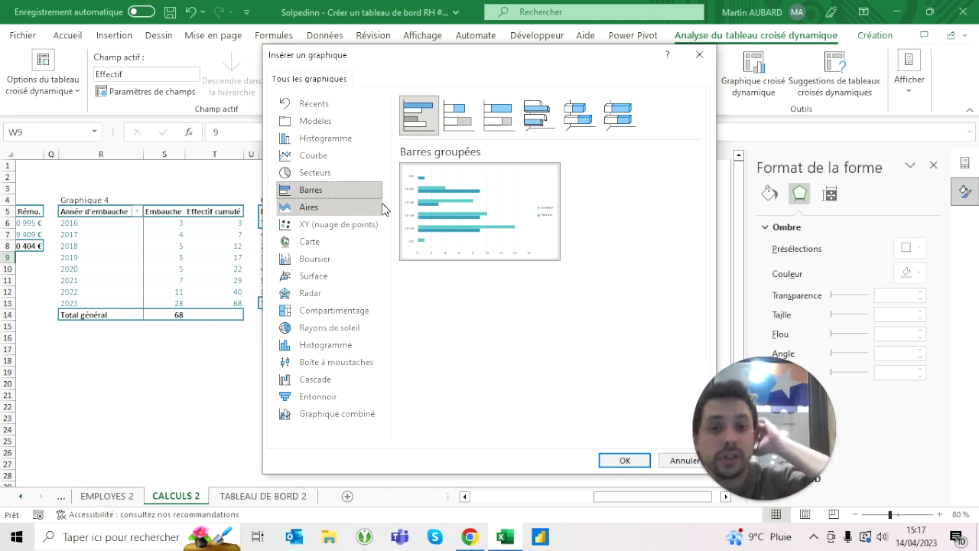
pyautogui.moveTo(419, 115)
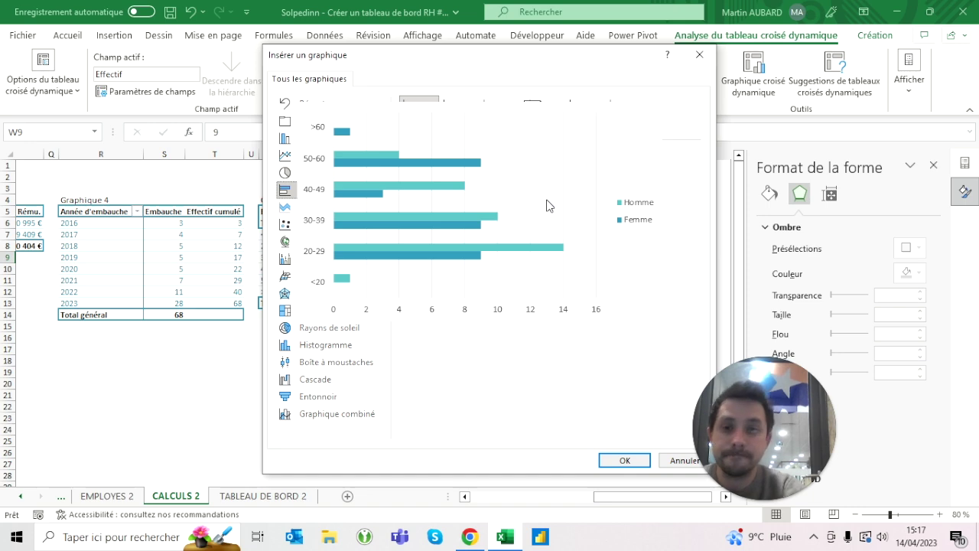
pyautogui.click(625, 460)
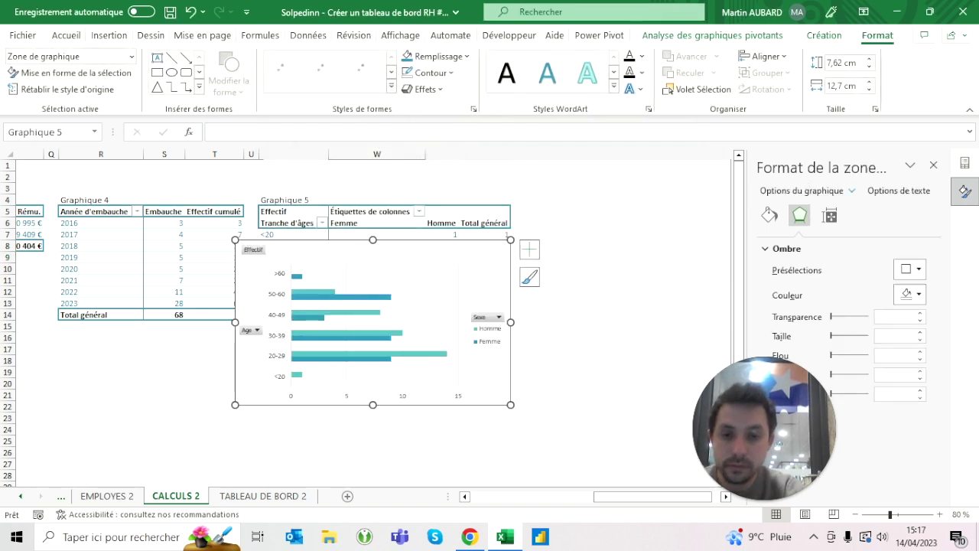
# Paste the age-and-sex bar chart on TABLEAU DE BORD 2 and remove the original from CALCULS 2.
pyautogui.click(263, 495)
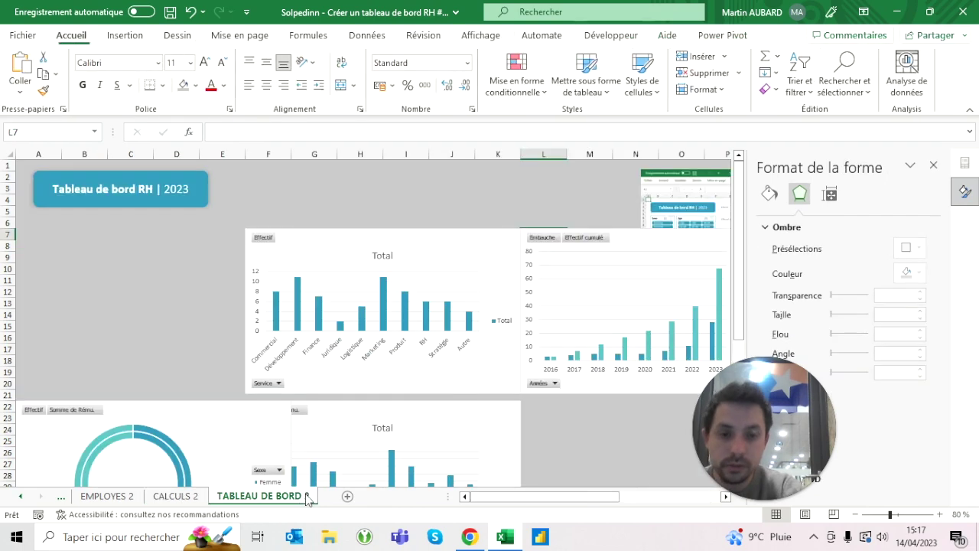
pyautogui.hotkey('ctrl', 'v')
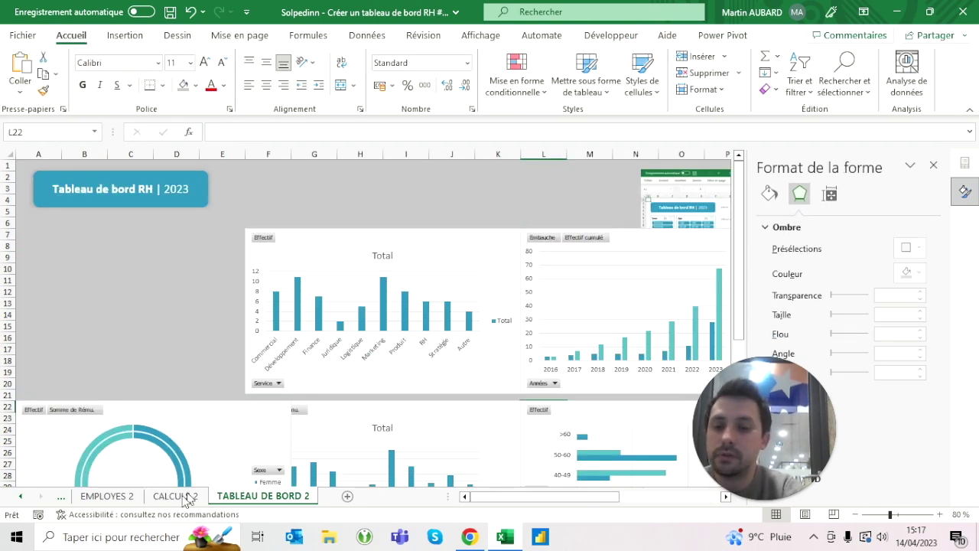
pyautogui.hotkey('ctrl', 'pageup')
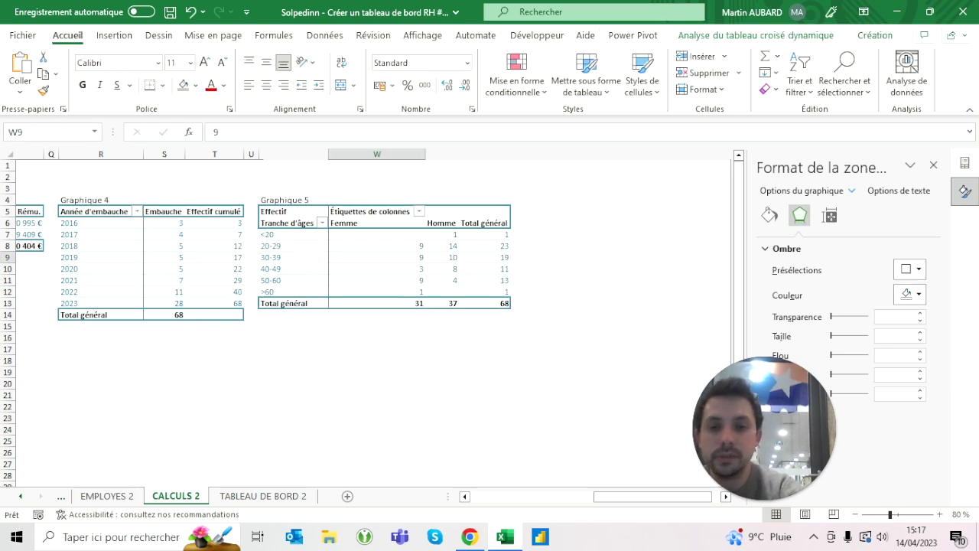
pyautogui.hotkey('ctrl', 'x')
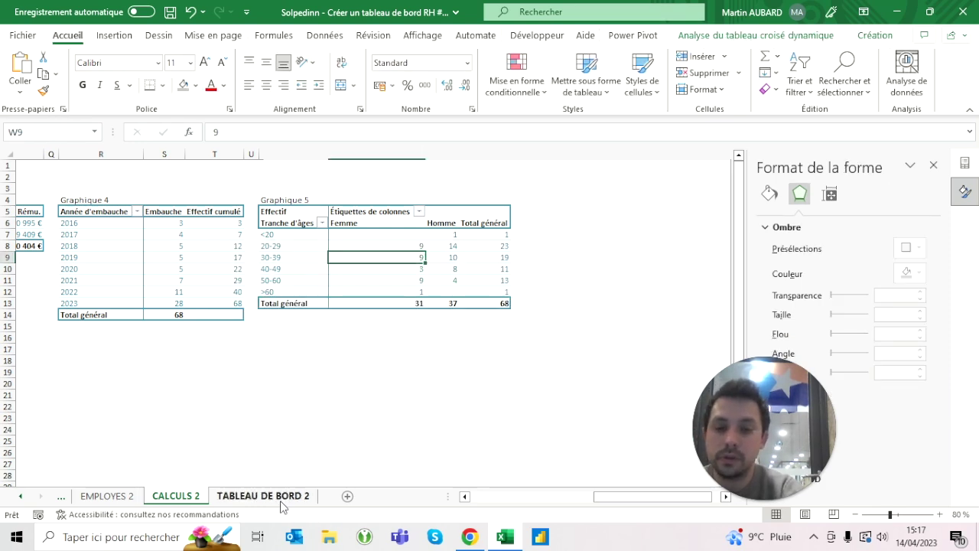
pyautogui.click(264, 495)
# Close the Format pane and collapse the ribbon.
pyautogui.click(222, 280)
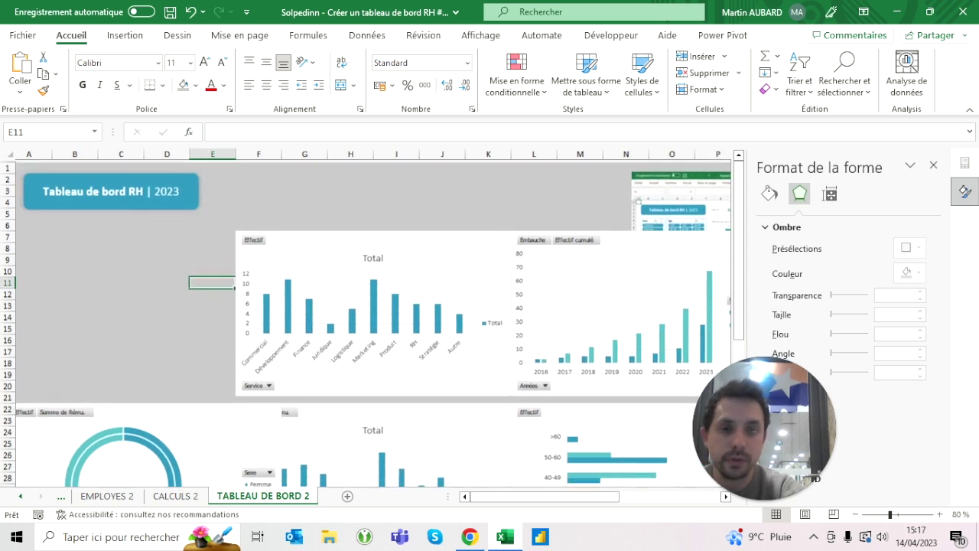
pyautogui.click(933, 165)
pyautogui.doubleClick(70, 35)
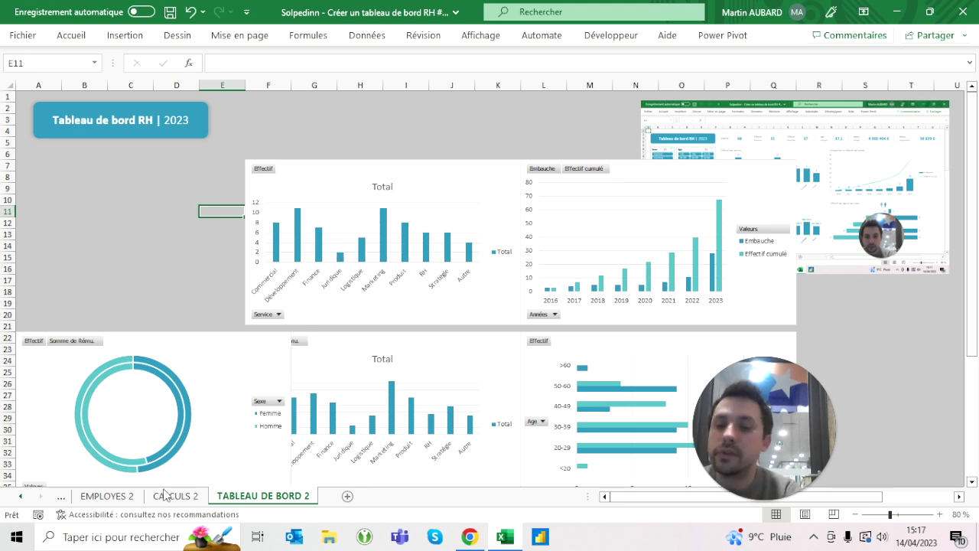
pyautogui.click(20, 496)
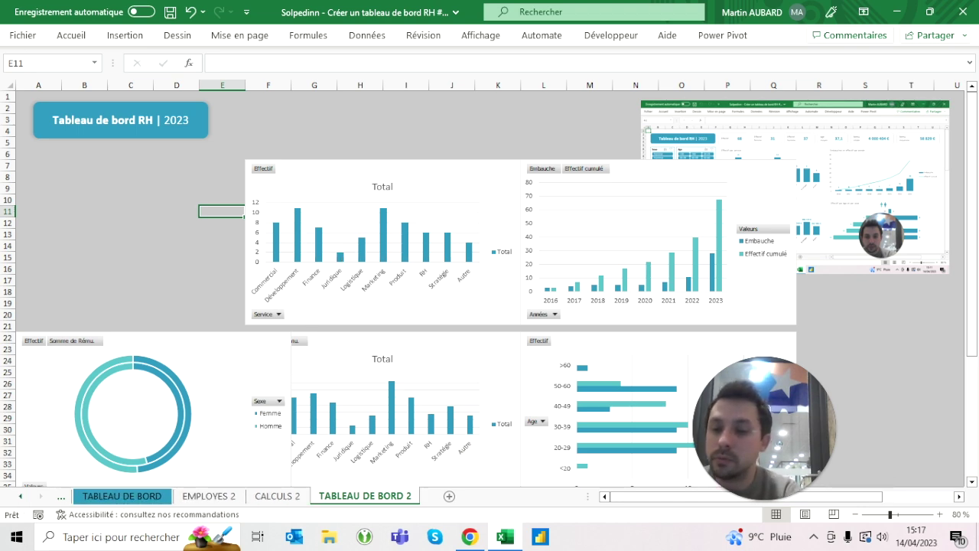
# Read the finished dashboard's chart sizes (e.g. 7,3 × 9,5 cm), then select TABLEAU DE BORD 2's donut chart.
pyautogui.click(139, 497)
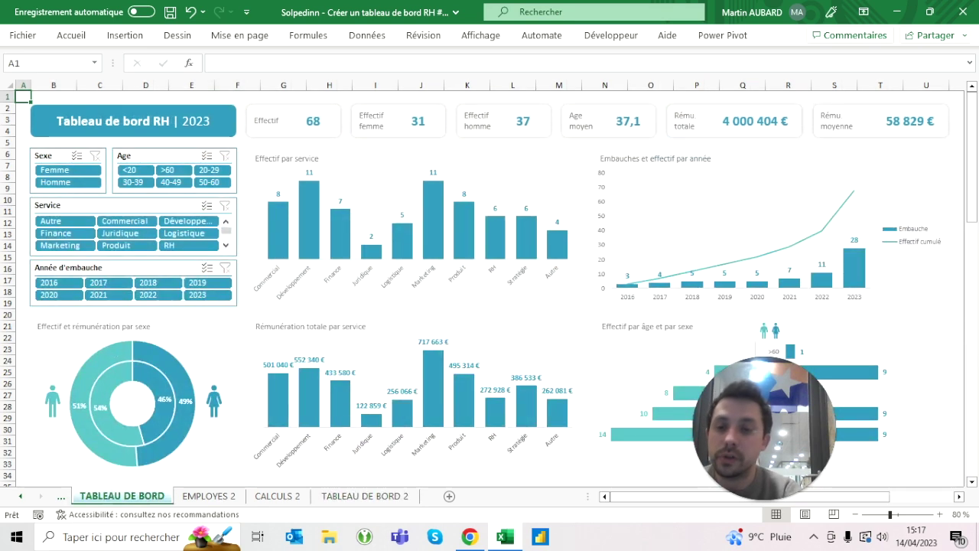
pyautogui.click(191, 345)
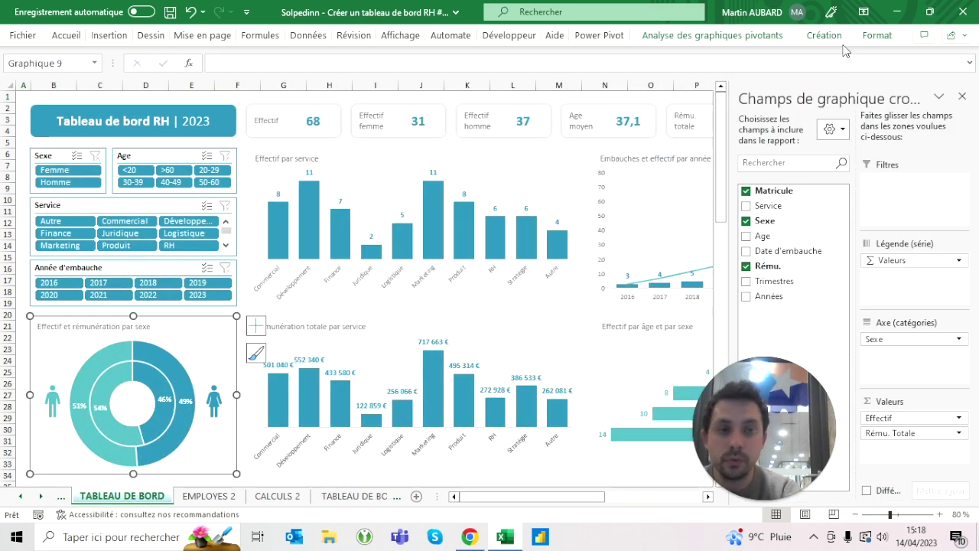
pyautogui.click(872, 36)
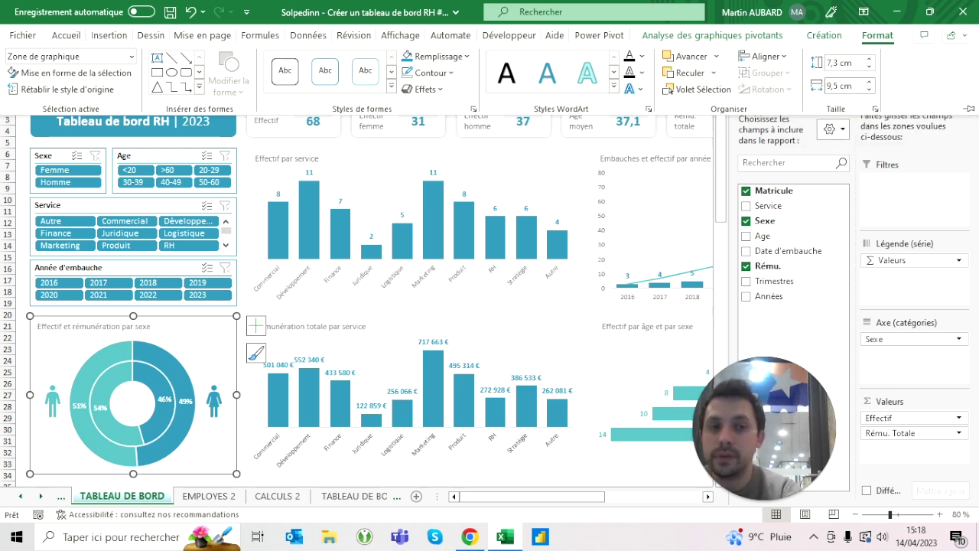
pyautogui.click(413, 326)
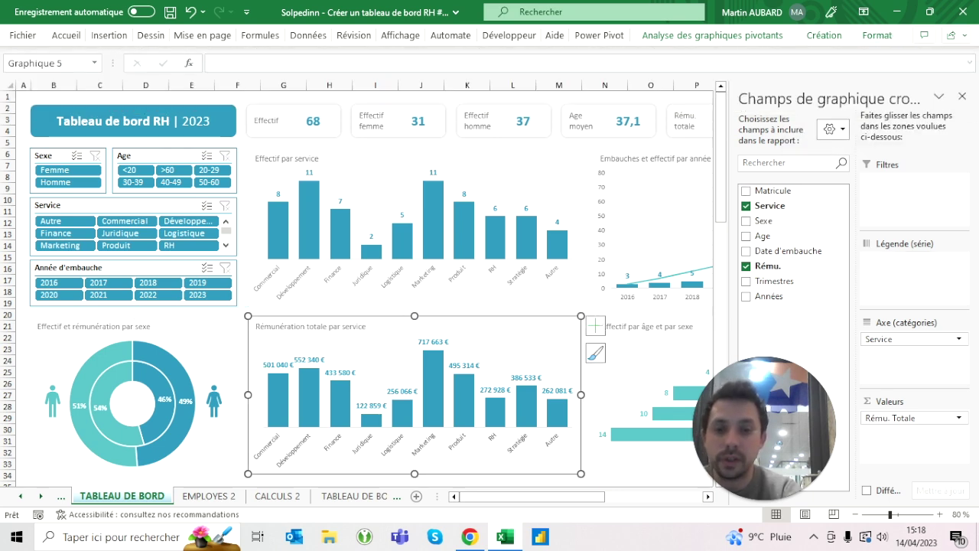
pyautogui.click(877, 36)
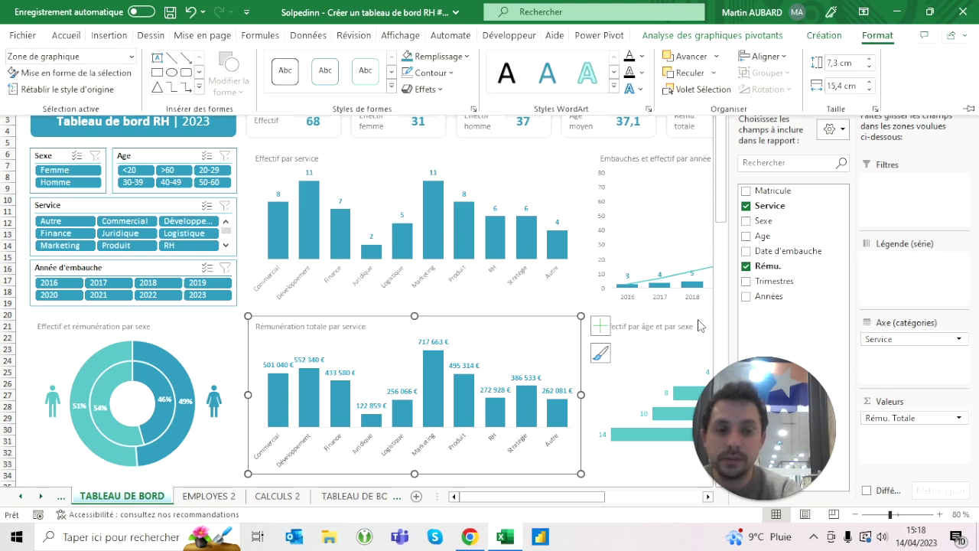
pyautogui.click(650, 359)
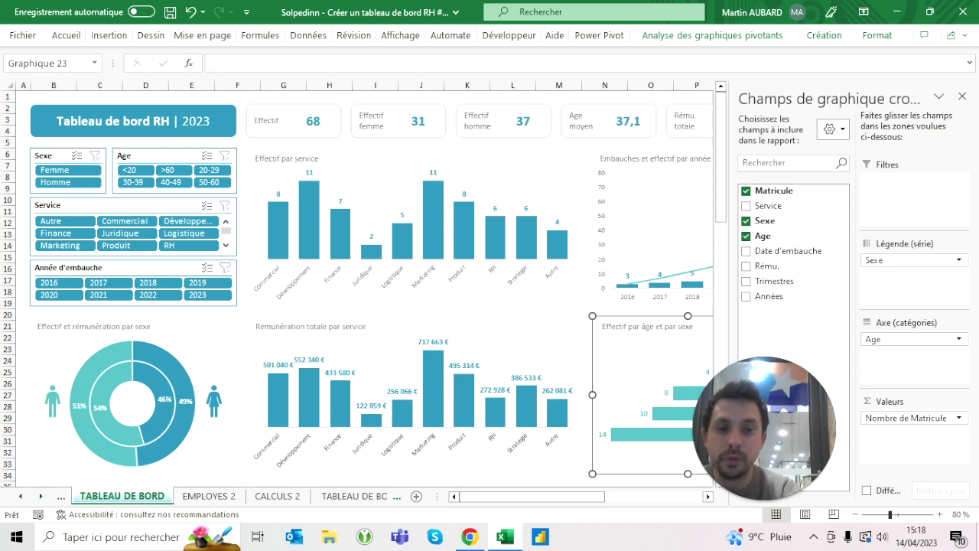
pyautogui.click(650, 230)
pyautogui.click(878, 36)
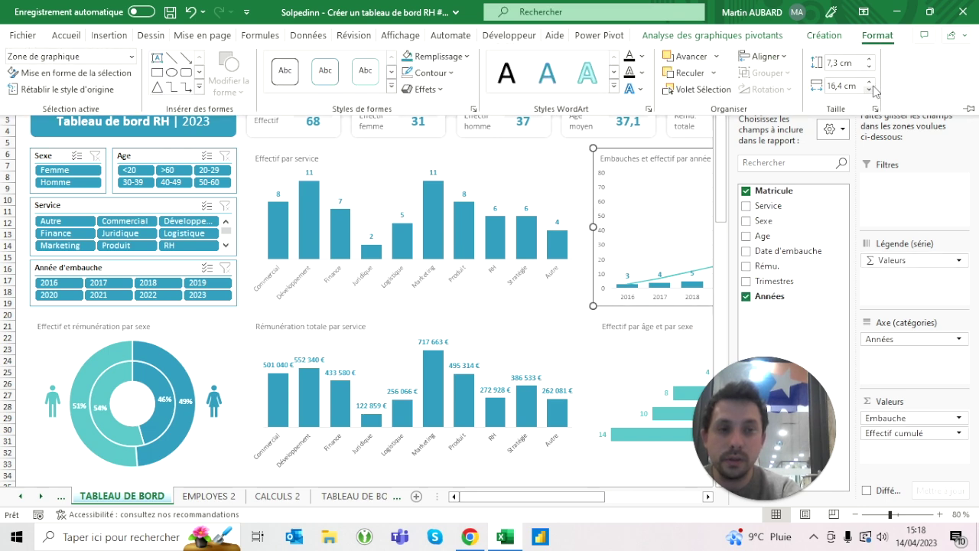
pyautogui.press('Escape')
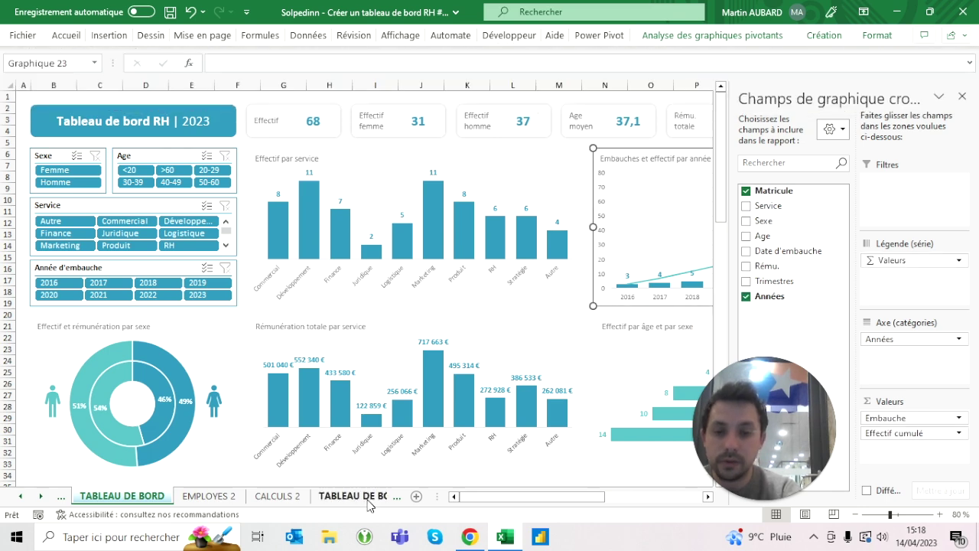
pyautogui.click(368, 500)
pyautogui.click(116, 350)
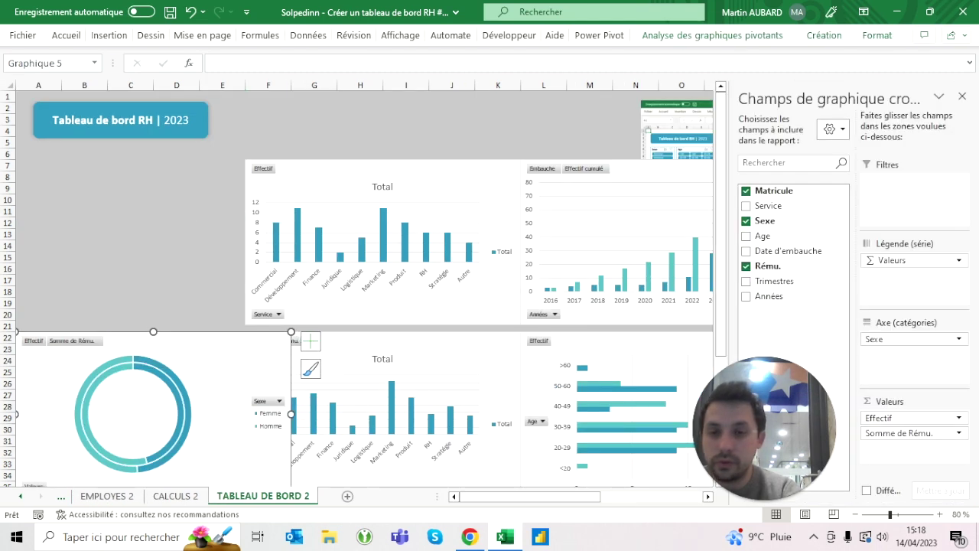
# Set the donut chart's width to 9,3 cm.
pyautogui.click(877, 35)
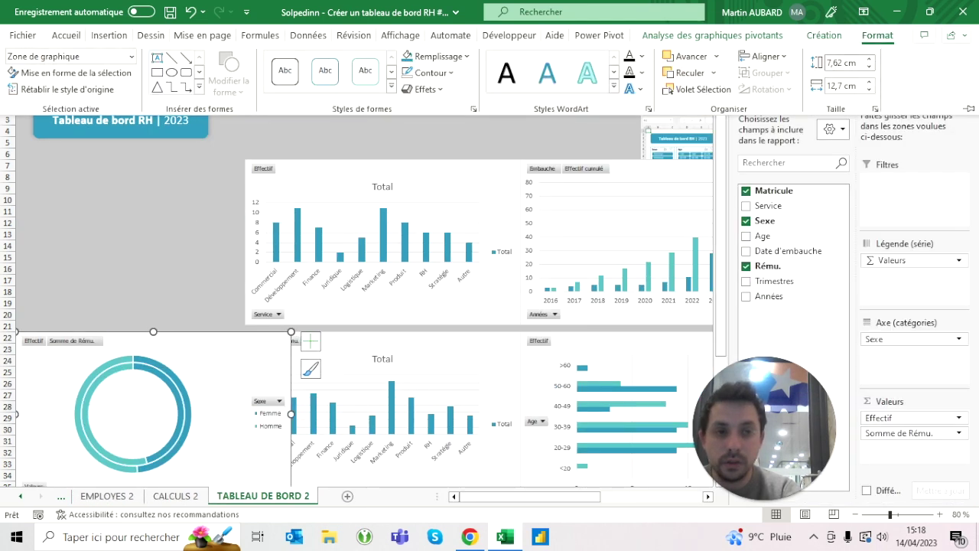
pyautogui.click(845, 86)
pyautogui.write('9,3')
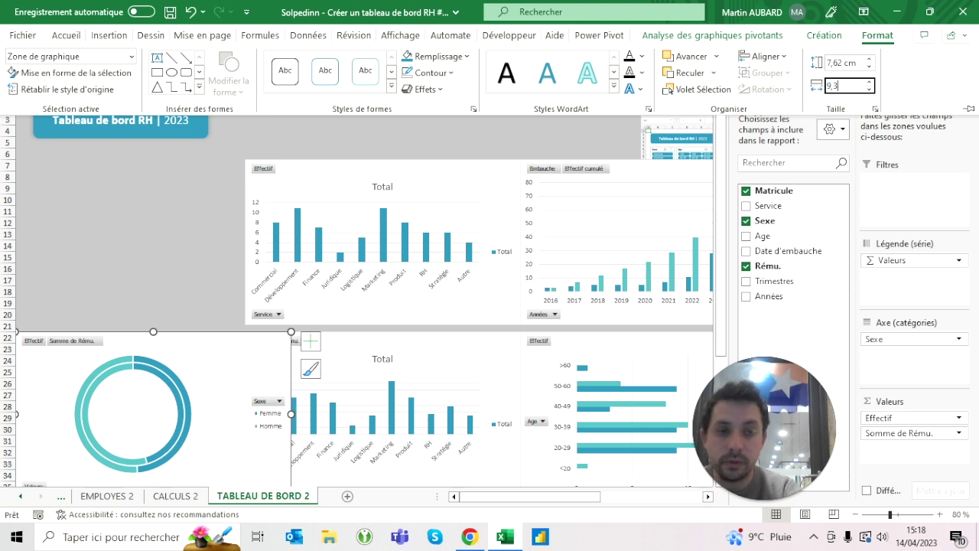
pyautogui.press('Return')
# Give both middle charts a width of 15,4 cm together.
pyautogui.click(382, 398)
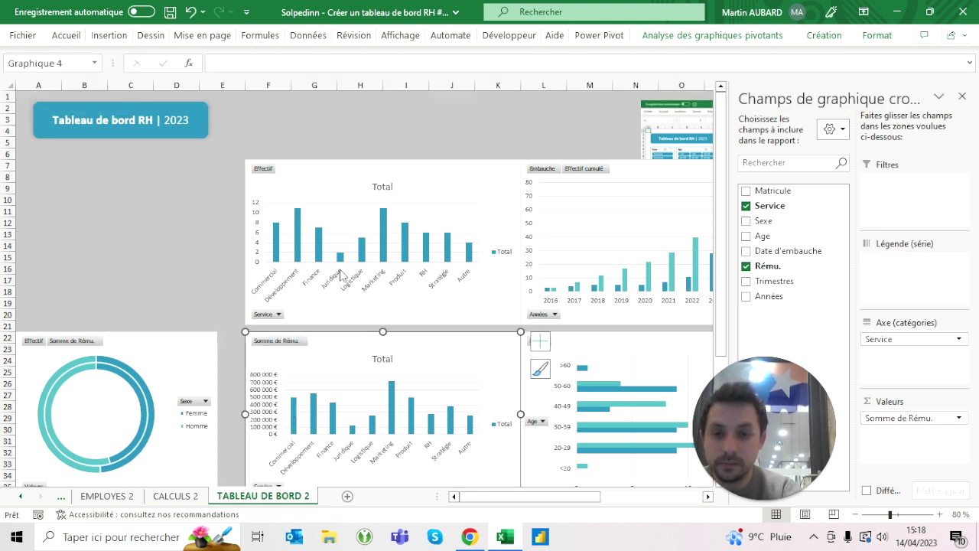
pyautogui.keyDown('ctrl'); pyautogui.click(344, 276); pyautogui.keyUp('ctrl')
pyautogui.click(786, 35)
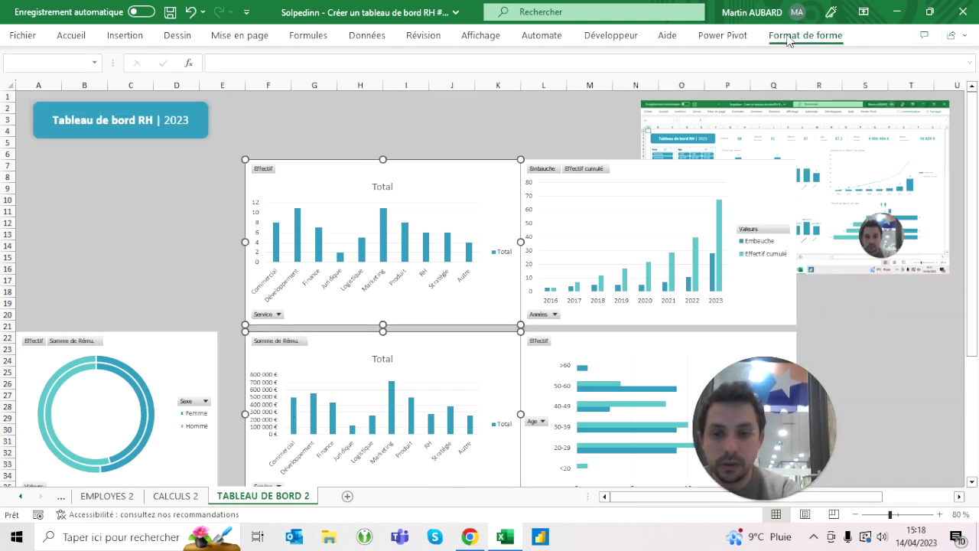
pyautogui.click(862, 85)
pyautogui.write('15,4')
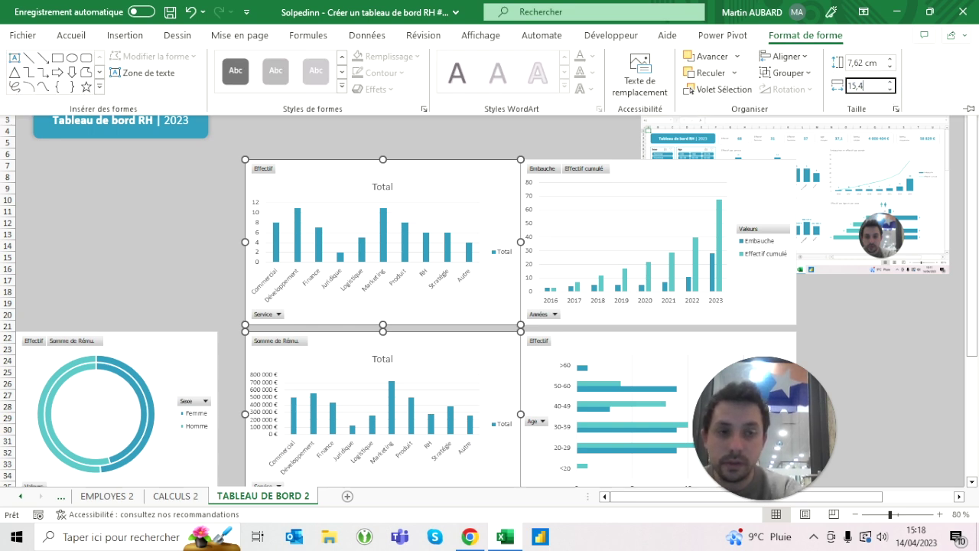
pyautogui.press('Return')
# Set the top-right hires chart's width to 16,4 cm.
pyautogui.click(672, 178)
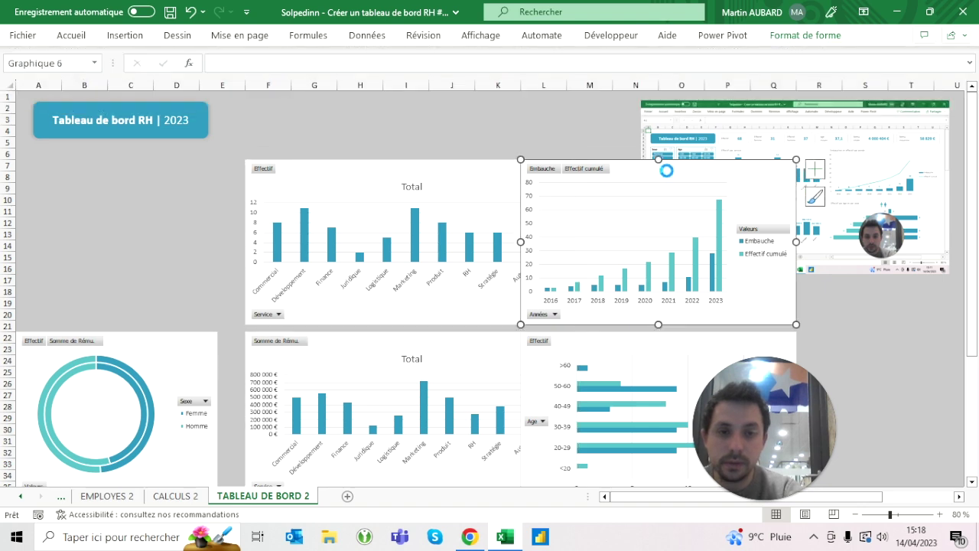
pyautogui.click(811, 35)
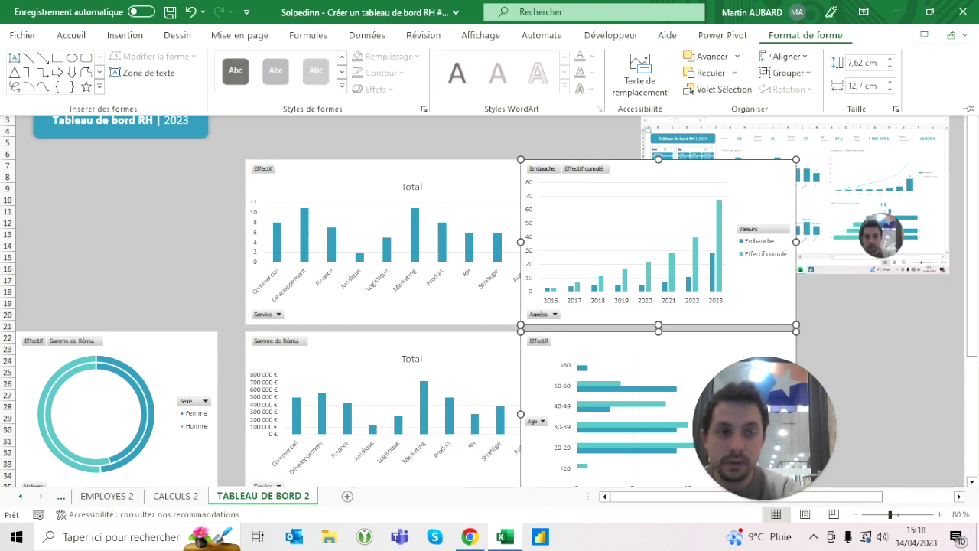
pyautogui.click(864, 86)
pyautogui.write('16,')
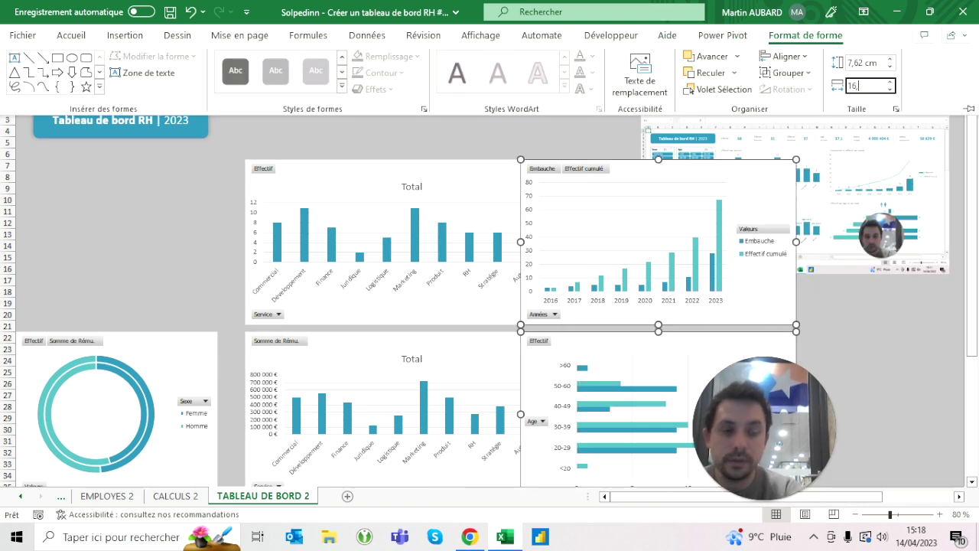
pyautogui.write('4')
pyautogui.press('Return')
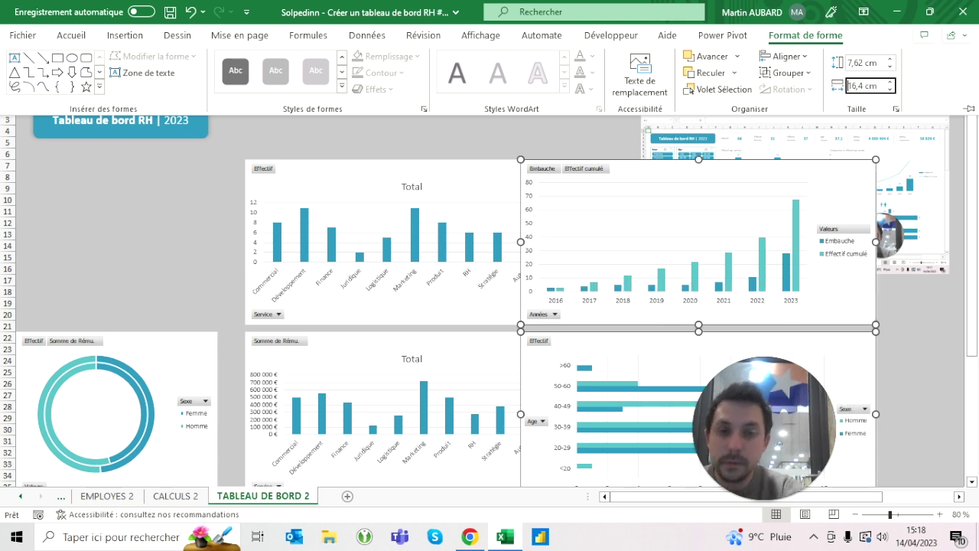
pyautogui.click(222, 211)
pyautogui.click(107, 344)
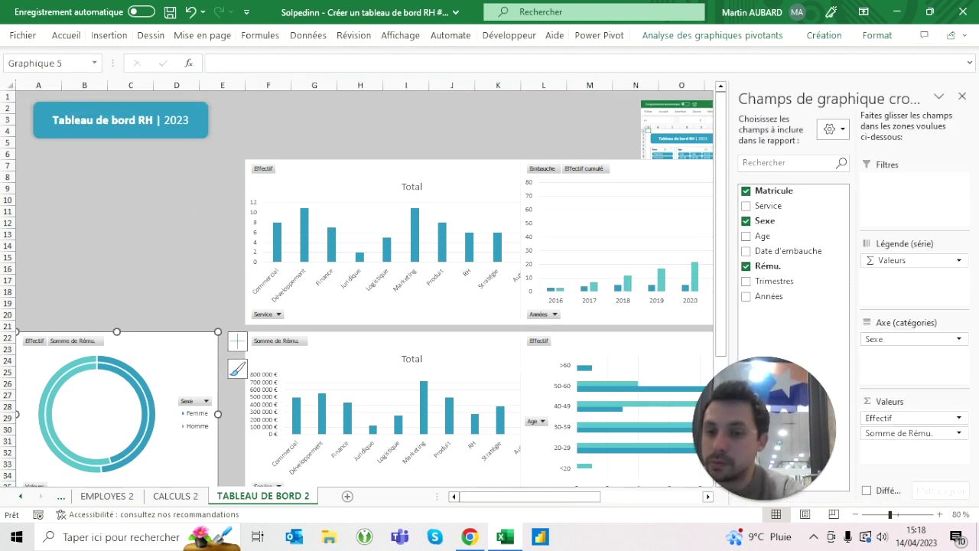
# Left-align the title banner with the donut chart.
pyautogui.moveTo(107, 344)
pyautogui.mouseDown()
pyautogui.moveTo(133, 344)
pyautogui.moveTo(117, 344)
pyautogui.mouseUp()
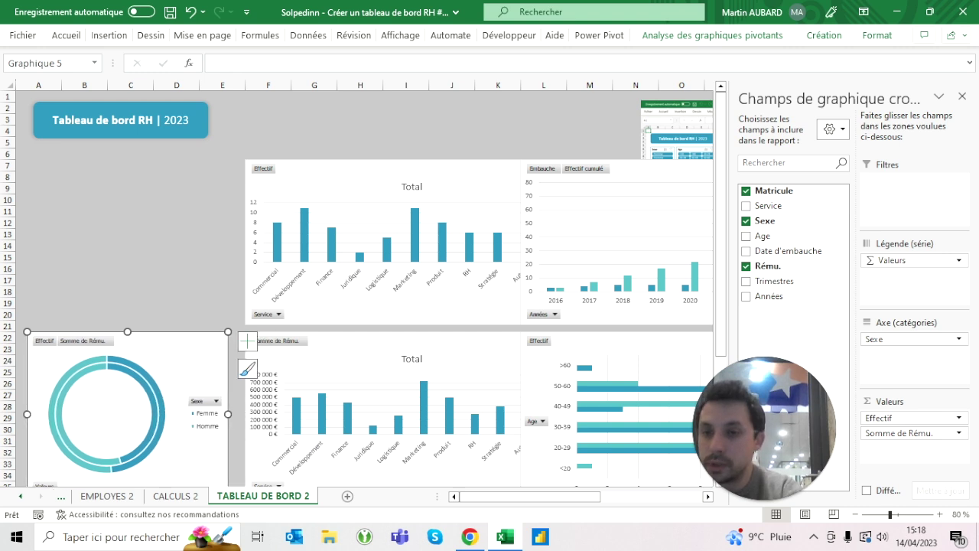
pyautogui.click(115, 120)
pyautogui.moveTo(115, 120); pyautogui.dragTo(108, 120)
pyautogui.keyDown('ctrl'); pyautogui.click(114, 345); pyautogui.keyUp('ctrl')
pyautogui.click(805, 35)
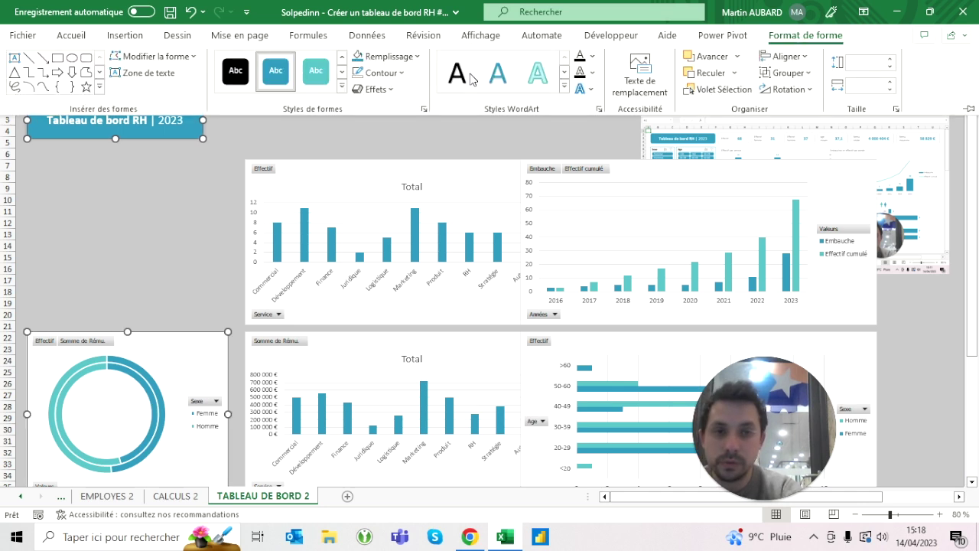
pyautogui.click(784, 56)
pyautogui.click(786, 77)
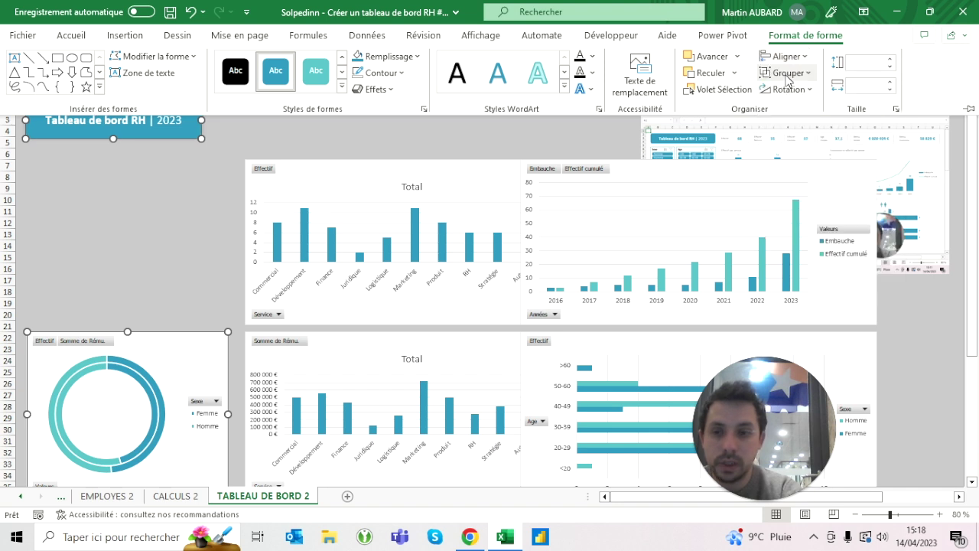
pyautogui.click(222, 211)
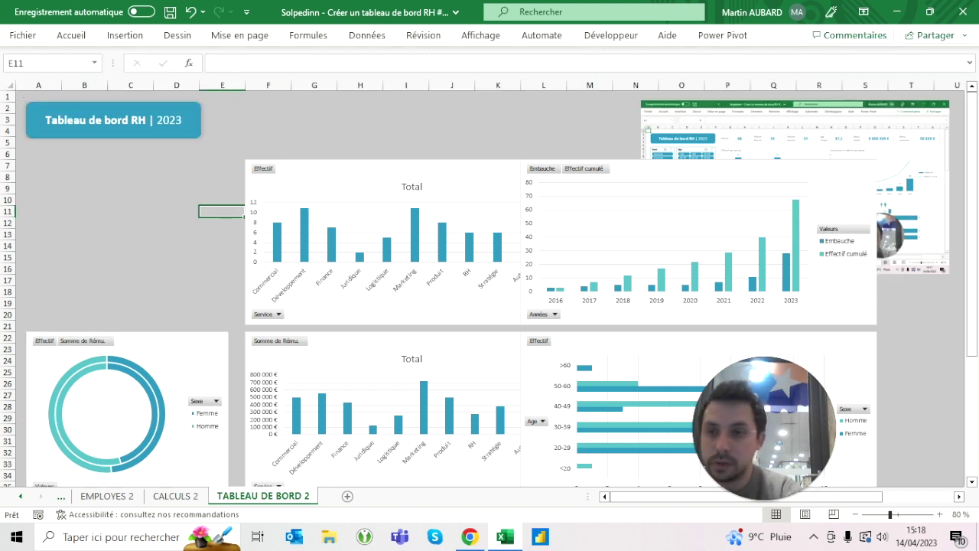
pyautogui.click(114, 120)
pyautogui.keyDown('ctrl'); pyautogui.click(127, 335); pyautogui.keyUp('ctrl')
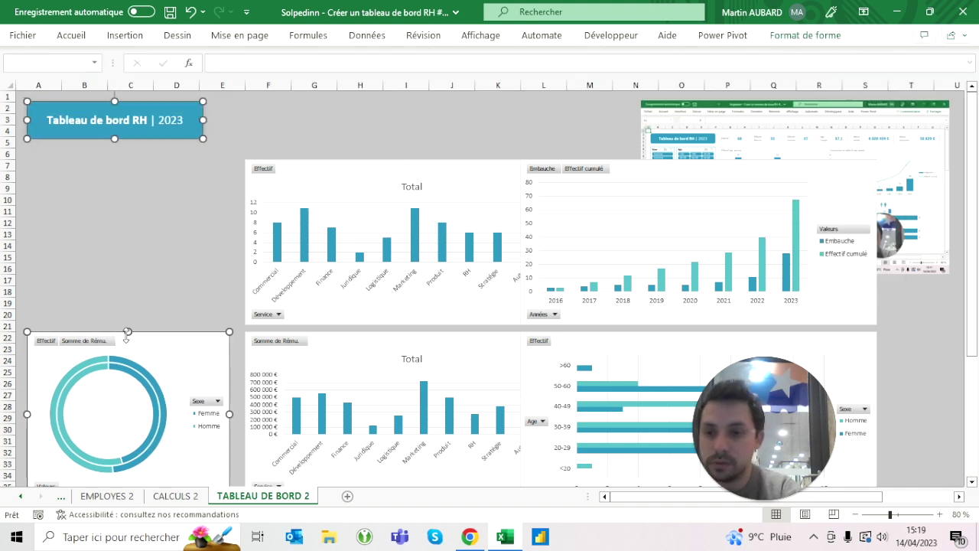
pyautogui.press('Escape')
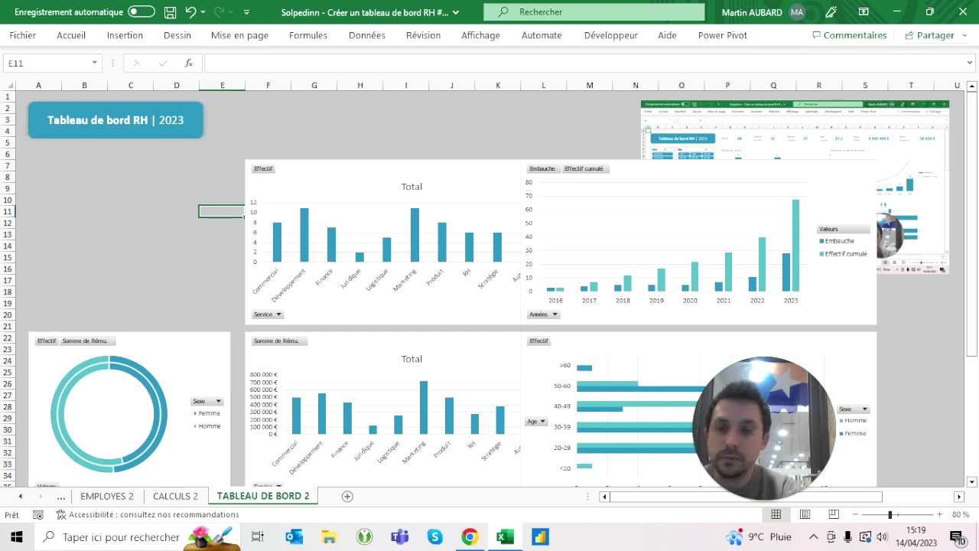
# Shift the two right-hand charts further right and nudge both middle charts right.
pyautogui.click(667, 256)
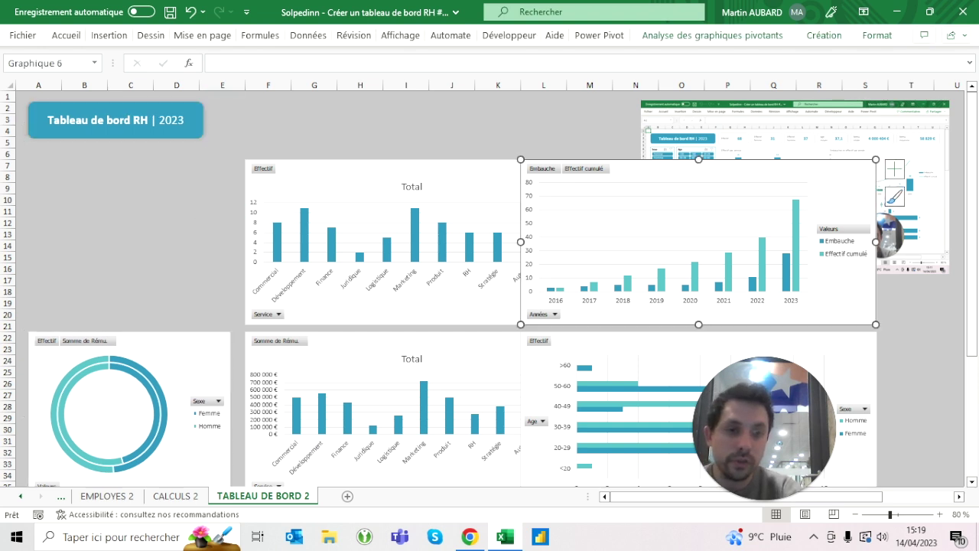
pyautogui.click(962, 96)
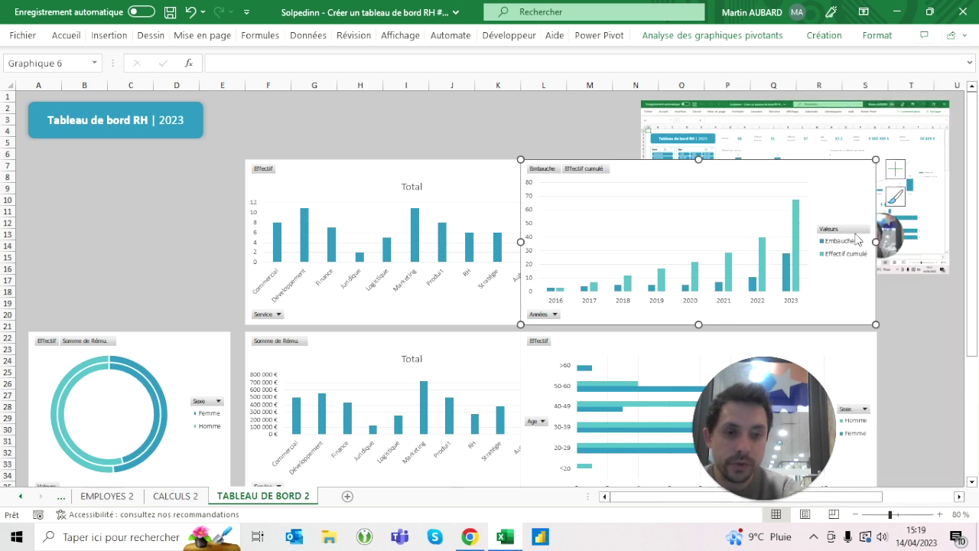
pyautogui.keyDown('ctrl'); pyautogui.click(765, 428); pyautogui.keyUp('ctrl')
pyautogui.moveTo(764, 429); pyautogui.dragTo(839, 428)
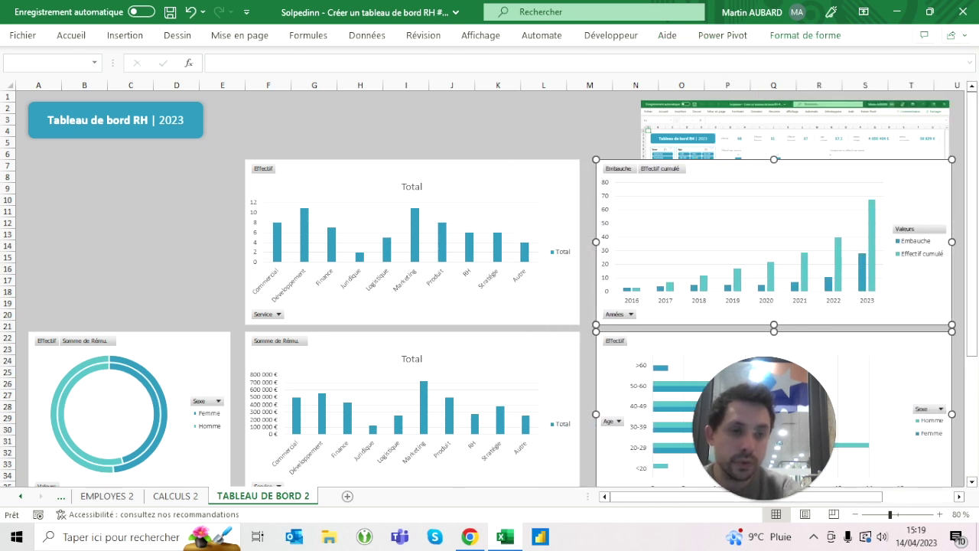
pyautogui.click(222, 211)
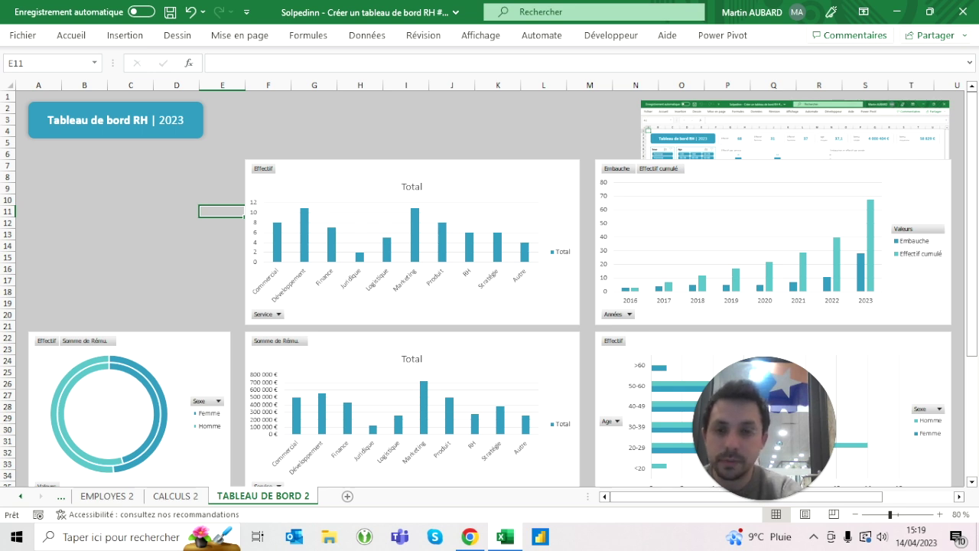
pyautogui.click(153, 359)
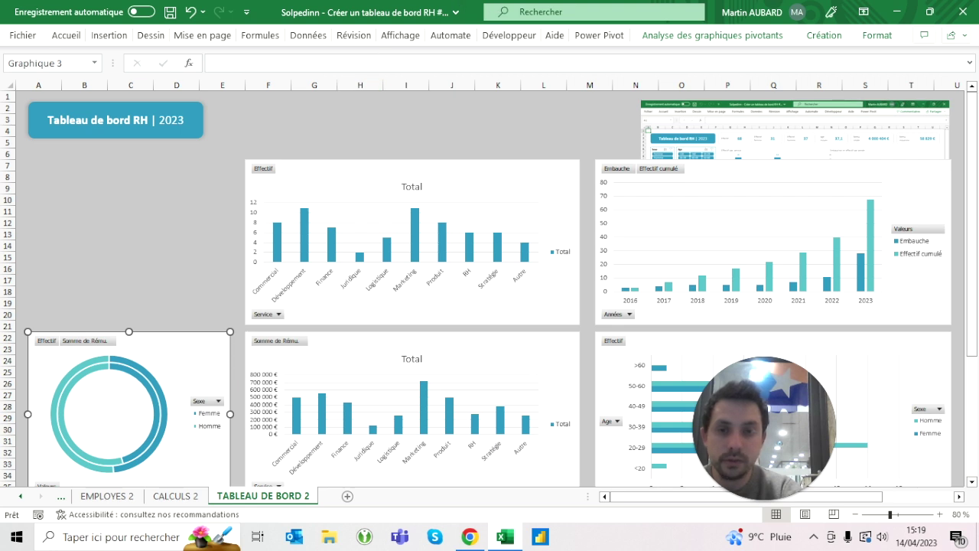
pyautogui.click(413, 229)
pyautogui.keyDown('ctrl'); pyautogui.click(413, 398); pyautogui.keyUp('ctrl')
pyautogui.press('Right')
pyautogui.press('Right')
pyautogui.press('Right')
pyautogui.press('Right')
pyautogui.press('Right')
pyautogui.press('Right')
pyautogui.click(222, 211)
# Fine-tune the donut chart's width, stepping up to 9,8 cm and back slightly.
pyautogui.click(130, 413)
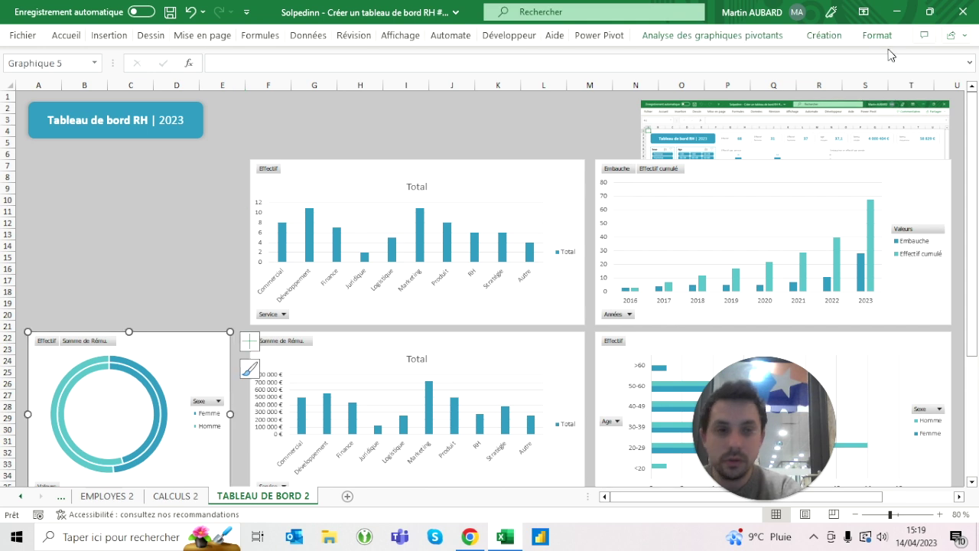
pyautogui.click(878, 35)
pyautogui.click(869, 83)
pyautogui.click(869, 84)
pyautogui.click(870, 83)
pyautogui.click(869, 84)
pyautogui.click(870, 83)
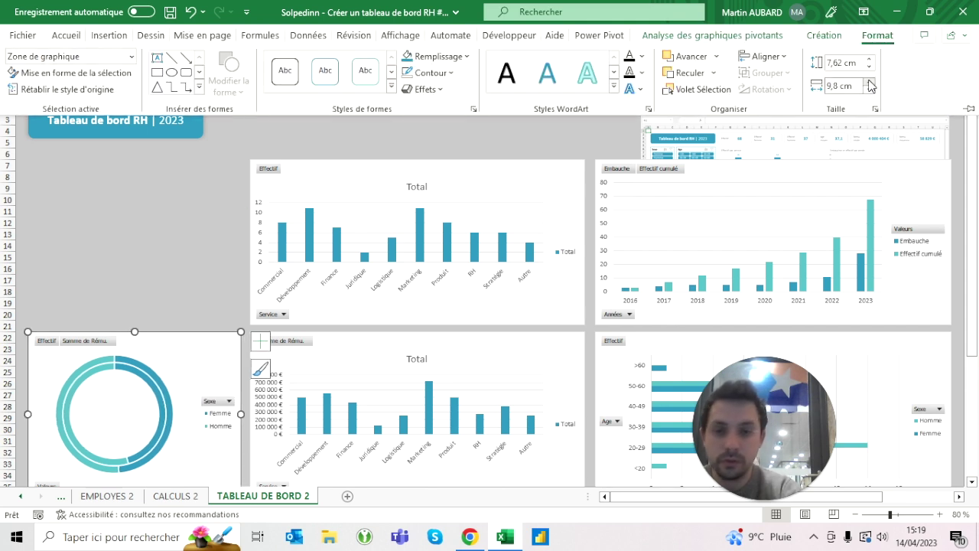
pyautogui.click(870, 89)
pyautogui.click(221, 211)
# Set the Tableau de bord RH | 2023 title banner's width to 9 cm.
pyautogui.click(115, 120)
pyautogui.click(822, 37)
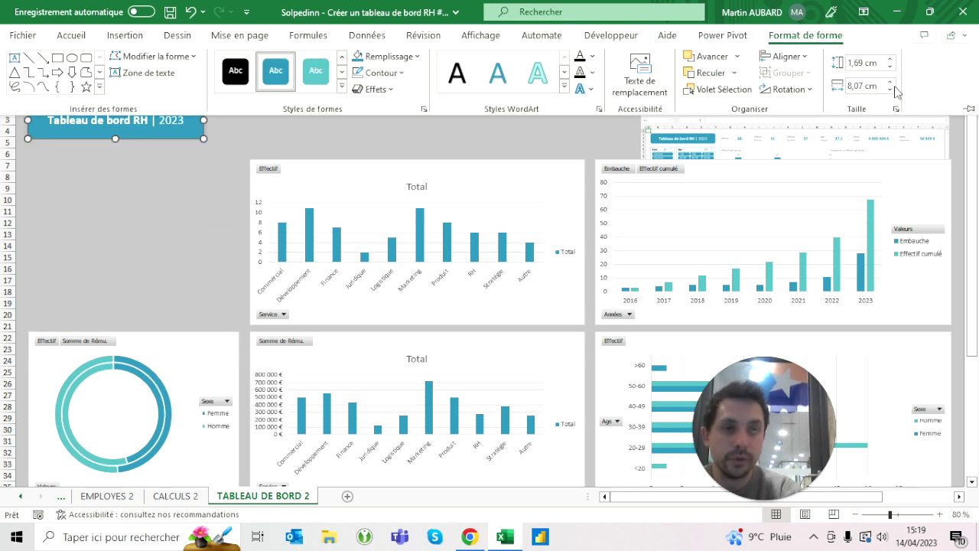
pyautogui.click(864, 85)
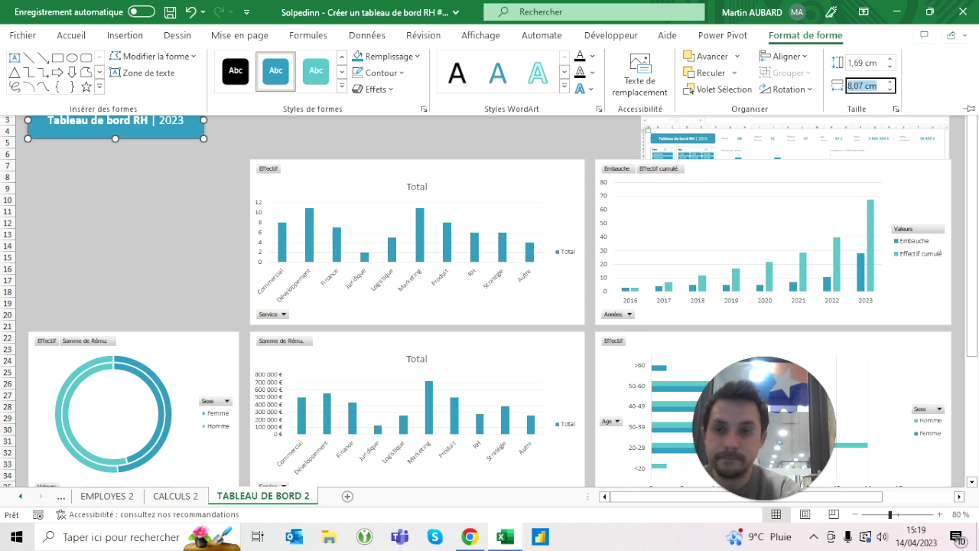
pyautogui.write('9')
pyautogui.press('Return')
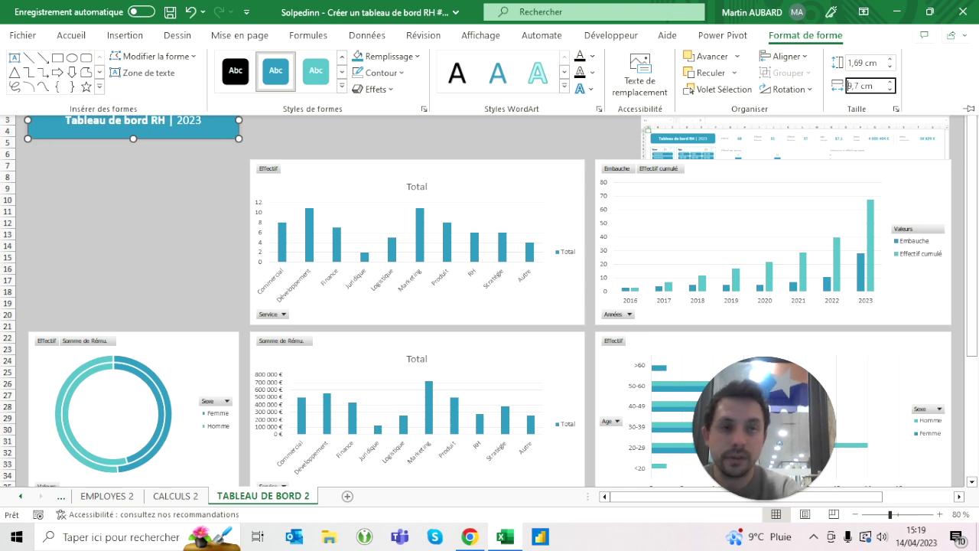
pyautogui.press('Escape')
pyautogui.press('Left')
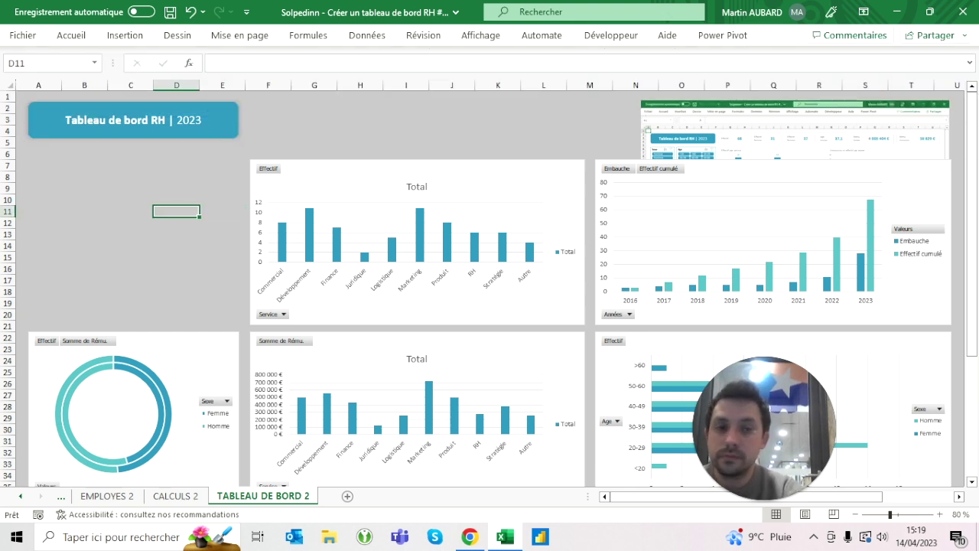
# Delete the reference screenshot image and select all objects on the sheet.
pyautogui.click(795, 130)
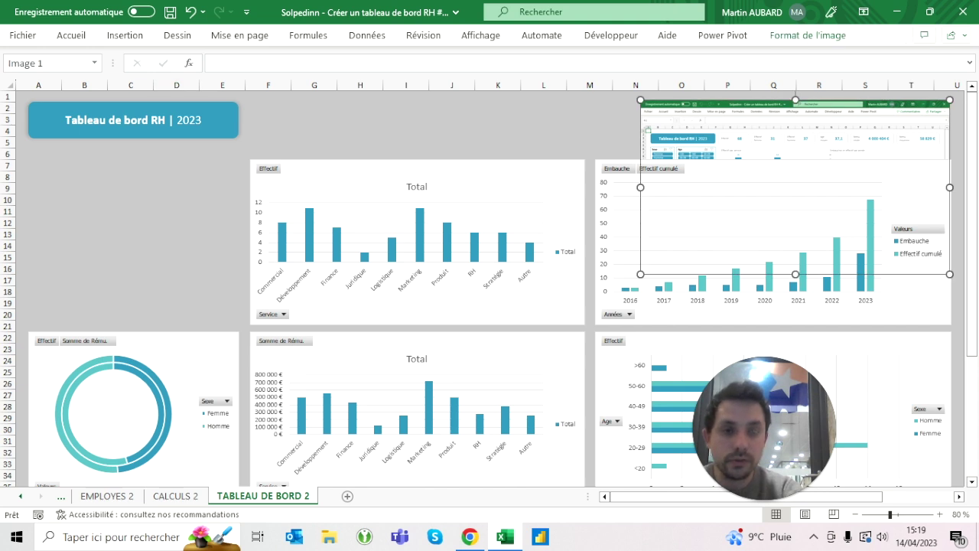
pyautogui.press('Delete')
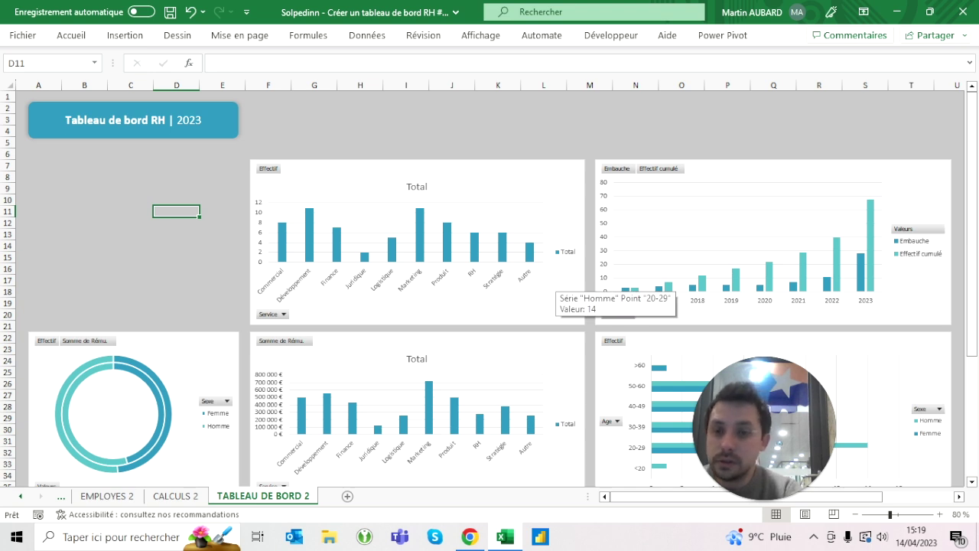
pyautogui.click(551, 287)
pyautogui.hotkey('ctrl', 'a')
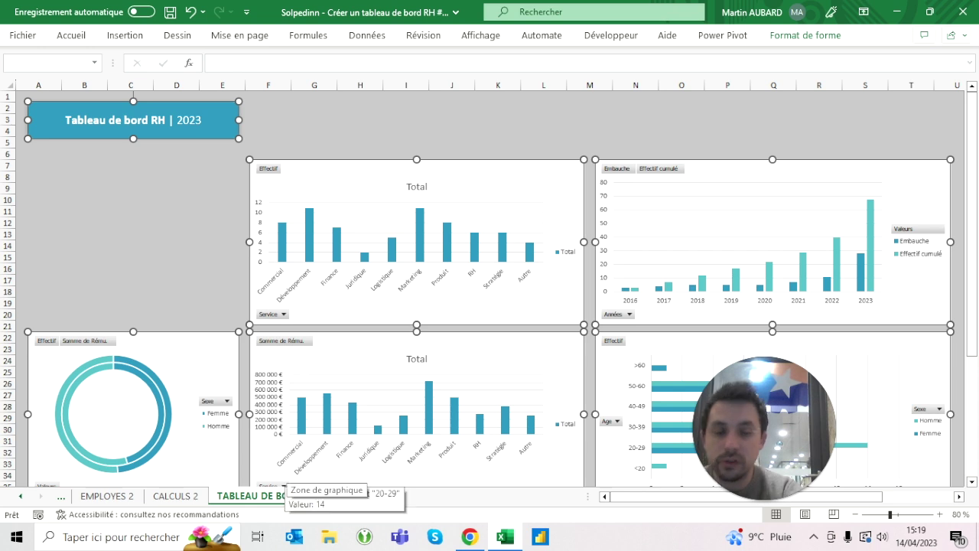
# Set all six charts, excluding the title banner, to a height of 7,3 cm.
pyautogui.click(836, 41)
pyautogui.click(869, 63)
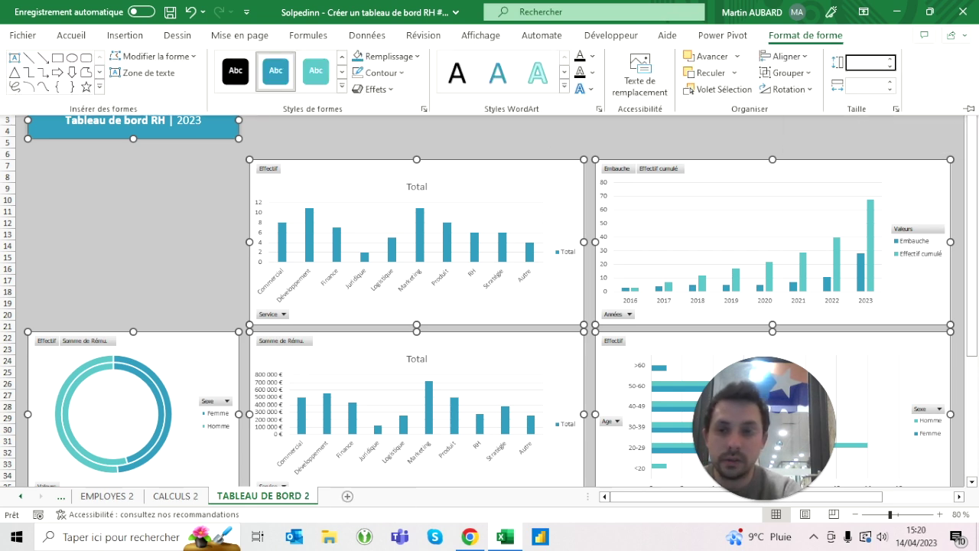
pyautogui.press('Escape')
pyautogui.keyDown('ctrl'); pyautogui.click(133, 119); pyautogui.keyUp('ctrl')
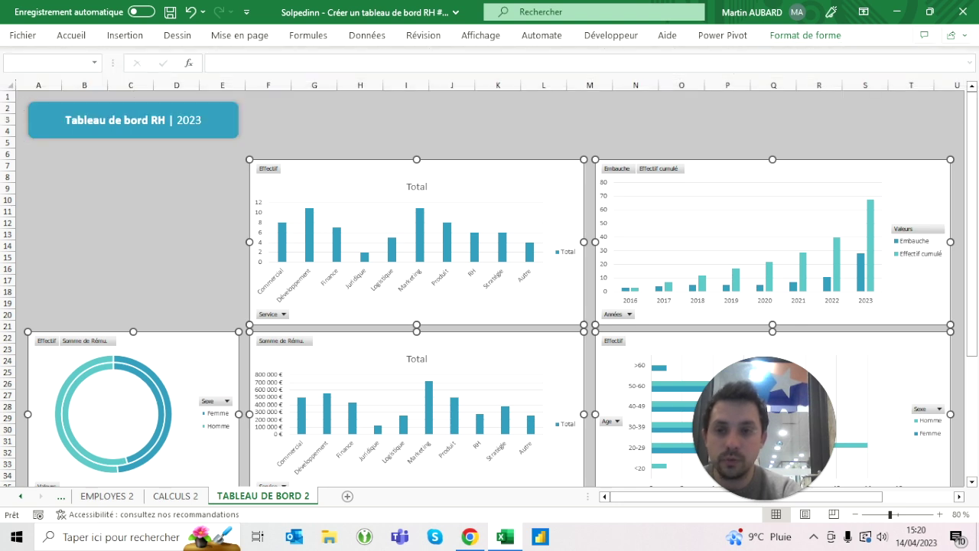
pyautogui.click(806, 36)
pyautogui.click(868, 63)
pyautogui.write('7,3')
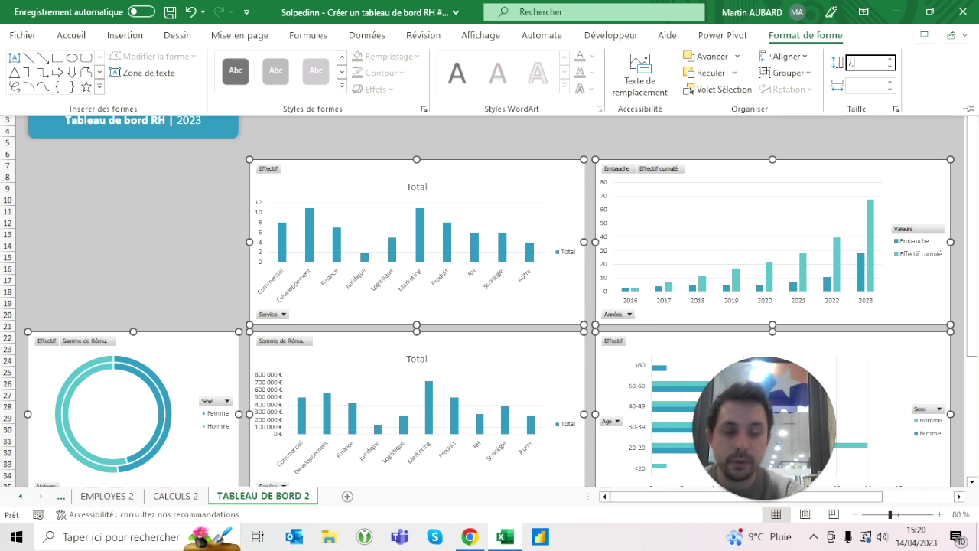
pyautogui.press('Return')
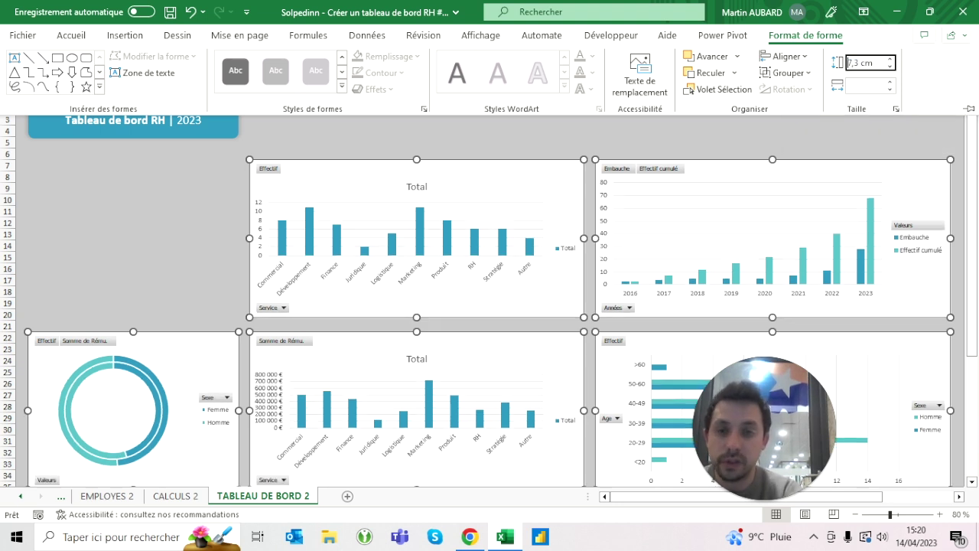
pyautogui.press('Up')
pyautogui.press('Down')
# Nudge all charts upward two steps, then the bottom row up one more.
pyautogui.hotkey('ctrl', 'F1')
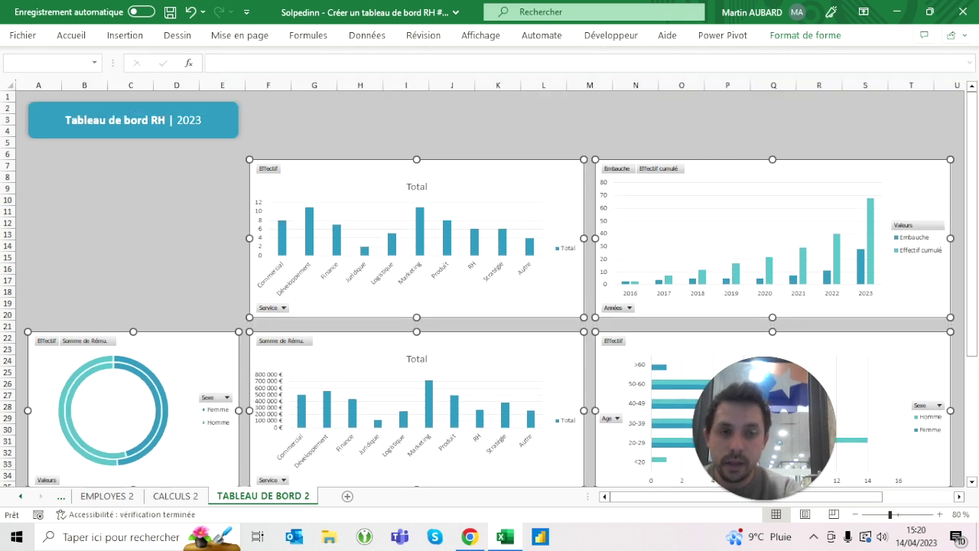
pyautogui.press('Up')
pyautogui.press('Up')
pyautogui.press('Up')
pyautogui.press('Up')
pyautogui.press('Up')
pyautogui.press('Up')
pyautogui.press('Up')
pyautogui.press('Up')
pyautogui.press('Up')
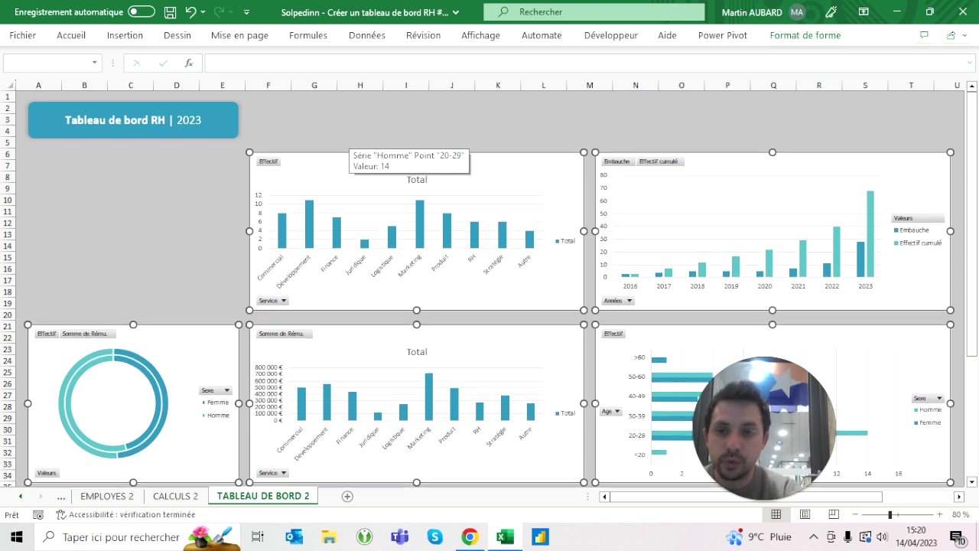
pyautogui.press('Up')
pyautogui.press('Up')
pyautogui.press('Up')
pyautogui.press('Up')
pyautogui.press('Up')
pyautogui.press('Up')
pyautogui.press('Up')
pyautogui.click(176, 211)
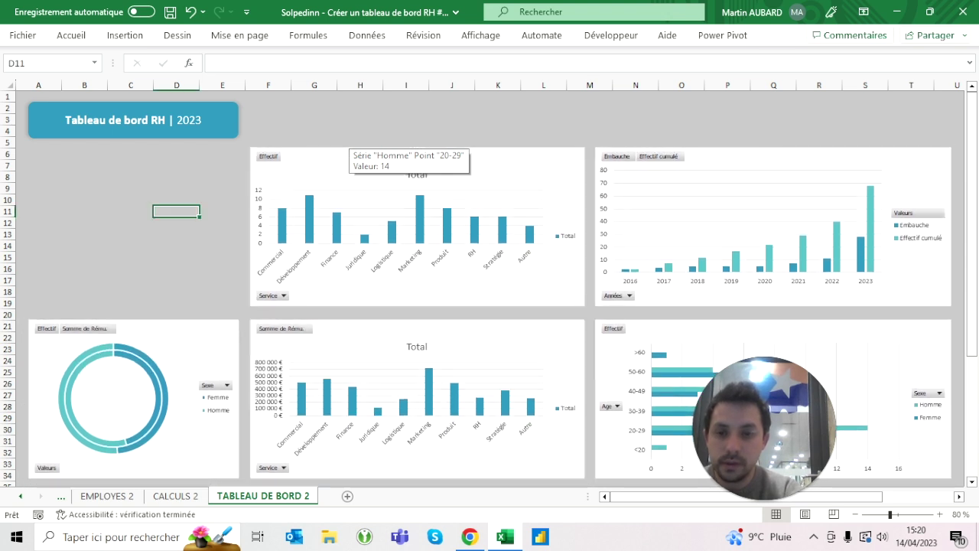
pyautogui.click(229, 345)
pyautogui.keyDown('ctrl'); pyautogui.click(260, 352); pyautogui.keyUp('ctrl')
pyautogui.keyDown('ctrl'); pyautogui.click(612, 340); pyautogui.keyUp('ctrl')
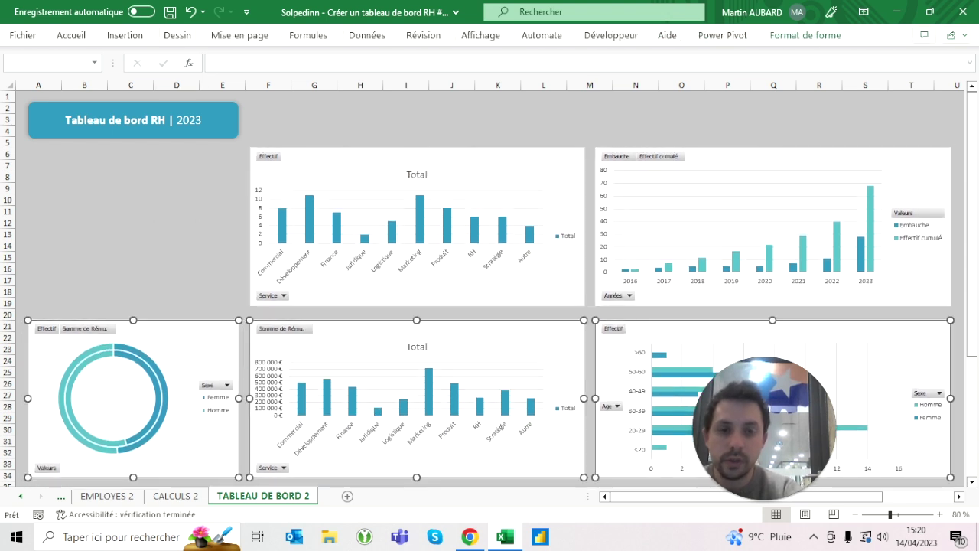
pyautogui.press('Up')
pyautogui.press('Up')
pyautogui.press('Up')
pyautogui.press('Up')
pyautogui.click(176, 211)
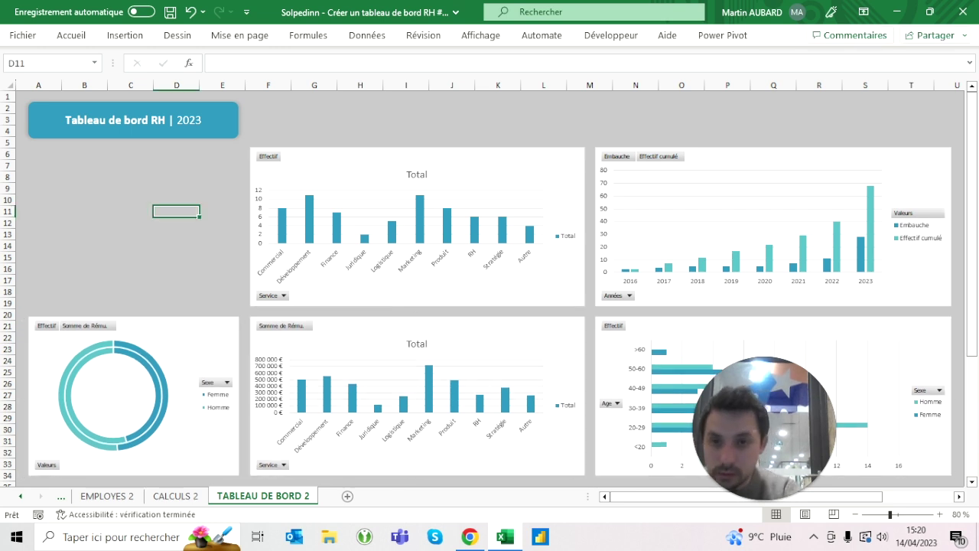
pyautogui.press('Up')
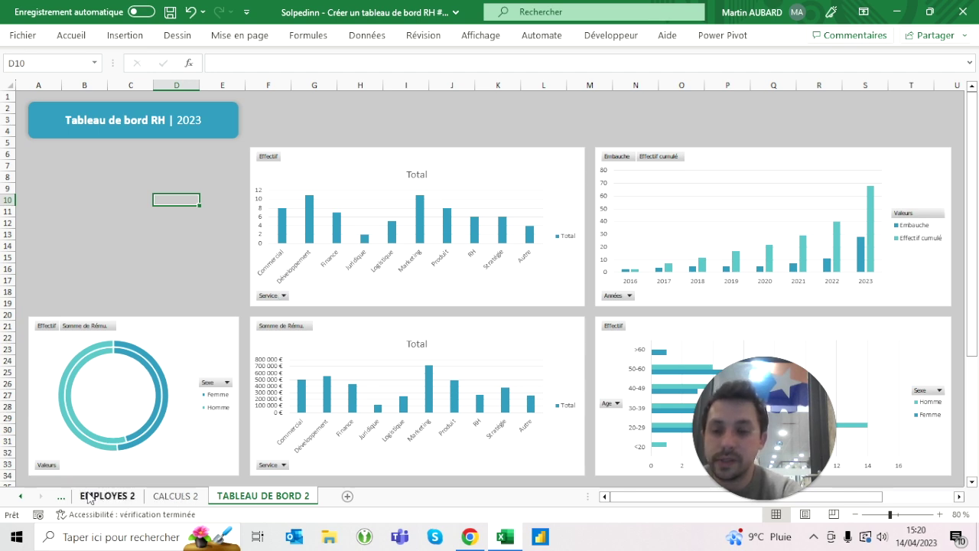
# Glance at the finished TABLEAU DE BORD, then select a cell in CALCULS 2's service pivot table.
pyautogui.click(21, 496)
pyautogui.click(138, 497)
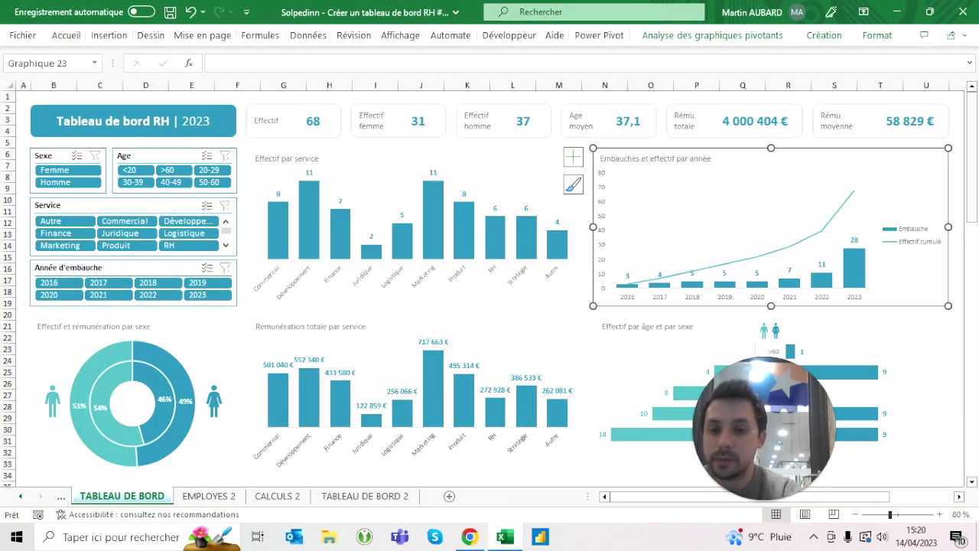
pyautogui.click(365, 495)
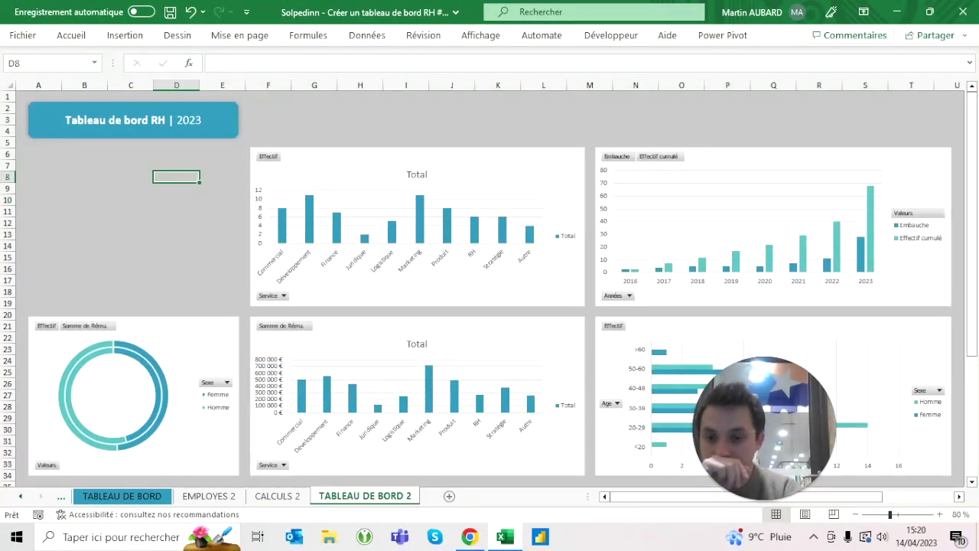
pyautogui.click(277, 495)
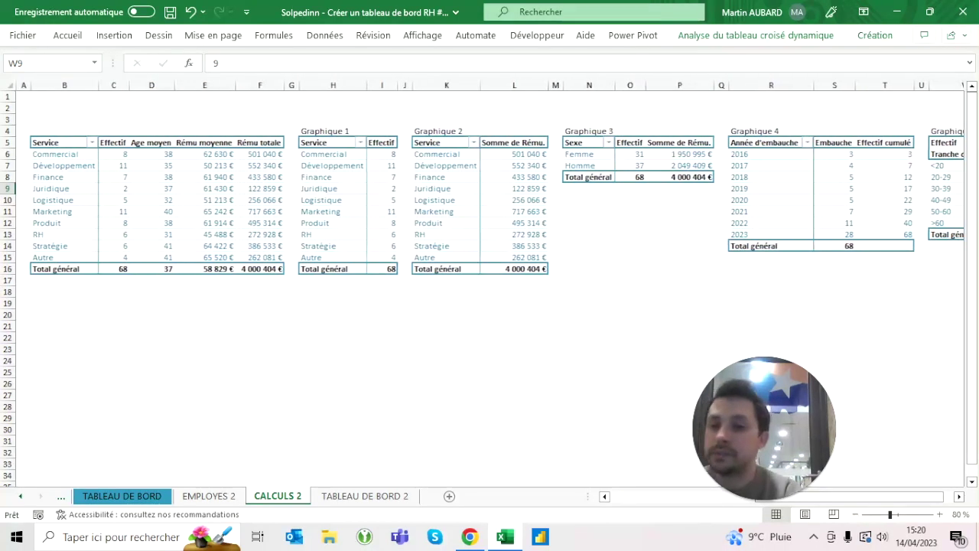
pyautogui.moveTo(771, 177); pyautogui.dragTo(113, 177)
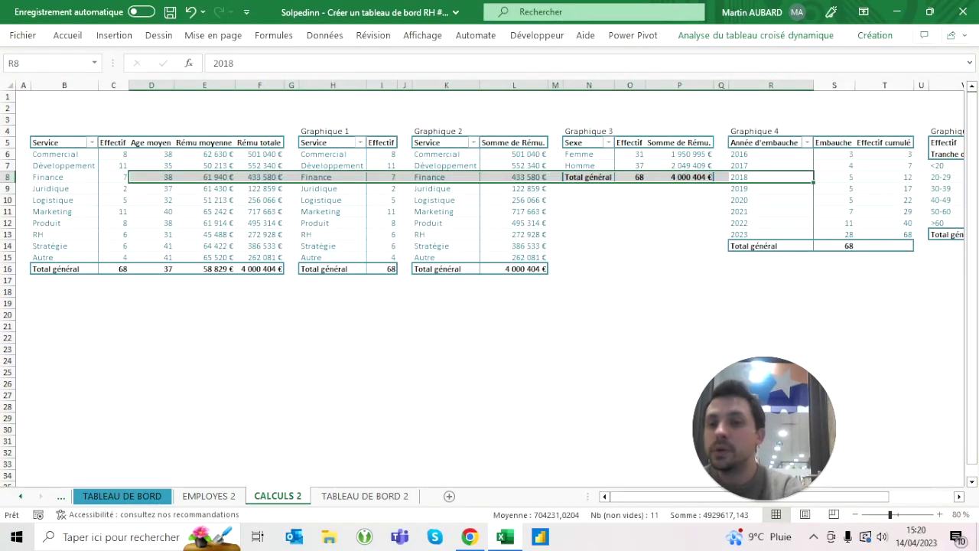
pyautogui.click(119, 176)
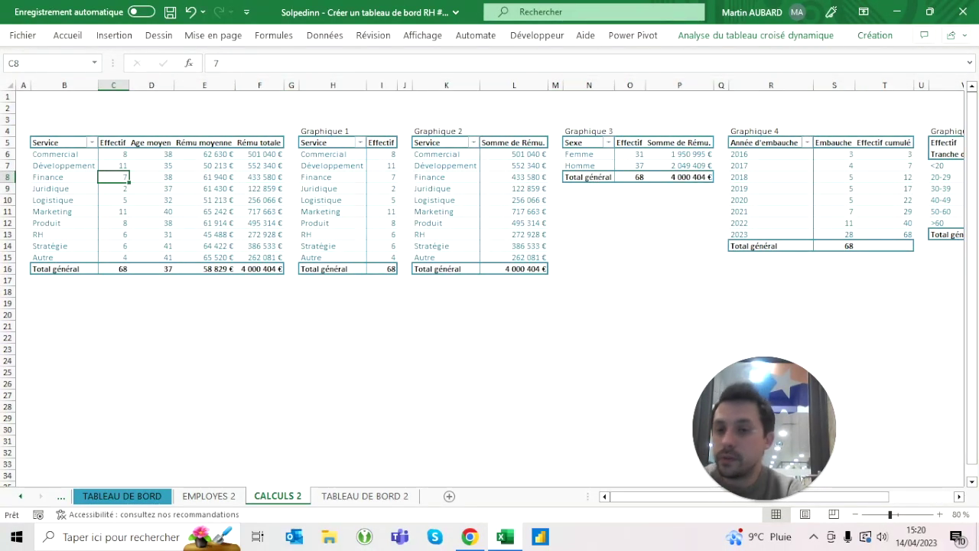
pyautogui.click(64, 188)
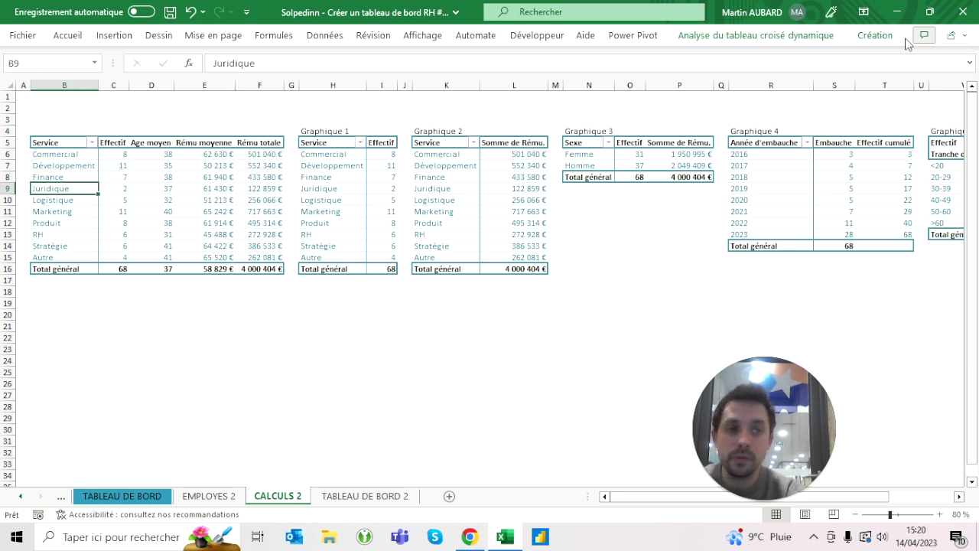
pyautogui.click(809, 35)
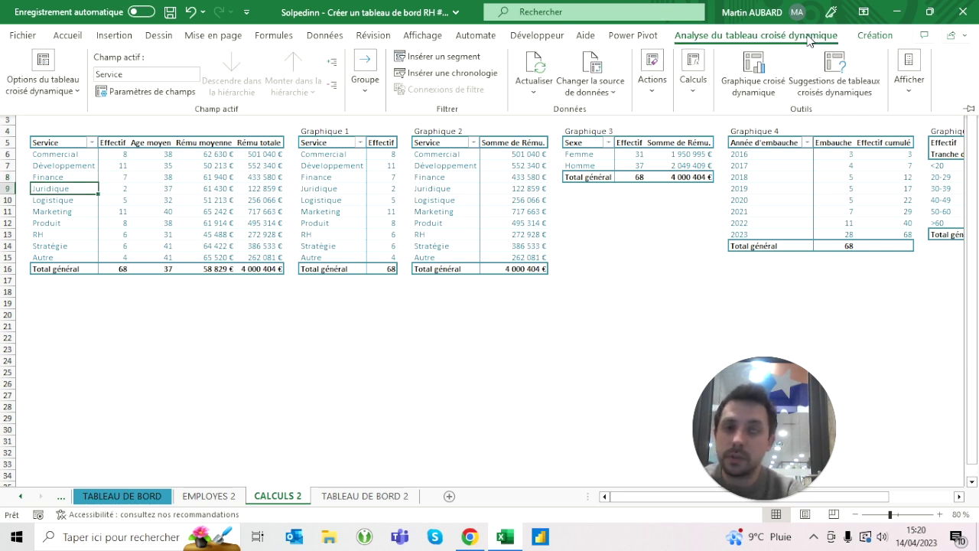
# Insert slicers for Service, Sexe, Date d'embauche and Années from the service pivot table.
pyautogui.click(451, 57)
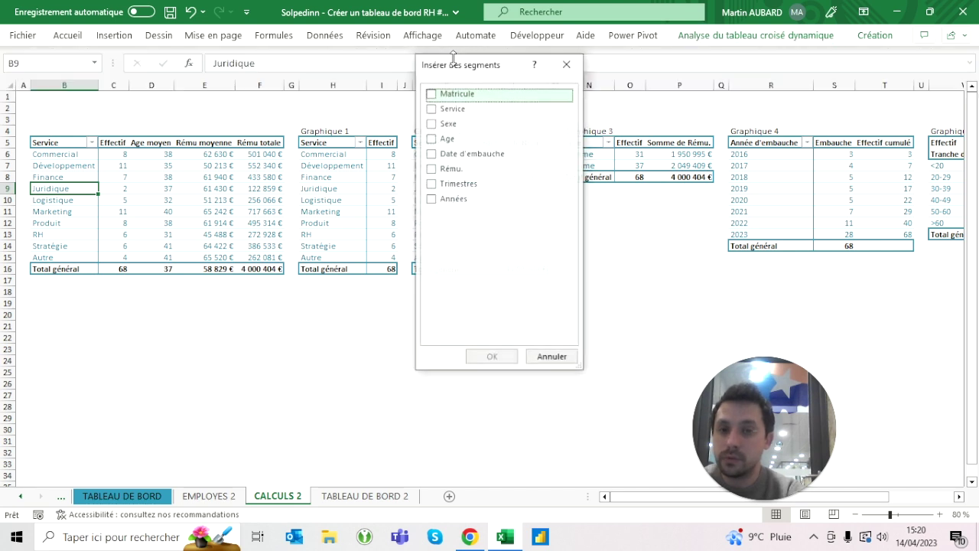
pyautogui.click(431, 109)
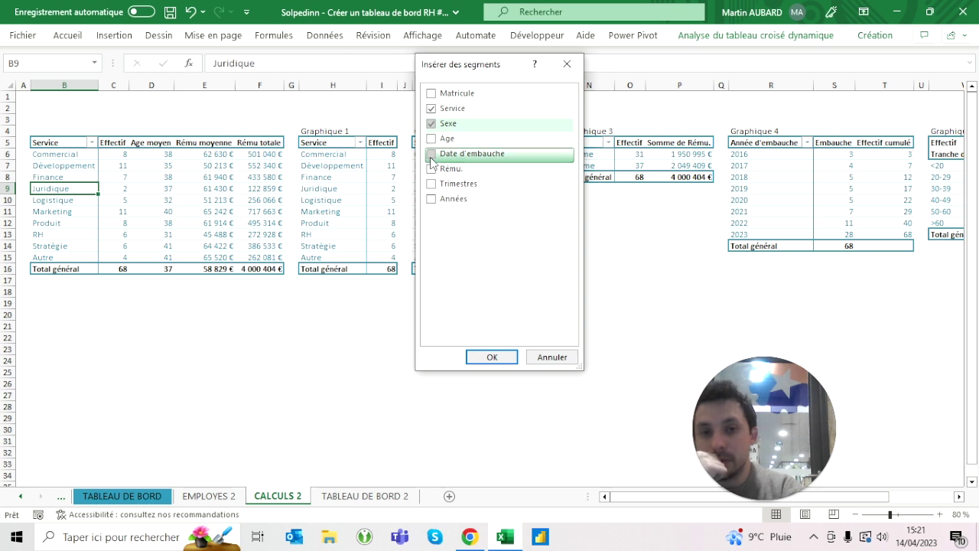
pyautogui.click(432, 200)
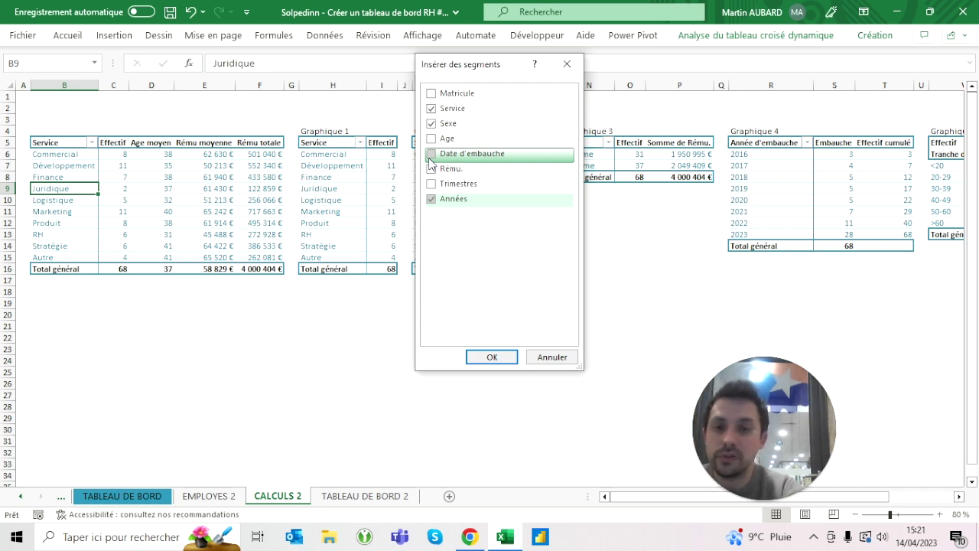
pyautogui.click(431, 155)
pyautogui.click(505, 358)
pyautogui.click(333, 346)
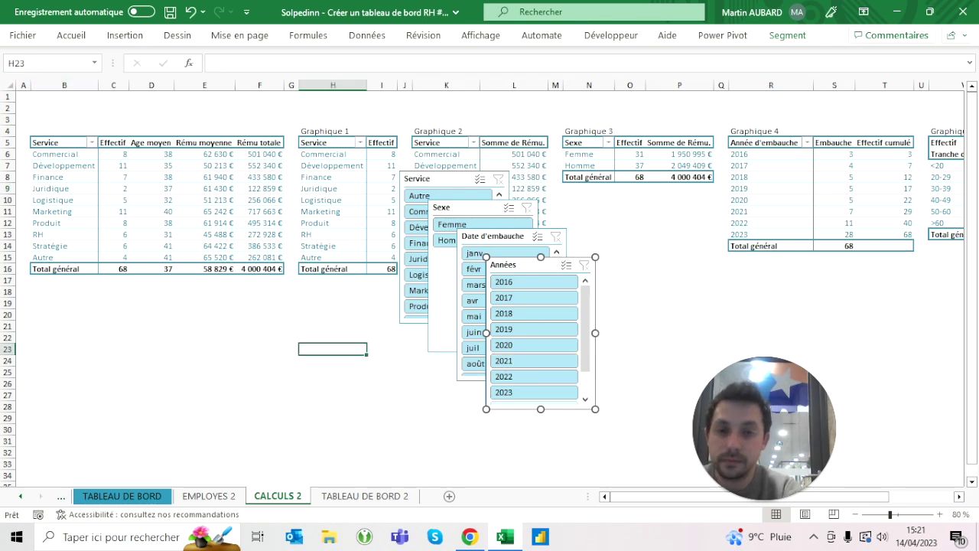
# Delete the four newly created slicers from the CALCULS 2 sheet.
pyautogui.click(421, 178)
pyautogui.keyDown('ctrl'); pyautogui.click(442, 207); pyautogui.keyUp('ctrl')
pyautogui.keyDown('ctrl'); pyautogui.click(491, 235); pyautogui.keyUp('ctrl')
pyautogui.keyDown('ctrl'); pyautogui.click(503, 264); pyautogui.keyUp('ctrl')
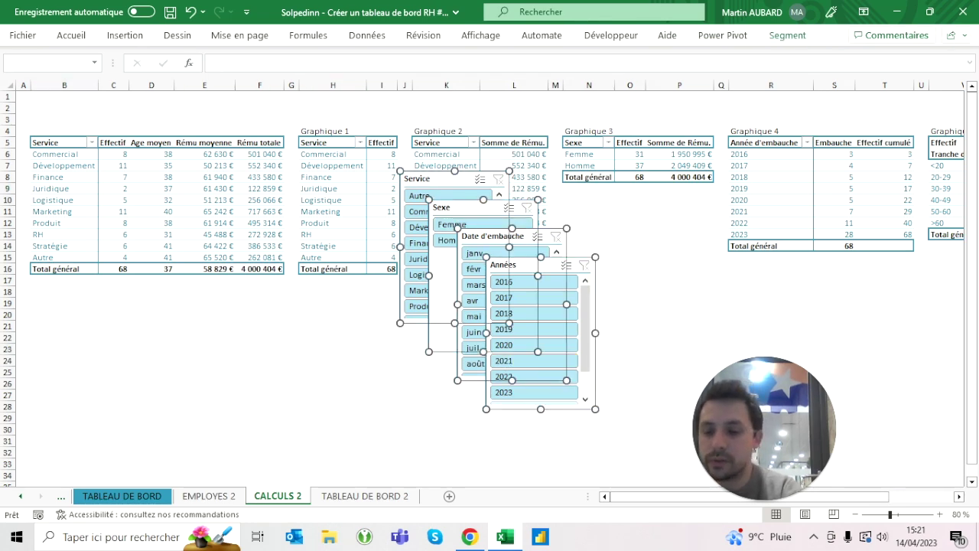
pyautogui.press('Delete')
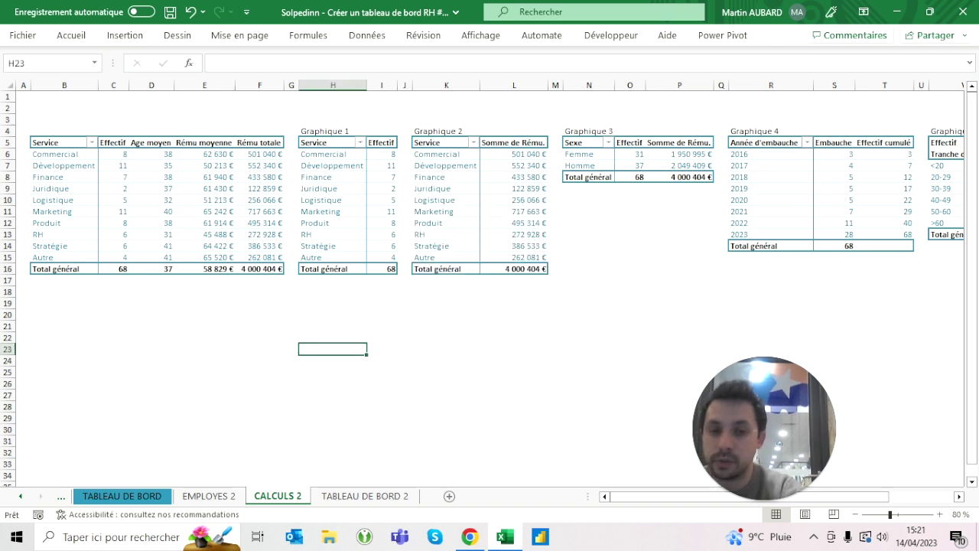
# Paste the four copied slicers at cell A6 on TABLEAU DE BORD 2, nudged slightly right.
pyautogui.click(365, 496)
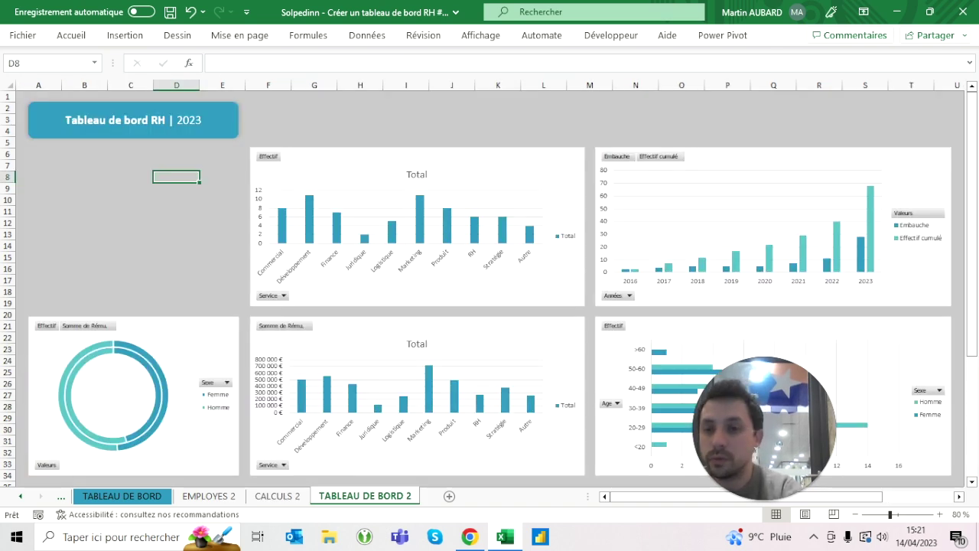
pyautogui.click(38, 153)
pyautogui.hotkey('ctrl', 'v')
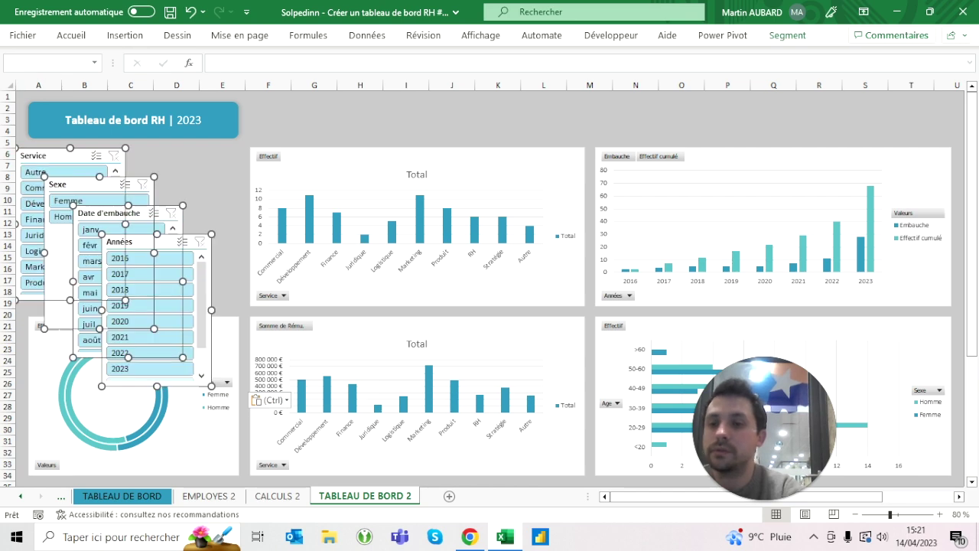
pyautogui.press('Right')
pyautogui.press('Right')
pyautogui.press('Right')
pyautogui.press('Escape')
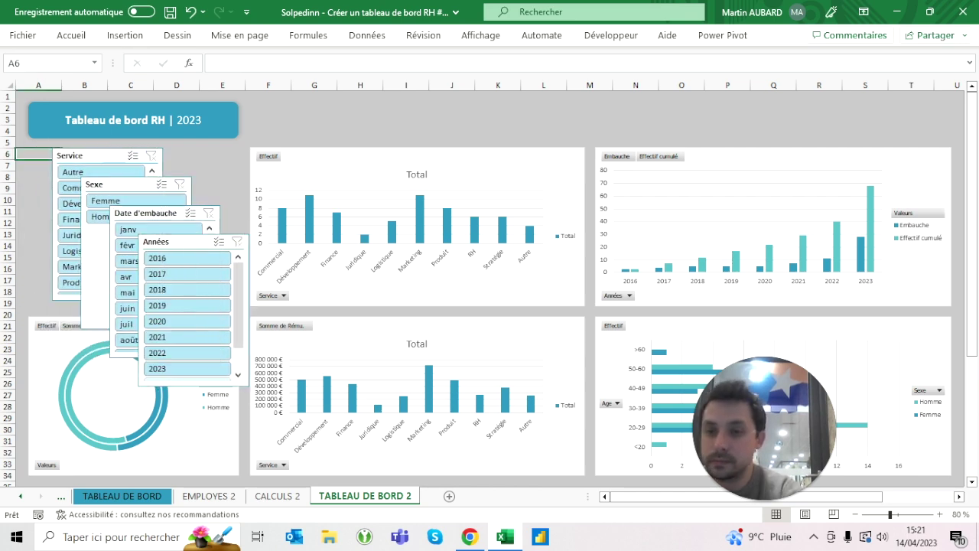
pyautogui.click(122, 495)
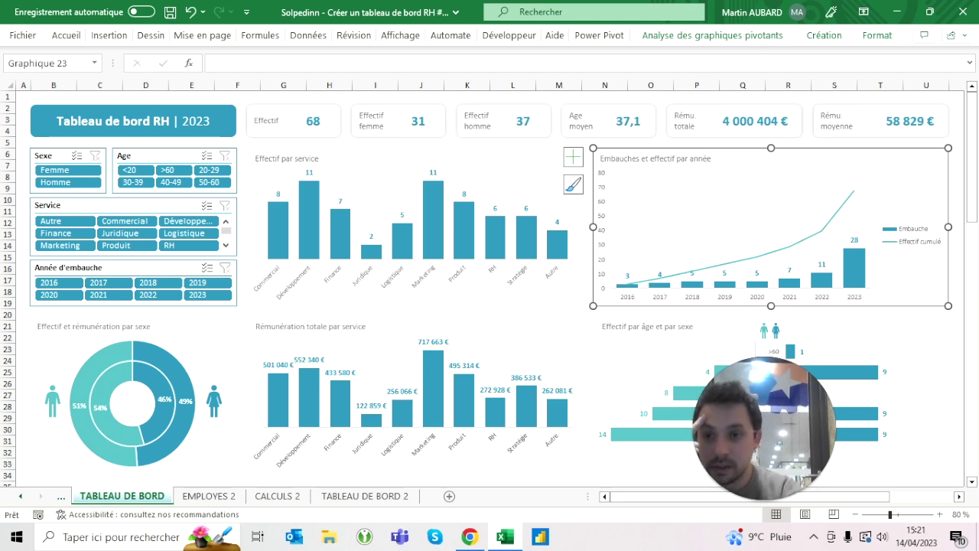
pyautogui.click(375, 505)
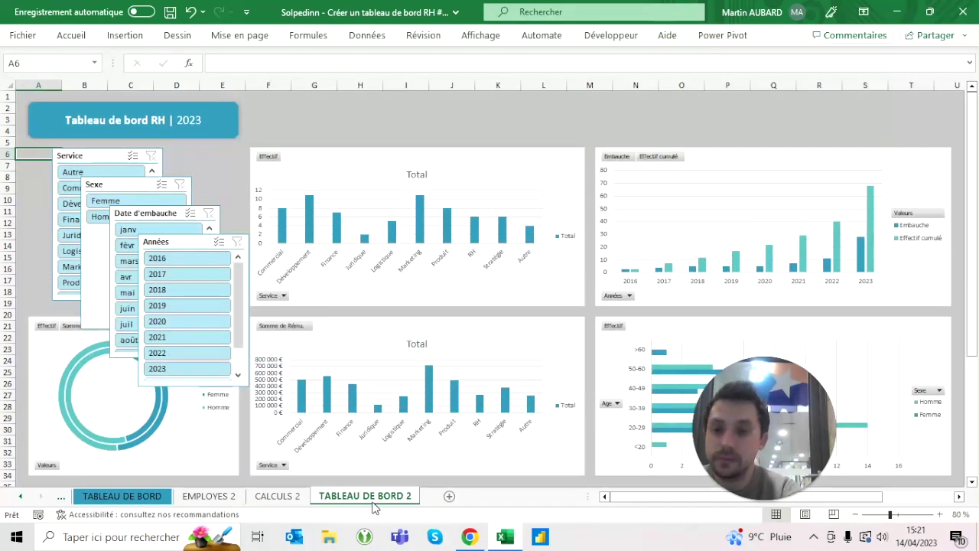
# Resize the Sexe, Date d'embauche and Années slicers to 9,7 cm wide by 4 cm tall.
pyautogui.click(94, 184)
pyautogui.keyDown('ctrl'); pyautogui.click(146, 213); pyautogui.keyUp('ctrl')
pyautogui.keyDown('ctrl'); pyautogui.click(156, 241); pyautogui.keyUp('ctrl')
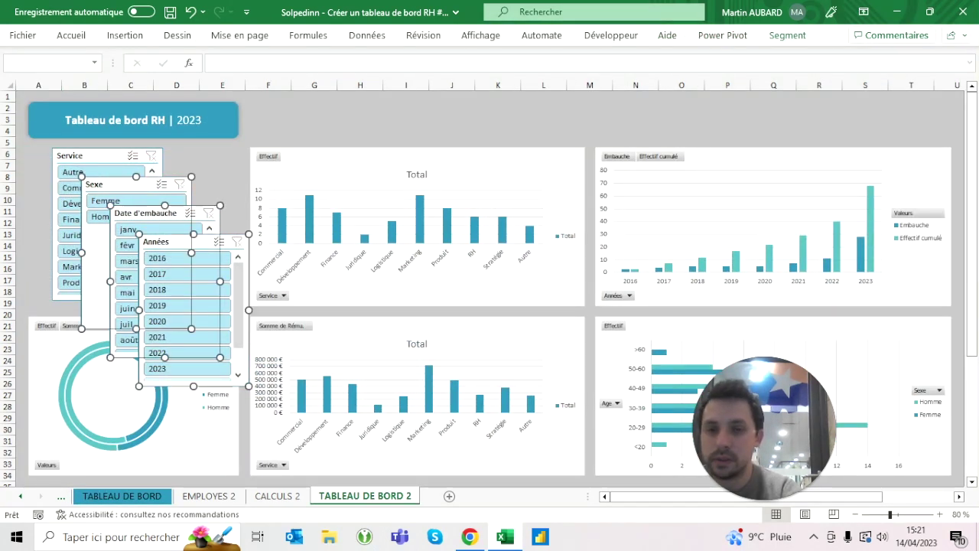
pyautogui.click(791, 35)
pyautogui.click(901, 86)
pyautogui.write('9,7')
pyautogui.press('Return')
pyautogui.click(902, 63)
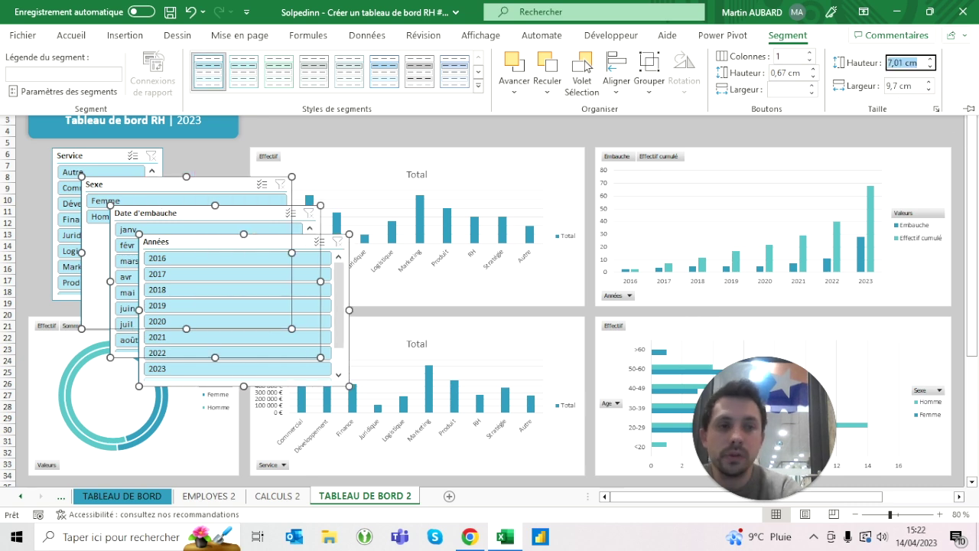
pyautogui.write('4')
pyautogui.press('Return')
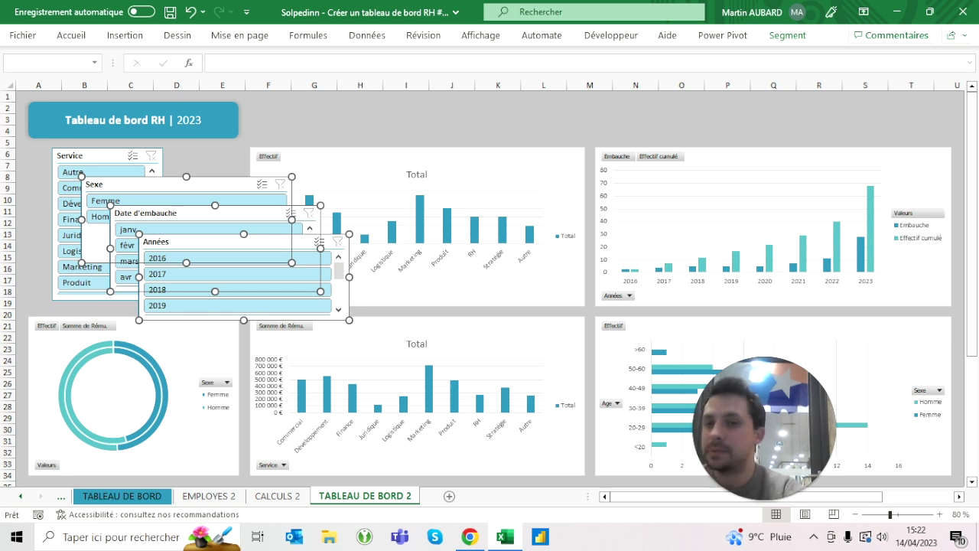
pyautogui.click(222, 154)
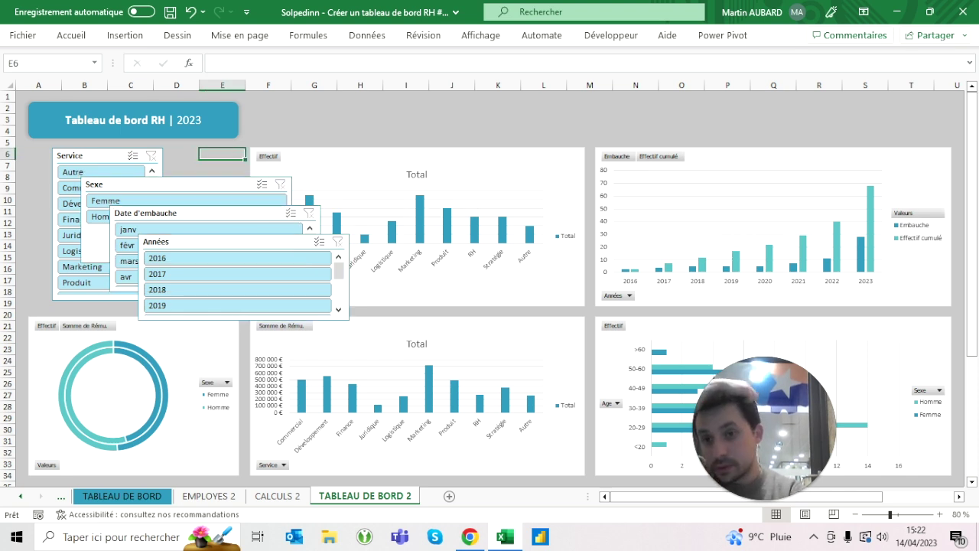
# Resize the Service slicer to 9,7 cm wide by 4 cm tall.
pyautogui.click(91, 155)
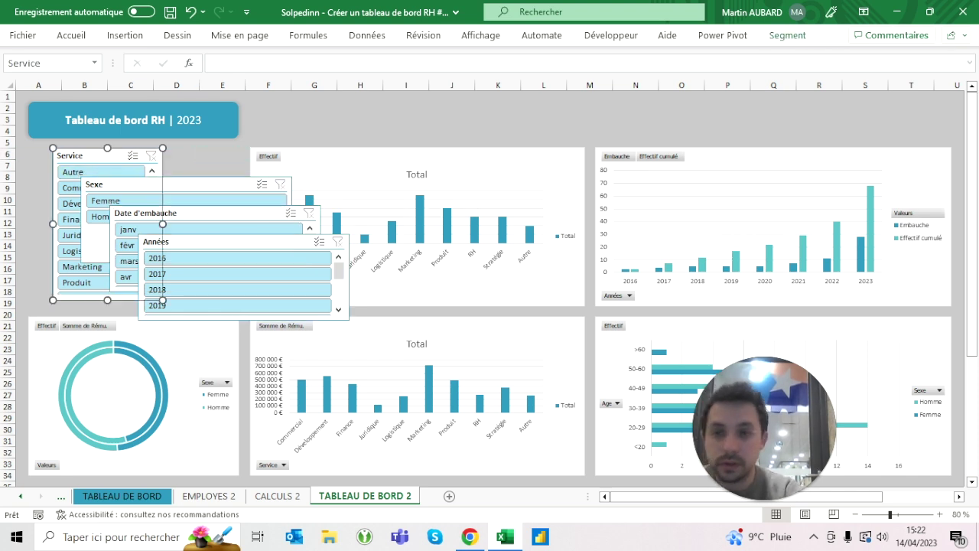
pyautogui.click(787, 35)
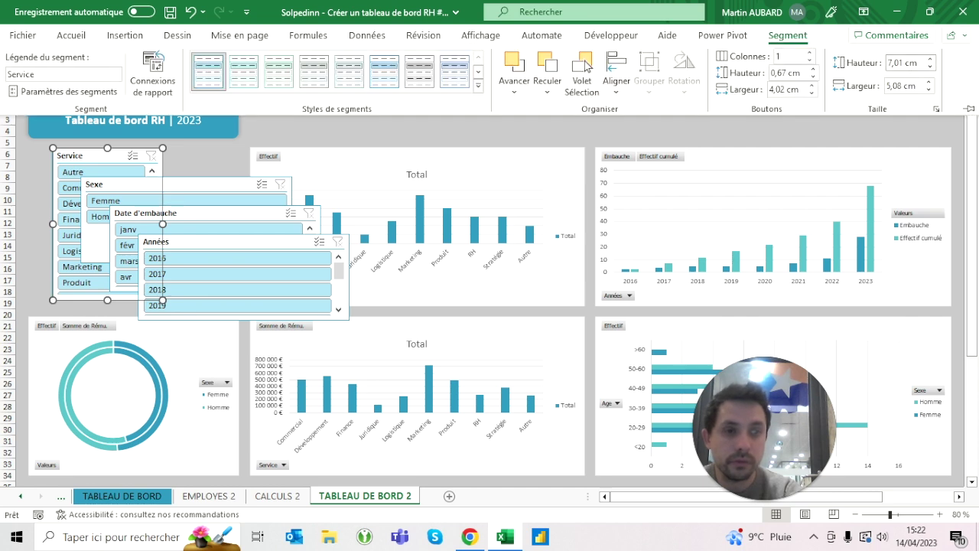
pyautogui.write('57')
pyautogui.press('Return')
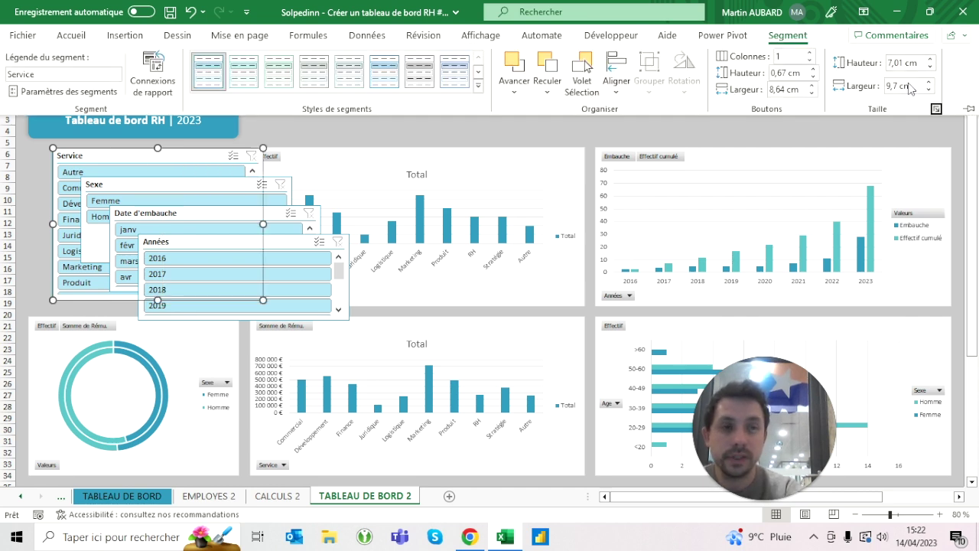
pyautogui.click(907, 62)
pyautogui.write('4')
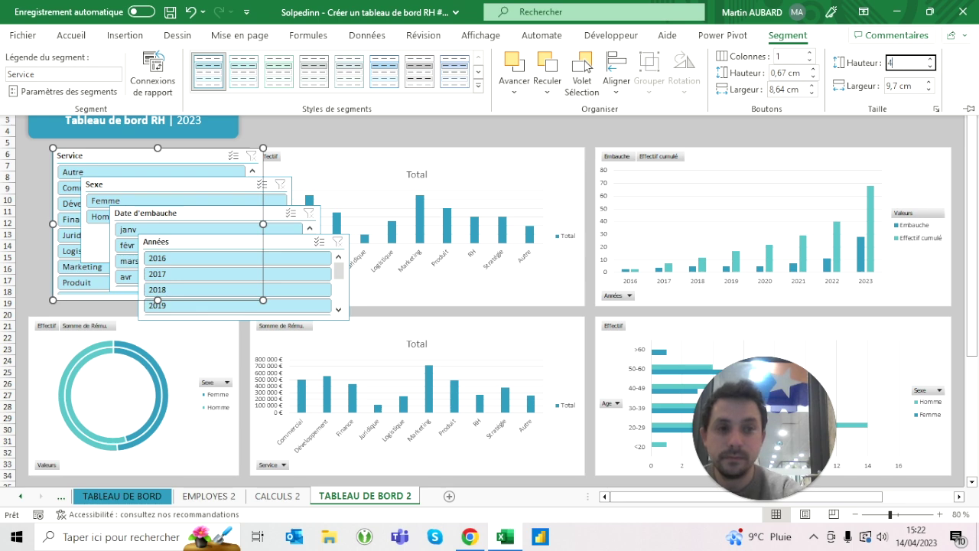
pyautogui.press('Return')
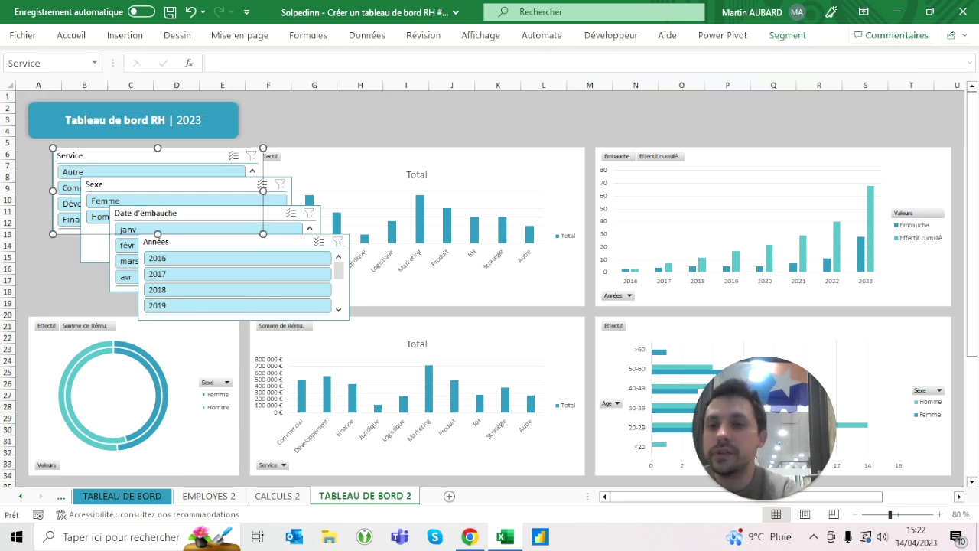
pyautogui.click(123, 495)
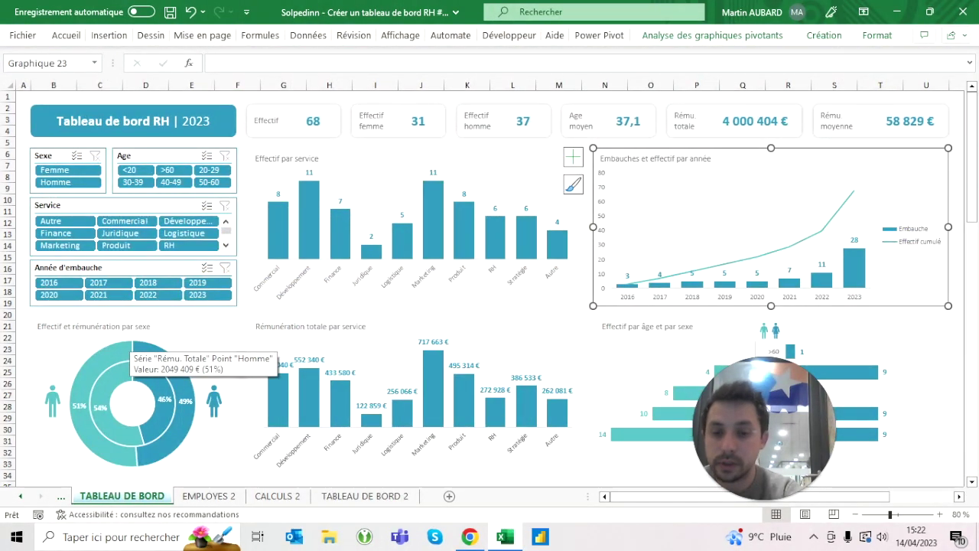
# Paste the finished-dashboard picture onto TABLEAU DE BORD 2 and move the Sexe slicer under the banner.
pyautogui.click(360, 496)
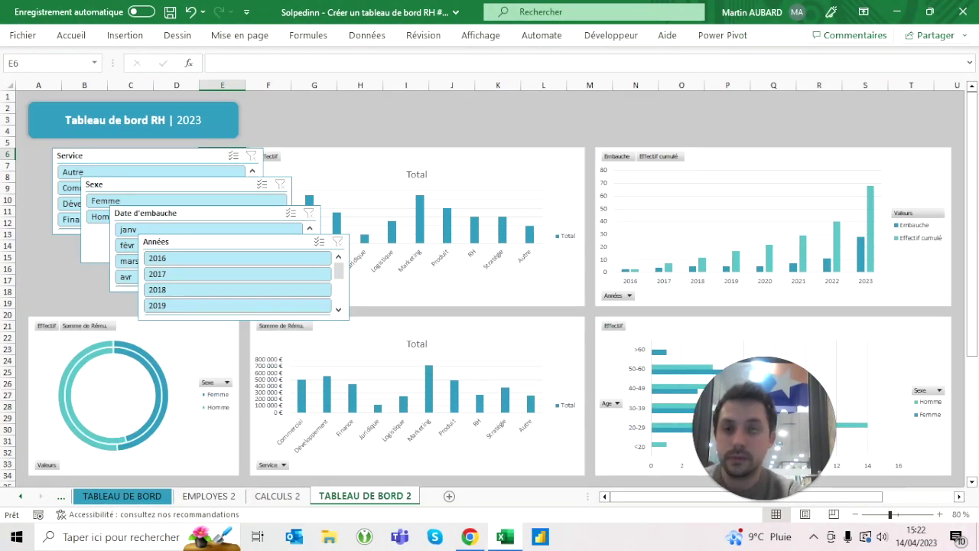
pyautogui.hotkey('ctrl', 'v')
pyautogui.moveTo(765, 386); pyautogui.dragTo(751, 353)
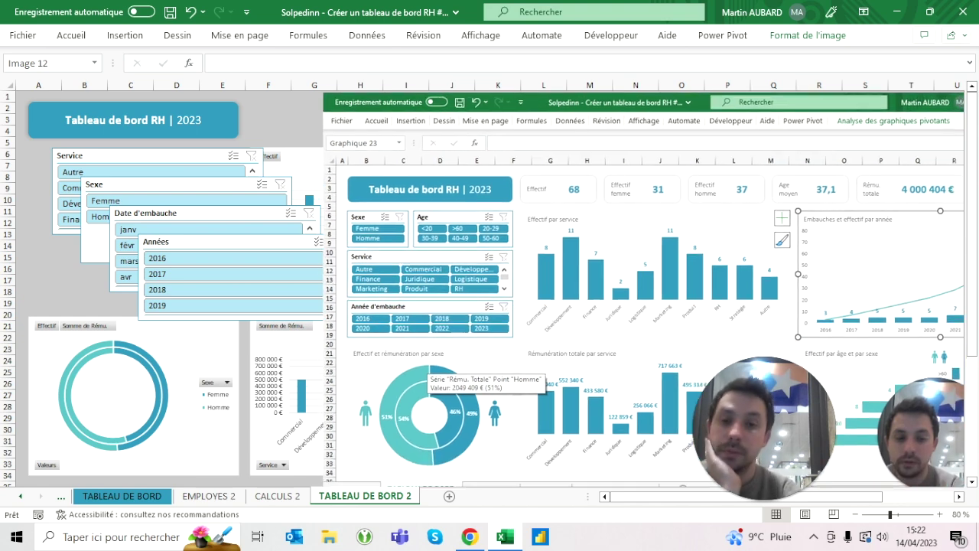
pyautogui.click(39, 256)
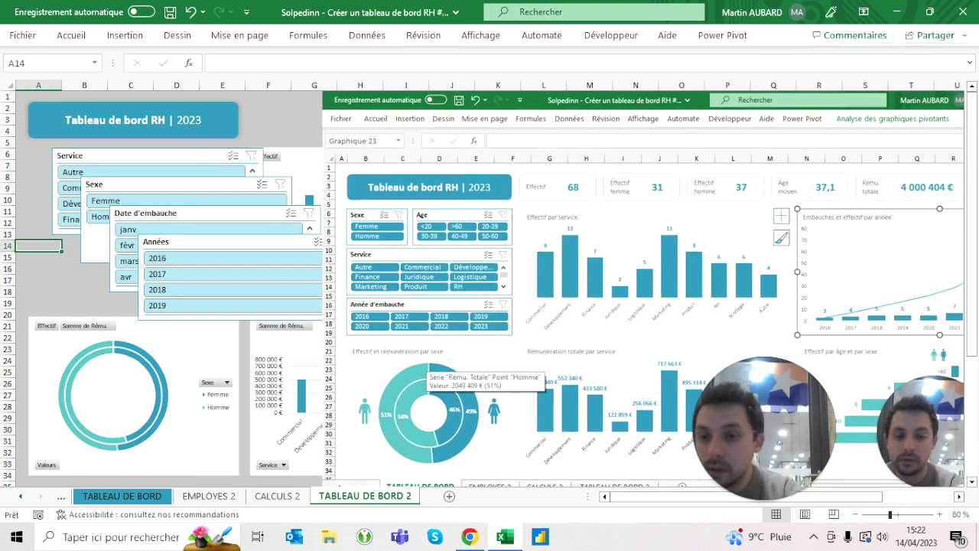
pyautogui.moveTo(153, 185); pyautogui.dragTo(97, 152)
# Move the Service slicer down and narrow the Sexe slicer to a compact width.
pyautogui.moveTo(254, 160); pyautogui.dragTo(253, 205)
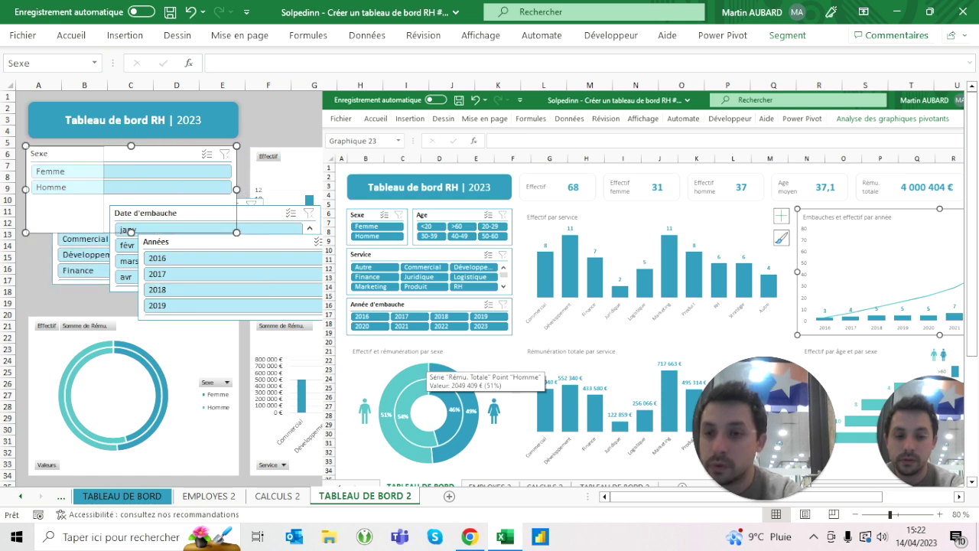
pyautogui.moveTo(237, 189); pyautogui.dragTo(98, 189)
pyautogui.click(130, 153)
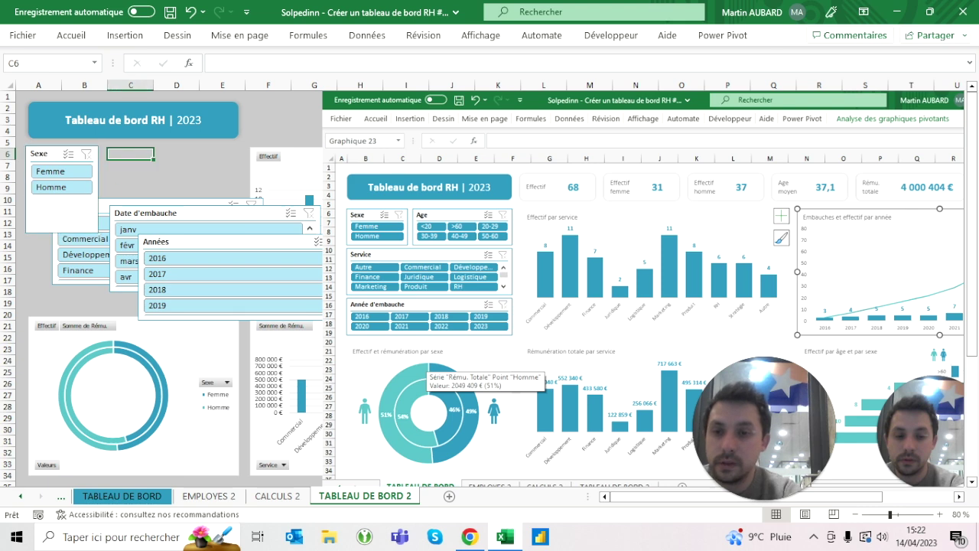
pyautogui.moveTo(54, 253); pyautogui.dragTo(78, 261)
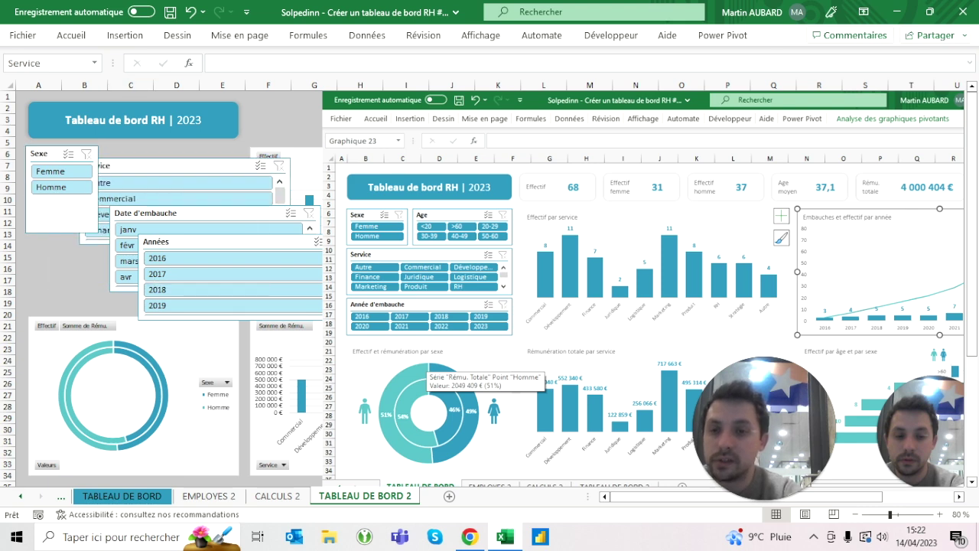
pyautogui.click(146, 212)
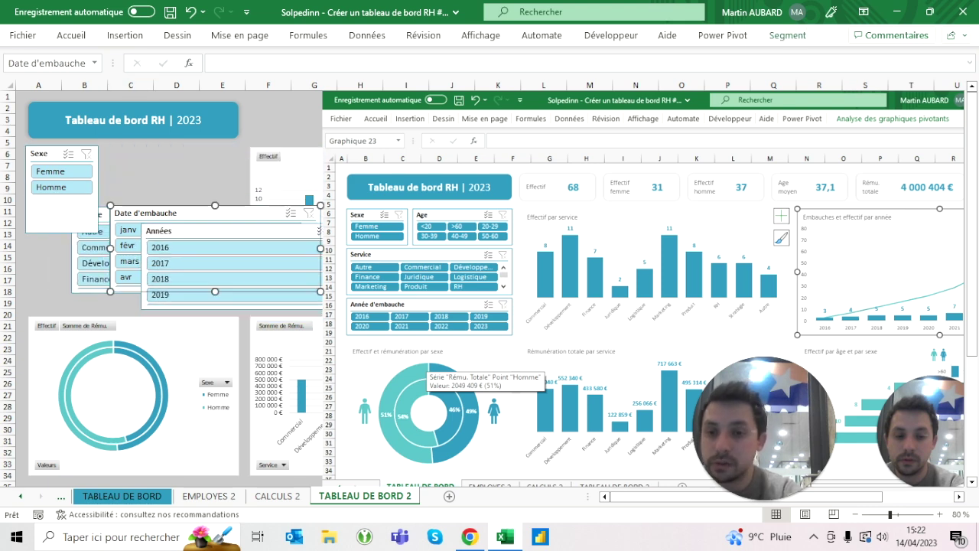
pyautogui.click(130, 153)
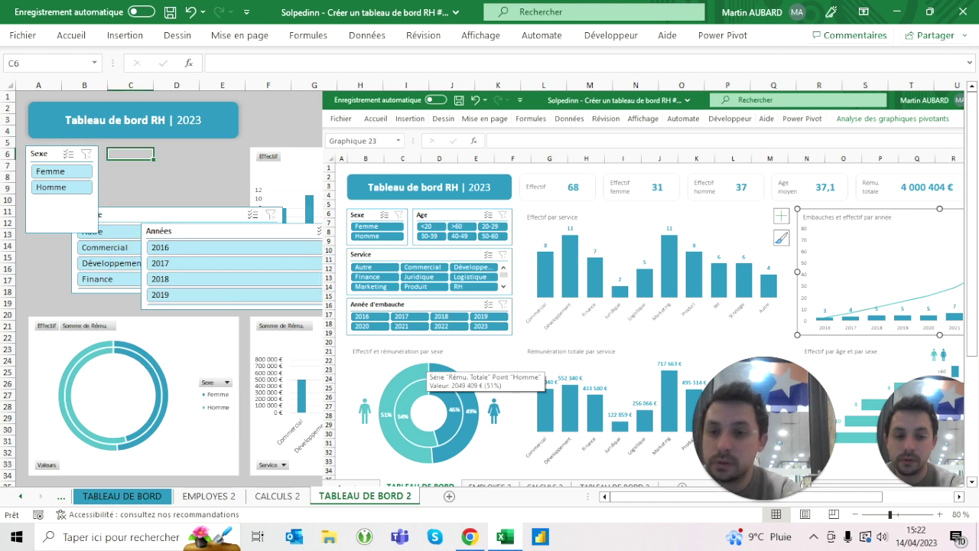
# Move Années out of the way and line up Service under Sexe near the left edge.
pyautogui.moveTo(160, 231); pyautogui.dragTo(168, 201)
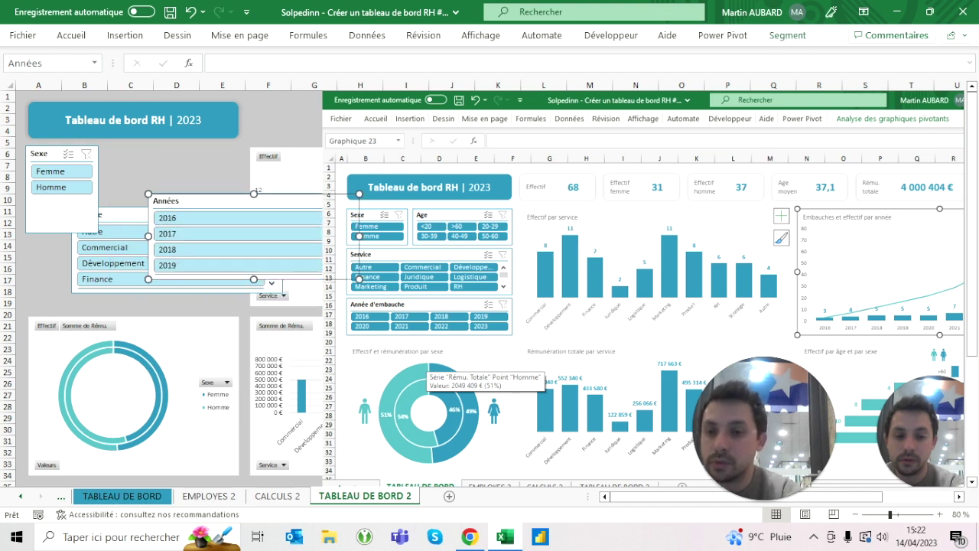
pyautogui.moveTo(107, 215); pyautogui.dragTo(61, 245)
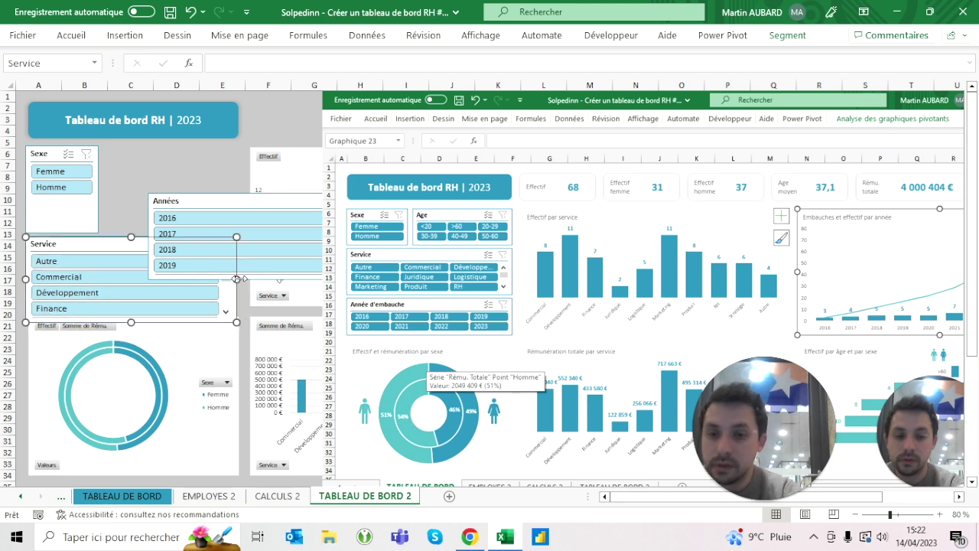
pyautogui.click(130, 154)
pyautogui.click(77, 243)
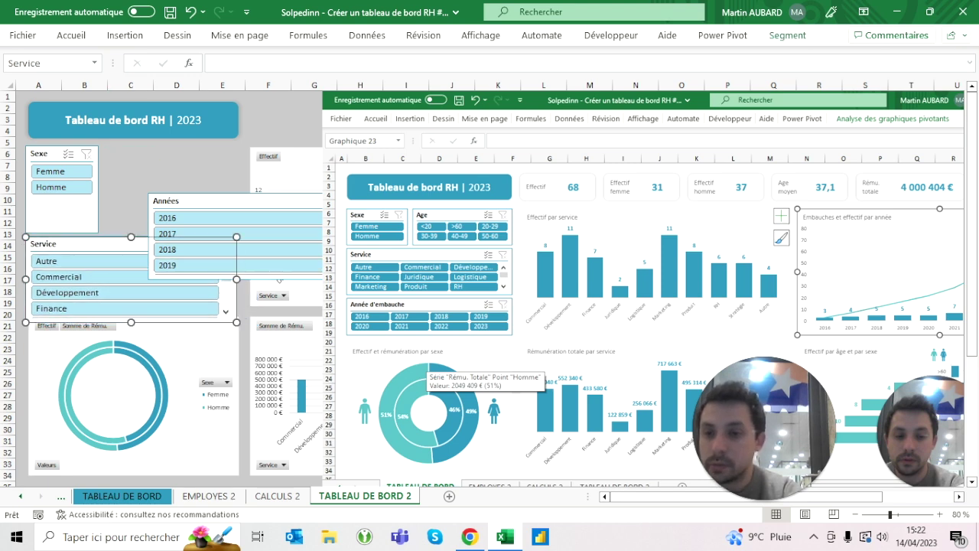
pyautogui.keyDown('shift'); pyautogui.click(61, 153); pyautogui.keyUp('shift')
pyautogui.moveTo(62, 176); pyautogui.dragTo(70, 176)
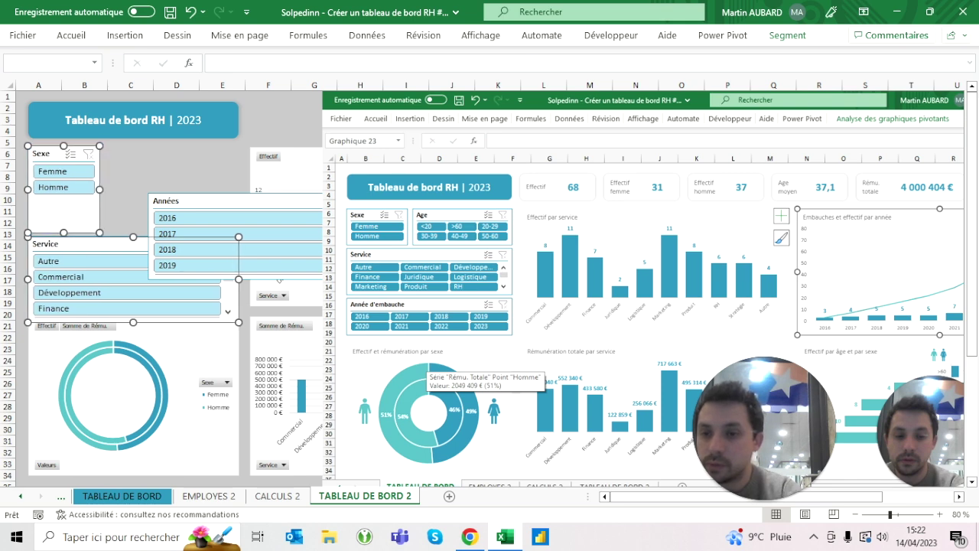
pyautogui.click(130, 153)
# Lay out the Service slicer's buttons in three columns.
pyautogui.click(92, 243)
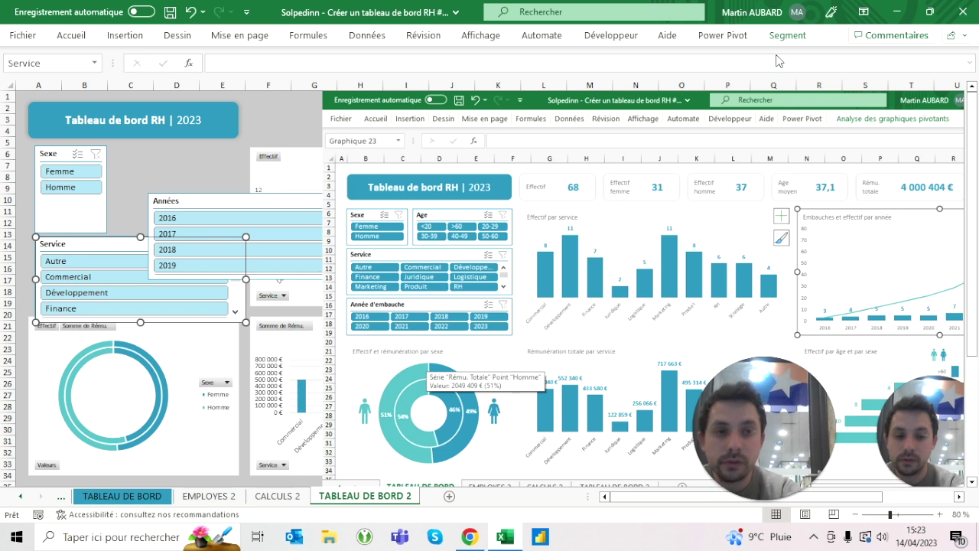
pyautogui.click(788, 35)
pyautogui.click(810, 53)
pyautogui.click(810, 54)
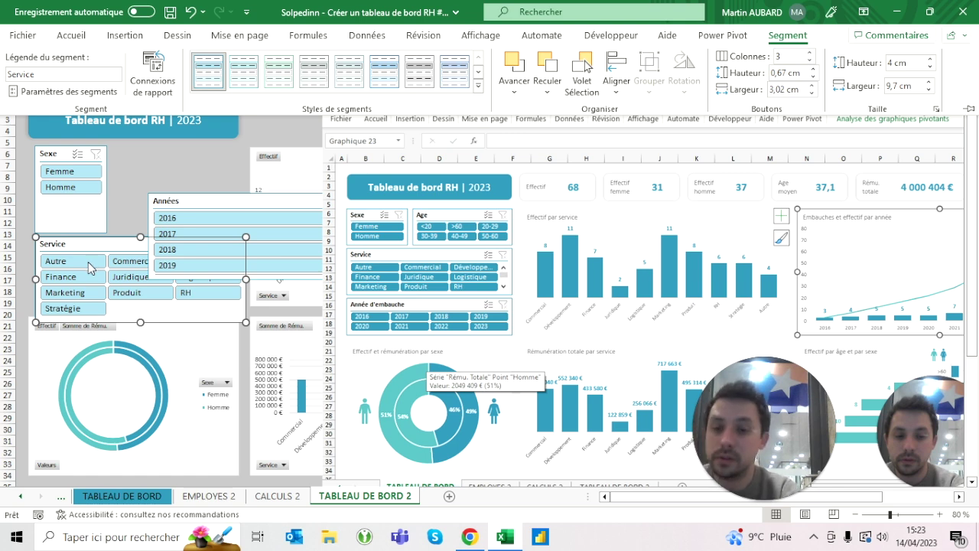
# Shorten the Service slicer to fit its buttons and set the Sexe slicer height to 2,5 cm.
pyautogui.hotkey('ctrl', 'F1')
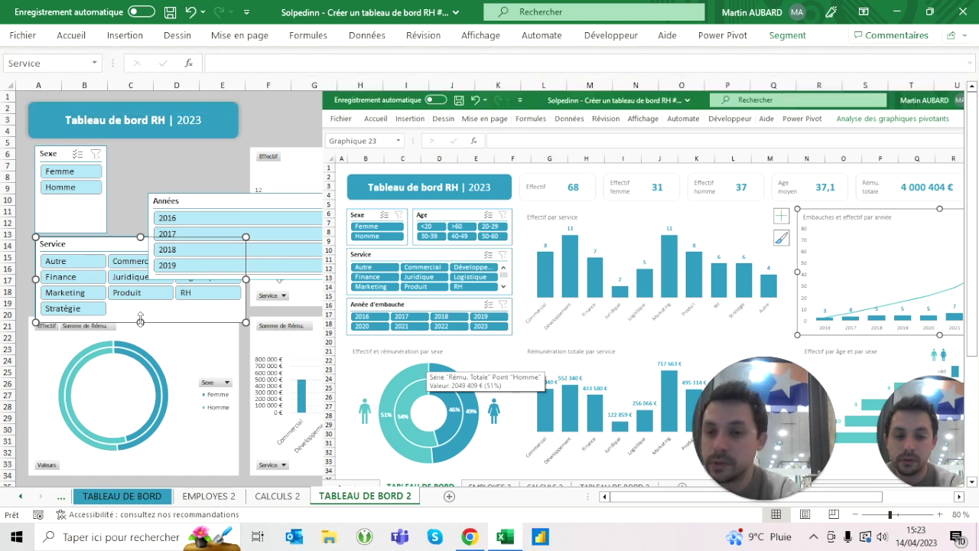
pyautogui.click(73, 308)
pyautogui.moveTo(140, 322); pyautogui.dragTo(143, 303)
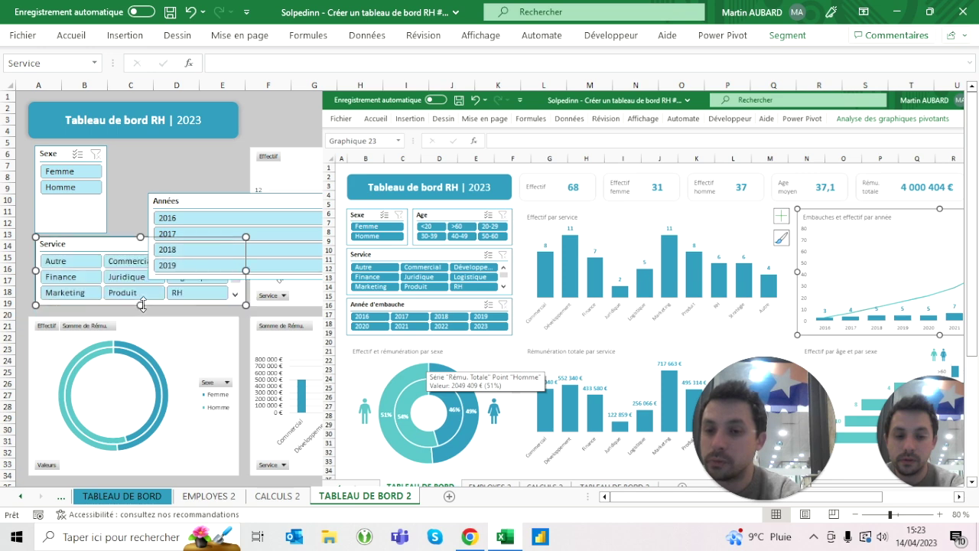
pyautogui.press('Tab')
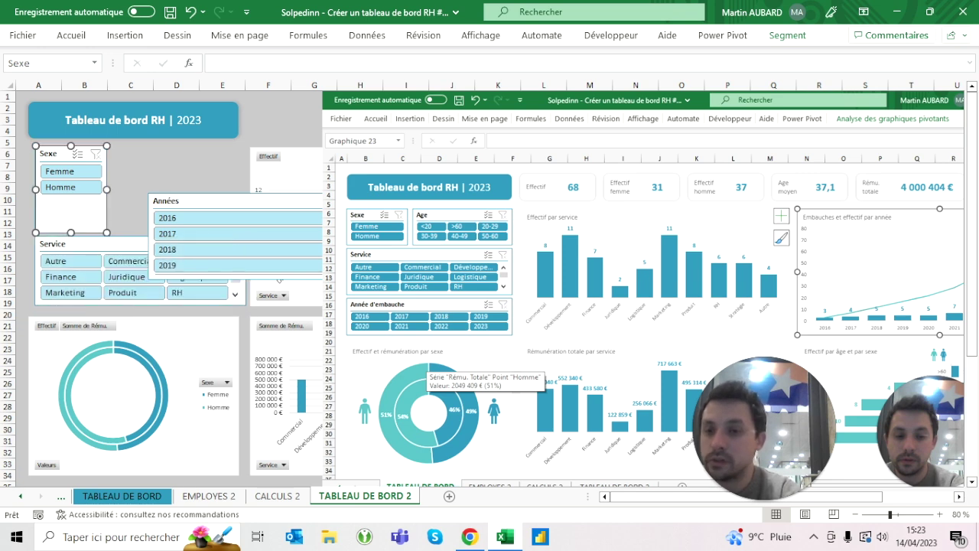
pyautogui.moveTo(71, 233); pyautogui.dragTo(71, 198)
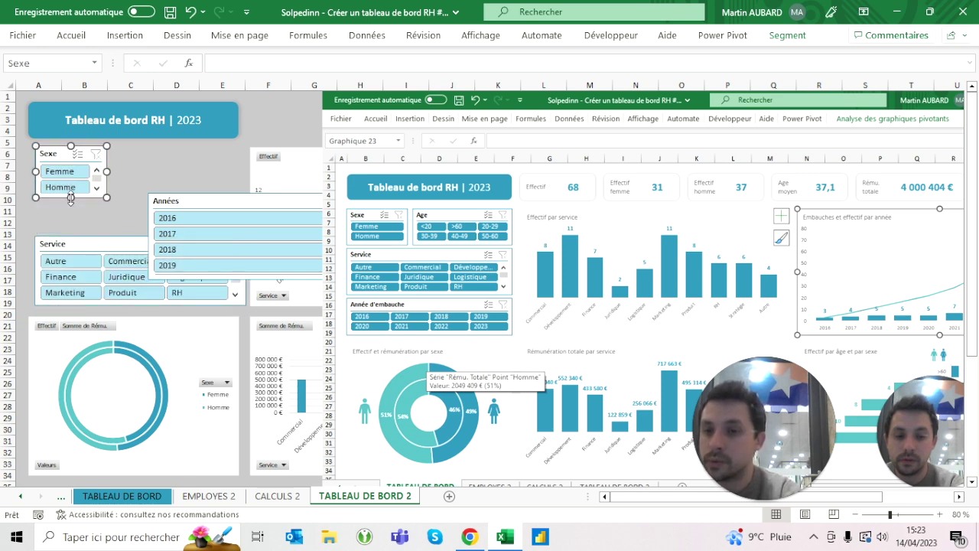
pyautogui.click(787, 36)
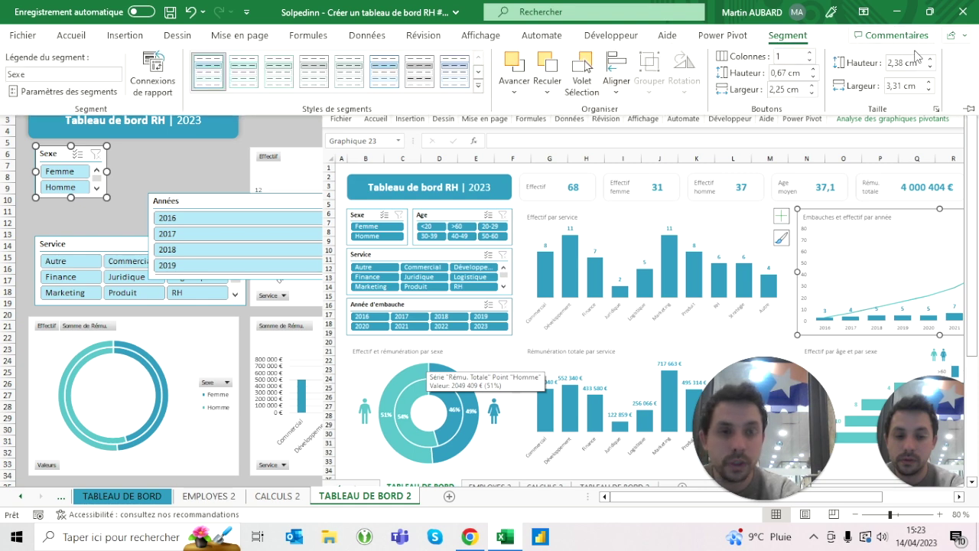
pyautogui.click(930, 59)
pyautogui.hotkey('ctrl', 'F1')
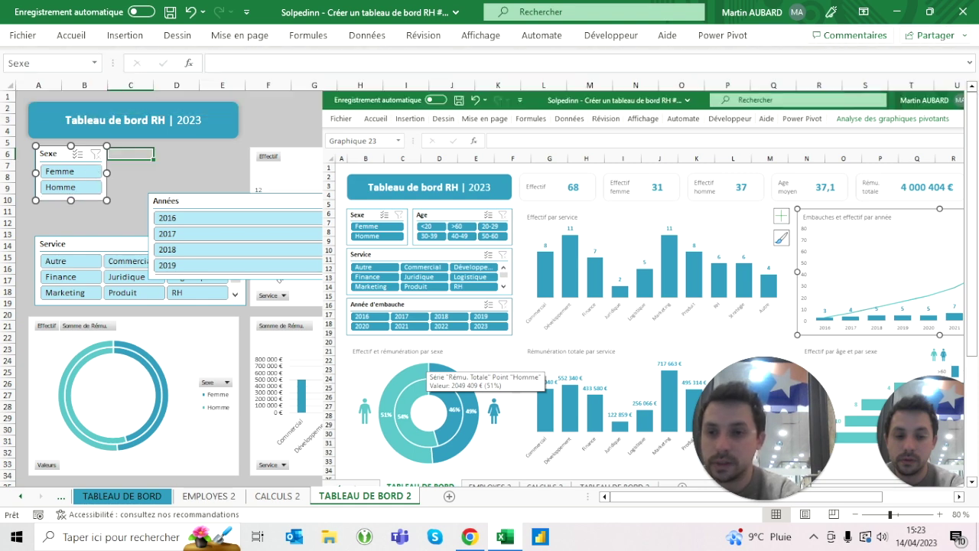
# Move Service under Sexe, widen it to three button columns, and place Années below it.
pyautogui.moveTo(52, 243); pyautogui.dragTo(52, 212)
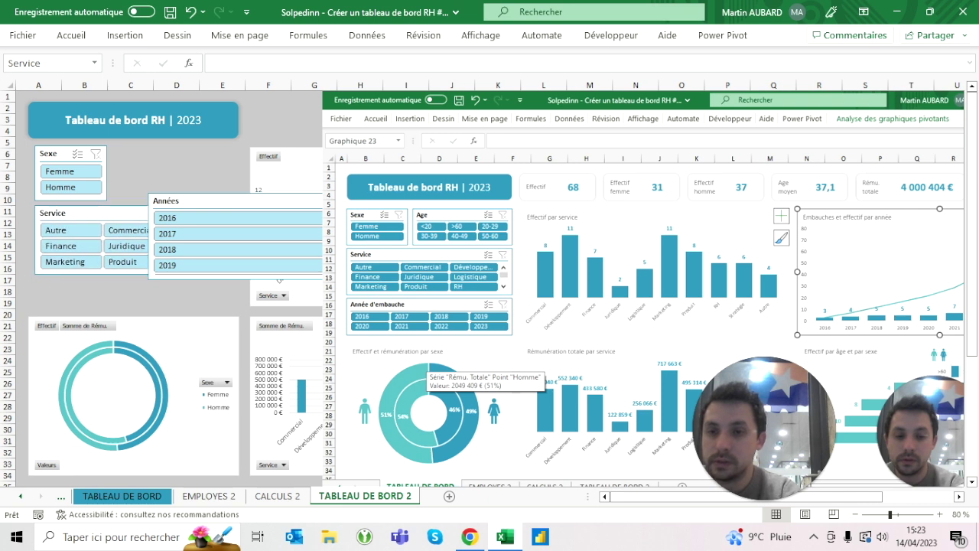
pyautogui.keyDown('ctrl'); pyautogui.click(166, 200); pyautogui.keyUp('ctrl')
pyautogui.moveTo(141, 240); pyautogui.dragTo(245, 240)
pyautogui.moveTo(184, 201)
pyautogui.mouseDown()
pyautogui.moveTo(69, 269)
pyautogui.moveTo(72, 285)
pyautogui.mouseUp()
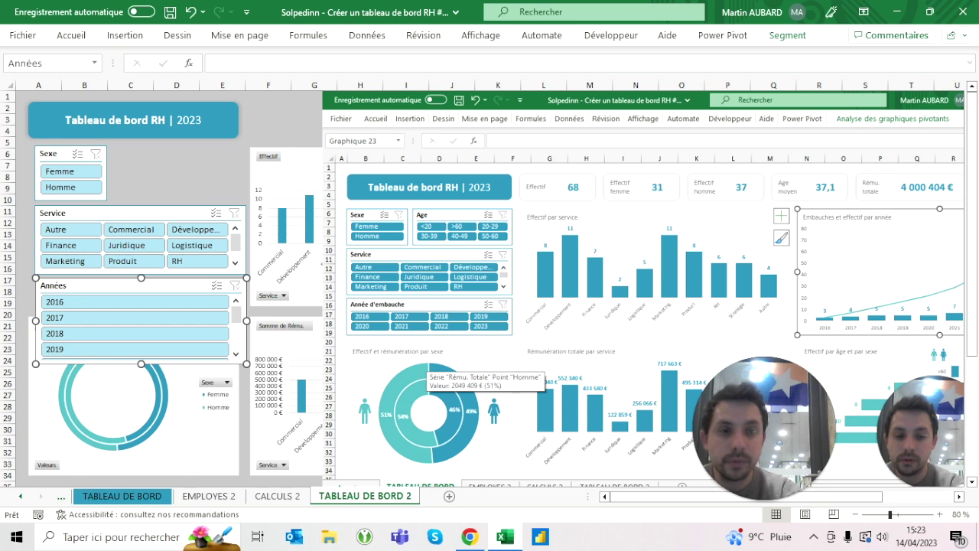
pyautogui.click(810, 37)
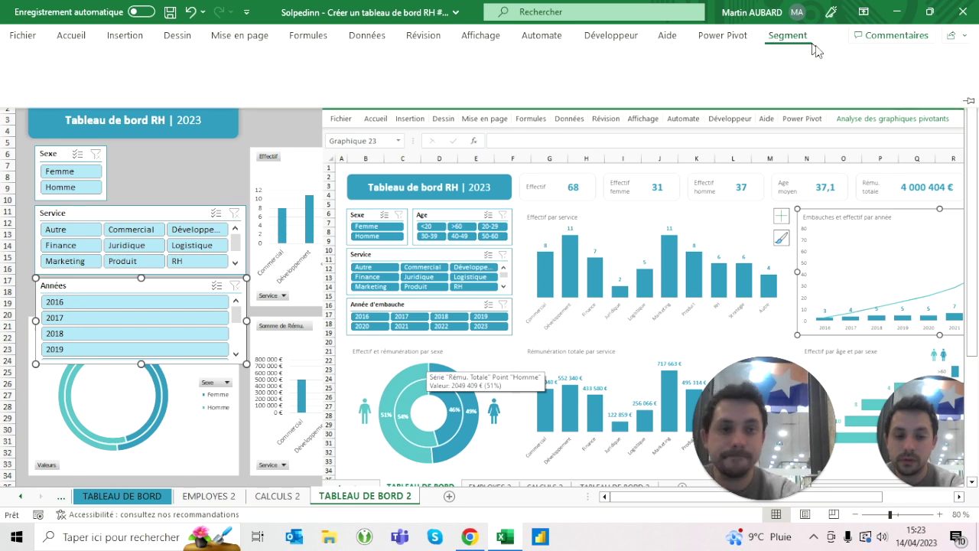
# Show the Années years in four columns and shrink that slicer to 2,5 cm high.
pyautogui.click(812, 52)
pyautogui.click(812, 53)
pyautogui.click(812, 53)
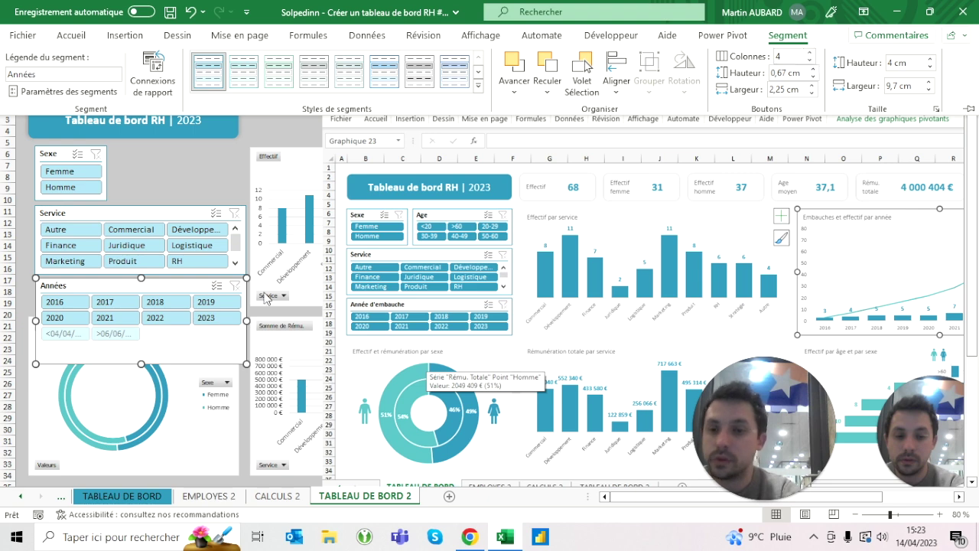
pyautogui.hotkey('ctrl', 'F1')
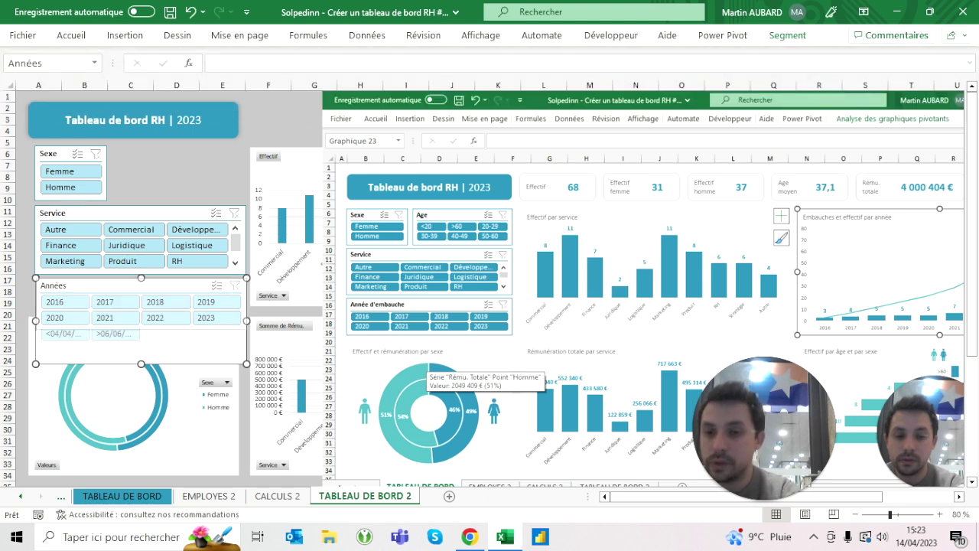
pyautogui.moveTo(142, 362); pyautogui.dragTo(142, 328)
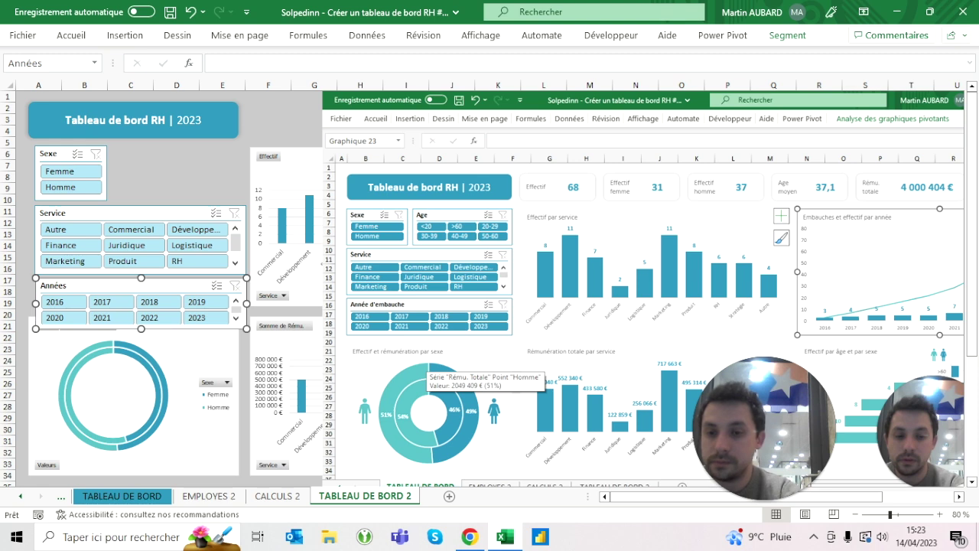
pyautogui.click(788, 35)
pyautogui.click(930, 60)
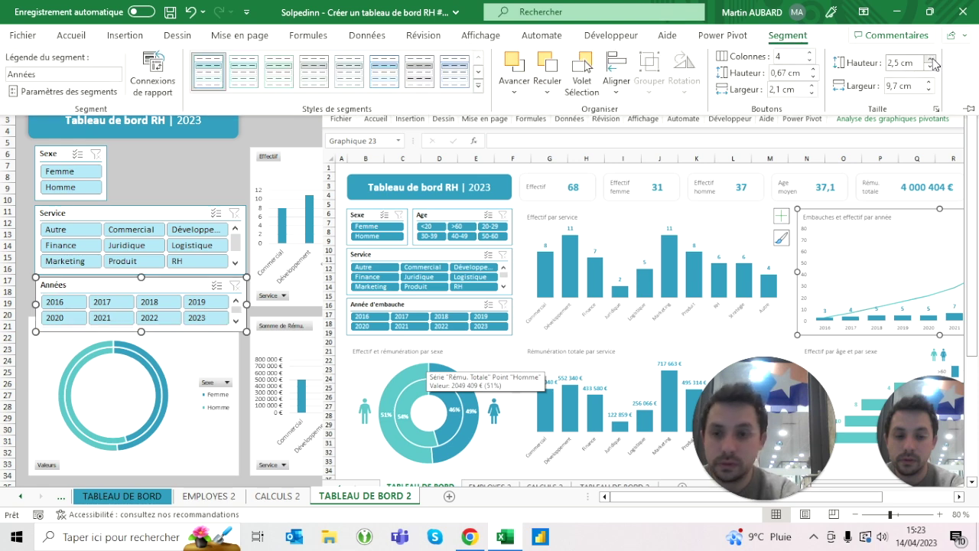
pyautogui.click(130, 154)
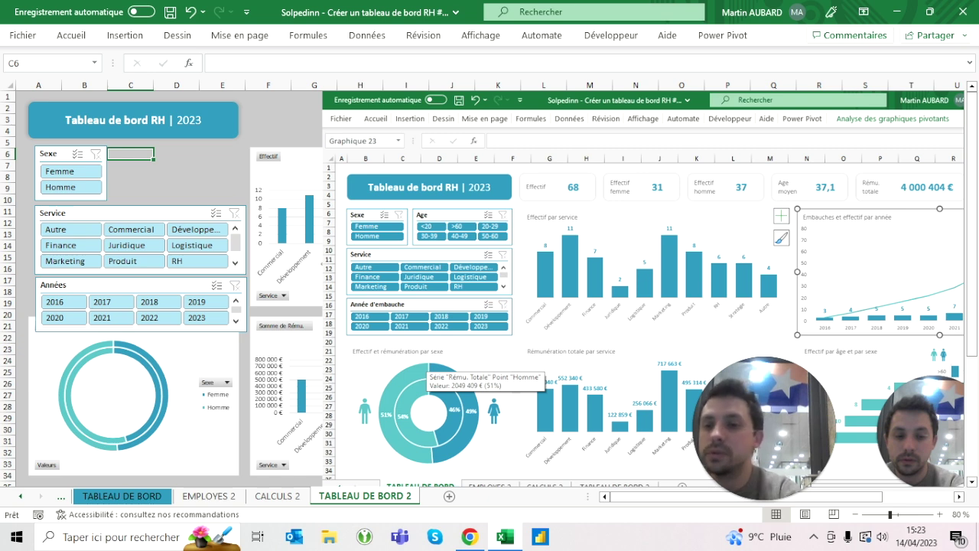
# Set the button height of the Sexe, Service and Années slicers to 0,5 cm.
pyautogui.click(53, 153)
pyautogui.keyDown('ctrl'); pyautogui.click(53, 212); pyautogui.keyUp('ctrl')
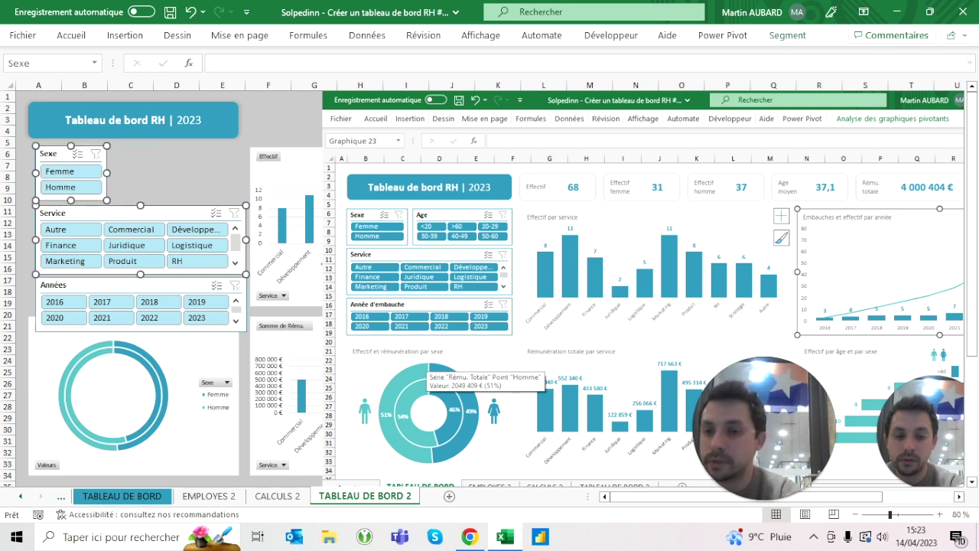
pyautogui.keyDown('ctrl'); pyautogui.click(53, 285); pyautogui.keyUp('ctrl')
pyautogui.click(788, 35)
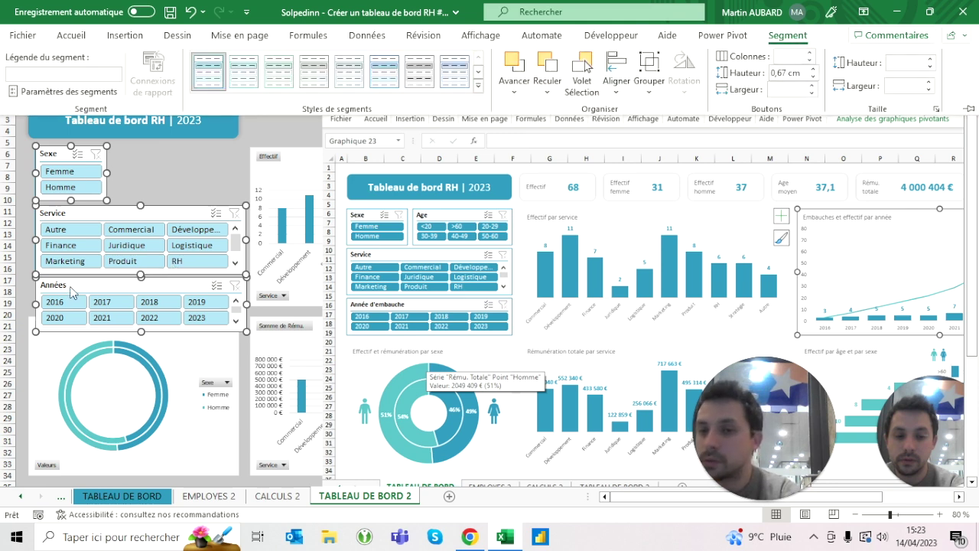
pyautogui.click(812, 79)
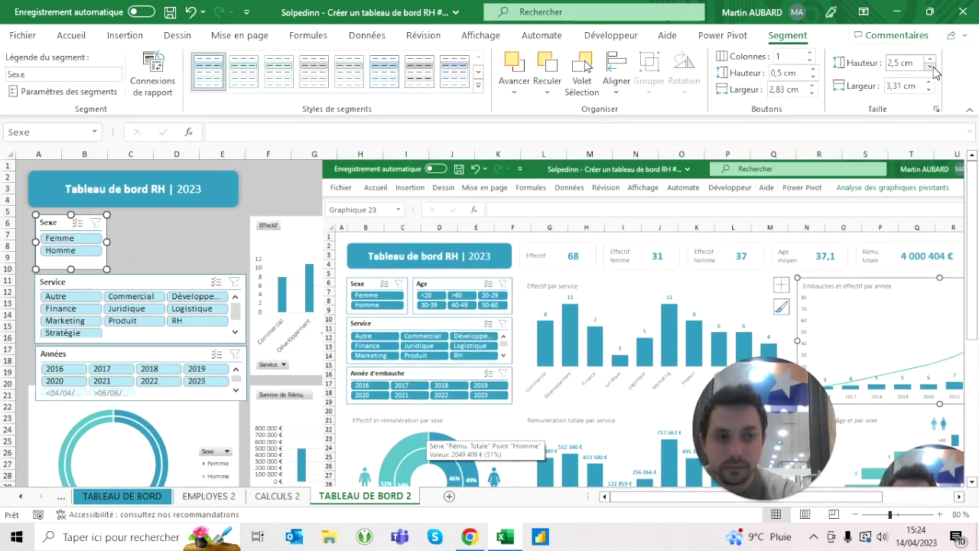
# Set the Sexe and Années slicer heights to 2,1 cm and Service to 2,7 cm.
pyautogui.click(931, 67)
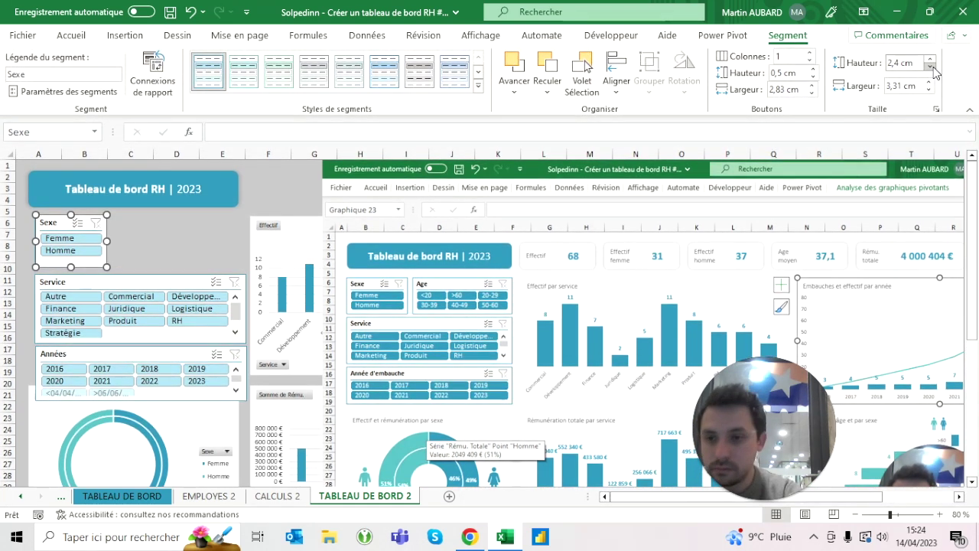
pyautogui.click(931, 67)
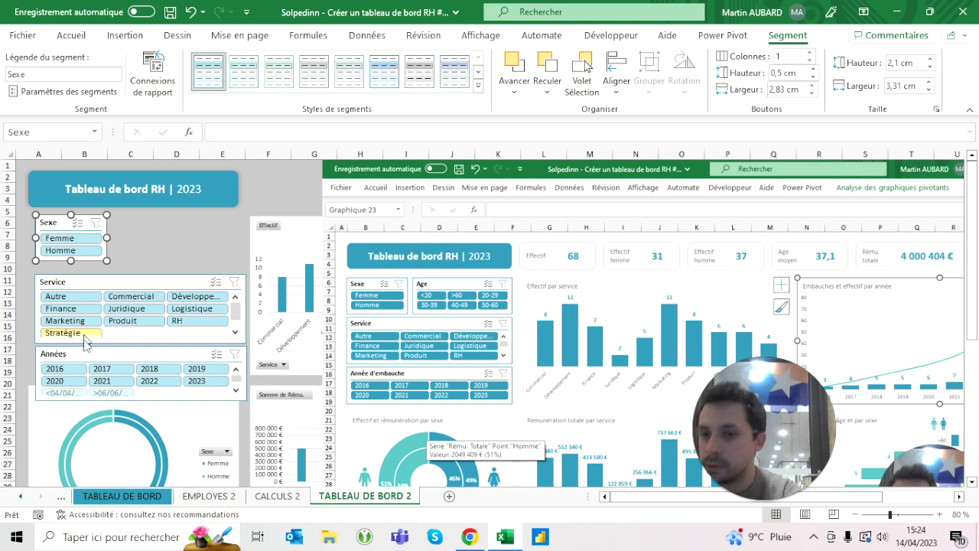
pyautogui.click(72, 354)
pyautogui.click(931, 67)
pyautogui.click(931, 67)
pyautogui.click(930, 67)
pyautogui.click(931, 67)
pyautogui.click(153, 281)
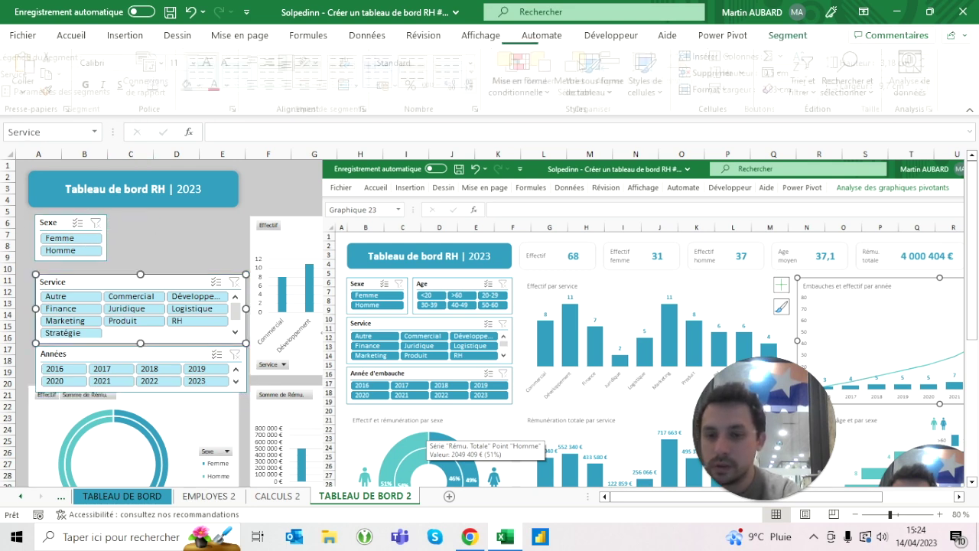
pyautogui.click(931, 68)
pyautogui.click(931, 67)
pyautogui.click(931, 67)
pyautogui.click(930, 67)
pyautogui.click(931, 67)
pyautogui.click(931, 67)
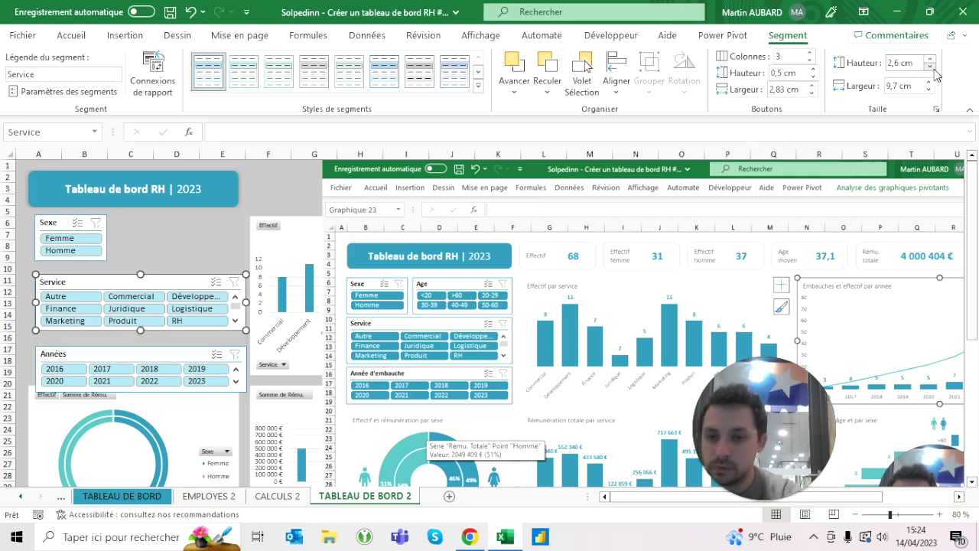
pyautogui.click(130, 223)
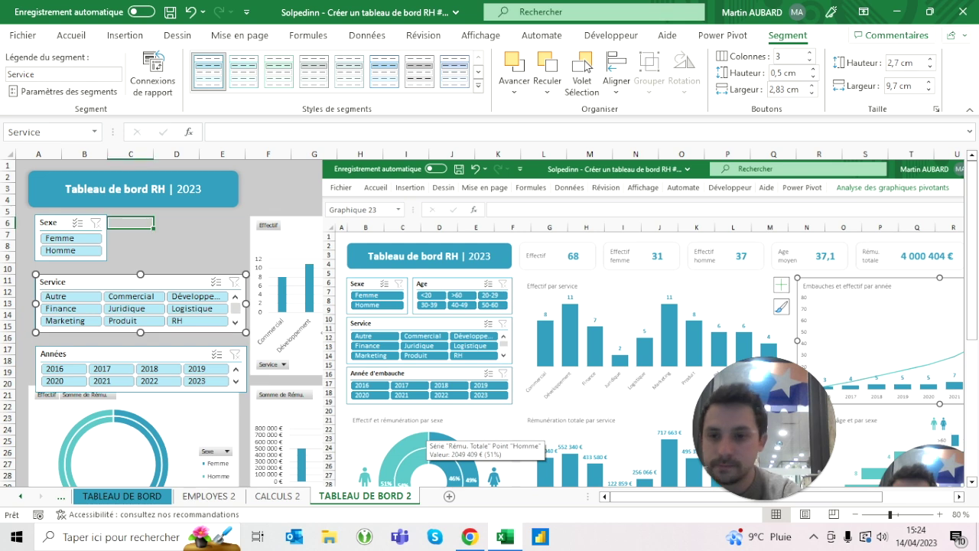
# Move the Service slicer up toward Sexe and the Années slicer up under Service.
pyautogui.moveTo(115, 282); pyautogui.dragTo(114, 271)
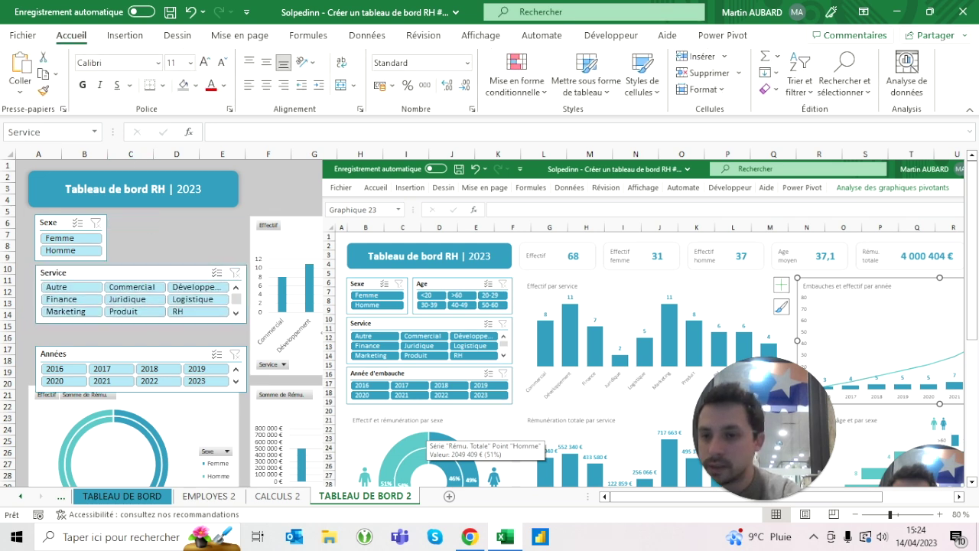
pyautogui.moveTo(76, 354)
pyautogui.mouseDown()
pyautogui.moveTo(71, 341)
pyautogui.moveTo(88, 335)
pyautogui.mouseUp()
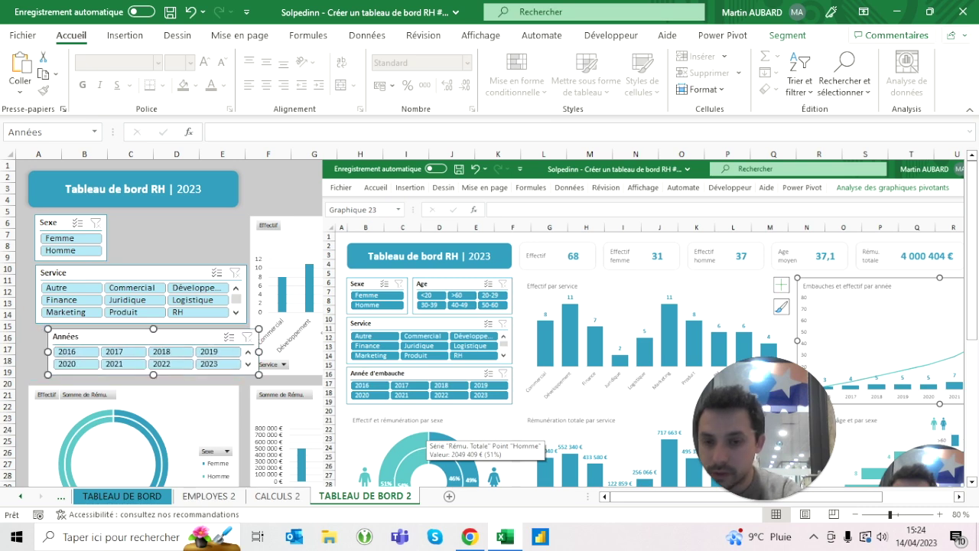
pyautogui.click(130, 222)
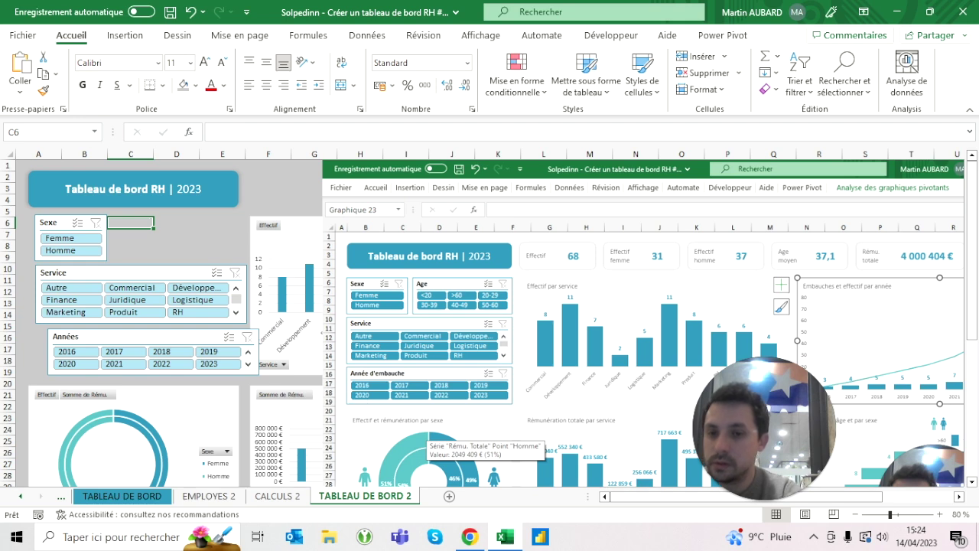
# Distribute the Sexe, Service and Années slicers evenly in the vertical direction.
pyautogui.click(153, 336)
pyautogui.keyDown('ctrl'); pyautogui.click(168, 272); pyautogui.keyUp('ctrl')
pyautogui.keyDown('ctrl'); pyautogui.click(73, 222); pyautogui.keyUp('ctrl')
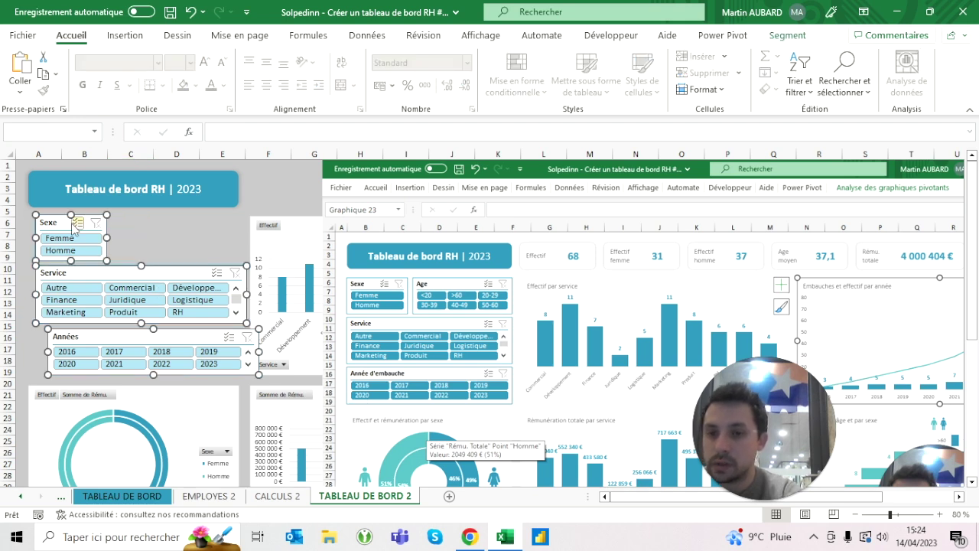
pyautogui.click(788, 35)
pyautogui.click(615, 73)
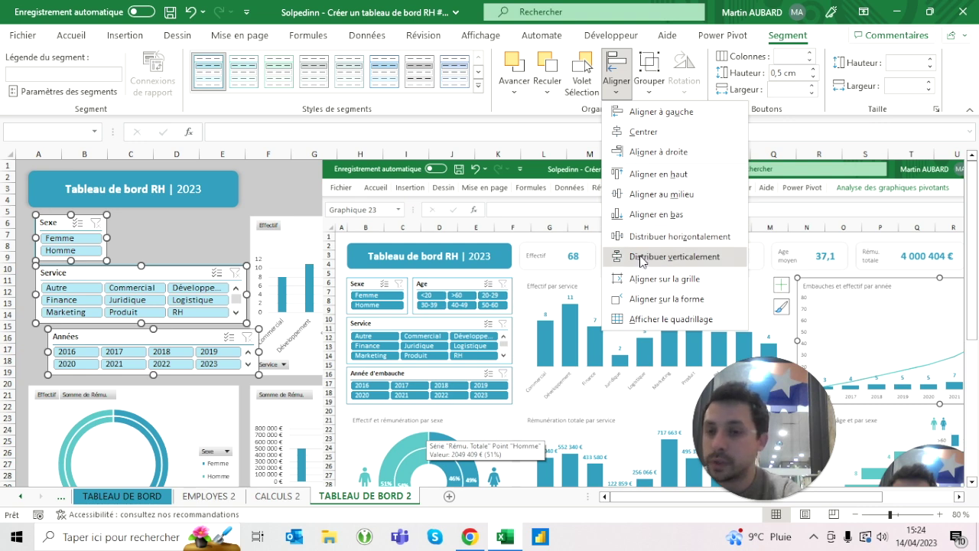
pyautogui.click(641, 257)
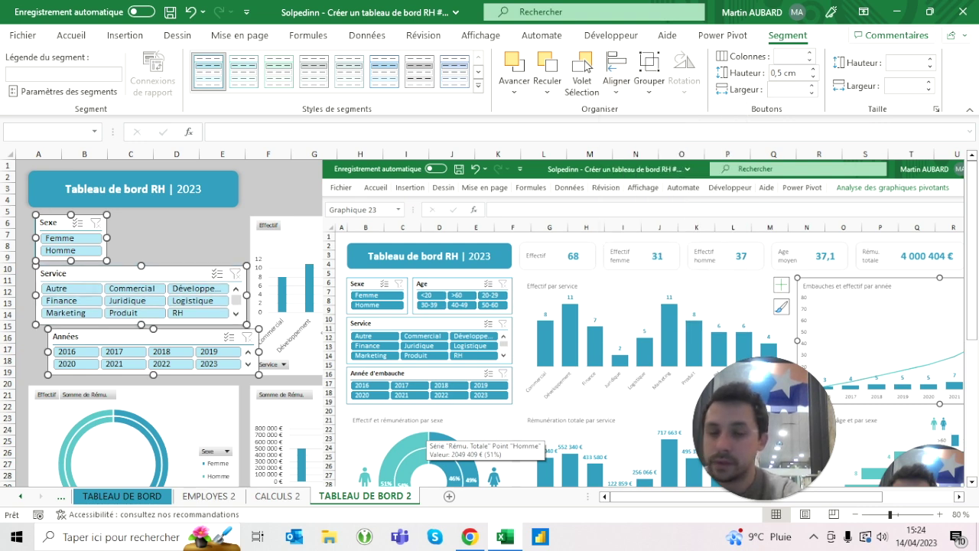
pyautogui.keyDown('ctrl'); pyautogui.click(191, 414); pyautogui.keyUp('ctrl')
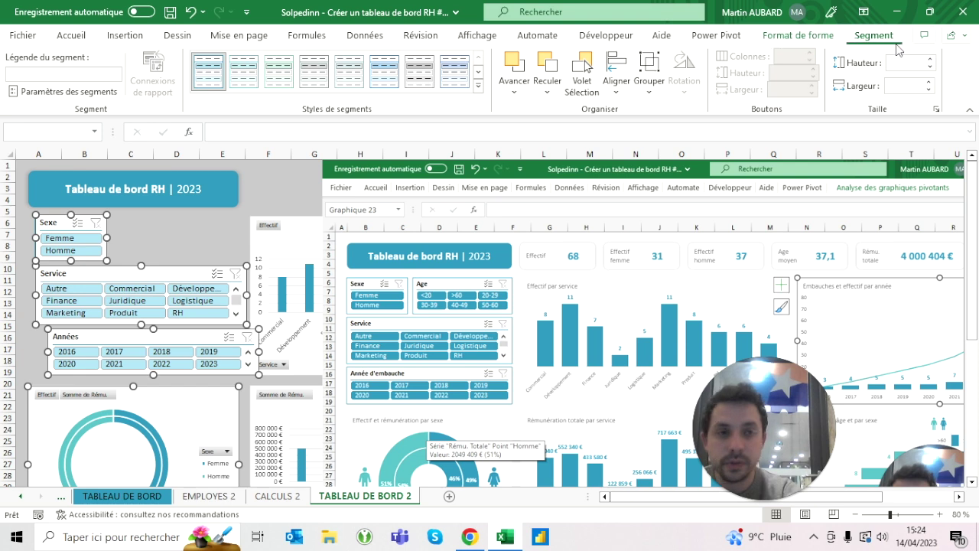
pyautogui.click(616, 82)
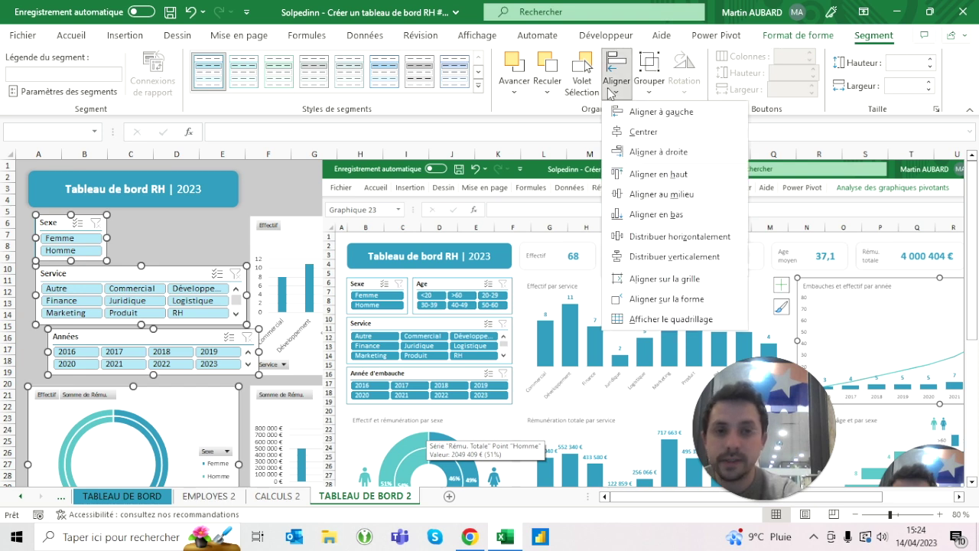
pyautogui.press('Escape')
pyautogui.press('Escape')
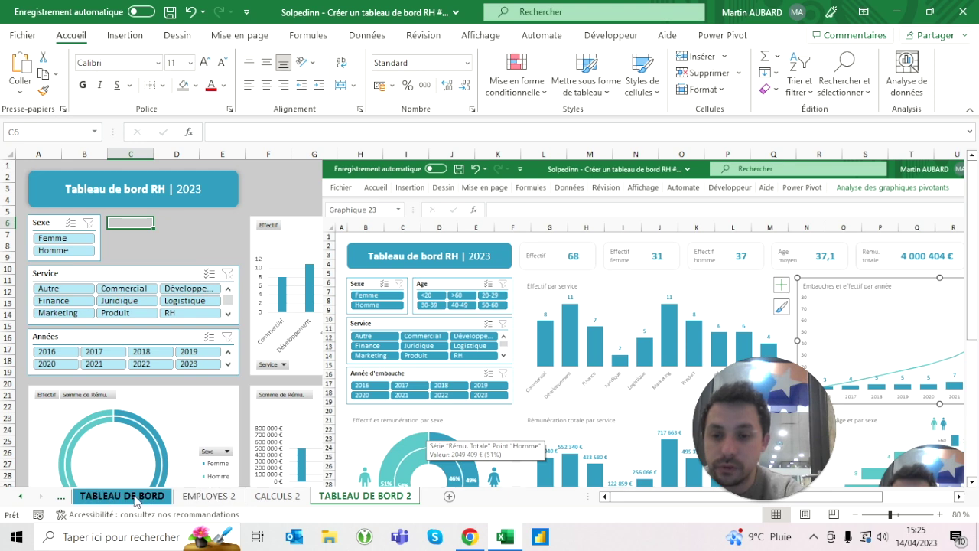
# Insert an Age slicer for the pivot table on CALCULS 2.
pyautogui.click(253, 496)
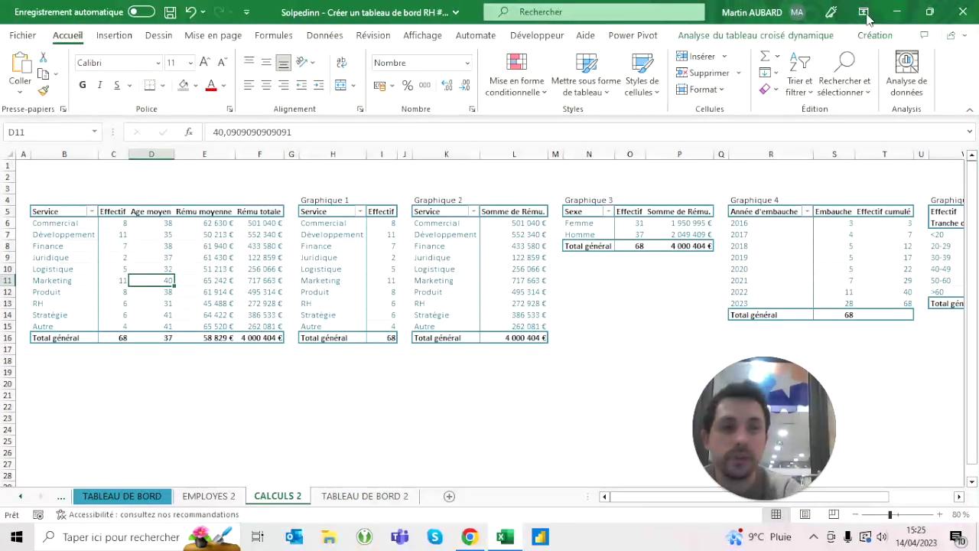
pyautogui.click(795, 38)
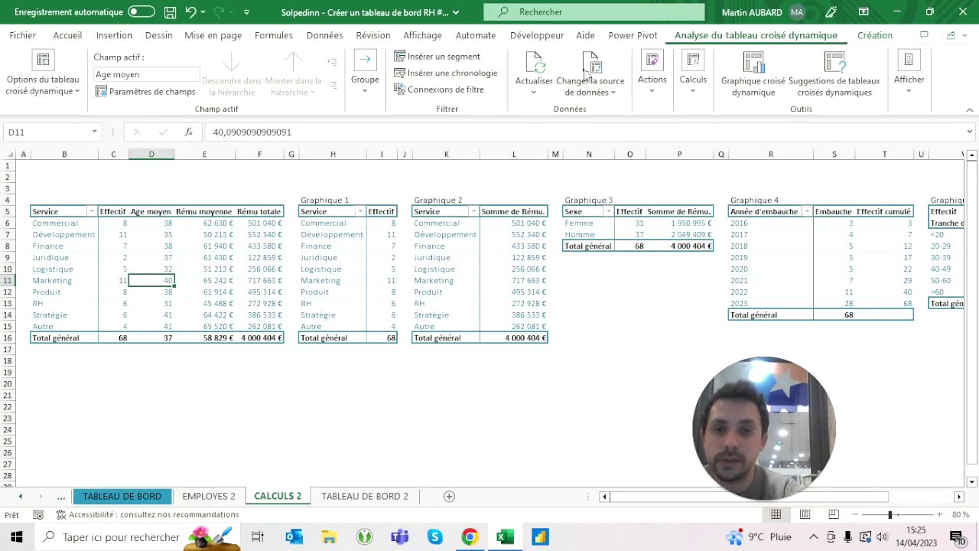
pyautogui.click(426, 60)
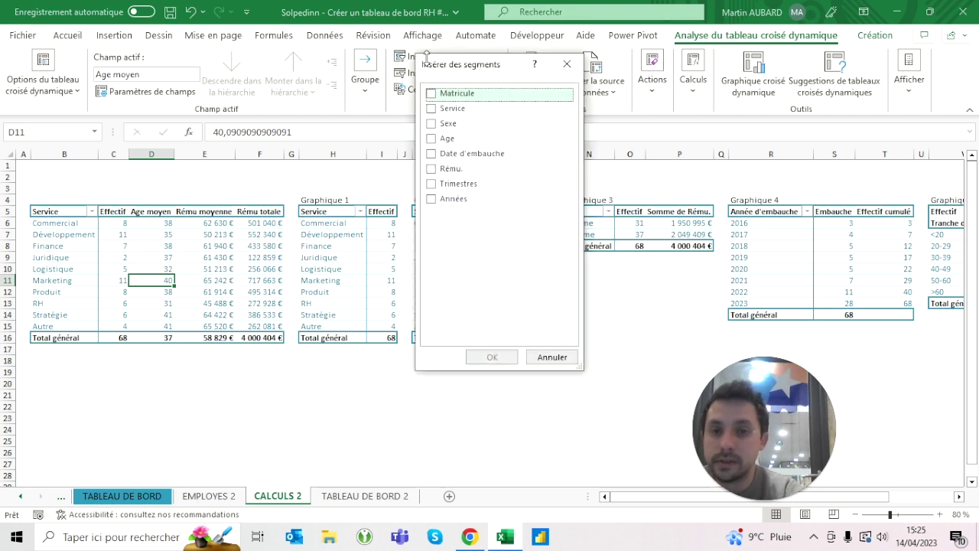
pyautogui.click(431, 139)
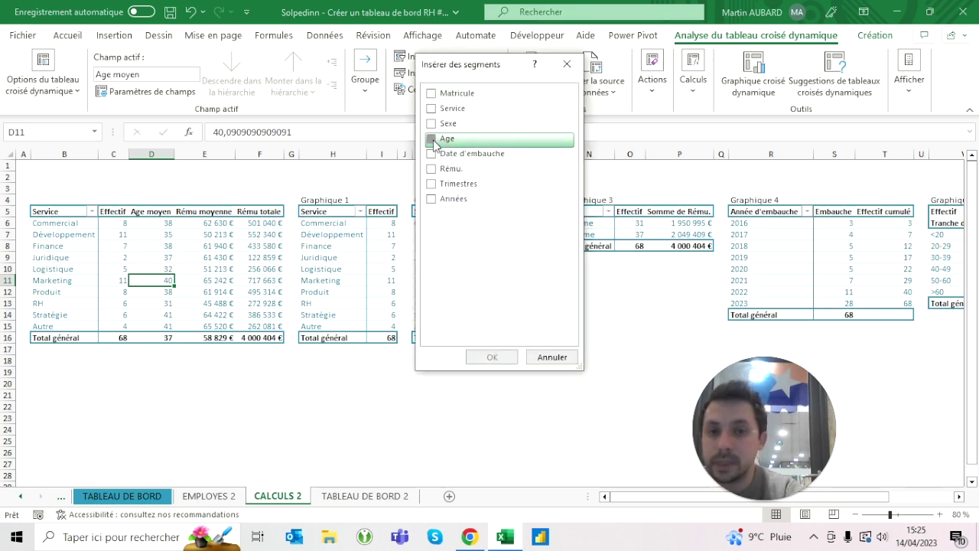
pyautogui.click(492, 356)
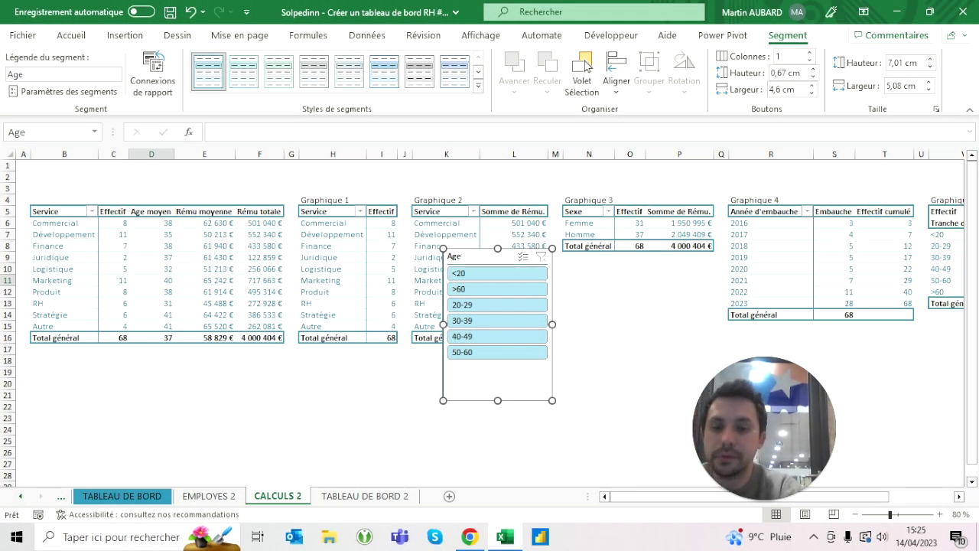
# Paste the Age slicer onto TABLEAU DE BORD 2 and delete the leftover on CALCULS 2.
pyautogui.click(359, 496)
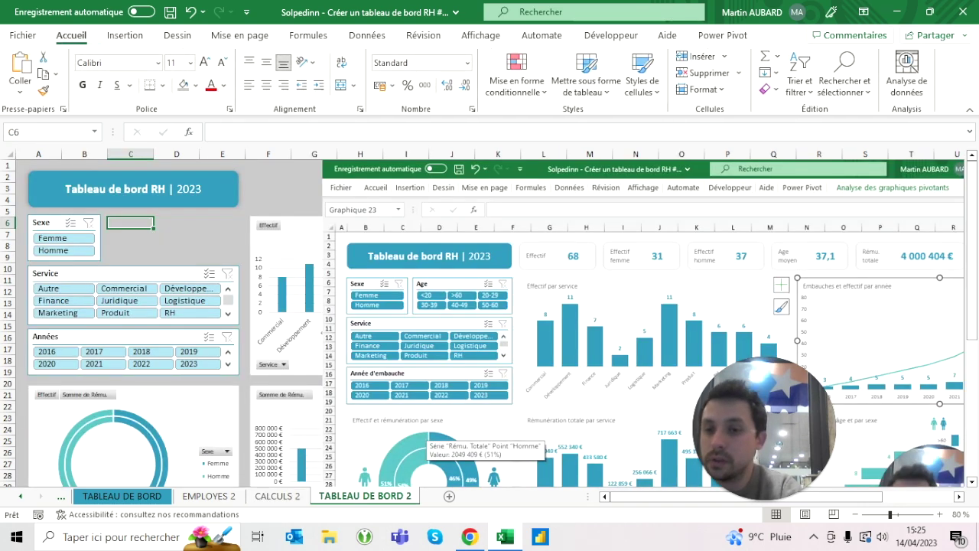
pyautogui.hotkey('ctrl', 'v')
pyautogui.click(277, 495)
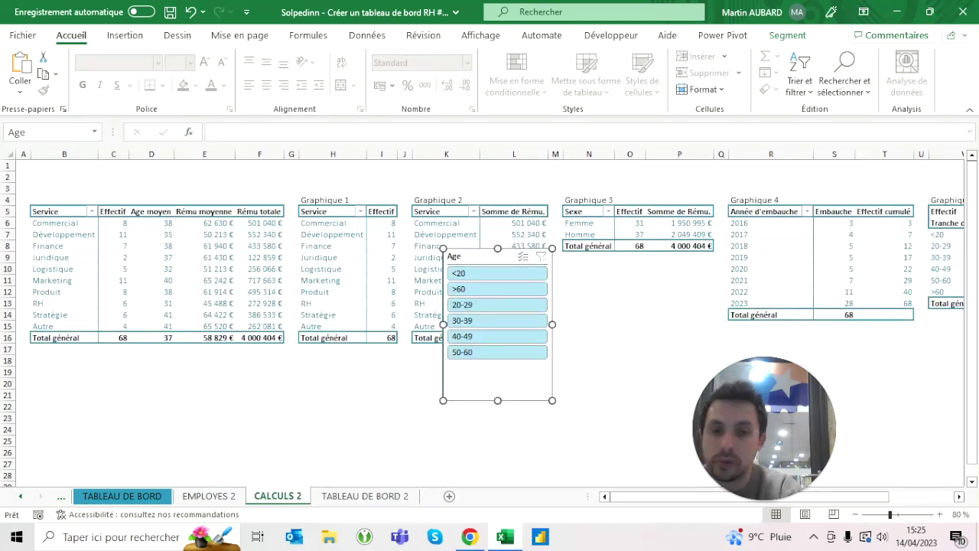
pyautogui.press('Delete')
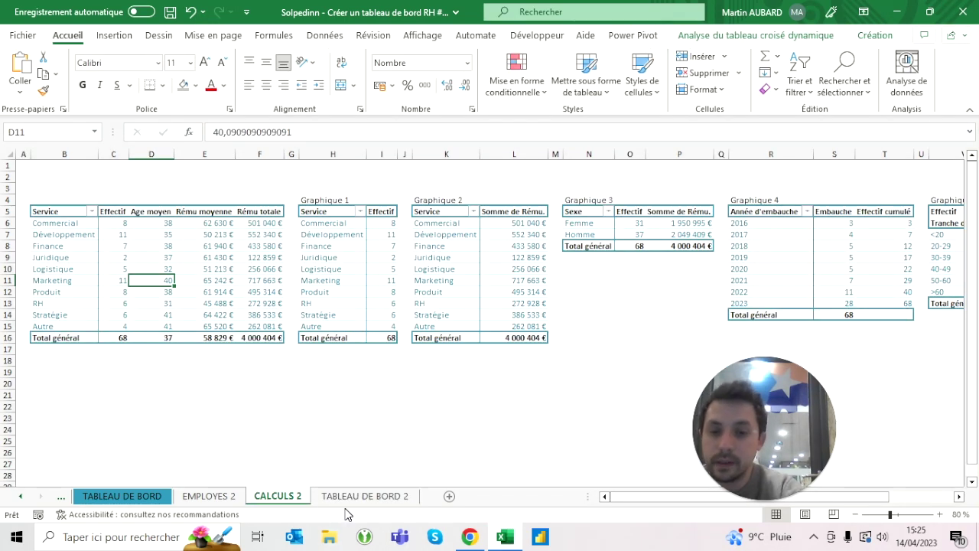
# Top-align the Age slicer with Sexe, then widen it and shorten it to Sexe's height.
pyautogui.click(356, 496)
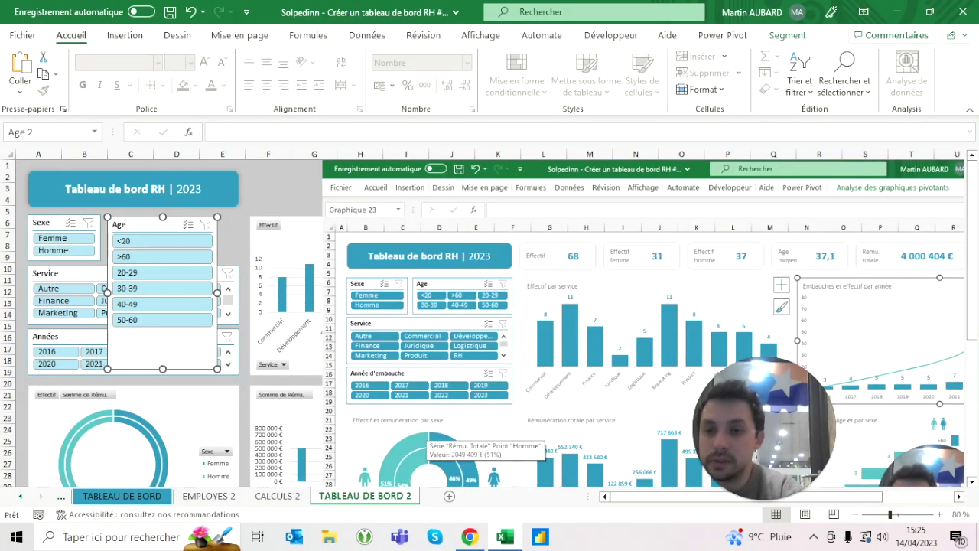
pyautogui.keyDown('ctrl'); pyautogui.click(46, 223); pyautogui.keyUp('ctrl')
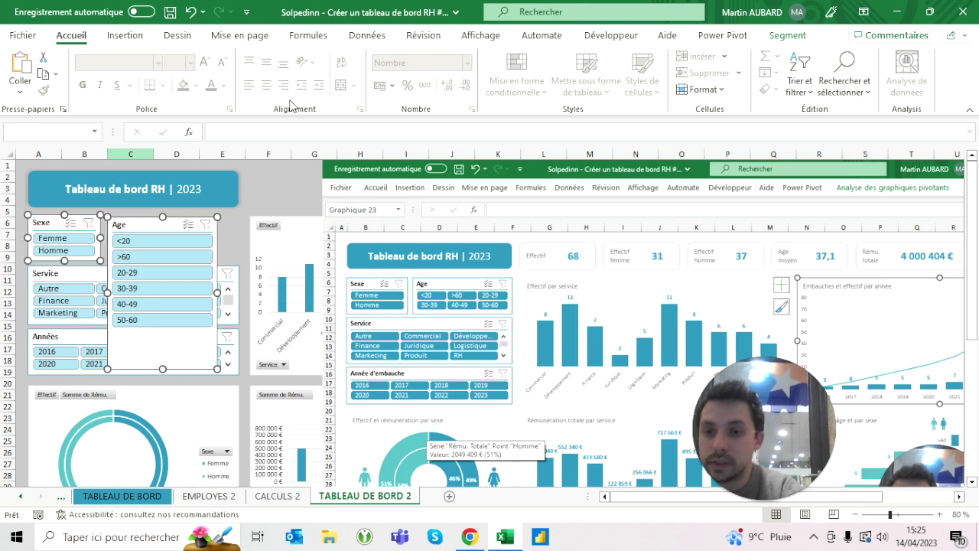
pyautogui.click(788, 35)
pyautogui.click(616, 76)
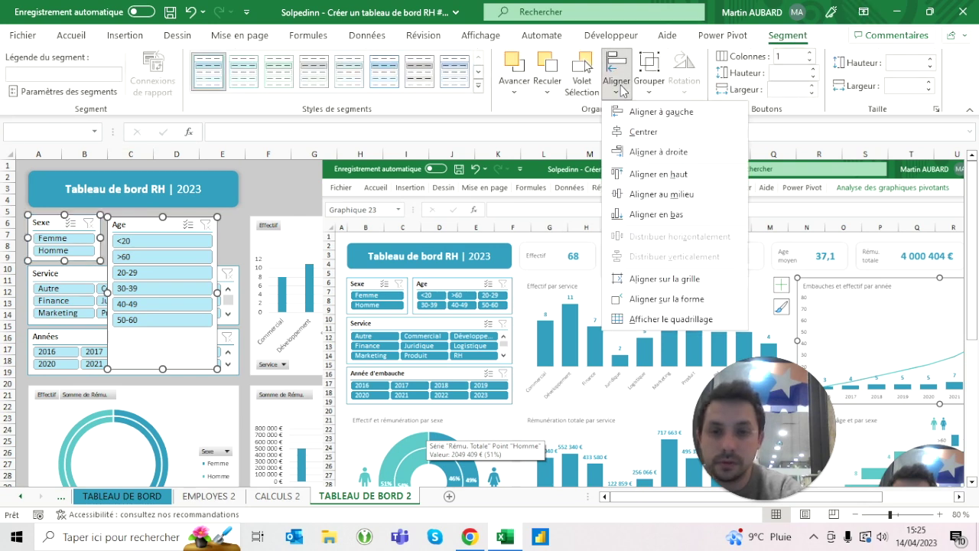
pyautogui.click(635, 176)
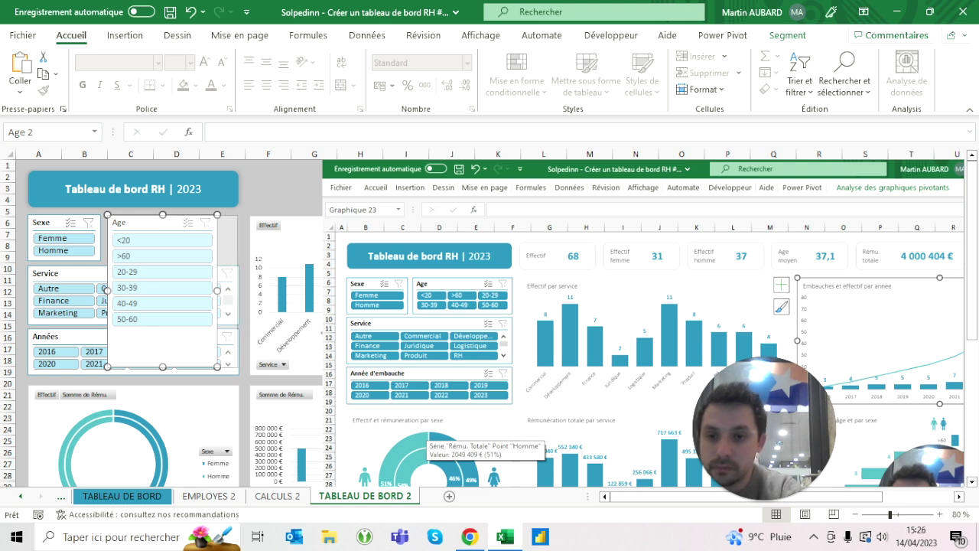
pyautogui.moveTo(217, 290); pyautogui.dragTo(239, 289)
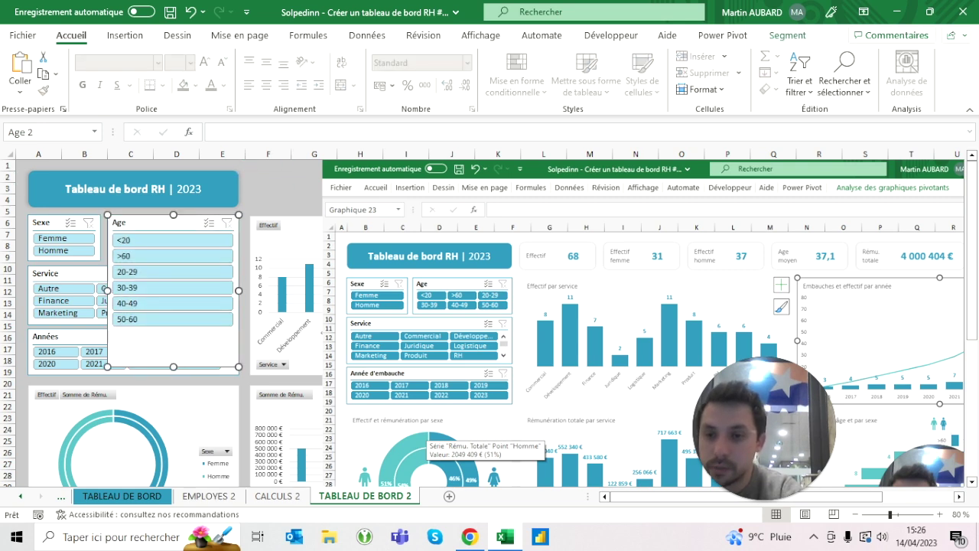
pyautogui.moveTo(174, 367); pyautogui.dragTo(174, 260)
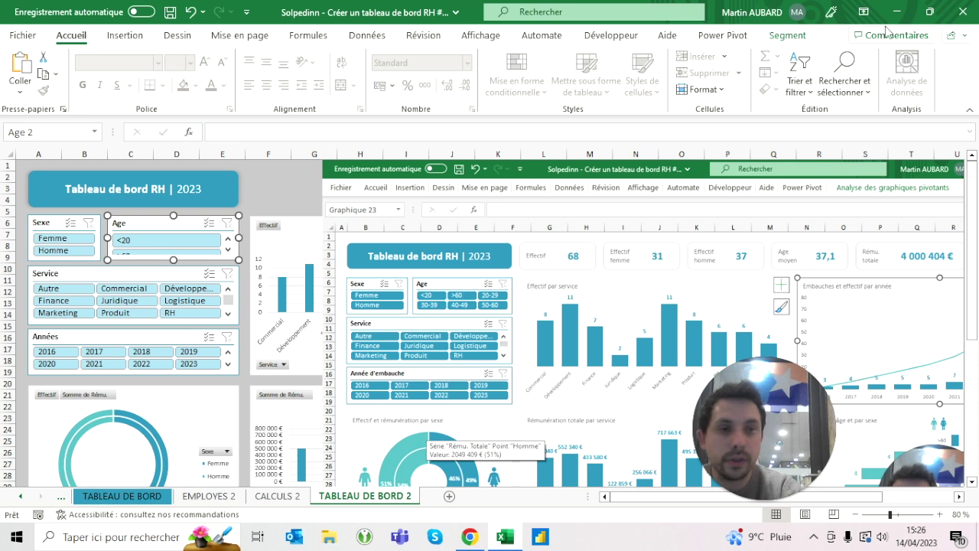
# Give the Age slicer 0,5 cm buttons arranged in three columns.
pyautogui.click(794, 39)
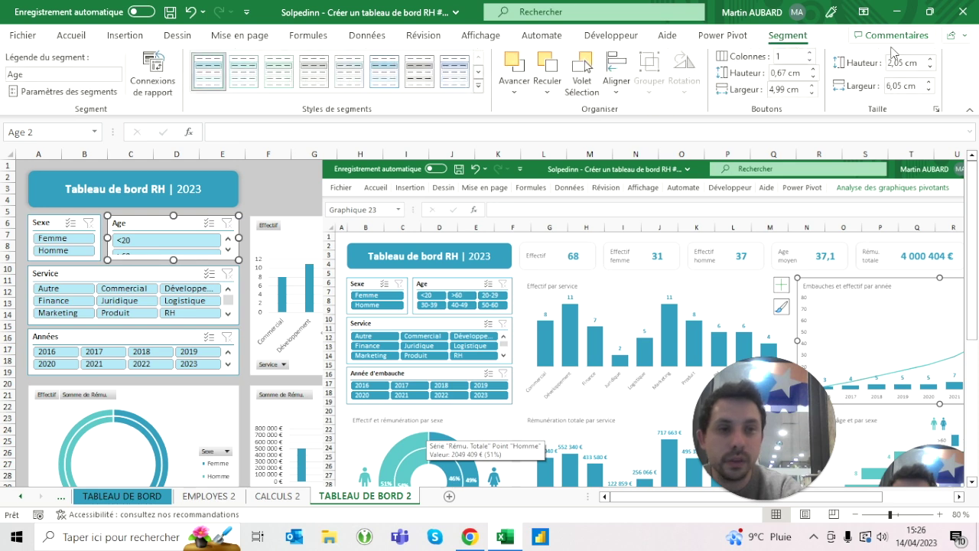
pyautogui.click(812, 77)
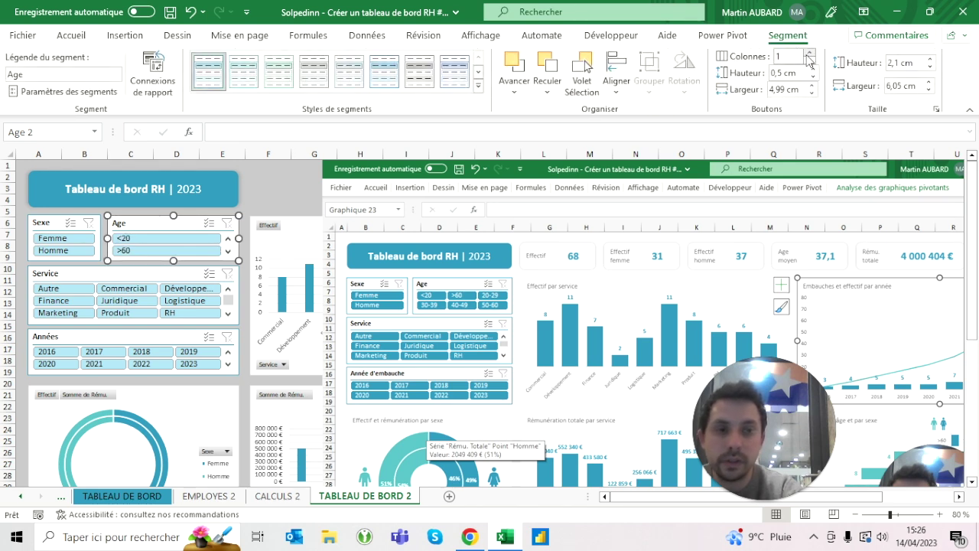
pyautogui.click(809, 55)
pyautogui.click(809, 55)
pyautogui.click(809, 55)
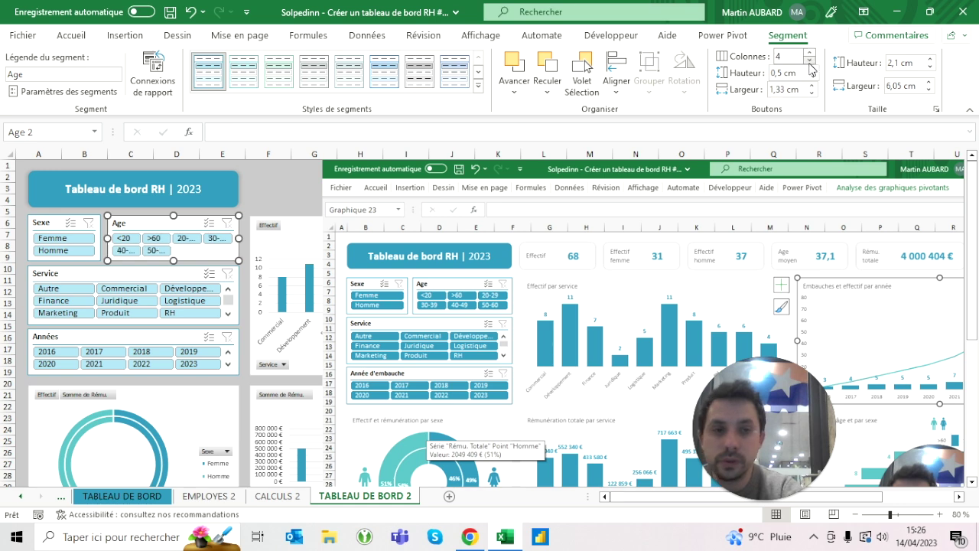
pyautogui.click(811, 68)
pyautogui.click(268, 176)
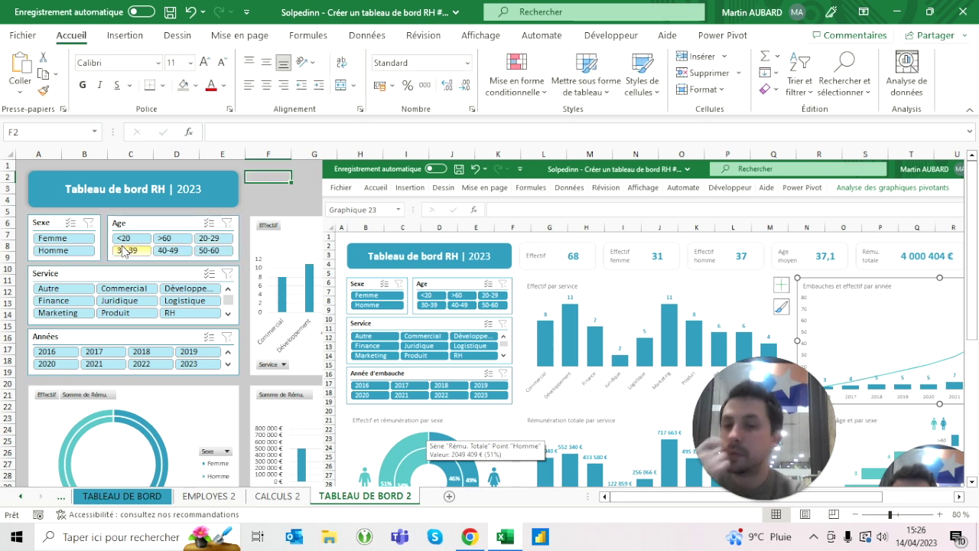
pyautogui.click(314, 176)
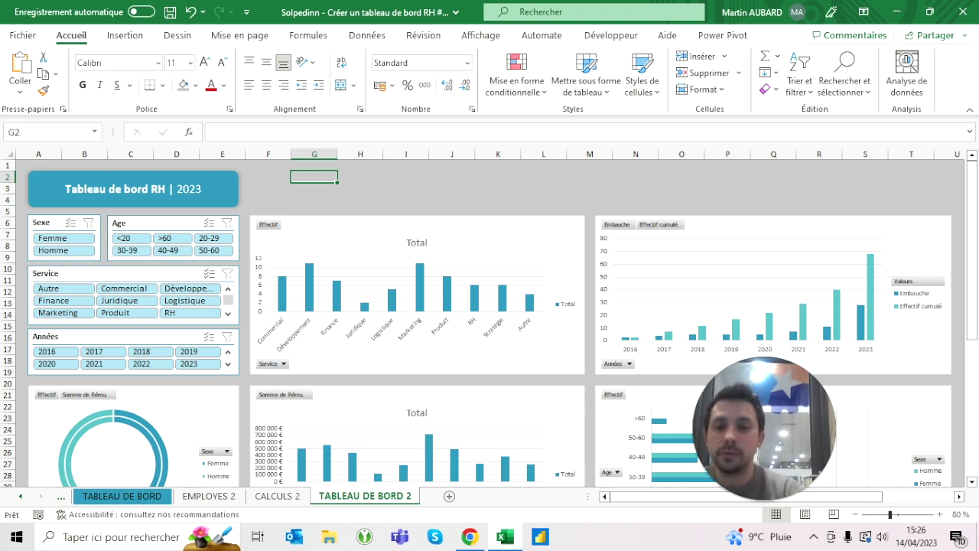
# Apply the Foncé 1 dark slicer style to the Sexe, Age, Service and Années slicers.
pyautogui.moveTo(268, 177)
pyautogui.mouseDown()
pyautogui.moveTo(956, 200)
pyautogui.moveTo(929, 200)
pyautogui.mouseUp()
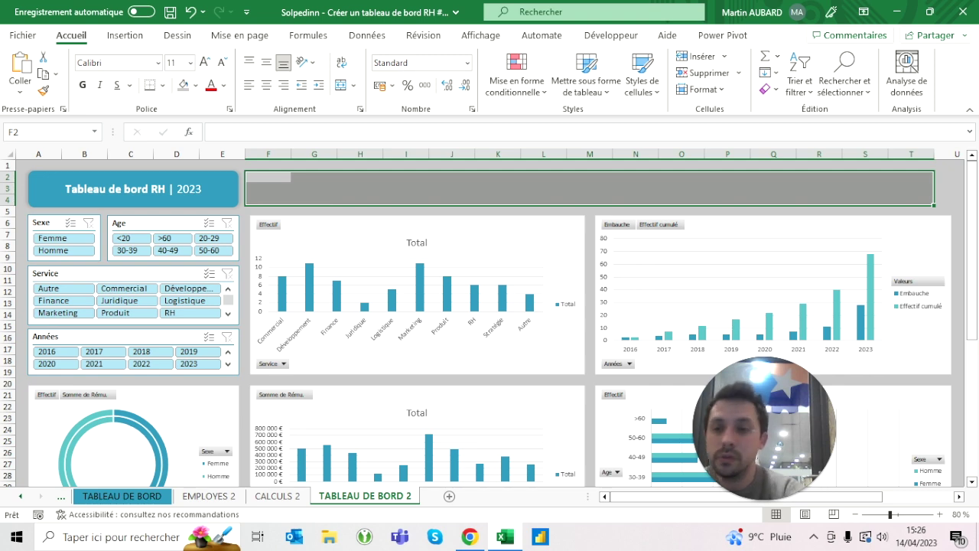
pyautogui.click(65, 221)
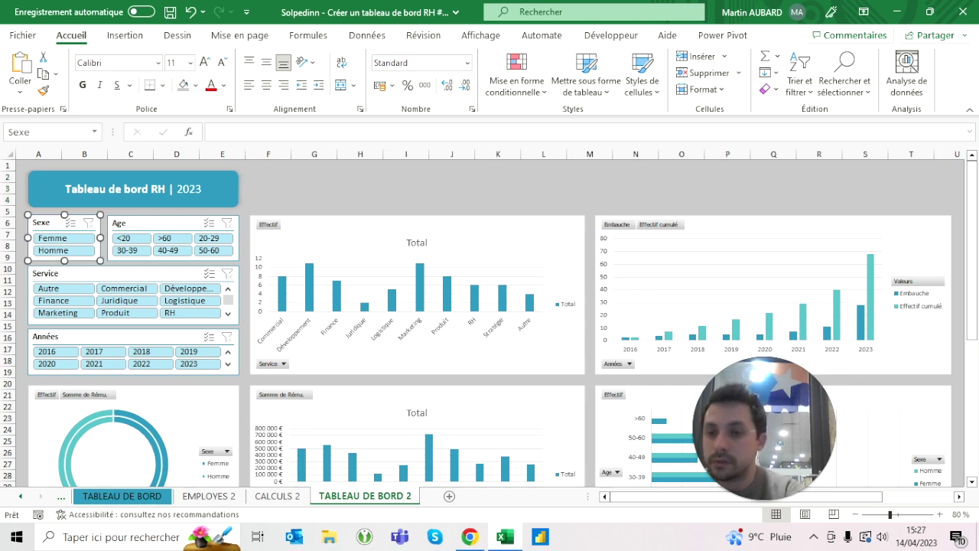
pyautogui.keyDown('ctrl'); pyautogui.click(145, 257); pyautogui.keyUp('ctrl')
pyautogui.keyDown('ctrl'); pyautogui.click(145, 269); pyautogui.keyUp('ctrl')
pyautogui.keyDown('ctrl'); pyautogui.click(136, 331); pyautogui.keyUp('ctrl')
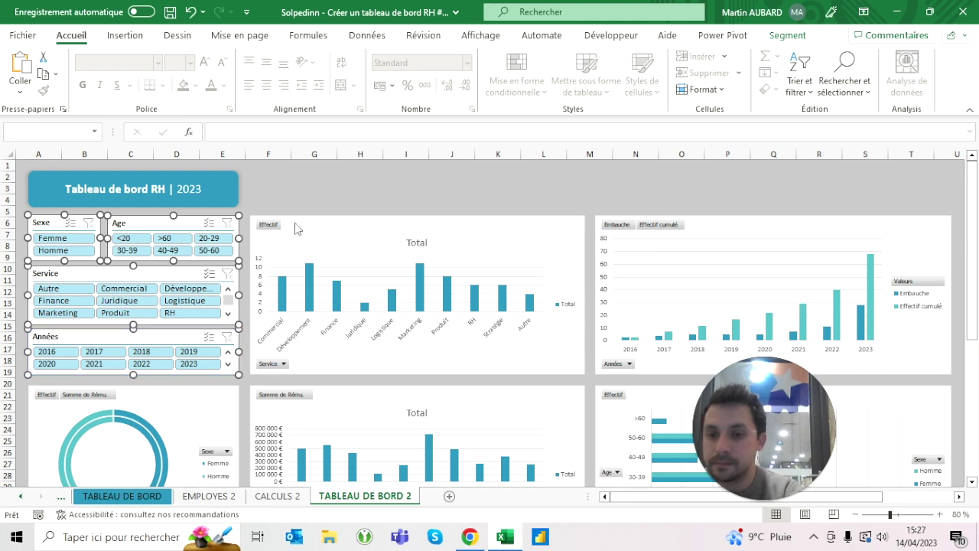
pyautogui.click(787, 35)
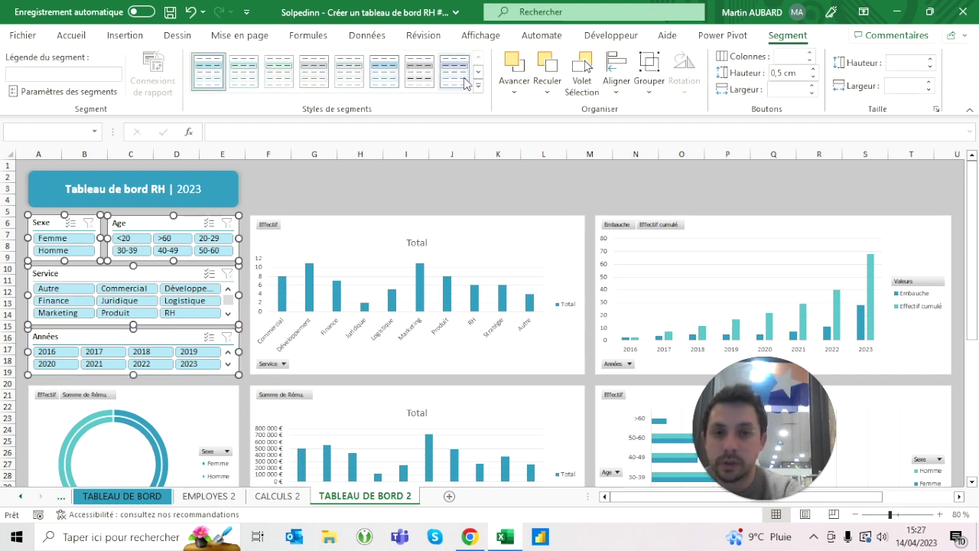
pyautogui.click(480, 92)
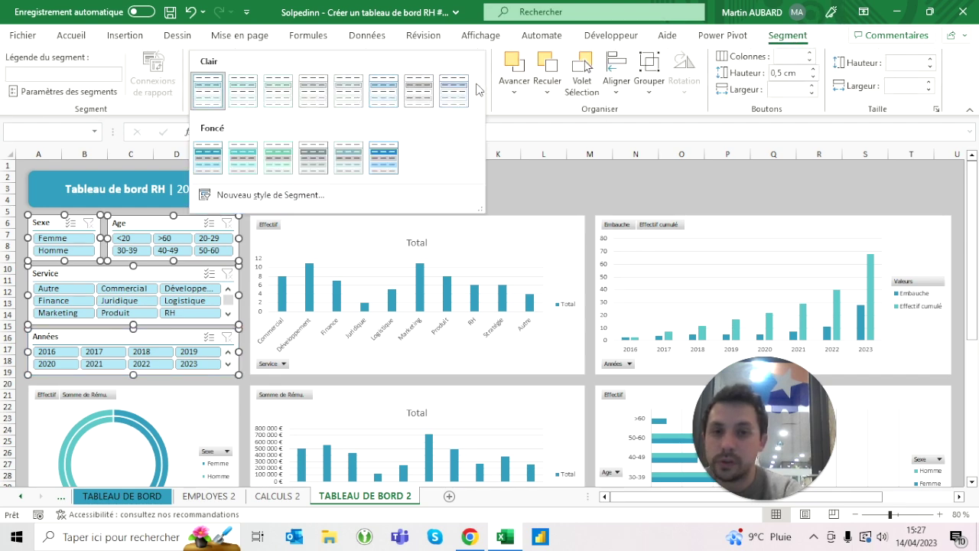
pyautogui.click(207, 167)
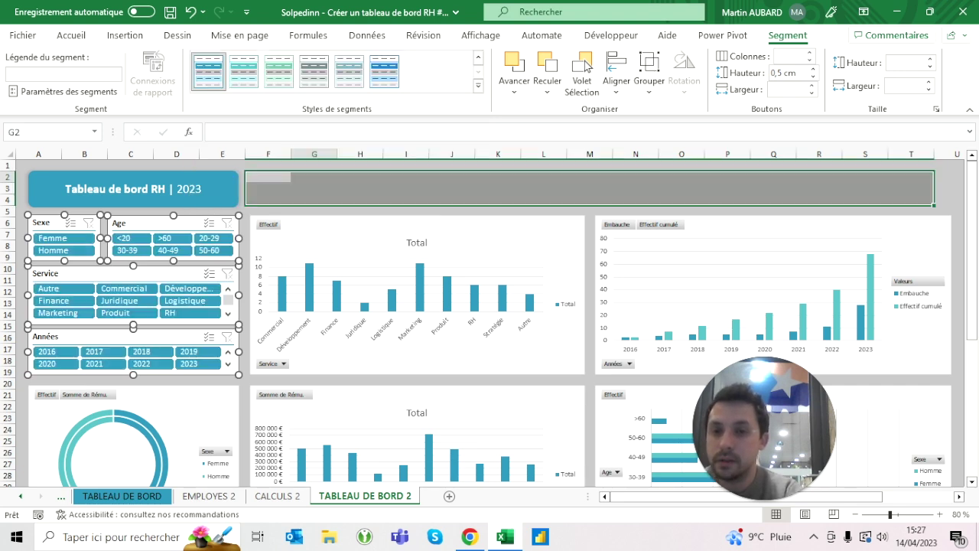
pyautogui.click(314, 176)
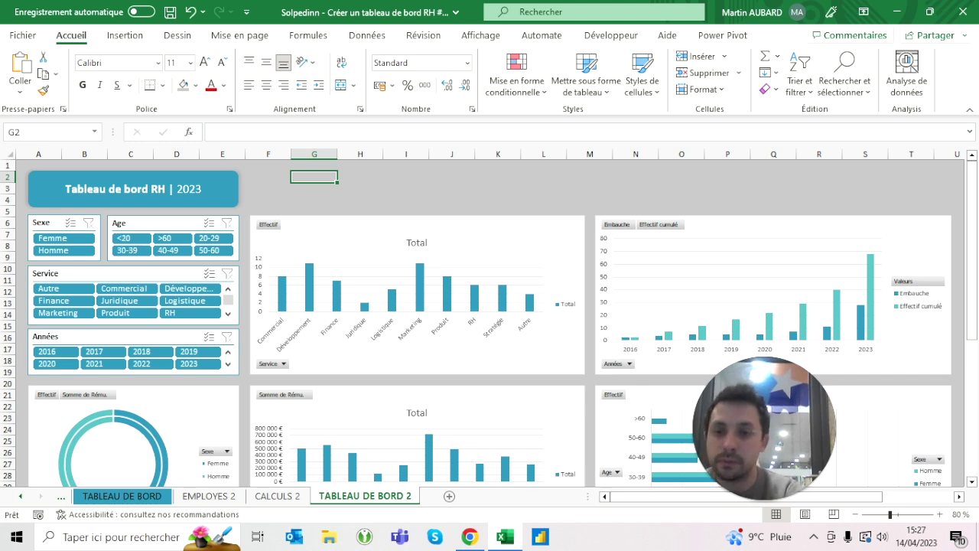
pyautogui.click(138, 258)
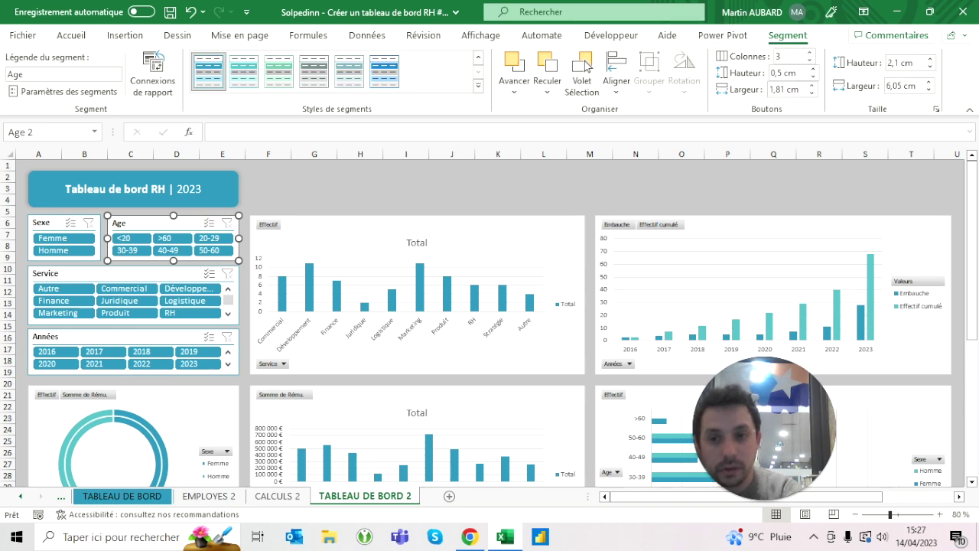
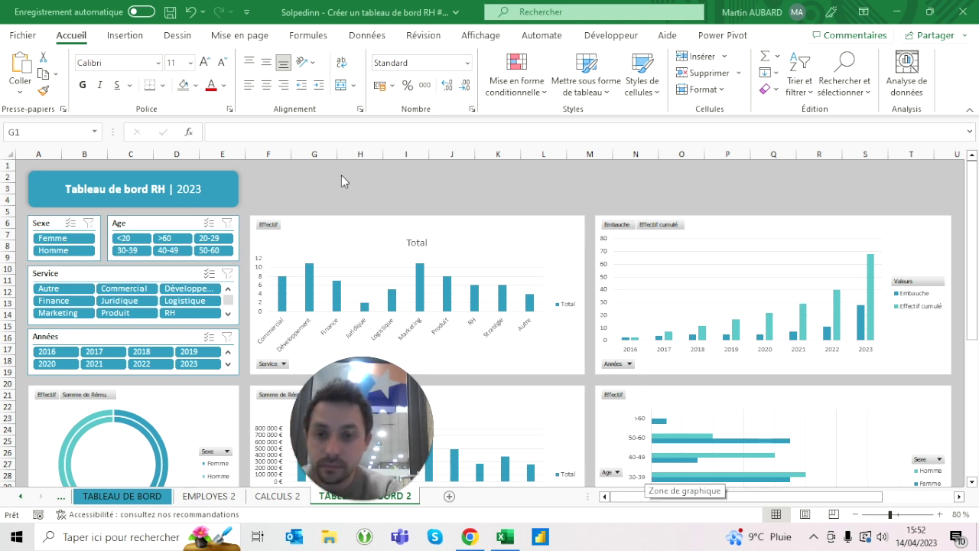
# Test the slicers by filtering Femme and then Commercial, clearing each filter afterwards.
pyautogui.click(314, 188)
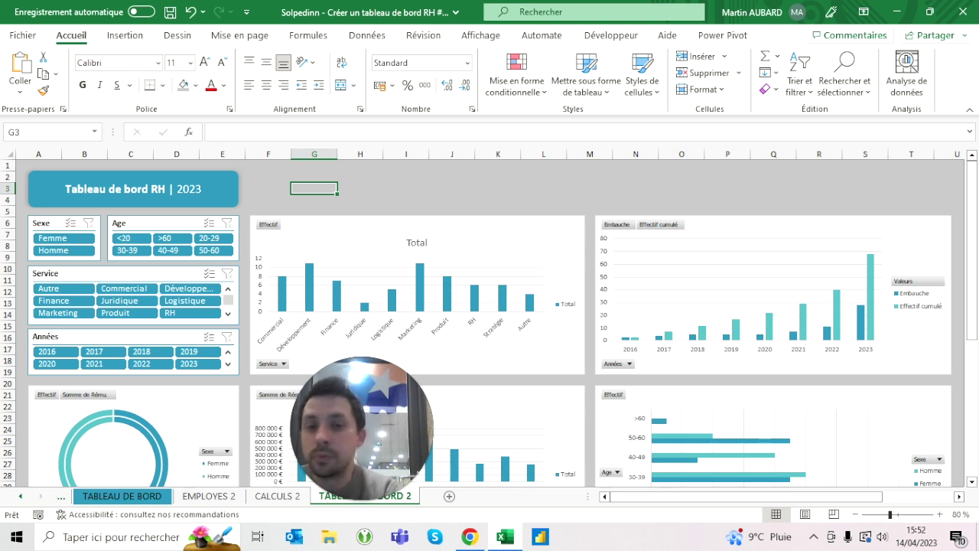
pyautogui.click(58, 242)
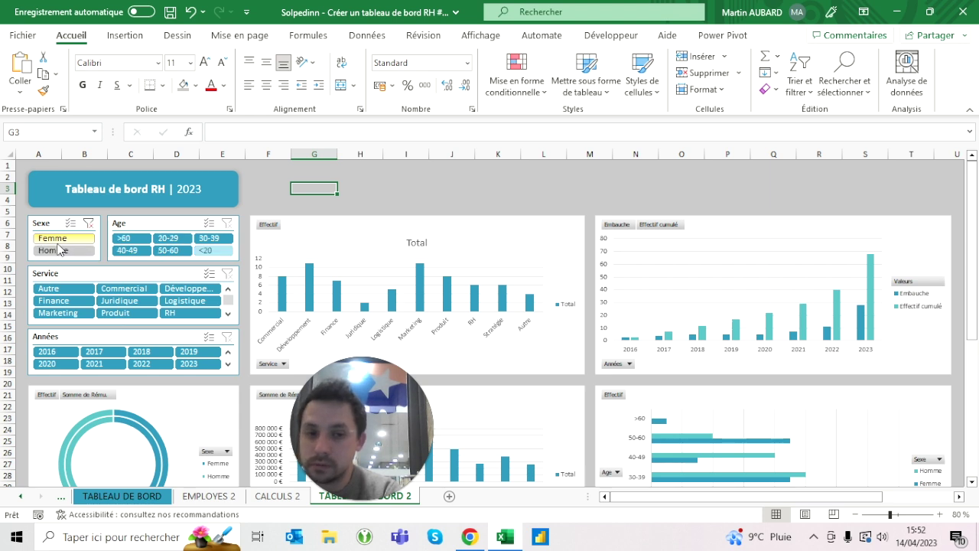
pyautogui.click(88, 222)
pyautogui.click(109, 288)
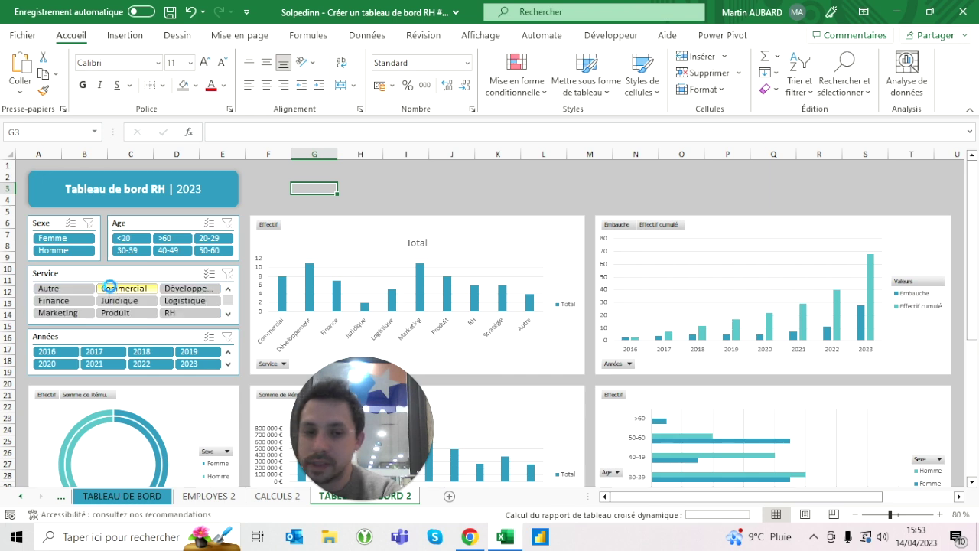
pyautogui.click(227, 274)
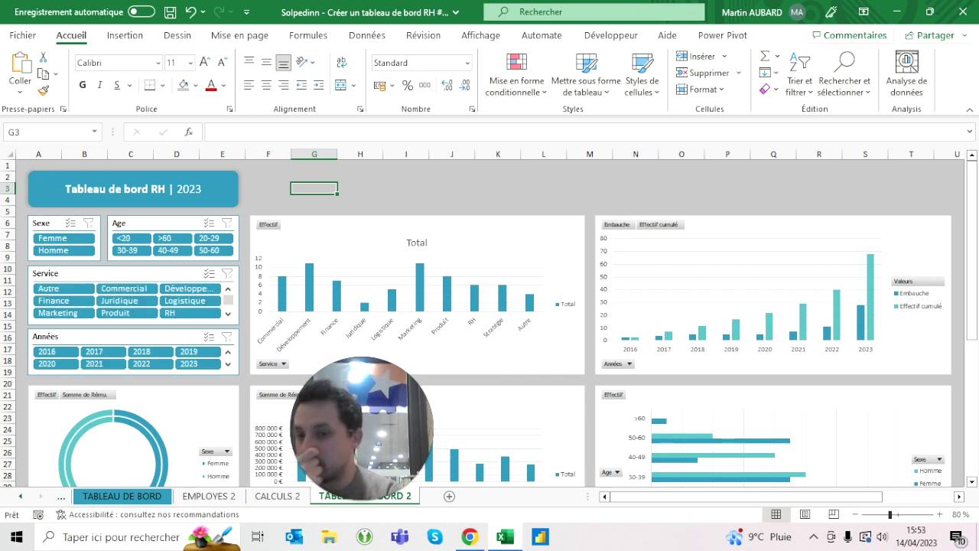
# Connect the Sexe slicer to Tableaux croisés dynamiques 2 through 6.
pyautogui.rightClick(52, 229)
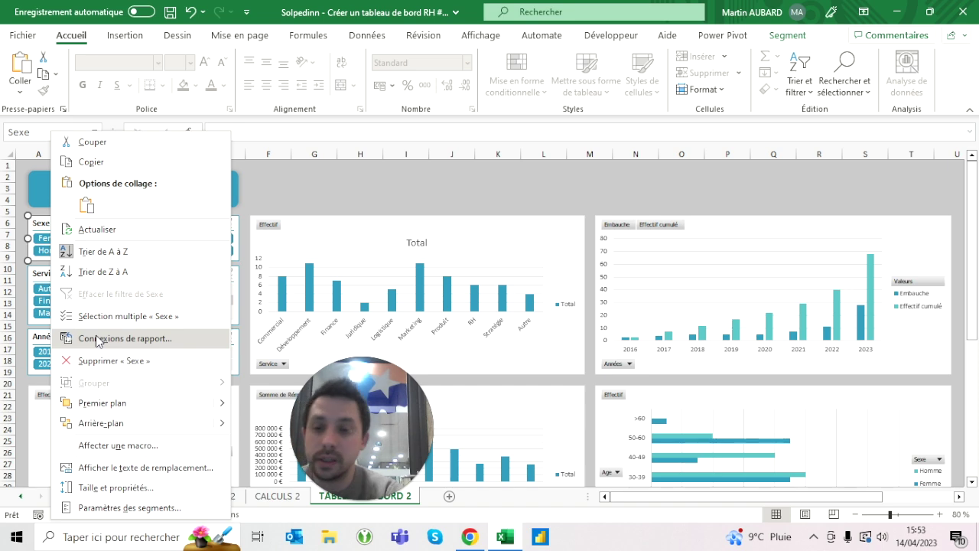
pyautogui.click(98, 340)
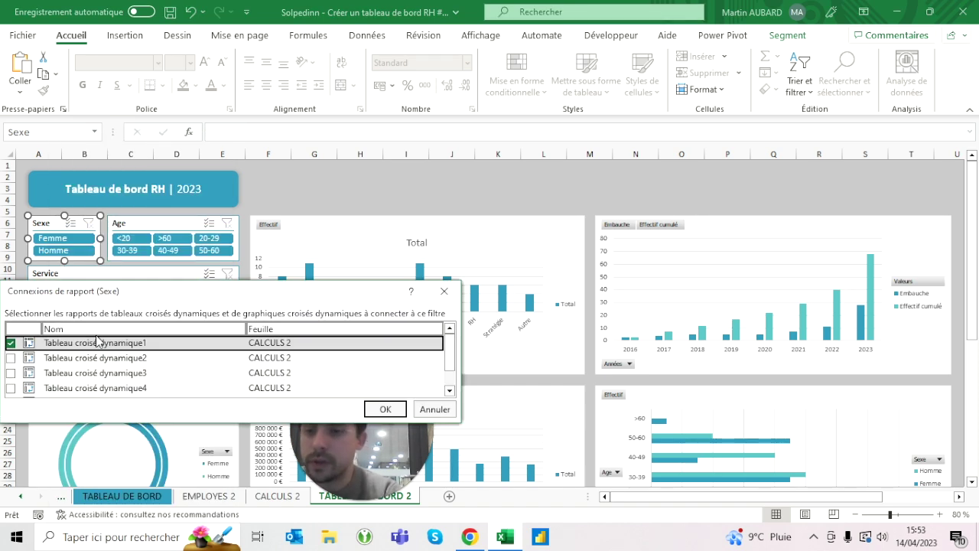
pyautogui.press('Return')
pyautogui.rightClick(58, 226)
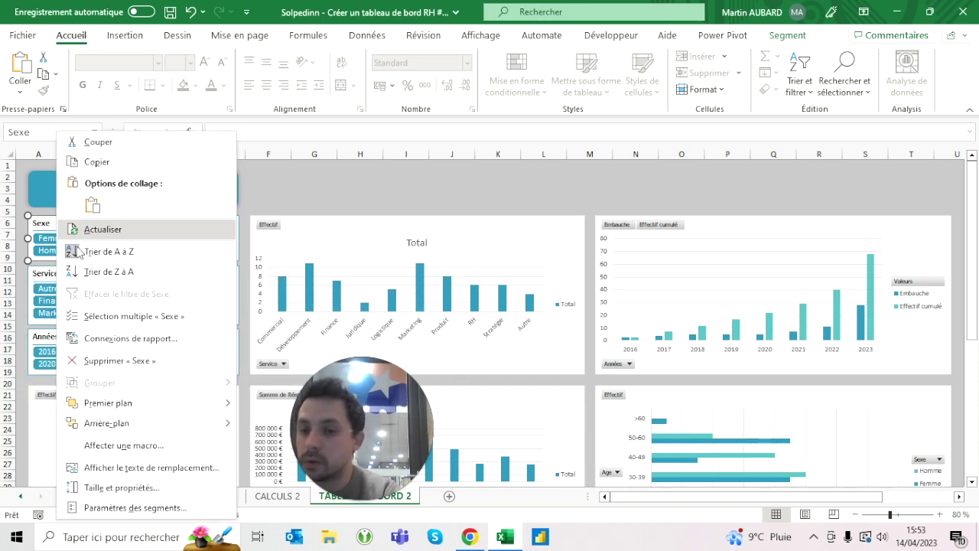
pyautogui.click(115, 339)
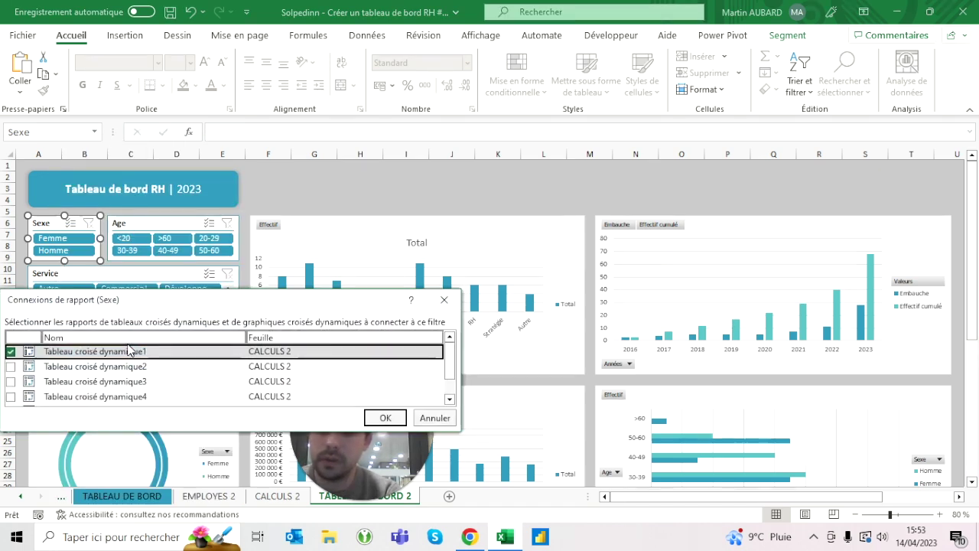
pyautogui.click(11, 366)
pyautogui.click(11, 381)
pyautogui.click(11, 396)
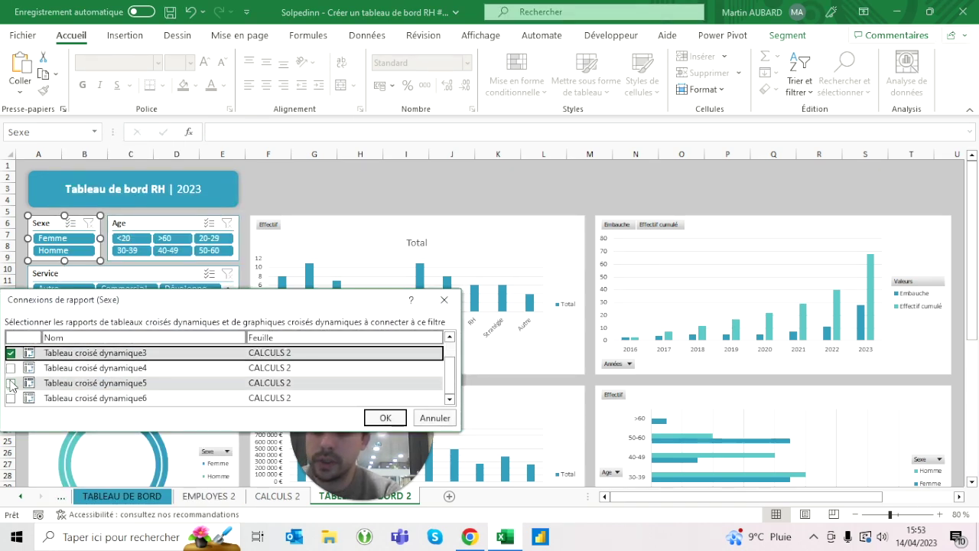
pyautogui.click(10, 397)
pyautogui.click(11, 397)
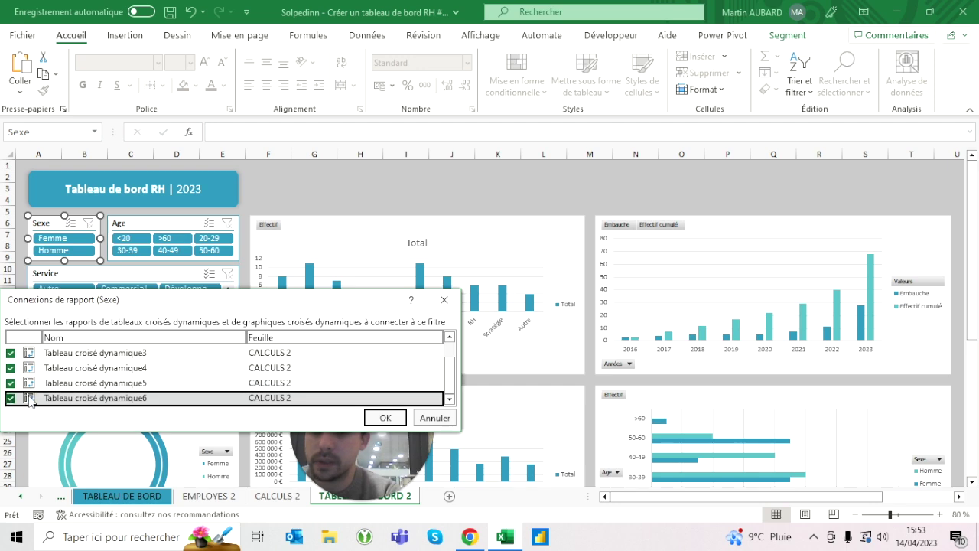
pyautogui.click(385, 418)
# Connect the Age slicer to Tableaux croisés dynamiques 2 through 6 as well.
pyautogui.rightClick(153, 229)
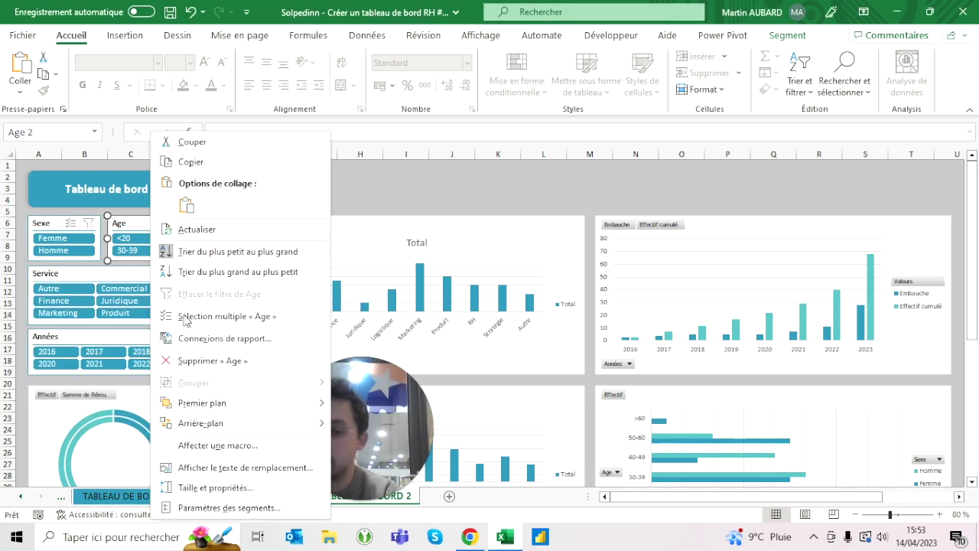
pyautogui.click(199, 335)
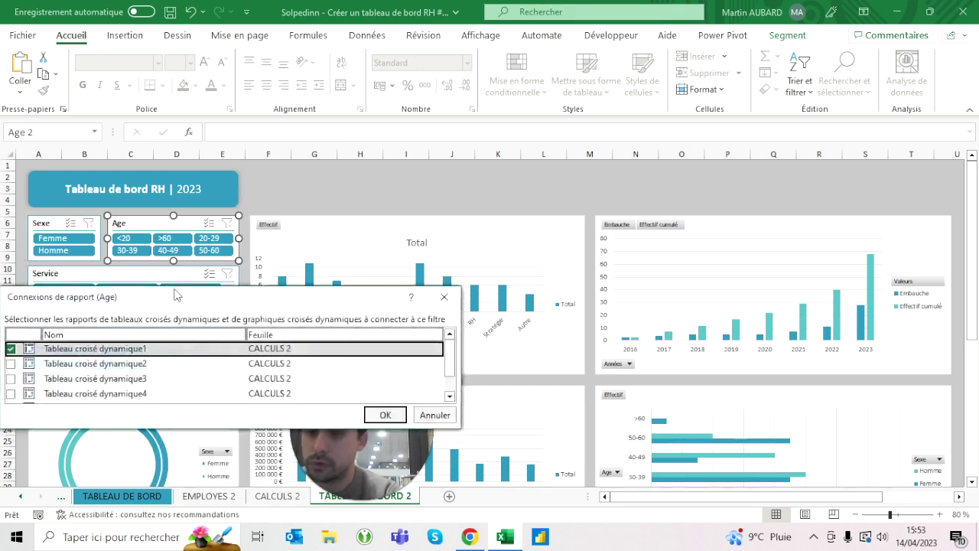
pyautogui.moveTo(176, 289); pyautogui.dragTo(189, 140)
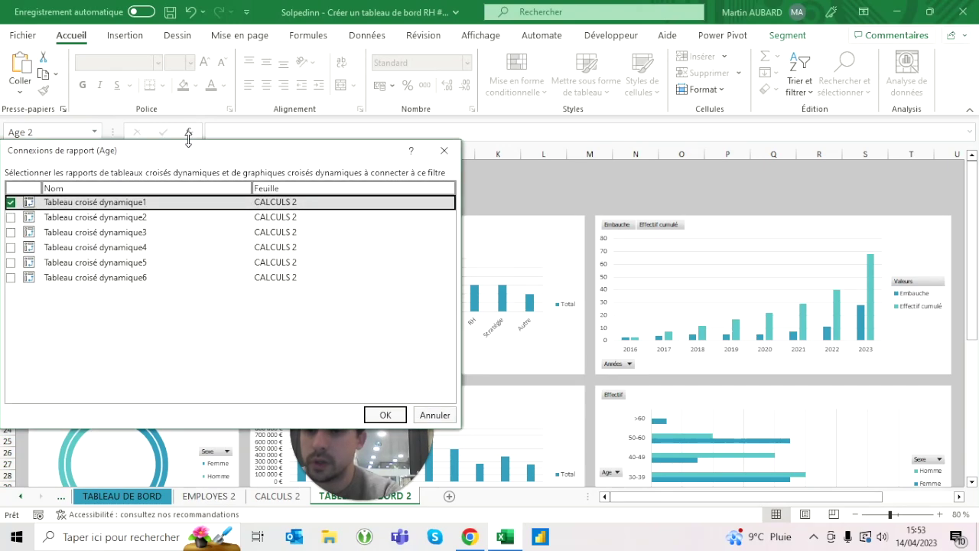
pyautogui.click(10, 218)
pyautogui.click(11, 232)
pyautogui.click(11, 247)
pyautogui.click(11, 262)
pyautogui.click(11, 277)
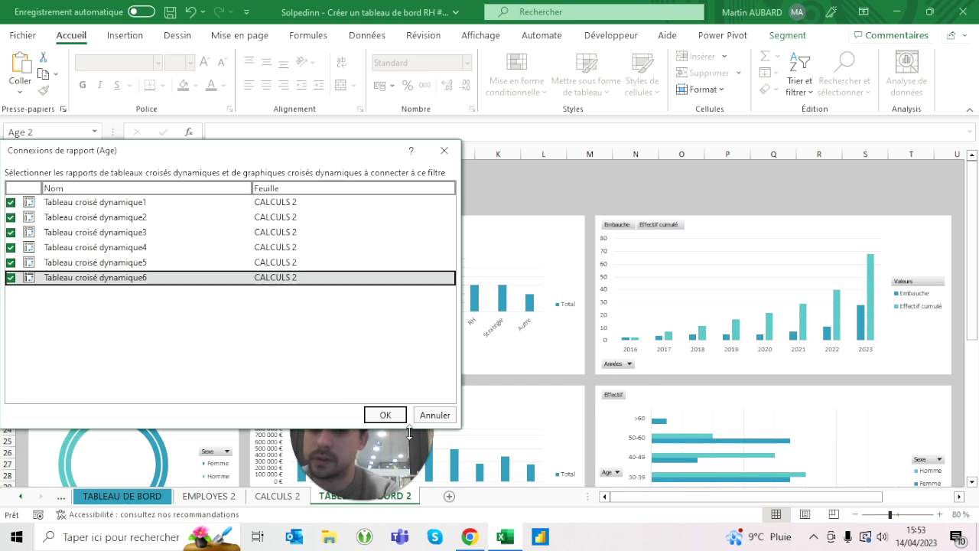
pyautogui.click(384, 415)
pyautogui.rightClick(84, 302)
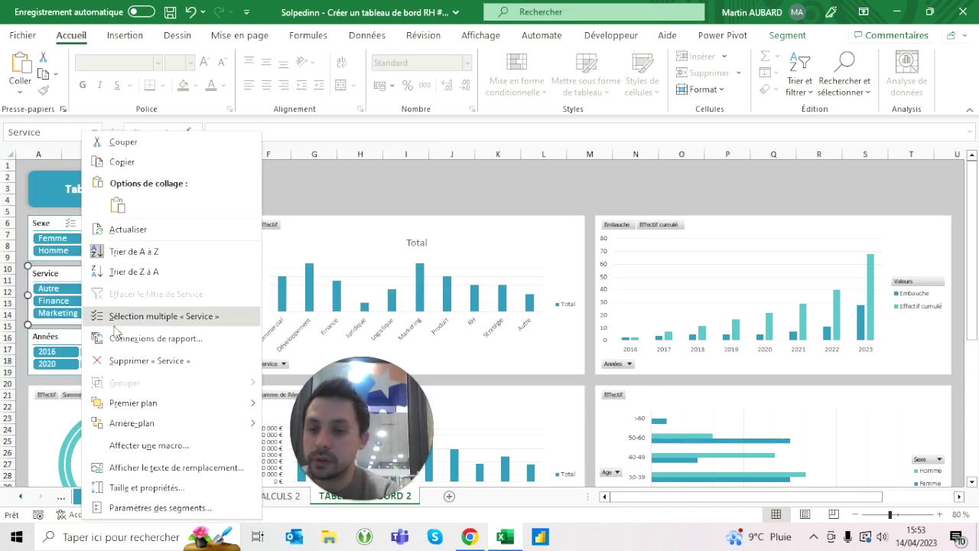
# Connect the Service slicer to Tableaux croisés dynamiques 2 through 6.
pyautogui.click(137, 337)
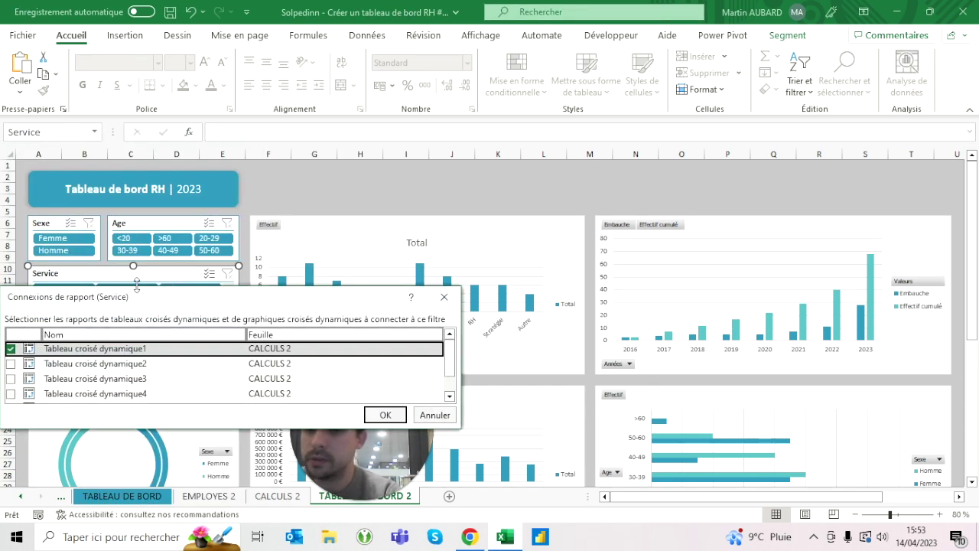
pyautogui.click(11, 267)
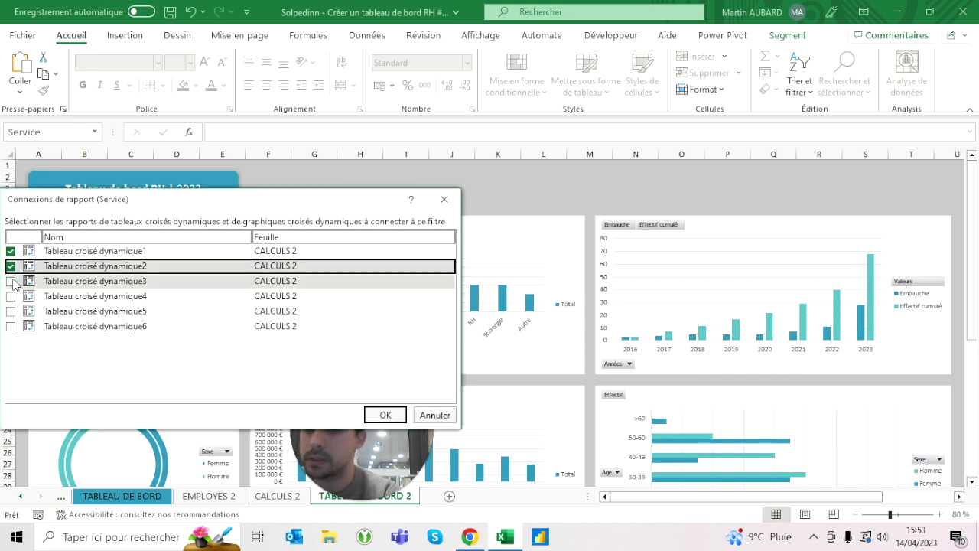
pyautogui.click(11, 281)
pyautogui.click(11, 296)
pyautogui.click(11, 311)
pyautogui.click(11, 326)
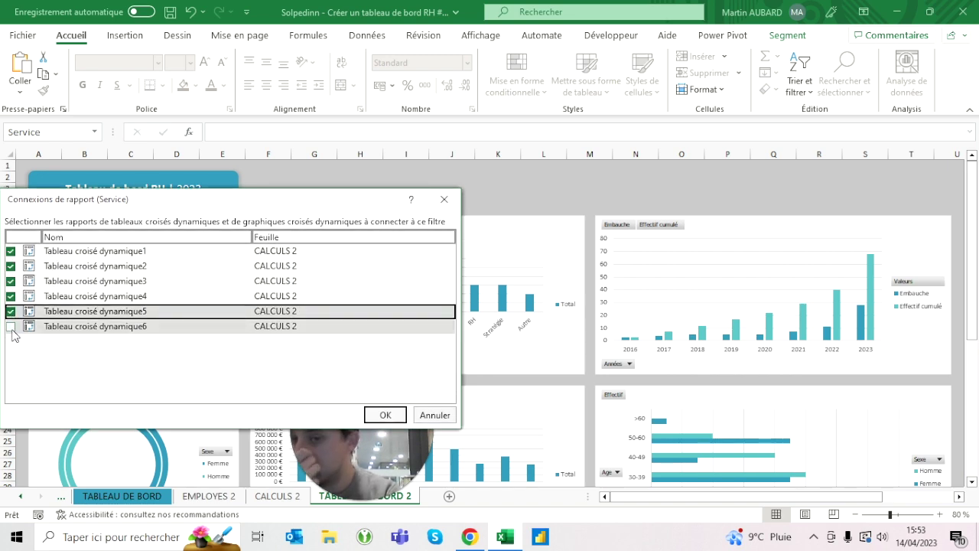
pyautogui.click(391, 418)
# Connect the Années slicer to the same five pivot tables, then deselect it.
pyautogui.click(116, 336)
pyautogui.rightClick(116, 337)
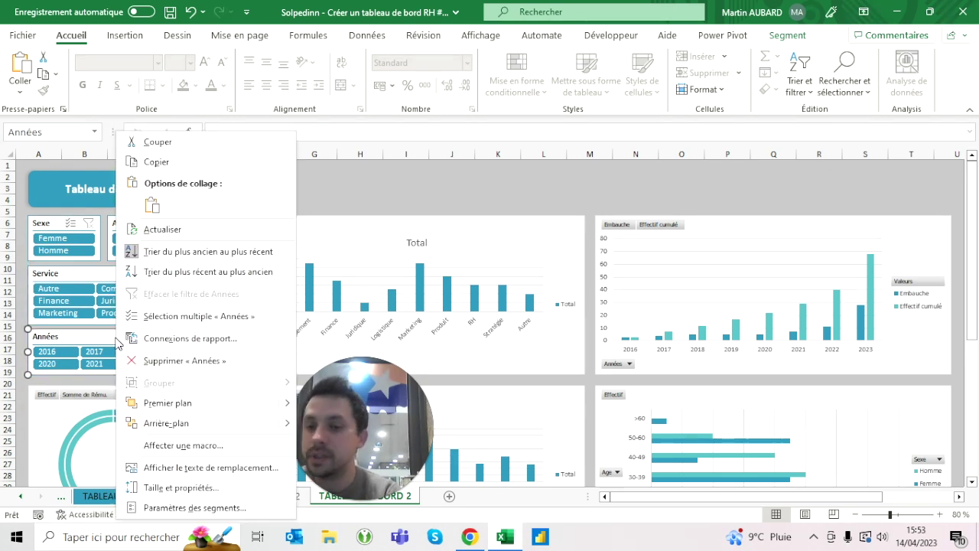
pyautogui.click(190, 338)
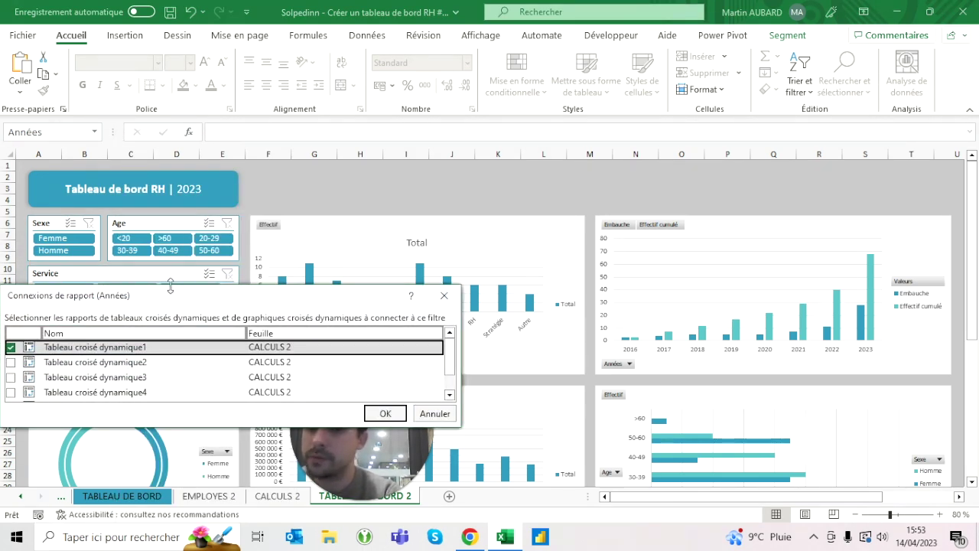
pyautogui.moveTo(170, 286); pyautogui.dragTo(164, 187)
pyautogui.click(11, 264)
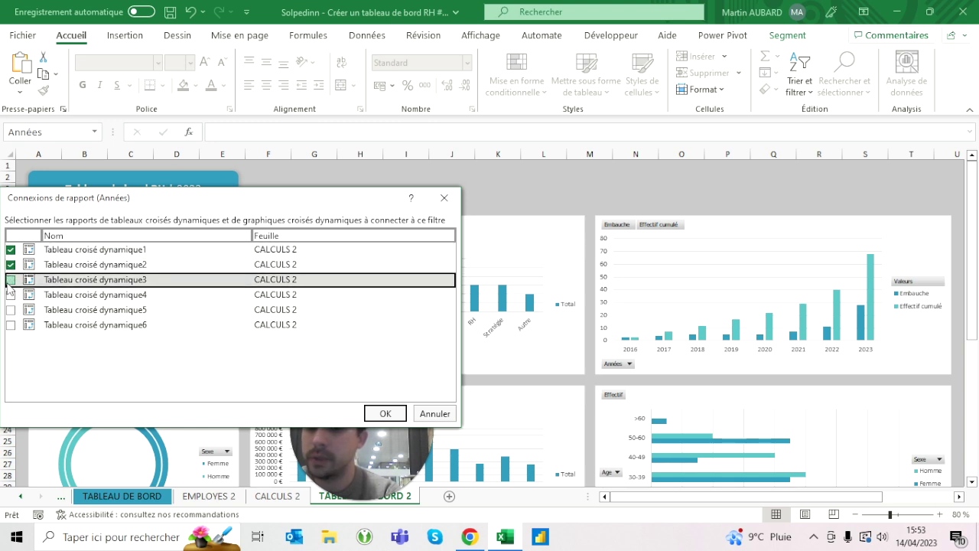
pyautogui.click(11, 279)
pyautogui.click(10, 294)
pyautogui.click(11, 310)
pyautogui.click(11, 325)
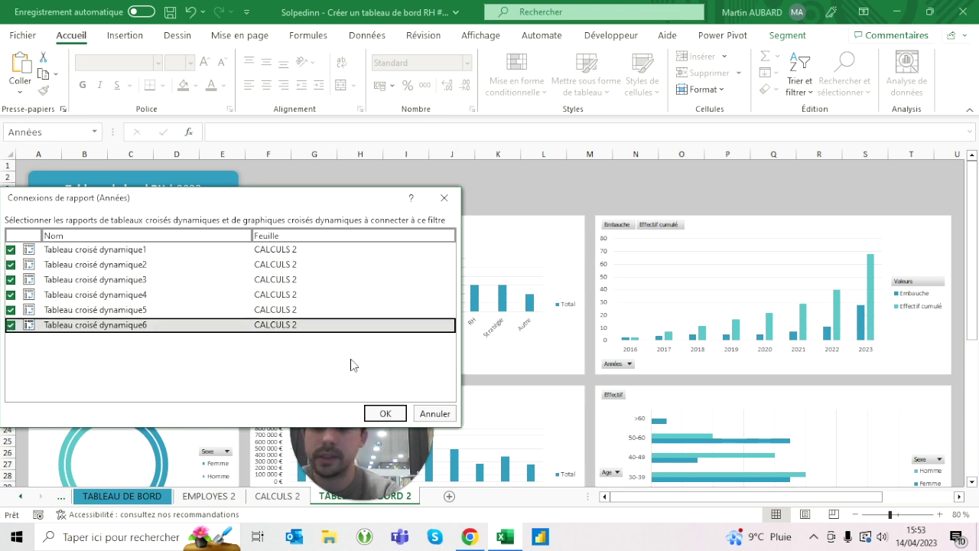
pyautogui.click(398, 411)
pyautogui.click(406, 176)
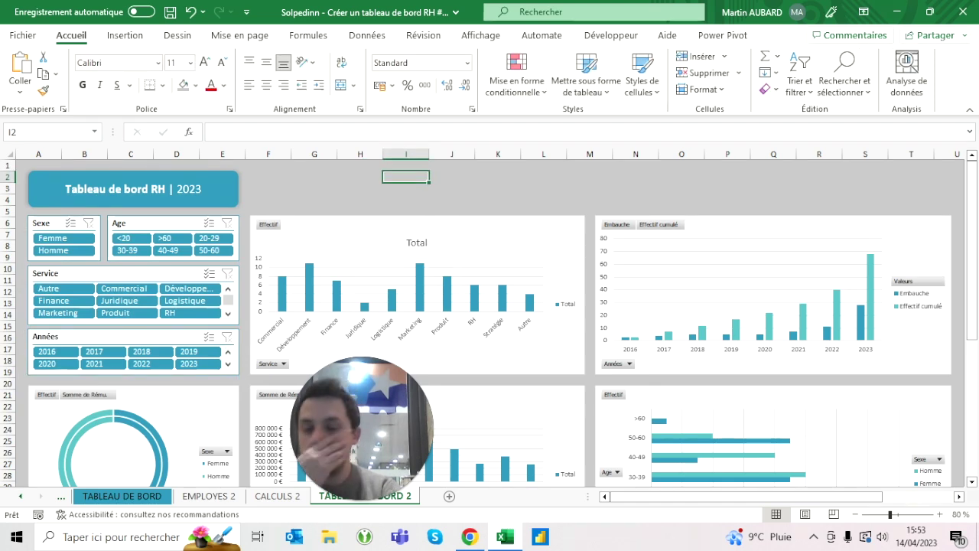
# Collapse the ribbon with Ctrl+F1 and test the Commercial and <20 filters, clearing each.
pyautogui.click(123, 288)
pyautogui.hotkey('ctrl', 'F1')
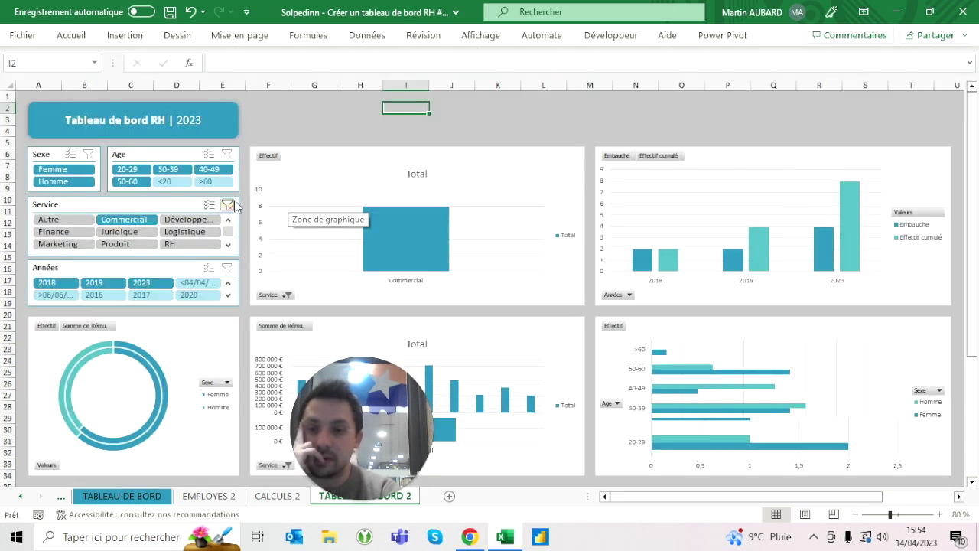
pyautogui.click(227, 205)
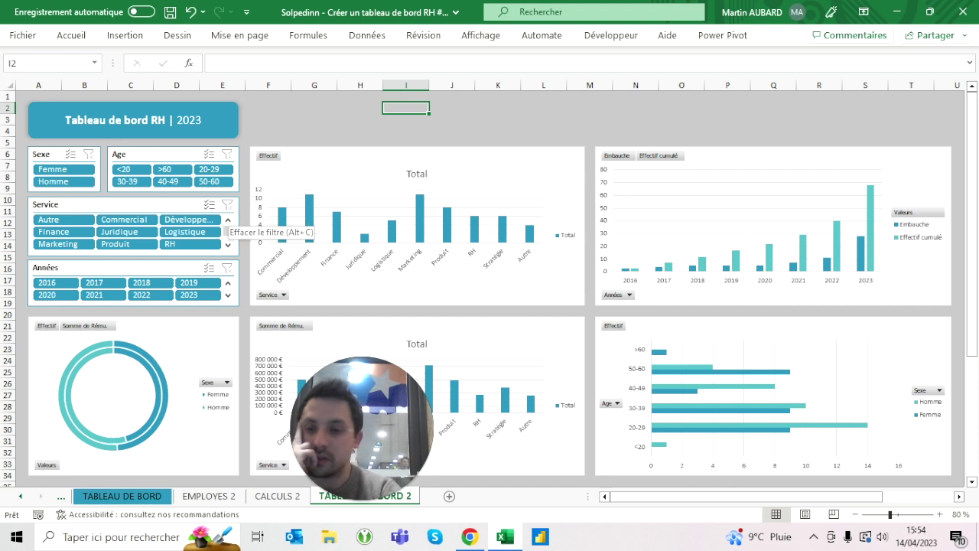
pyautogui.click(132, 171)
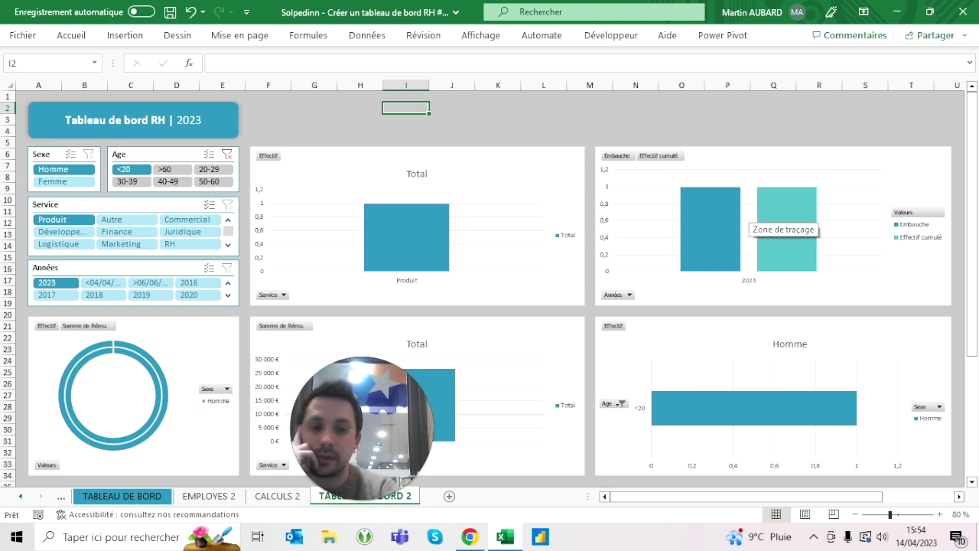
pyautogui.click(226, 155)
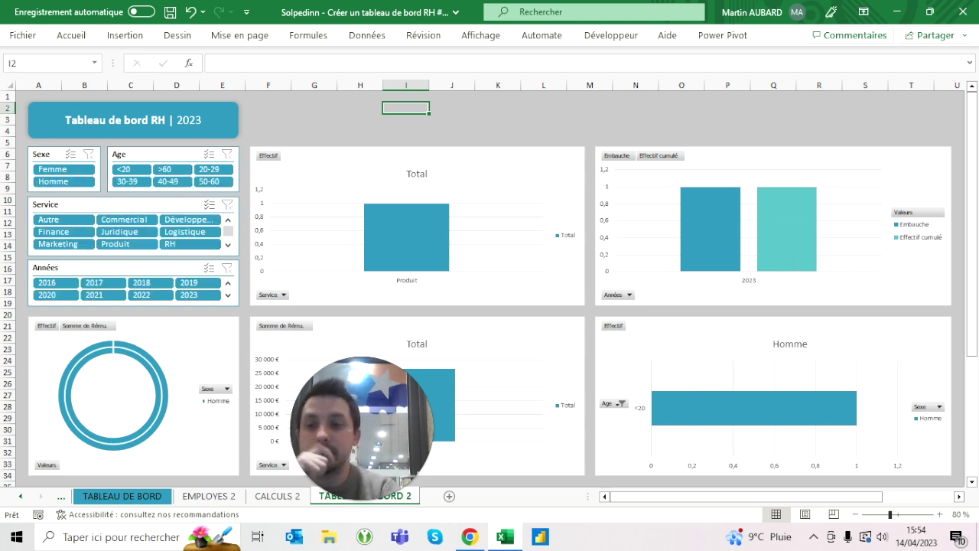
# Test the Produit service filter, then Femme and Homme, and clear every filter.
pyautogui.click(116, 244)
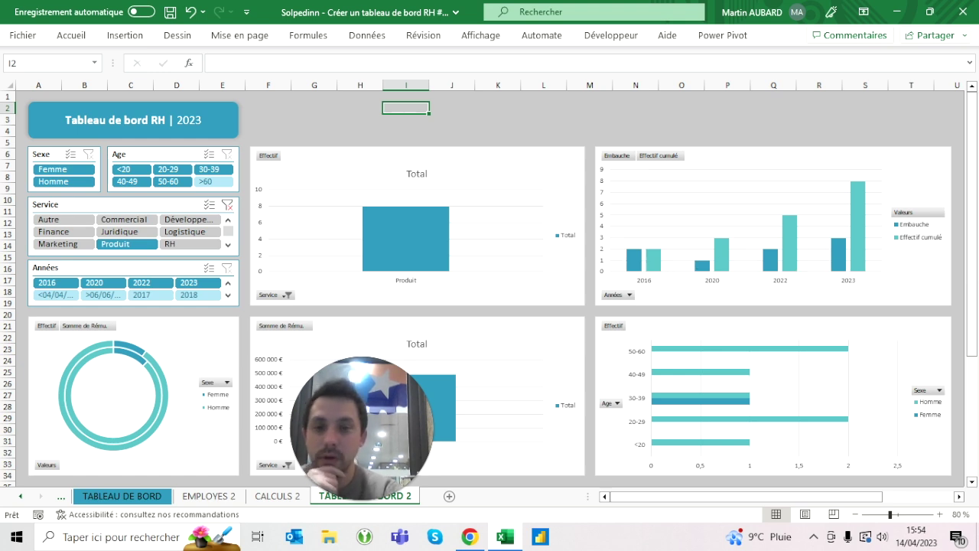
pyautogui.click(228, 205)
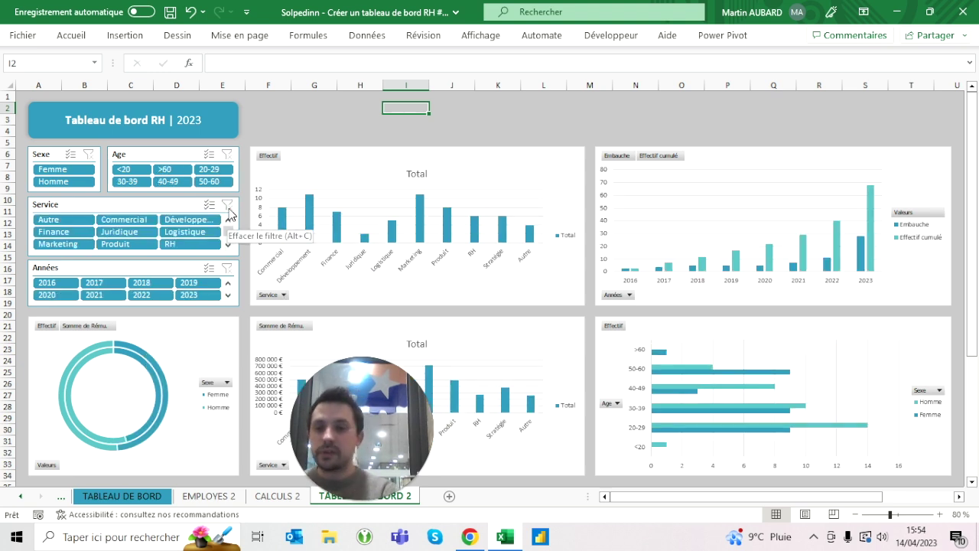
pyautogui.click(65, 169)
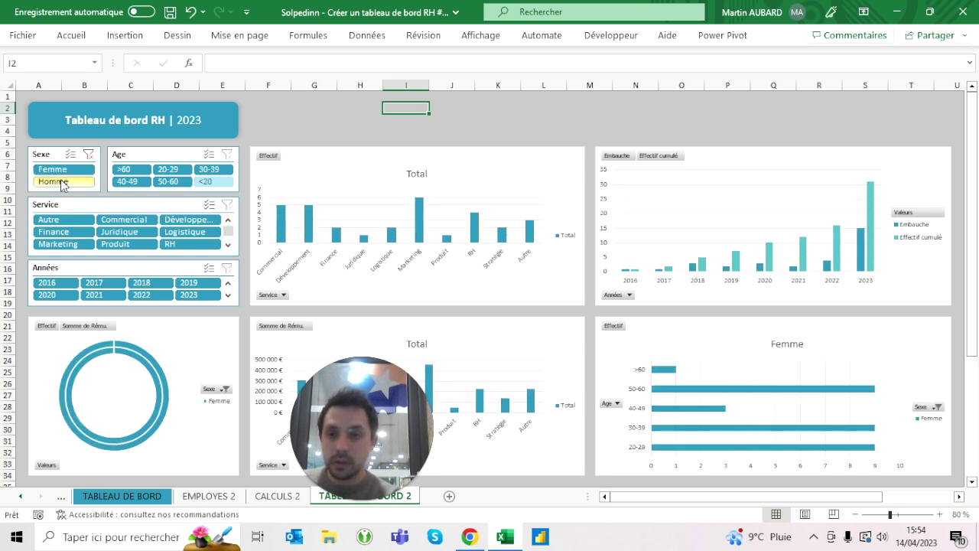
pyautogui.click(63, 182)
pyautogui.click(90, 154)
pyautogui.click(313, 119)
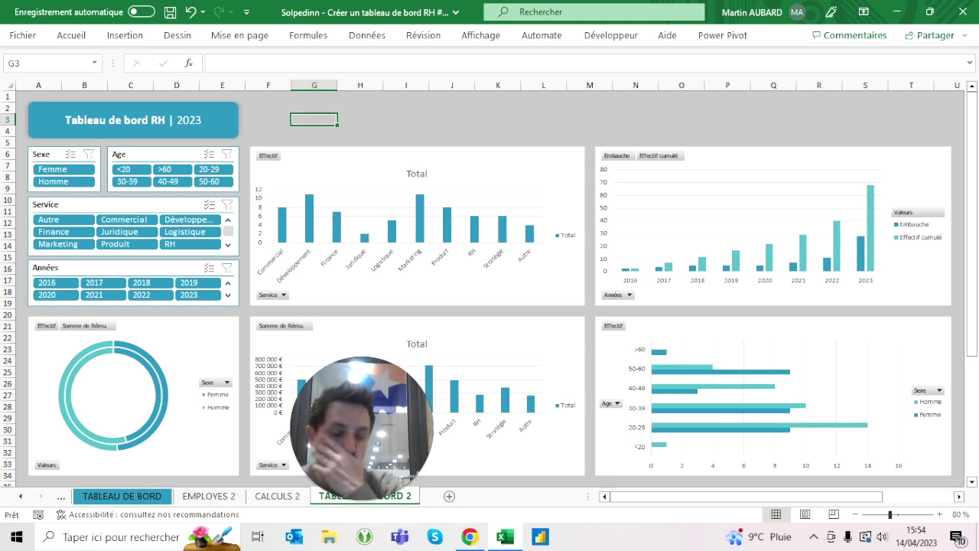
pyautogui.click(359, 436)
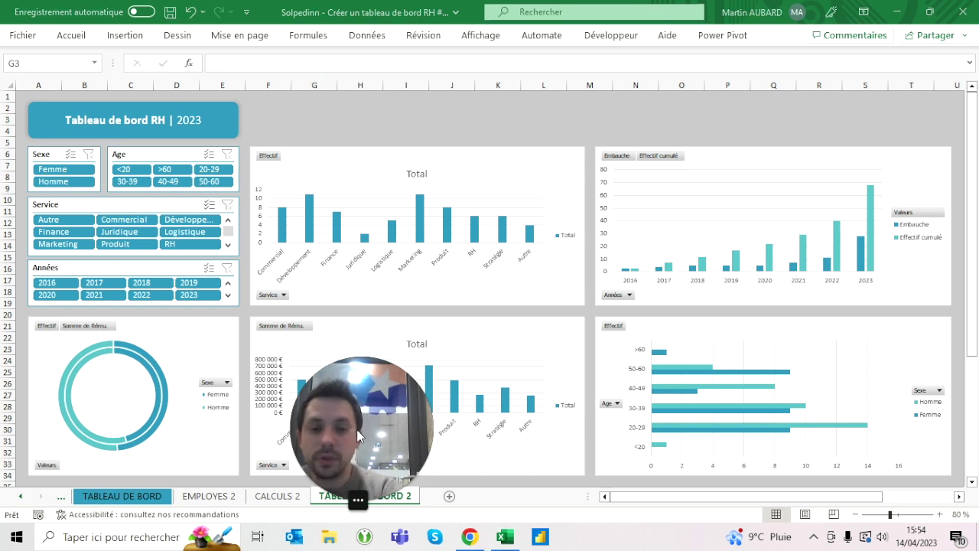
# Hide all field buttons on the headcount and salary service charts.
pyautogui.moveTo(360, 436); pyautogui.dragTo(827, 436)
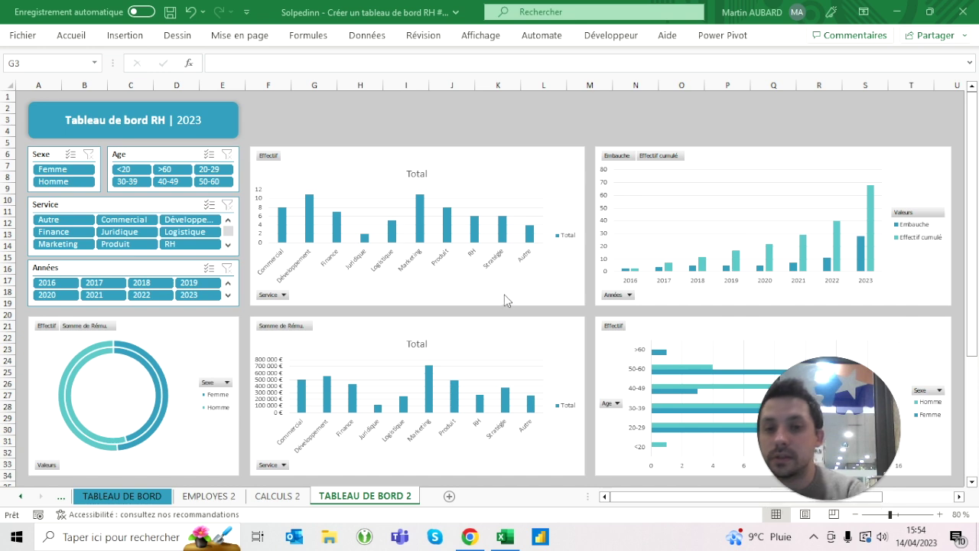
pyautogui.click(339, 189)
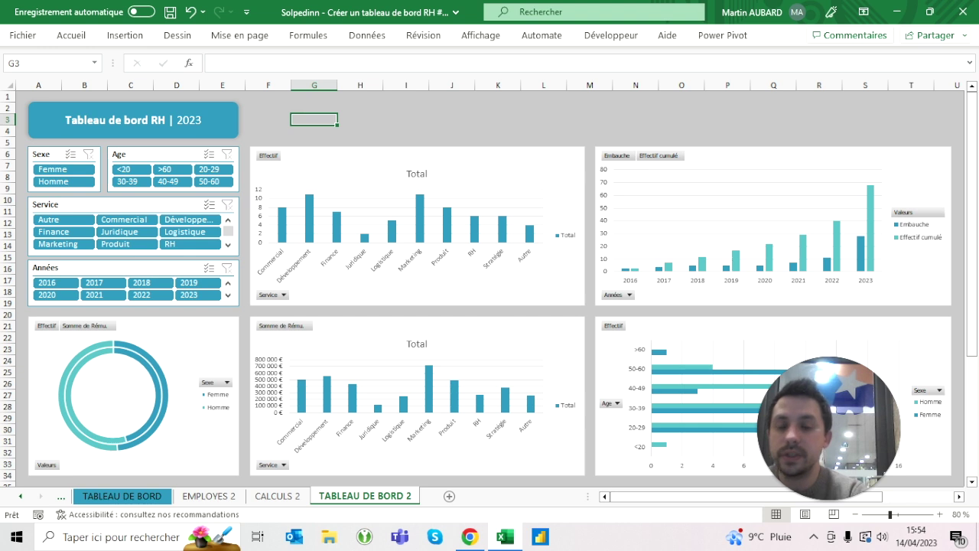
pyautogui.click(382, 191)
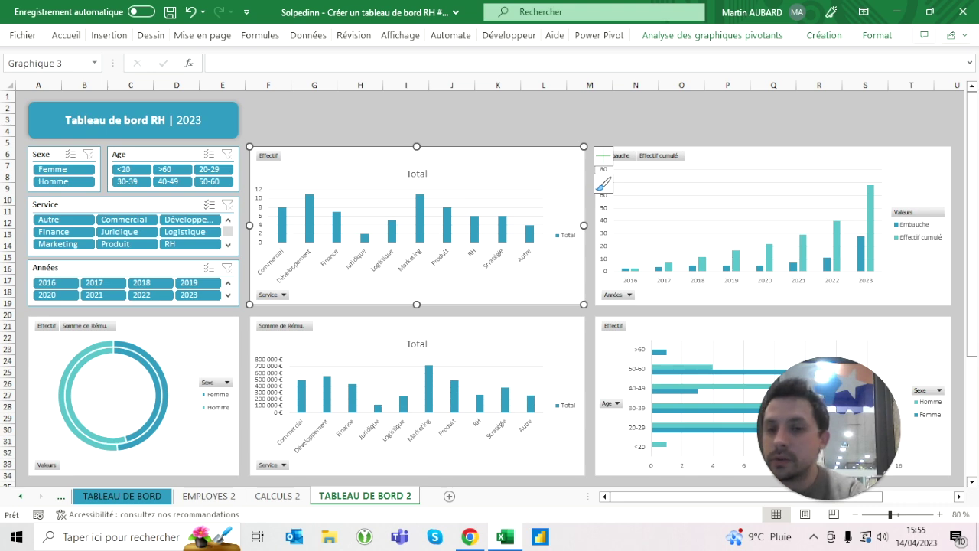
pyautogui.rightClick(344, 175)
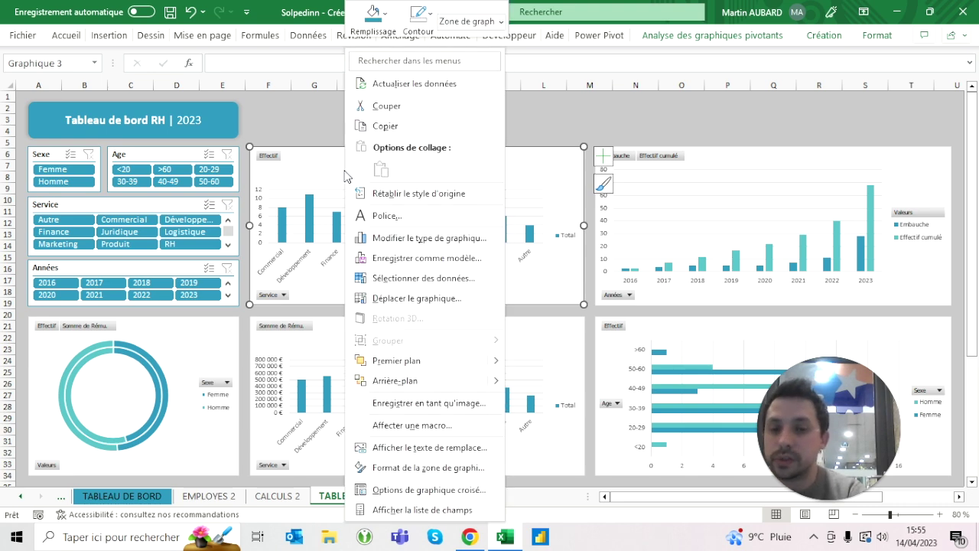
pyautogui.press('Escape')
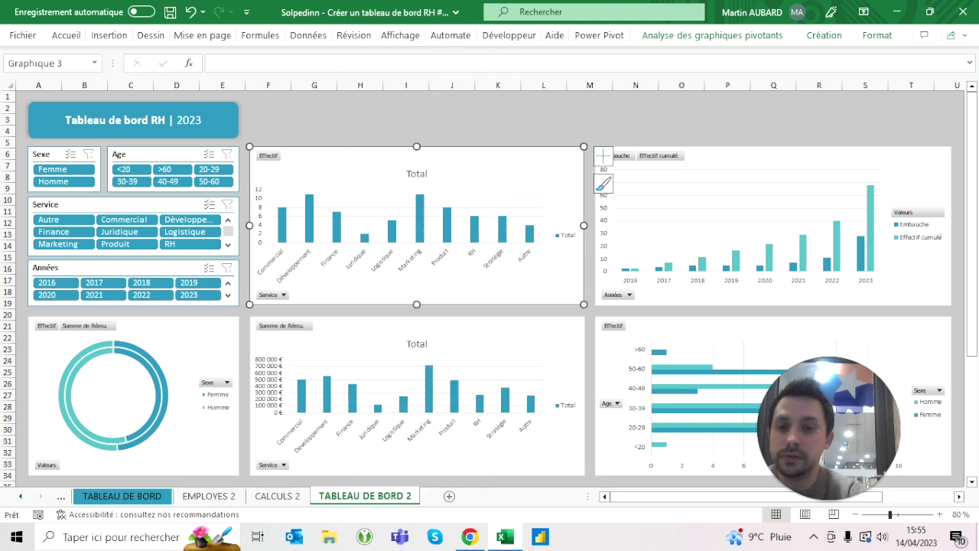
pyautogui.click(313, 131)
pyautogui.click(345, 176)
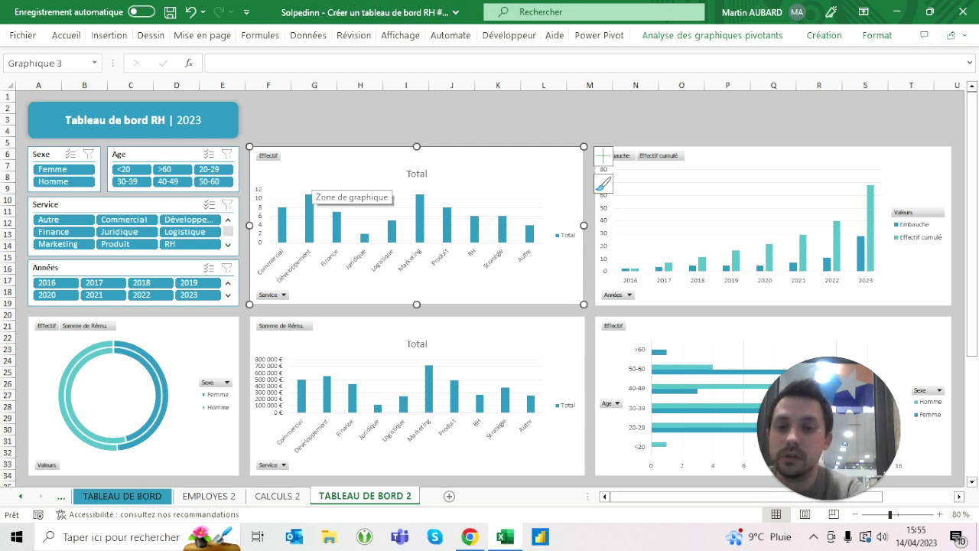
pyautogui.rightClick(268, 157)
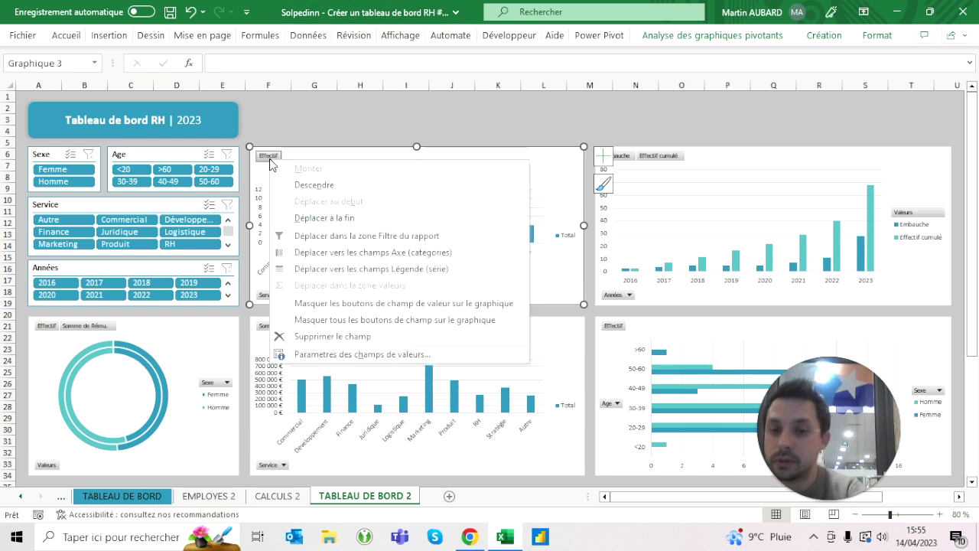
pyautogui.click(328, 319)
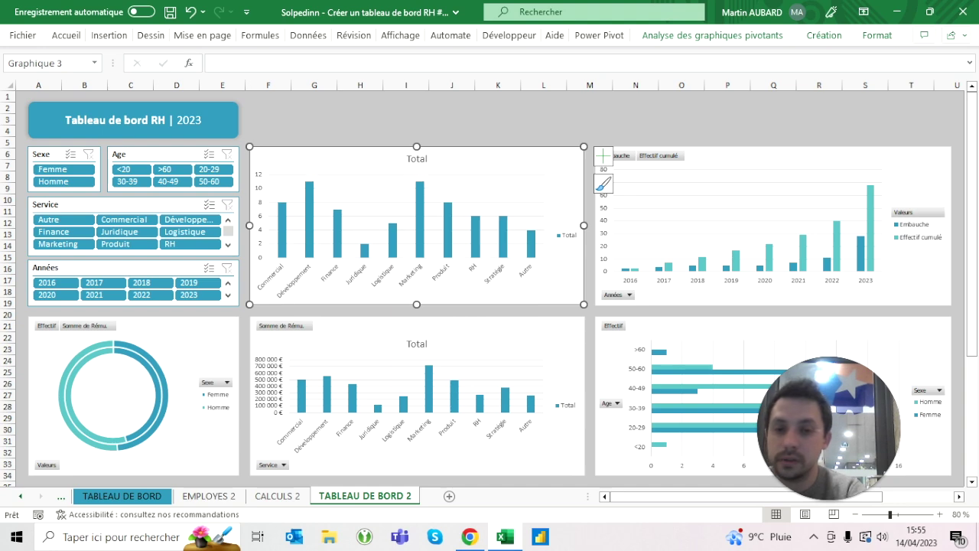
pyautogui.rightClick(295, 322)
pyautogui.click(329, 291)
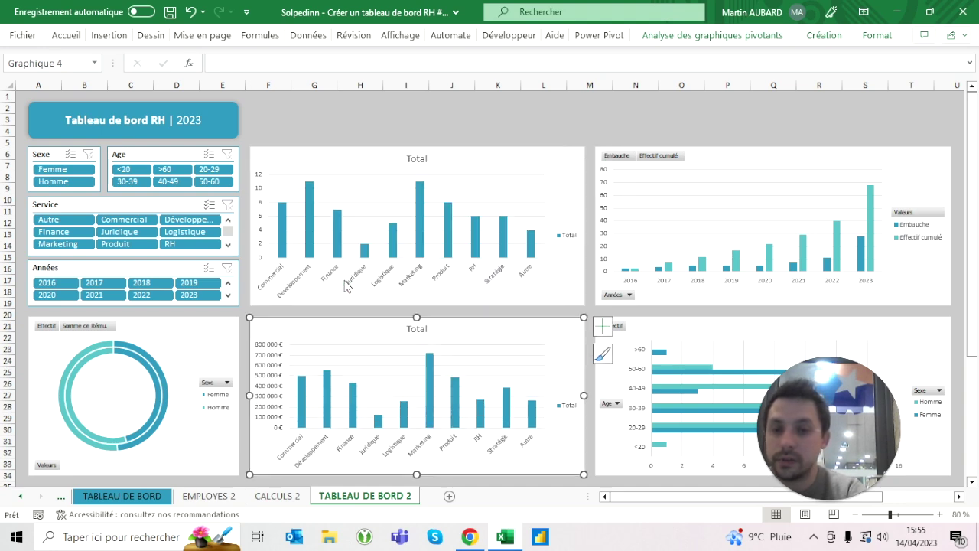
# Delete the value axes of both the headcount and salary charts.
pyautogui.click(296, 160)
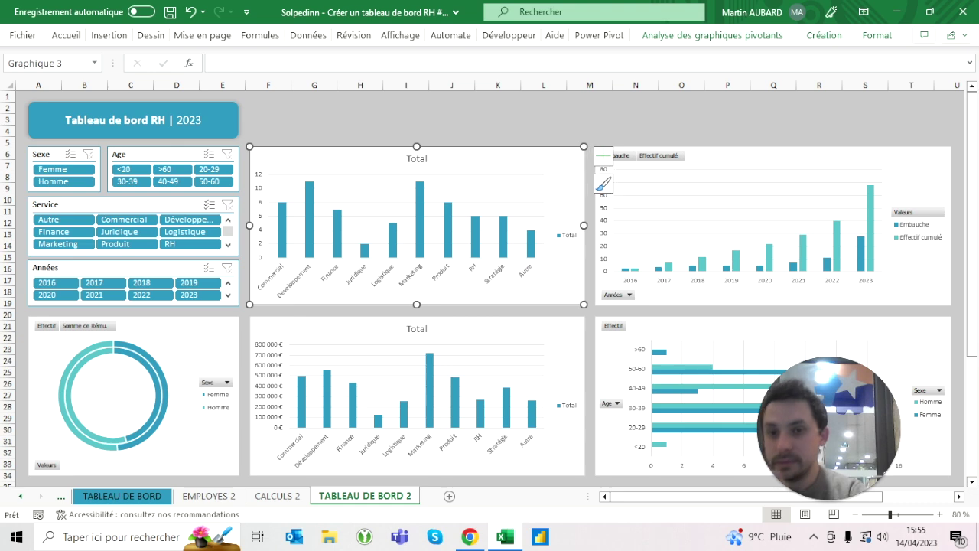
pyautogui.click(260, 189)
pyautogui.press('Delete')
pyautogui.click(263, 355)
pyautogui.click(263, 355)
pyautogui.press('Delete')
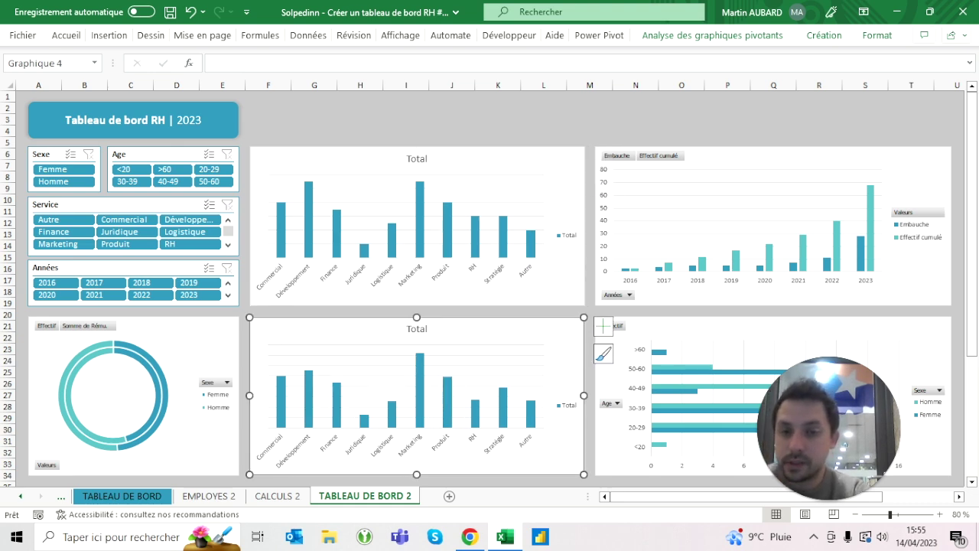
# Remove the salary chart's gridlines and the legends of both service charts.
pyautogui.click(362, 211)
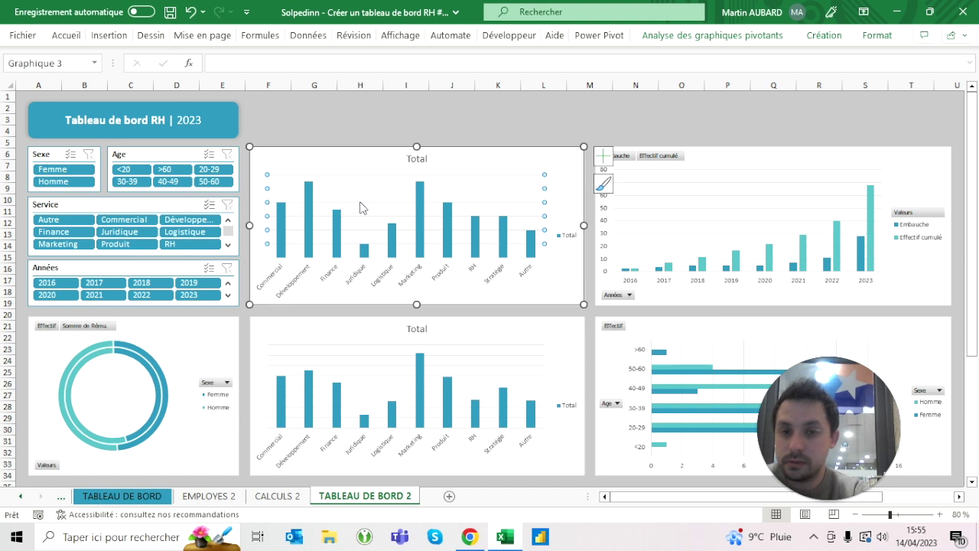
pyautogui.click(383, 374)
pyautogui.press('Delete')
pyautogui.click(569, 235)
pyautogui.press('Delete')
pyautogui.click(566, 404)
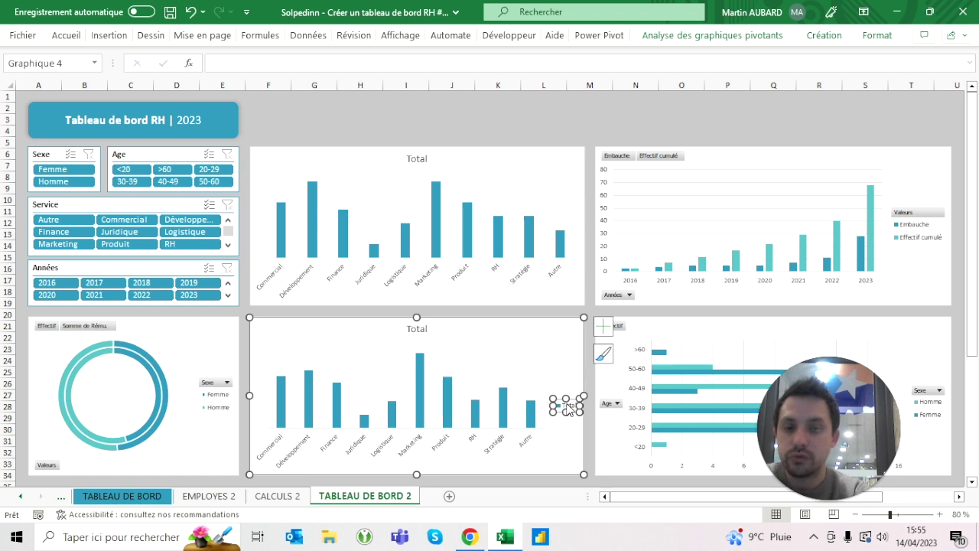
pyautogui.press('Delete')
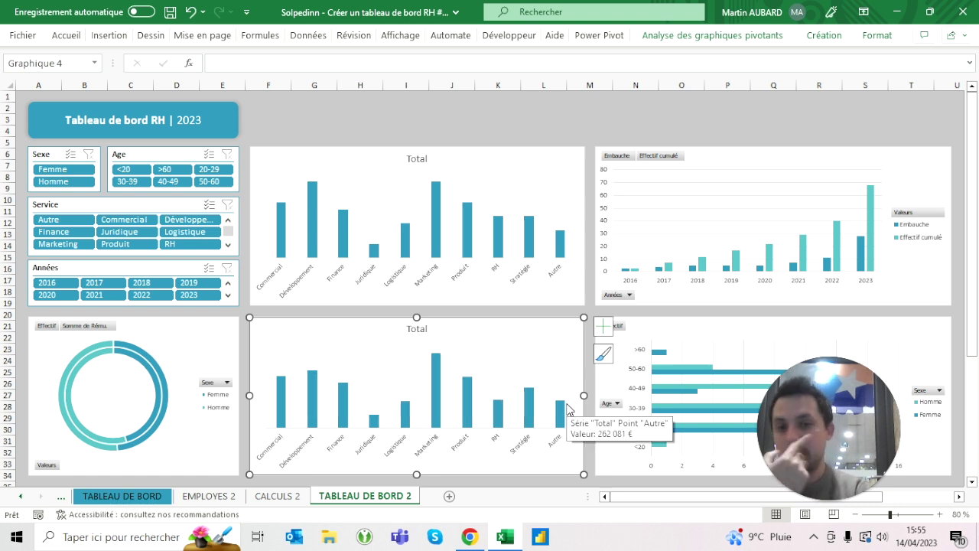
pyautogui.click(360, 119)
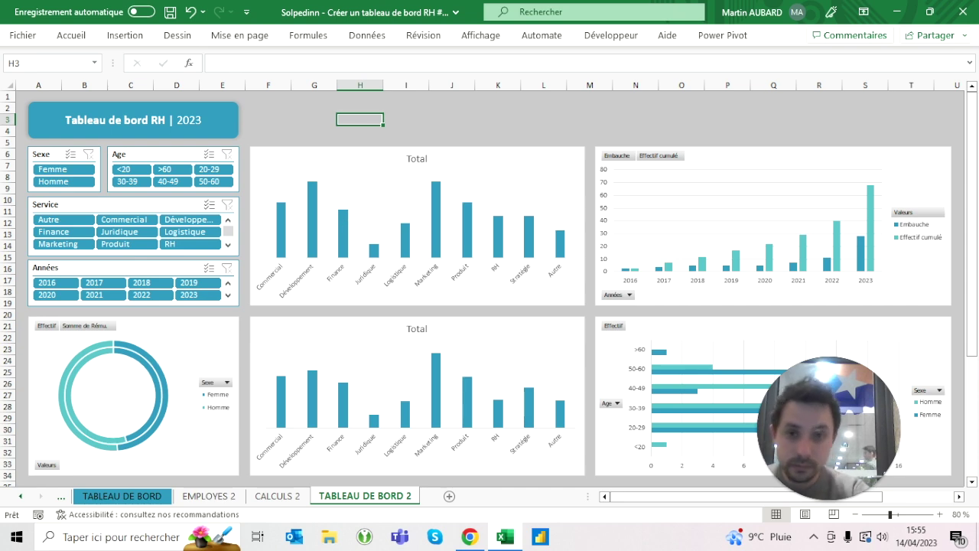
pyautogui.doubleClick(417, 158)
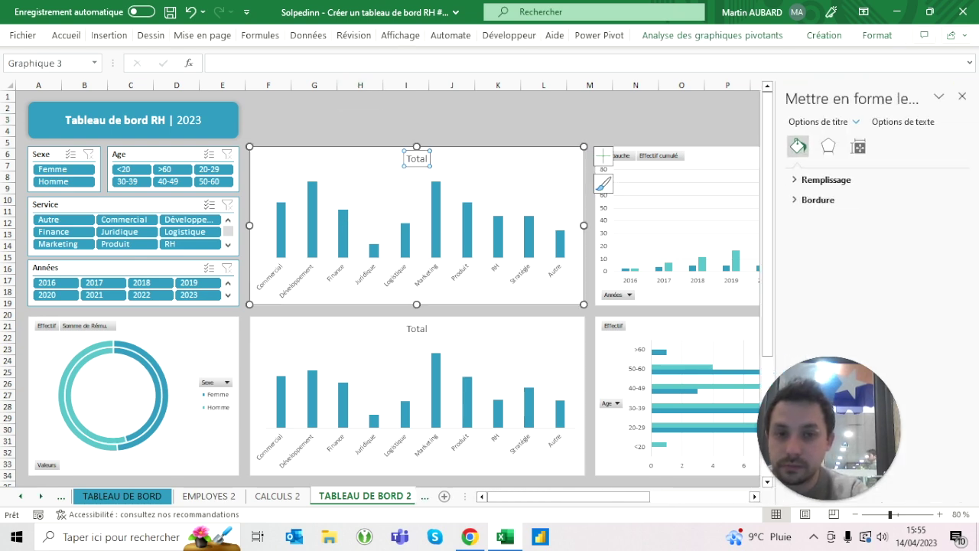
# Move the headcount chart's title to the top-left and rename it 'Effectif par service'.
pyautogui.press('Escape')
pyautogui.click(962, 96)
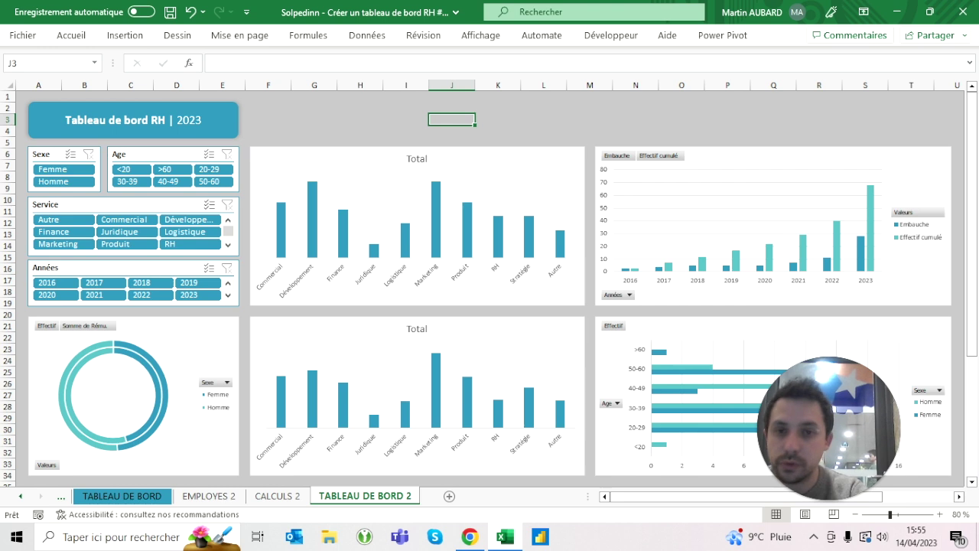
pyautogui.click(417, 159)
pyautogui.moveTo(417, 158); pyautogui.dragTo(267, 158)
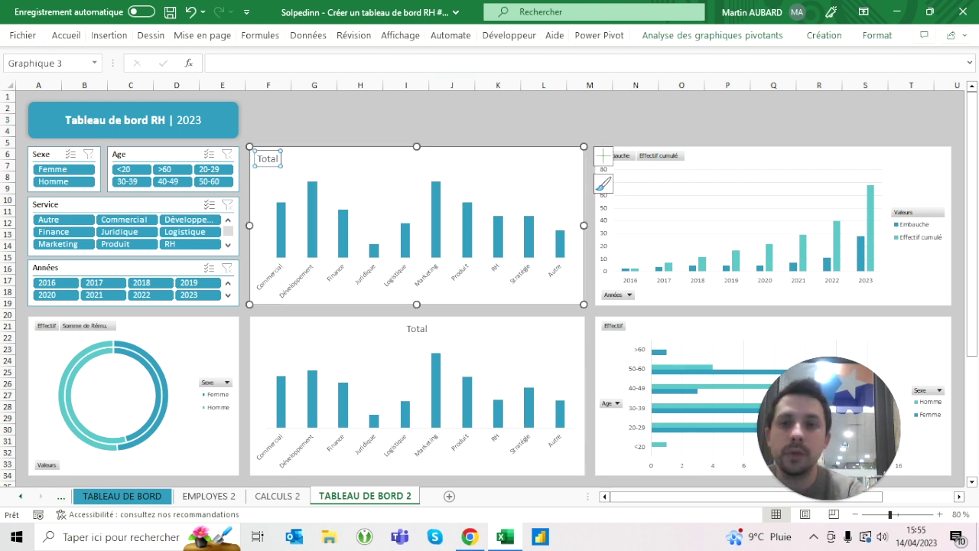
pyautogui.click(269, 159)
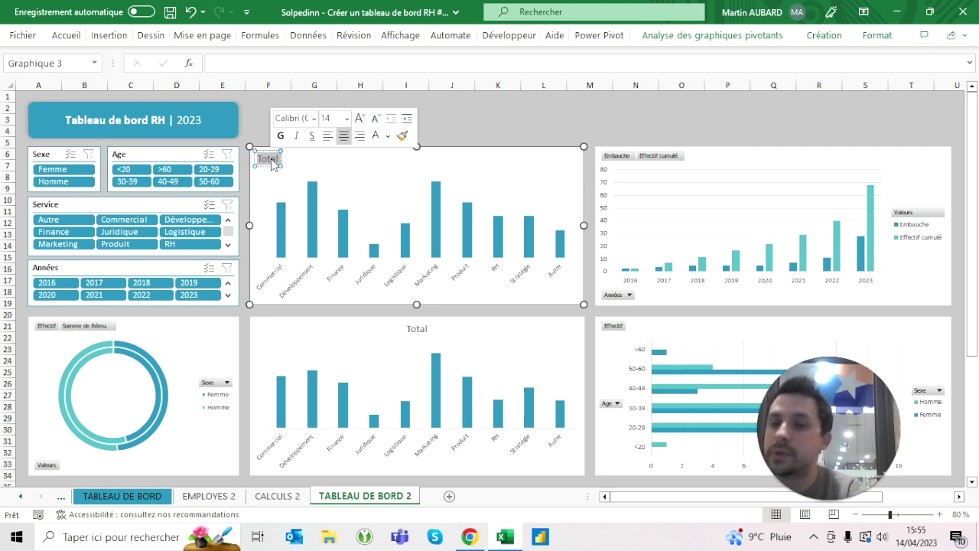
pyautogui.write('Effe')
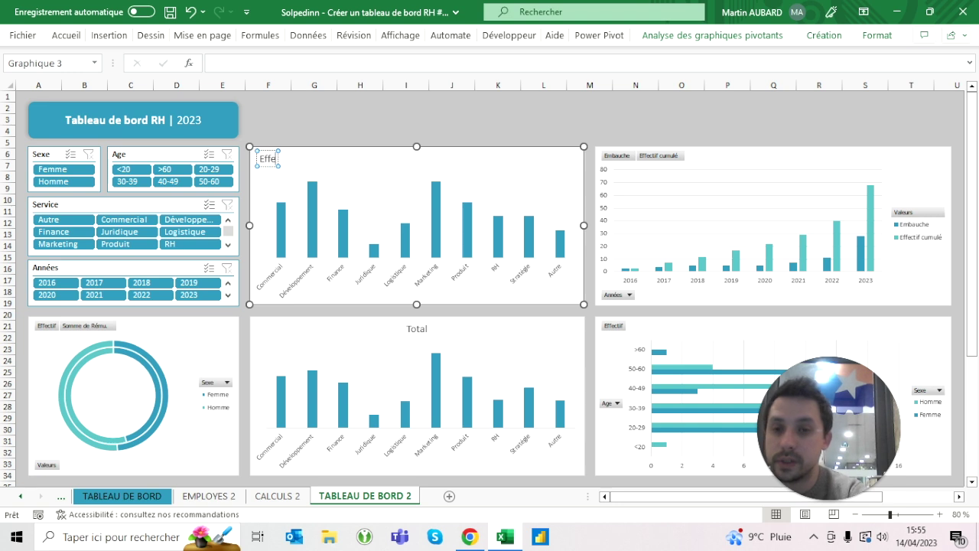
pyautogui.write('ctif par service')
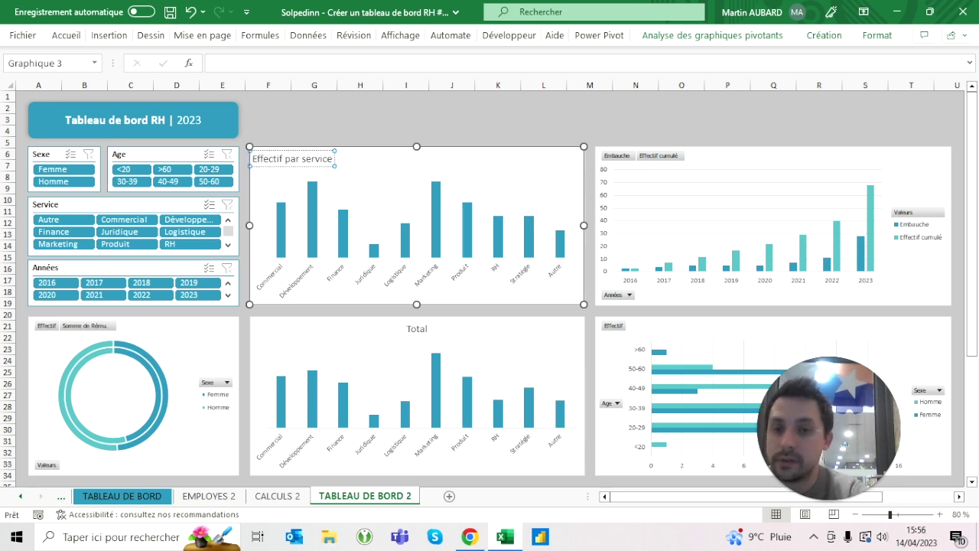
pyautogui.click(360, 131)
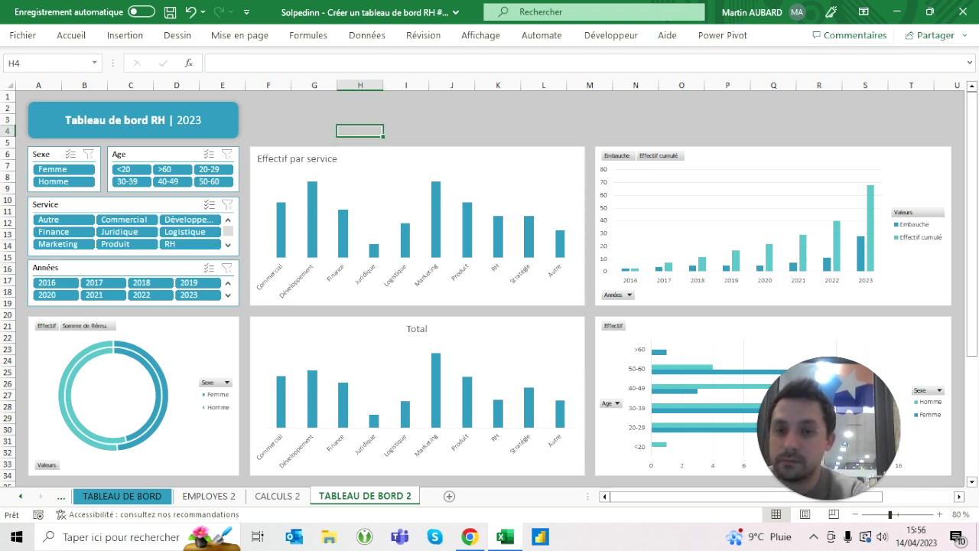
# Make the 'Effectif par service' title grey and shrink its font to 11.
pyautogui.click(296, 159)
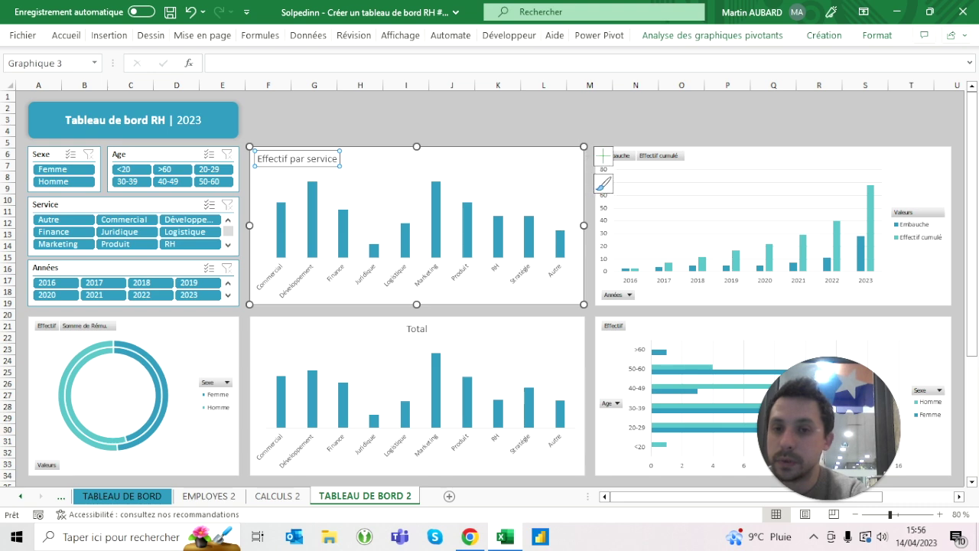
pyautogui.doubleClick(66, 35)
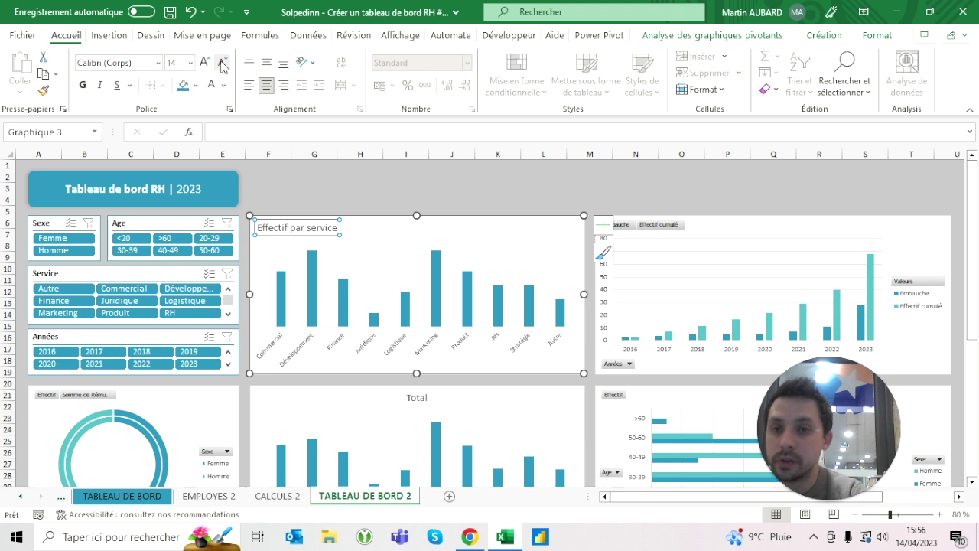
pyautogui.click(223, 85)
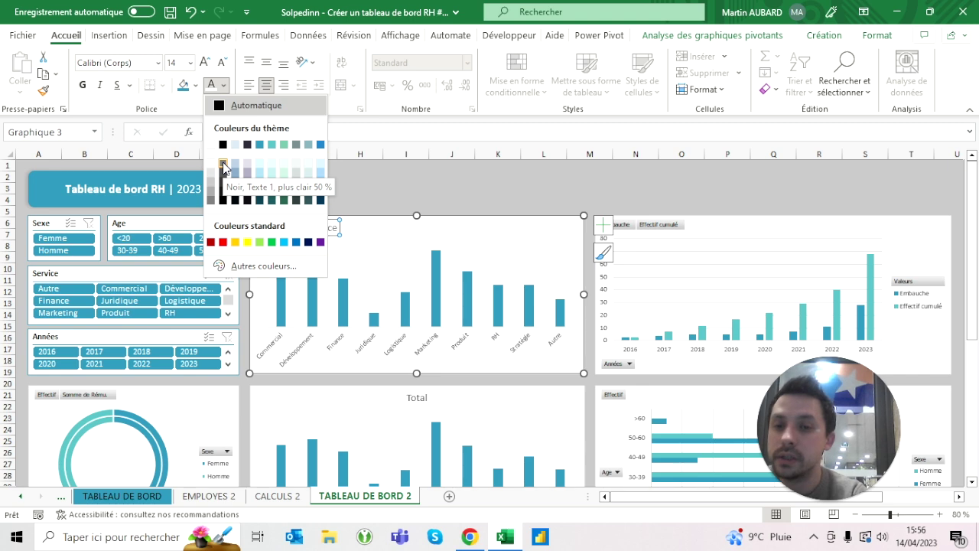
pyautogui.click(222, 163)
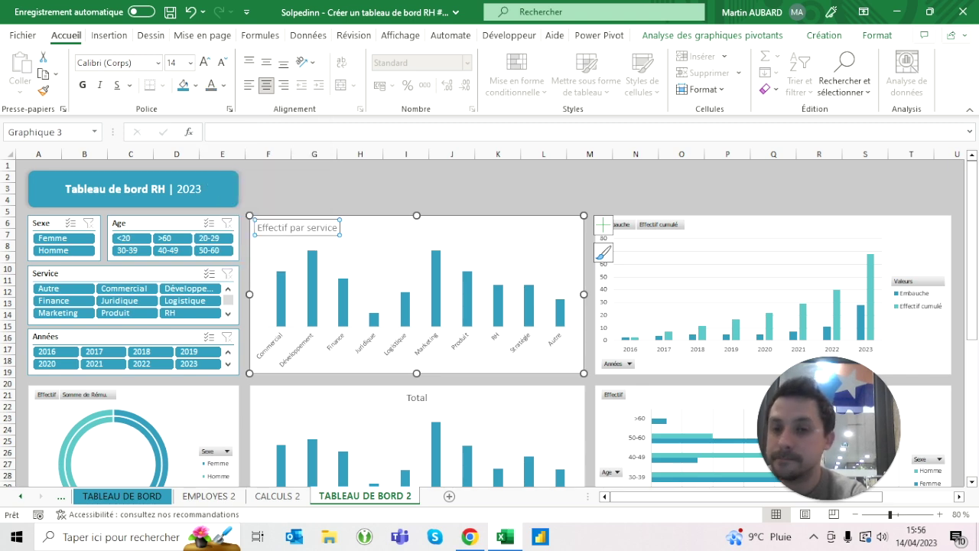
pyautogui.click(221, 62)
pyautogui.click(222, 62)
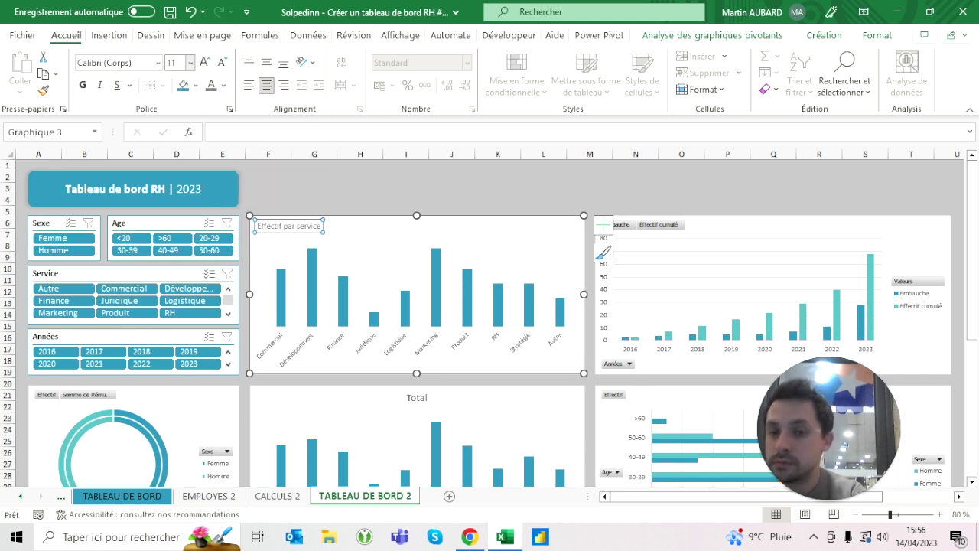
pyautogui.click(313, 177)
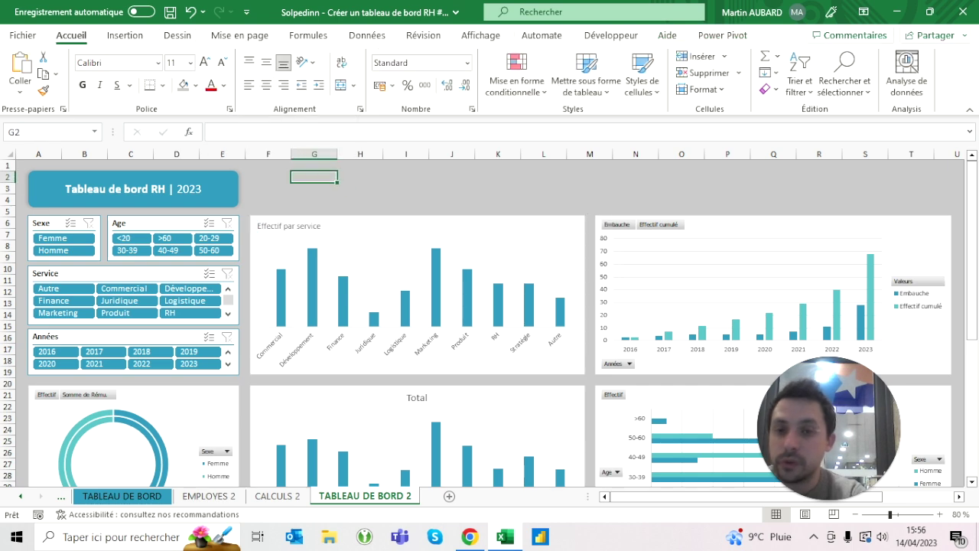
pyautogui.click(289, 226)
pyautogui.click(223, 85)
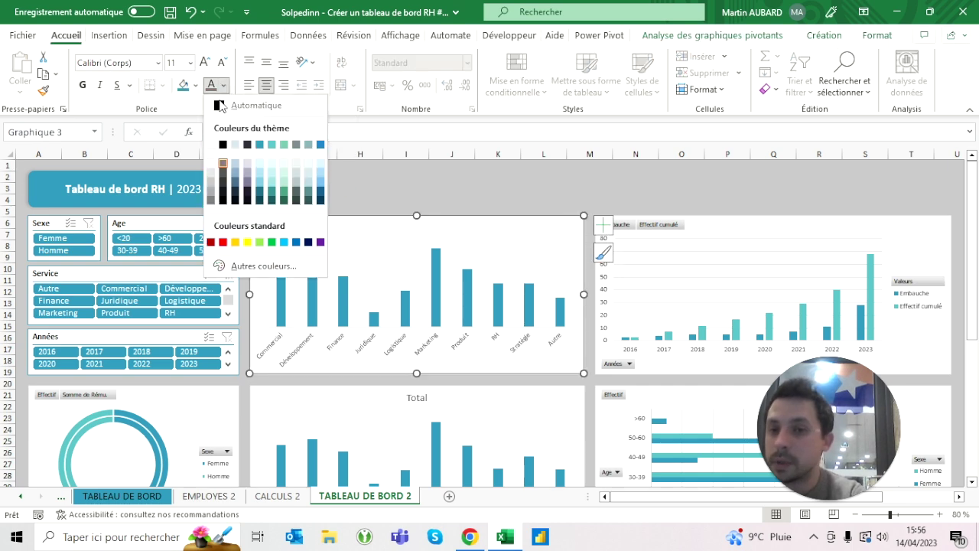
pyautogui.click(223, 165)
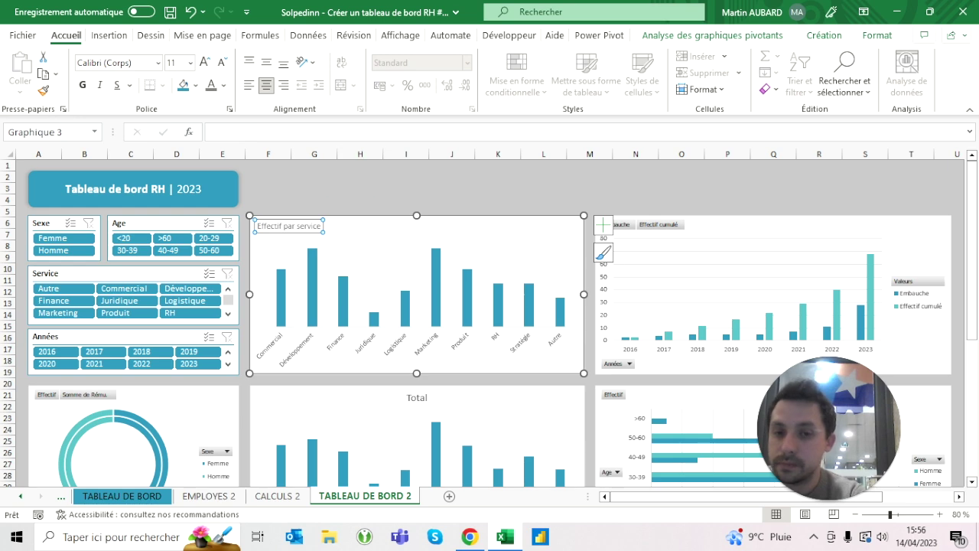
pyautogui.click(360, 188)
# Select the lower salary chart's 'Total' title ready for renaming.
pyautogui.click(302, 355)
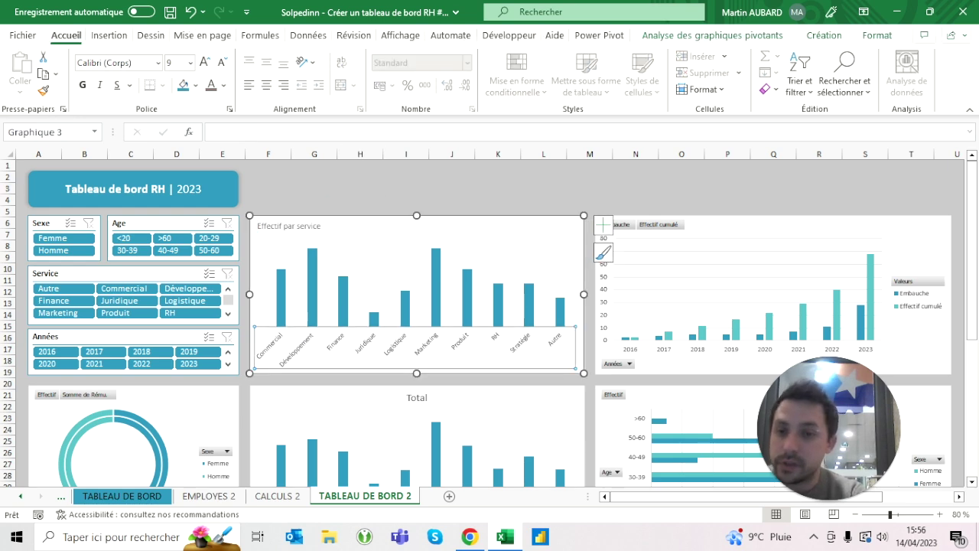
pyautogui.click(360, 188)
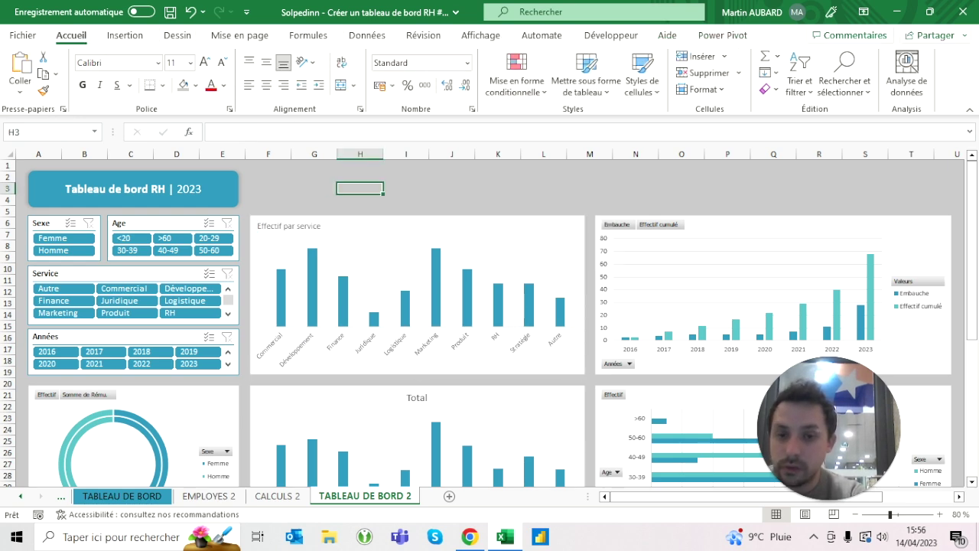
pyautogui.click(417, 429)
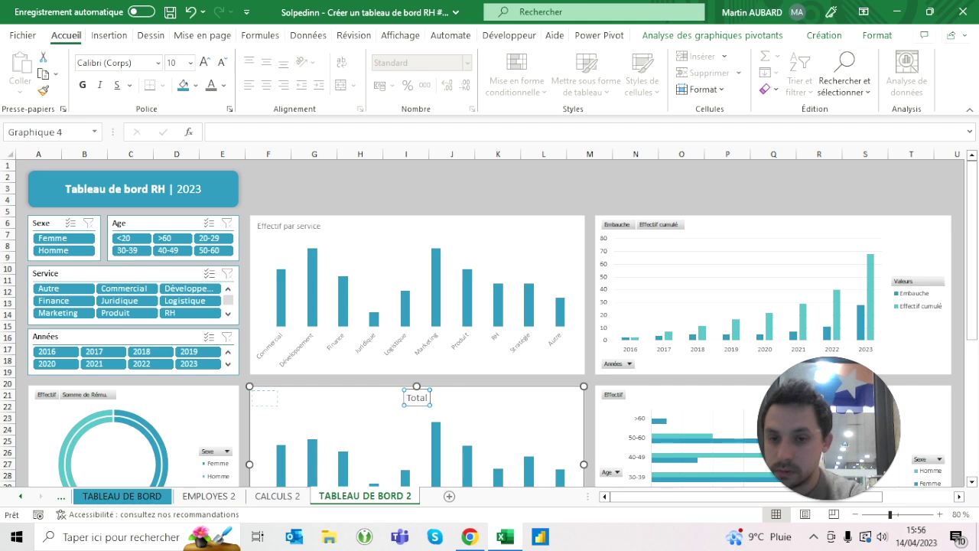
# Title the salary chart 'Rémunération totale (masse salariale) par service', smaller and left-aligned.
pyautogui.write('Rémunération totale (')
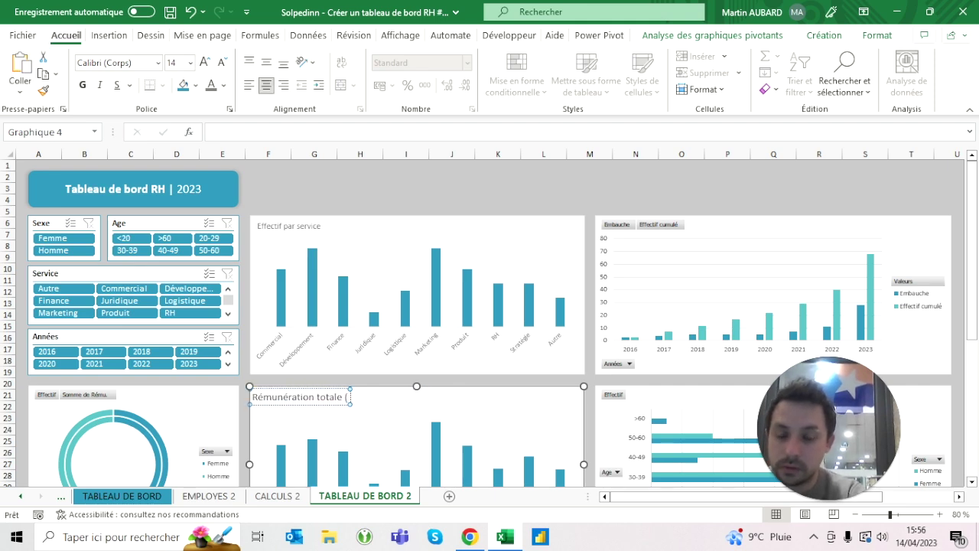
pyautogui.write('masse')
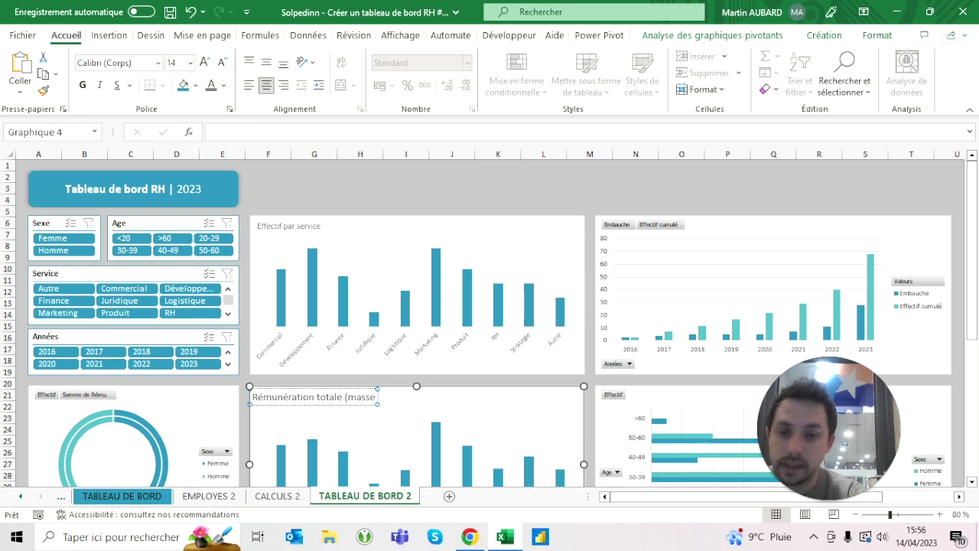
pyautogui.write(' salariale) par service')
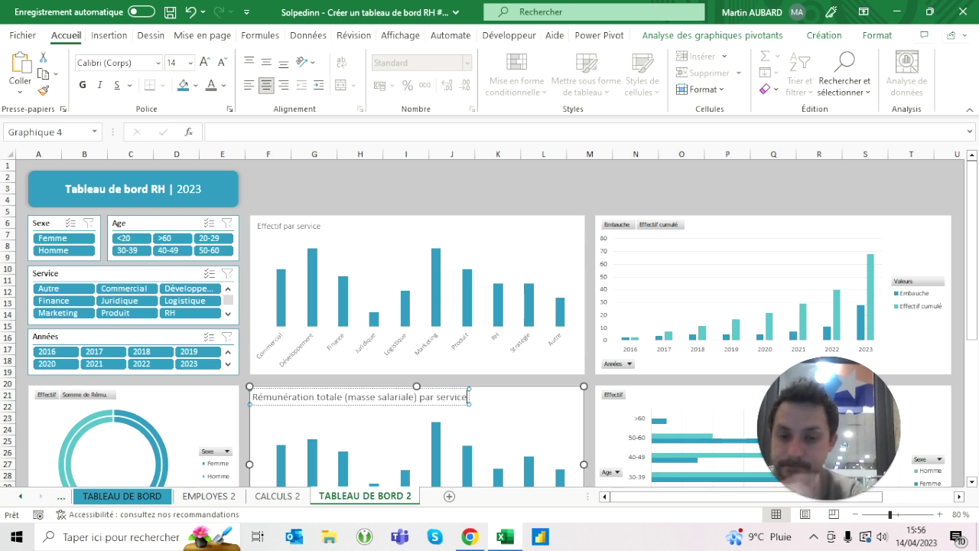
pyautogui.click(359, 200)
pyautogui.click(363, 397)
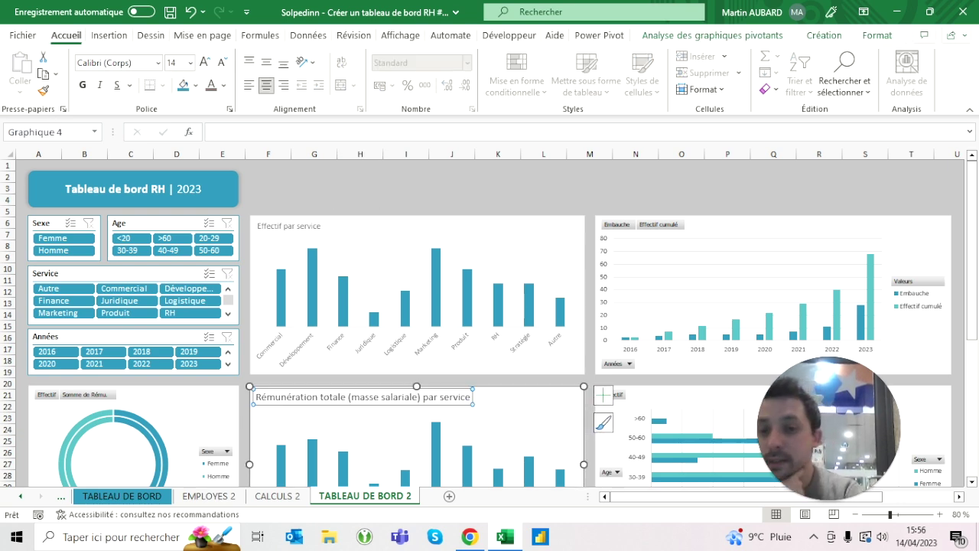
pyautogui.click(222, 62)
pyautogui.click(222, 62)
pyautogui.click(313, 200)
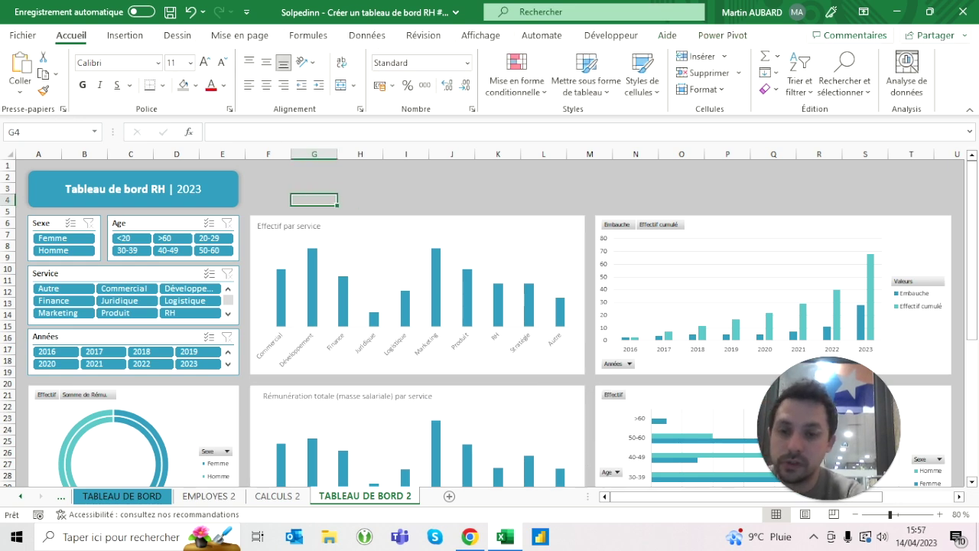
pyautogui.click(345, 395)
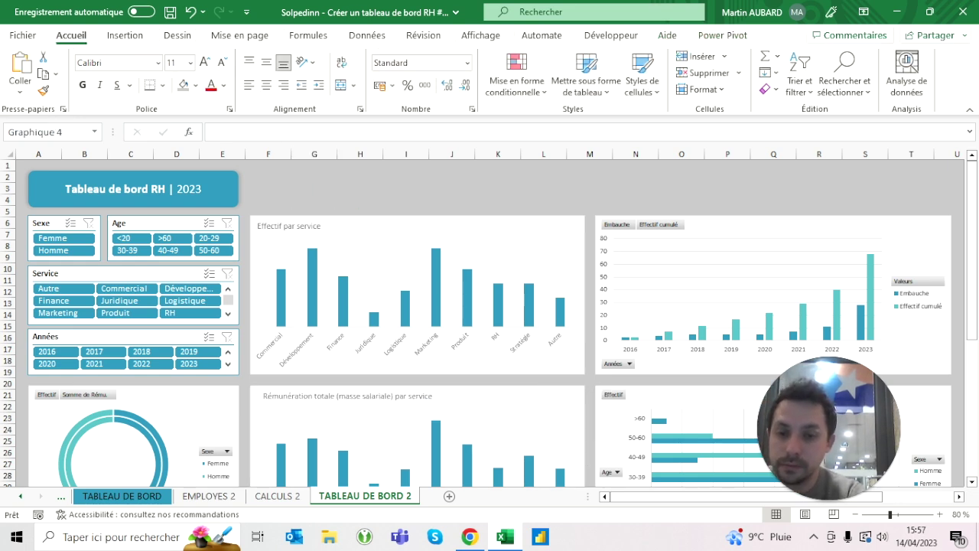
pyautogui.click(249, 86)
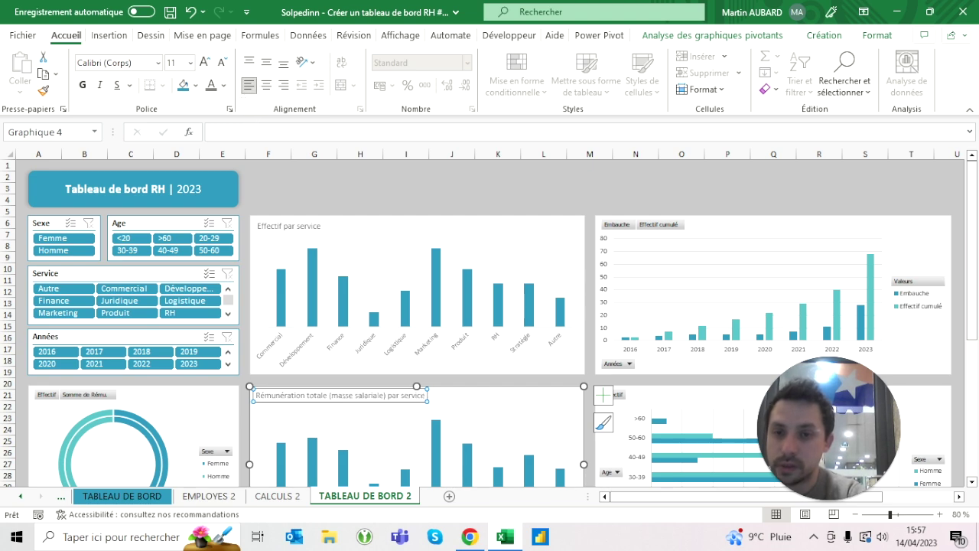
# Check the 'Effectif par service' title and collapse the ribbon with Ctrl+F1.
pyautogui.click(290, 226)
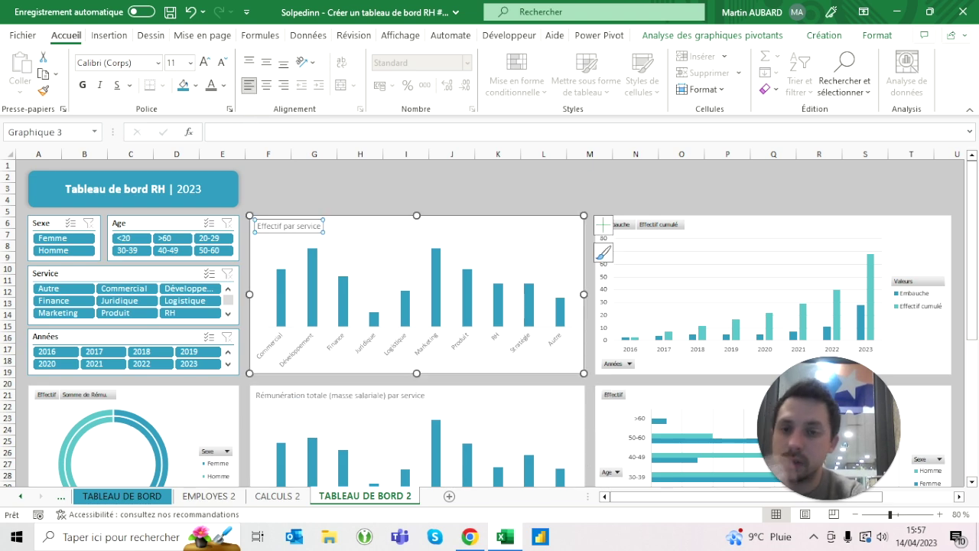
pyautogui.click(359, 176)
pyautogui.scroll(-3, 490, 321)
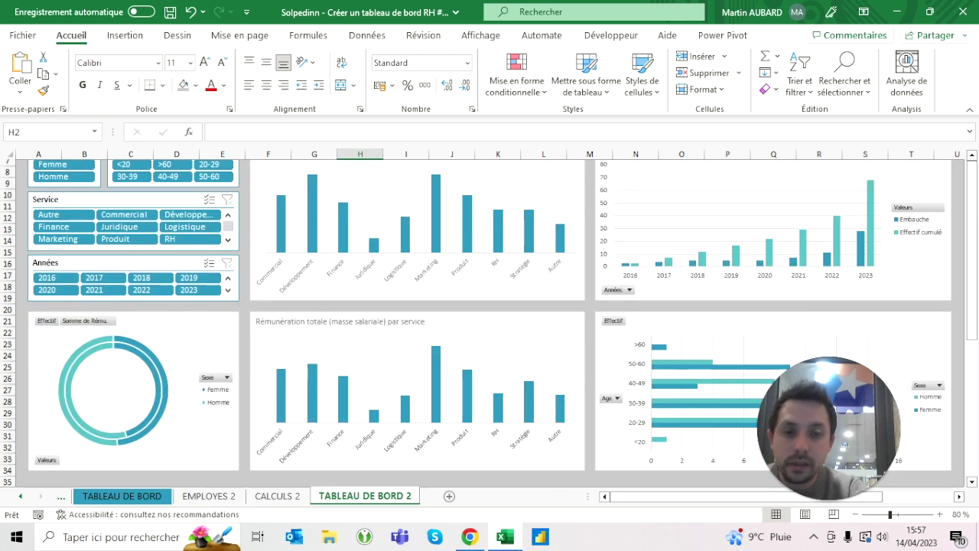
pyautogui.scroll(3, 490, 321)
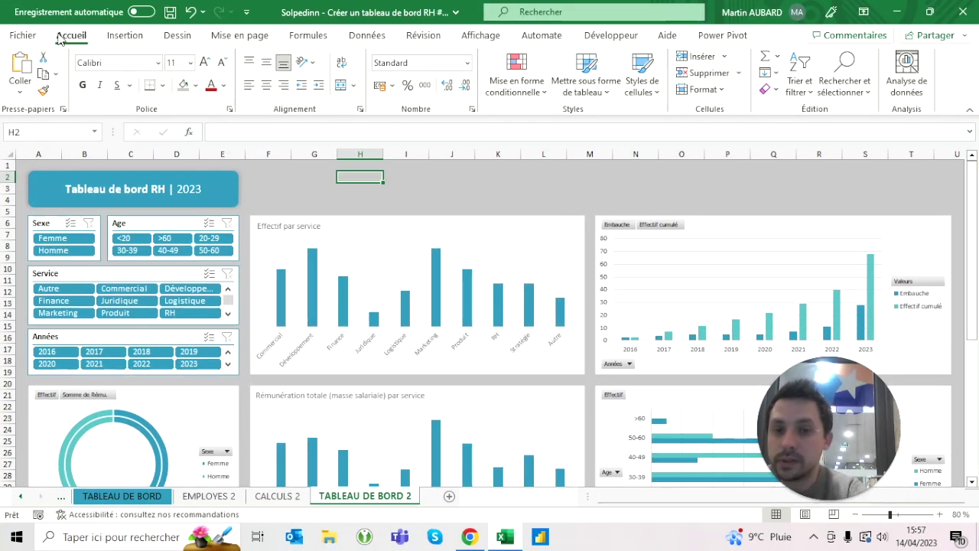
pyautogui.hotkey('ctrl', 'F1')
pyautogui.click(314, 141)
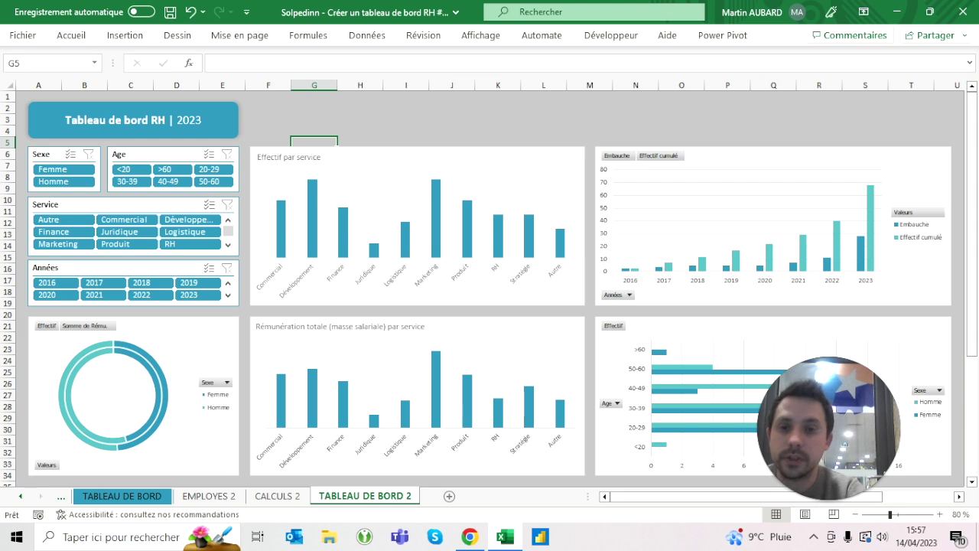
pyautogui.doubleClick(312, 203)
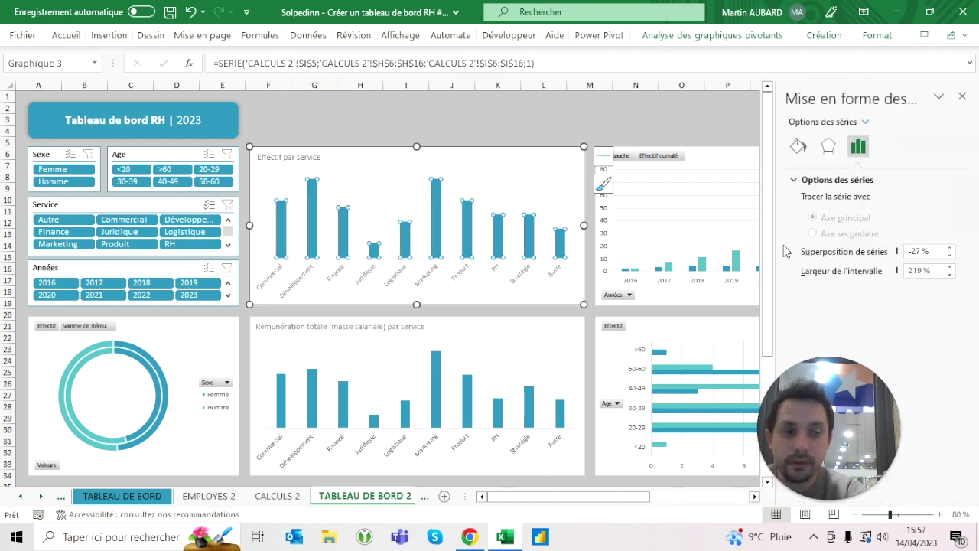
# Change the gap width from 219 % to 50 % on both the Effectif and Rémunération bars.
pyautogui.click(921, 271)
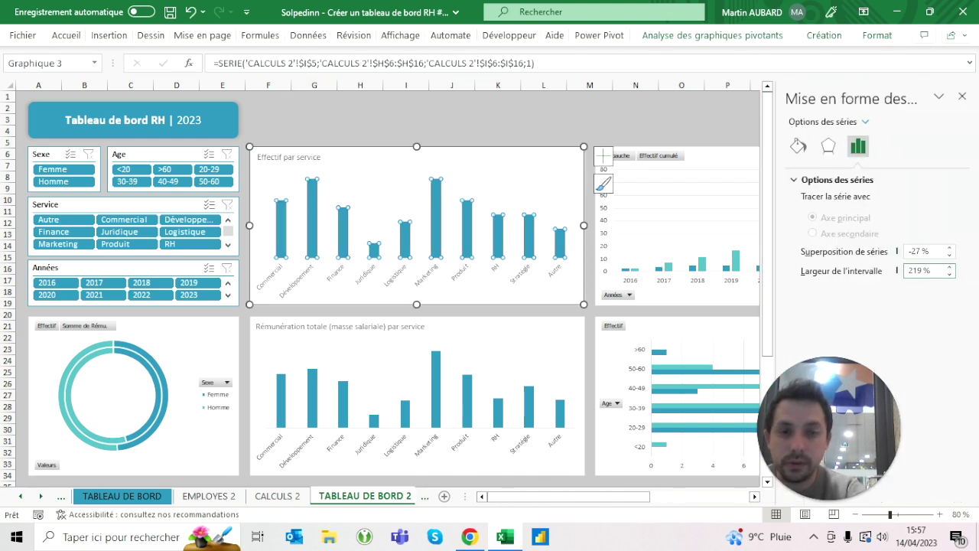
pyautogui.moveTo(929, 270); pyautogui.dragTo(844, 273)
pyautogui.write('50')
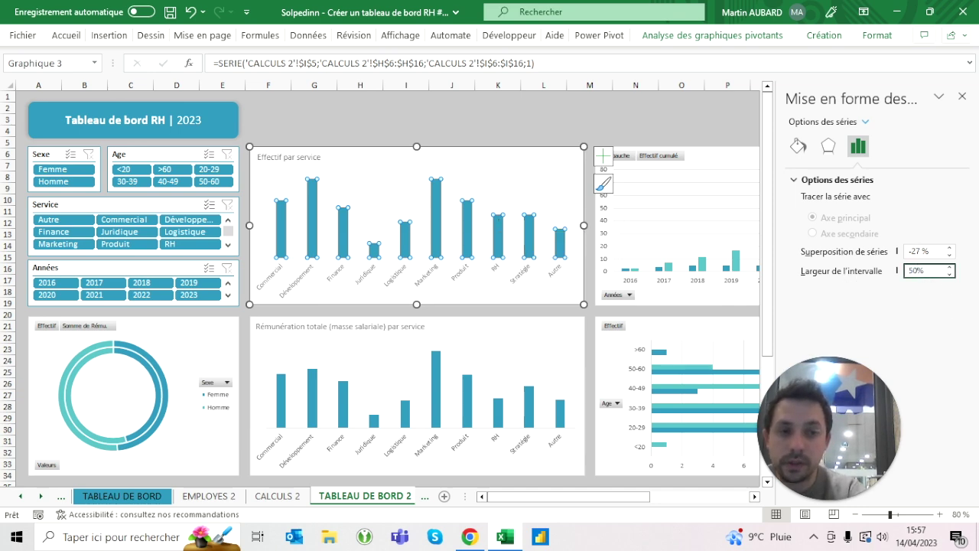
pyautogui.press('Return')
pyautogui.click(562, 421)
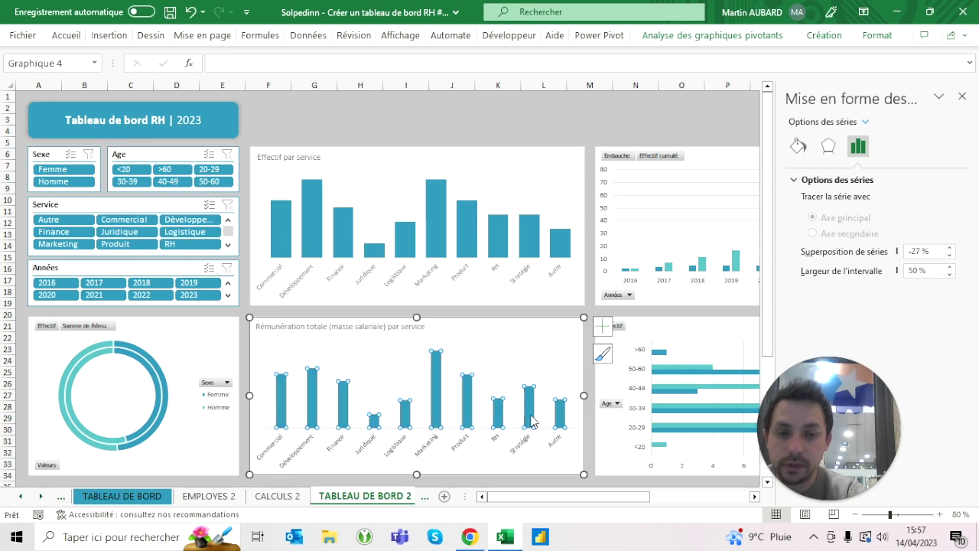
pyautogui.click(878, 271)
pyautogui.write('50')
pyautogui.press('Return')
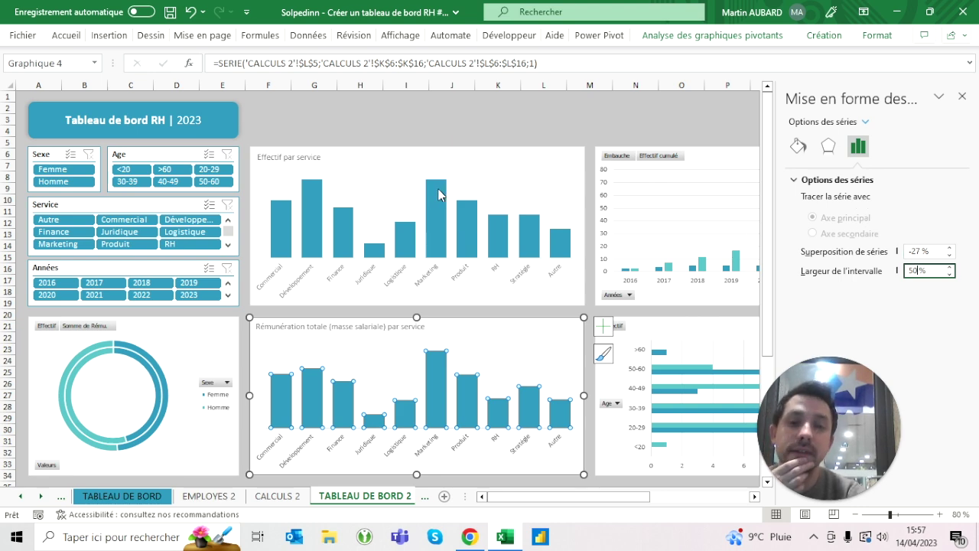
pyautogui.click(451, 131)
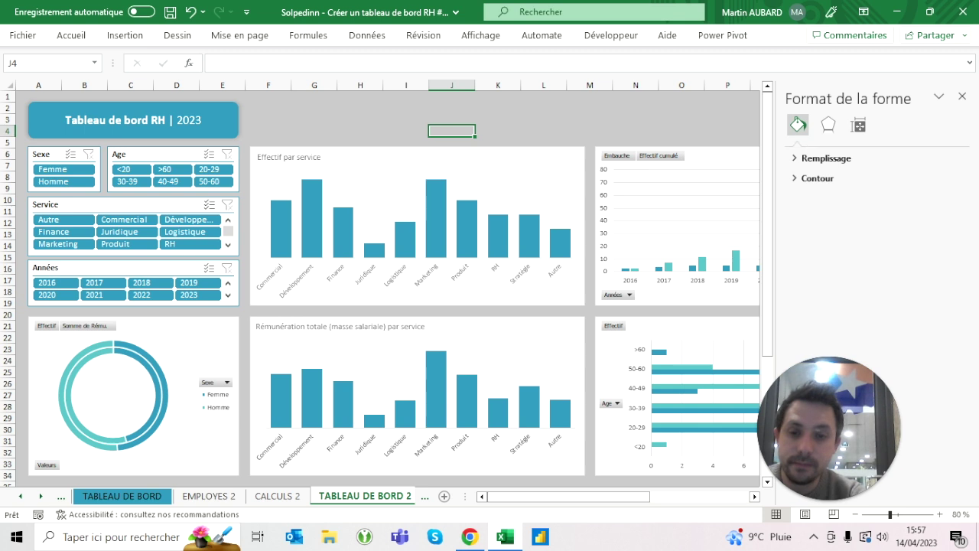
pyautogui.click(437, 191)
pyautogui.click(437, 191)
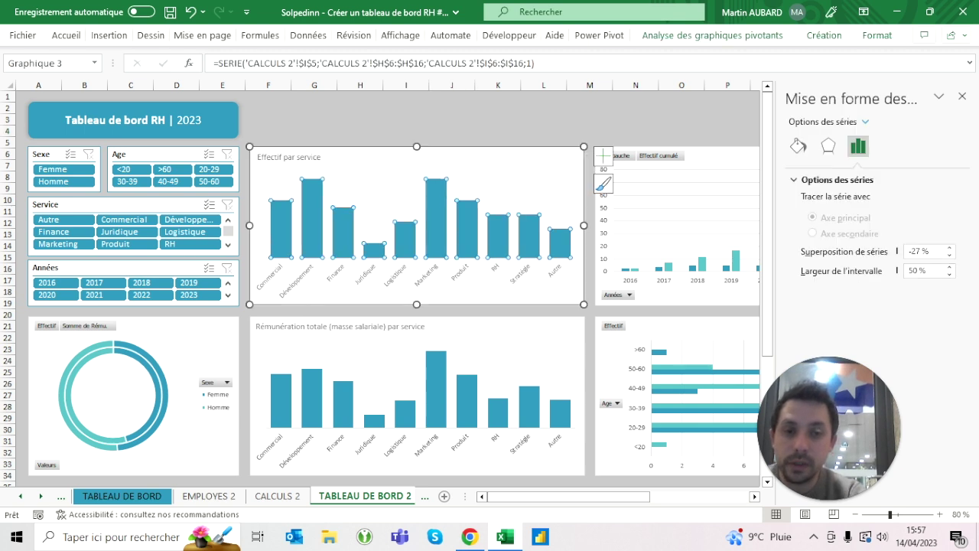
# Add teal, bold, size-10 data labels to the Effectif by service chart.
pyautogui.click(602, 156)
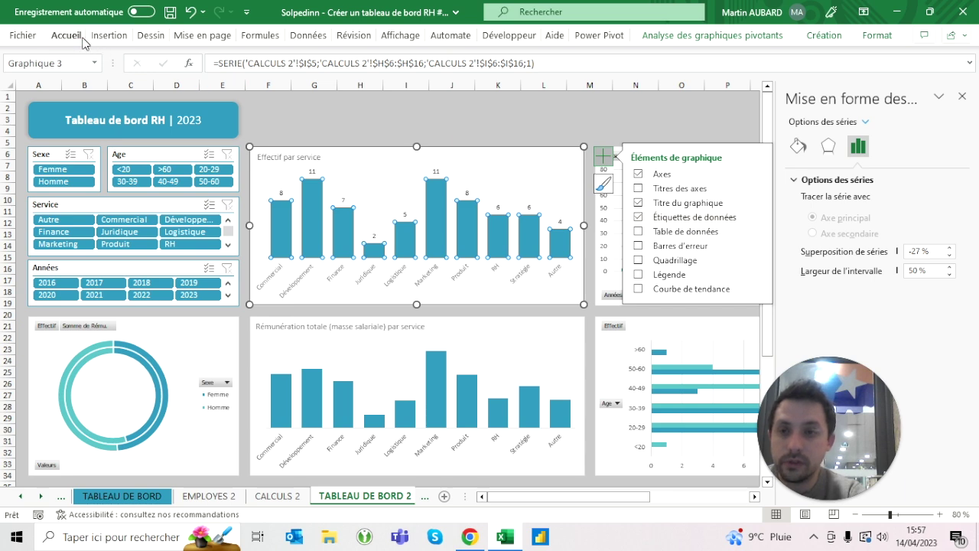
pyautogui.click(76, 37)
pyautogui.doubleClick(67, 36)
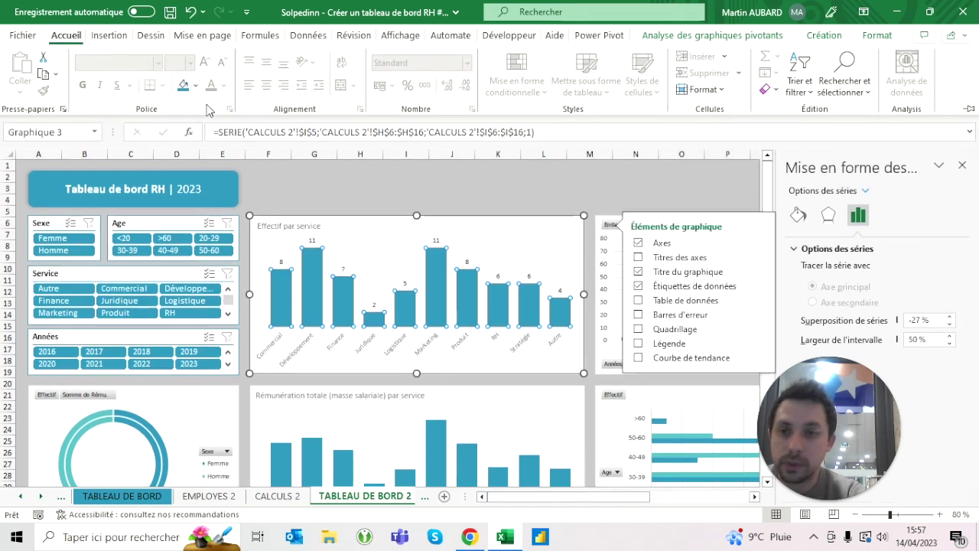
pyautogui.click(466, 261)
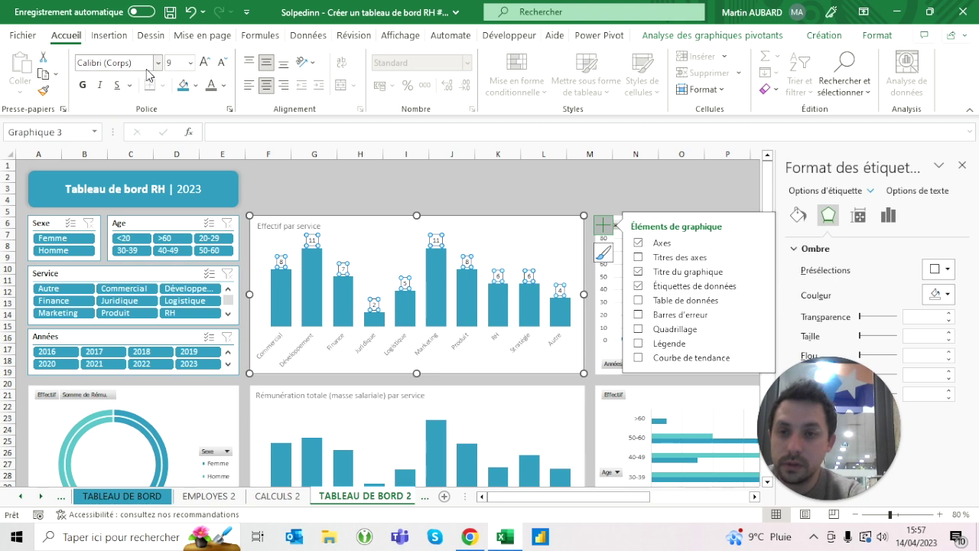
pyautogui.click(224, 85)
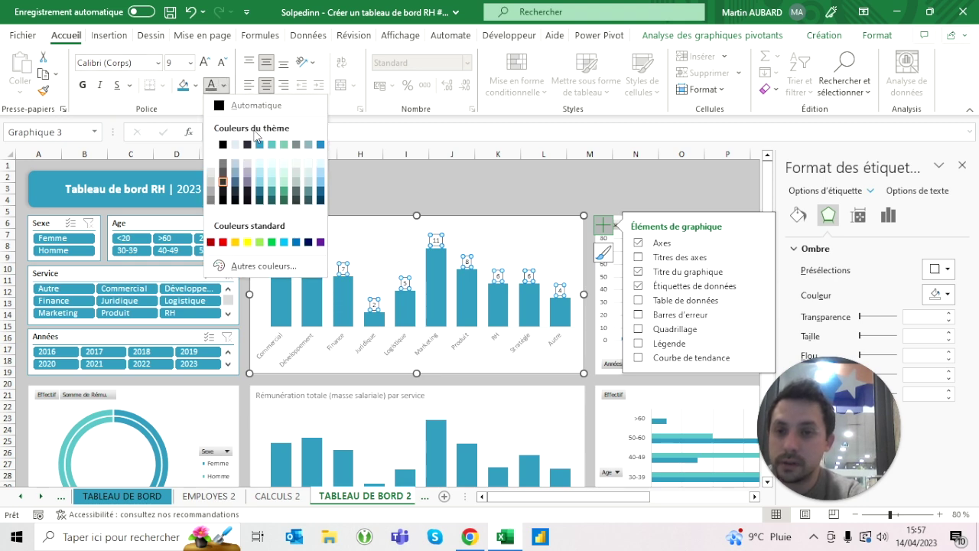
pyautogui.click(261, 145)
pyautogui.click(81, 85)
pyautogui.click(205, 62)
pyautogui.click(267, 200)
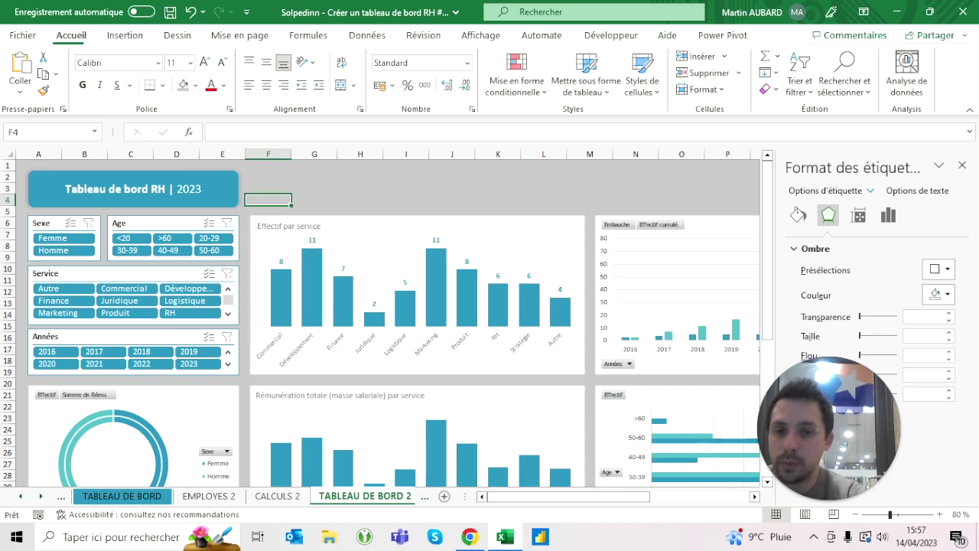
# Add bold euro value labels to the salary-by-service chart.
pyautogui.scroll(-3, 383, 322)
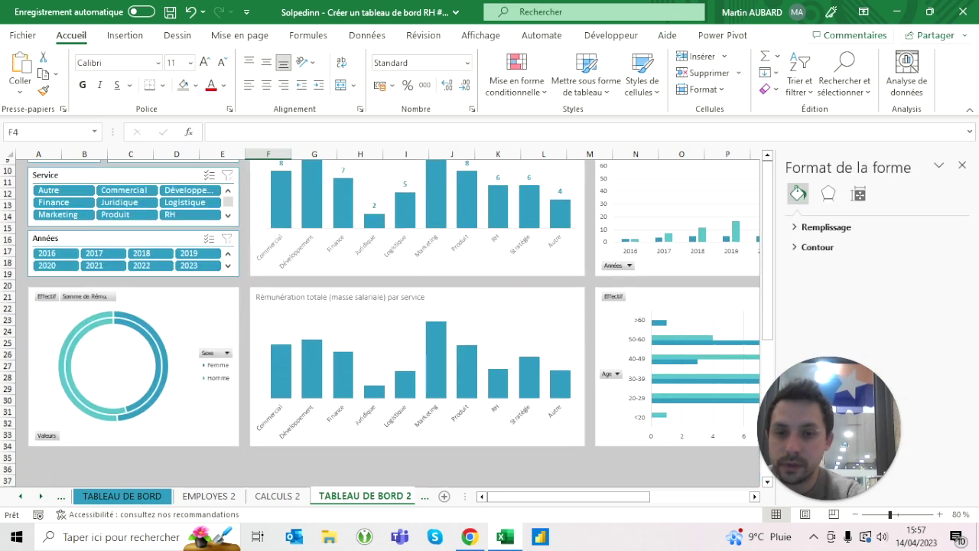
pyautogui.click(290, 369)
pyautogui.click(604, 294)
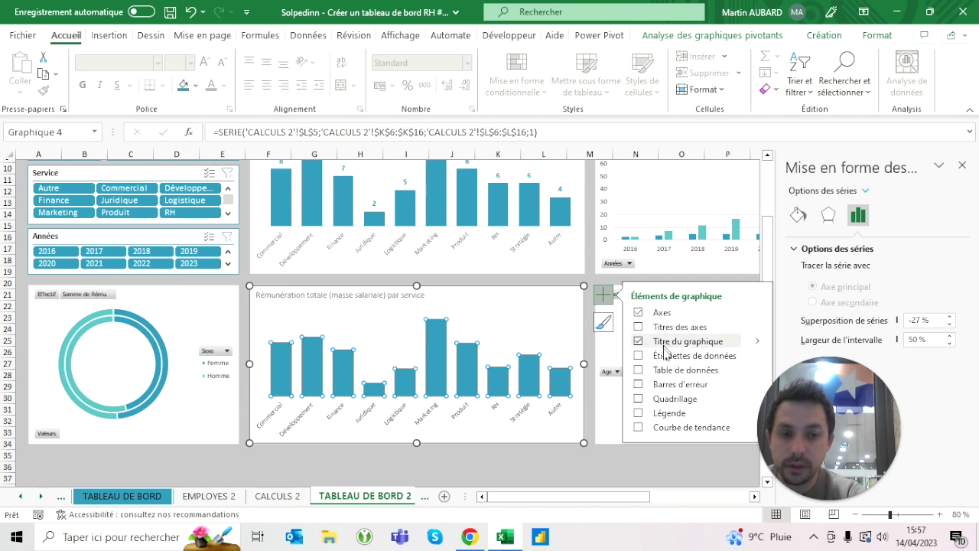
pyautogui.click(638, 355)
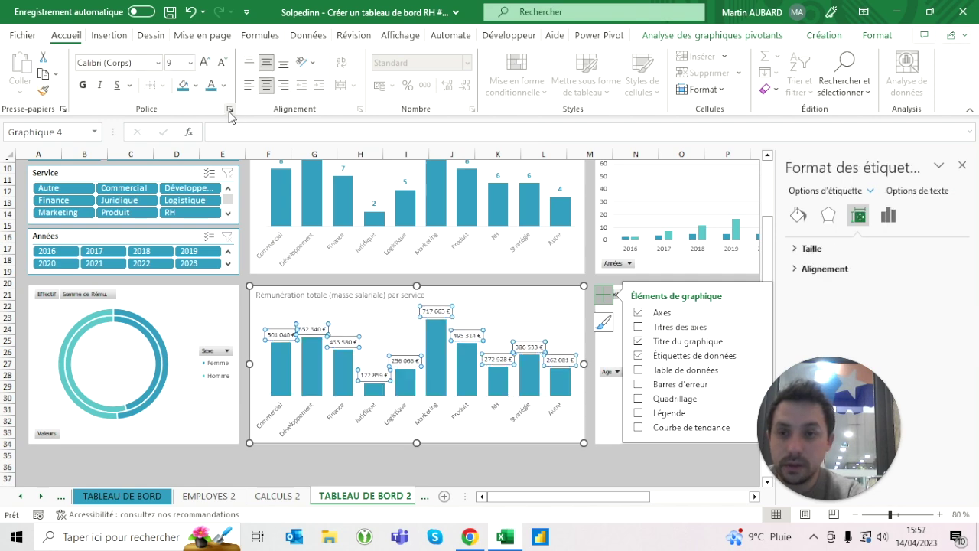
pyautogui.click(83, 85)
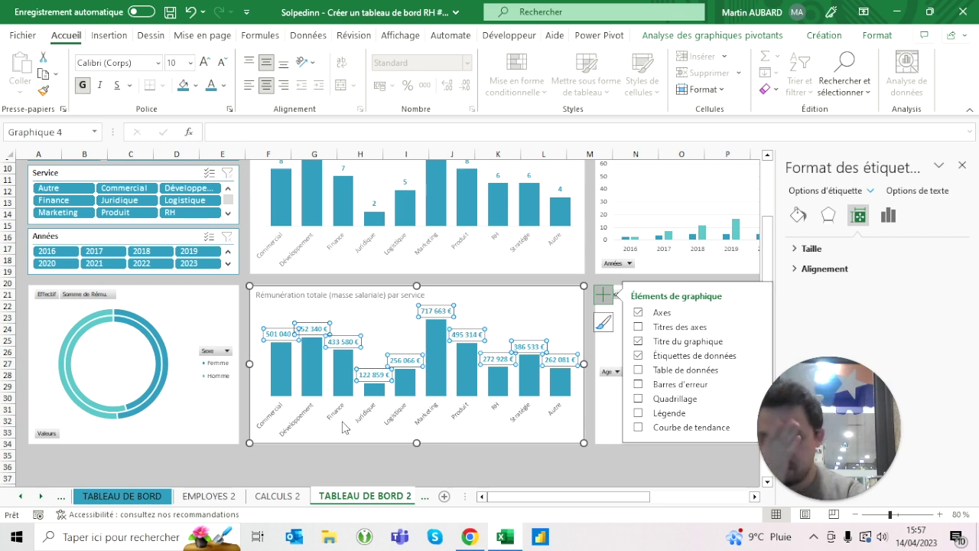
pyautogui.click(313, 467)
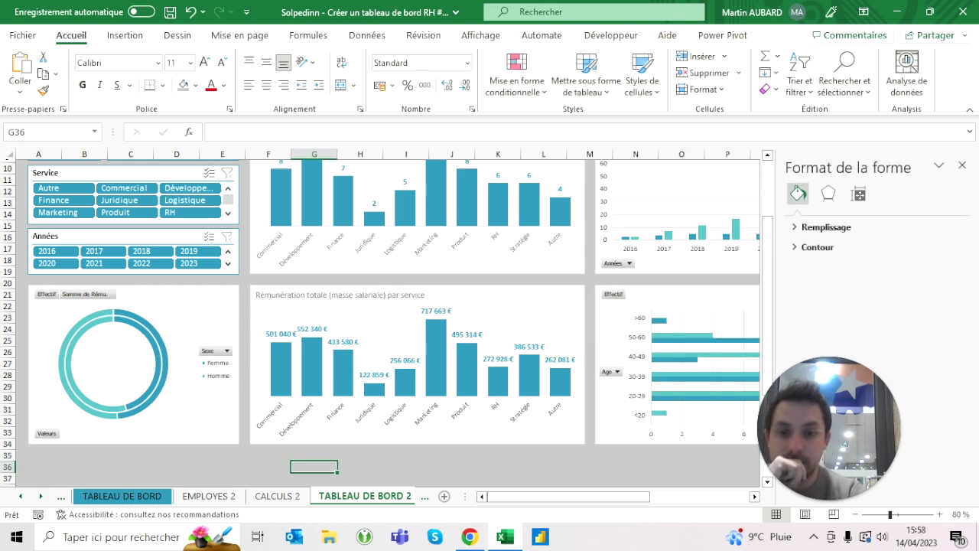
# Filter the dashboard to the Commercial service using the Service slicer.
pyautogui.scroll(3, 382, 321)
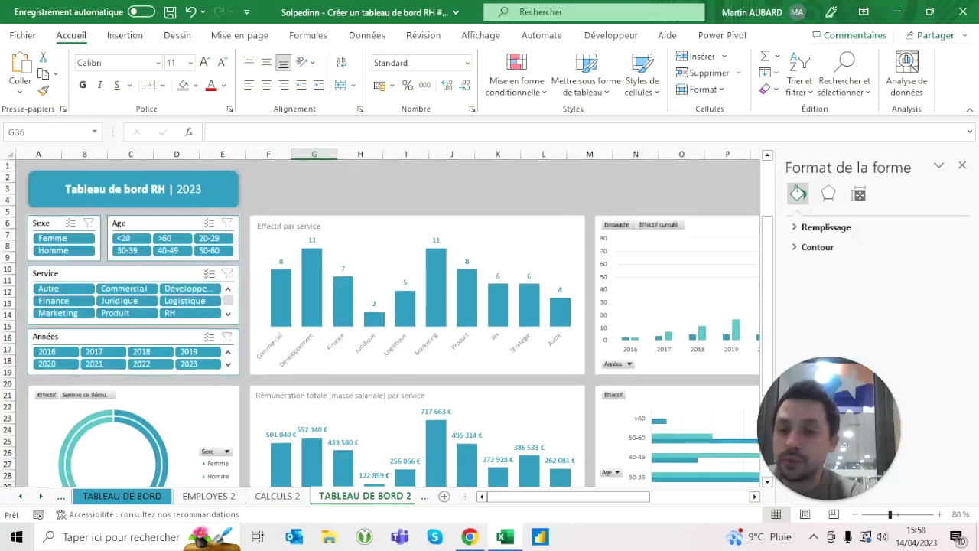
pyautogui.click(187, 289)
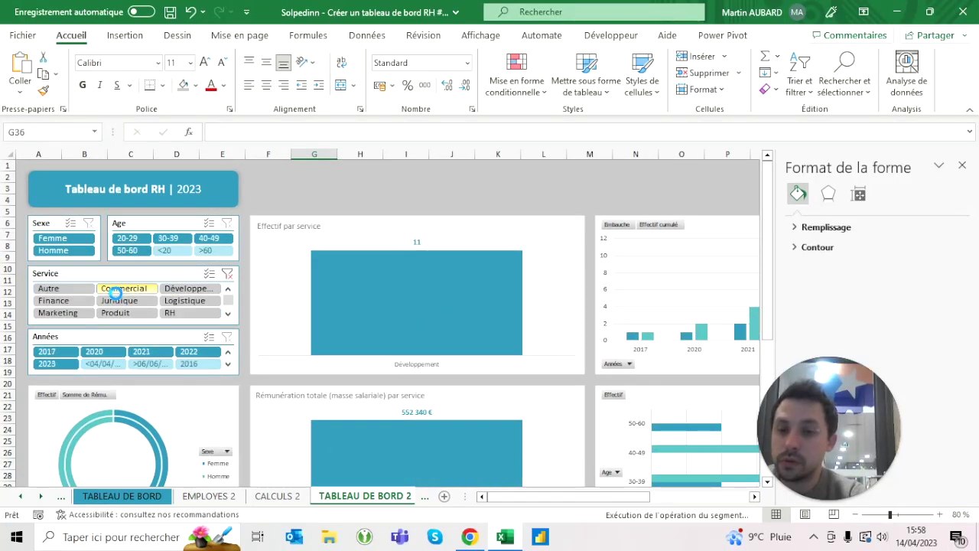
pyautogui.click(113, 290)
pyautogui.click(228, 233)
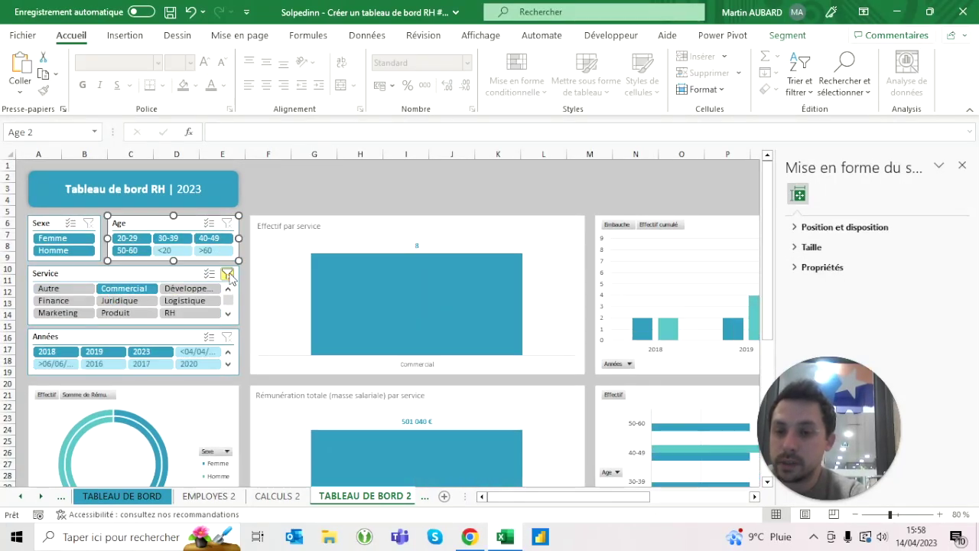
# Clear the Service slicer, try Homme and Femme on the Sexe slicer, then clear it.
pyautogui.click(228, 273)
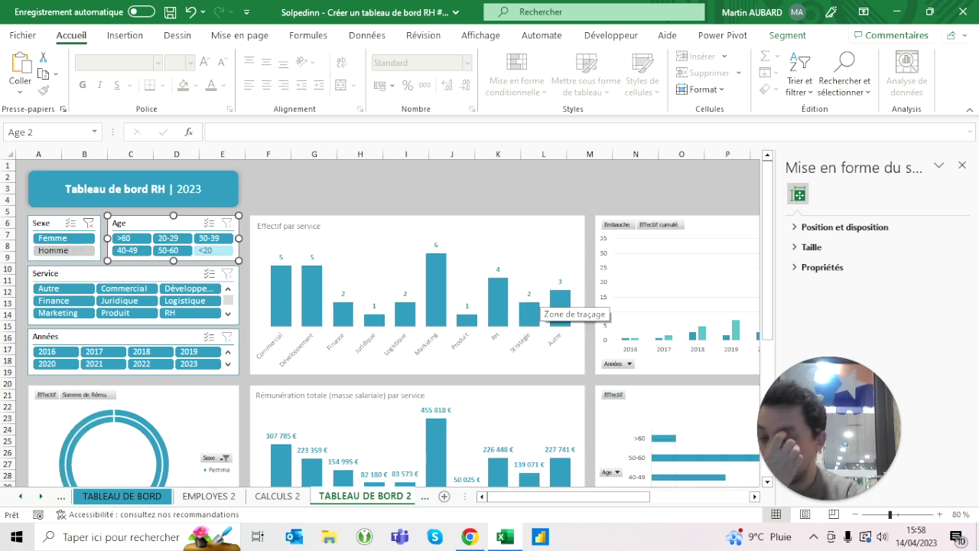
pyautogui.click(61, 251)
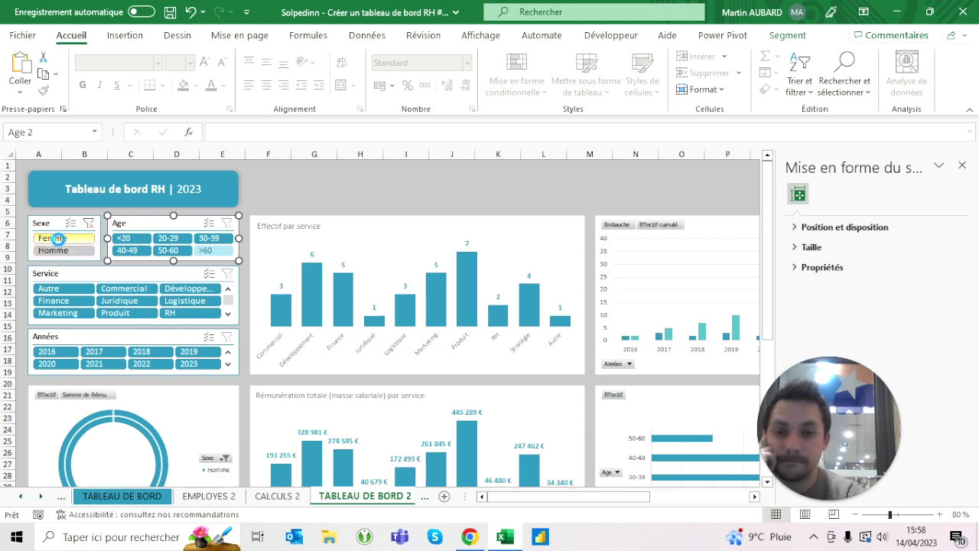
pyautogui.click(53, 238)
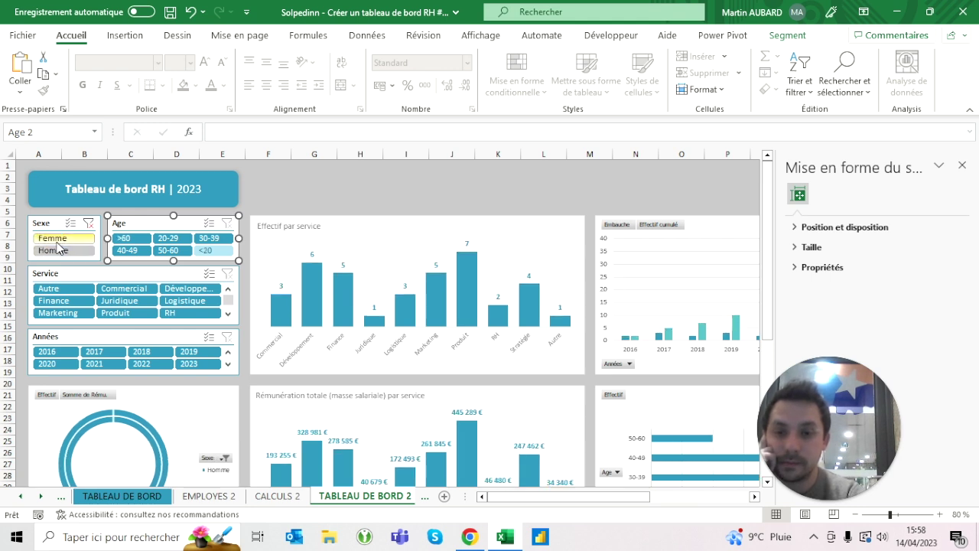
pyautogui.click(59, 252)
pyautogui.click(89, 223)
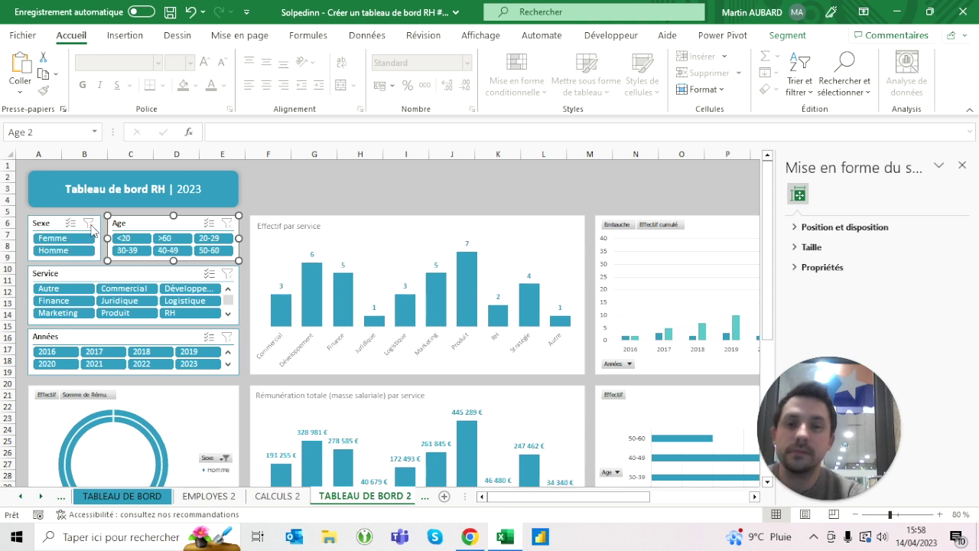
# Close the shape formatting panes beside the worksheet.
pyautogui.click(360, 177)
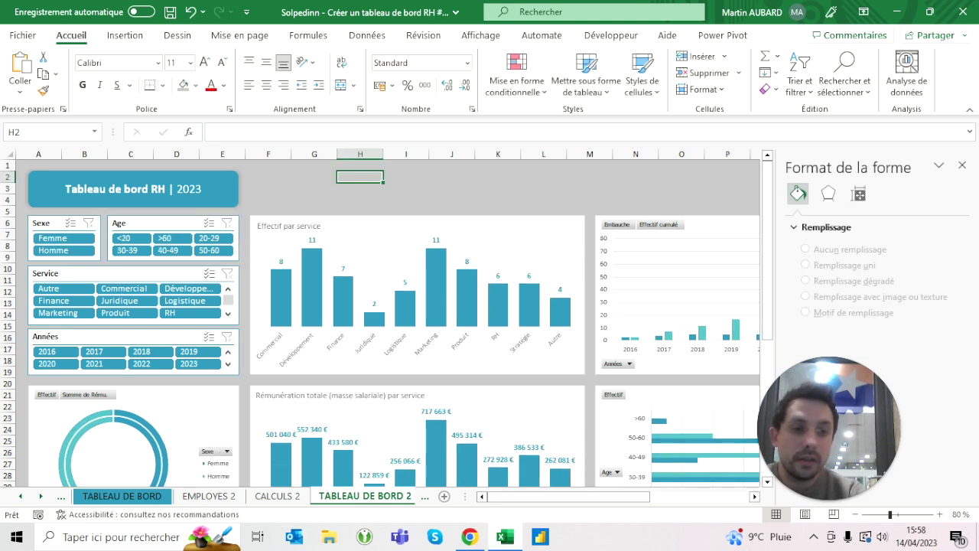
pyautogui.click(962, 168)
pyautogui.click(963, 168)
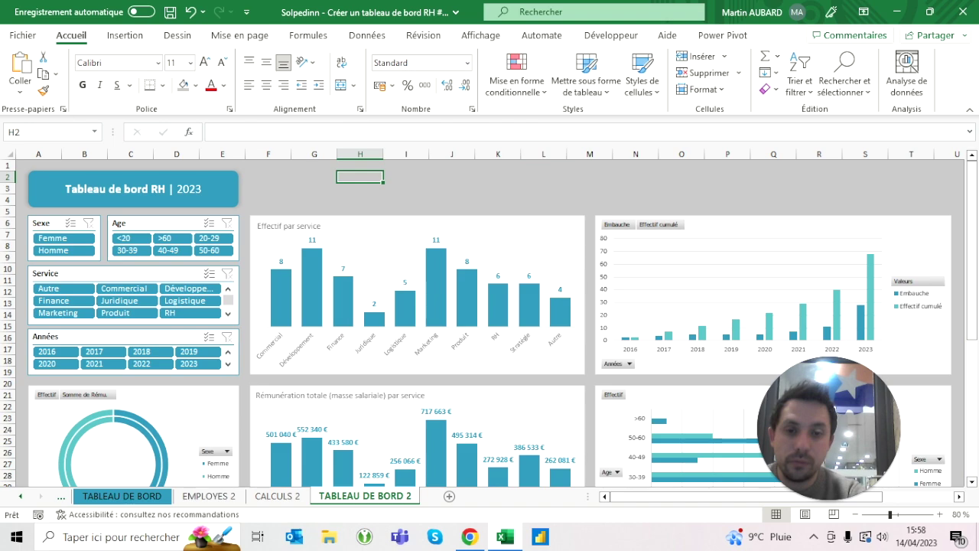
# Hide all field buttons on the donut chart.
pyautogui.scroll(-2, 490, 321)
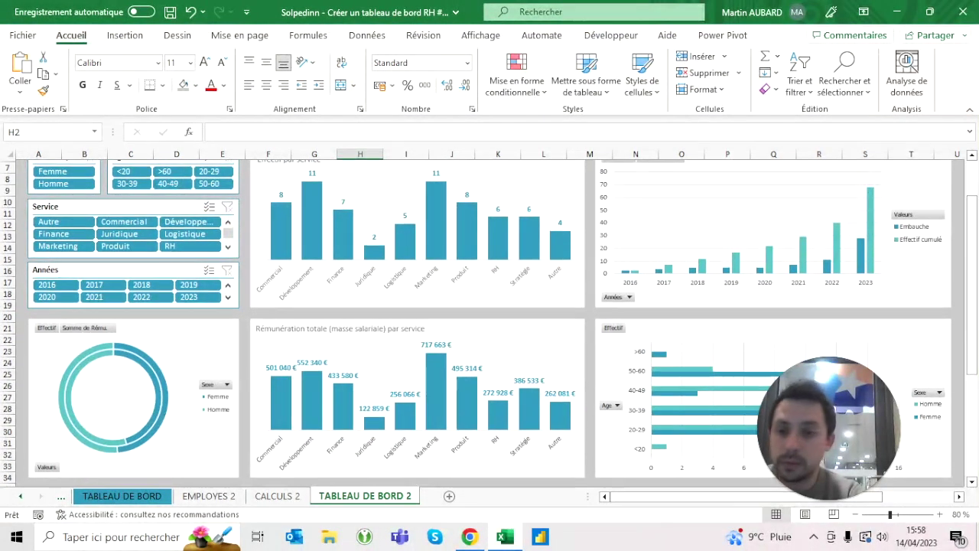
pyautogui.click(130, 336)
pyautogui.scroll(2, 130, 336)
pyautogui.scroll(-1, 740, 233)
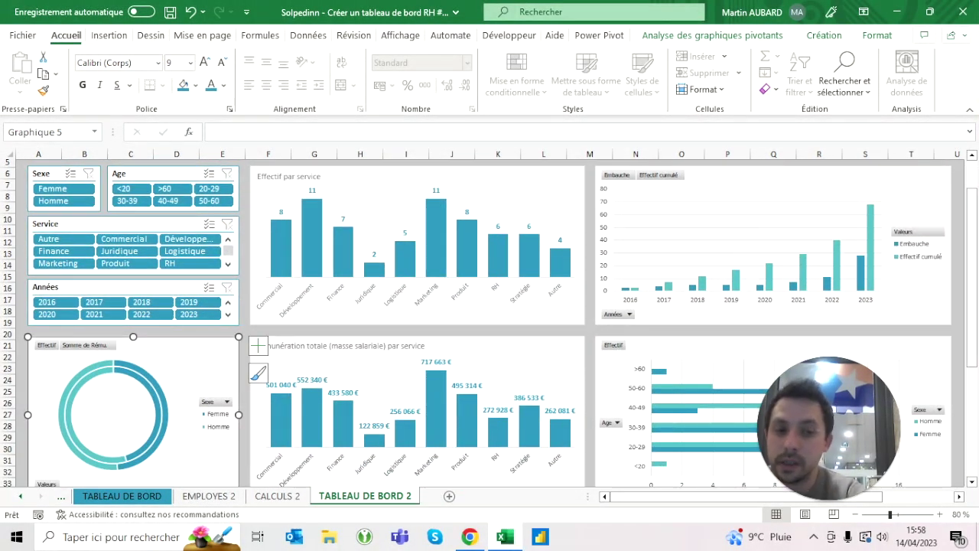
pyautogui.rightClick(105, 349)
pyautogui.click(145, 301)
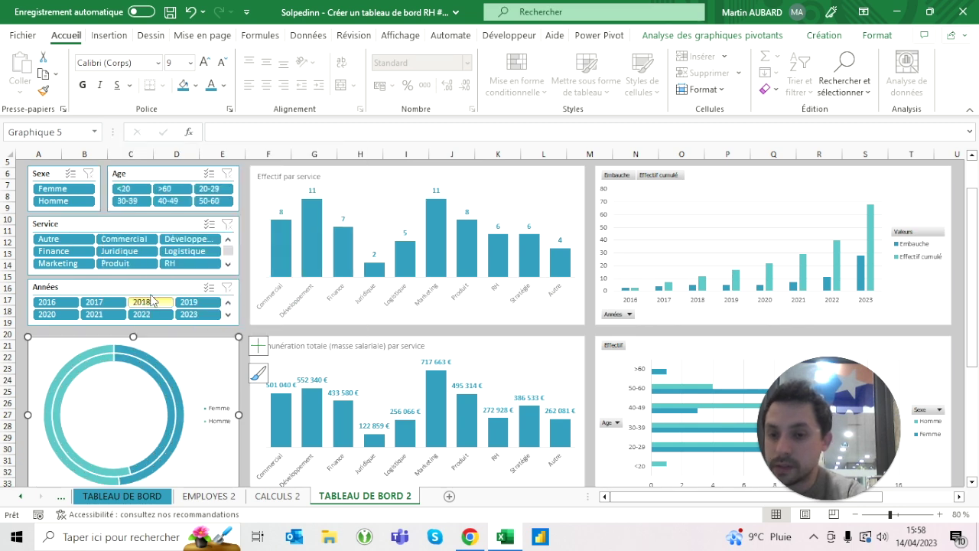
# Hide all field buttons on the Embauche / Effectif cumulé chart and check the Field Buttons setting.
pyautogui.rightClick(624, 179)
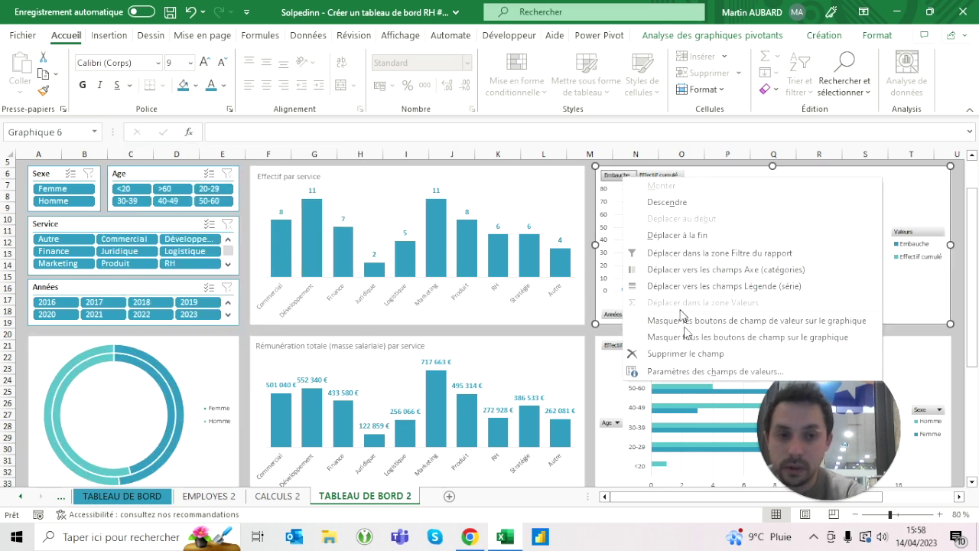
pyautogui.click(688, 336)
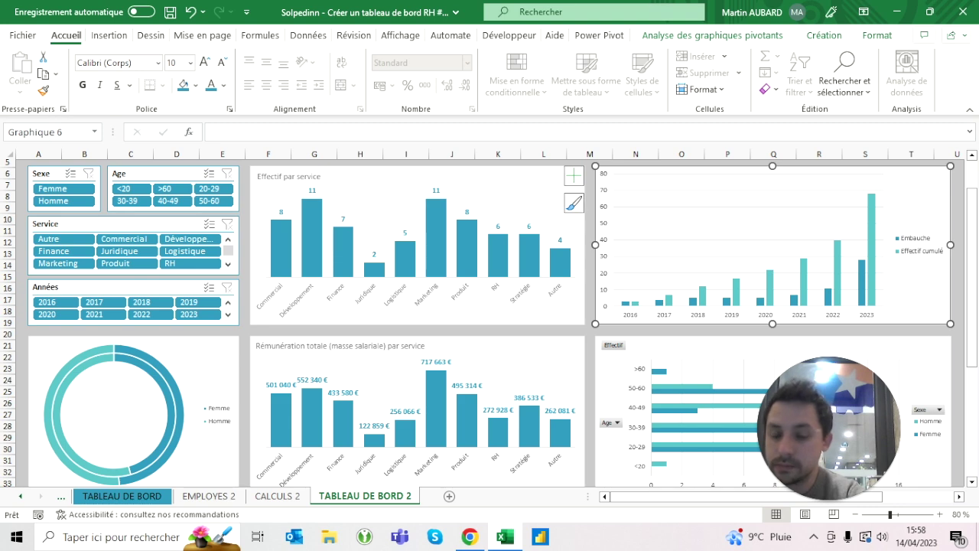
pyautogui.scroll(-1, 218, 382)
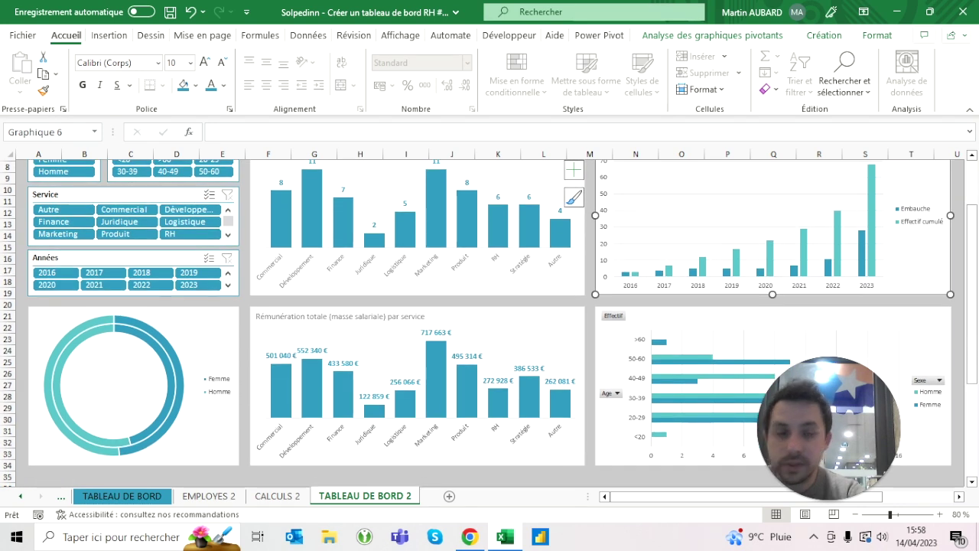
pyautogui.scroll(2, 337, 329)
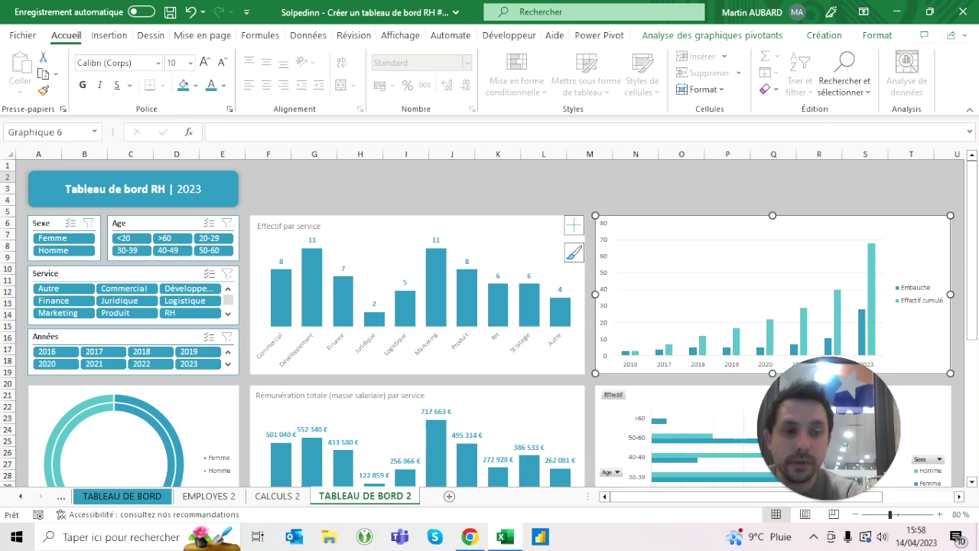
pyautogui.click(828, 40)
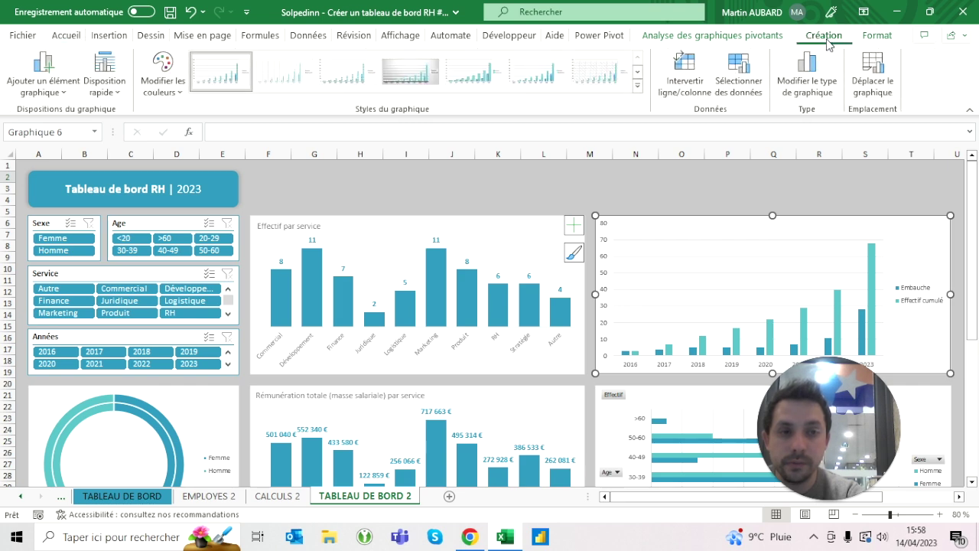
pyautogui.click(748, 38)
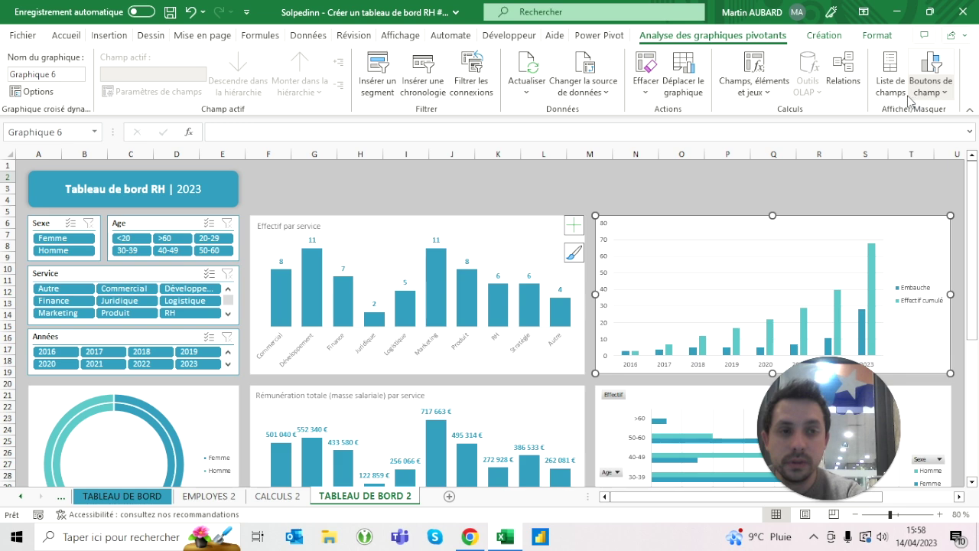
pyautogui.click(937, 94)
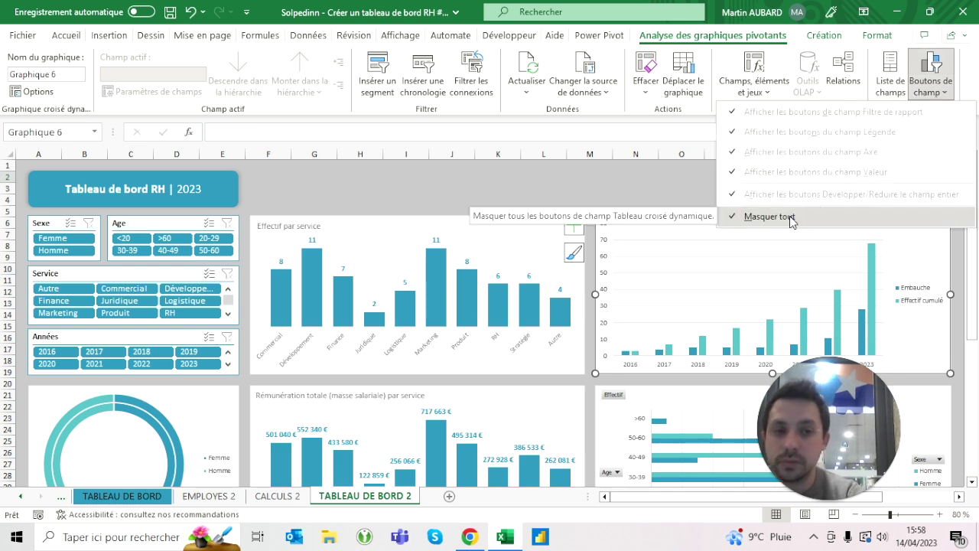
pyautogui.click(611, 193)
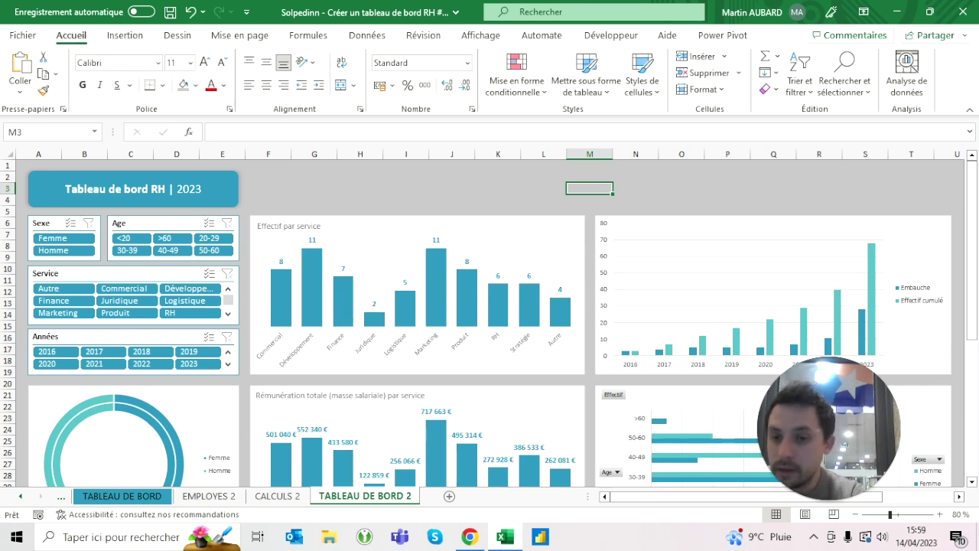
pyautogui.click(212, 405)
# Delete the donut chart's Femme/Homme legend.
pyautogui.scroll(-3, 212, 406)
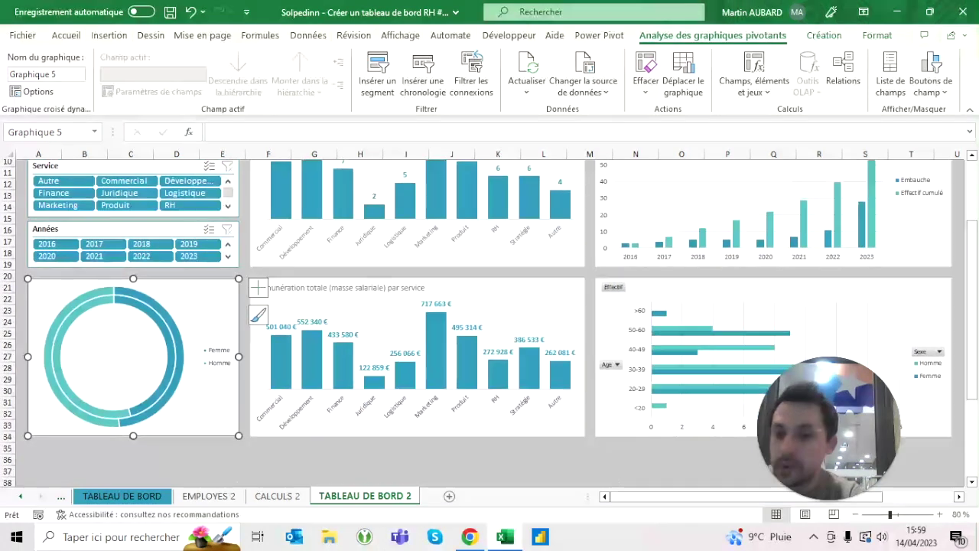
pyautogui.click(218, 354)
pyautogui.press('Delete')
pyautogui.click(145, 497)
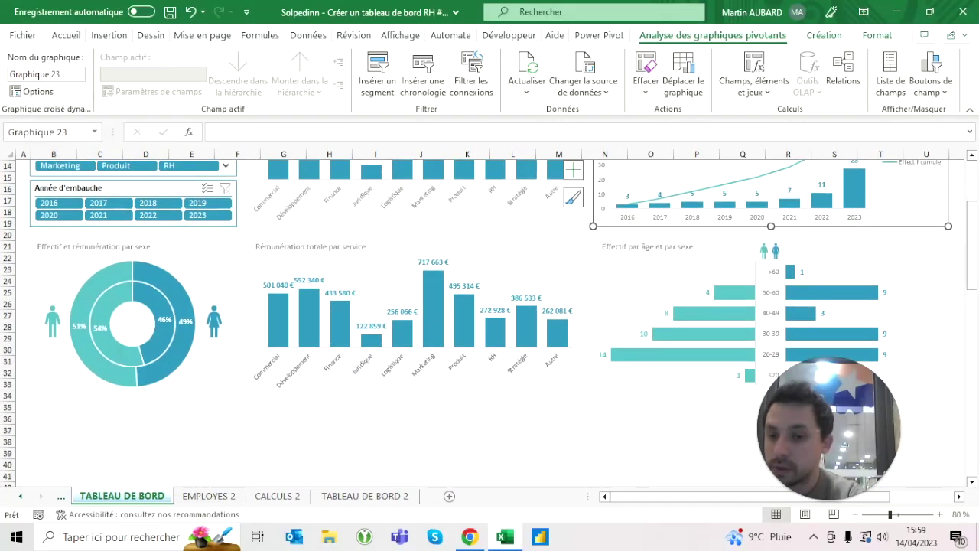
pyautogui.click(361, 496)
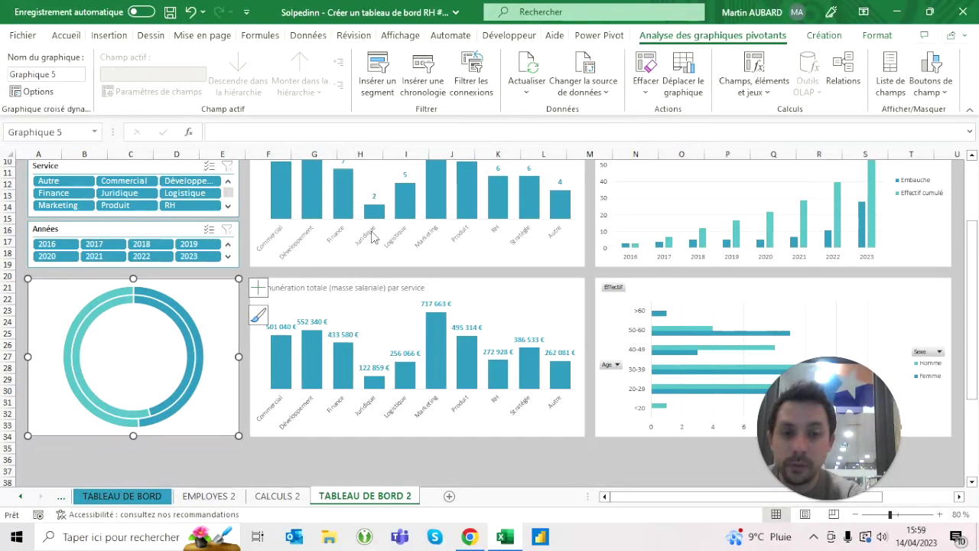
# Add a chart title to the donut and move it to the top-left corner.
pyautogui.click(257, 289)
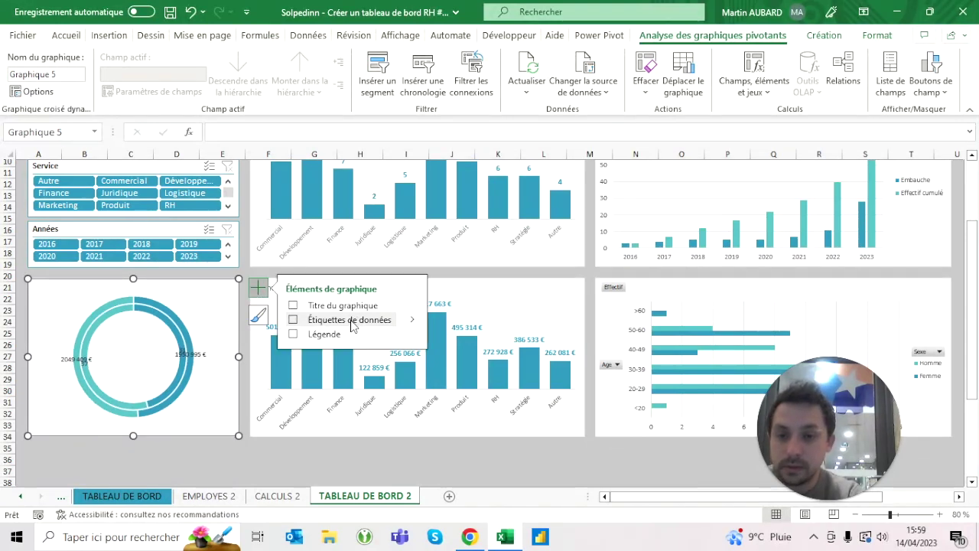
pyautogui.click(353, 307)
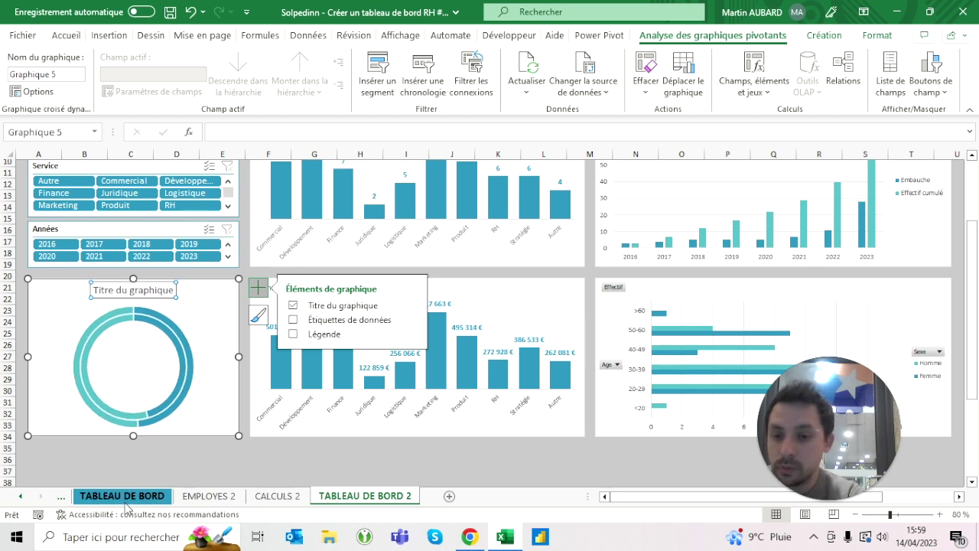
pyautogui.click(121, 495)
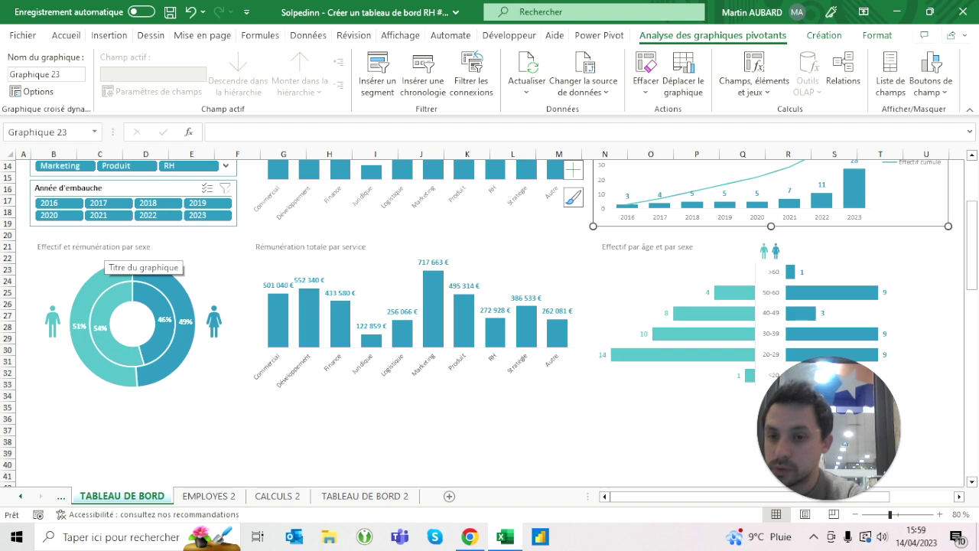
pyautogui.click(365, 496)
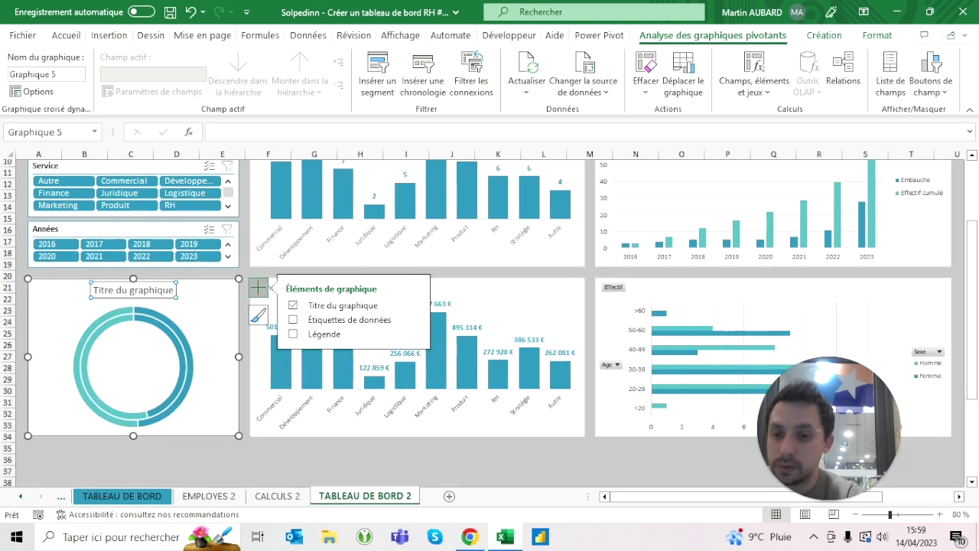
pyautogui.moveTo(134, 290); pyautogui.dragTo(79, 294)
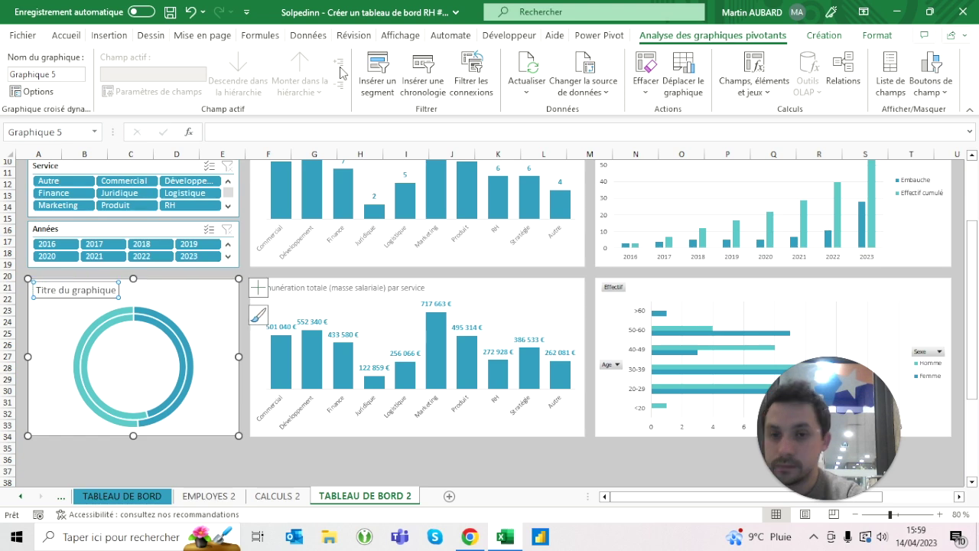
pyautogui.click(67, 36)
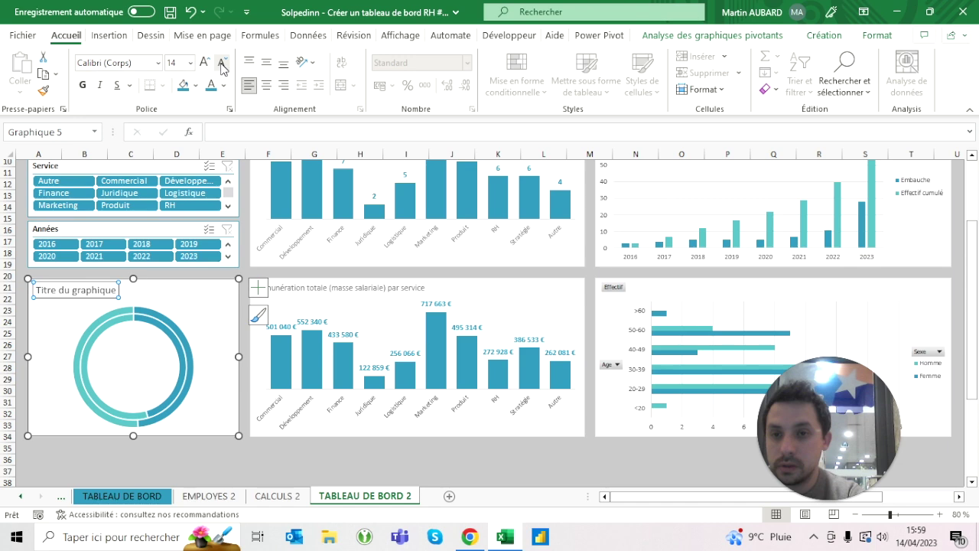
# Make the donut title smaller and grey, and type 'Effectif et rémunération totale par service'.
pyautogui.click(222, 64)
pyautogui.click(221, 65)
pyautogui.click(223, 85)
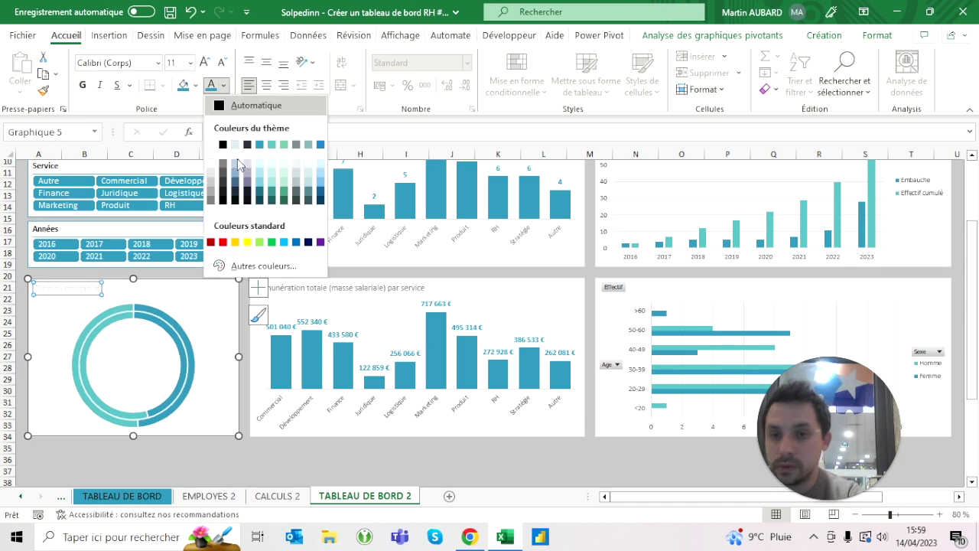
pyautogui.click(223, 165)
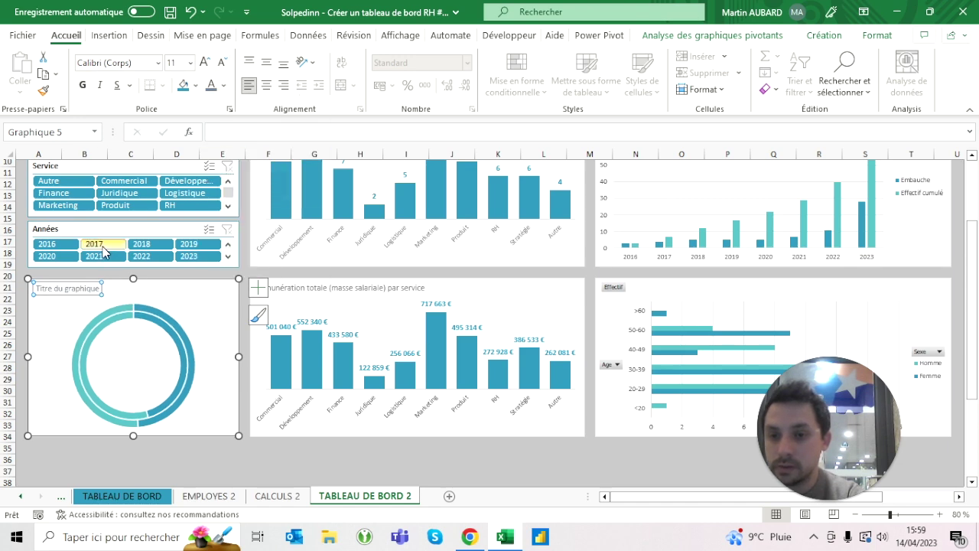
pyautogui.tripleClick(73, 290)
pyautogui.write('Effe')
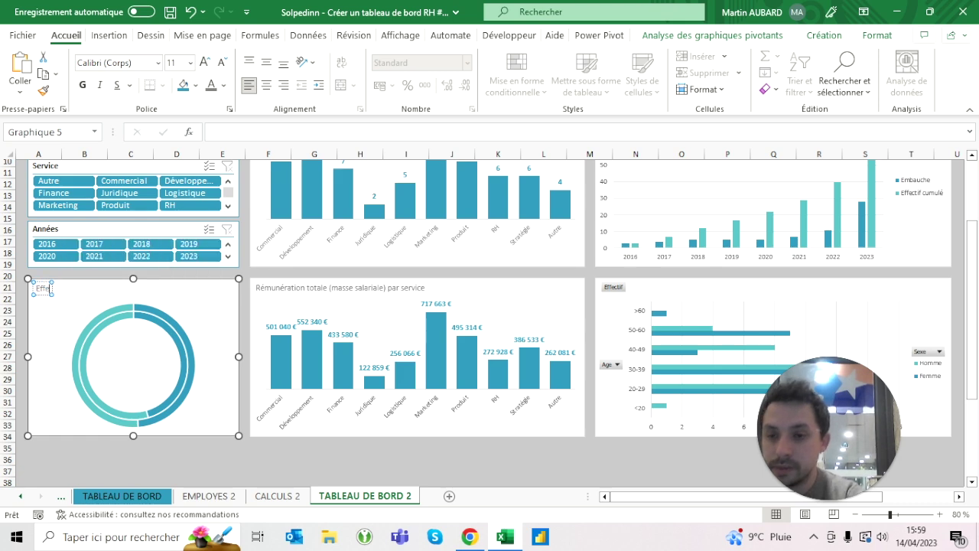
pyautogui.write('ctif et rémun')
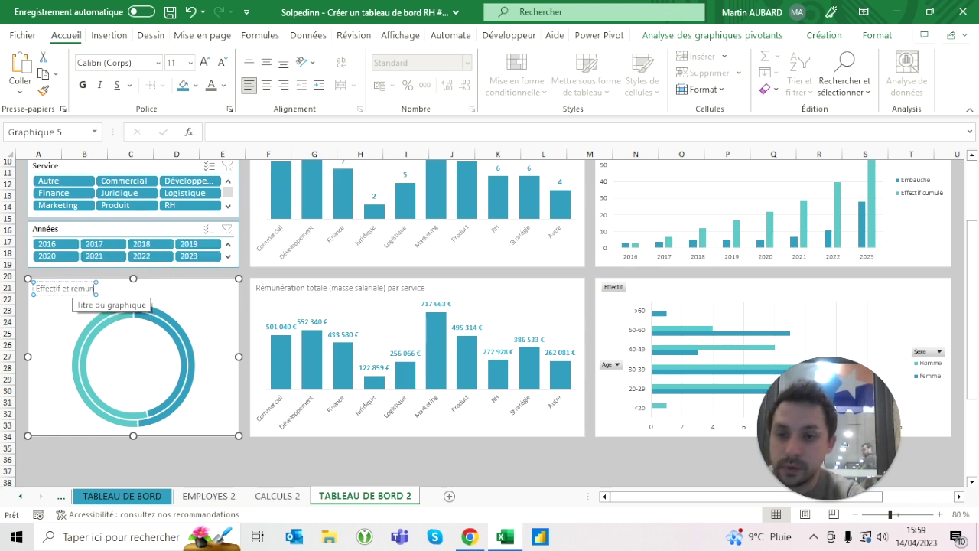
pyautogui.write('ération totale par serv')
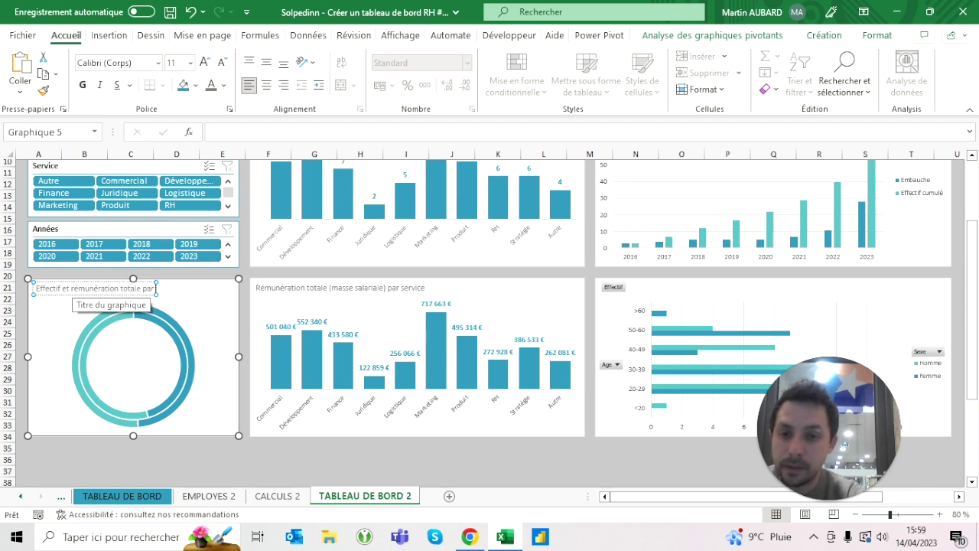
pyautogui.write('ice')
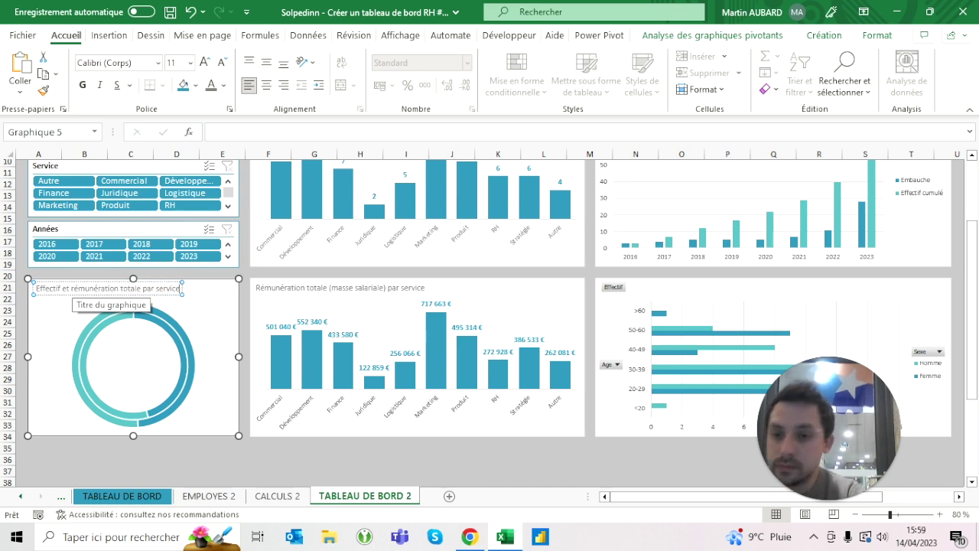
# Insert '(masse salariale)' into the title and break it onto a second line.
pyautogui.click(140, 288)
pyautogui.write('(masse')
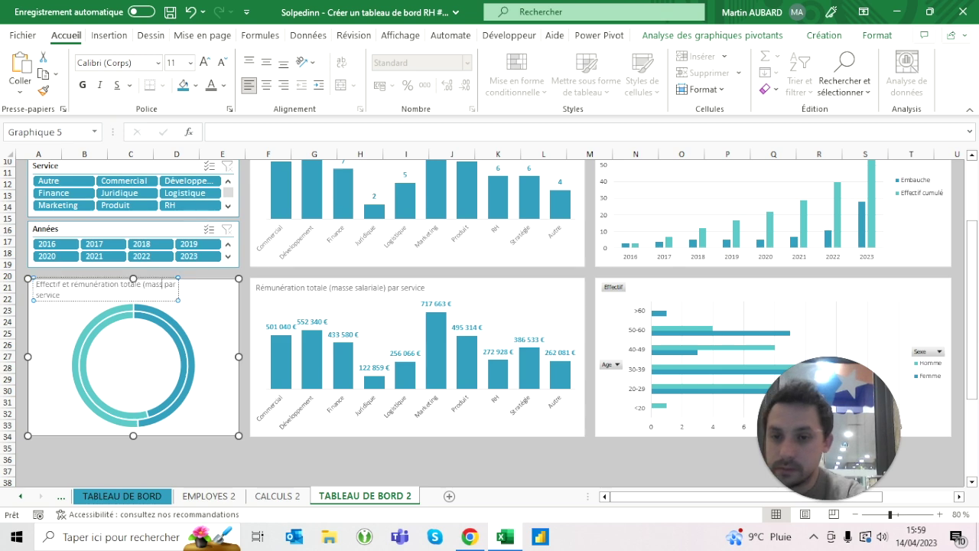
pyautogui.write(' salariale)')
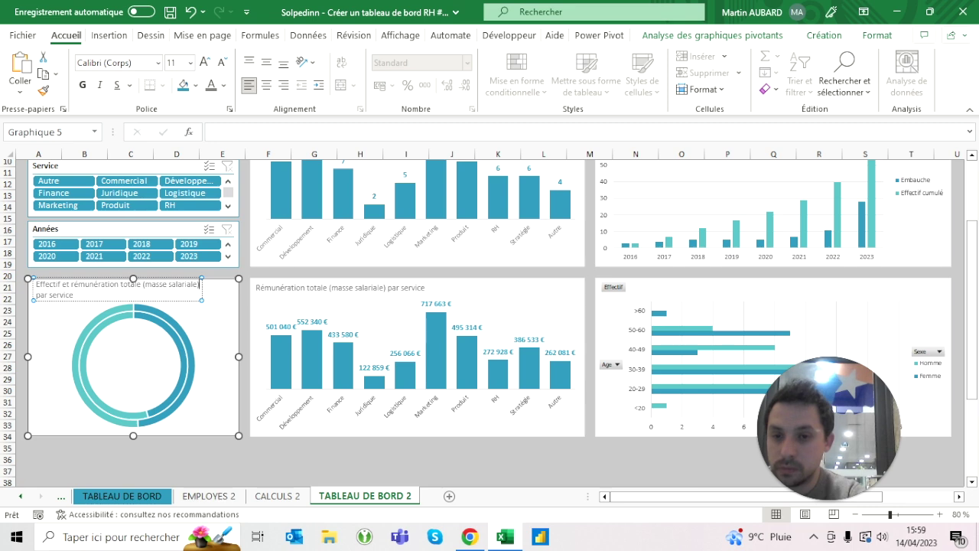
pyautogui.click(144, 284)
pyautogui.press('Return')
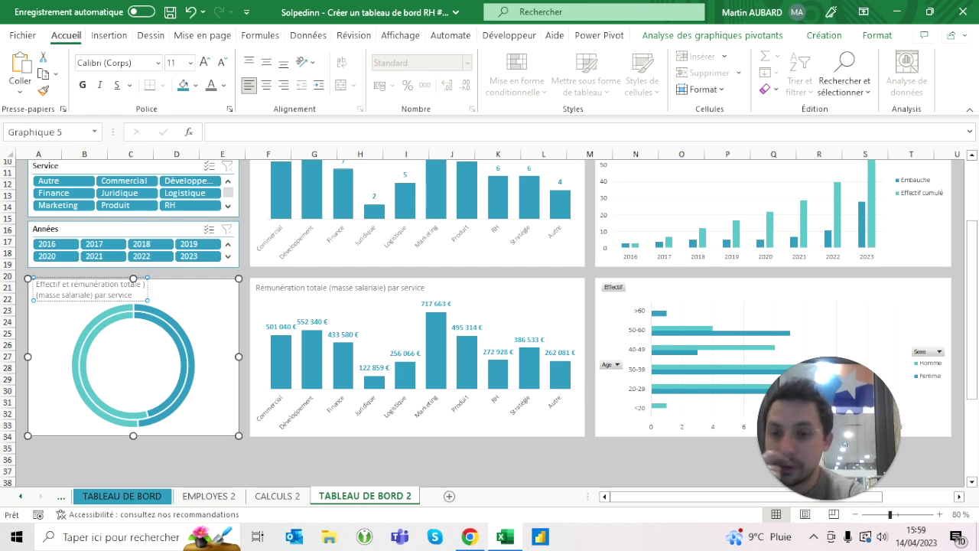
pyautogui.click(175, 274)
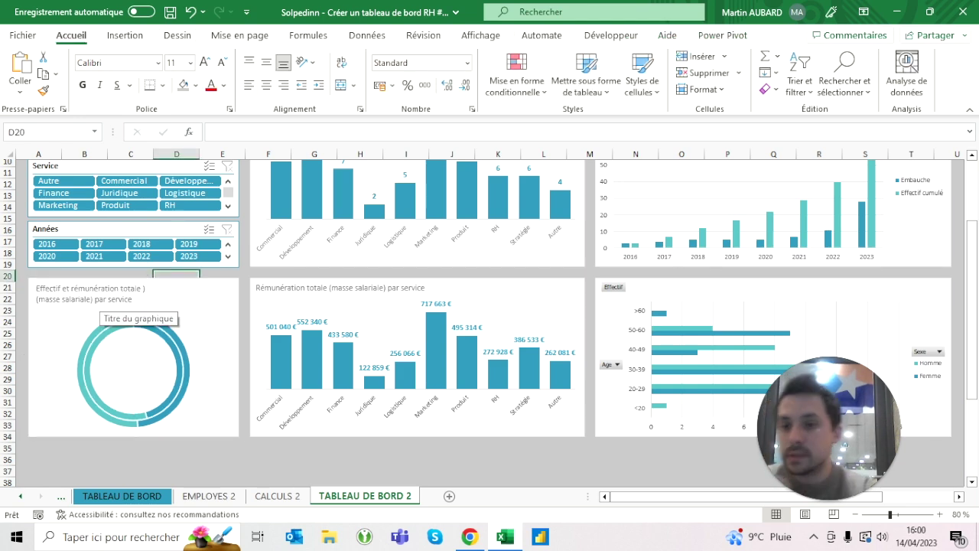
# Change 'service' to 'sexe' in the donut chart title.
pyautogui.click(153, 497)
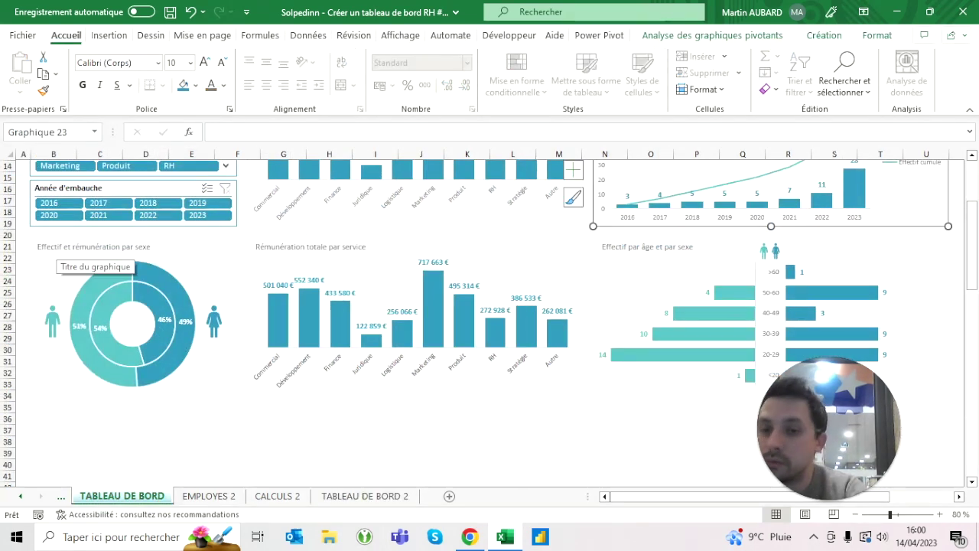
pyautogui.click(365, 496)
pyautogui.click(88, 289)
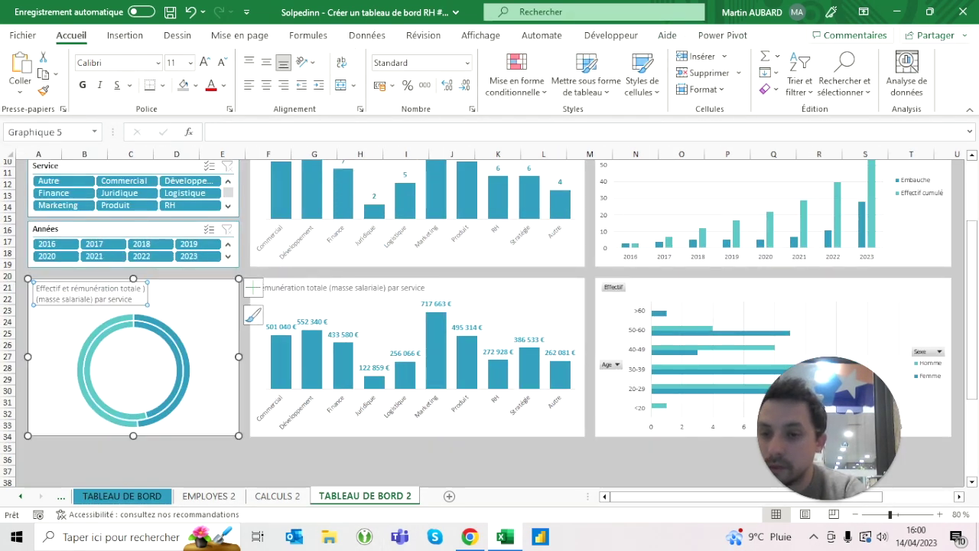
pyautogui.click(127, 299)
pyautogui.press('BackSpace')
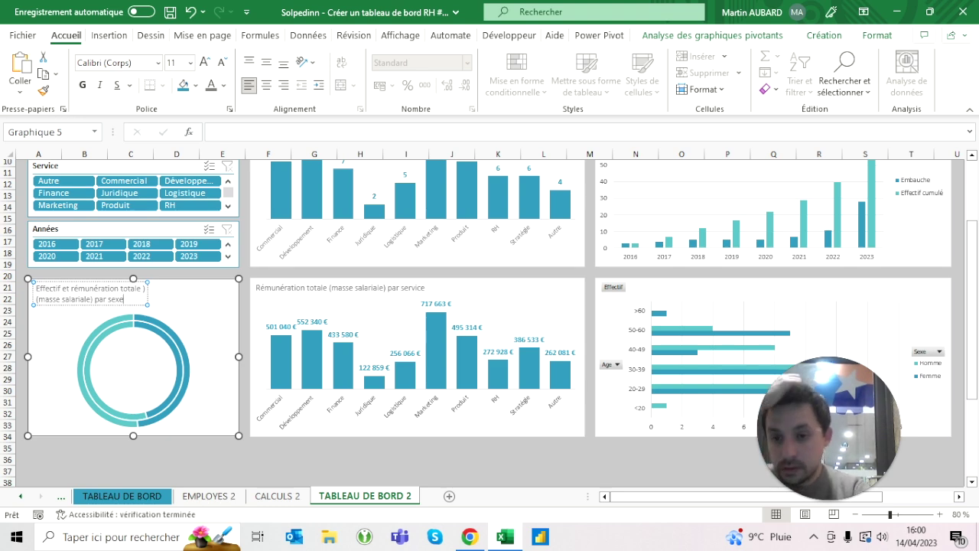
pyautogui.click(222, 459)
pyautogui.click(90, 293)
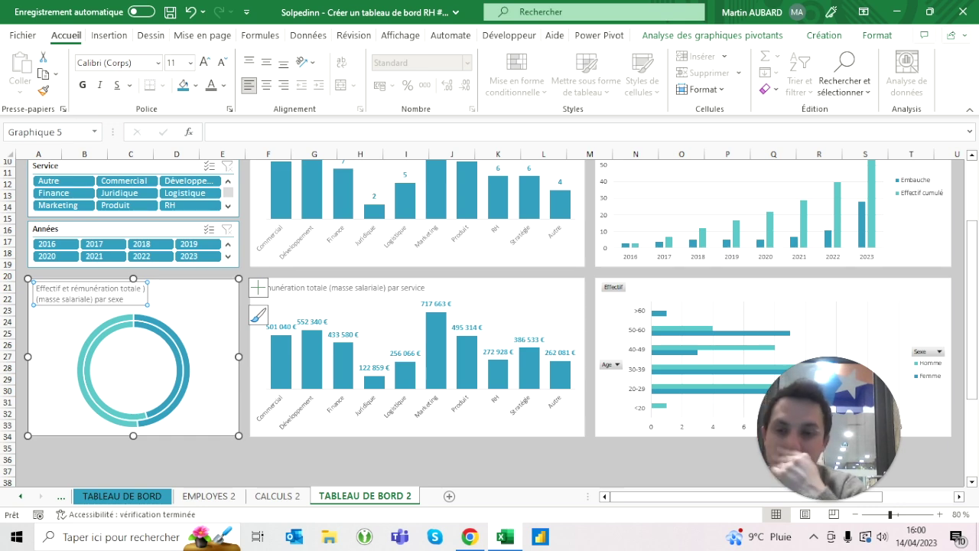
pyautogui.click(143, 289)
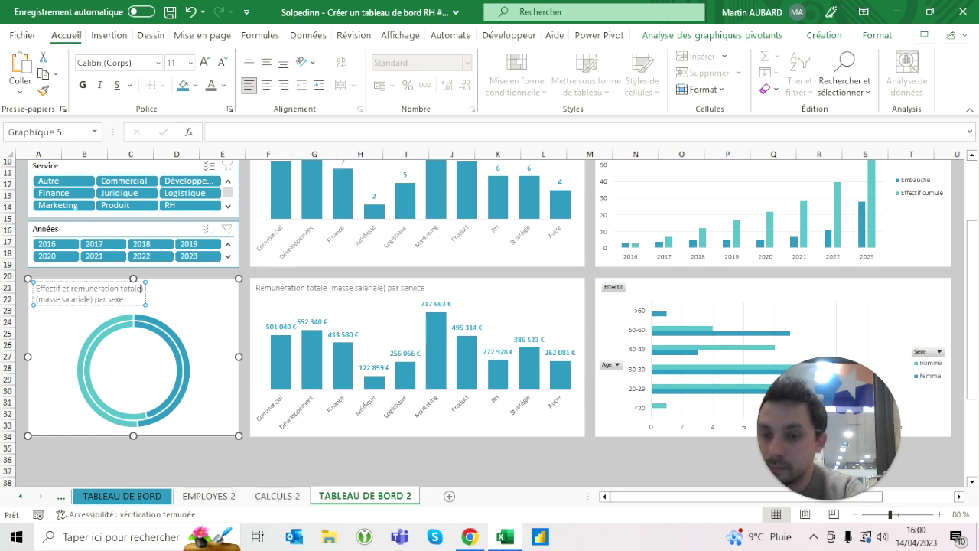
pyautogui.click(84, 459)
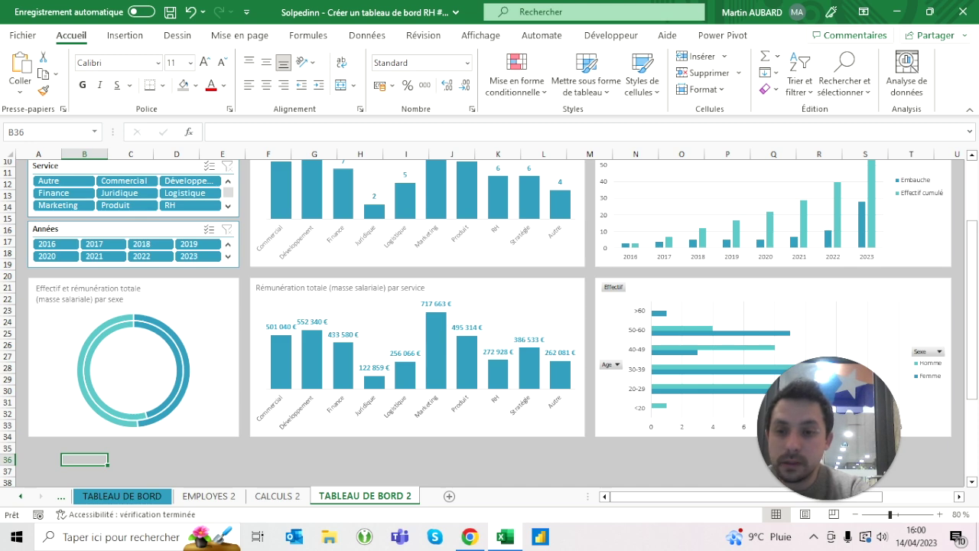
pyautogui.click(183, 371)
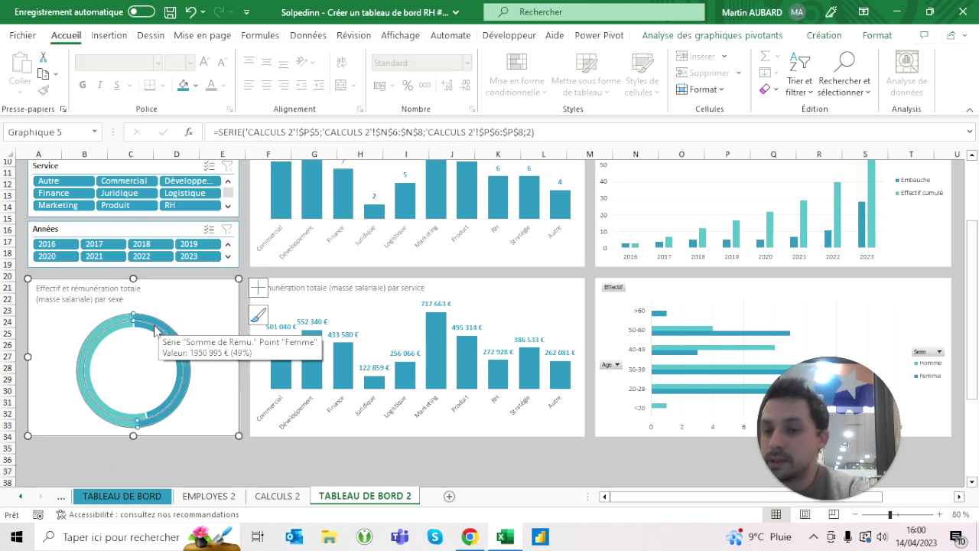
# Set the donut's hole size to 30% in Format Data Series for thicker rings.
pyautogui.doubleClick(173, 342)
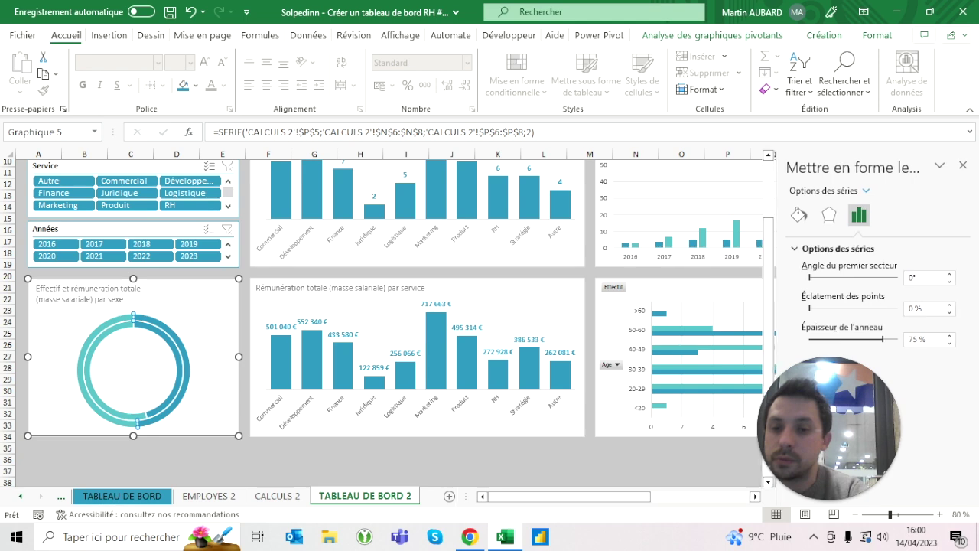
pyautogui.click(922, 339)
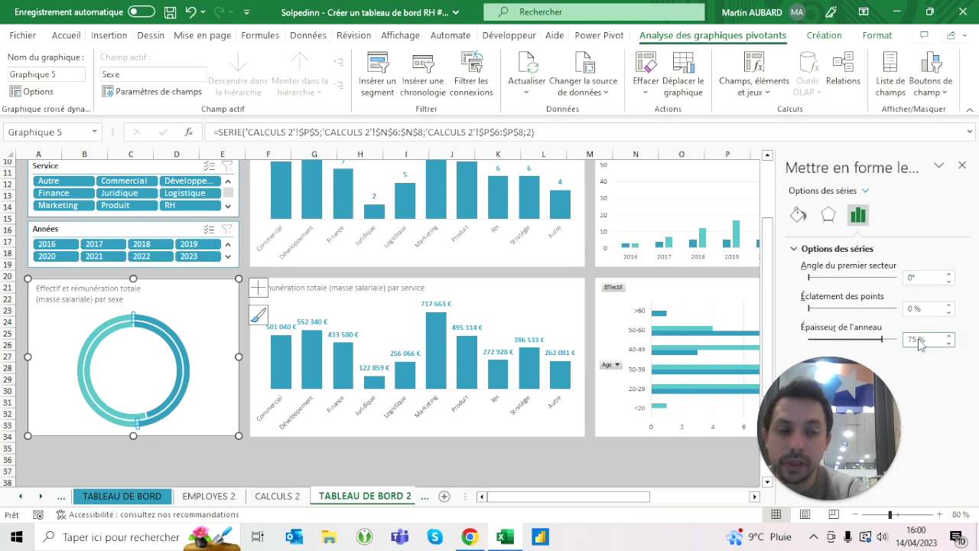
pyautogui.write('50')
pyautogui.press('Return')
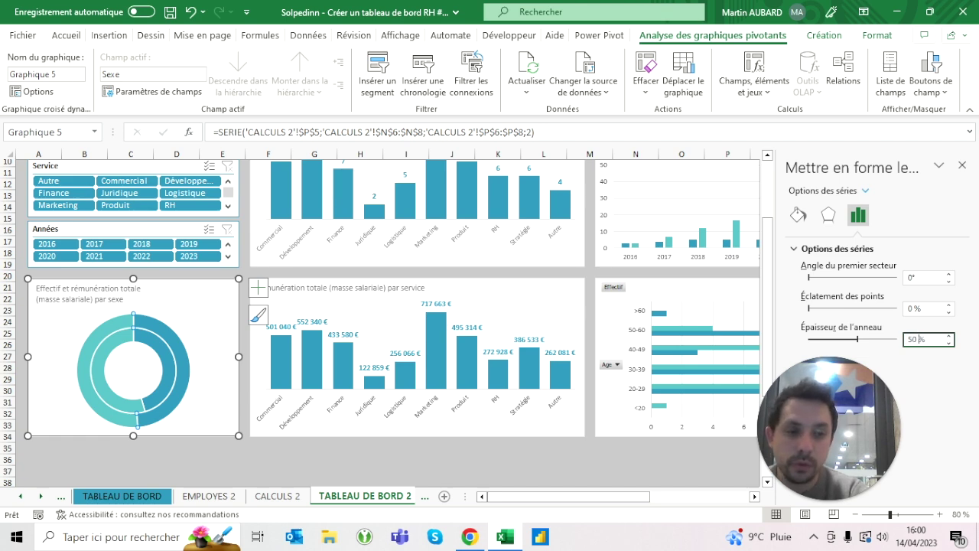
pyautogui.write('40')
pyautogui.press('Return')
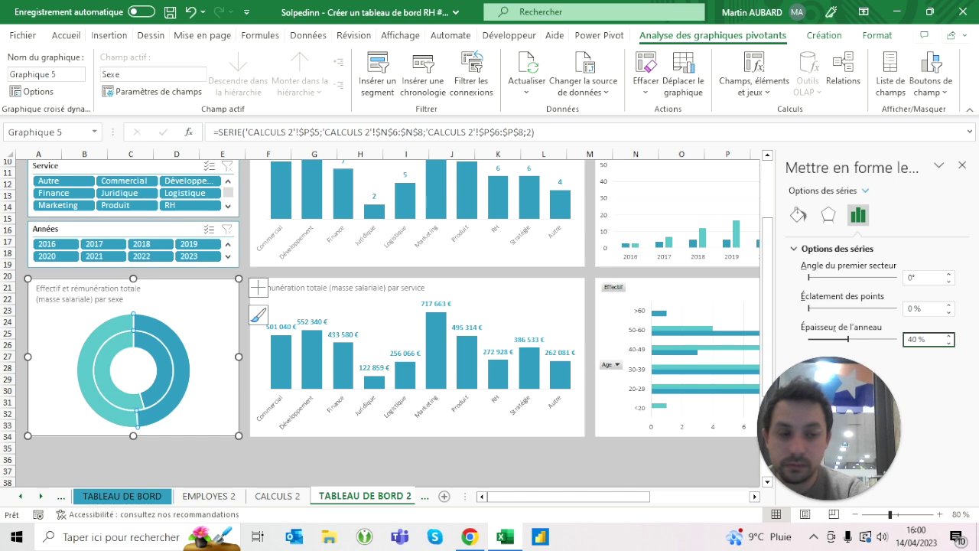
pyautogui.write('3')
pyautogui.press('Return')
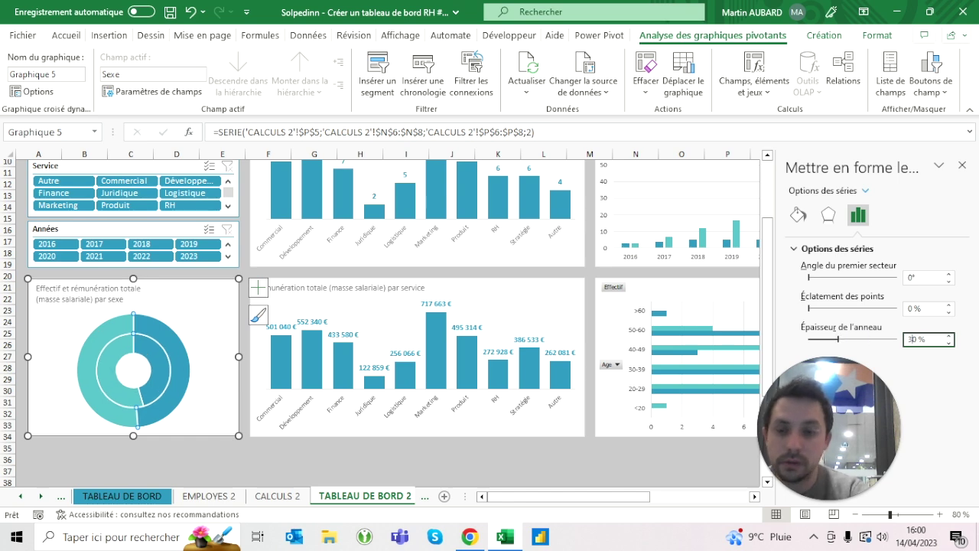
pyautogui.click(84, 458)
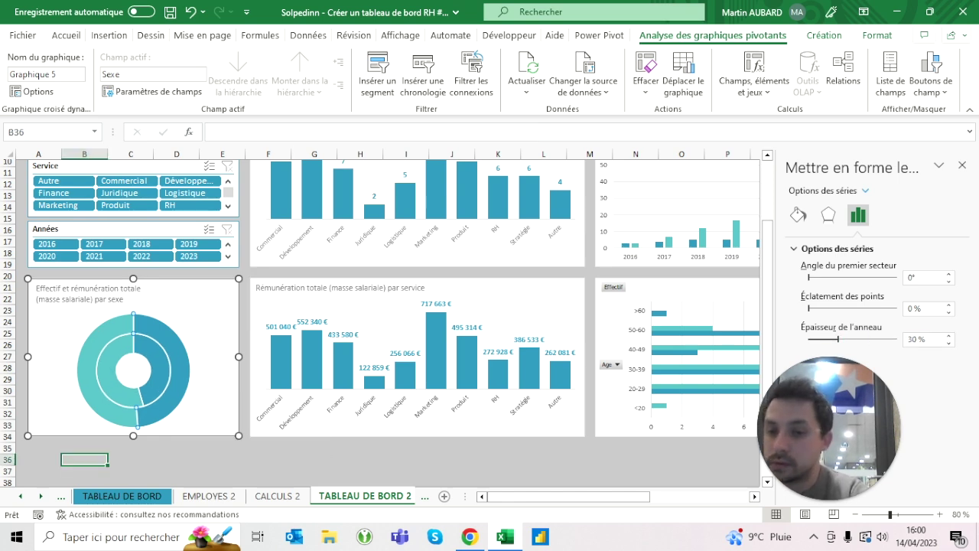
pyautogui.click(123, 336)
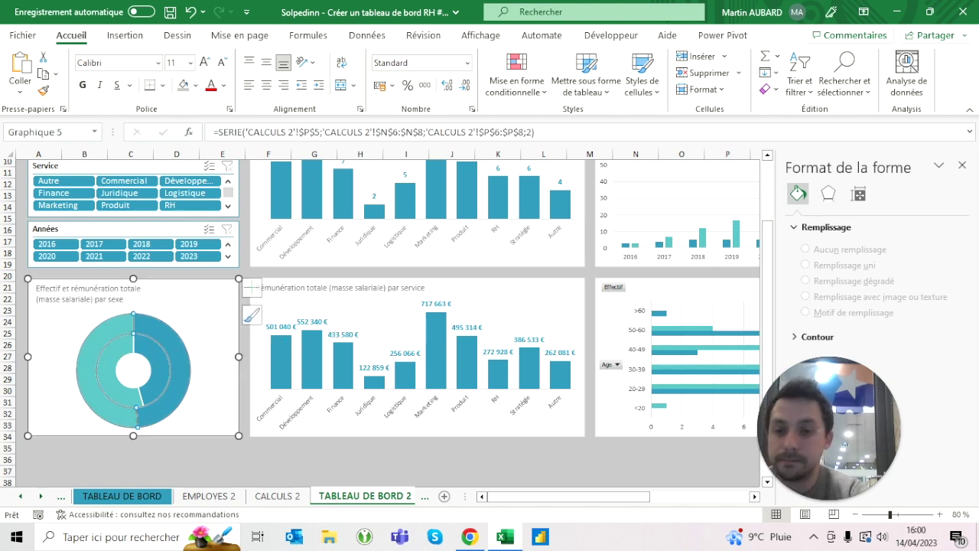
pyautogui.click(90, 325)
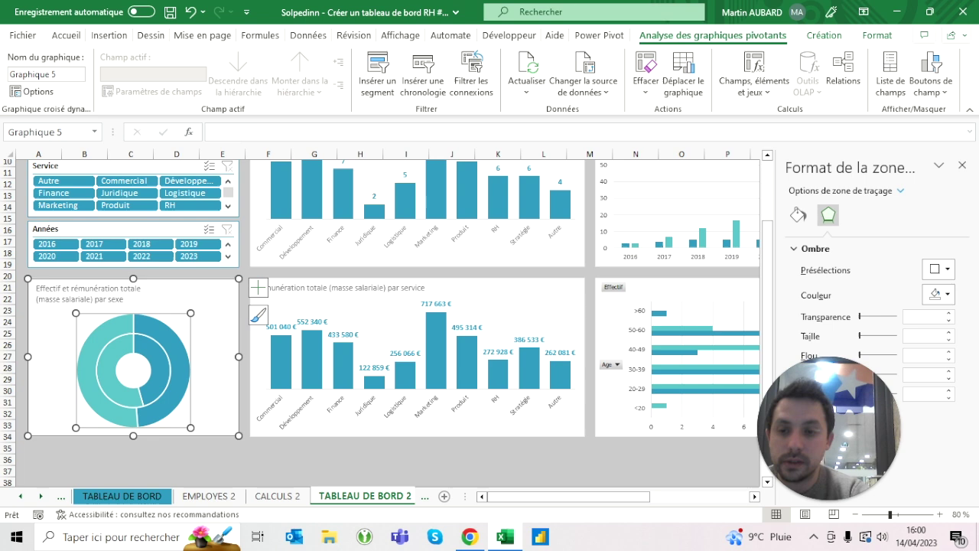
pyautogui.click(99, 367)
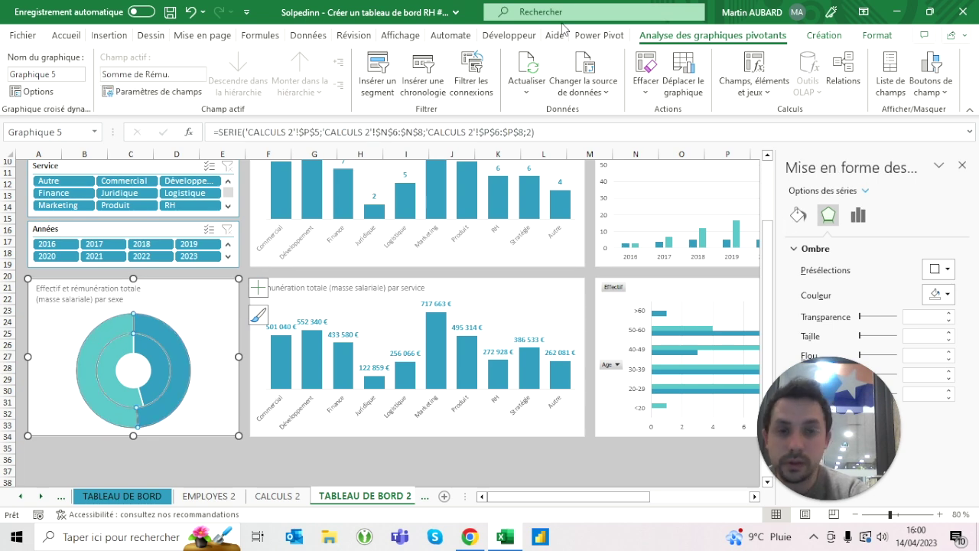
# Turn on data labels for both donut rings.
pyautogui.click(258, 286)
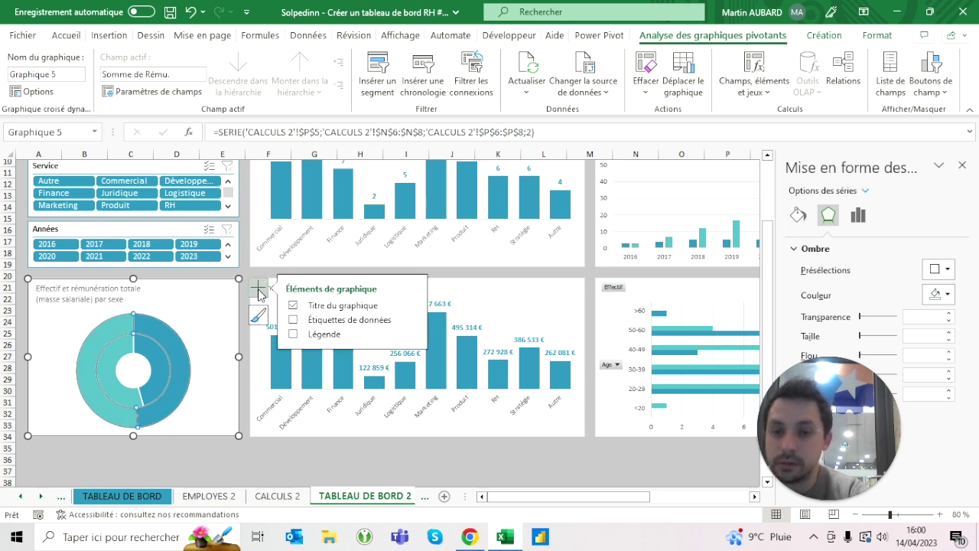
pyautogui.click(356, 322)
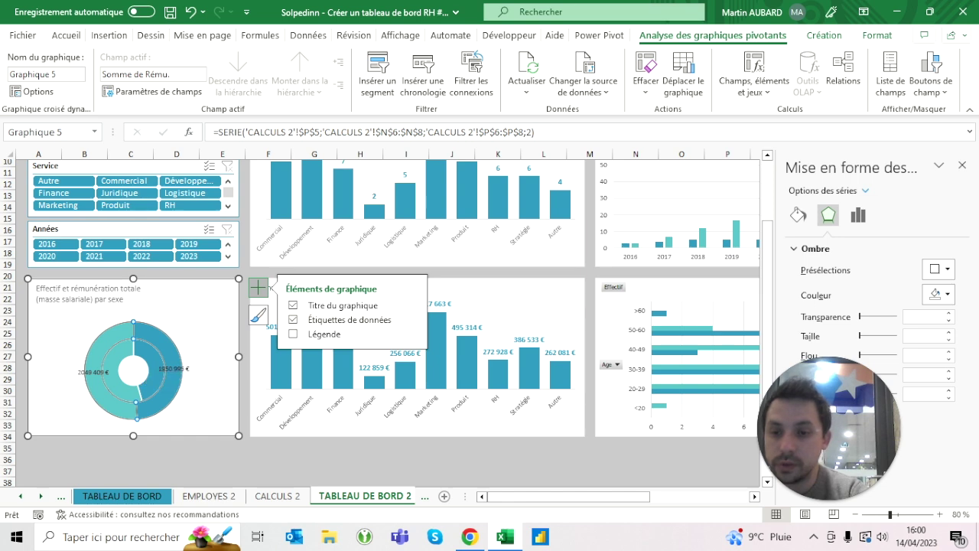
pyautogui.click(339, 321)
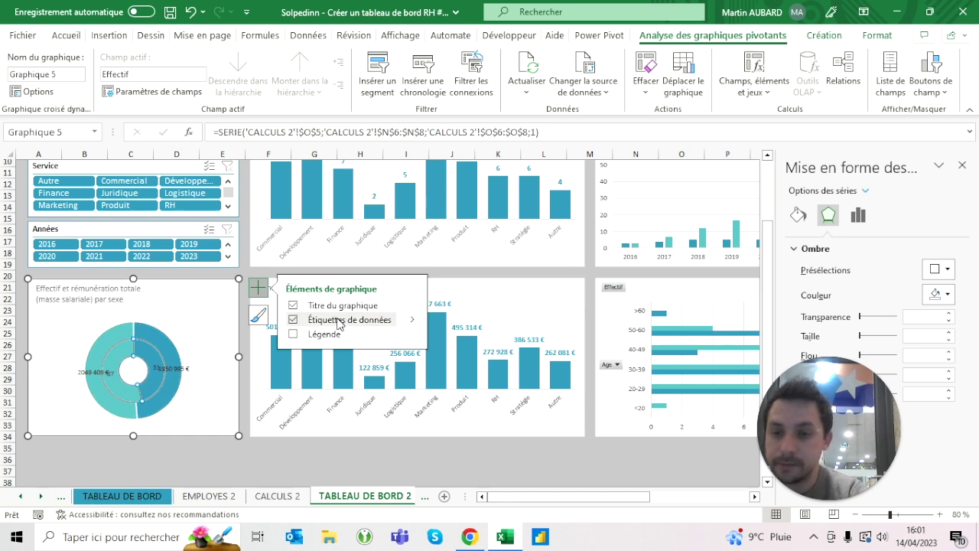
pyautogui.click(84, 459)
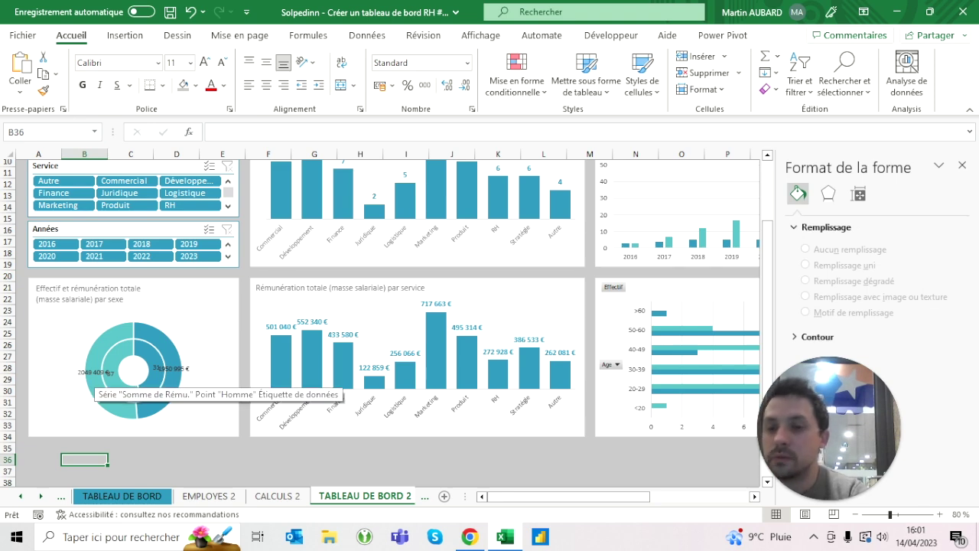
# Switch each ring's labels from values to percentages only.
pyautogui.click(165, 370)
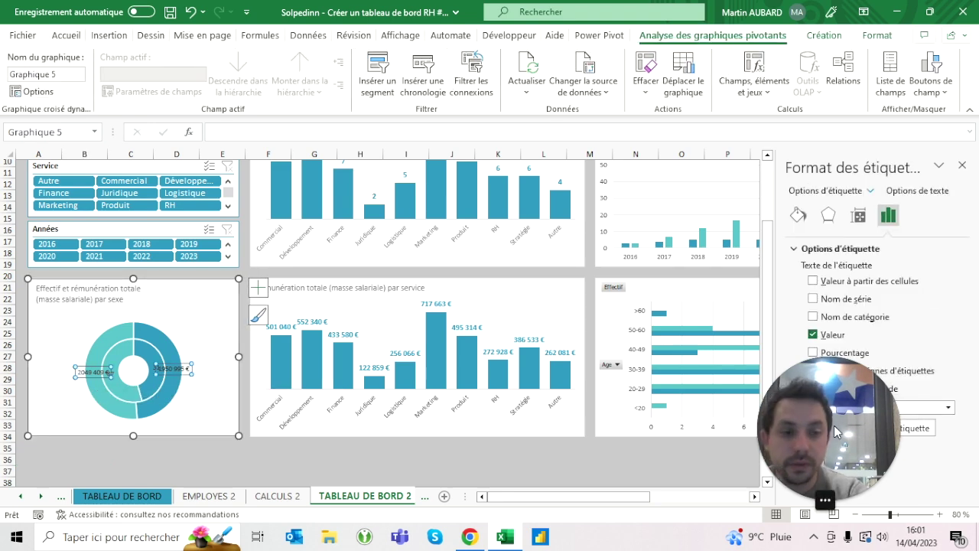
pyautogui.doubleClick(813, 334)
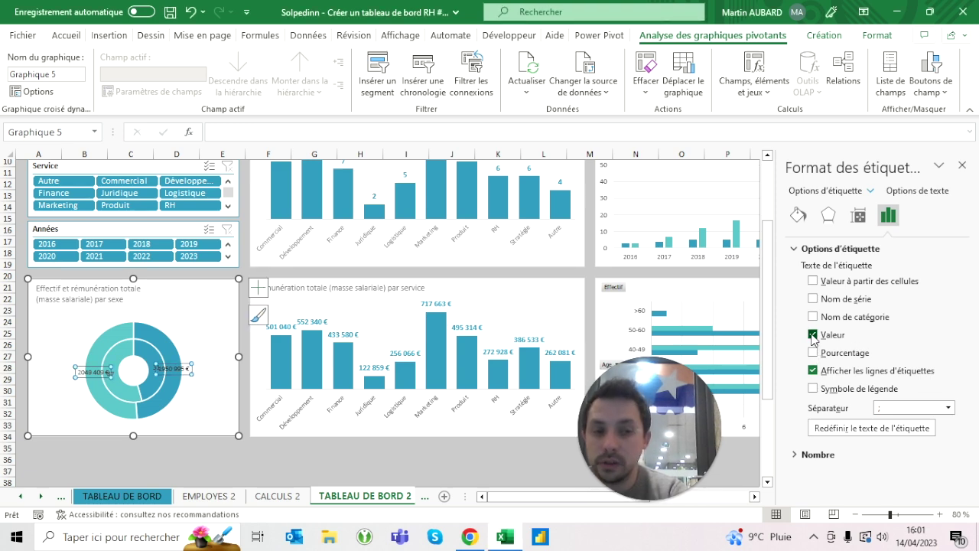
pyautogui.click(813, 334)
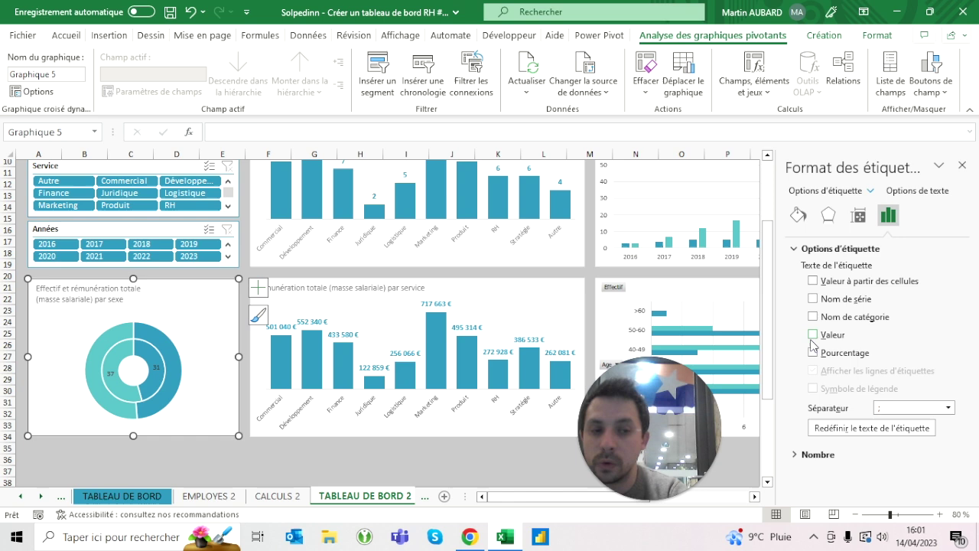
pyautogui.click(812, 353)
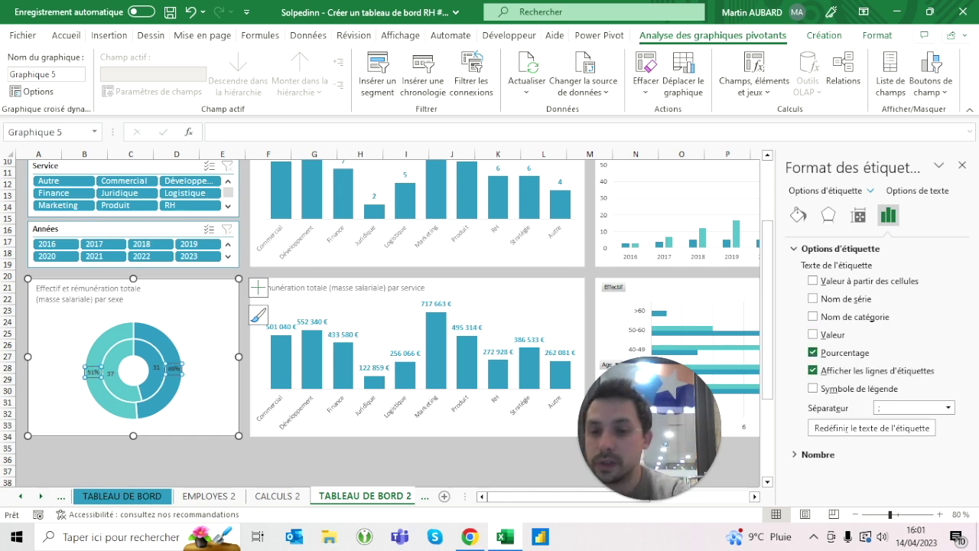
pyautogui.click(813, 334)
pyautogui.click(812, 353)
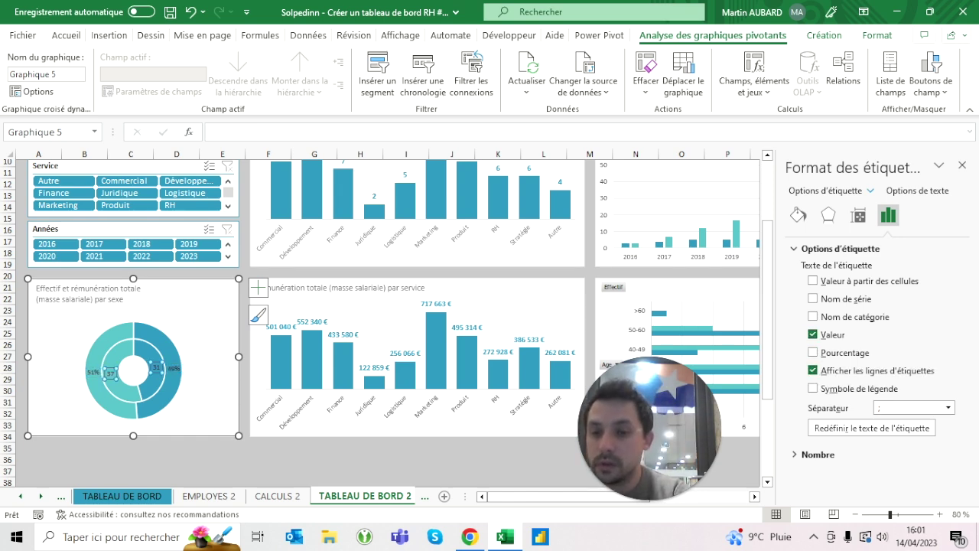
pyautogui.click(812, 353)
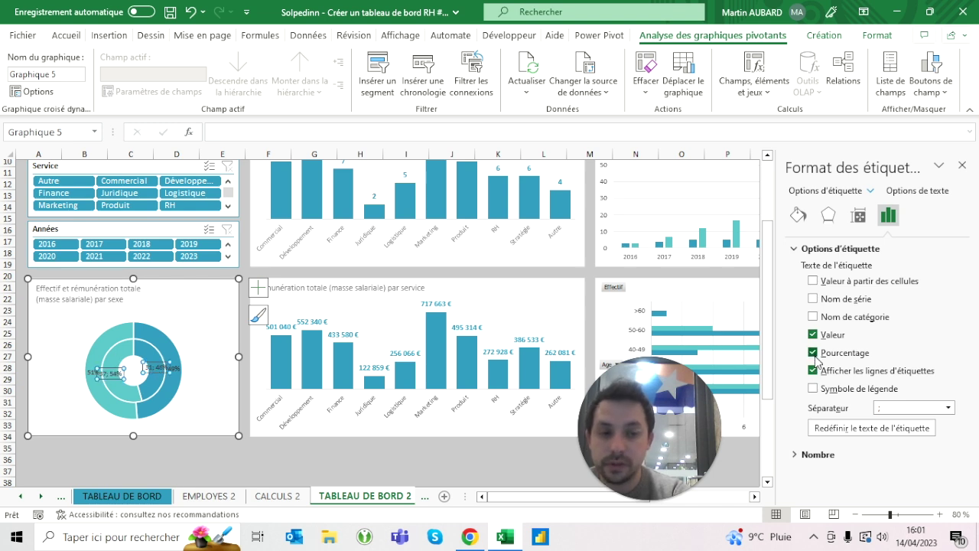
pyautogui.click(813, 334)
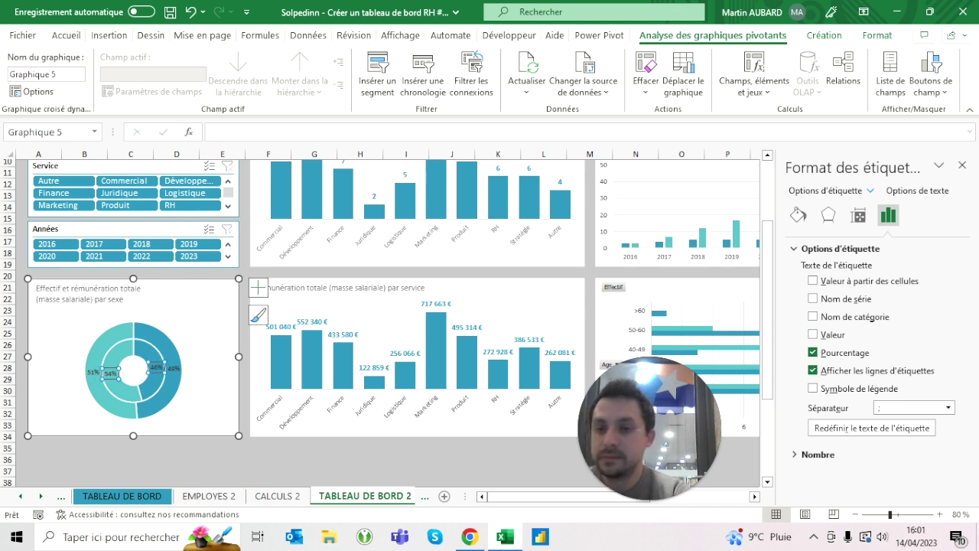
pyautogui.click(84, 448)
pyautogui.click(88, 325)
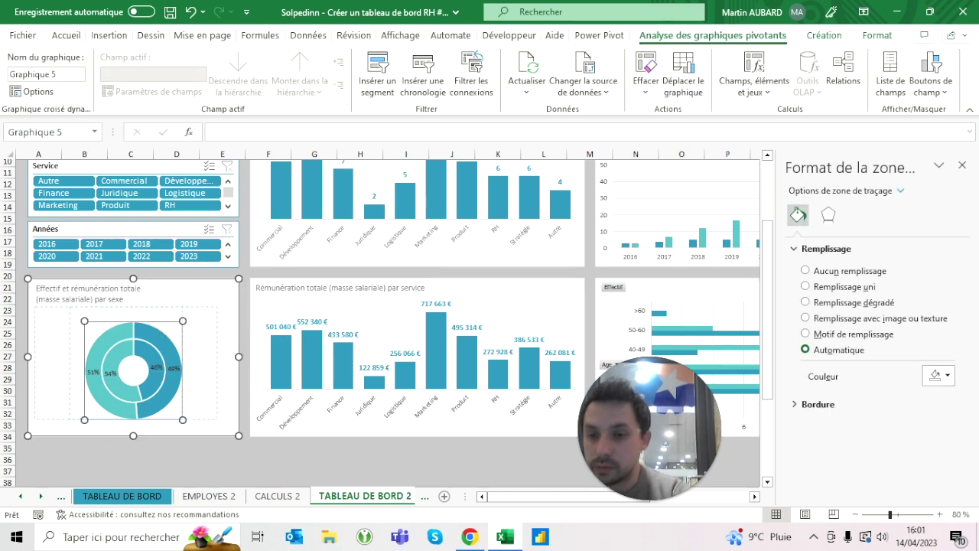
# Enlarge the donut's plot area to fill the chart.
pyautogui.moveTo(85, 320); pyautogui.dragTo(71, 308)
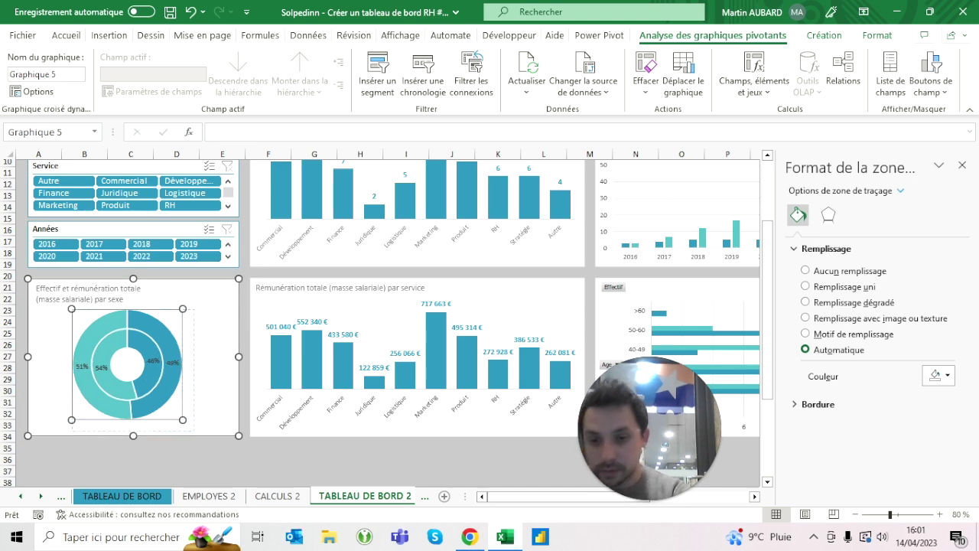
pyautogui.moveTo(194, 430); pyautogui.dragTo(194, 435)
pyautogui.click(130, 471)
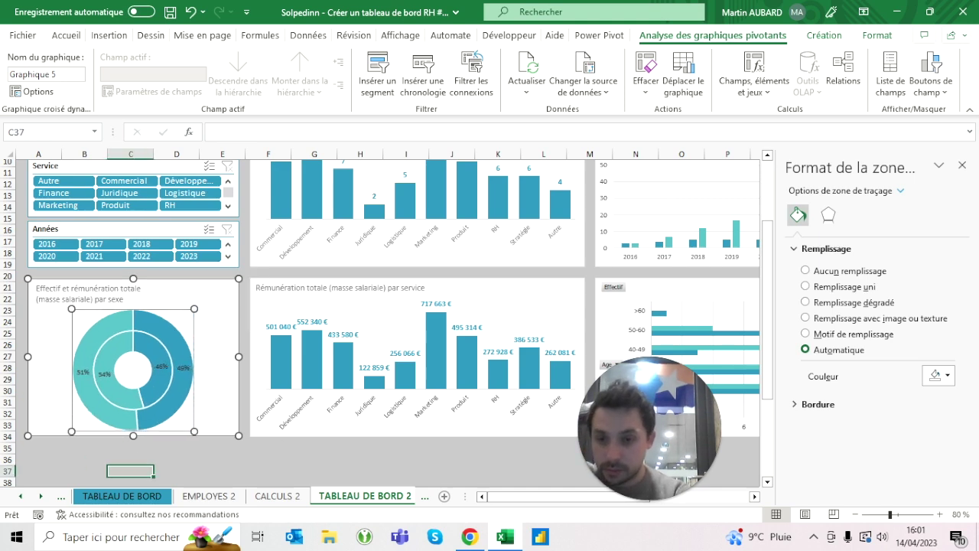
# Make both rings' percentage labels bold and larger, with the outer ring's in white.
pyautogui.click(82, 372)
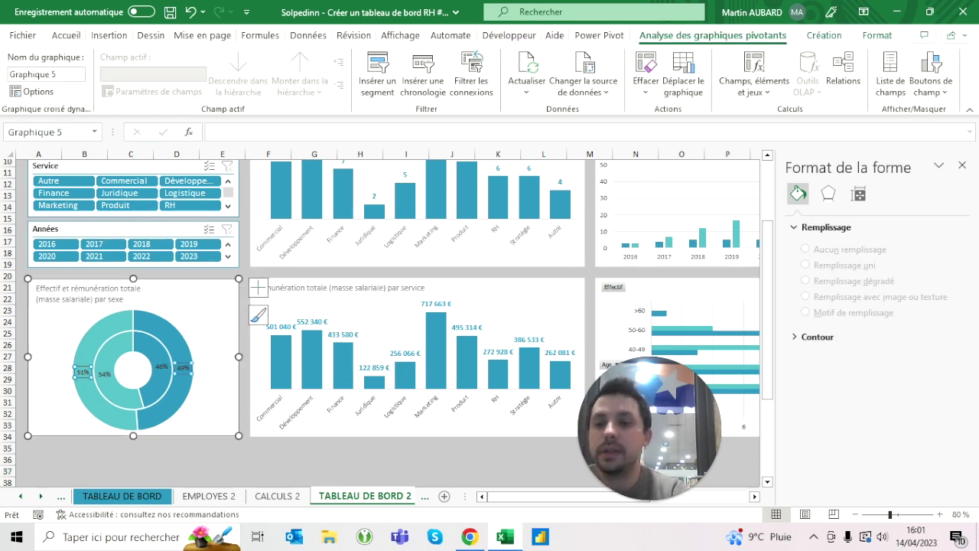
pyautogui.click(72, 37)
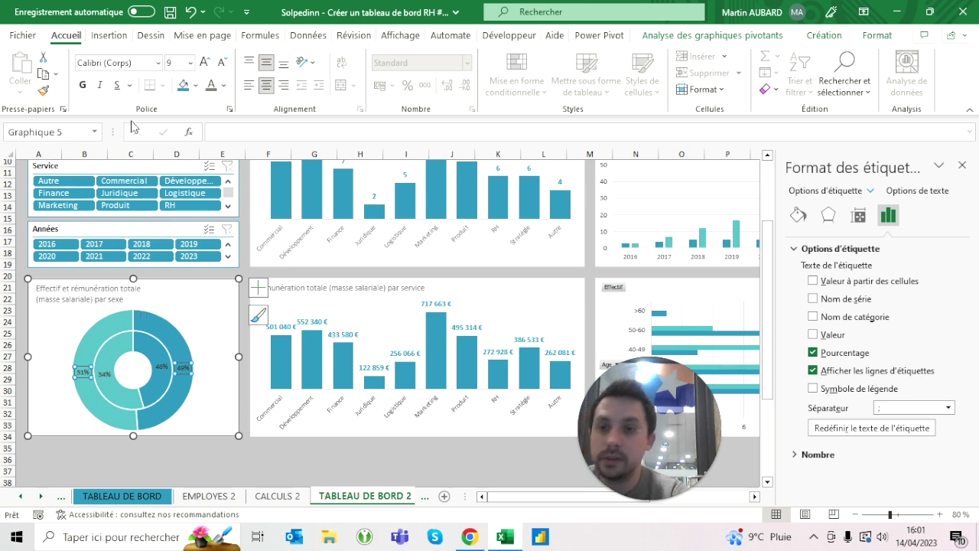
pyautogui.click(82, 86)
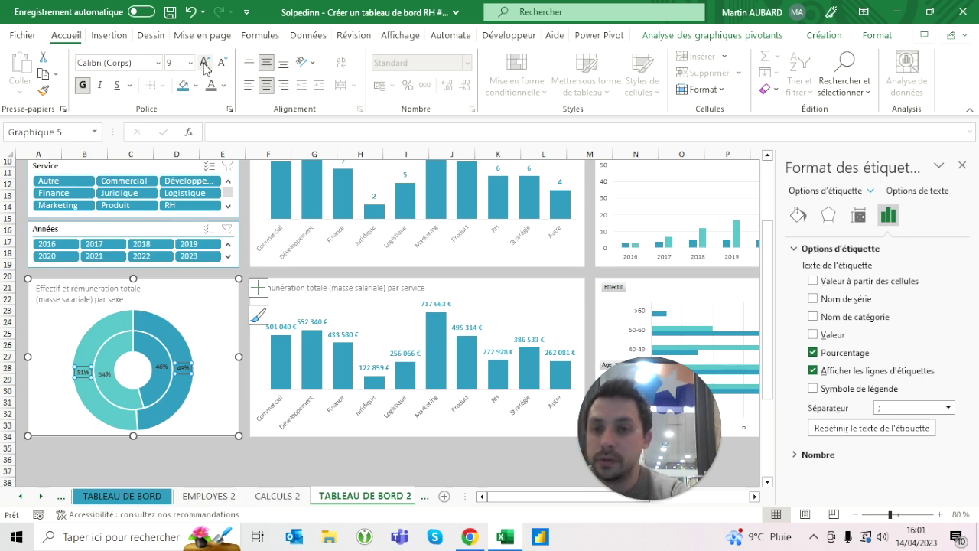
pyautogui.click(223, 85)
pyautogui.click(211, 146)
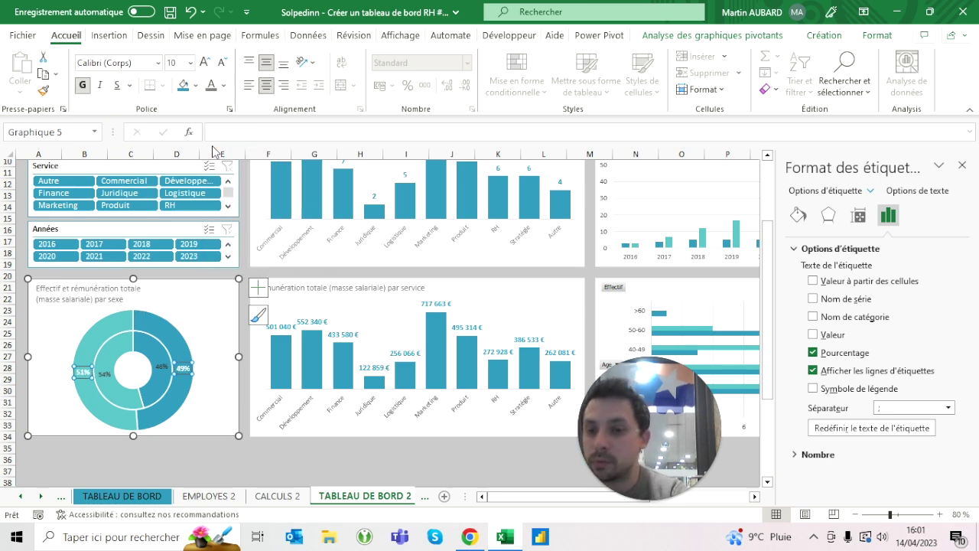
pyautogui.click(104, 374)
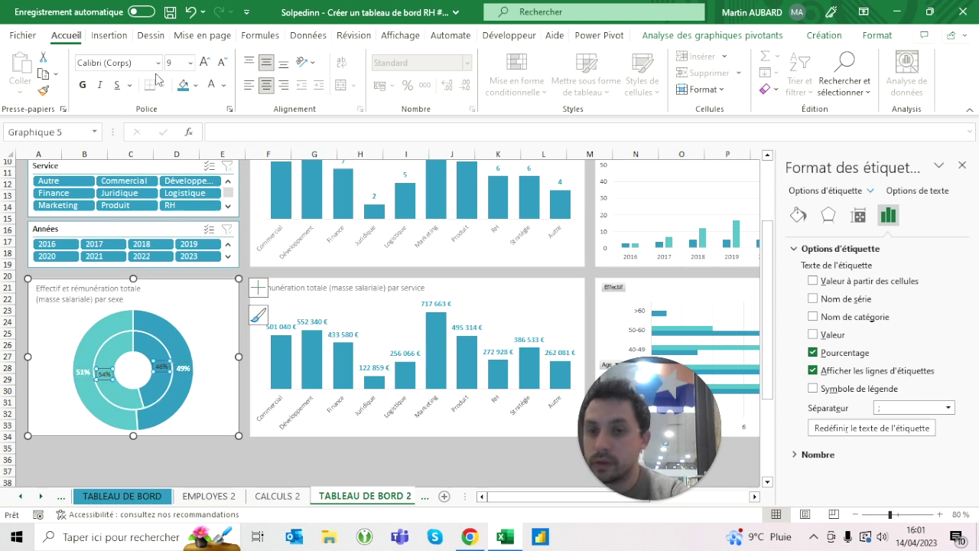
pyautogui.click(204, 62)
pyautogui.click(83, 85)
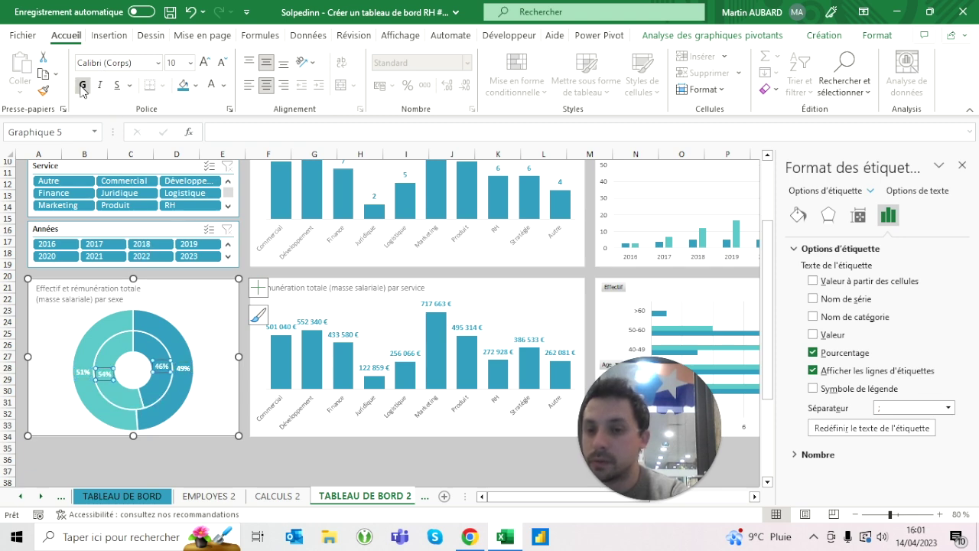
pyautogui.click(222, 448)
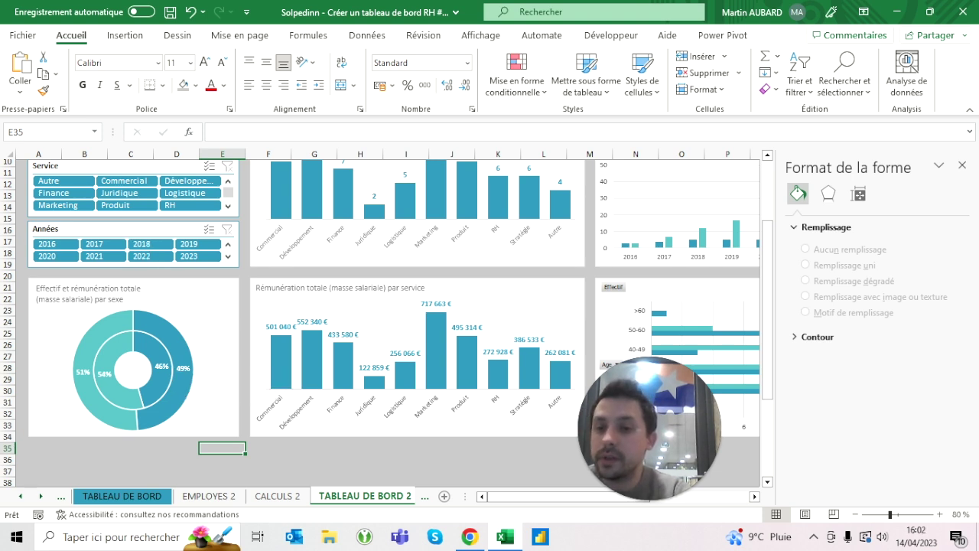
# Open the Icons library from Insert > Illustrations with cell C20 selected.
pyautogui.click(130, 273)
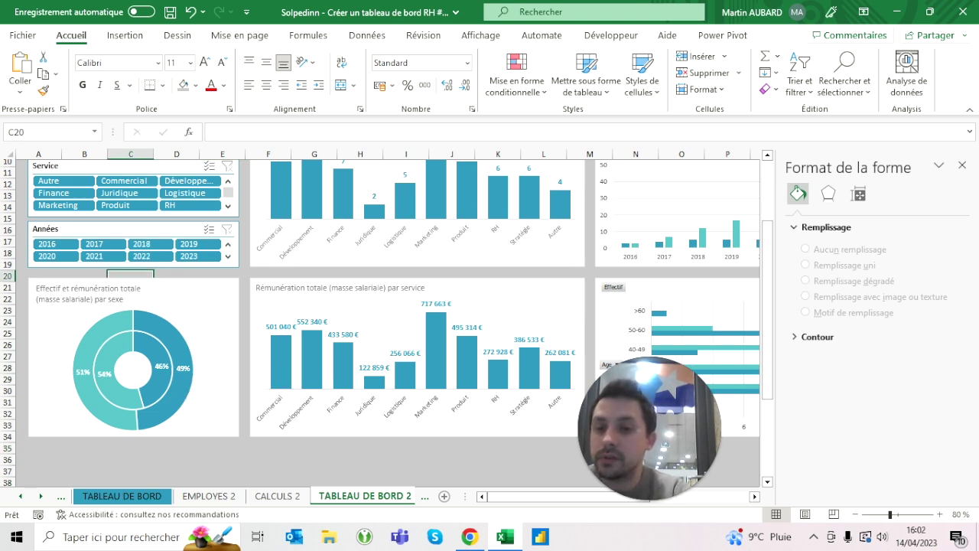
pyautogui.click(125, 35)
pyautogui.click(192, 77)
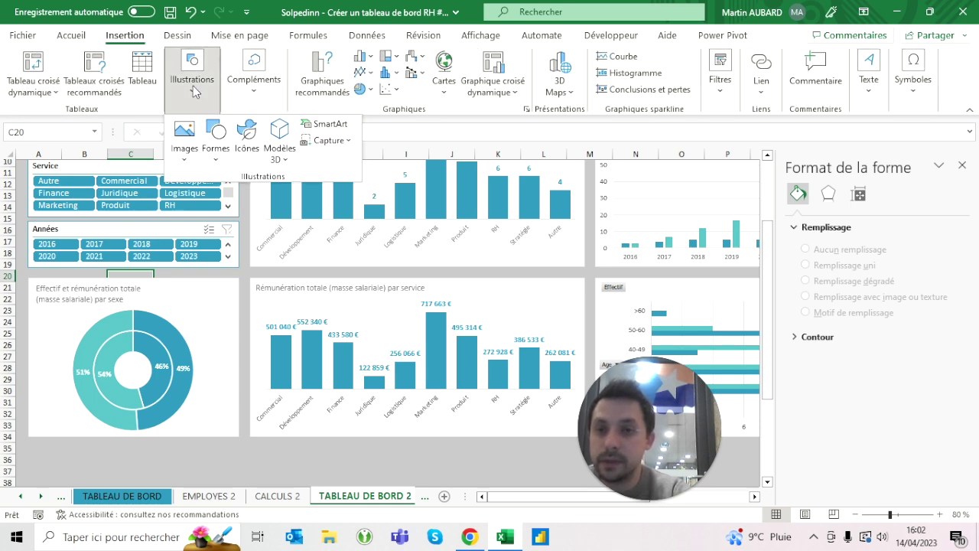
pyautogui.click(246, 137)
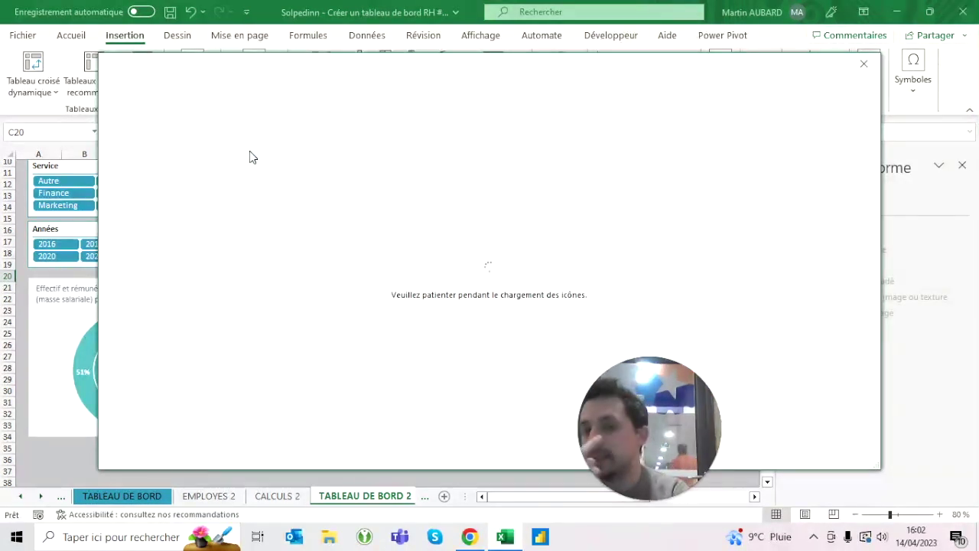
pyautogui.click(864, 63)
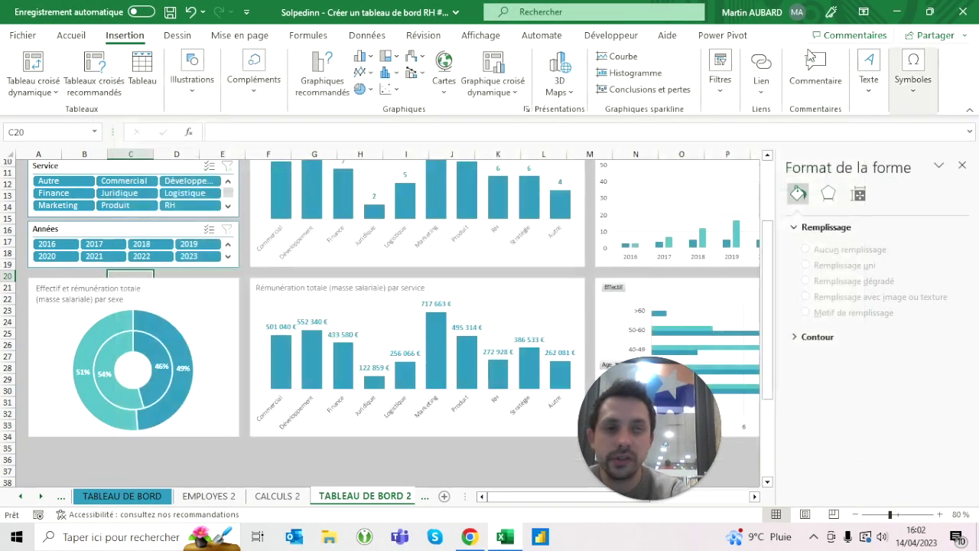
pyautogui.click(192, 80)
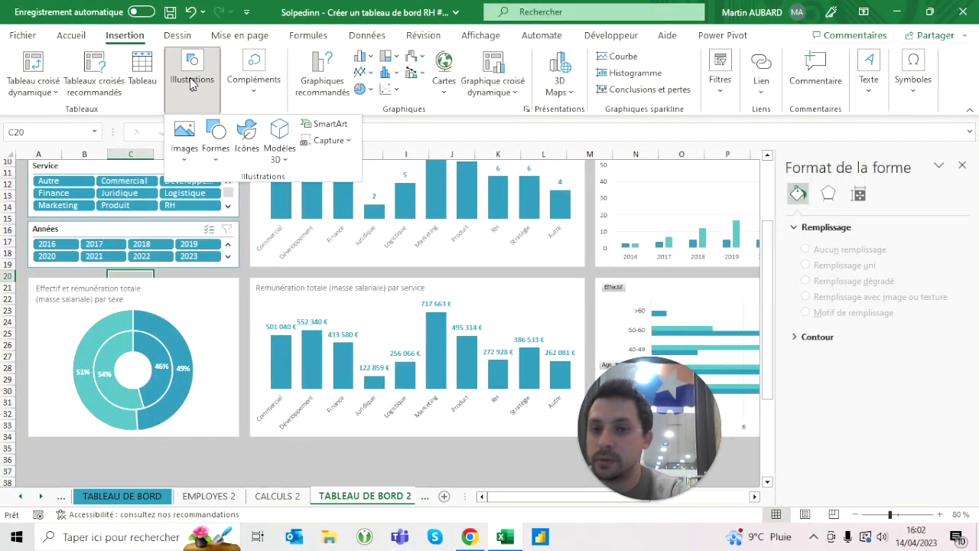
pyautogui.click(248, 131)
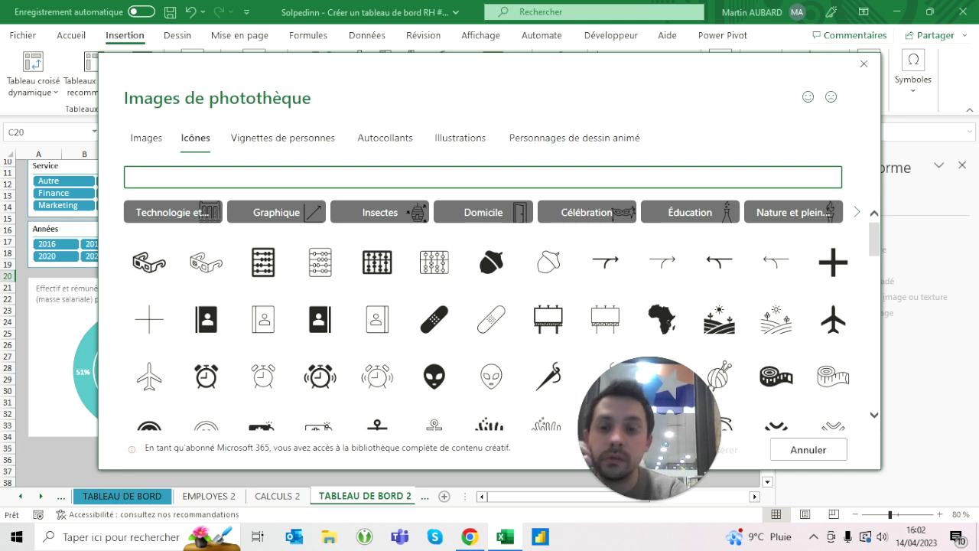
# Search 'homme' and 'femme', pick a man and a woman icon, and insert them.
pyautogui.write('homme')
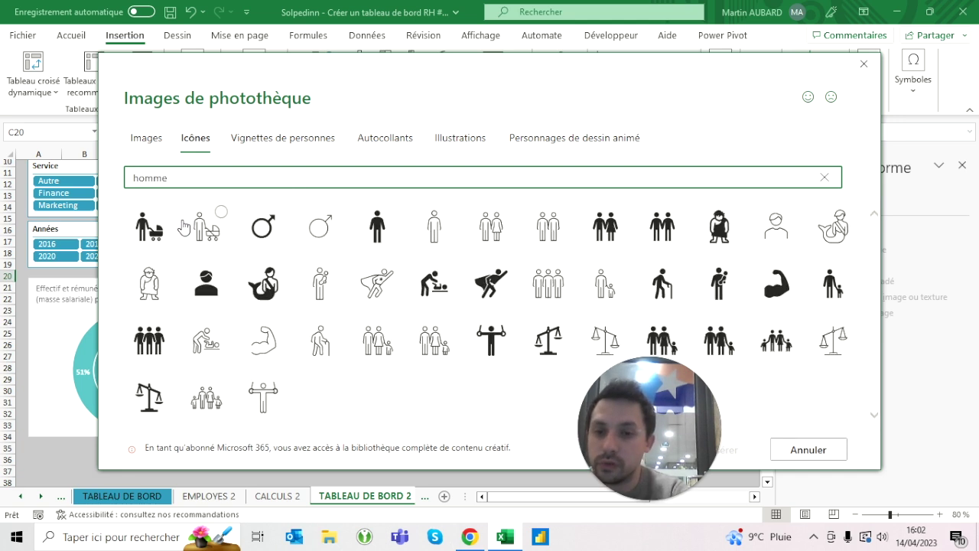
pyautogui.click(371, 238)
pyautogui.doubleClick(280, 177)
pyautogui.write('femm')
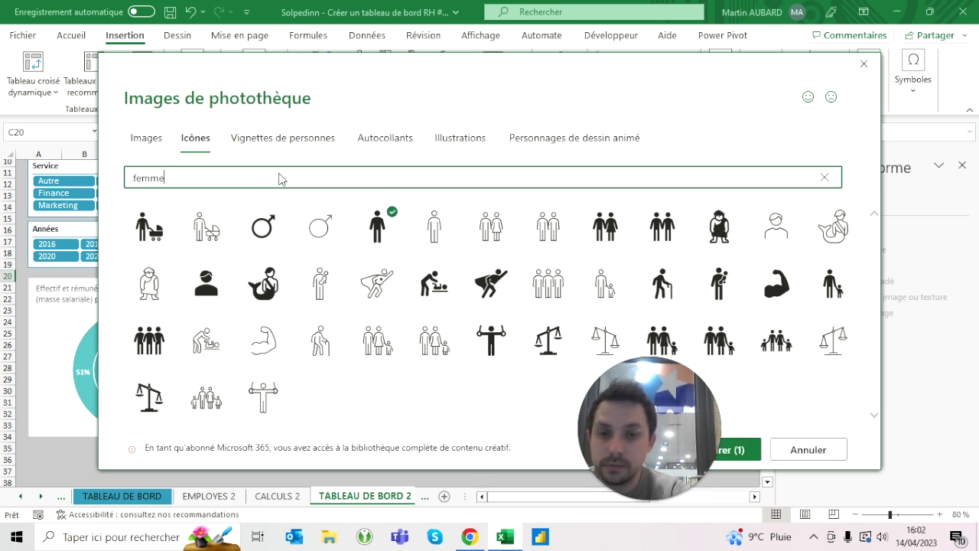
pyautogui.click(547, 243)
pyautogui.click(739, 452)
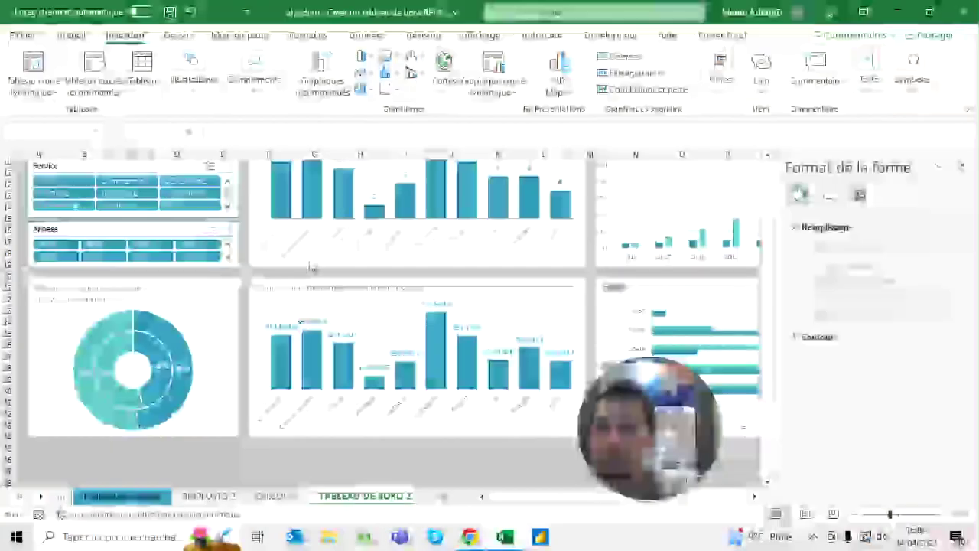
# Move the man icon to the donut's left and the woman icon to its right.
pyautogui.moveTo(138, 302)
pyautogui.mouseDown()
pyautogui.moveTo(207, 302)
pyautogui.moveTo(229, 333)
pyautogui.mouseUp()
pyautogui.moveTo(207, 298)
pyautogui.mouseDown()
pyautogui.moveTo(83, 361)
pyautogui.moveTo(65, 359)
pyautogui.mouseUp()
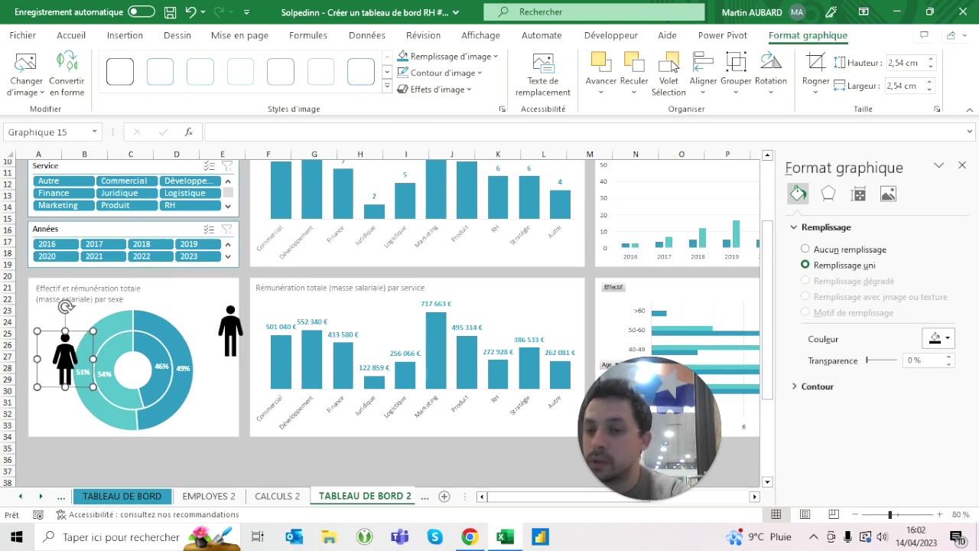
pyautogui.moveTo(65, 360); pyautogui.dragTo(211, 368)
pyautogui.moveTo(231, 327)
pyautogui.mouseDown()
pyautogui.moveTo(49, 335)
pyautogui.moveTo(56, 353)
pyautogui.mouseUp()
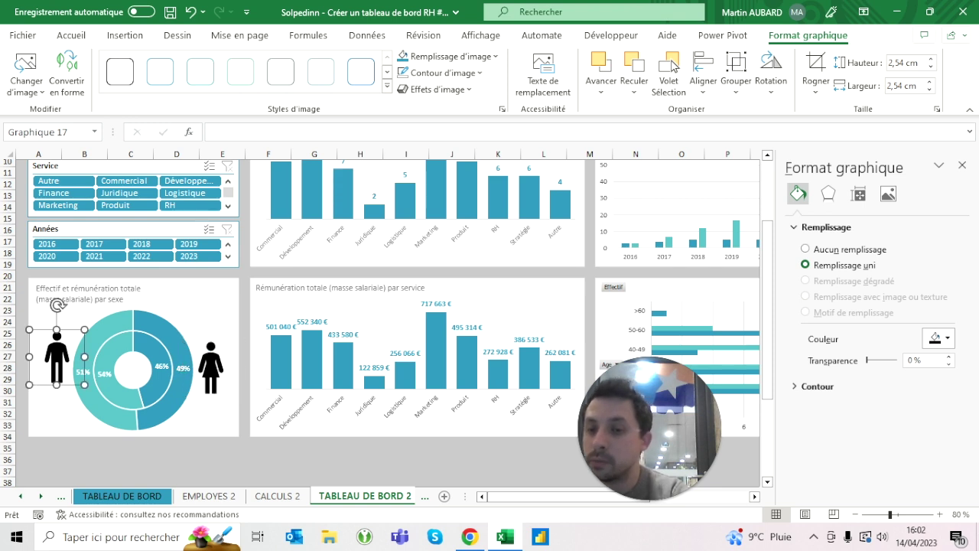
pyautogui.moveTo(107, 325)
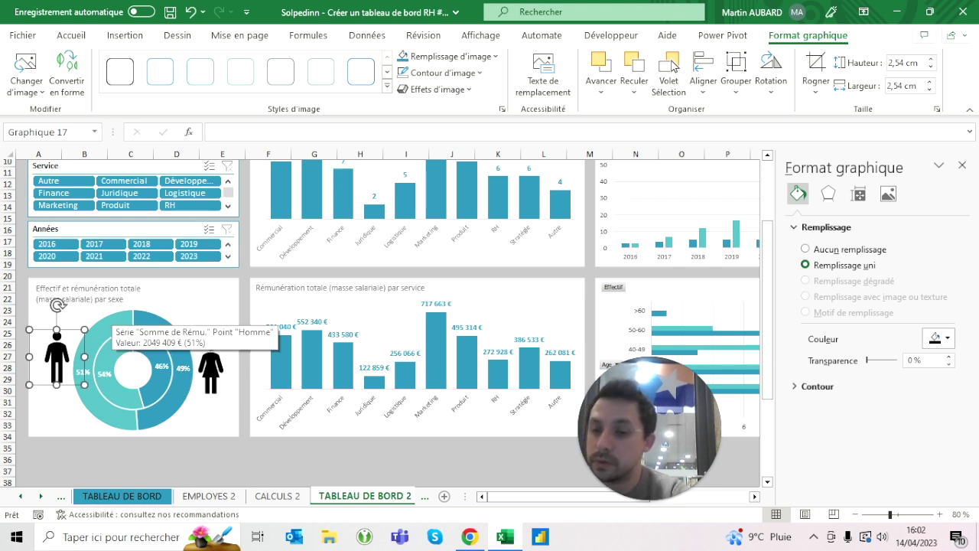
# Shrink both icons together to a 1,8 cm height.
pyautogui.keyDown('ctrl'); pyautogui.click(211, 367); pyautogui.keyUp('ctrl')
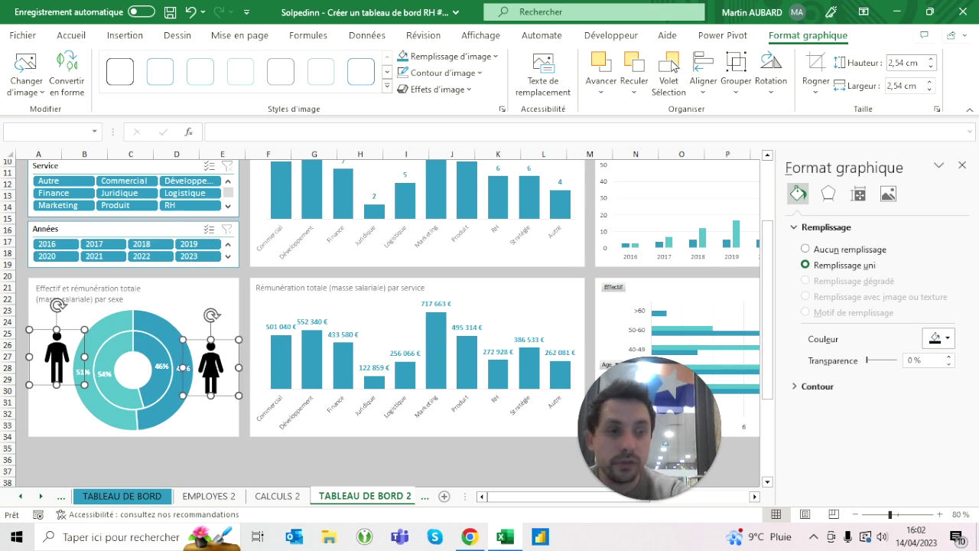
pyautogui.click(903, 63)
pyautogui.click(932, 67)
pyautogui.click(931, 66)
pyautogui.click(932, 66)
pyautogui.click(932, 67)
pyautogui.click(932, 67)
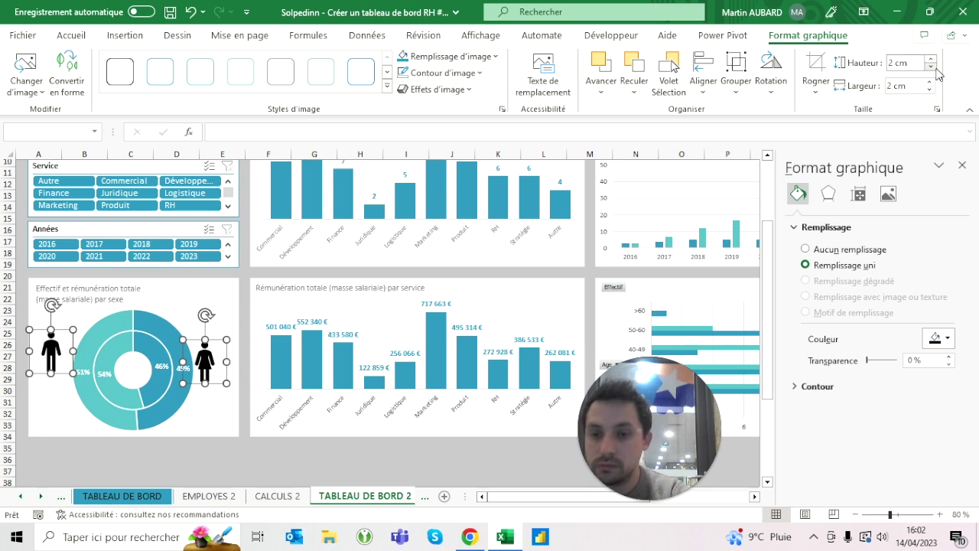
pyautogui.click(931, 67)
pyautogui.click(931, 66)
pyautogui.click(130, 273)
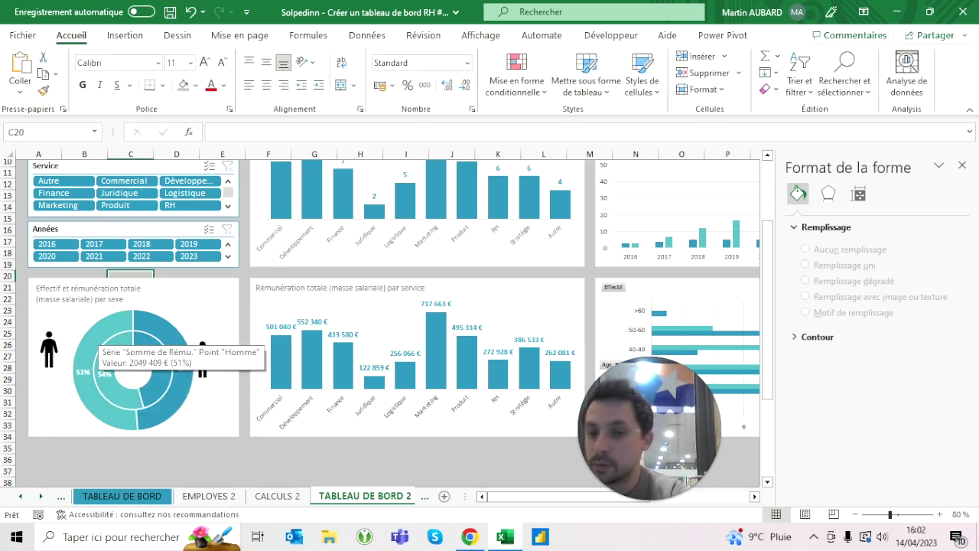
# Lower the icons beside the donut and align their bottom edges.
pyautogui.moveTo(49, 348); pyautogui.dragTo(53, 368)
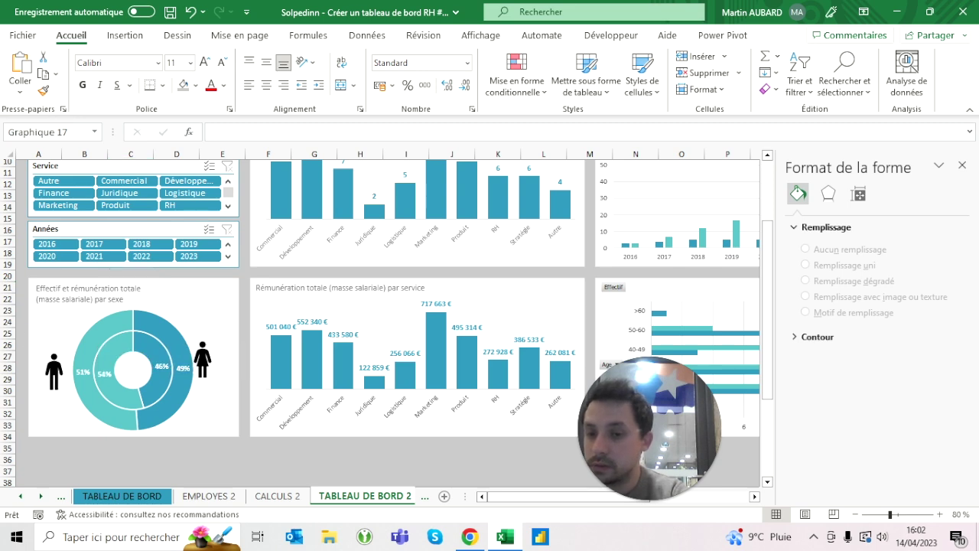
pyautogui.moveTo(202, 358); pyautogui.dragTo(220, 353)
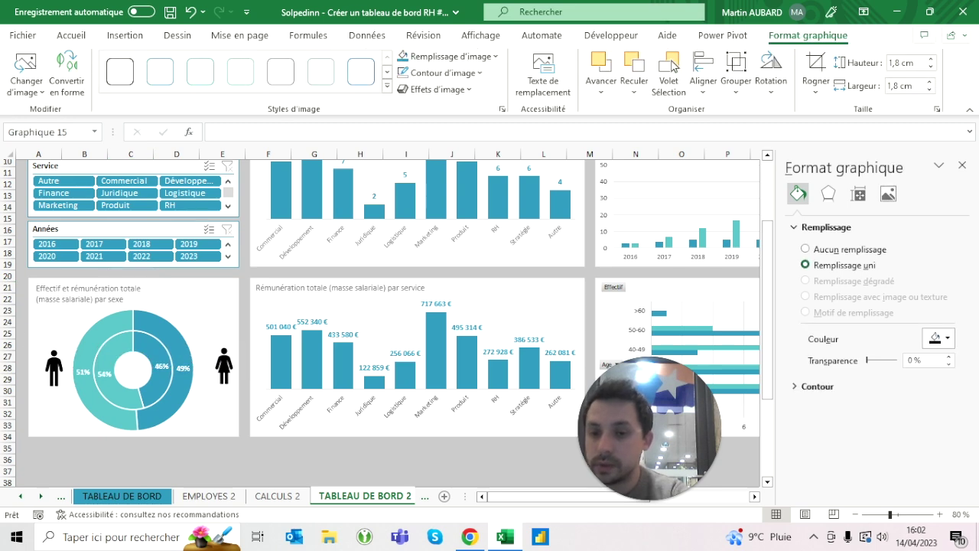
pyautogui.keyDown('ctrl'); pyautogui.click(53, 367); pyautogui.keyUp('ctrl')
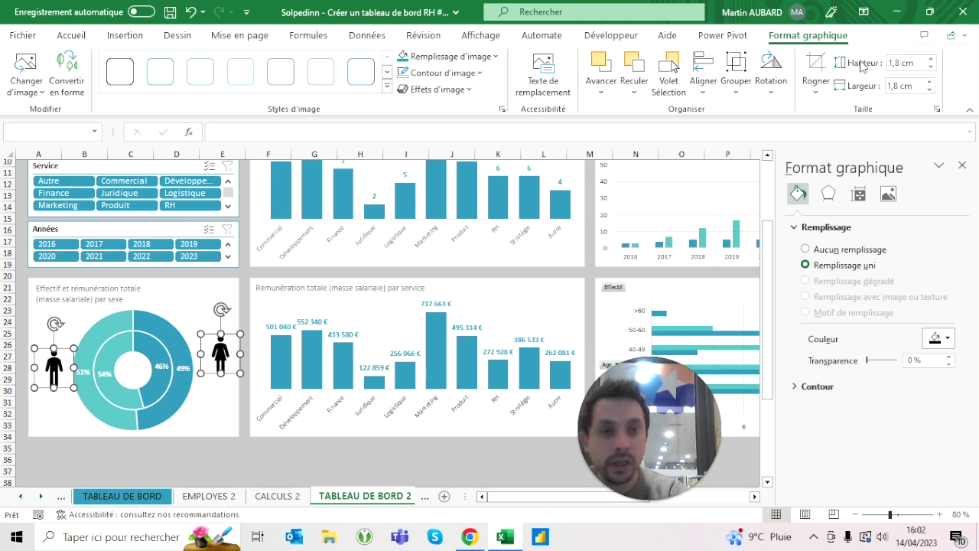
pyautogui.click(703, 81)
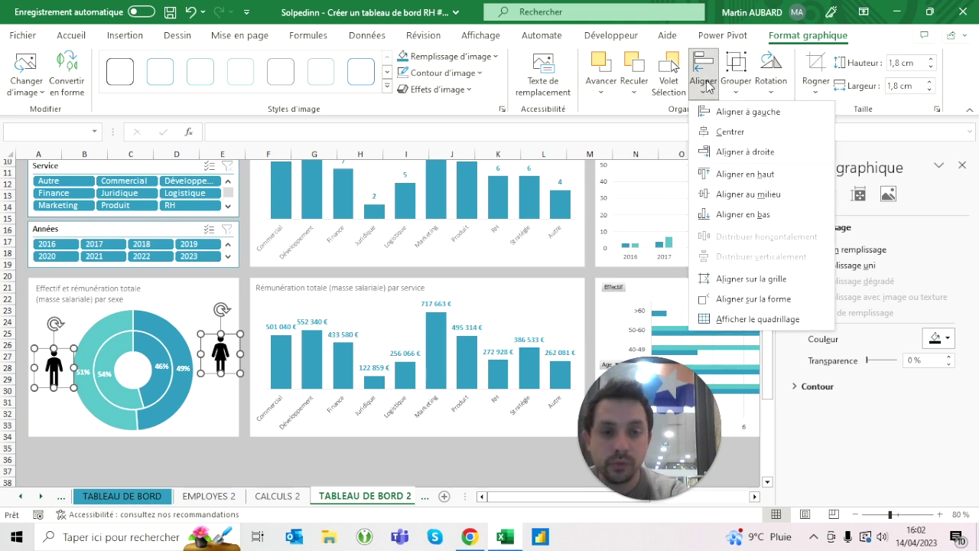
pyautogui.click(734, 215)
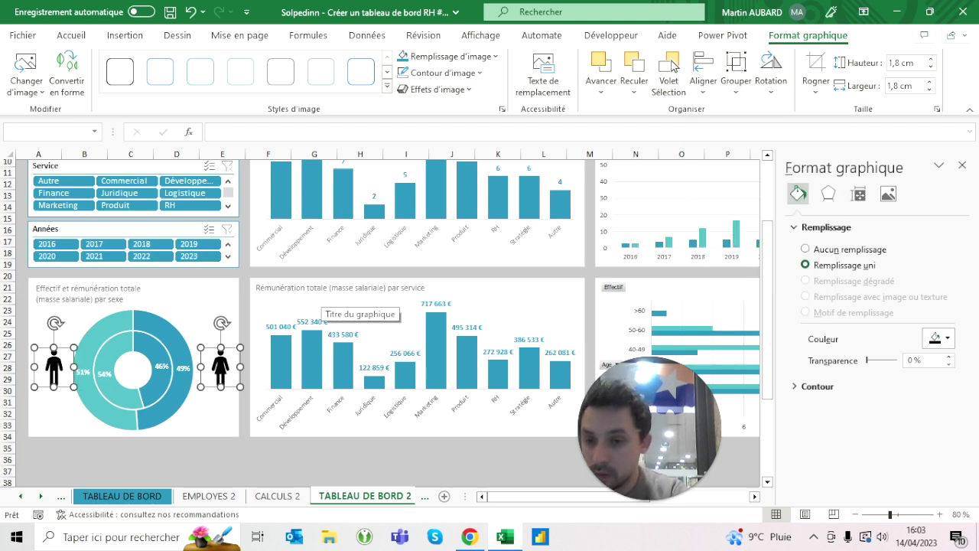
pyautogui.press('Left')
pyautogui.press('Left')
pyautogui.press('Left')
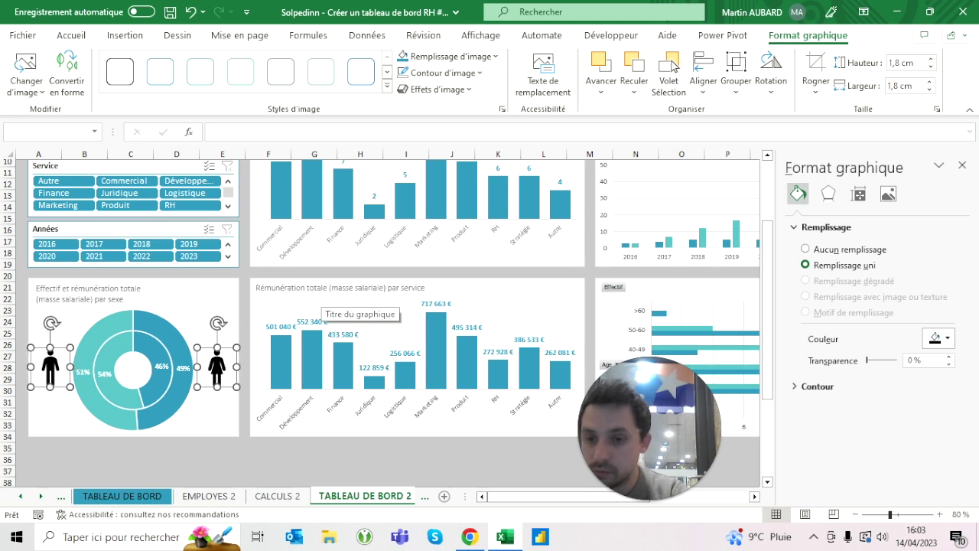
# Fine-tune the woman and man icon positions with small arrow-key nudges.
pyautogui.click(130, 274)
pyautogui.click(216, 368)
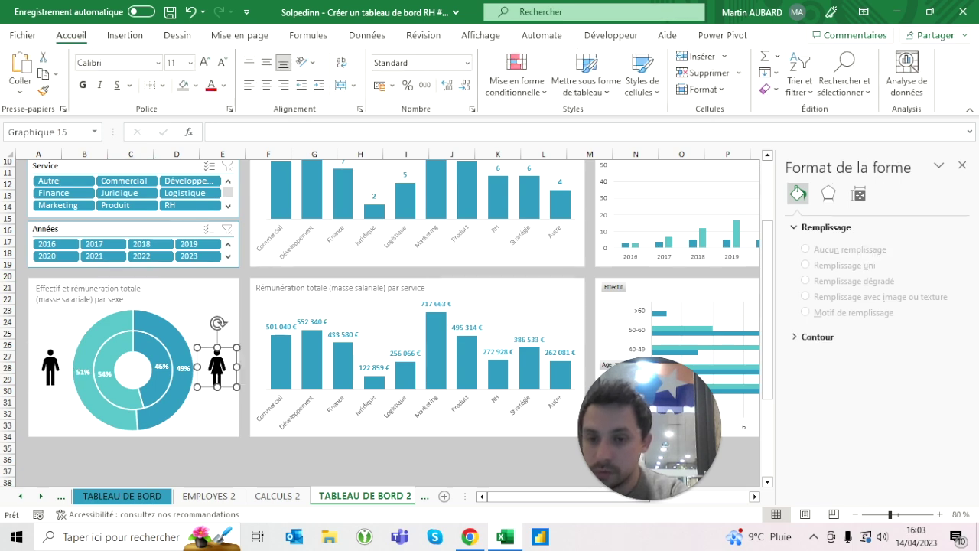
pyautogui.press('Left')
pyautogui.press('Left')
pyautogui.press('Left')
pyautogui.press('Left')
pyautogui.press('Left')
pyautogui.press('Right')
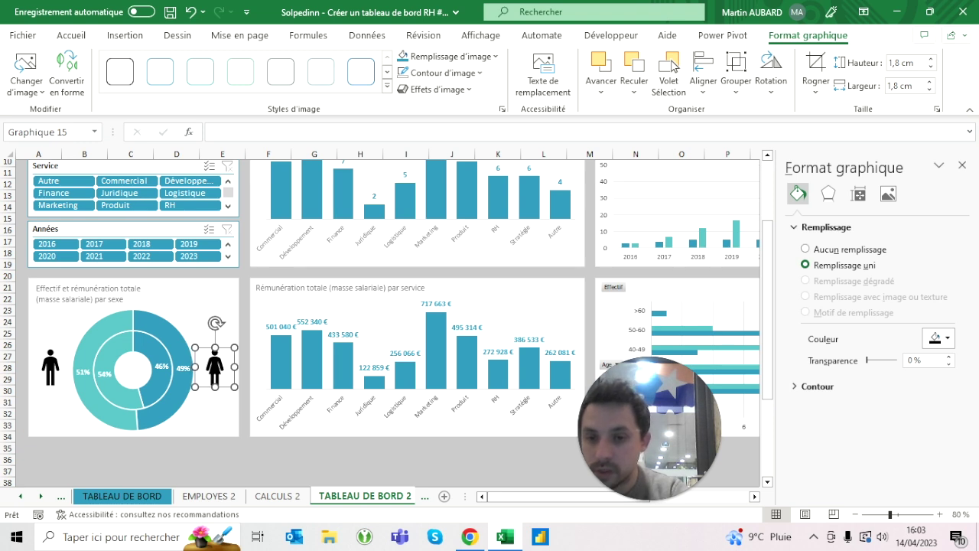
pyautogui.press('Tab')
pyautogui.press('Right')
pyautogui.press('Right')
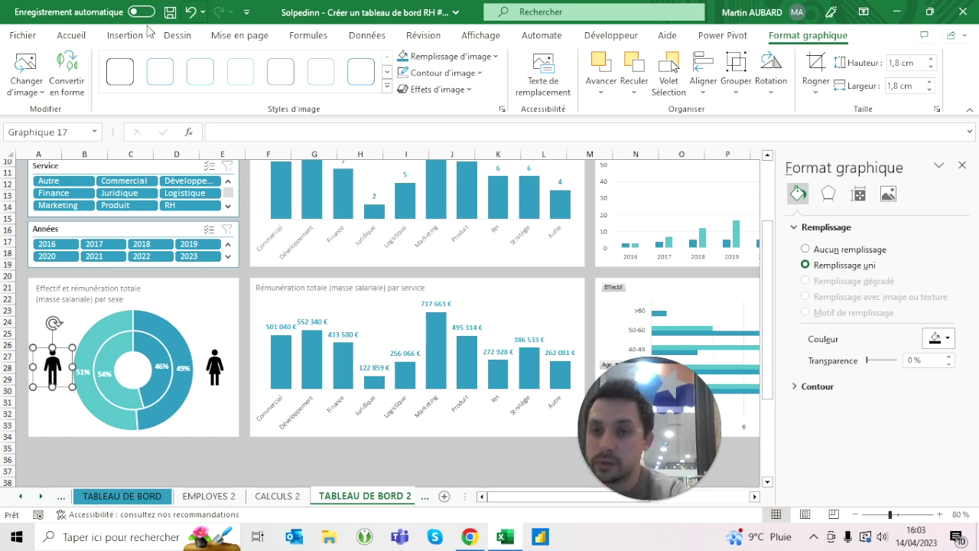
# Colour the man icon teal, keeping it left of the donut.
pyautogui.click(95, 36)
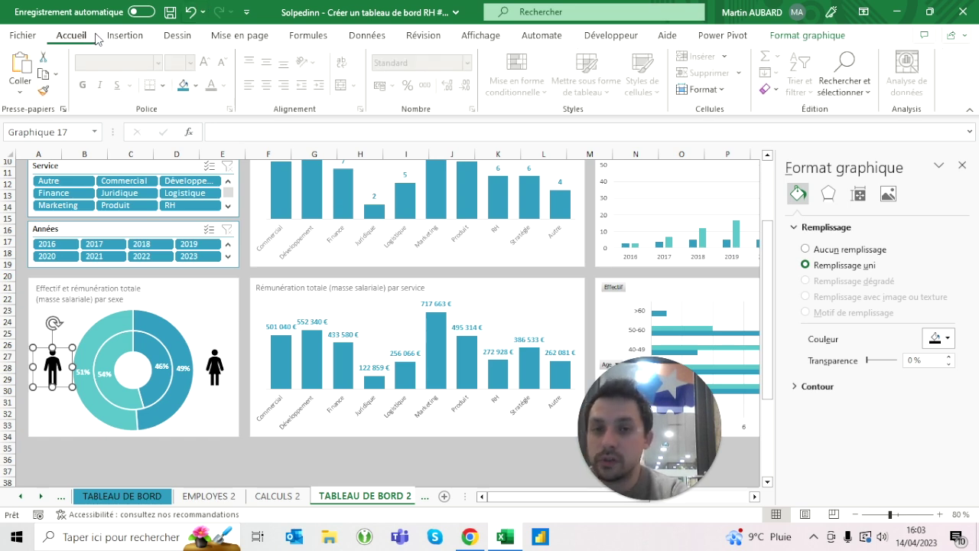
pyautogui.click(196, 85)
pyautogui.click(243, 145)
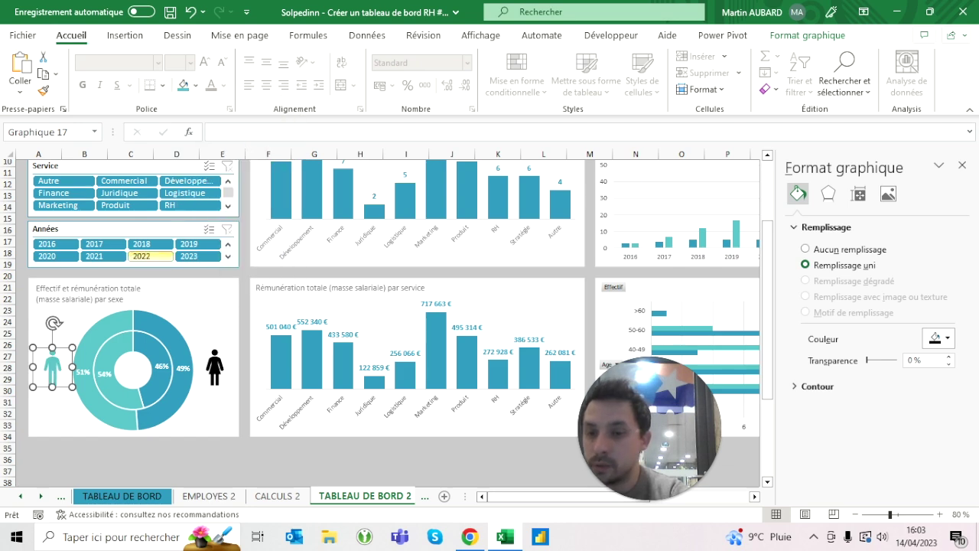
pyautogui.click(84, 352)
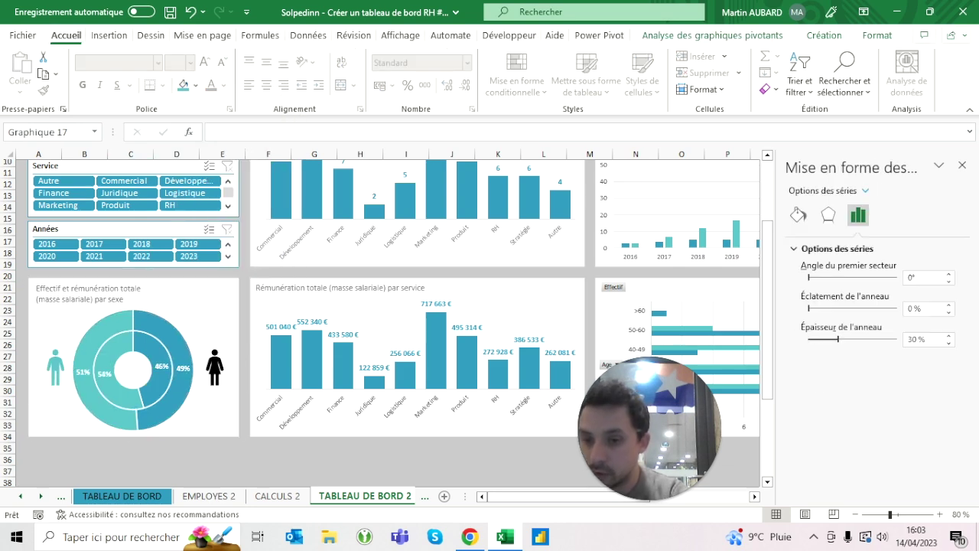
pyautogui.moveTo(52, 367); pyautogui.dragTo(82, 354)
pyautogui.click(39, 459)
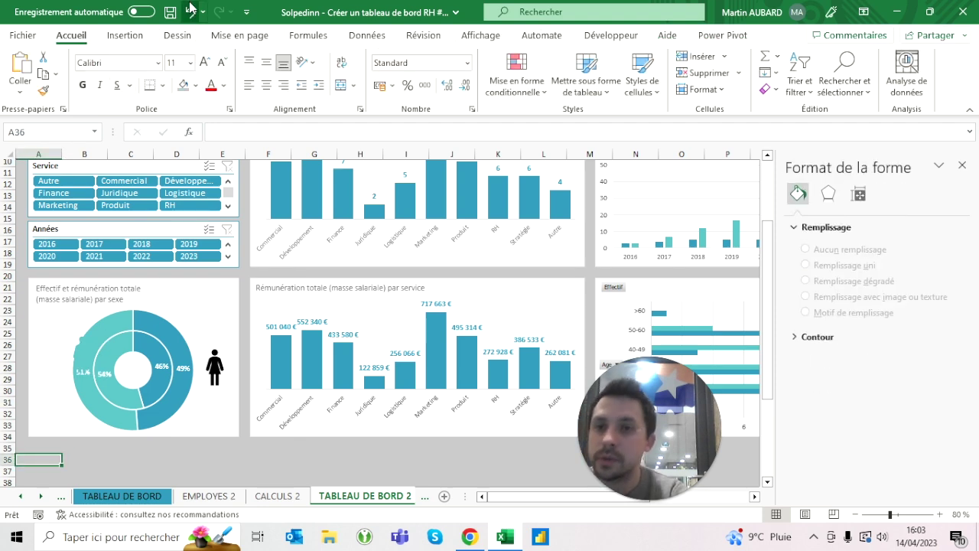
pyautogui.click(190, 11)
# Colour the woman icon teal.
pyautogui.click(215, 368)
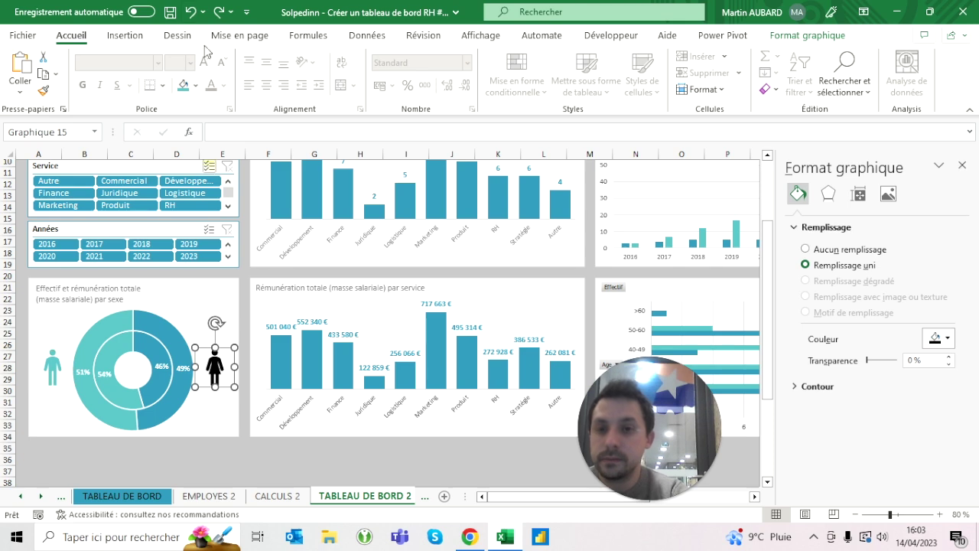
pyautogui.click(196, 85)
pyautogui.click(231, 144)
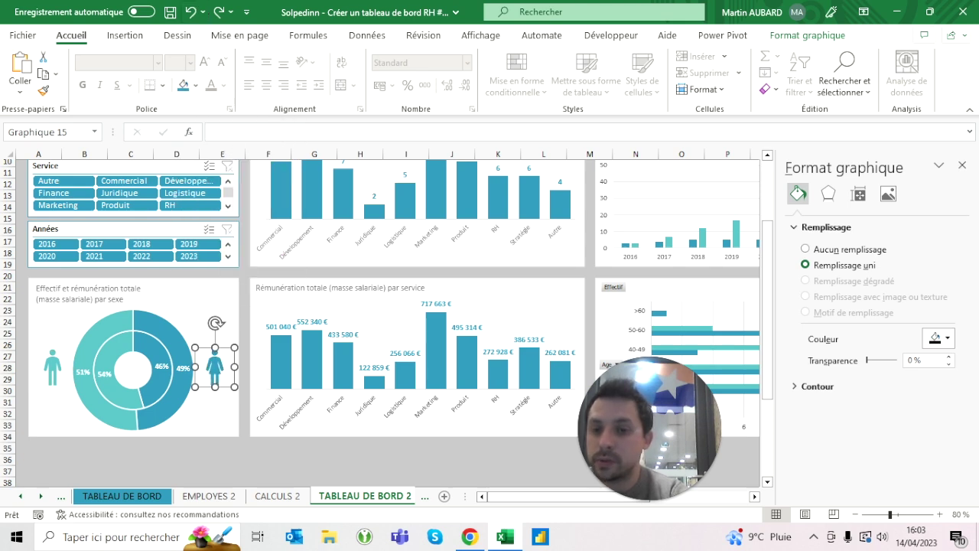
pyautogui.click(176, 471)
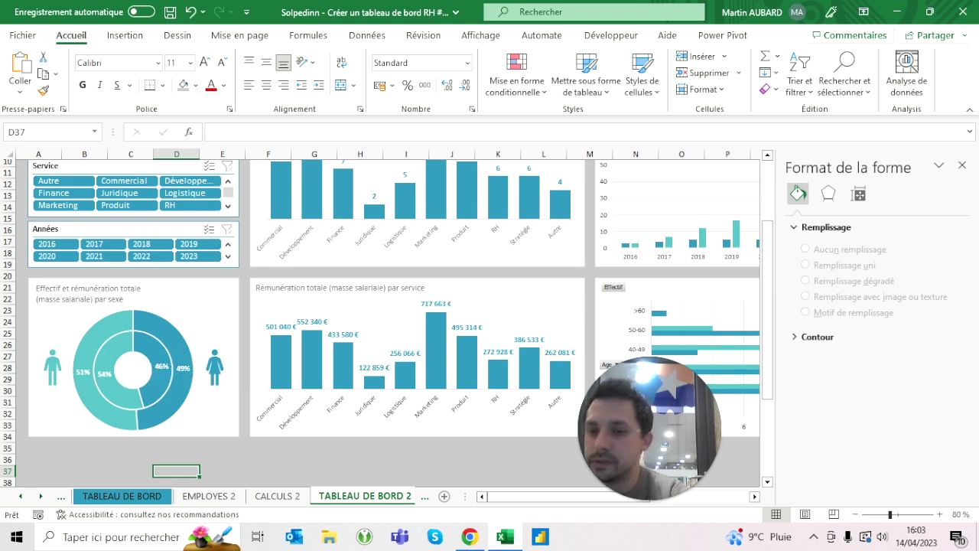
pyautogui.click(125, 36)
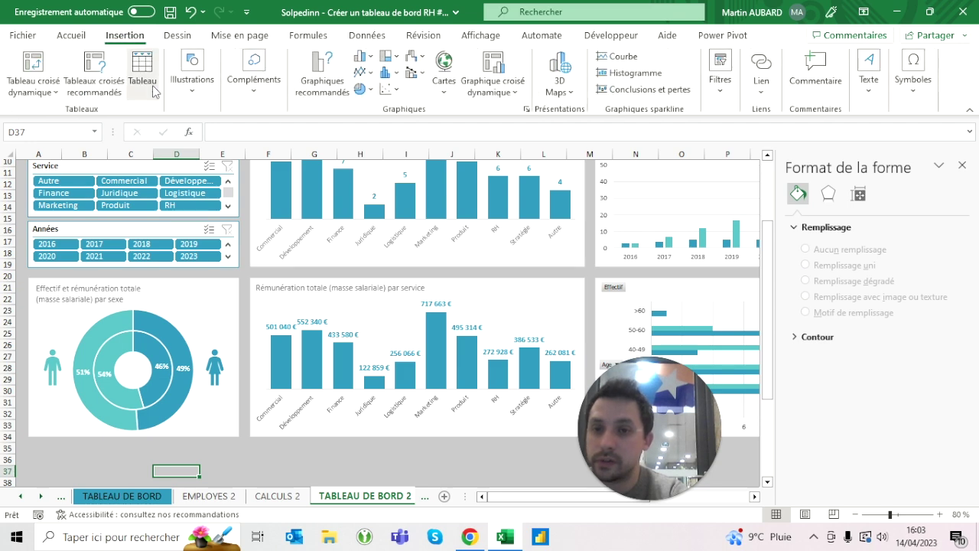
# Draw a small framed callout at the donut's upper right reading 'Rému.'.
pyautogui.click(191, 84)
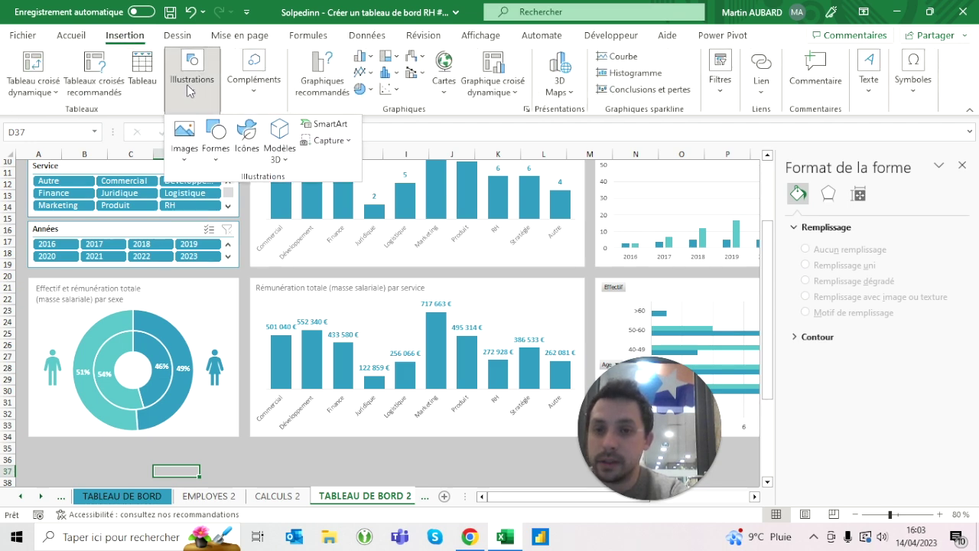
pyautogui.click(215, 138)
pyautogui.scroll(-5, 268, 459)
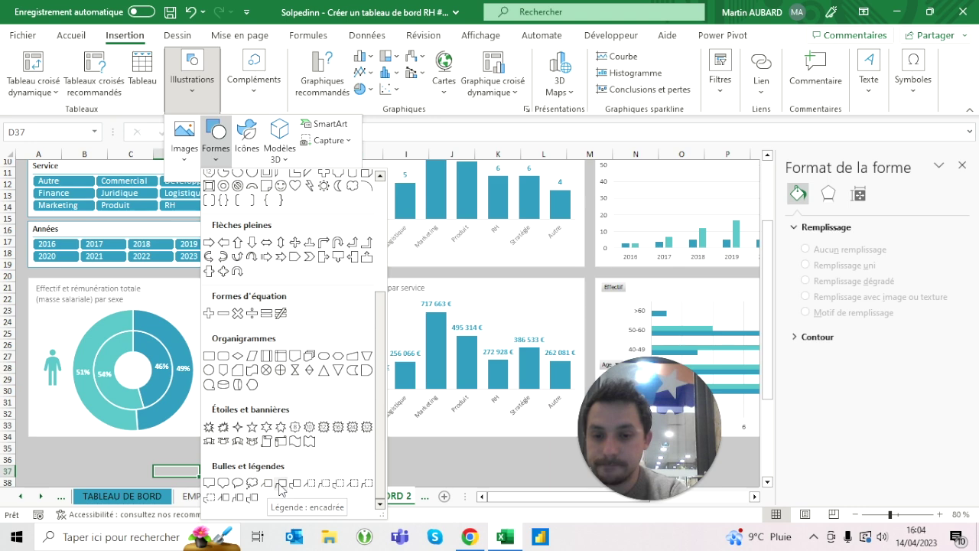
pyautogui.click(268, 484)
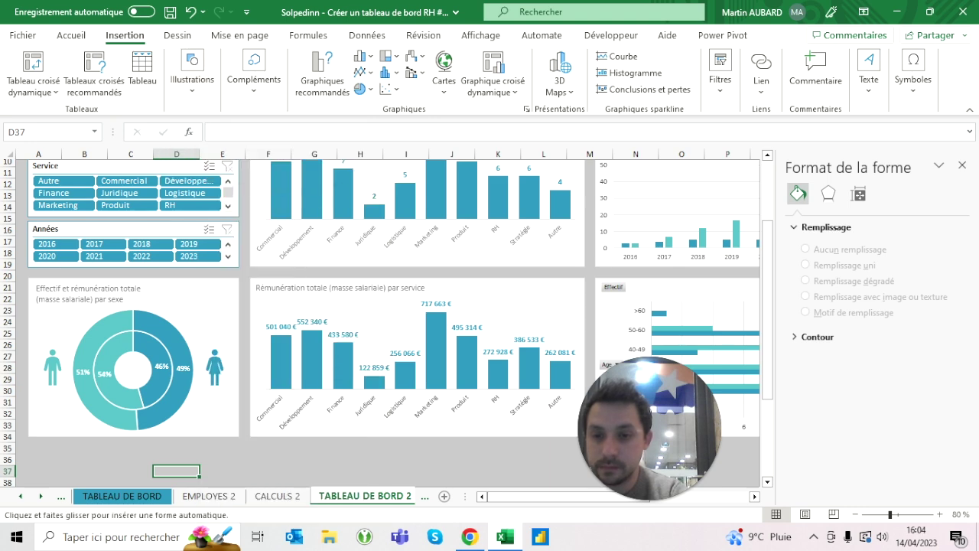
pyautogui.moveTo(177, 303); pyautogui.dragTo(240, 322)
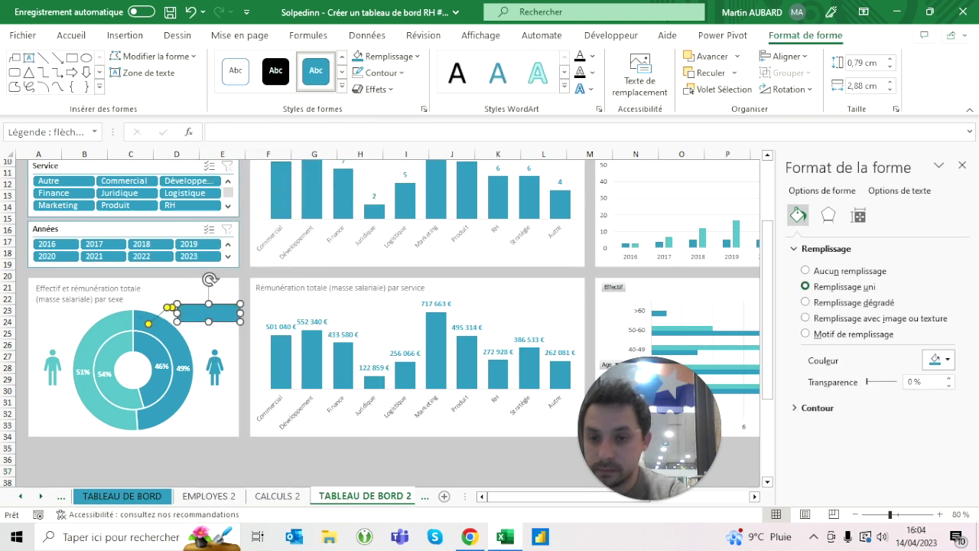
pyautogui.moveTo(240, 322); pyautogui.dragTo(208, 311)
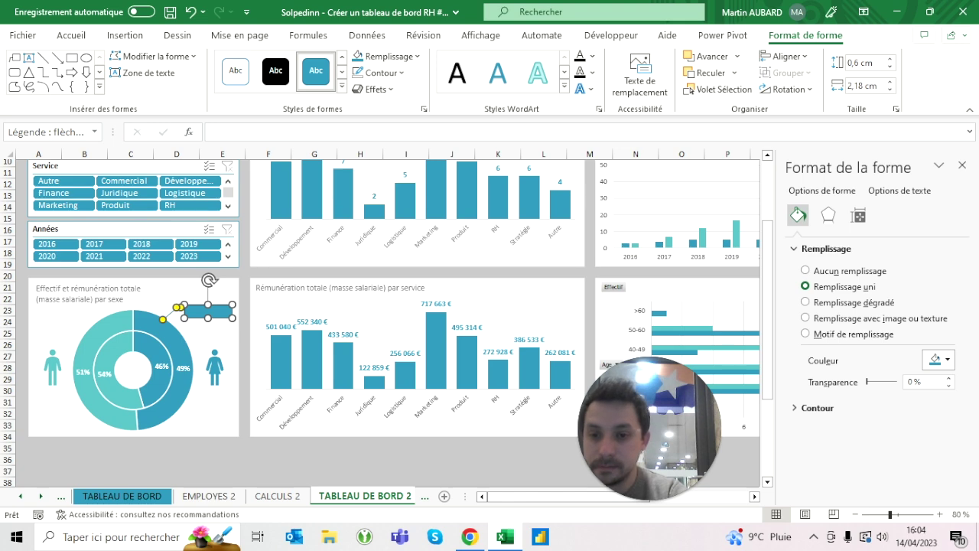
pyautogui.write('Rému')
# Remove the callout's background fill and colour its text teal.
pyautogui.click(191, 12)
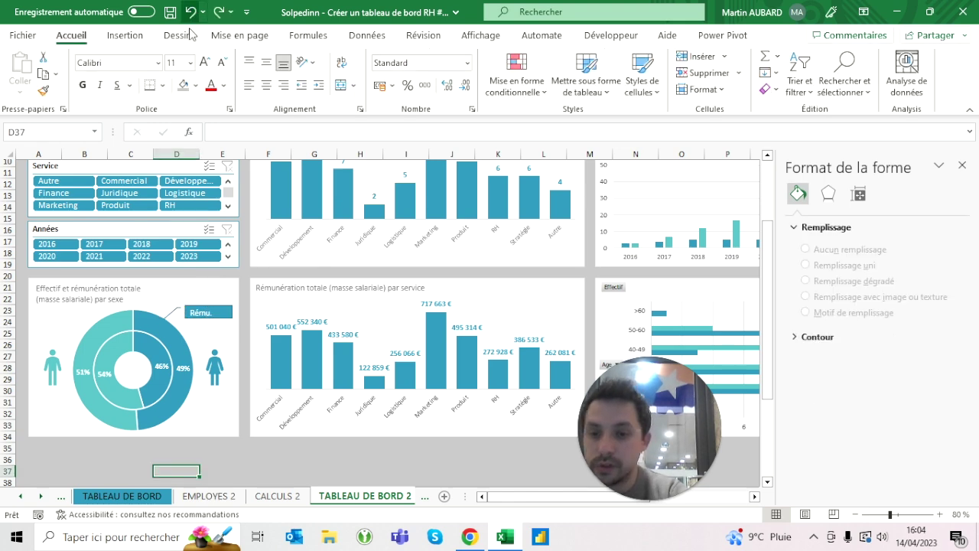
pyautogui.click(196, 86)
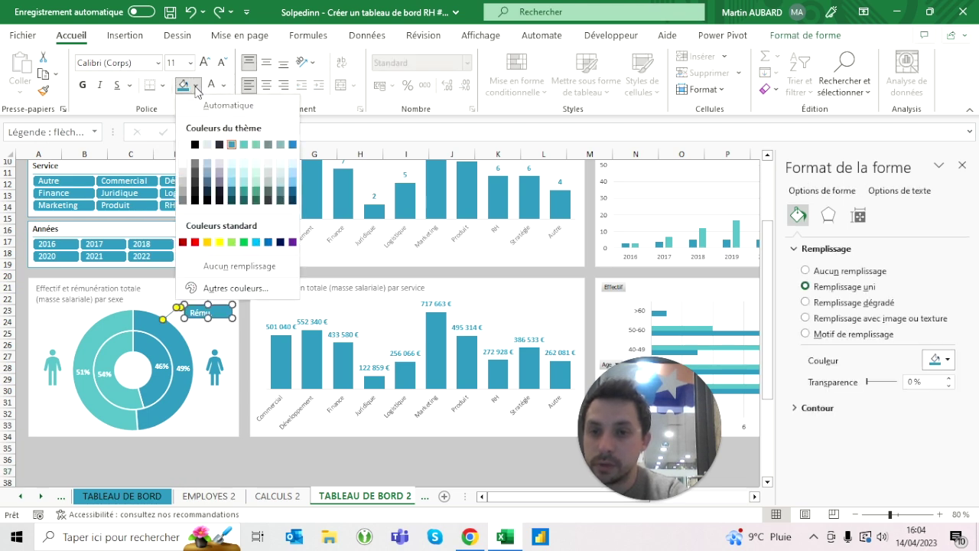
pyautogui.click(228, 266)
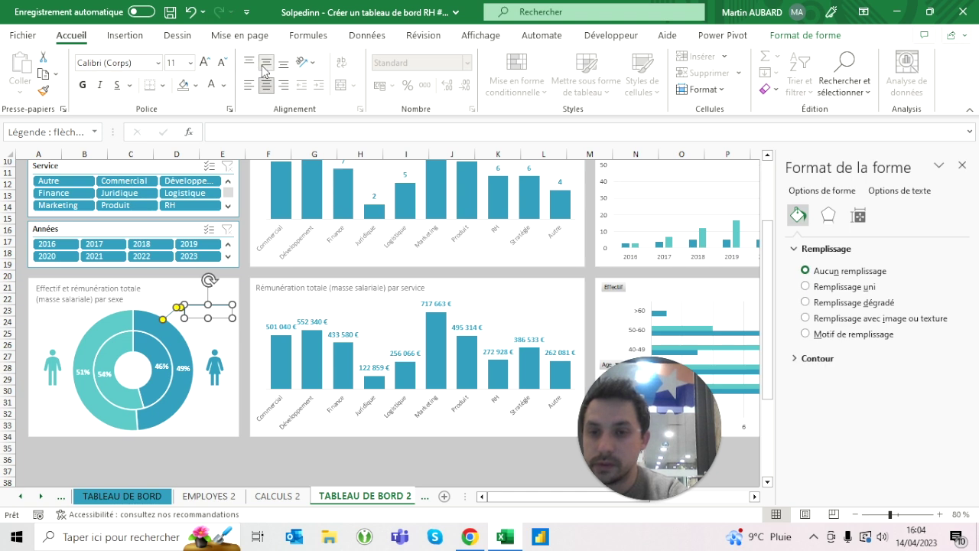
pyautogui.click(223, 85)
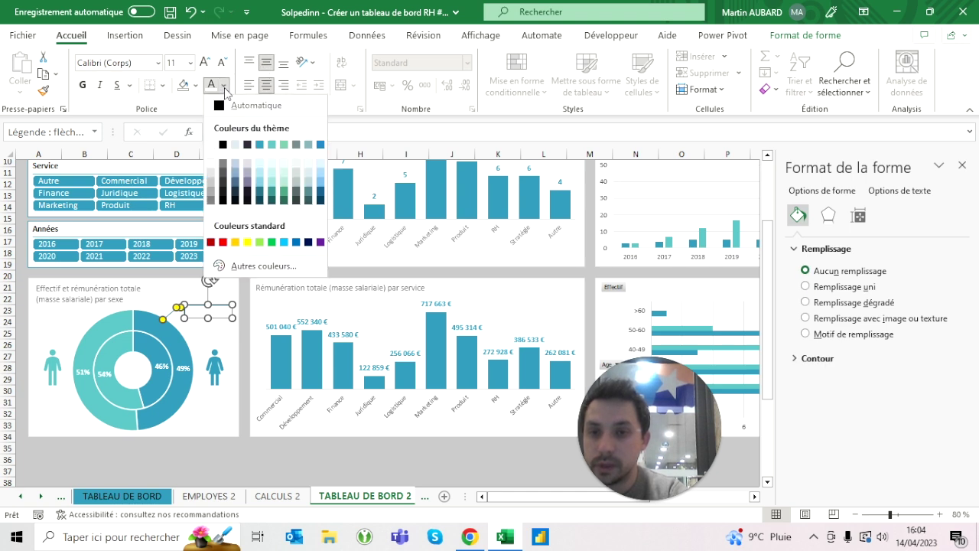
pyautogui.click(256, 142)
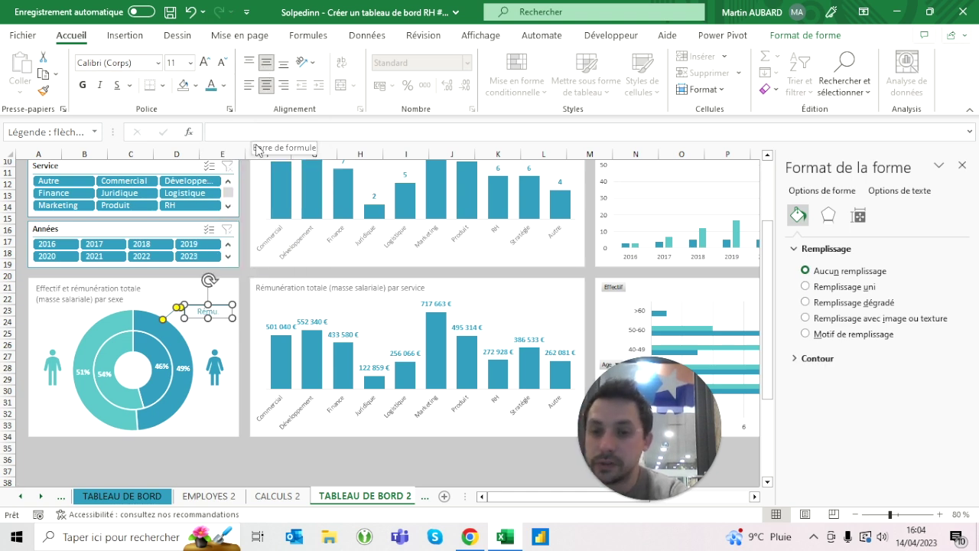
# Give the callout a teal outline and make its text bold.
pyautogui.click(805, 35)
pyautogui.click(378, 72)
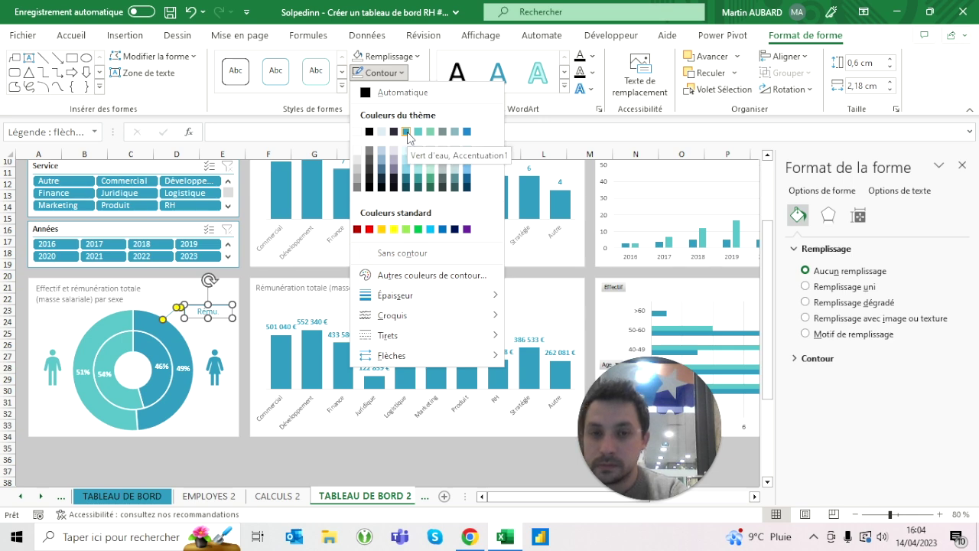
pyautogui.click(406, 132)
pyautogui.click(176, 470)
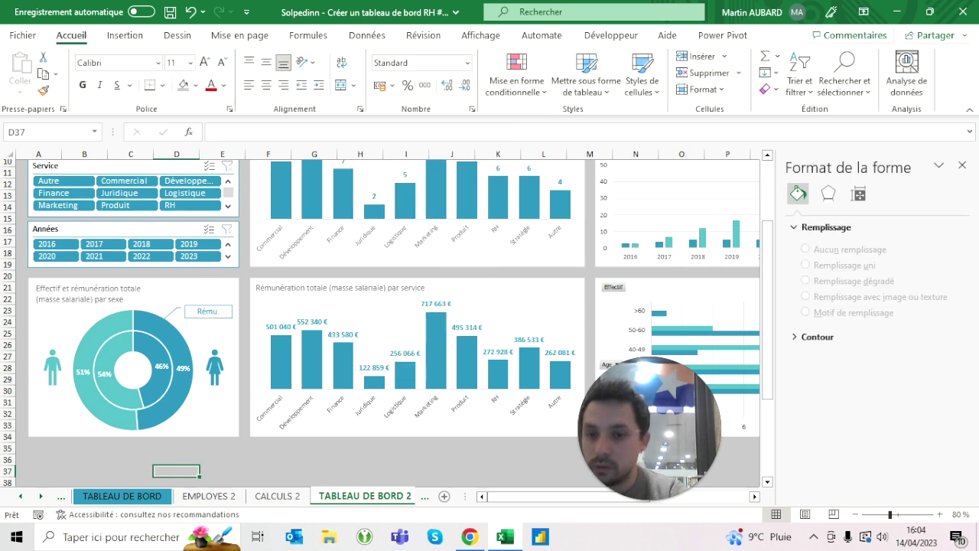
pyautogui.click(222, 295)
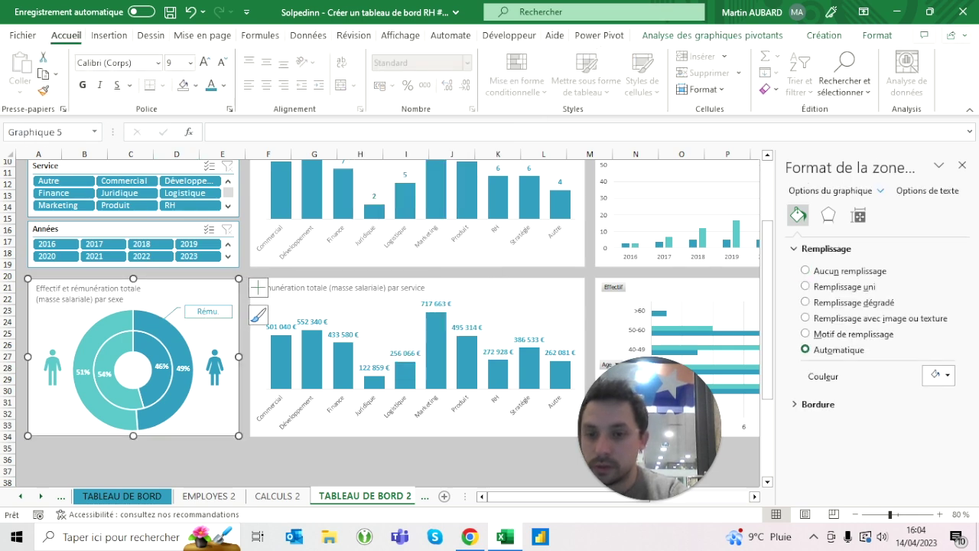
pyautogui.click(206, 312)
pyautogui.click(83, 85)
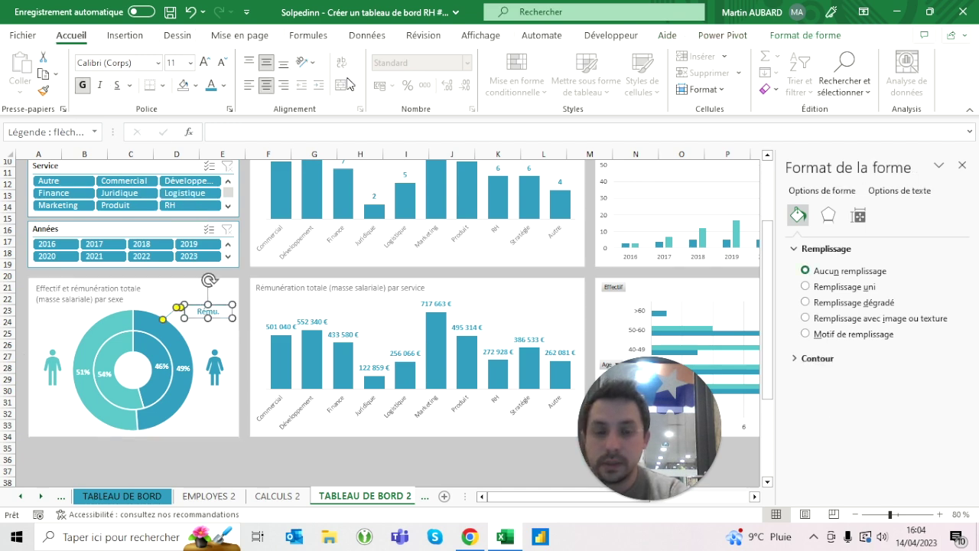
# Recheck the callout's outline colour, leaving it unchanged, and reselect the callout.
pyautogui.click(805, 35)
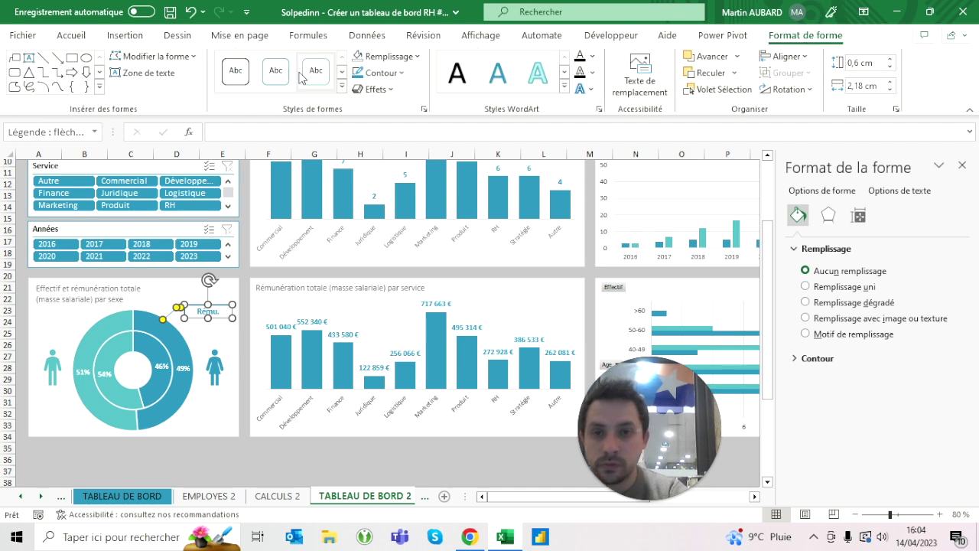
pyautogui.click(386, 73)
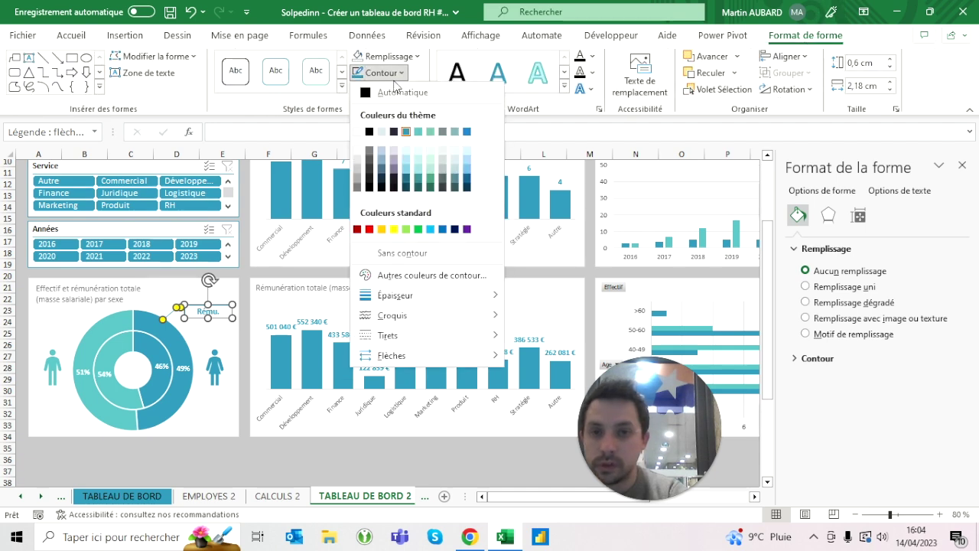
pyautogui.click(369, 156)
pyautogui.click(222, 471)
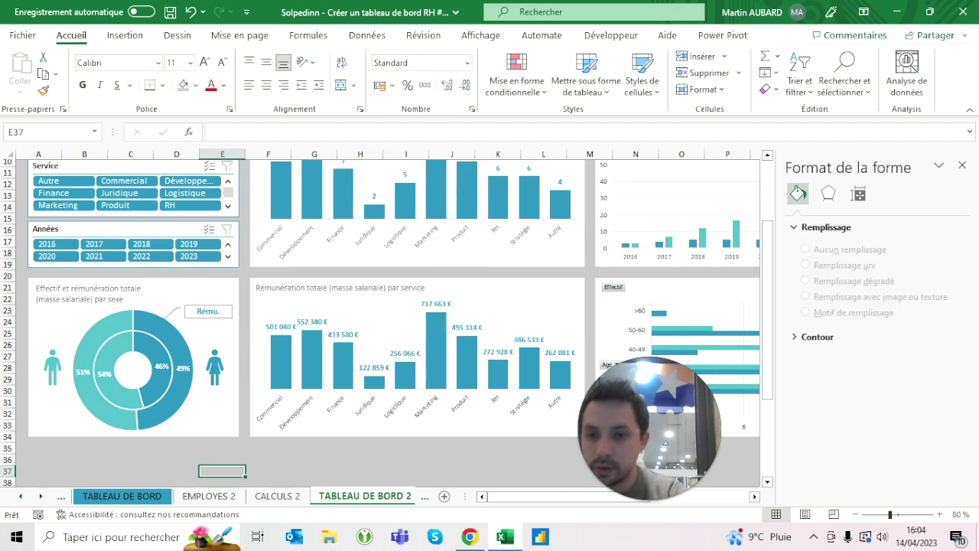
pyautogui.click(208, 311)
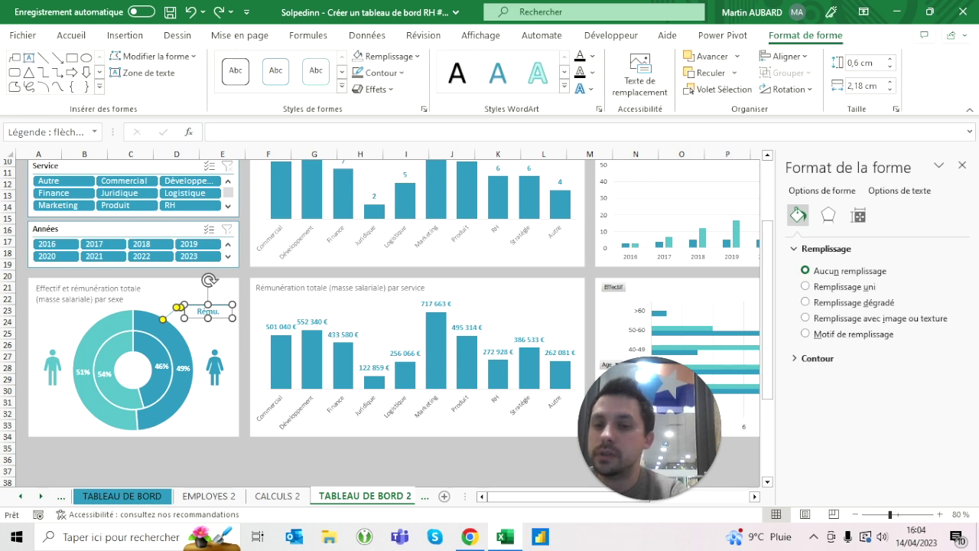
# Duplicate the Rému. callout and place it at the donut's lower left, tail pointing inward.
pyautogui.hotkey('ctrl', 'd')
pyautogui.moveTo(217, 320); pyautogui.dragTo(136, 373)
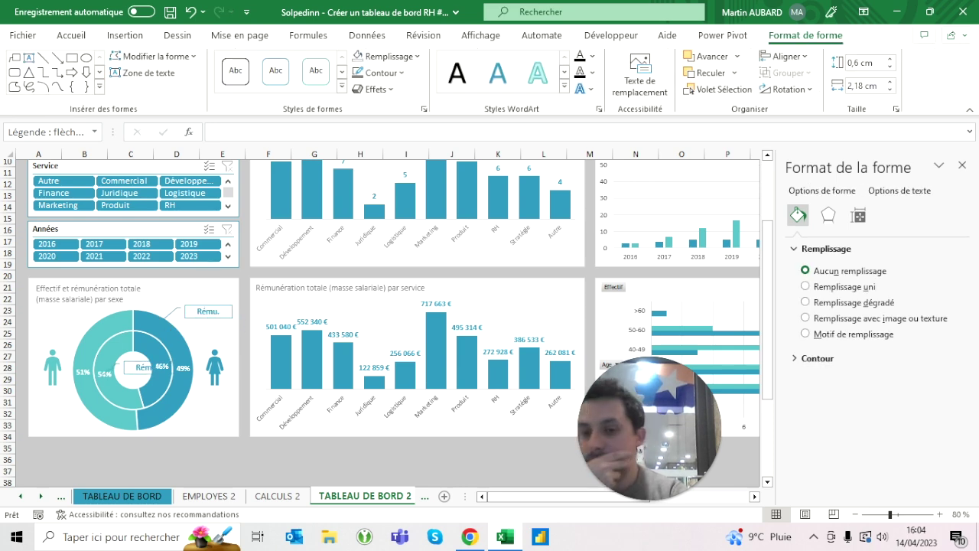
pyautogui.moveTo(119, 374); pyautogui.dragTo(136, 374)
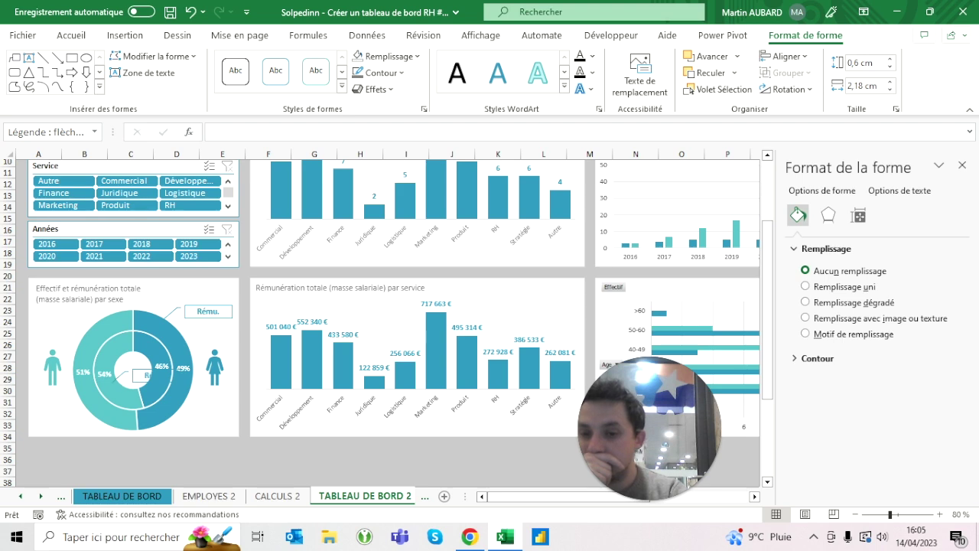
pyautogui.moveTo(140, 375); pyautogui.dragTo(76, 412)
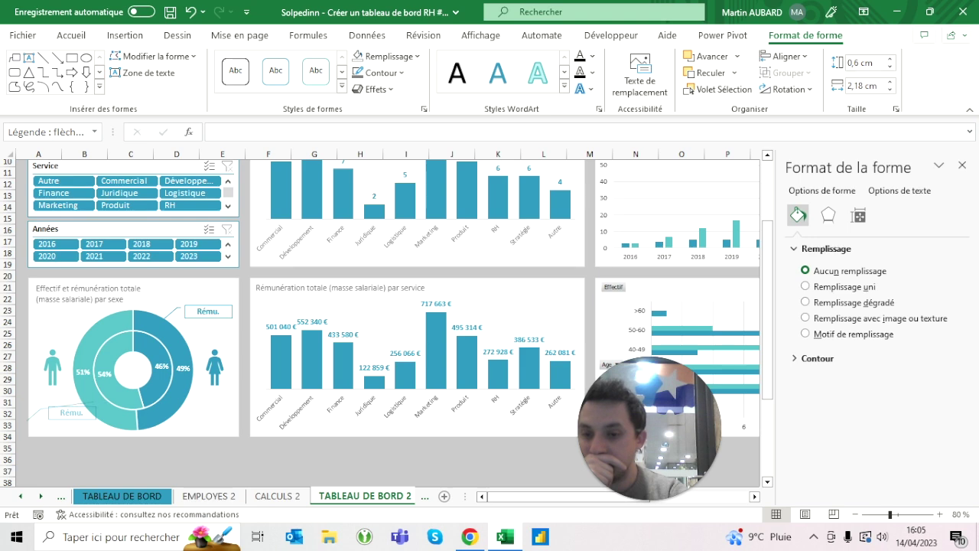
pyautogui.click(71, 412)
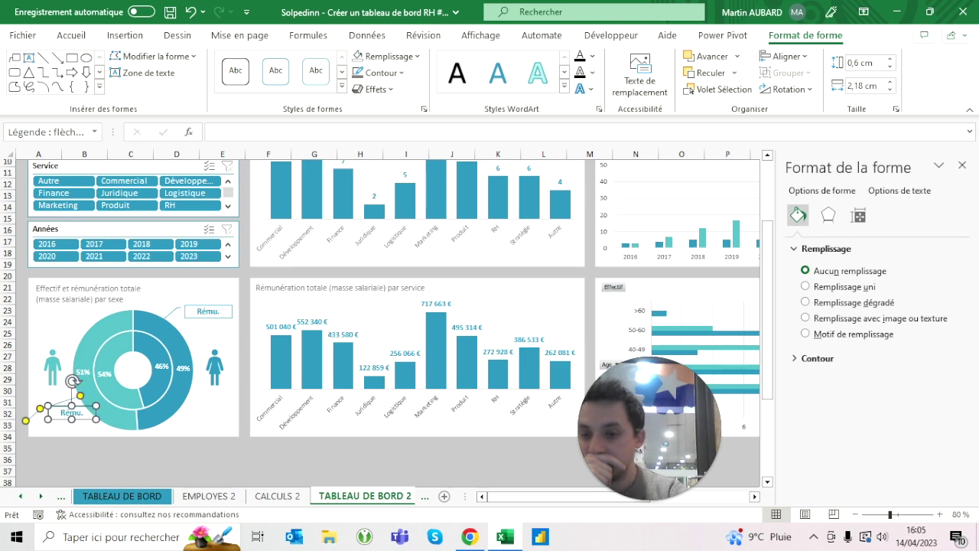
pyautogui.moveTo(26, 420); pyautogui.dragTo(50, 389)
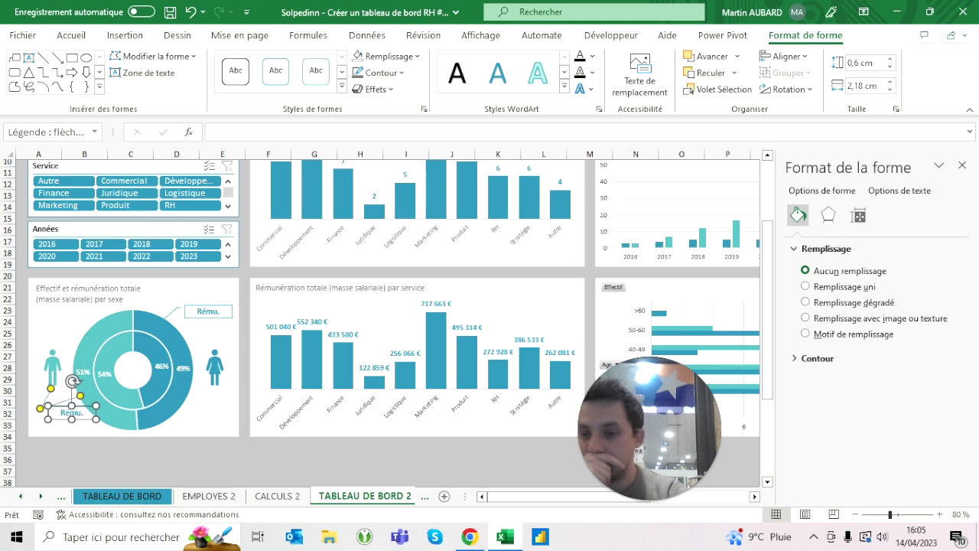
pyautogui.press('Escape')
# Relabel the copied callout 'Effectif' and nudge it into place.
pyautogui.click(71, 412)
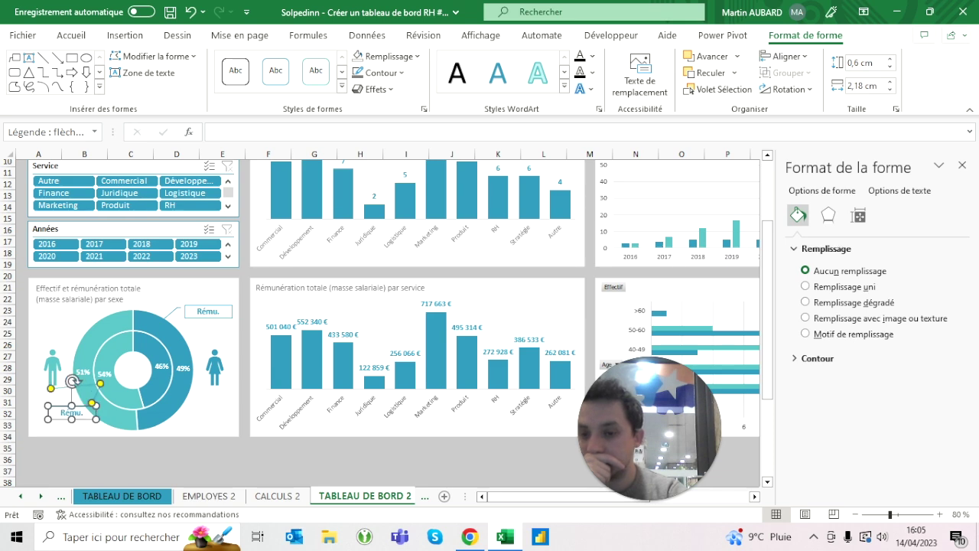
pyautogui.moveTo(71, 412)
pyautogui.mouseDown()
pyautogui.moveTo(63, 418)
pyautogui.moveTo(114, 390)
pyautogui.mouseUp()
pyautogui.write('Effectif')
pyautogui.click(85, 459)
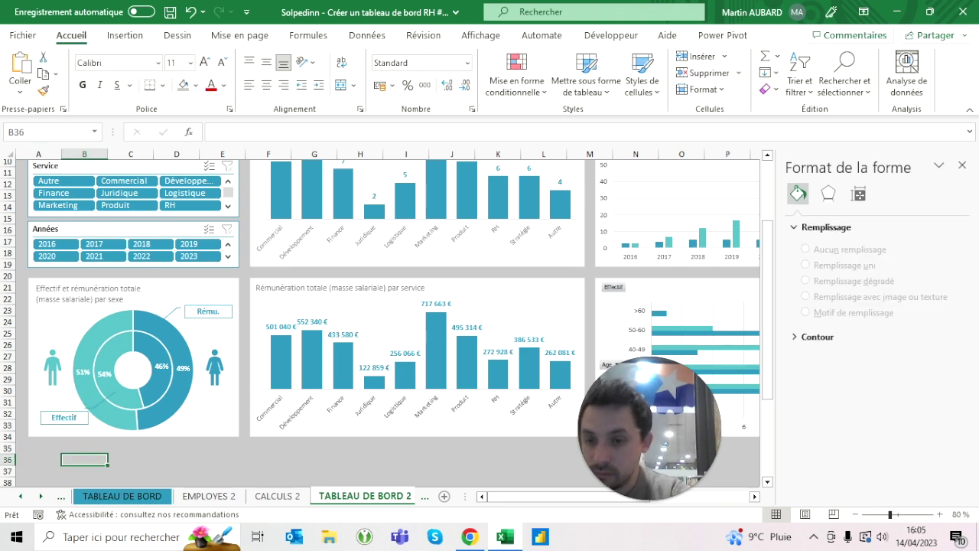
pyautogui.click(64, 417)
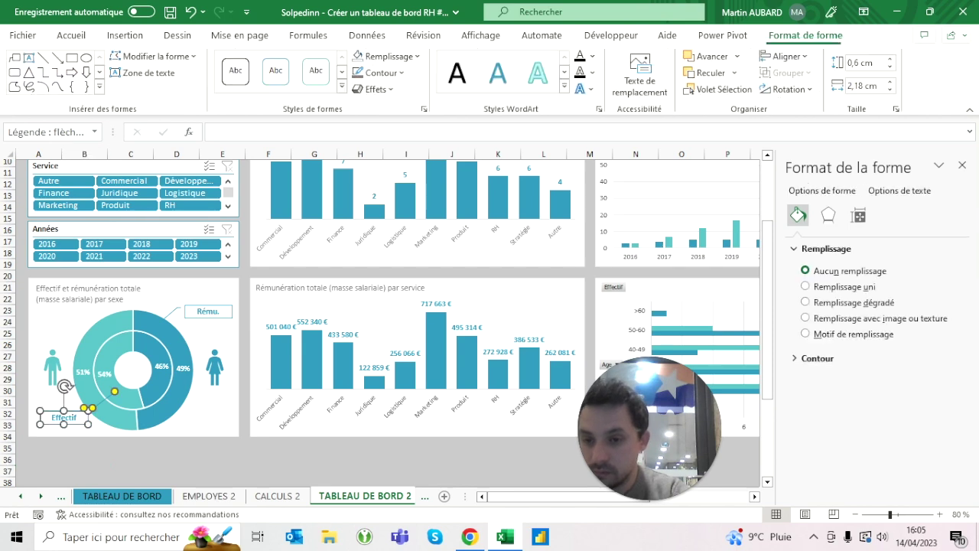
pyautogui.moveTo(64, 420); pyautogui.dragTo(64, 421)
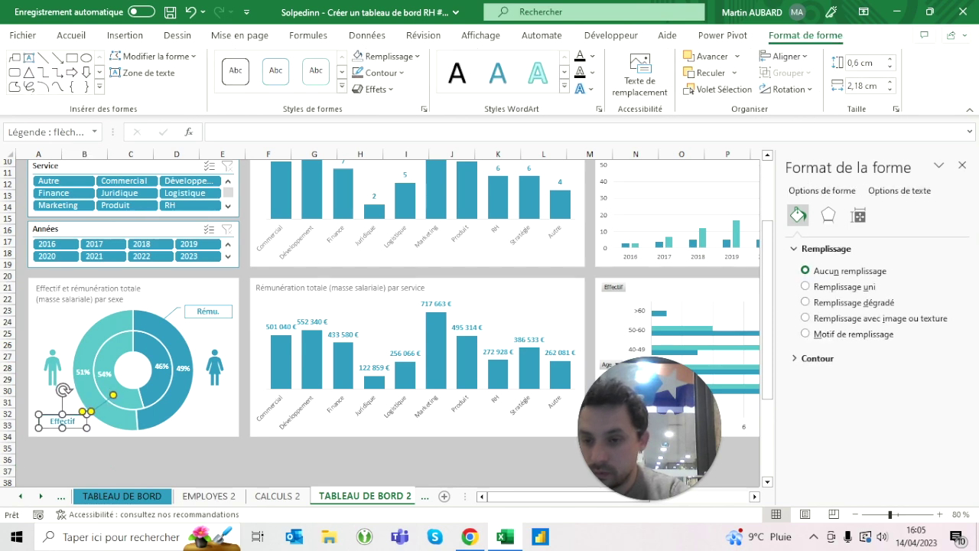
pyautogui.press('Escape')
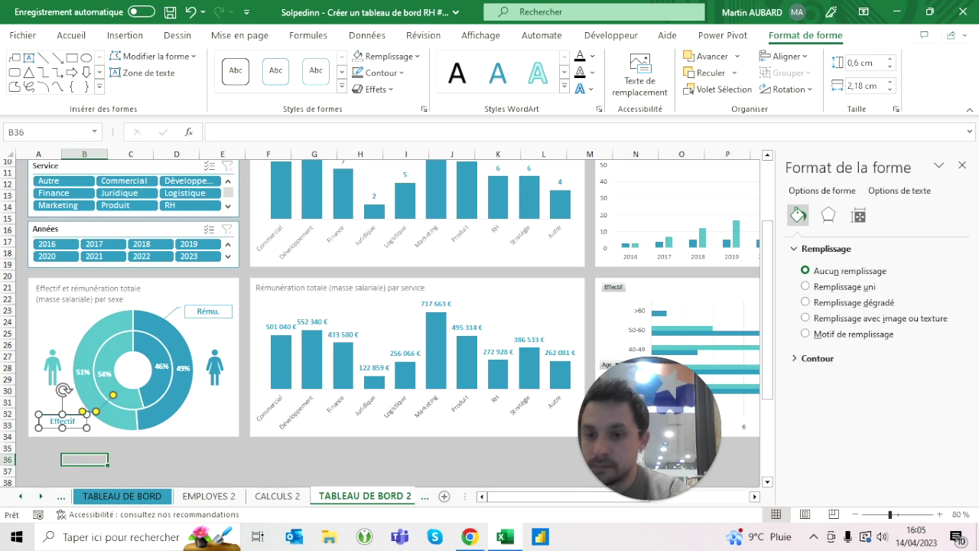
# Review the Effectif callout's leader line against the inner ring.
pyautogui.click(84, 459)
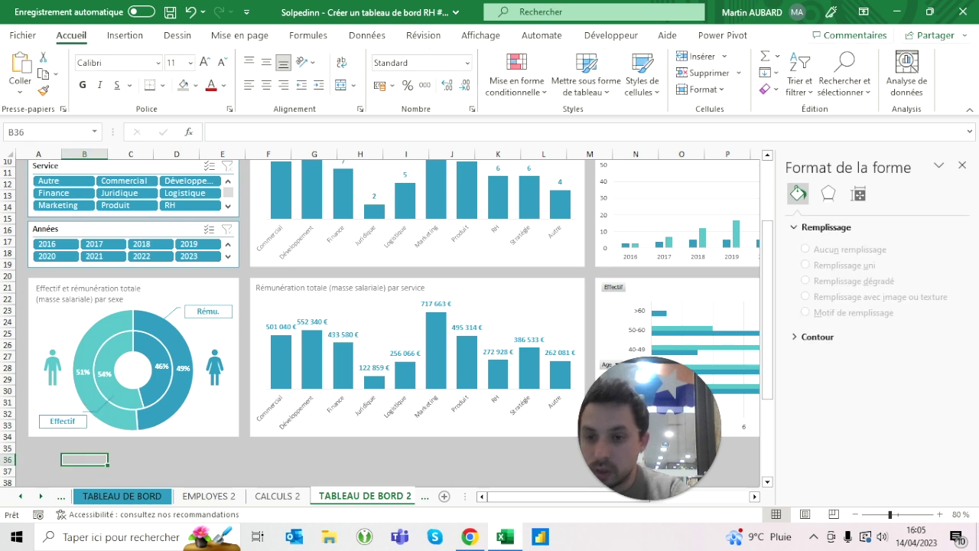
pyautogui.click(62, 421)
pyautogui.click(63, 421)
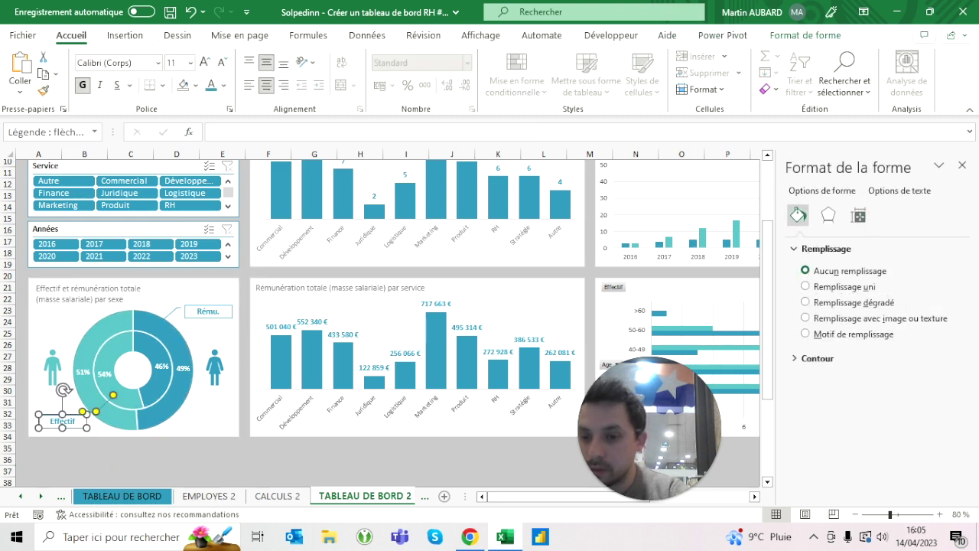
pyautogui.press('Escape')
pyautogui.click(63, 420)
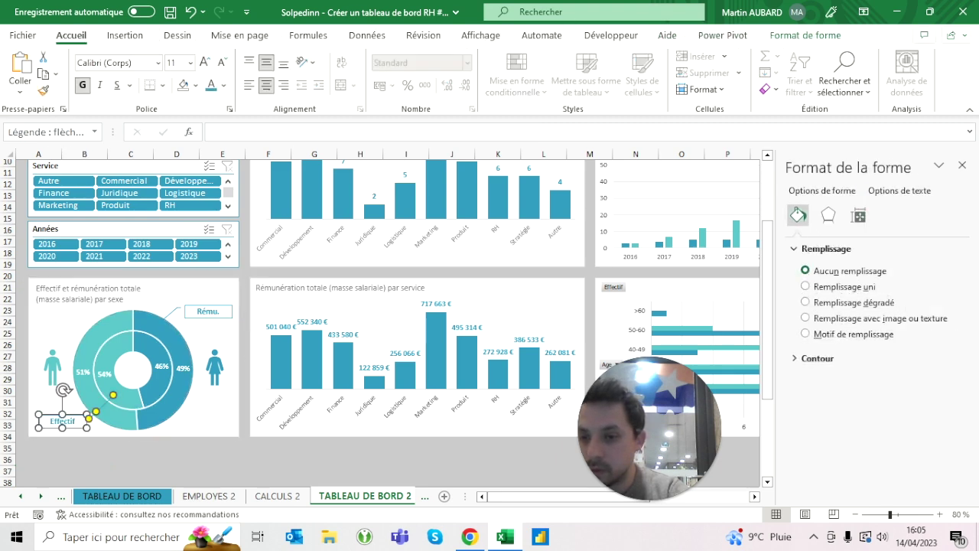
pyautogui.press('Escape')
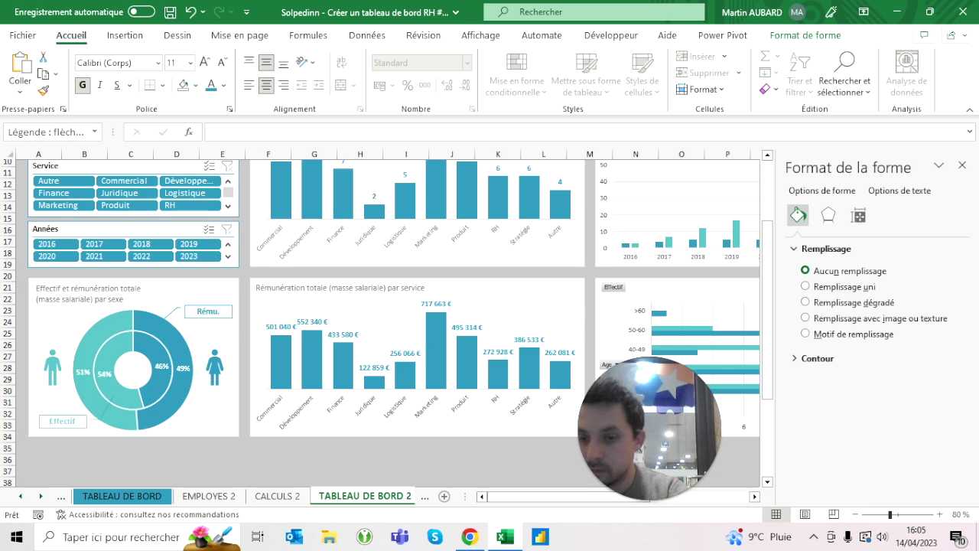
pyautogui.click(85, 447)
# Restore cell B36's grey fill by copying it from C36.
pyautogui.click(130, 459)
pyautogui.hotkey('ctrl', 'c')
pyautogui.click(84, 459)
pyautogui.hotkey('ctrl', 'v')
pyautogui.click(130, 459)
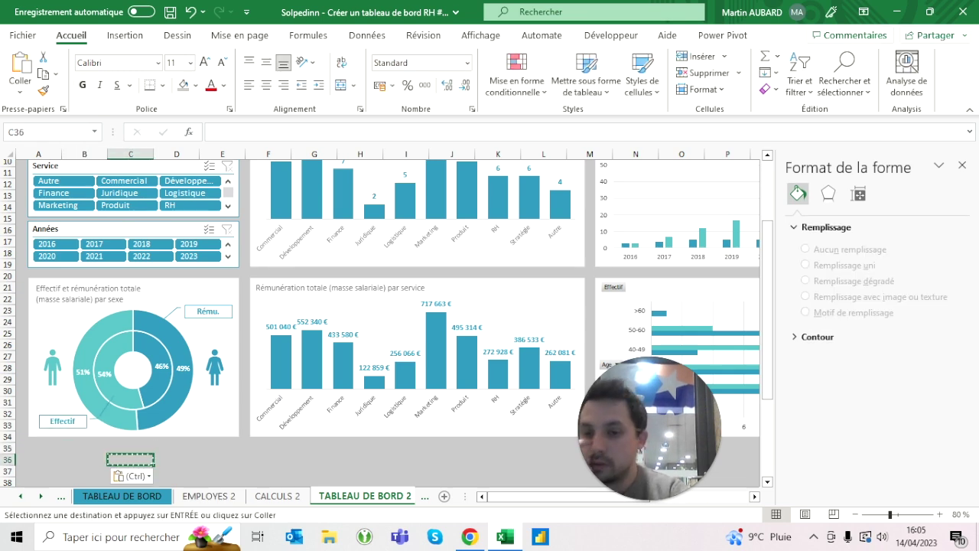
pyautogui.click(84, 459)
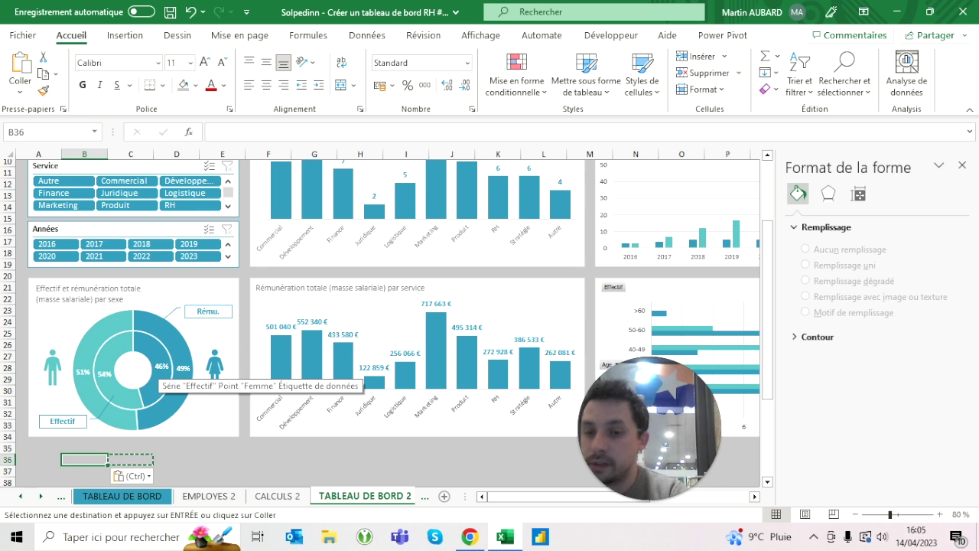
pyautogui.press('Escape')
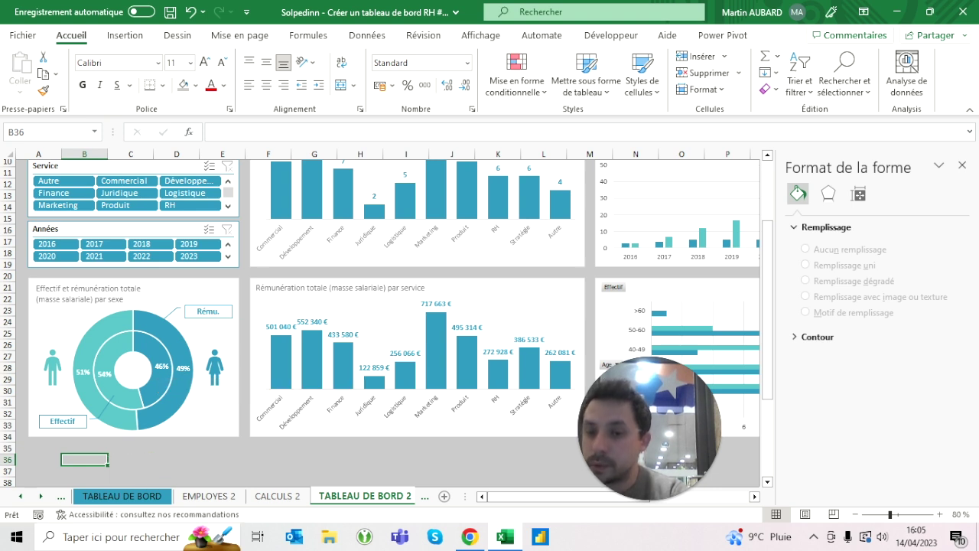
pyautogui.moveTo(165, 397)
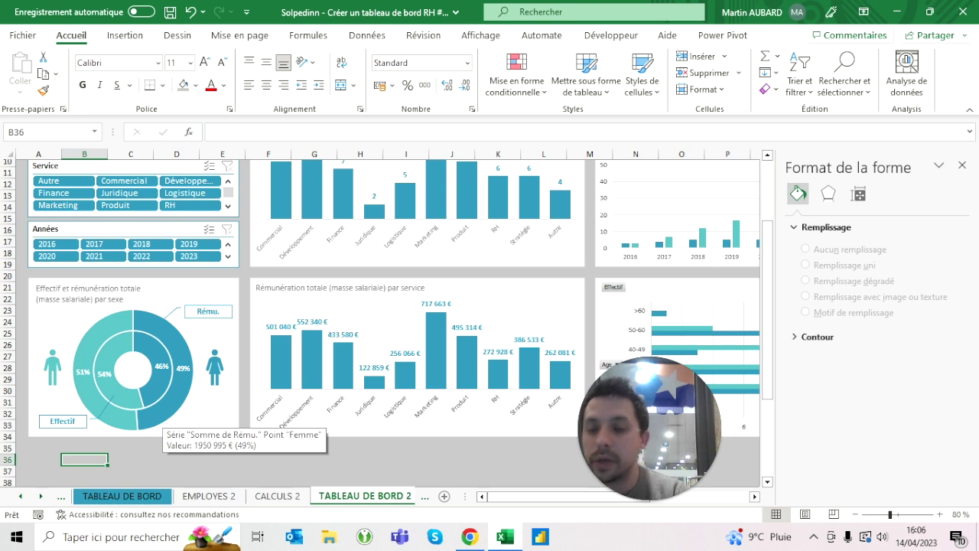
# On TABLEAU DE BORD, filter the Sexe slicer to Femme, then Homme, then clear it.
pyautogui.click(123, 496)
pyautogui.scroll(4, 514, 325)
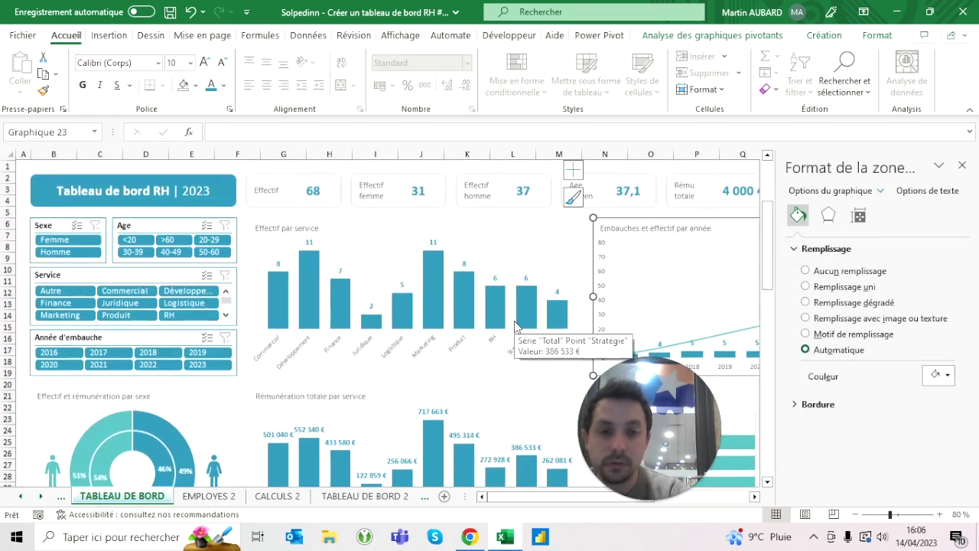
pyautogui.click(962, 165)
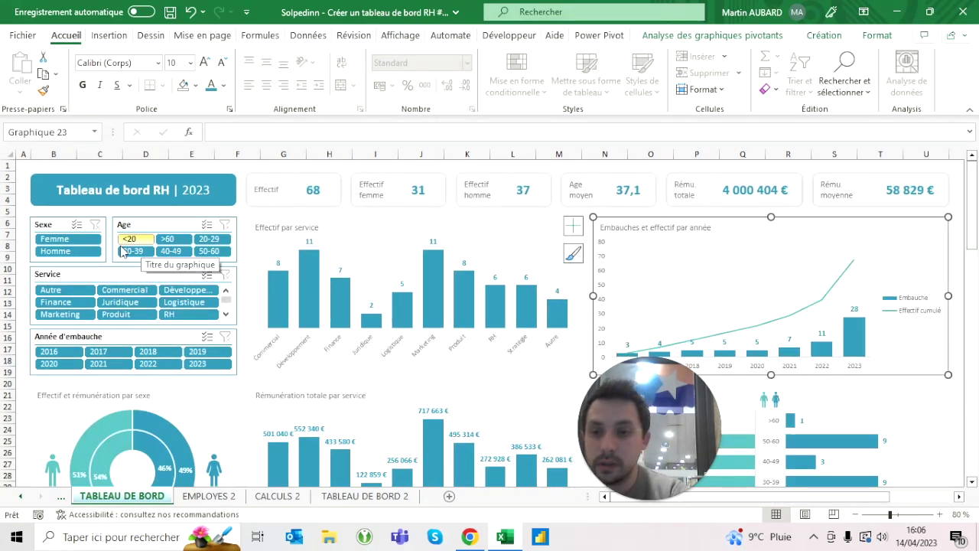
pyautogui.click(67, 239)
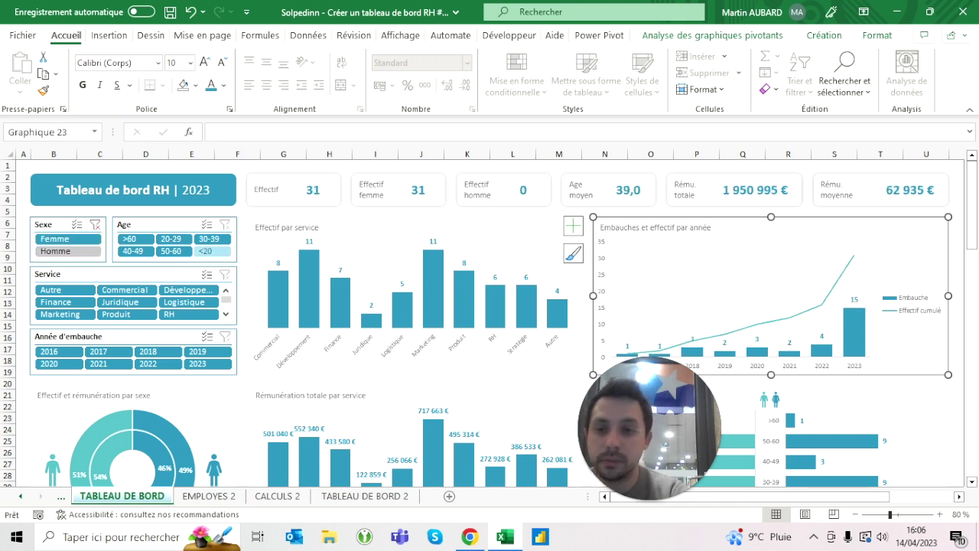
pyautogui.click(67, 251)
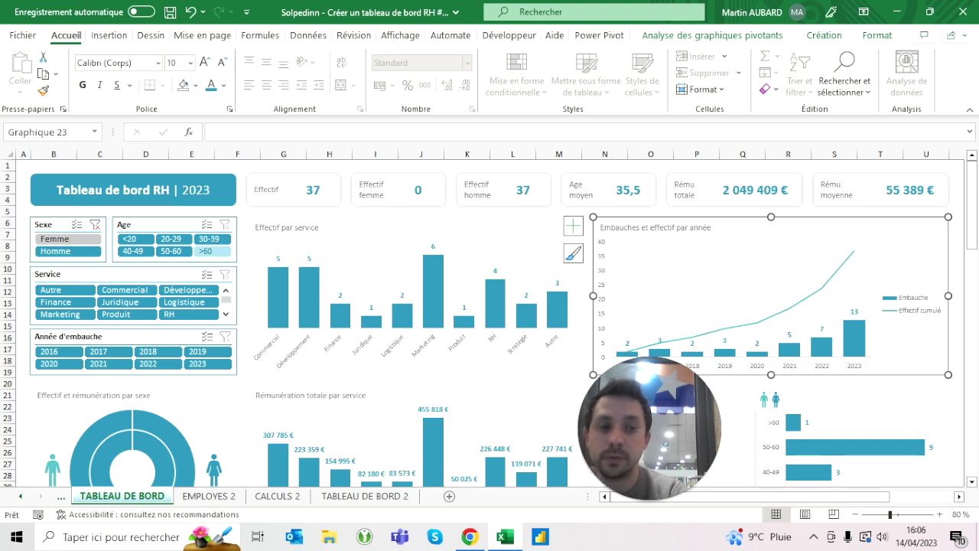
pyautogui.click(95, 224)
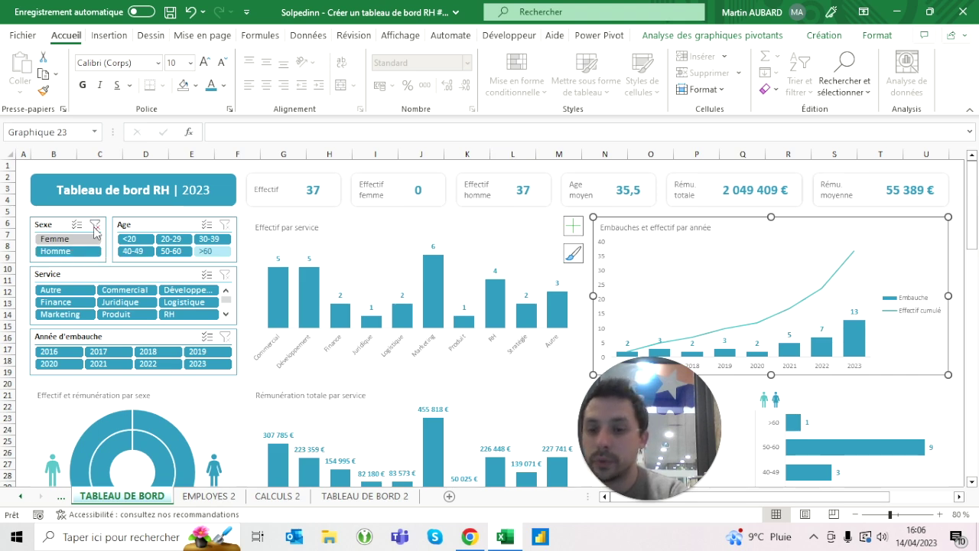
# Back on TABLEAU DE BORD 2, nudge the Rému. callout slightly left.
pyautogui.click(382, 498)
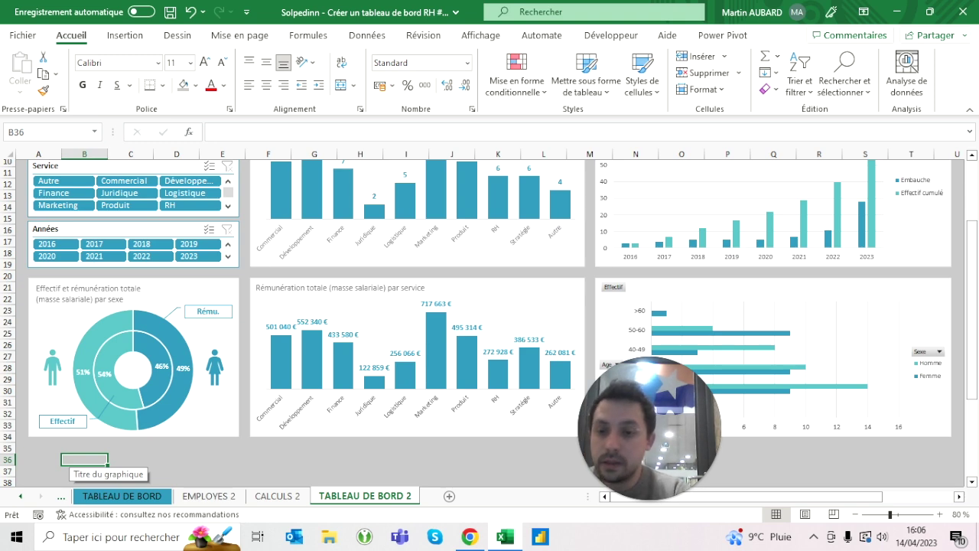
pyautogui.moveTo(206, 310); pyautogui.dragTo(203, 311)
pyautogui.press('Escape')
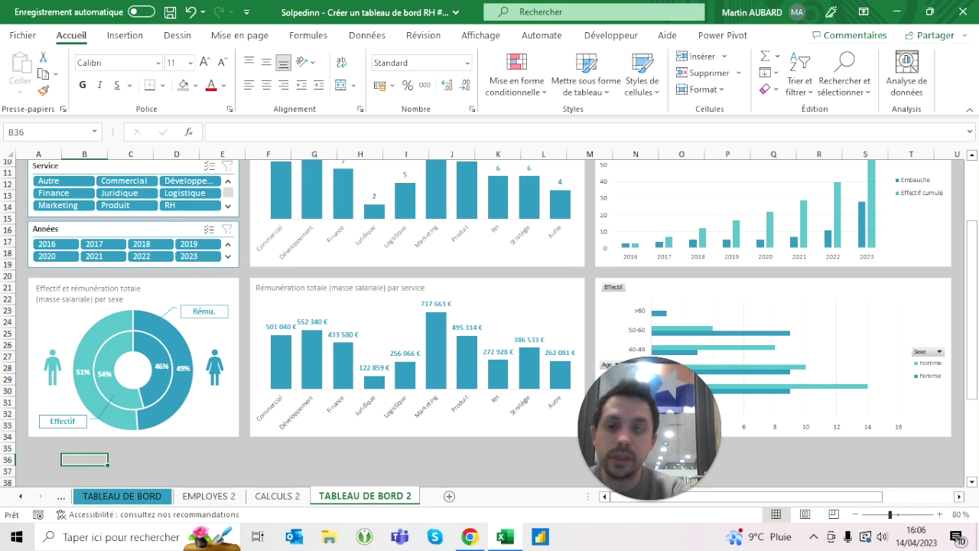
pyautogui.scroll(3, 528, 287)
pyautogui.hscroll(1, 526, 287)
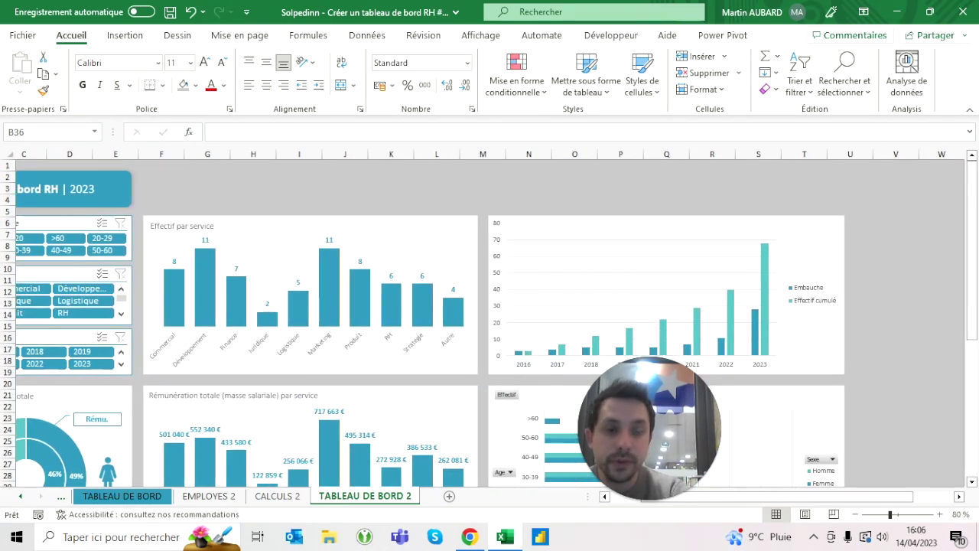
pyautogui.click(526, 286)
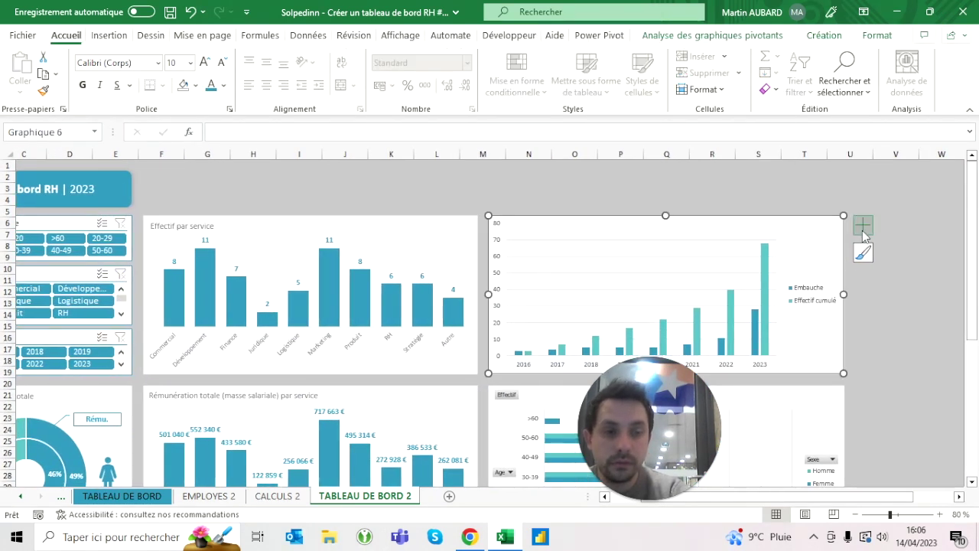
# Add a size-11 dark grey top-left title 'Nombre d'embauches et effectif cumulé par année'.
pyautogui.click(862, 225)
pyautogui.click(369, 276)
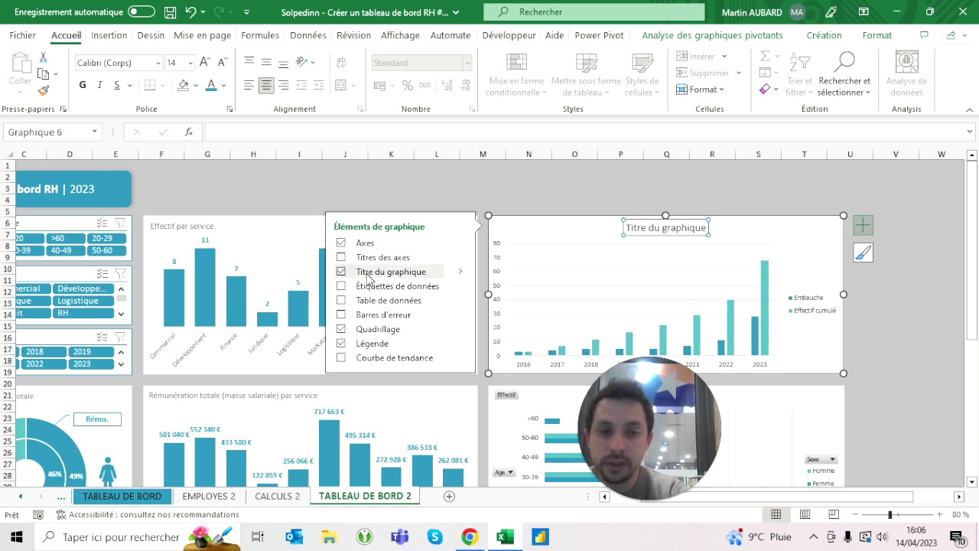
pyautogui.click(670, 228)
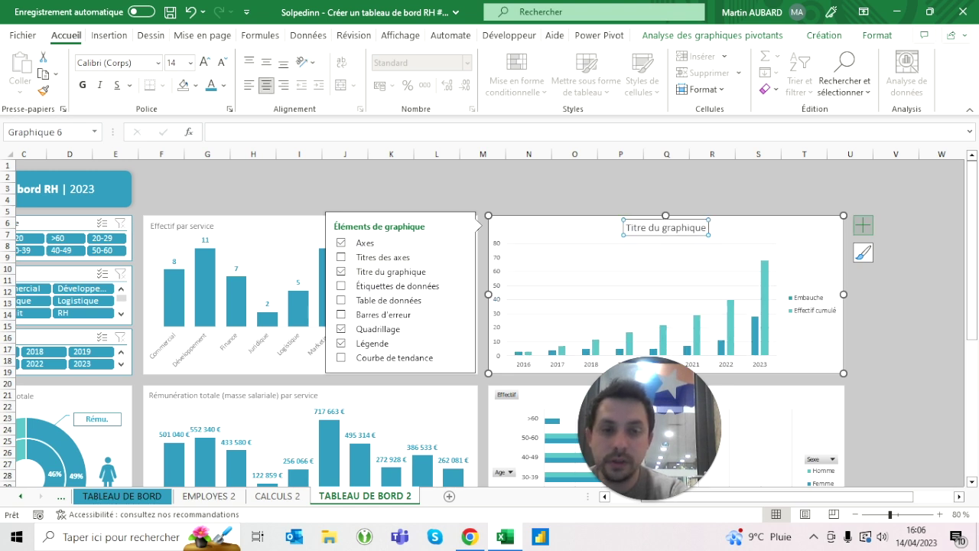
pyautogui.click(222, 62)
pyautogui.click(222, 62)
pyautogui.click(224, 85)
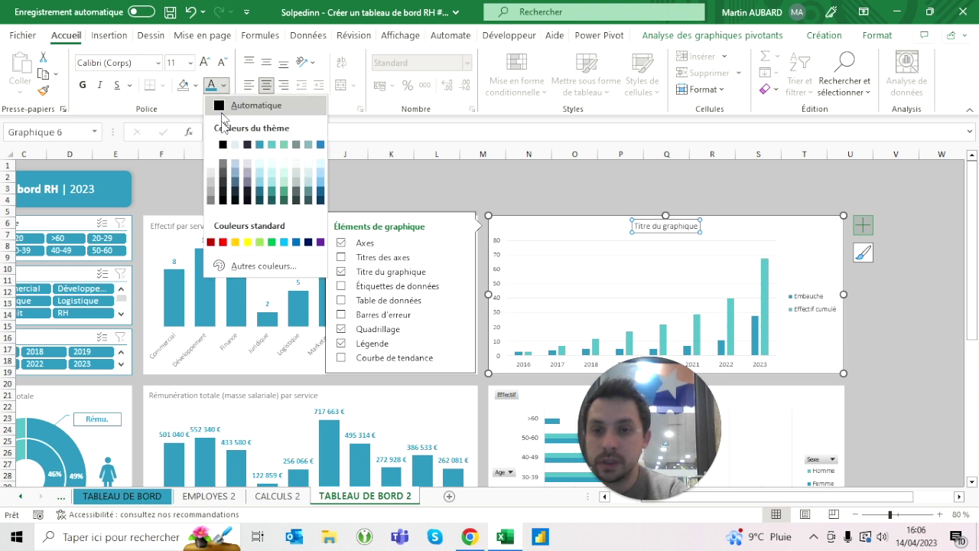
pyautogui.click(222, 169)
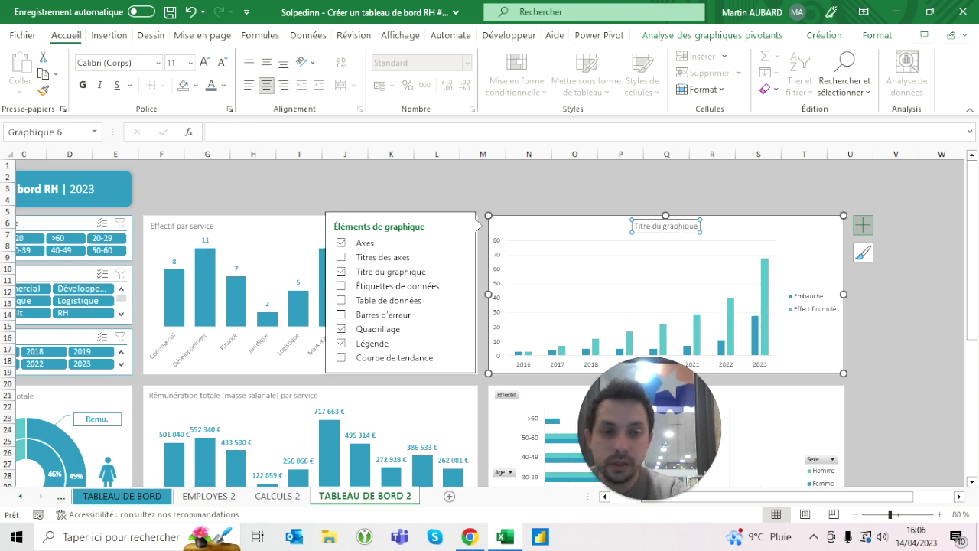
pyautogui.moveTo(665, 225); pyautogui.dragTo(527, 225)
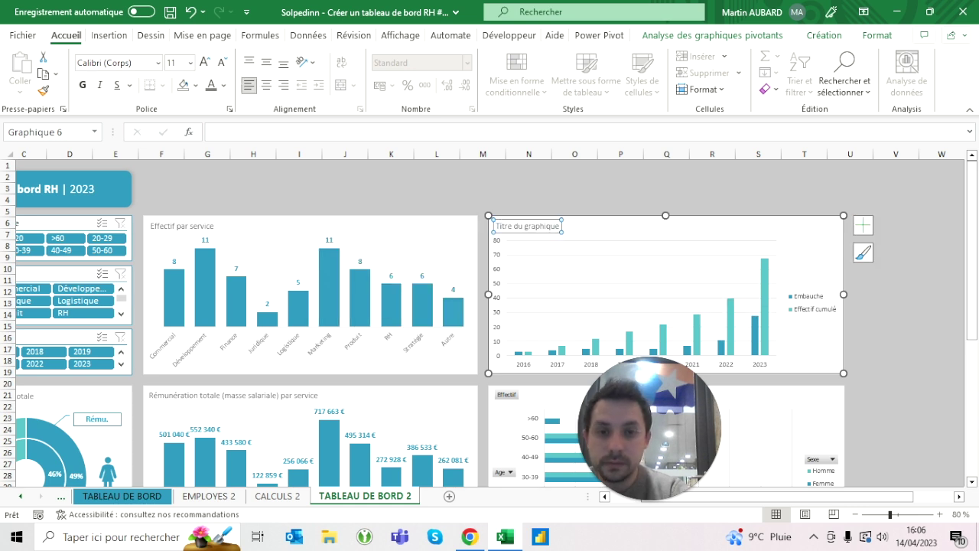
pyautogui.tripleClick(533, 229)
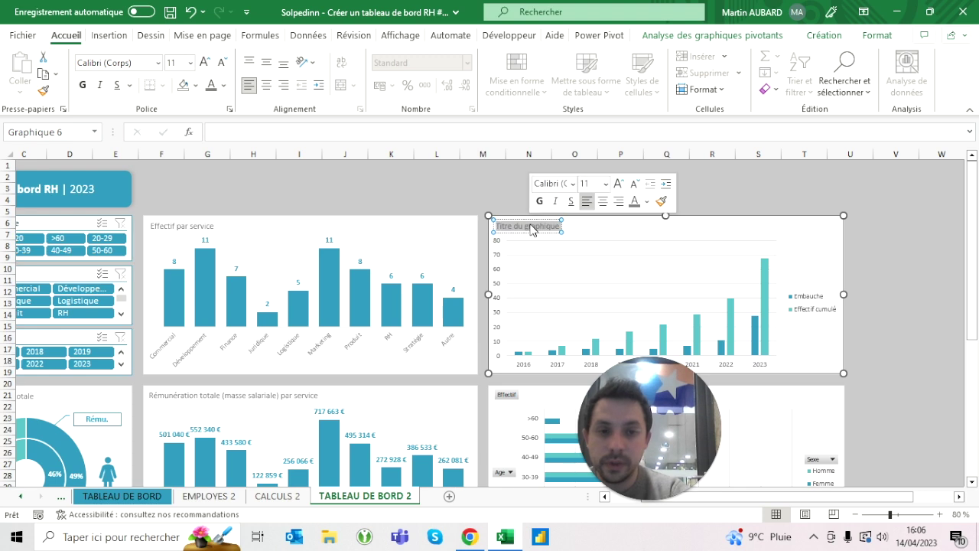
pyautogui.write("Nombre d'embauches et effectif c")
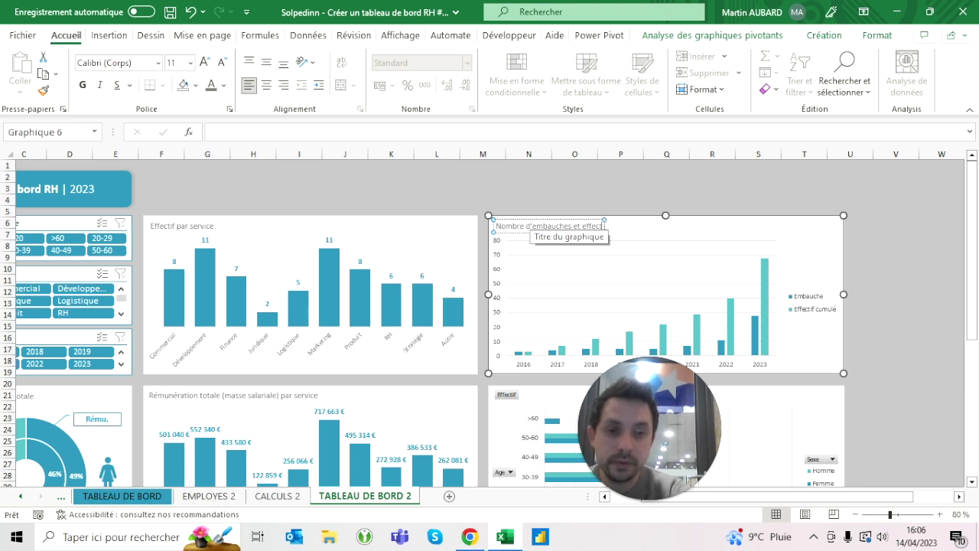
pyautogui.write('umulé')
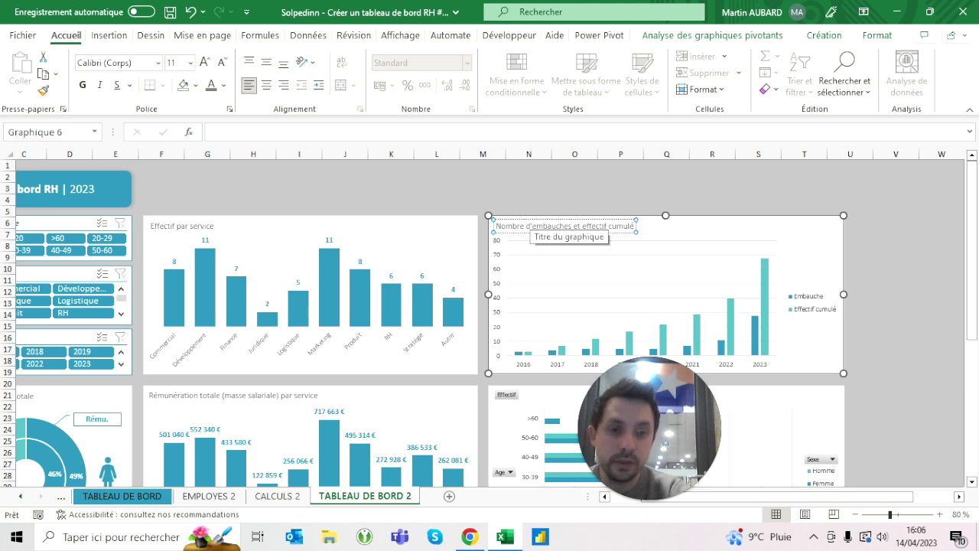
pyautogui.write(' par année')
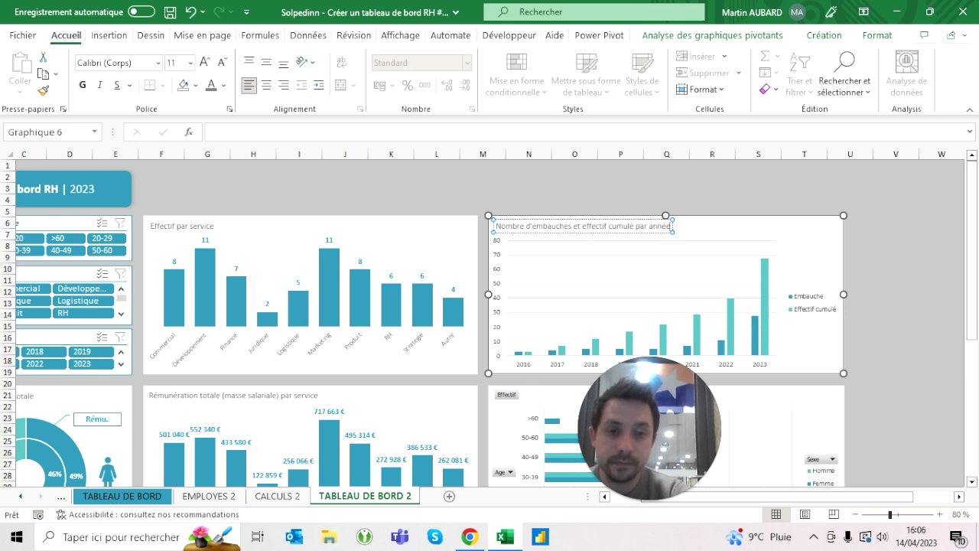
pyautogui.click(575, 188)
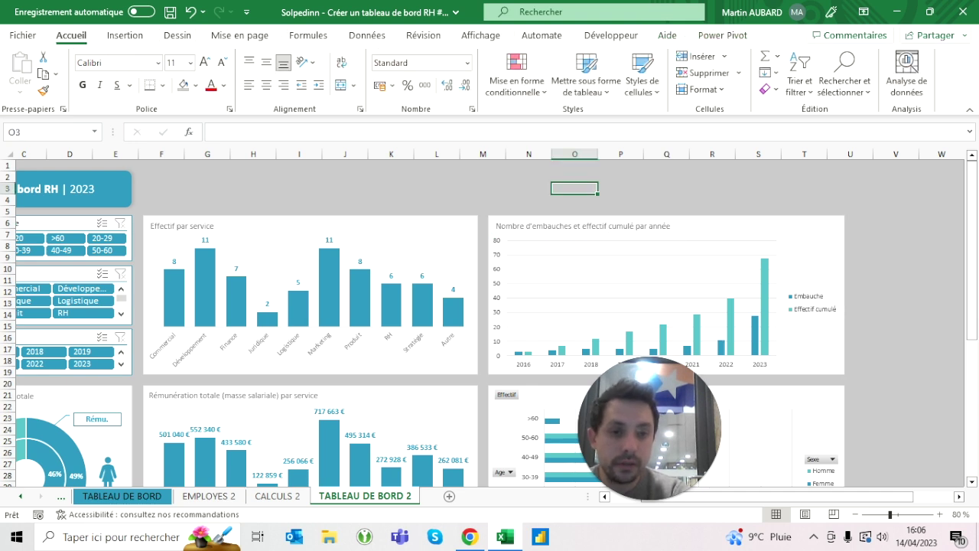
pyautogui.hscroll(2, 525, 287)
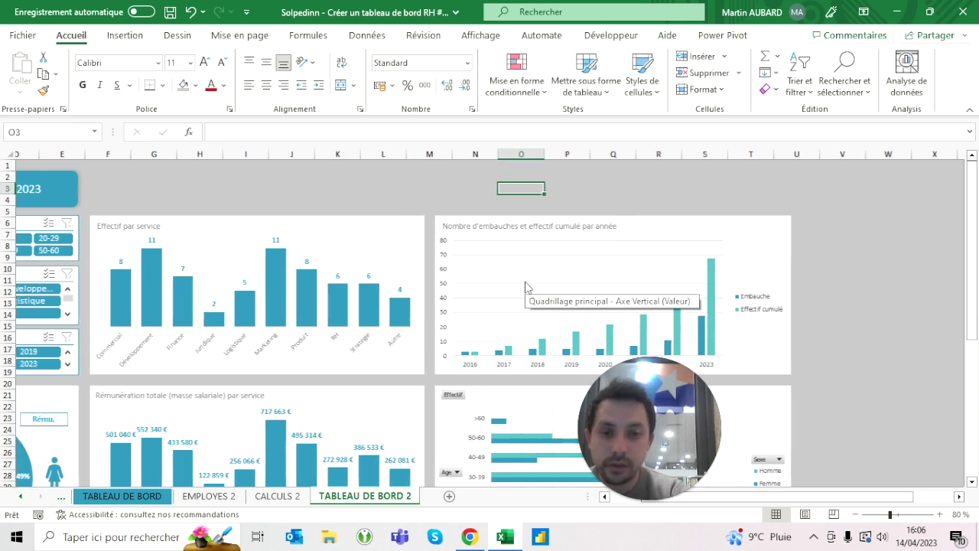
# Make the hires chart's gridlines white.
pyautogui.click(444, 293)
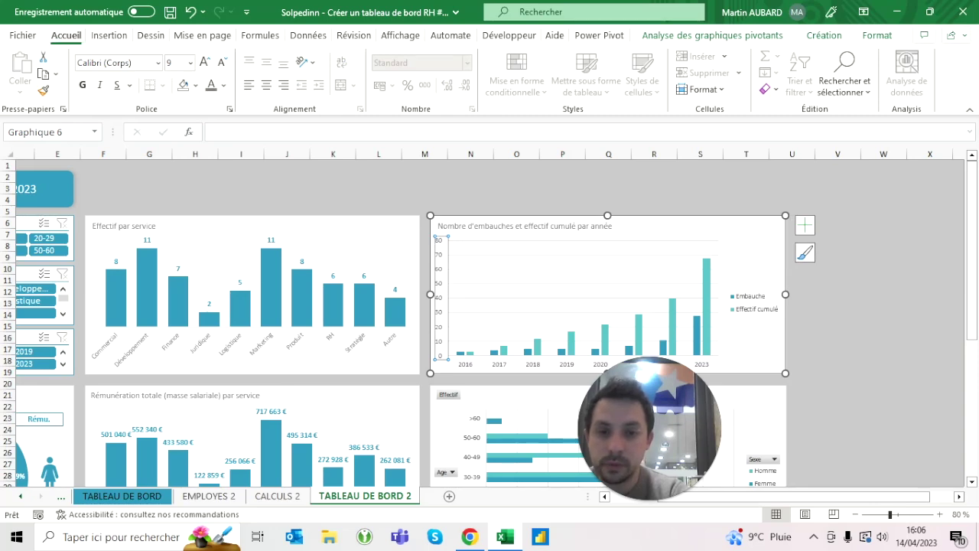
pyautogui.click(498, 367)
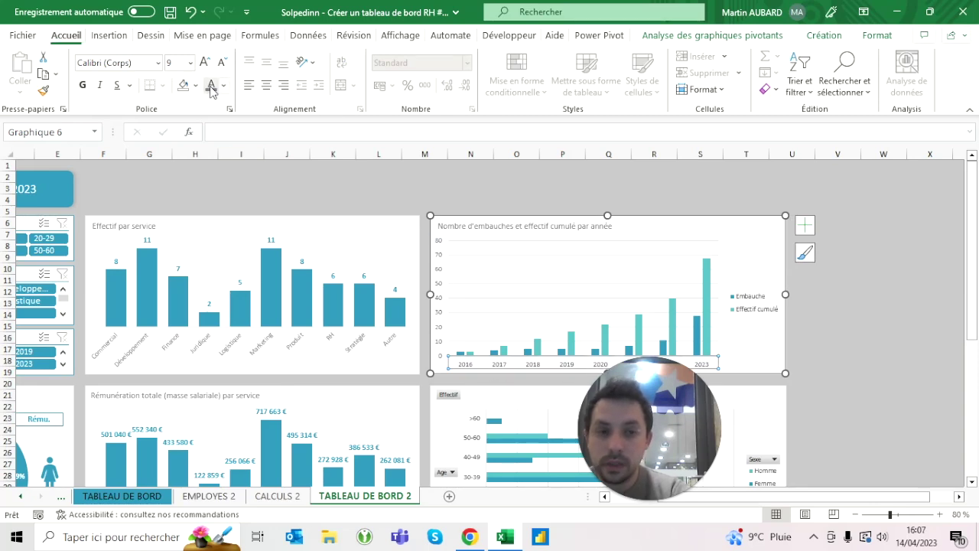
pyautogui.click(929, 269)
pyautogui.hscroll(3, 929, 268)
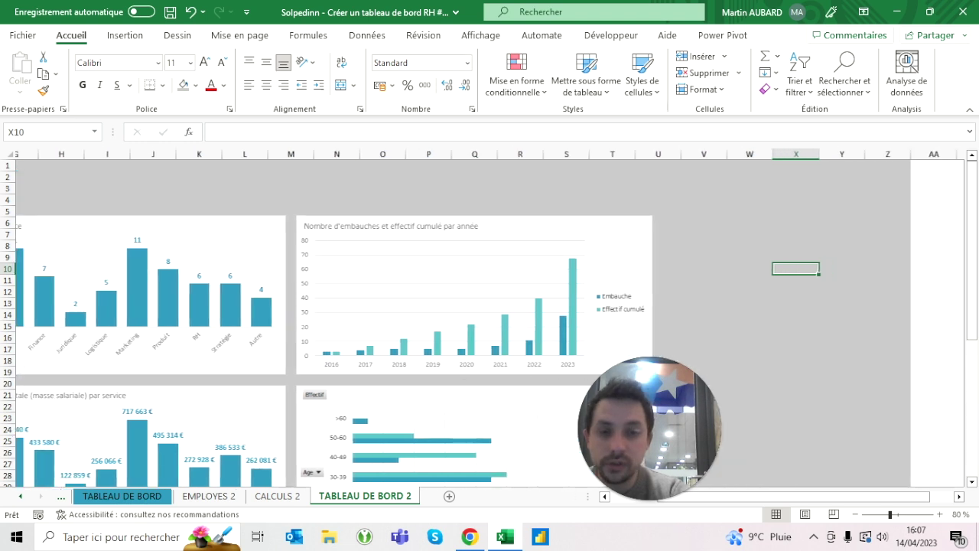
pyautogui.click(476, 260)
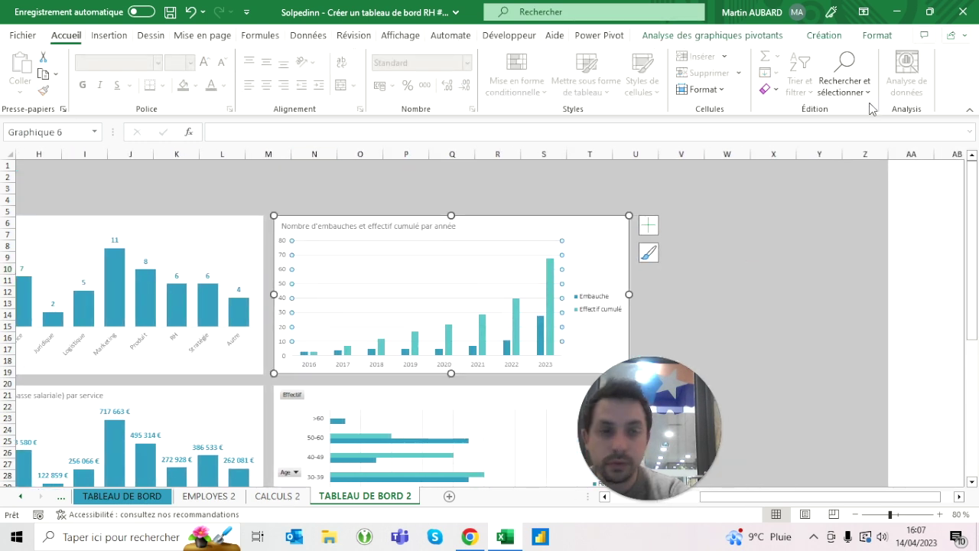
pyautogui.click(877, 35)
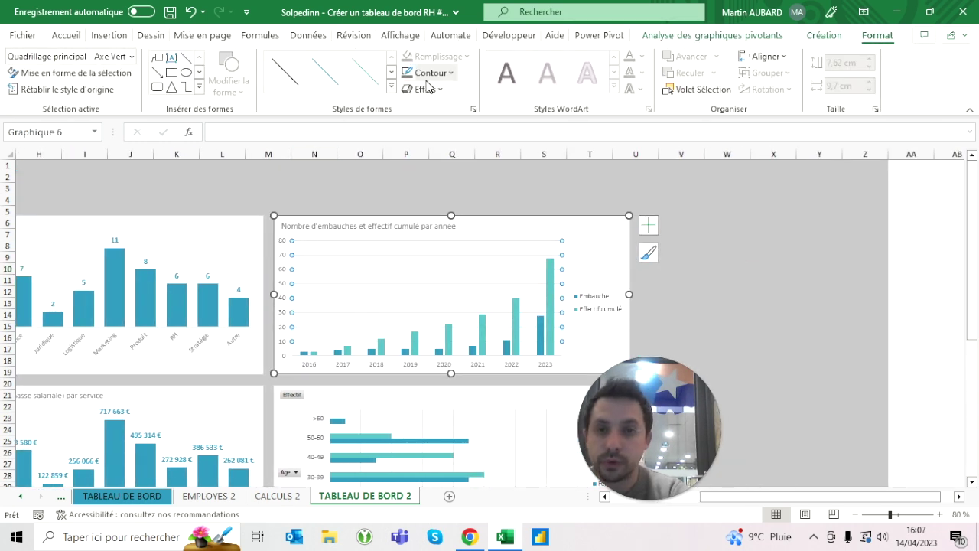
pyautogui.click(432, 73)
pyautogui.click(406, 154)
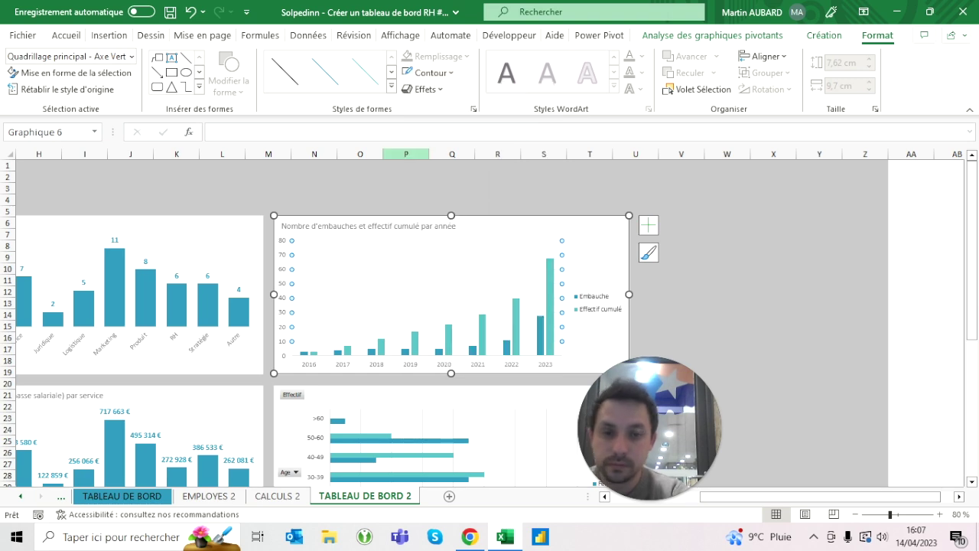
pyautogui.click(429, 73)
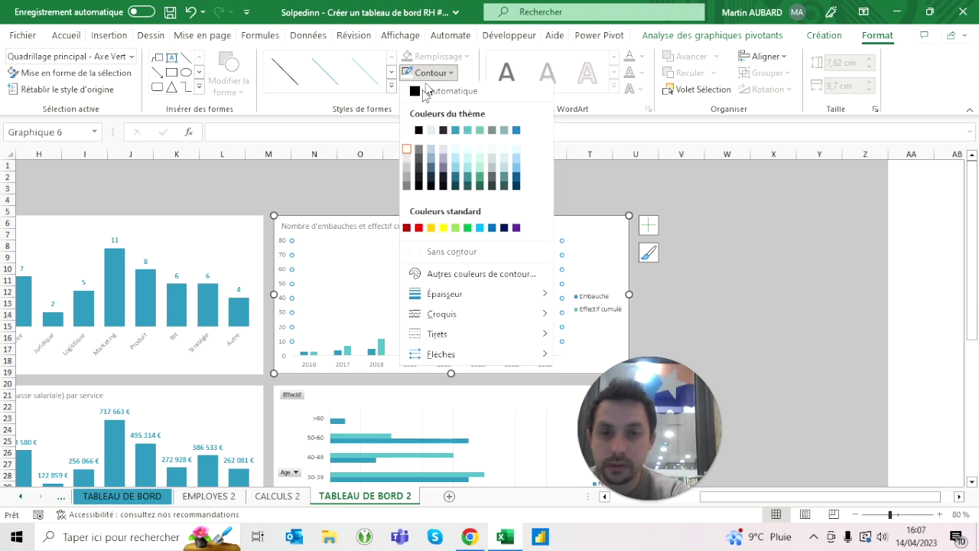
pyautogui.click(408, 162)
pyautogui.click(726, 244)
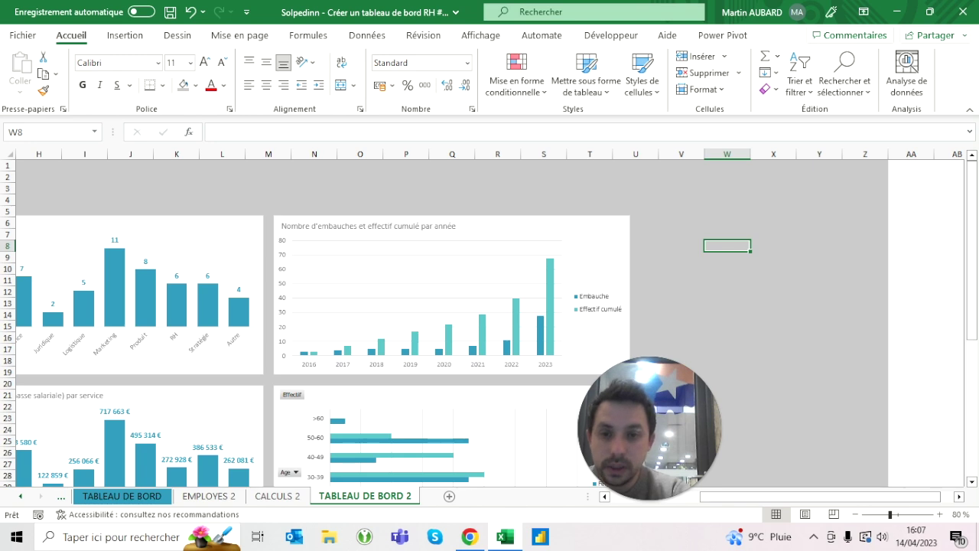
# Set the Effectif cumulé series gap width to 50 % and overlap to 0 %.
pyautogui.doubleClick(517, 350)
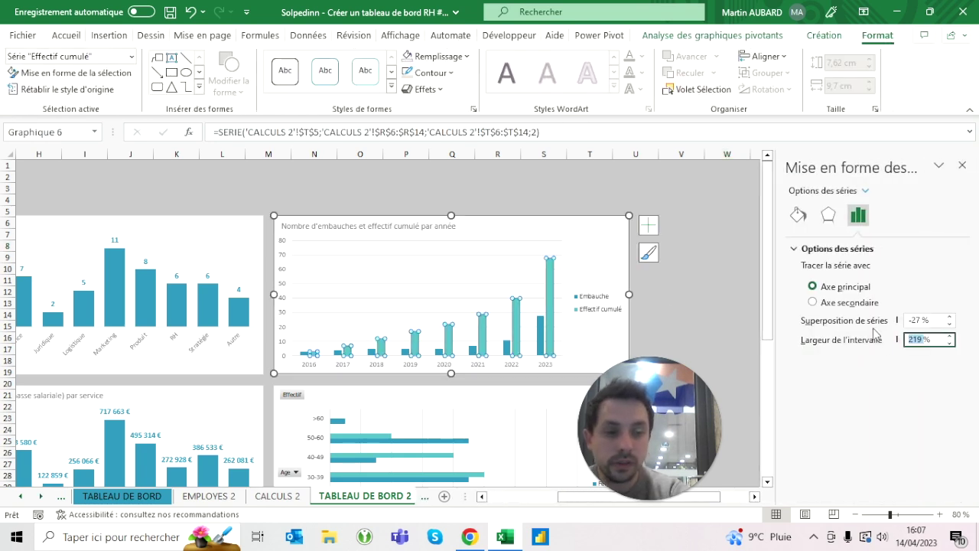
pyautogui.write('50')
pyautogui.press('Return')
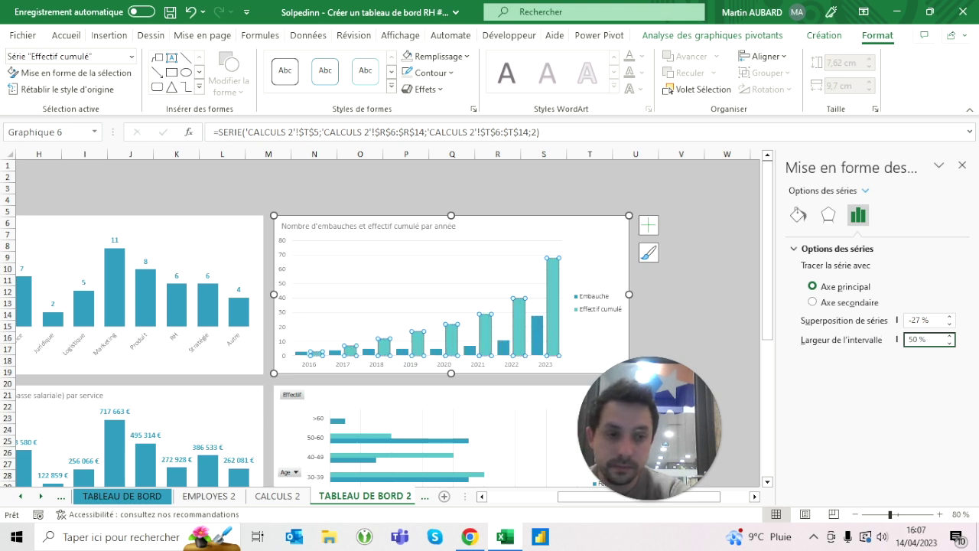
pyautogui.doubleClick(918, 320)
pyautogui.write('0')
pyautogui.press('Return')
pyautogui.click(680, 245)
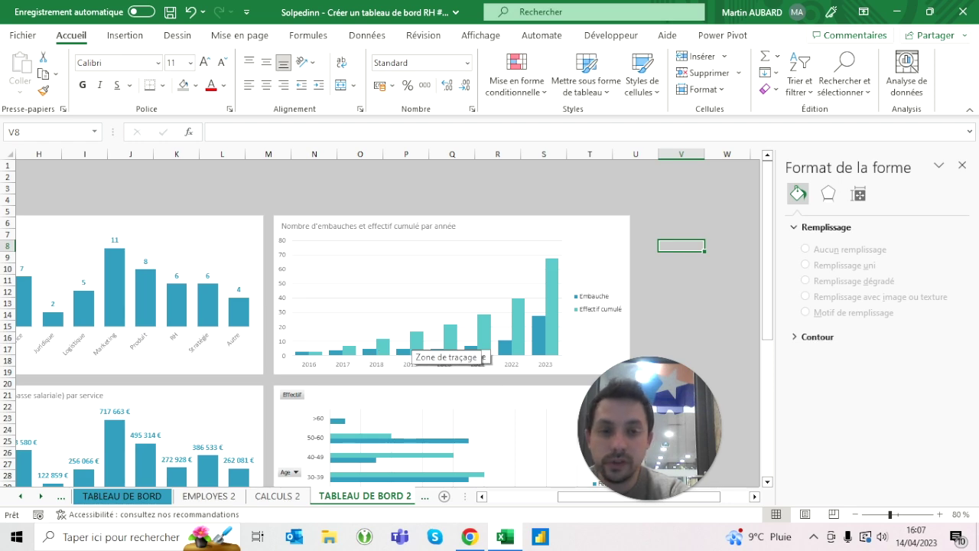
# Switch the hires chart to Graphique combiné with Effectif cumulé as a secondary-axis Courbe.
pyautogui.click(378, 357)
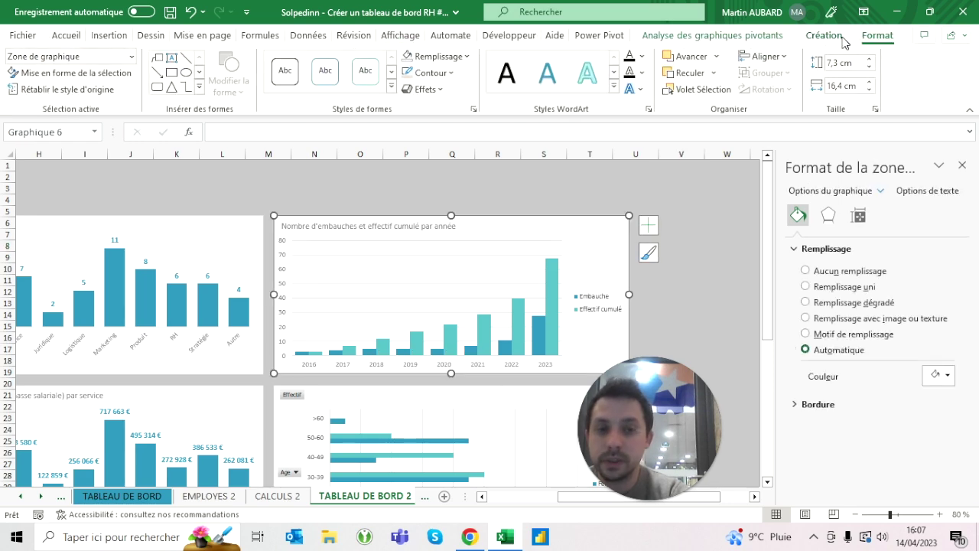
pyautogui.click(825, 35)
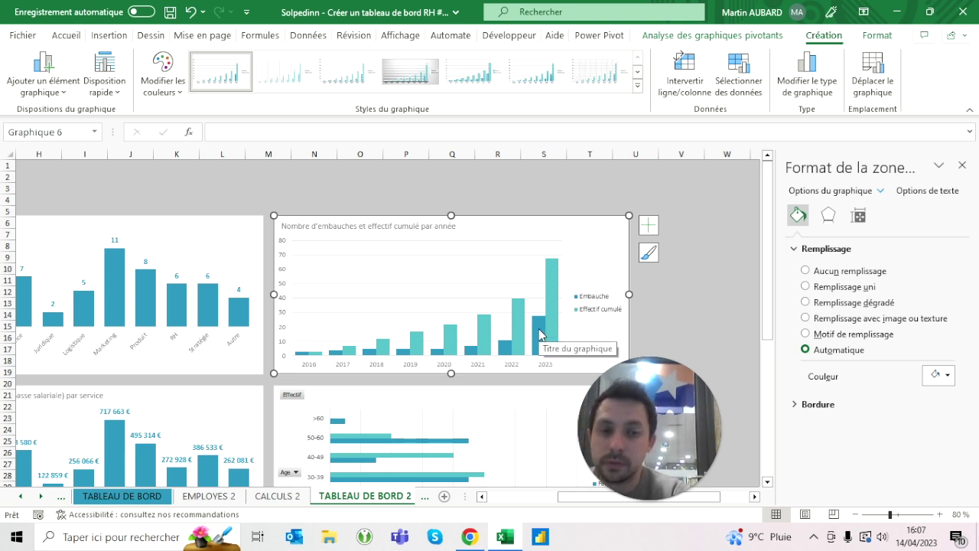
pyautogui.click(809, 105)
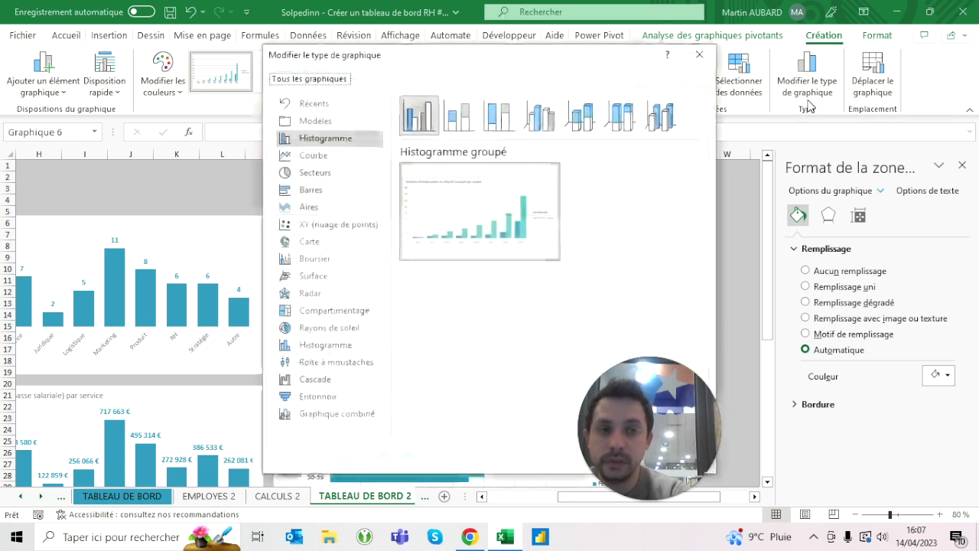
pyautogui.click(322, 420)
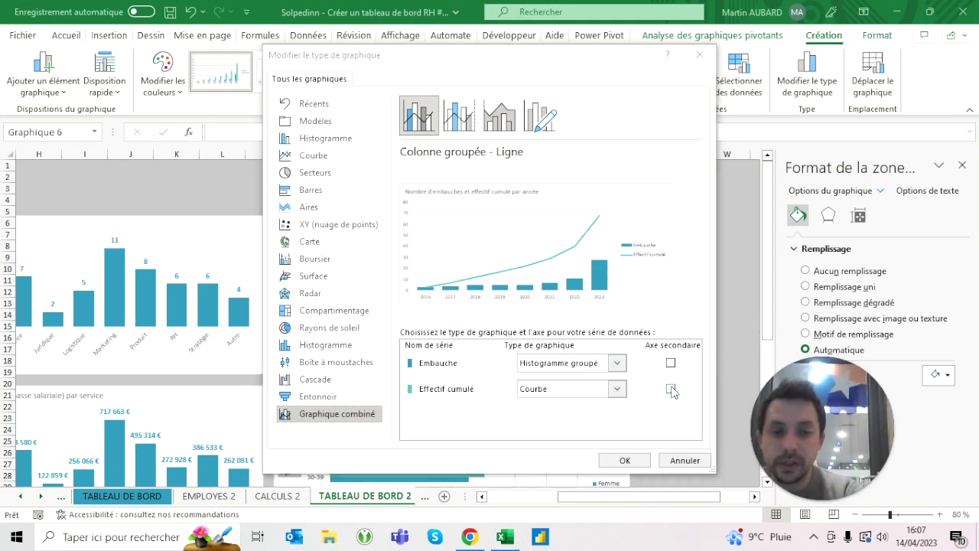
pyautogui.click(671, 389)
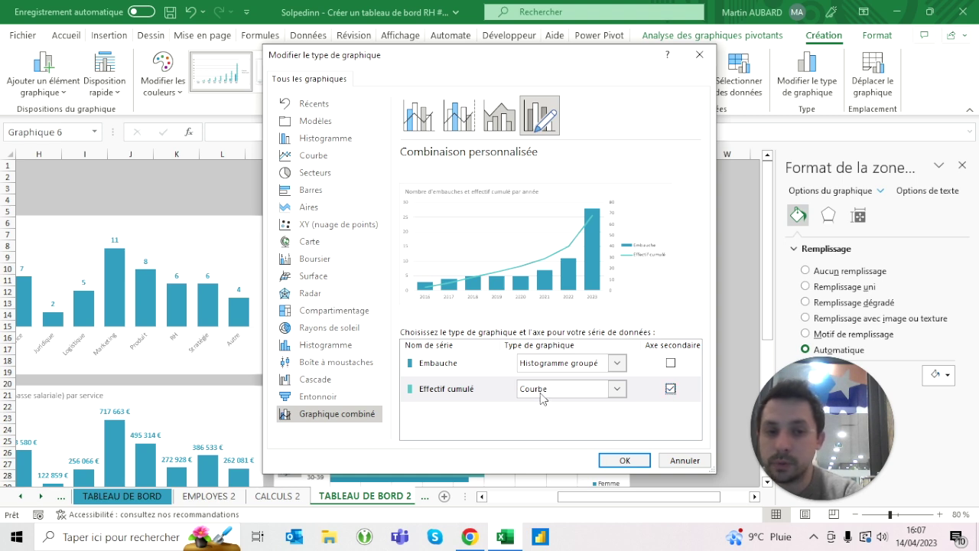
pyautogui.click(624, 461)
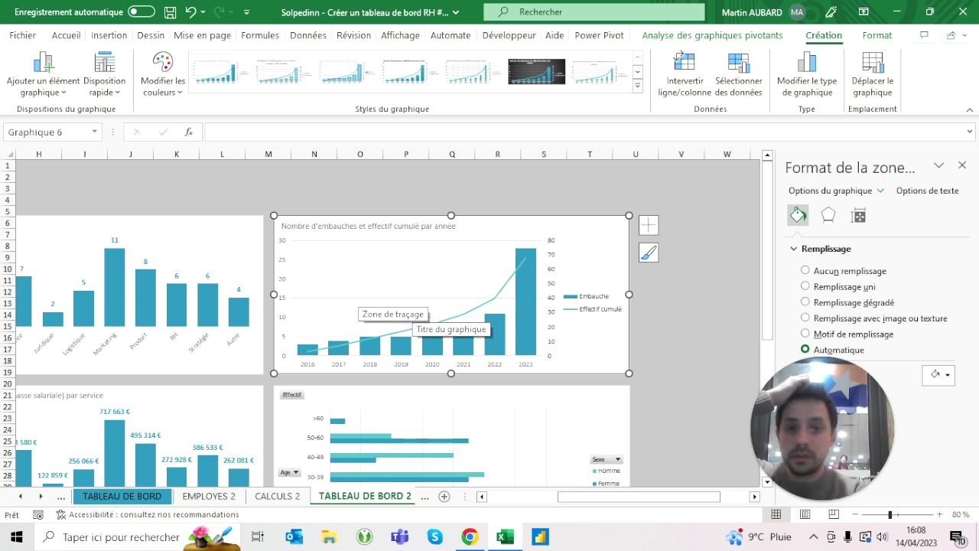
# Delete the hires chart's secondary vertical axis.
pyautogui.click(550, 263)
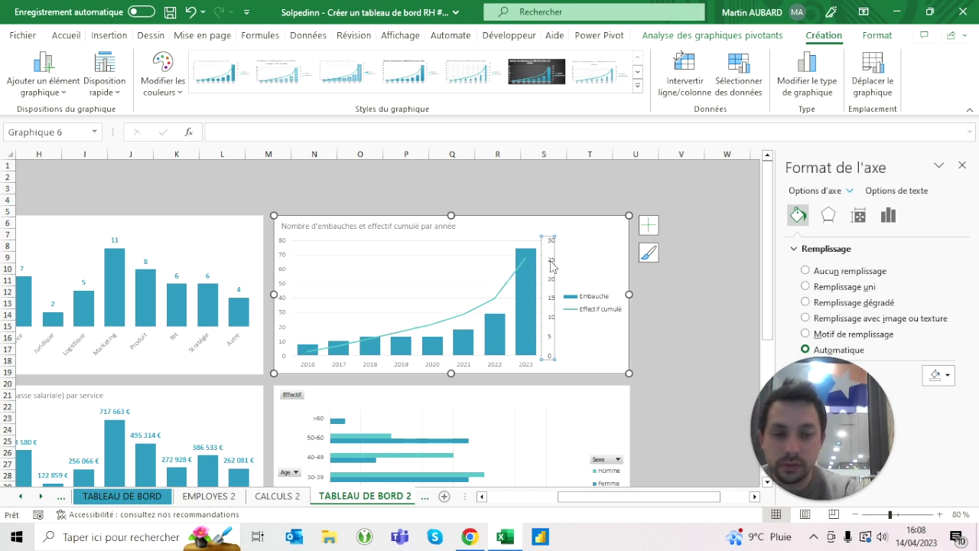
pyautogui.press('Delete')
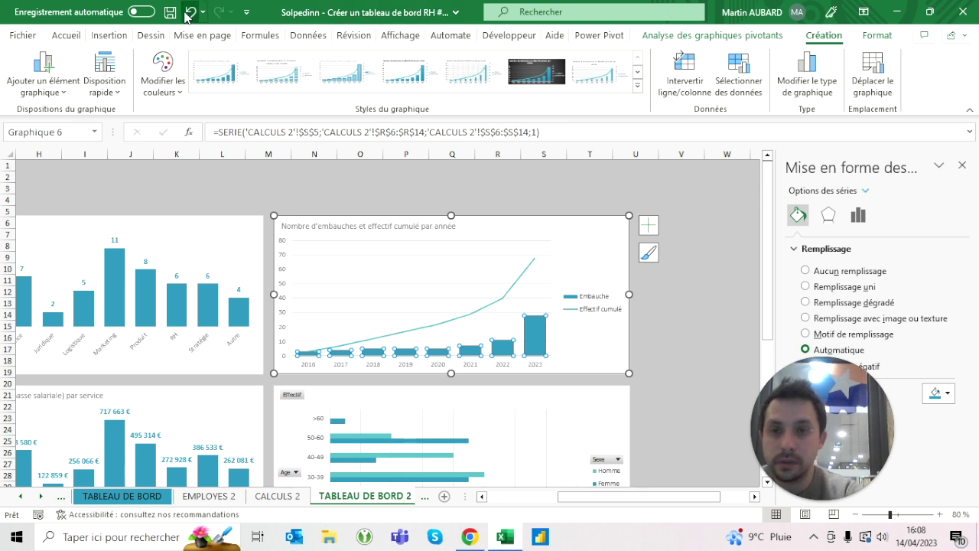
pyautogui.hotkey('ctrl', 'z')
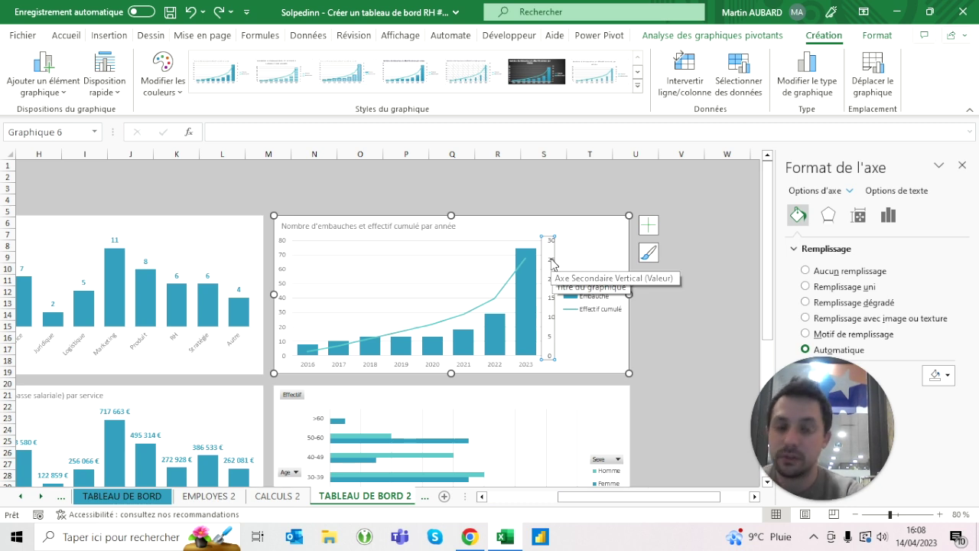
pyautogui.press('Delete')
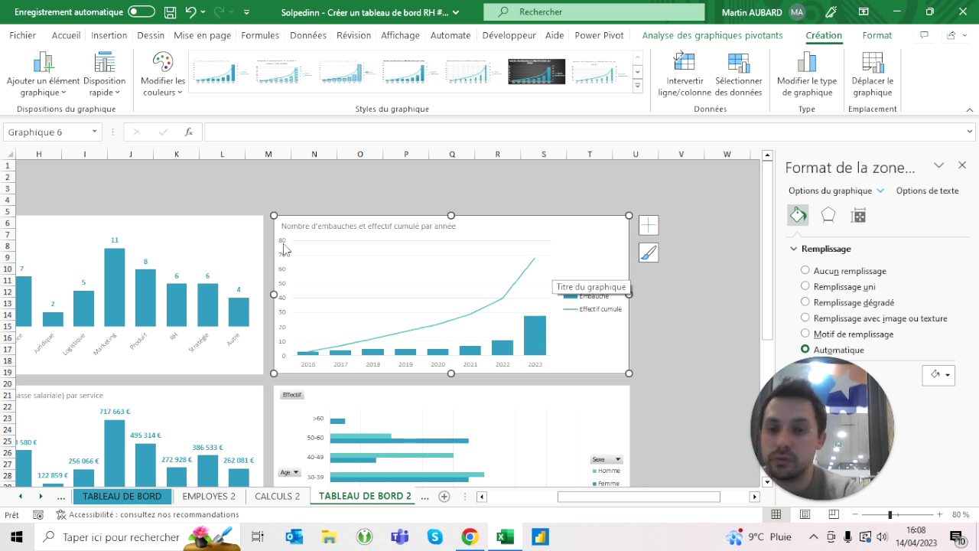
# Add data labels to the Embauche columns and format them teal at size 10.
pyautogui.click(534, 335)
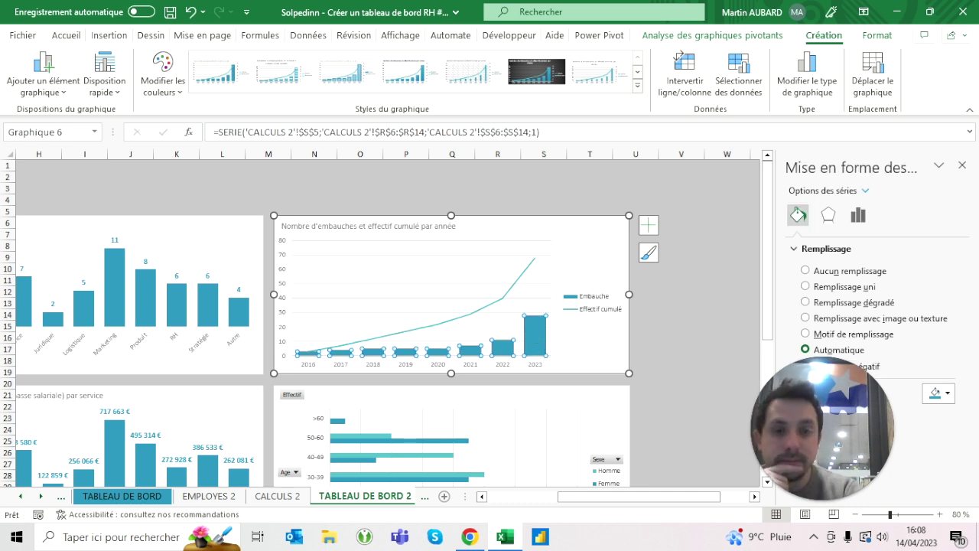
pyautogui.click(648, 226)
pyautogui.click(704, 285)
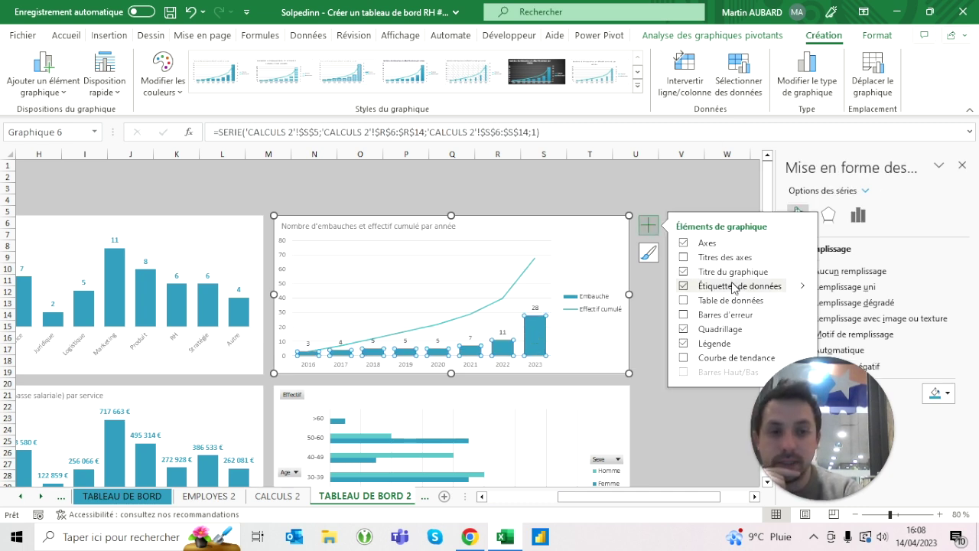
pyautogui.click(534, 308)
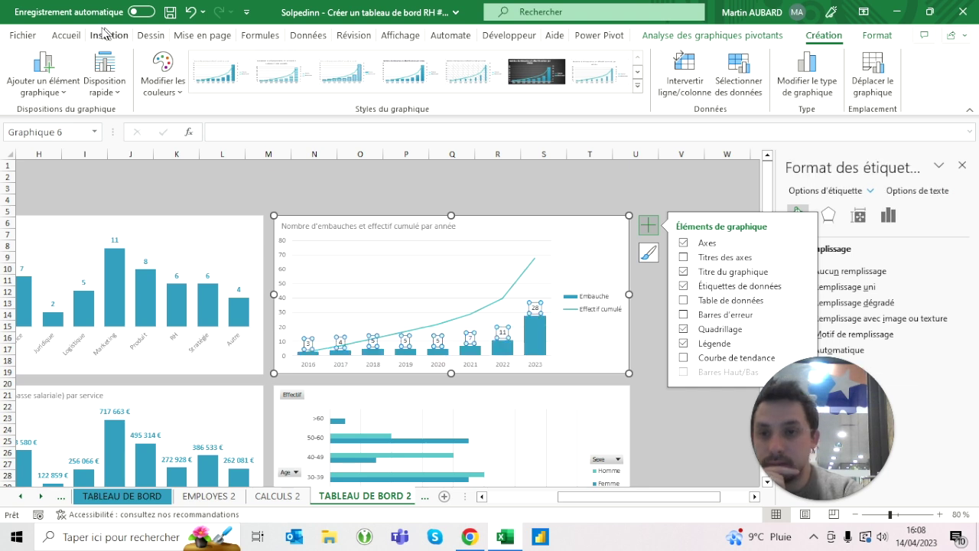
pyautogui.click(66, 35)
pyautogui.click(224, 84)
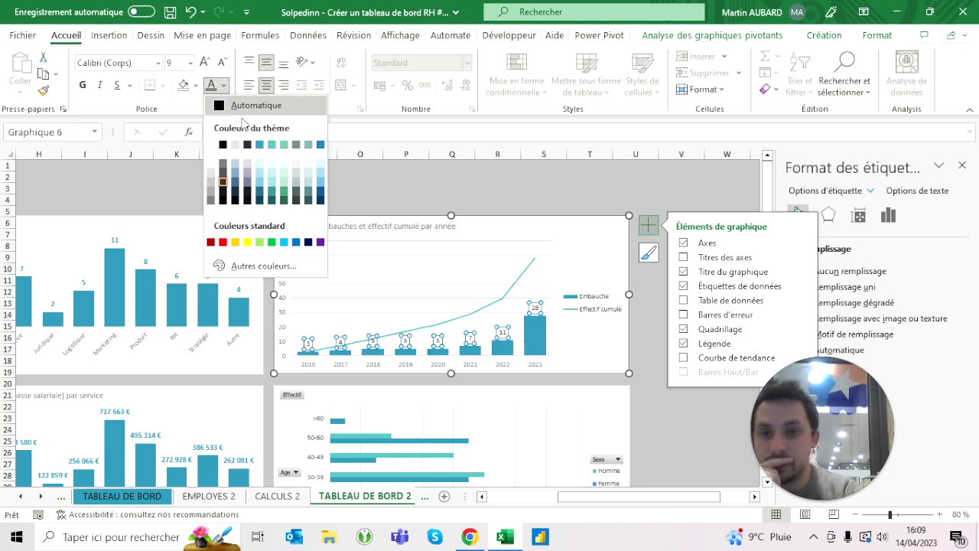
pyautogui.click(260, 145)
pyautogui.click(204, 62)
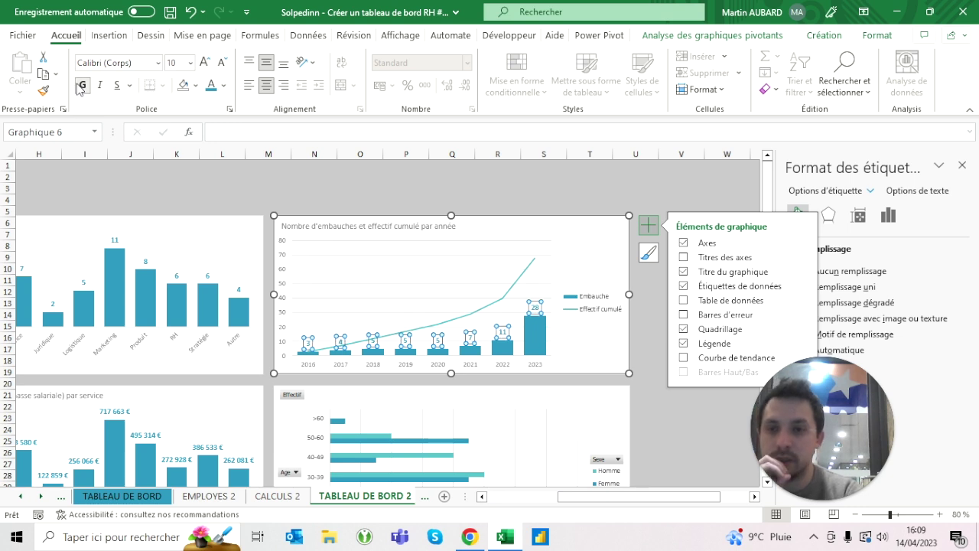
pyautogui.click(359, 165)
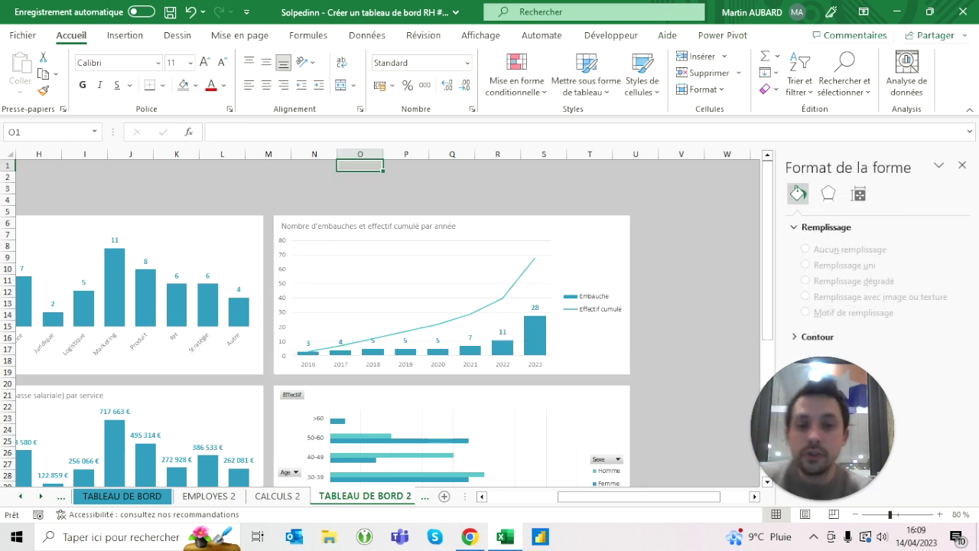
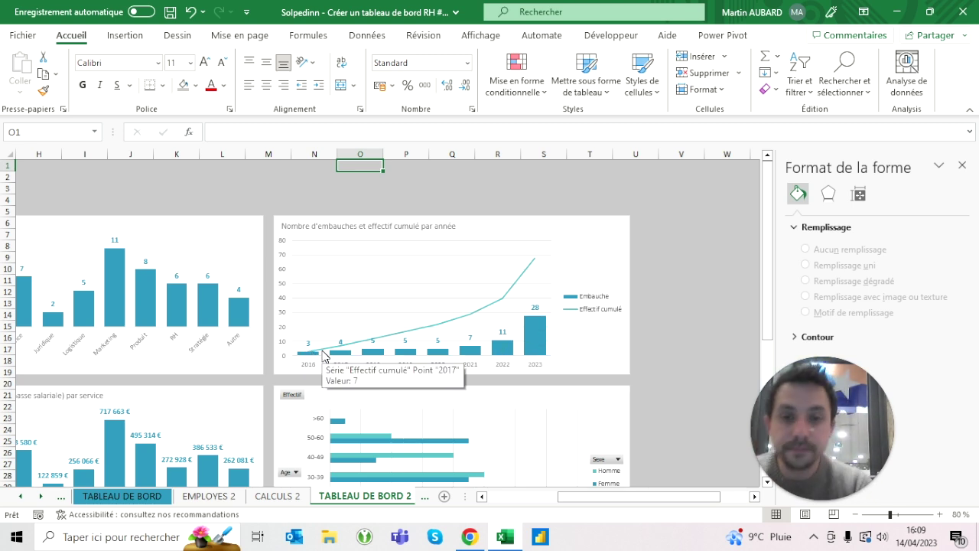
# Close the Format de la forme pane, return to column A and collapse the ribbon to show the full dashboard.
pyautogui.hscroll(-5, 323, 356)
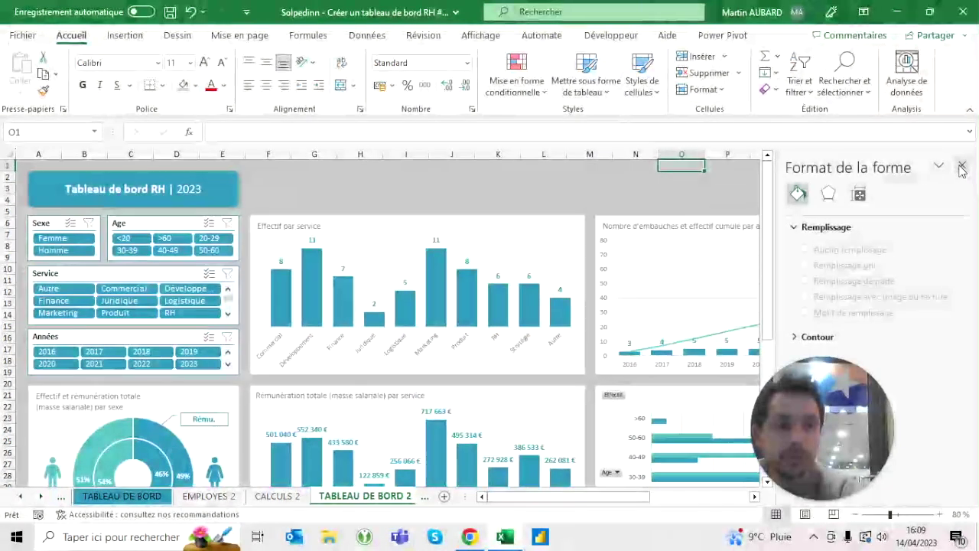
pyautogui.click(962, 165)
pyautogui.moveTo(868, 407)
pyautogui.mouseDown()
pyautogui.moveTo(275, 220)
pyautogui.moveTo(322, 162)
pyautogui.mouseUp()
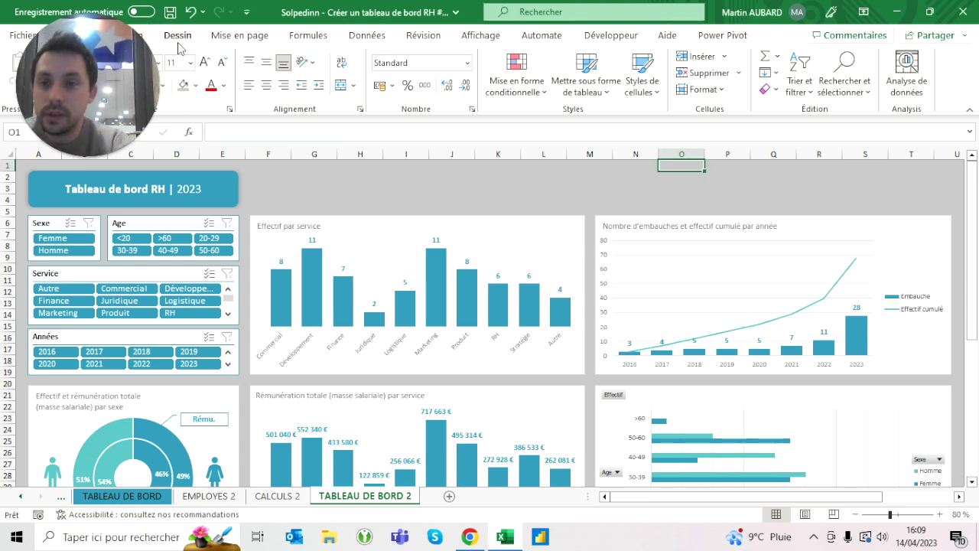
pyautogui.moveTo(98, 69); pyautogui.dragTo(155, 68)
pyautogui.click(58, 37)
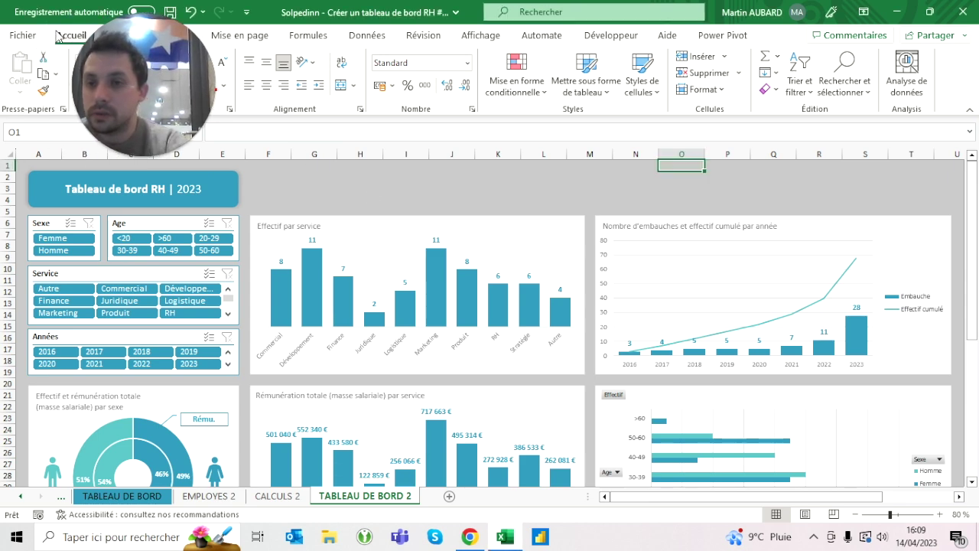
pyautogui.doubleClick(58, 37)
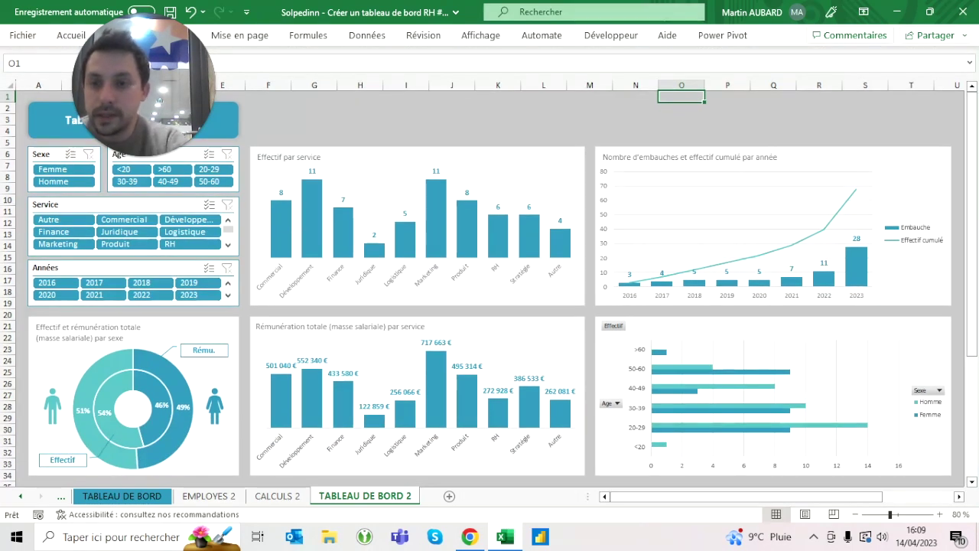
pyautogui.click(78, 222)
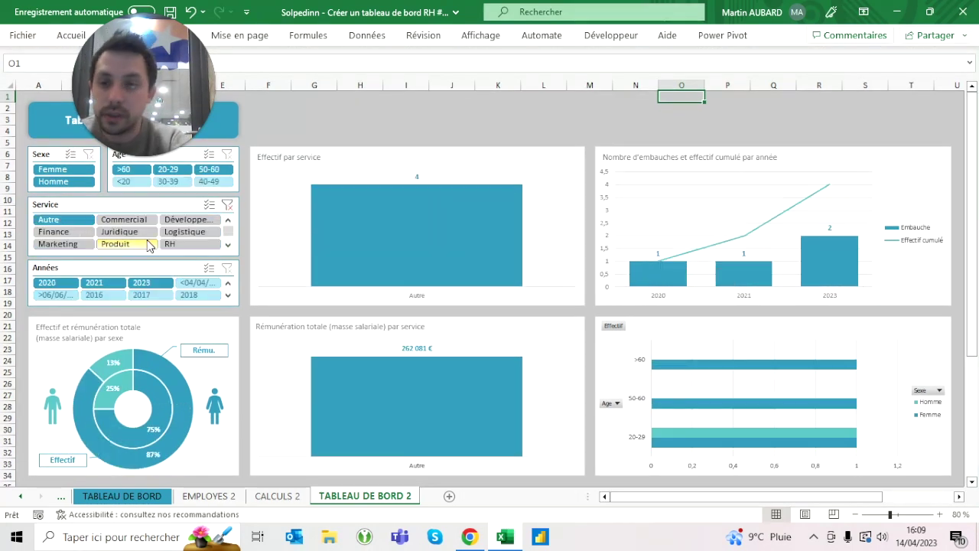
pyautogui.click(184, 231)
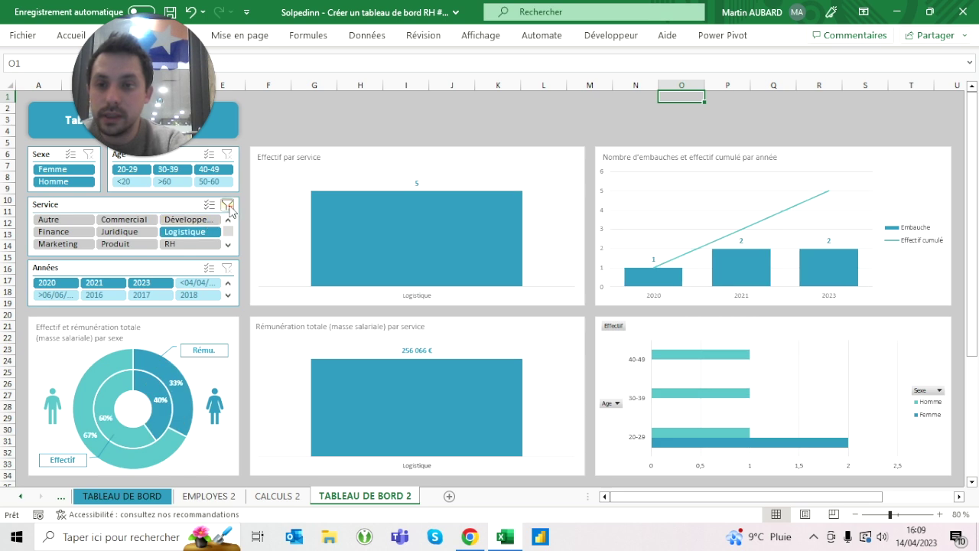
pyautogui.click(227, 205)
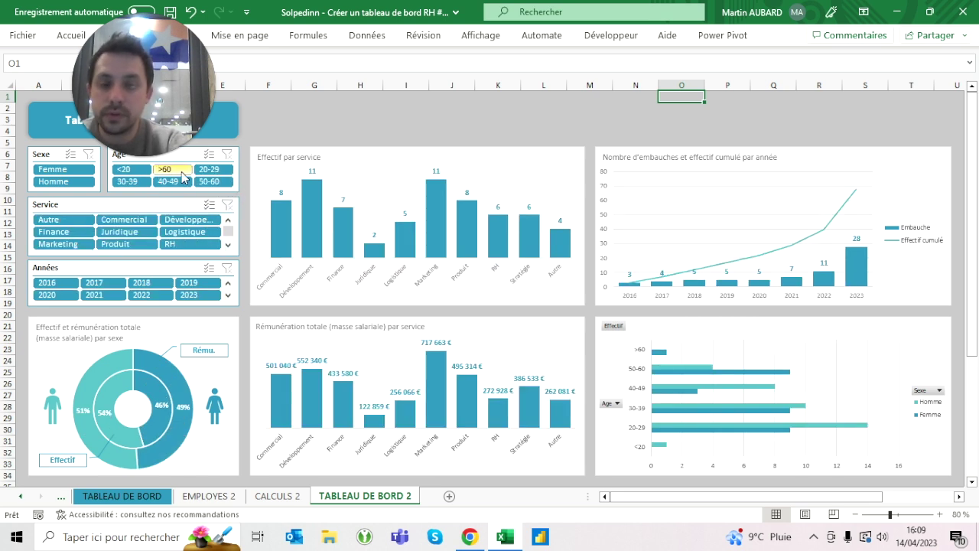
pyautogui.click(181, 172)
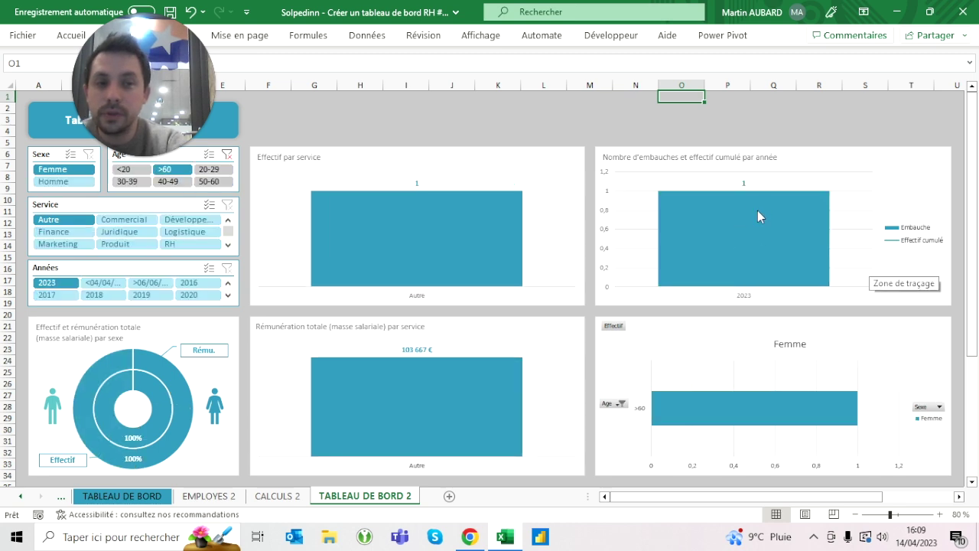
pyautogui.click(228, 154)
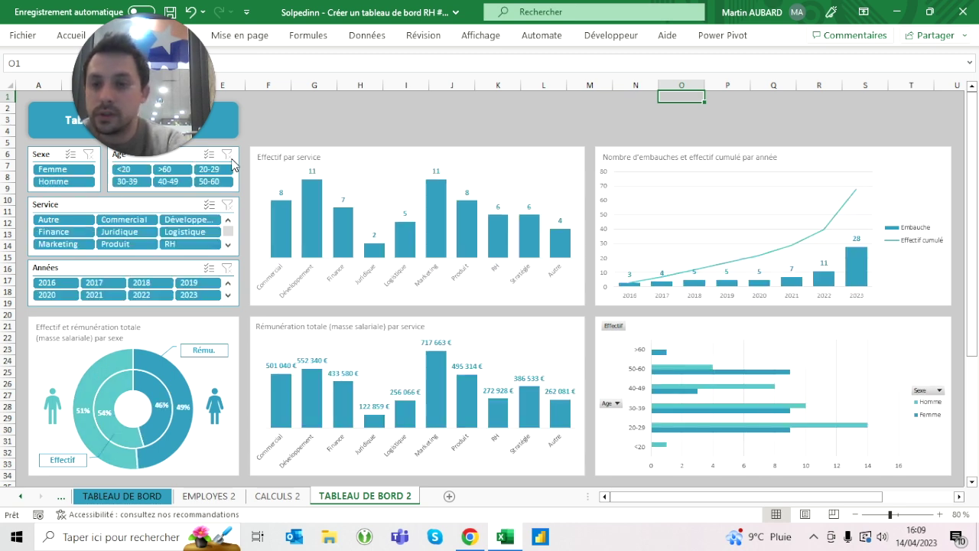
pyautogui.click(74, 283)
pyautogui.keyDown('ctrl'); pyautogui.click(100, 283); pyautogui.keyUp('ctrl')
pyautogui.keyDown('ctrl'); pyautogui.click(157, 287); pyautogui.keyUp('ctrl')
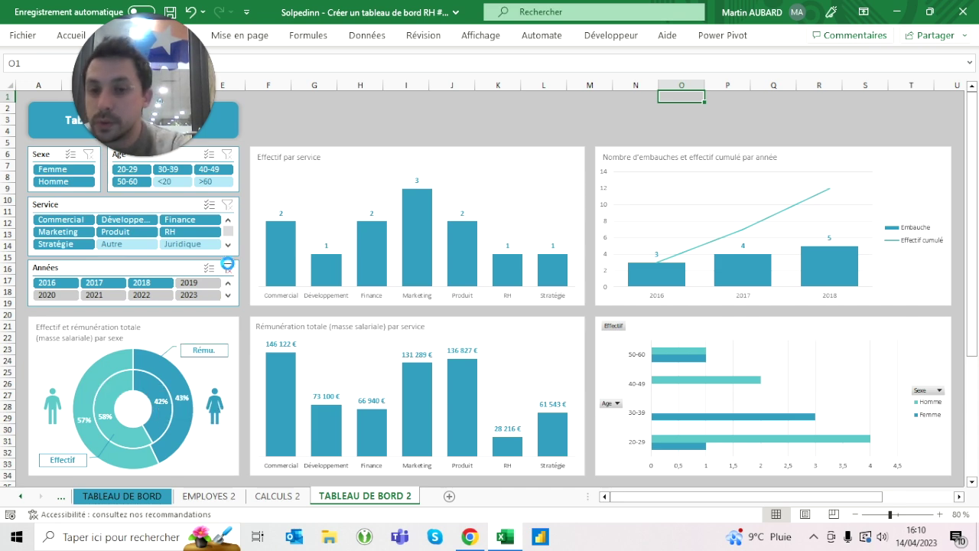
pyautogui.hotkey('ctrl', 'alt', 'F5')
pyautogui.click(314, 119)
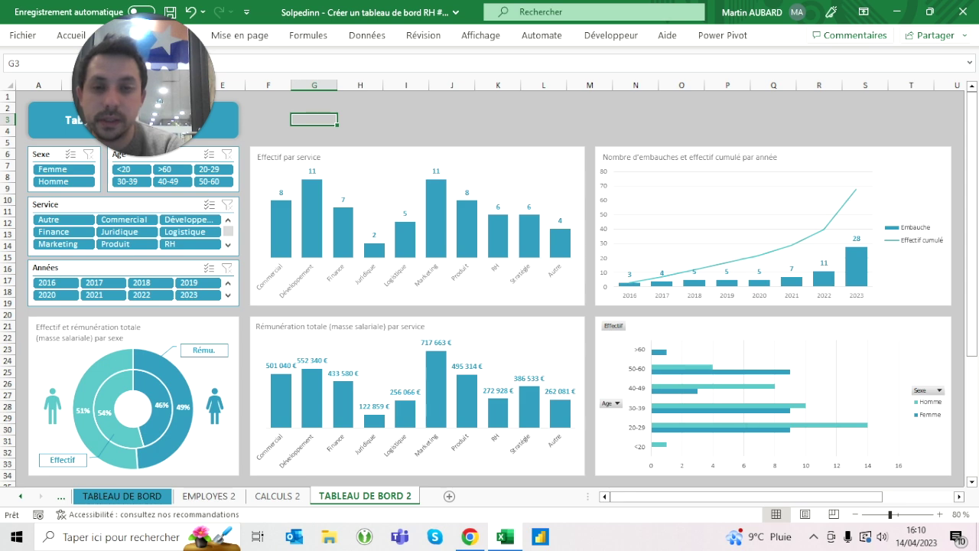
# Compare with TABLEAU DE BORD, then select the age-by-sex bar chart on TABLEAU DE BORD 2 to format its series.
pyautogui.click(142, 499)
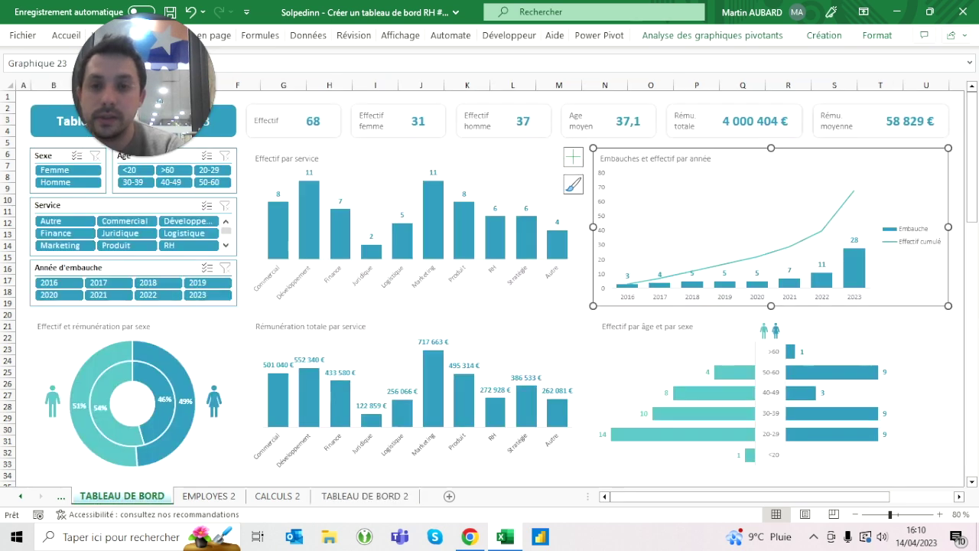
pyautogui.click(354, 497)
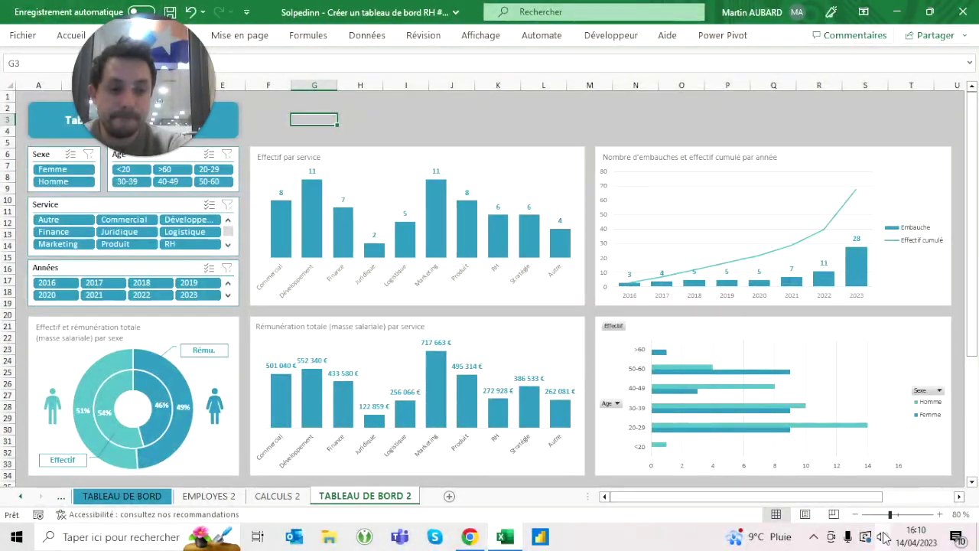
pyautogui.click(813, 536)
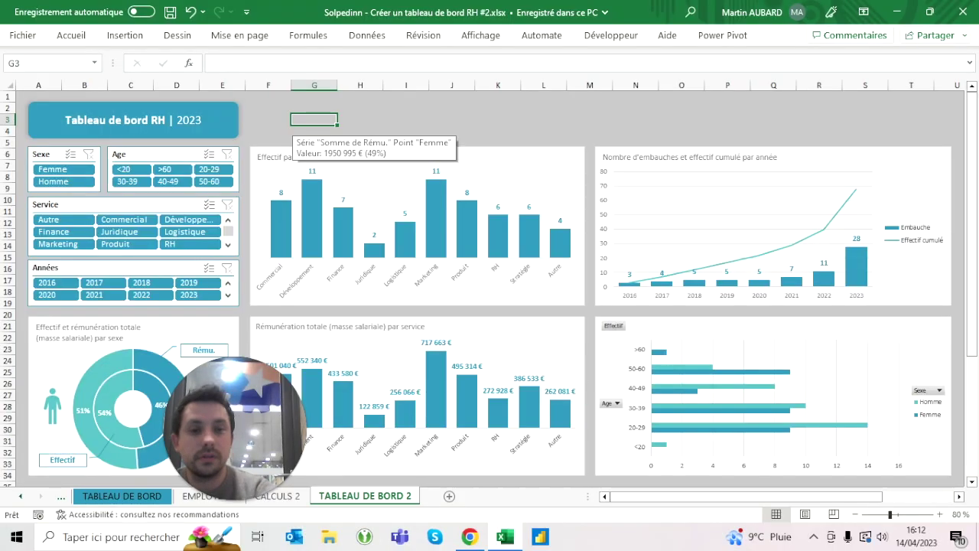
pyautogui.click(669, 340)
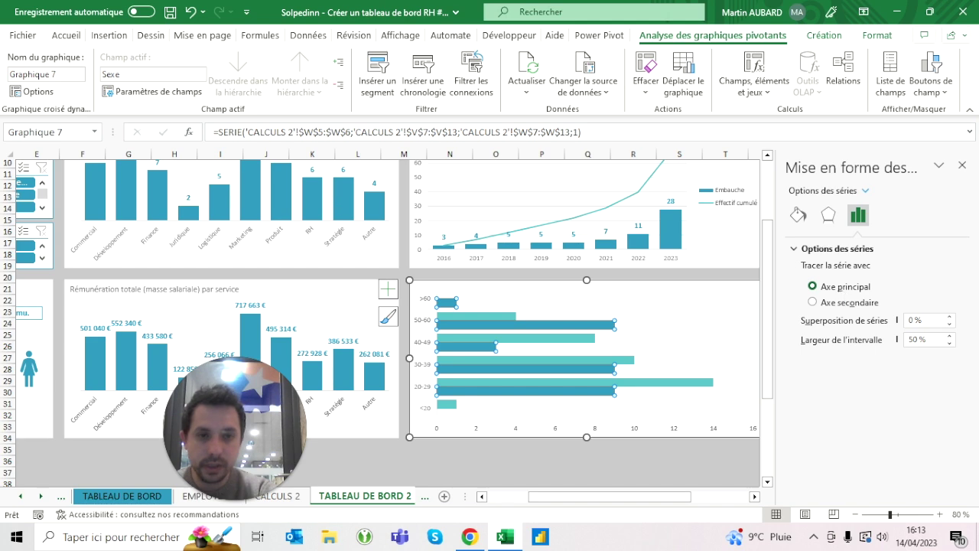
pyautogui.hscroll(3, 723, 374)
# Enlarge the dark-bar series labels from 9 to size 10 and colour them teal.
pyautogui.hscroll(2, 723, 374)
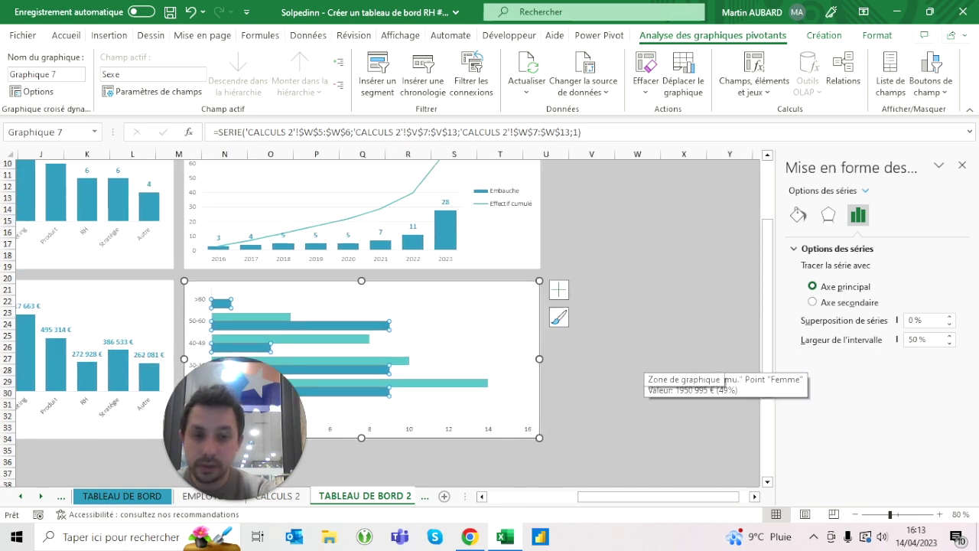
pyautogui.click(559, 289)
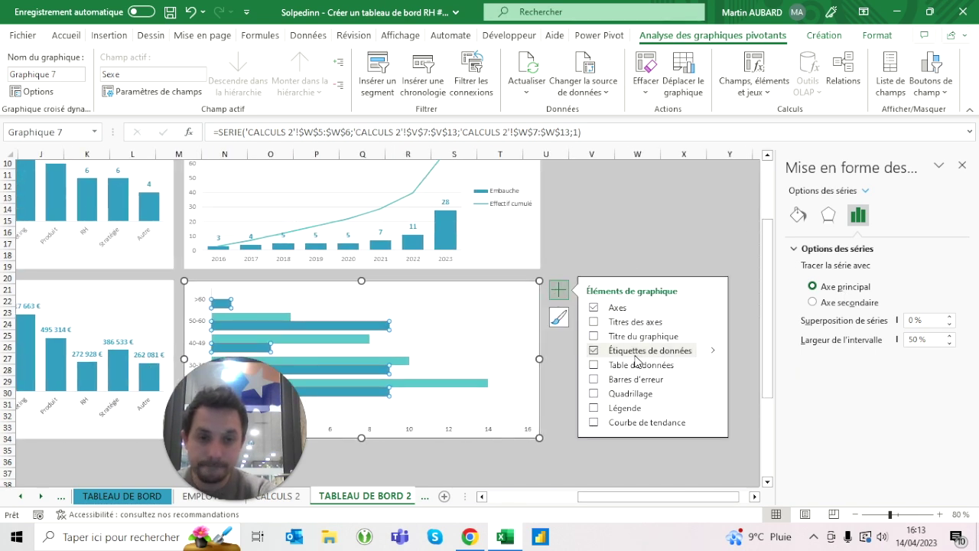
pyautogui.click(394, 326)
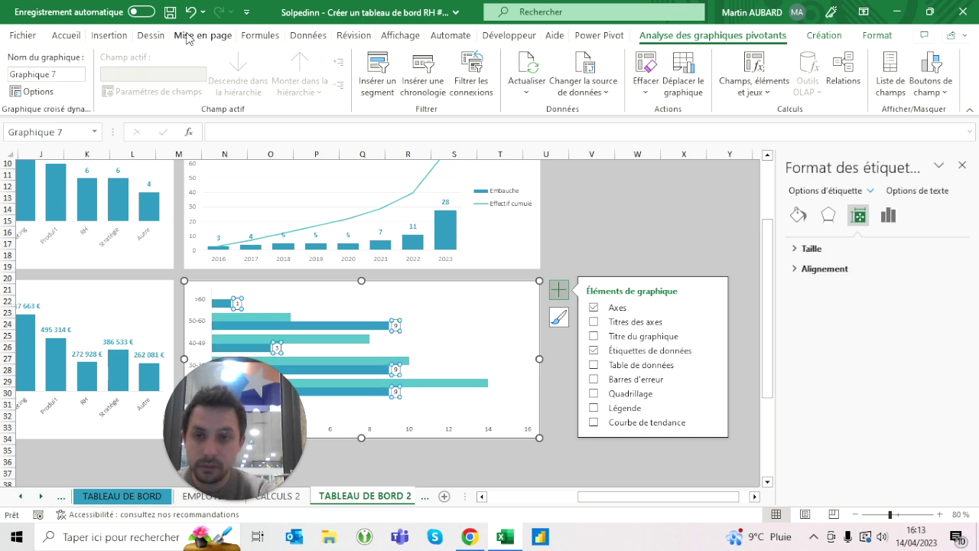
pyautogui.click(68, 36)
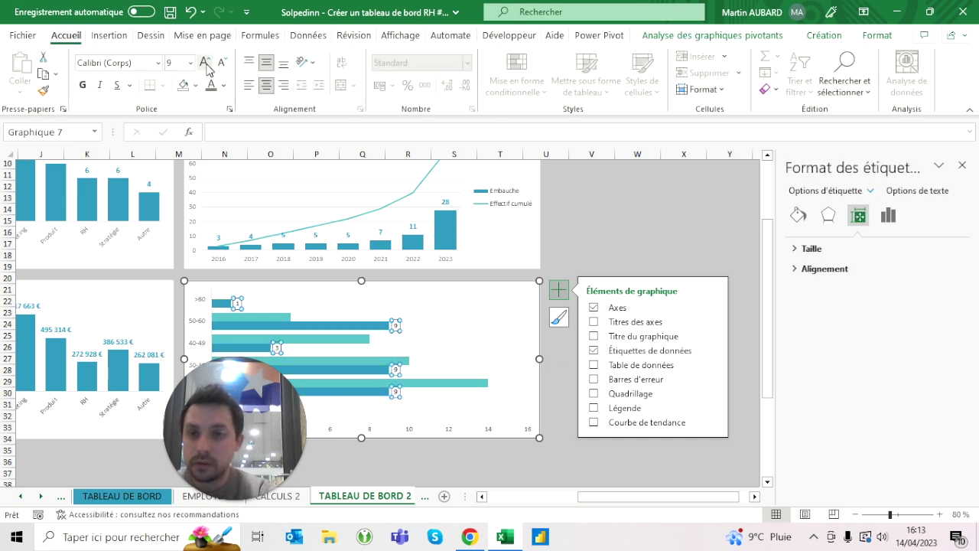
pyautogui.click(223, 85)
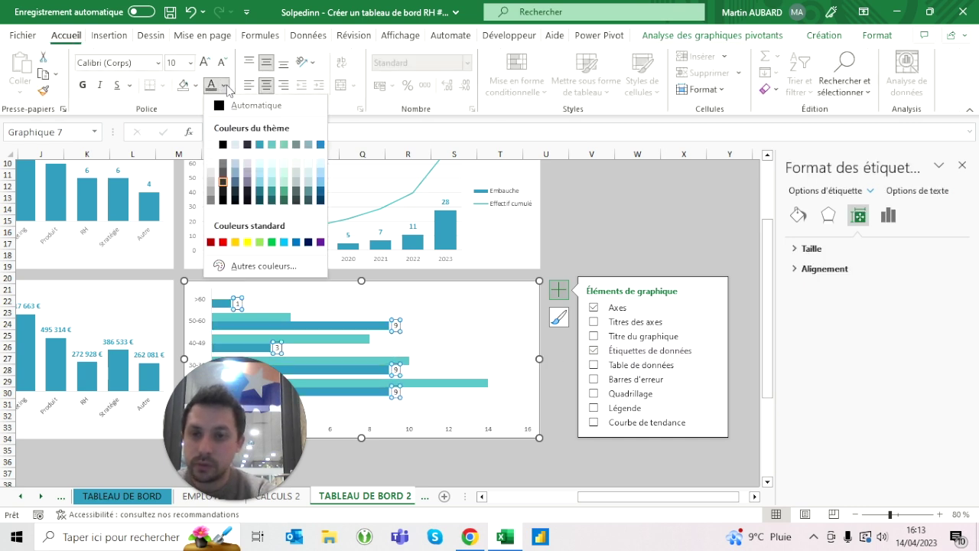
pyautogui.click(259, 147)
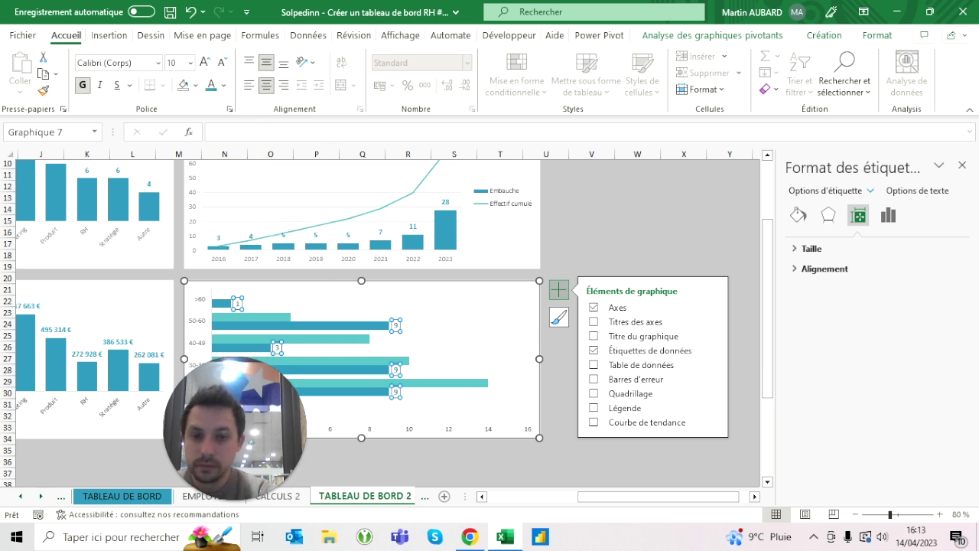
# Add value labels to the light-teal bars, sized 10 and coloured teal.
pyautogui.click(353, 343)
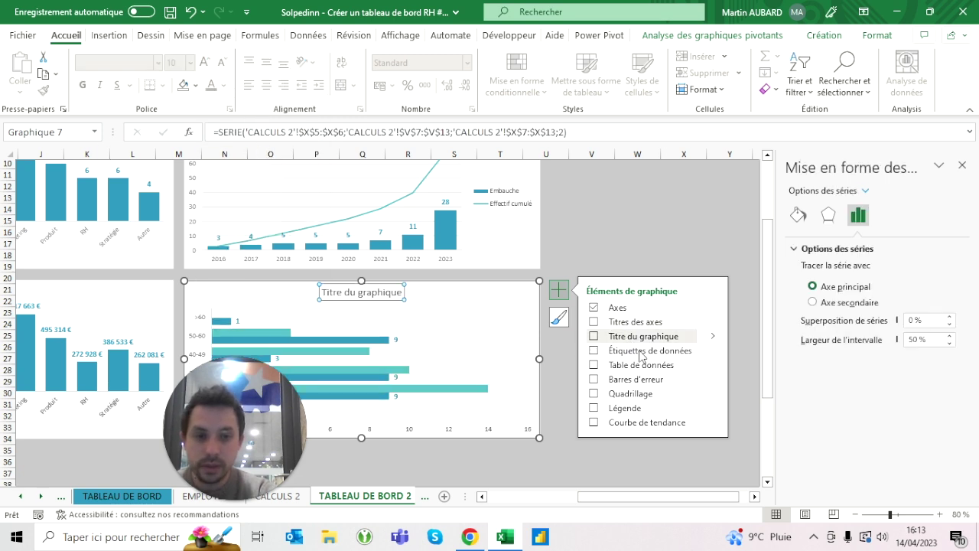
pyautogui.click(594, 350)
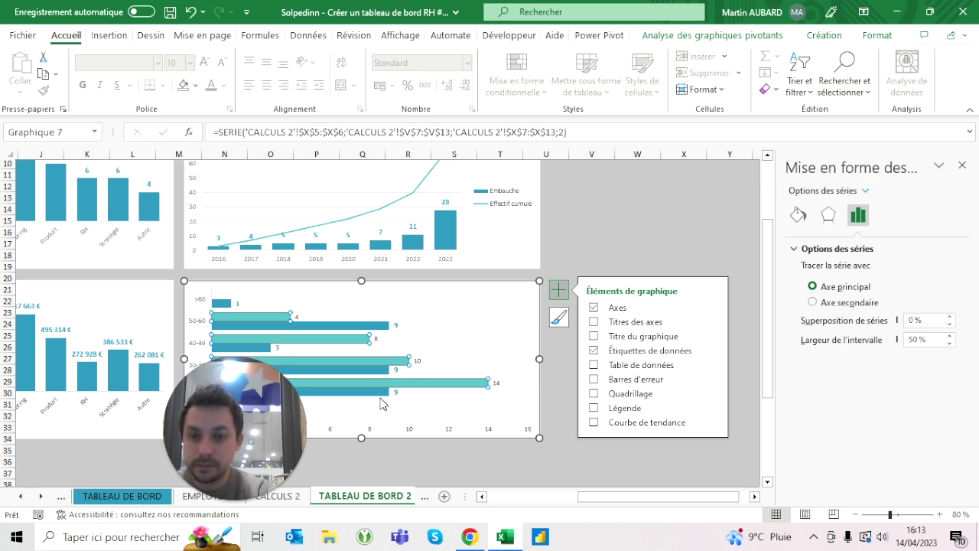
pyautogui.click(374, 337)
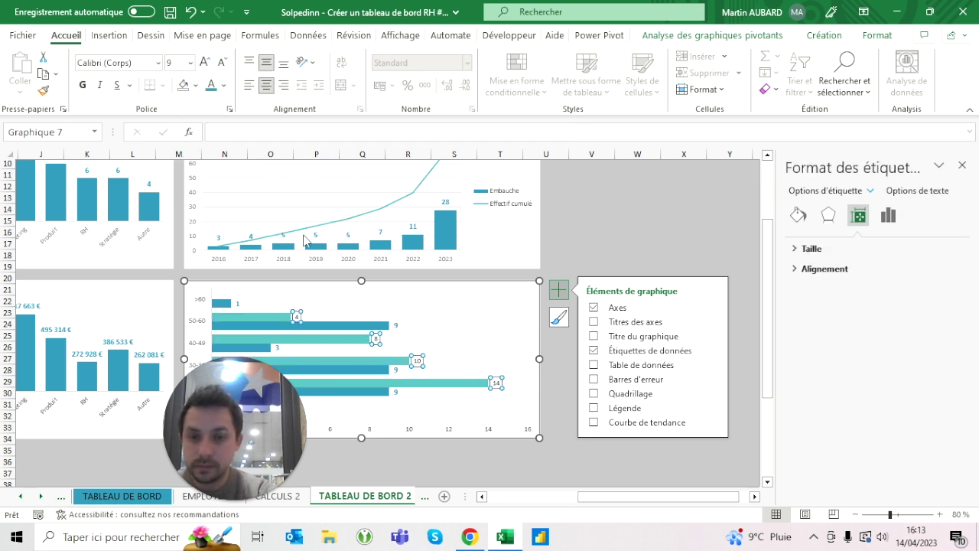
pyautogui.click(204, 63)
pyautogui.click(227, 87)
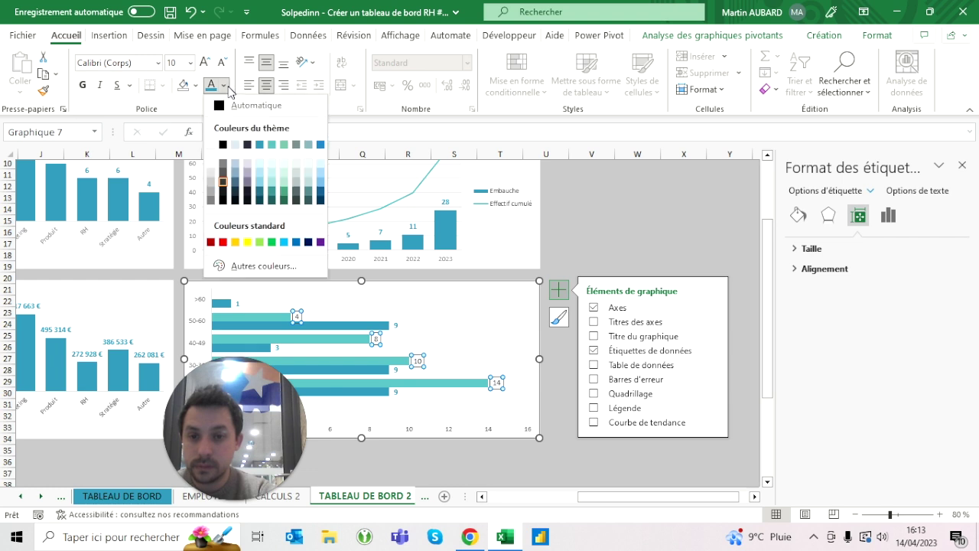
pyautogui.click(273, 145)
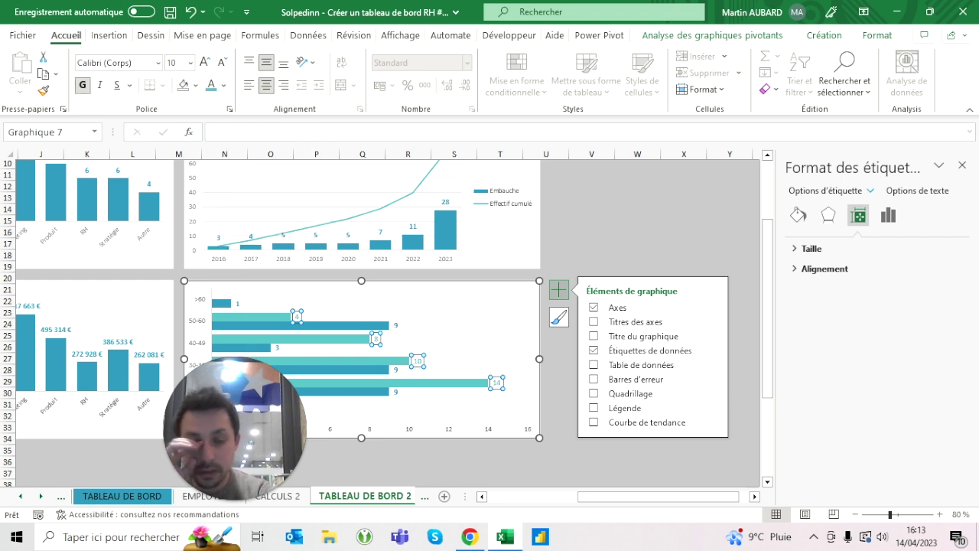
pyautogui.click(637, 207)
pyautogui.hscroll(-3, 476, 308)
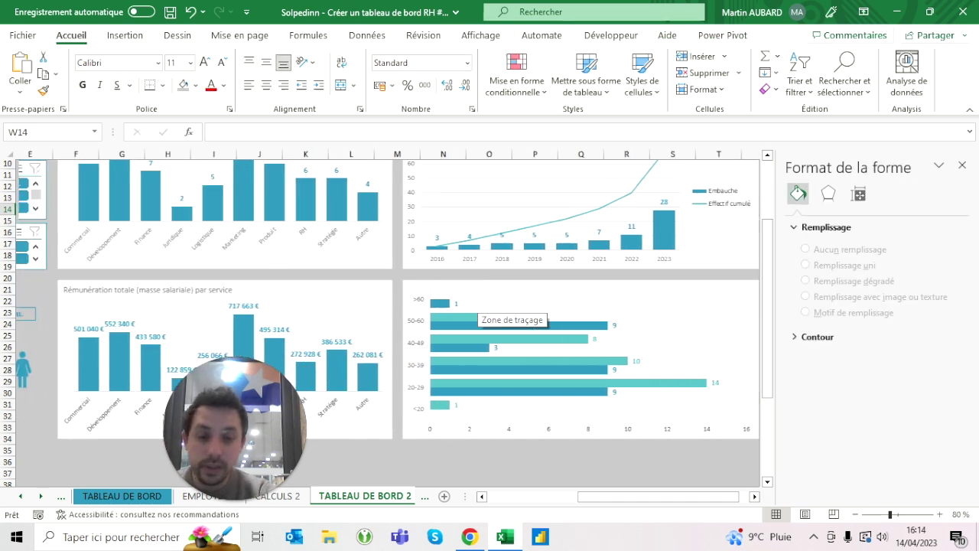
# Add a title to the age and sex bar chart and place it at the top-left.
pyautogui.hscroll(-2, 475, 307)
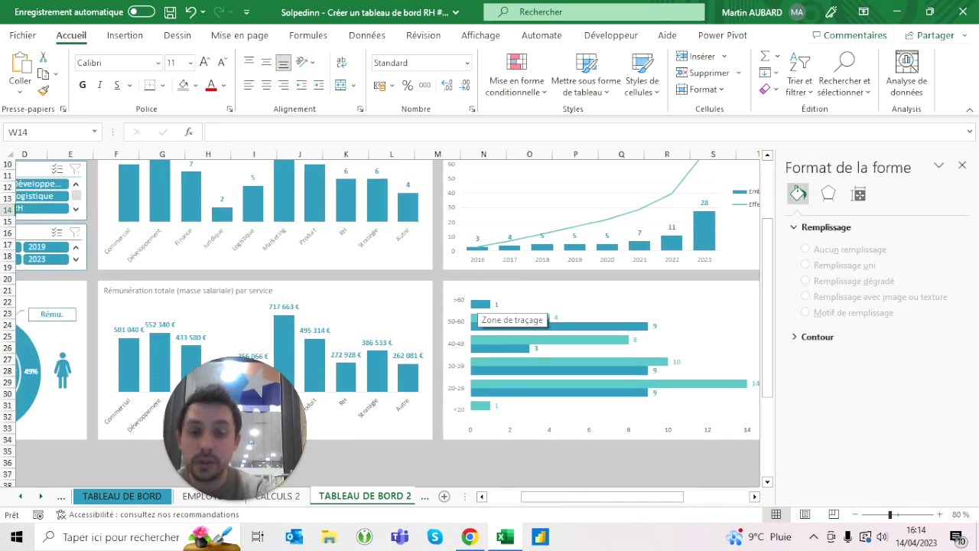
pyautogui.click(476, 306)
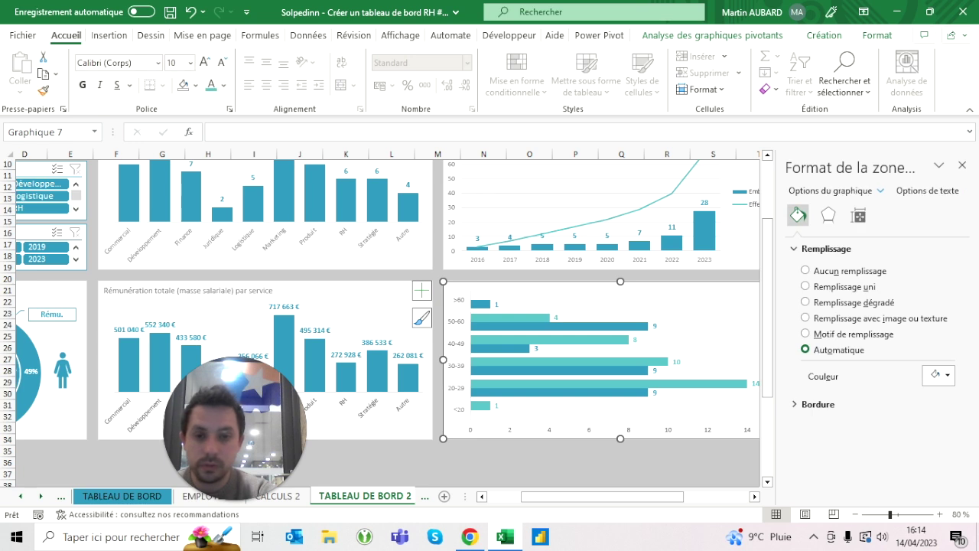
pyautogui.click(422, 290)
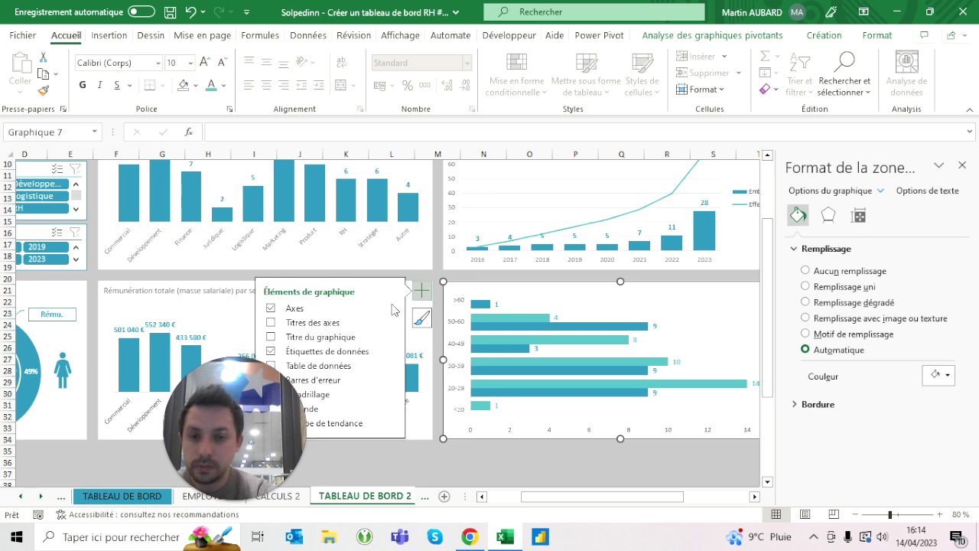
pyautogui.click(323, 337)
pyautogui.moveTo(623, 293); pyautogui.dragTo(505, 295)
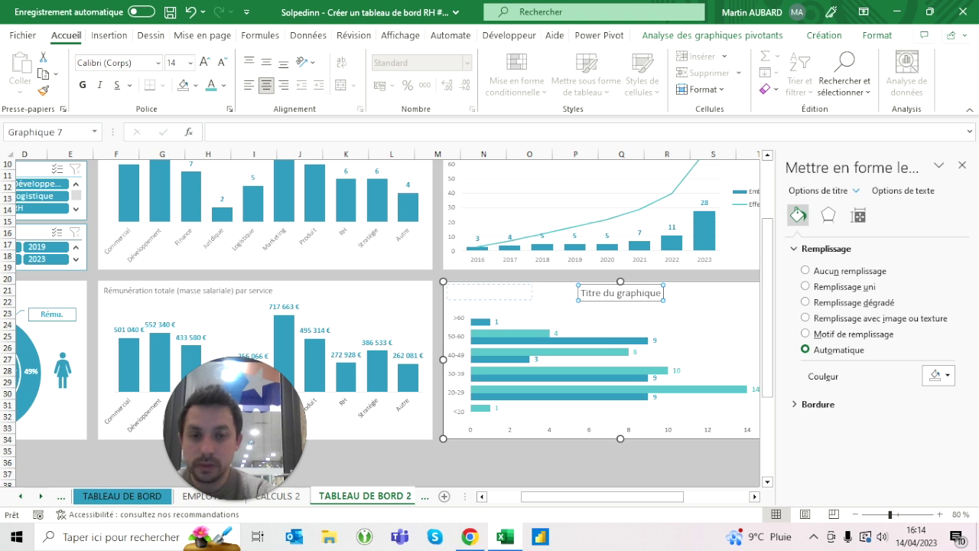
pyautogui.moveTo(494, 296); pyautogui.dragTo(493, 297)
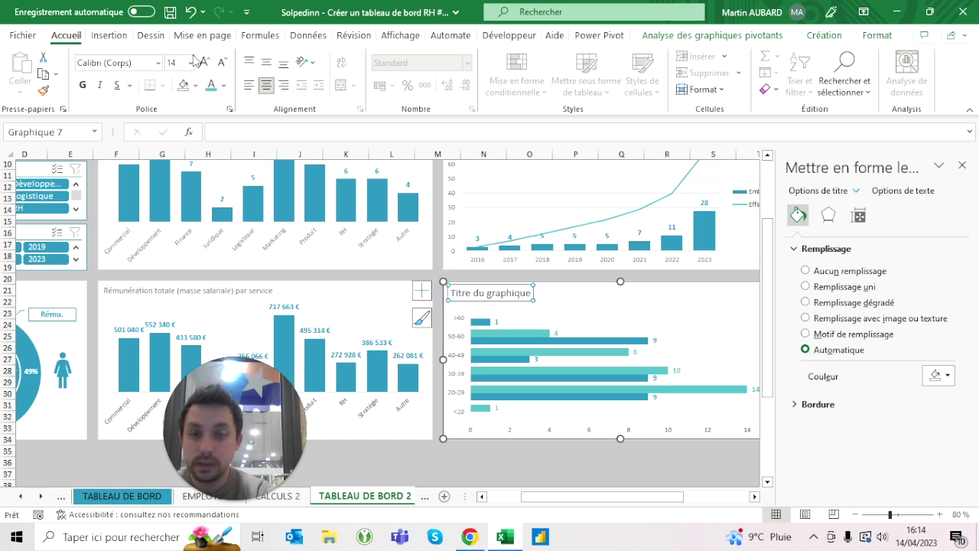
# Retitle the chart 'Effectif par tranche d'âges et par sexe' in a recoloured 11-point font.
pyautogui.click(222, 62)
pyautogui.click(222, 62)
pyautogui.click(226, 91)
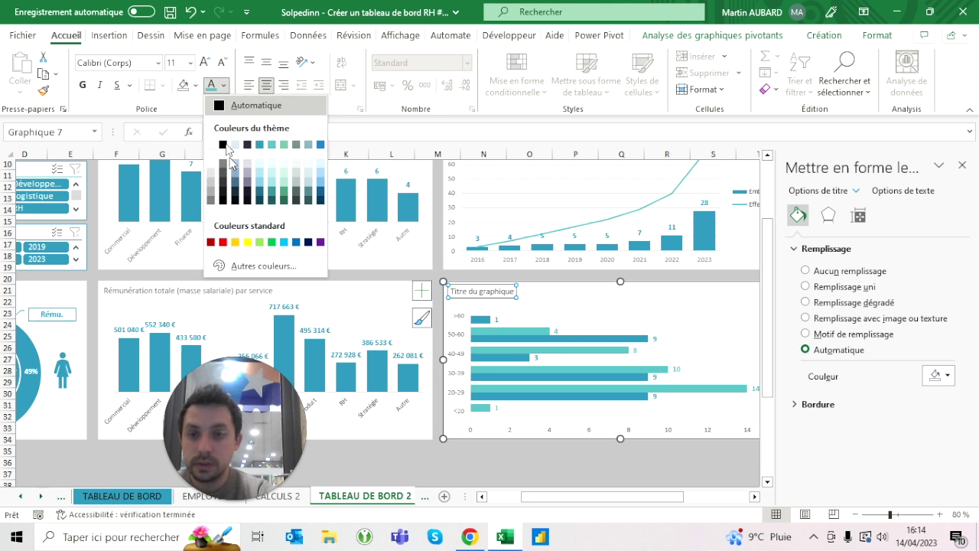
pyautogui.click(229, 166)
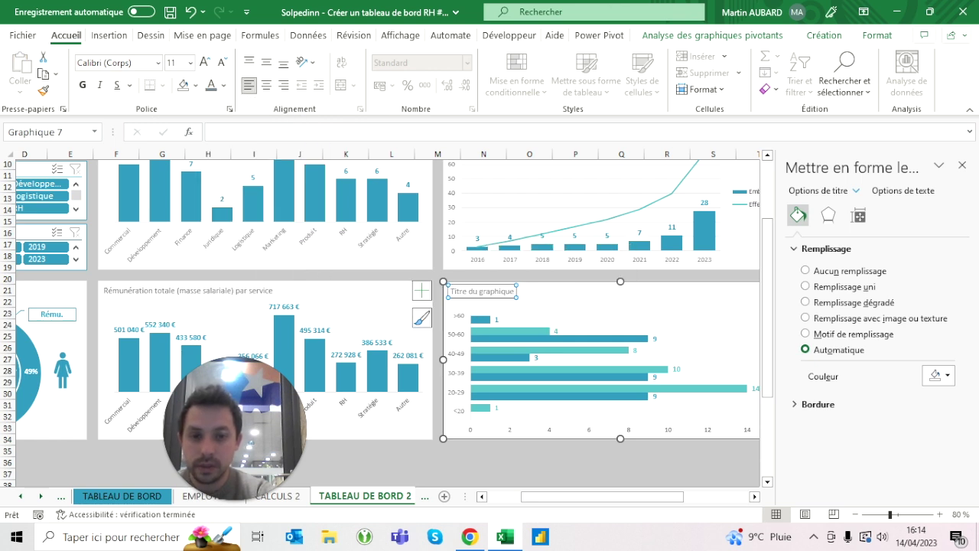
pyautogui.tripleClick(488, 296)
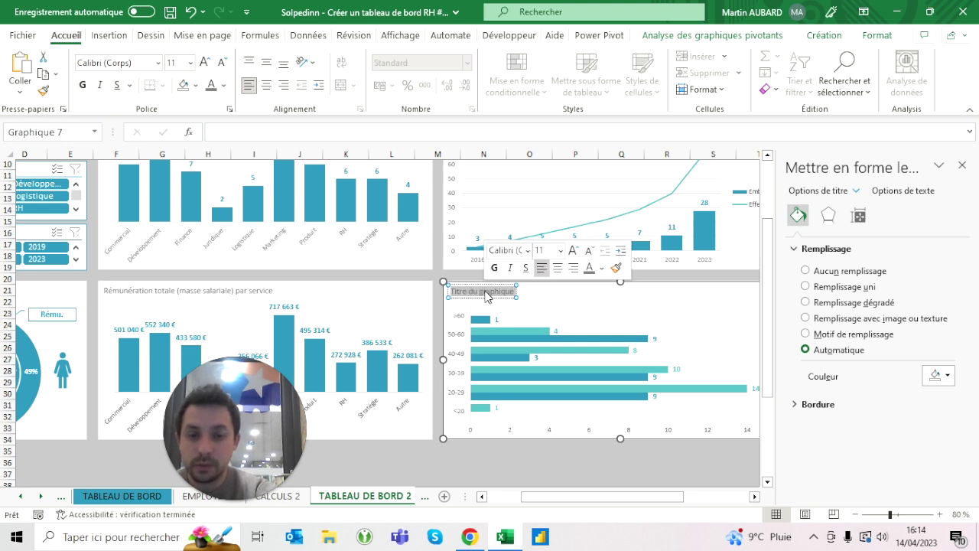
pyautogui.write('Ef')
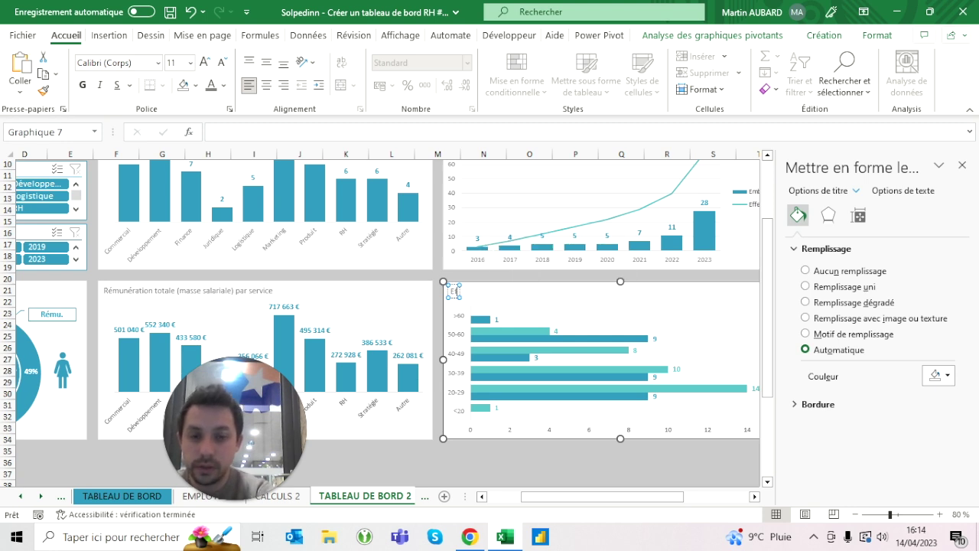
pyautogui.write("fectif par tranche d'âges")
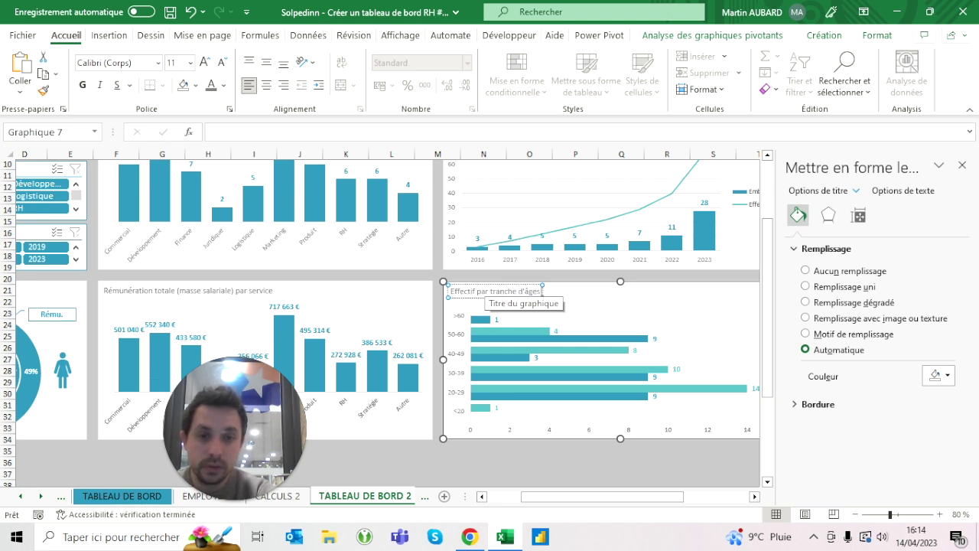
pyautogui.write(' et par sexe')
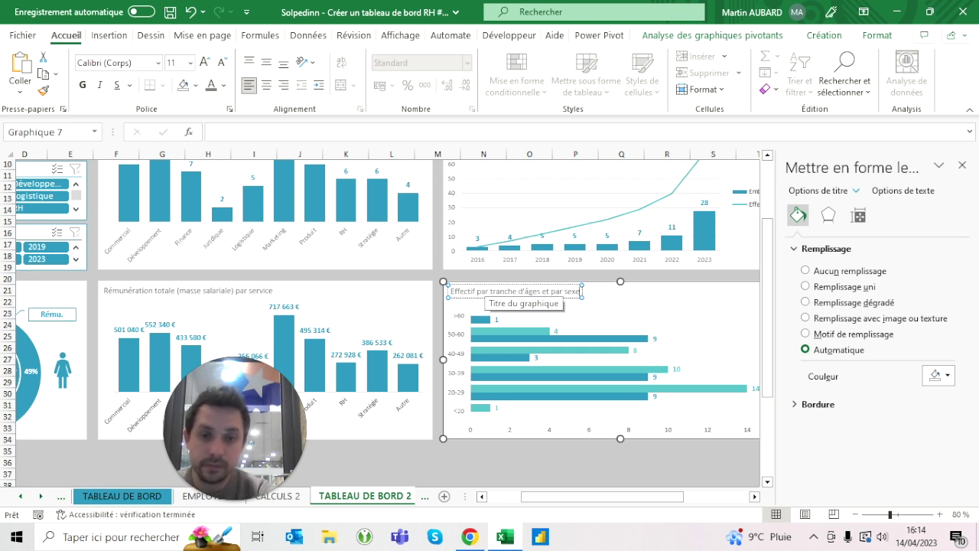
pyautogui.click(438, 463)
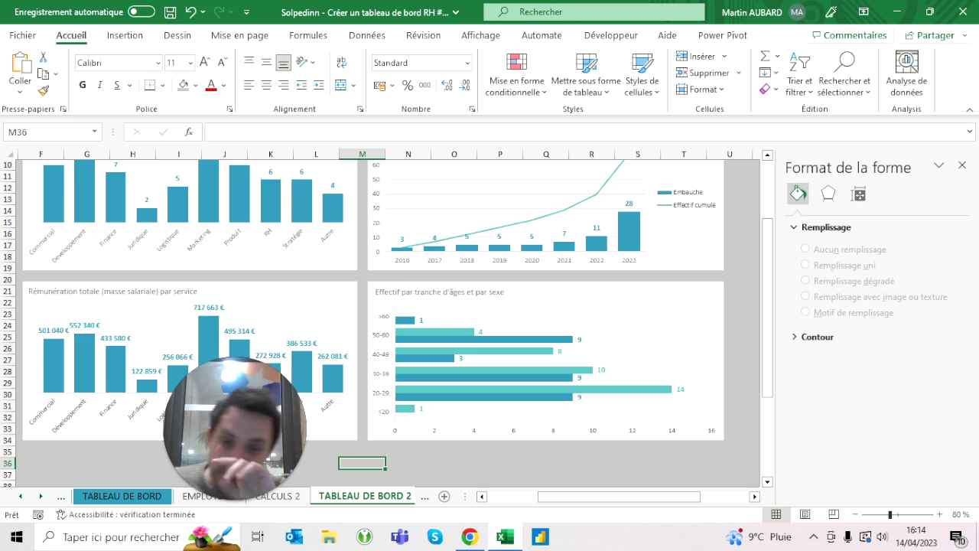
# Filter the dashboard to 2018 with the year slicer.
pyautogui.hscroll(-5, 382, 306)
pyautogui.click(623, 431)
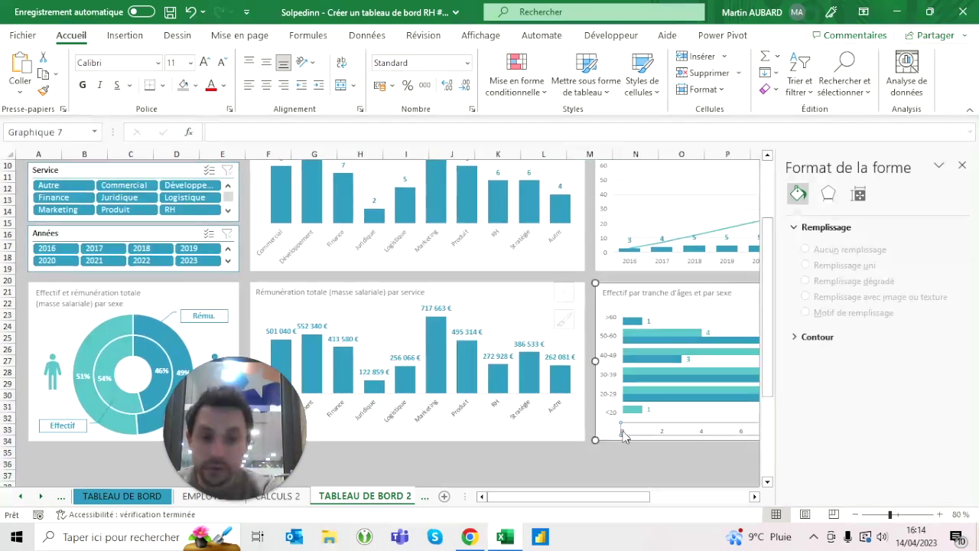
pyautogui.press('Down')
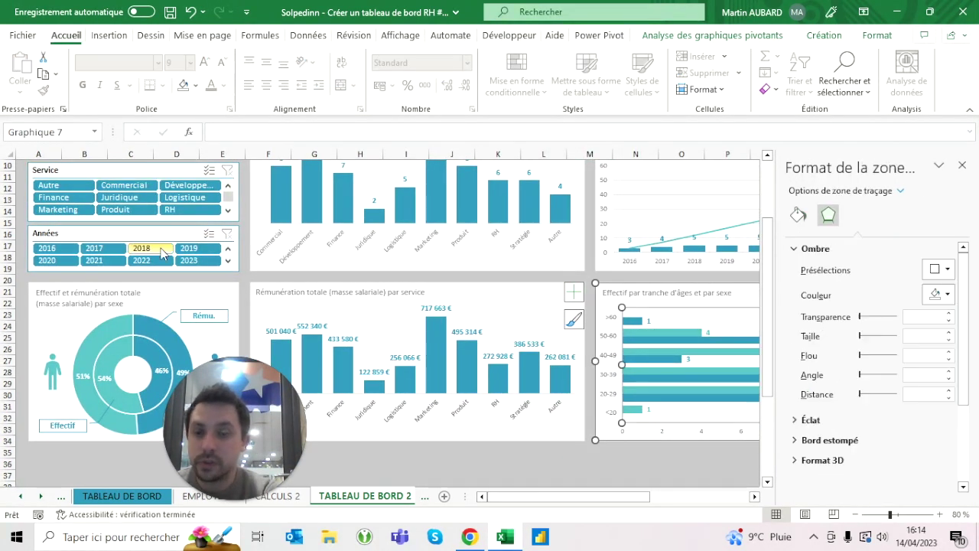
pyautogui.click(148, 252)
pyautogui.hscroll(2, 114, 260)
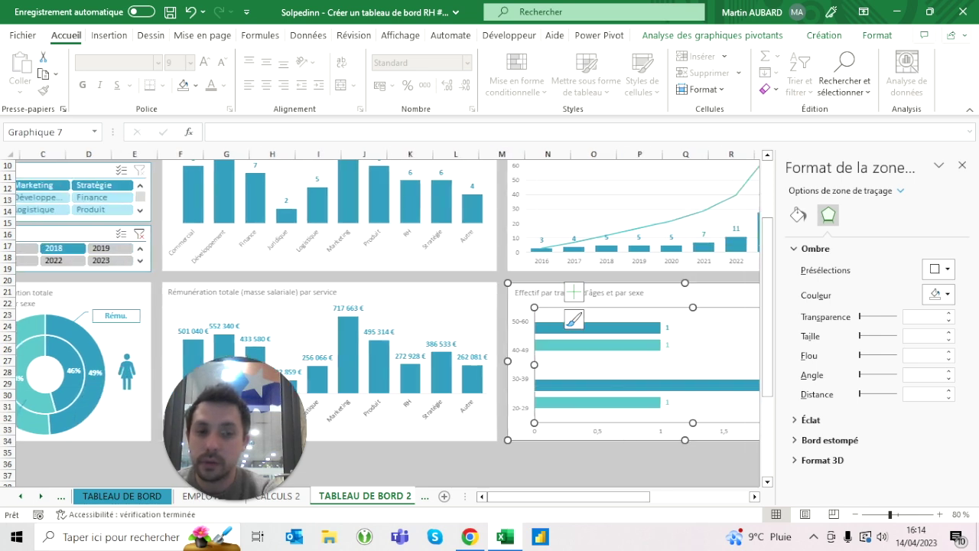
# Clear the year slicer filter so all years show, and close the formatting pane.
pyautogui.click(96, 263)
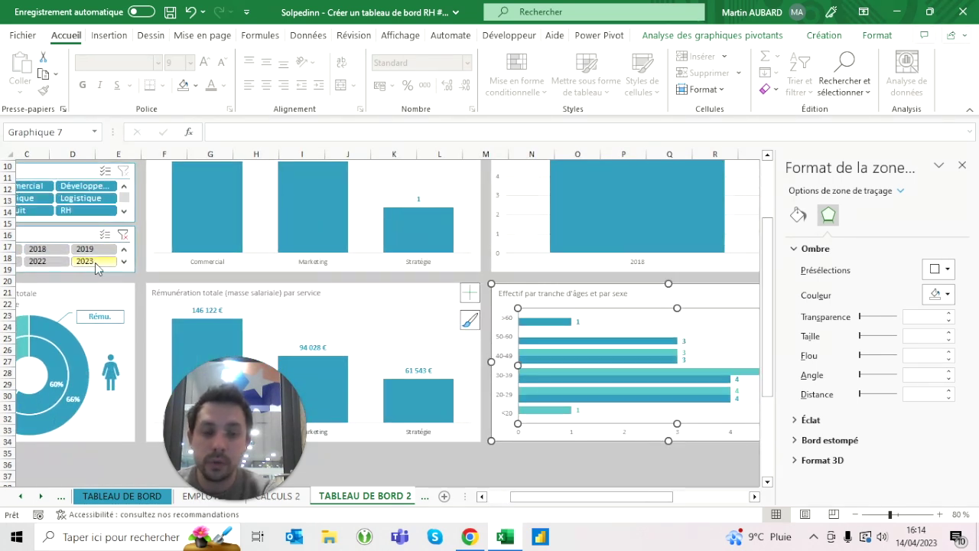
pyautogui.click(122, 234)
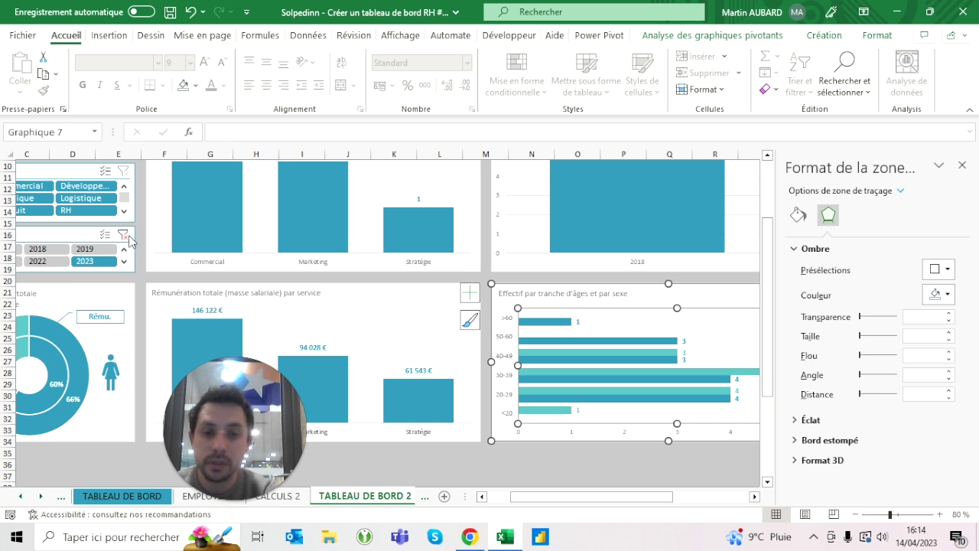
pyautogui.click(962, 165)
pyautogui.click(581, 481)
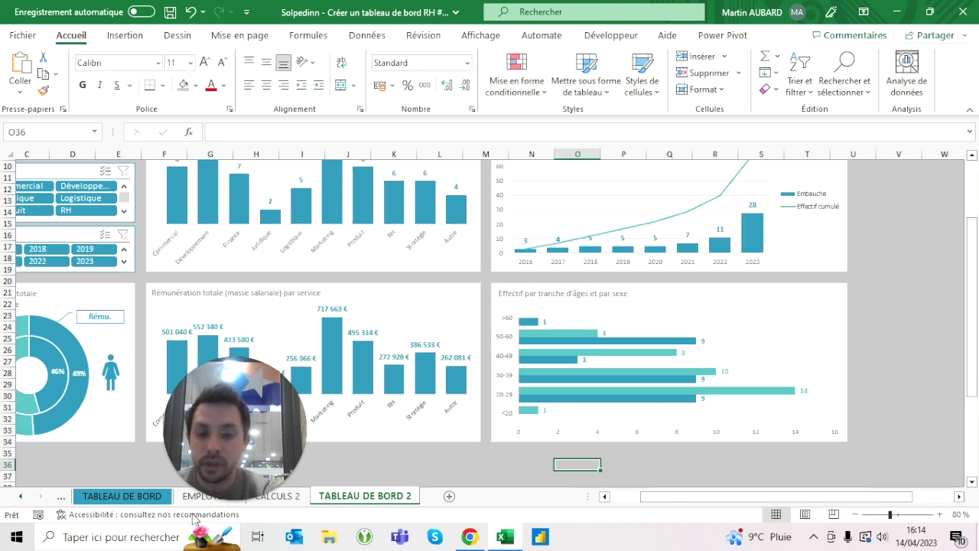
# Compare TABLEAU DE BORD with TABLEAU DE BORD 2 and reselect the age and sex chart.
pyautogui.click(122, 495)
pyautogui.scroll(-3, 451, 424)
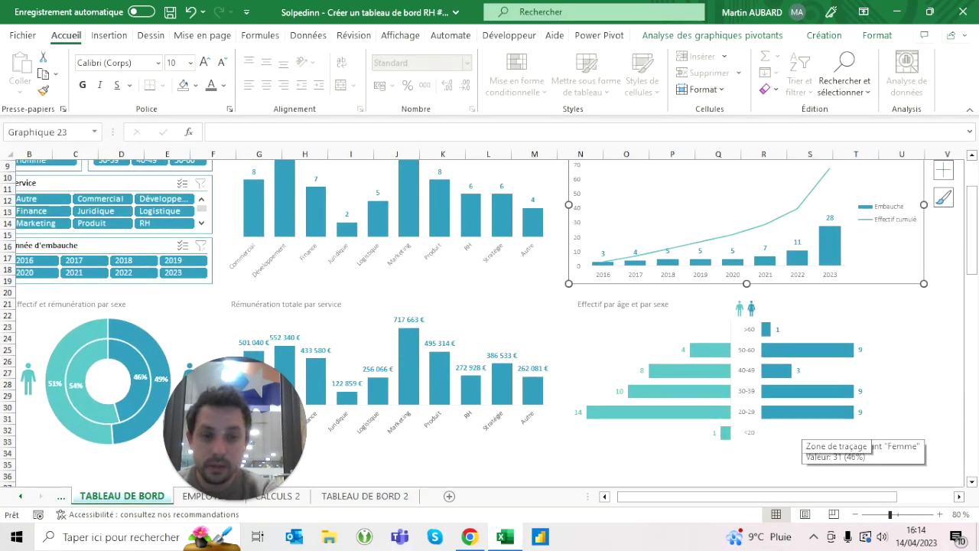
pyautogui.click(366, 496)
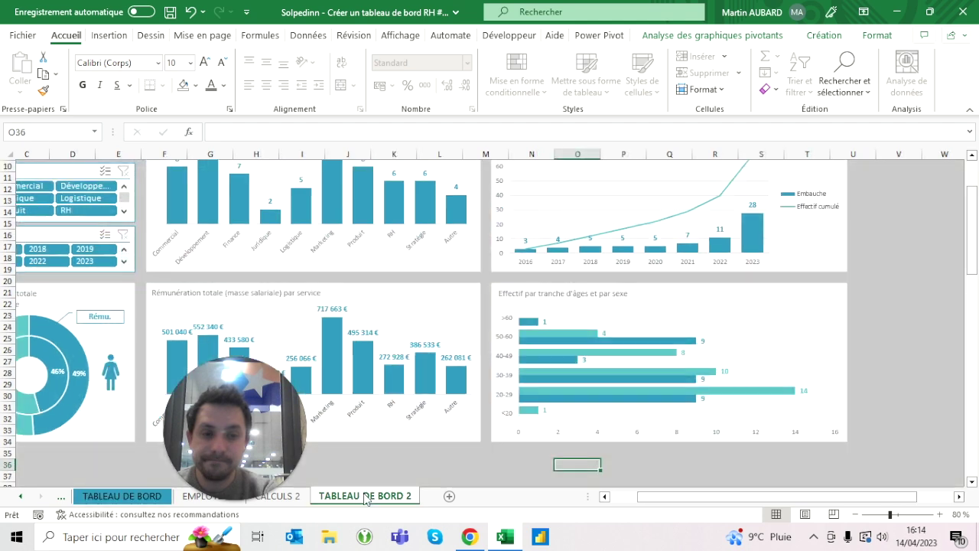
pyautogui.hscroll(1, 524, 373)
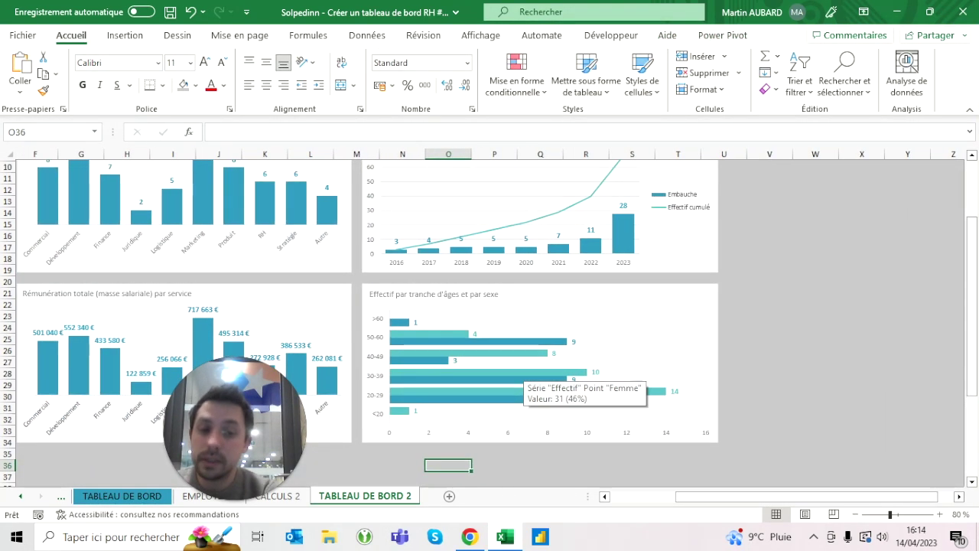
pyautogui.click(770, 293)
pyautogui.click(688, 306)
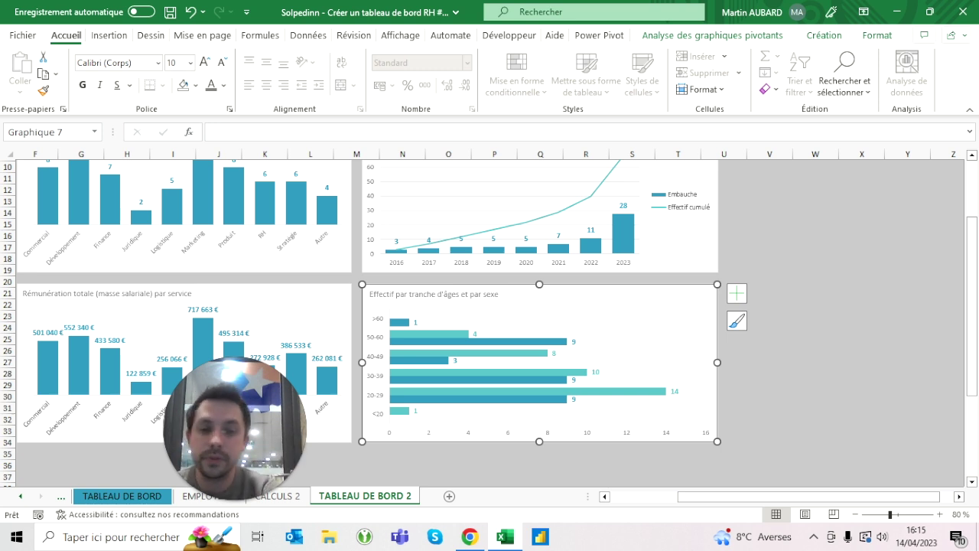
# Compare the two dashboard sheets again, then select the age chart's dark bar series.
pyautogui.click(81, 497)
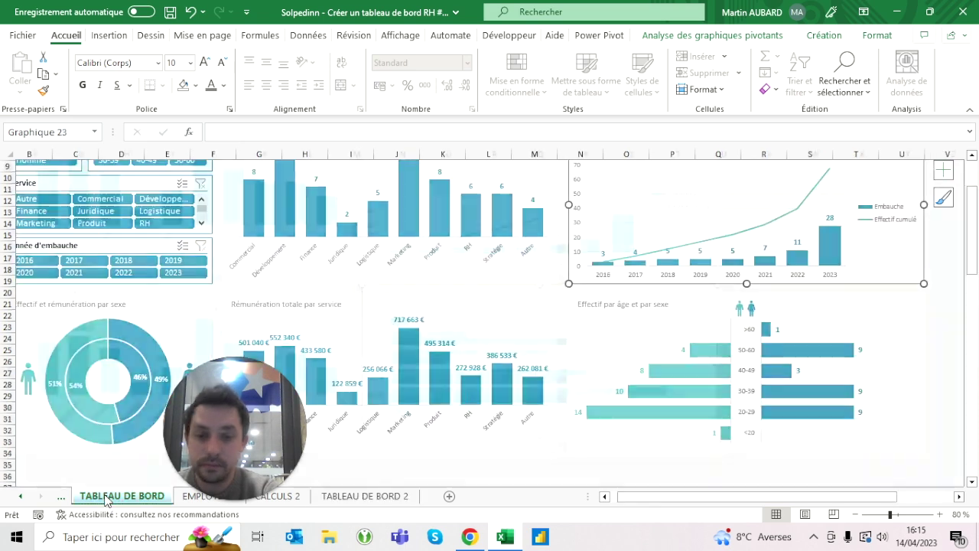
pyautogui.click(375, 504)
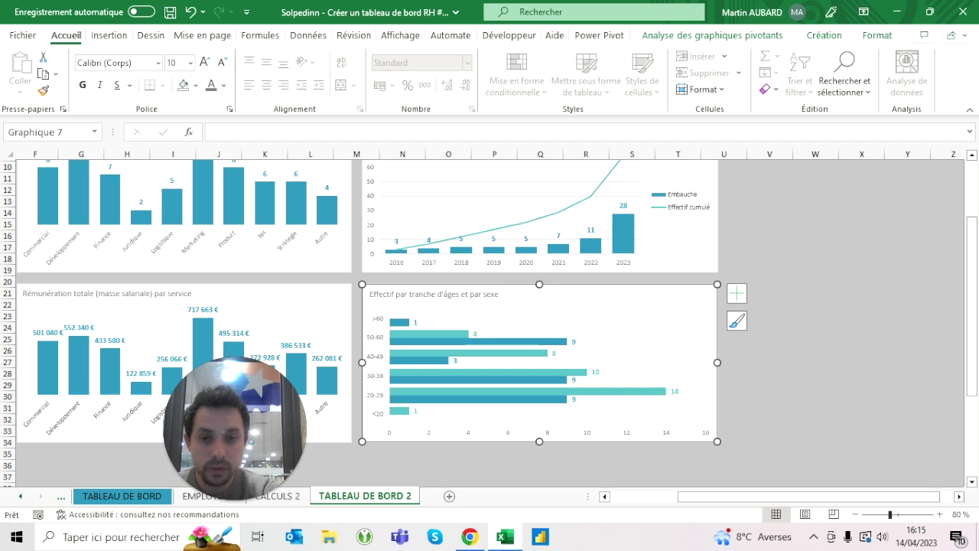
pyautogui.click(149, 496)
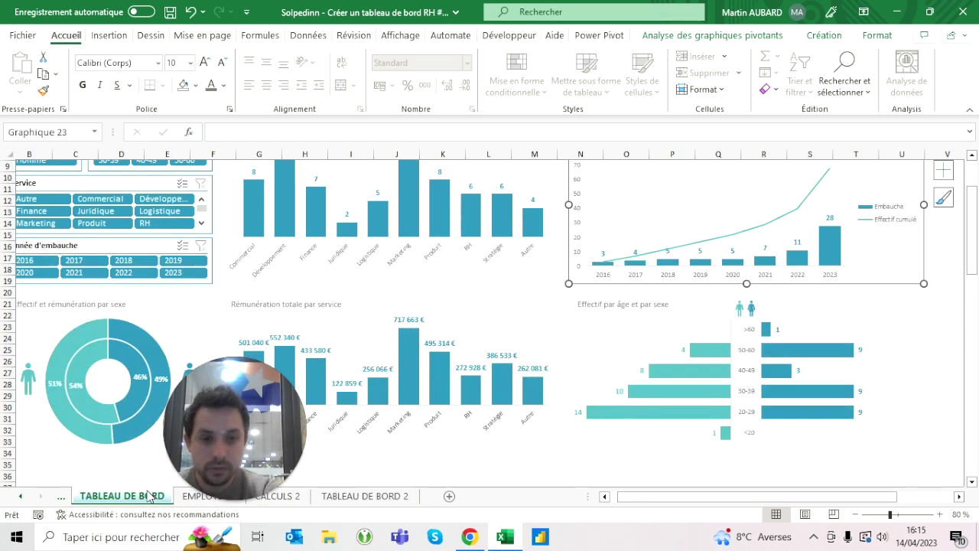
pyautogui.click(366, 497)
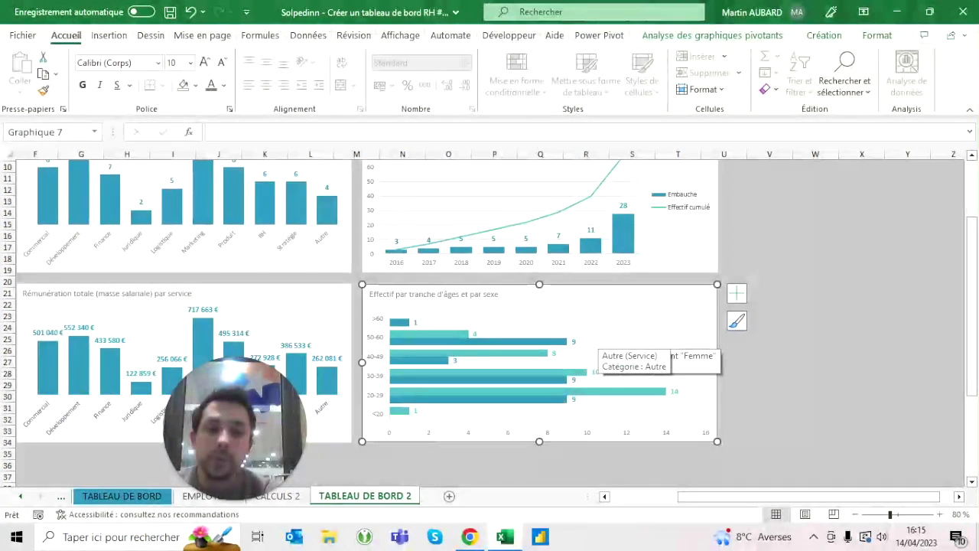
pyautogui.click(770, 304)
pyautogui.click(415, 341)
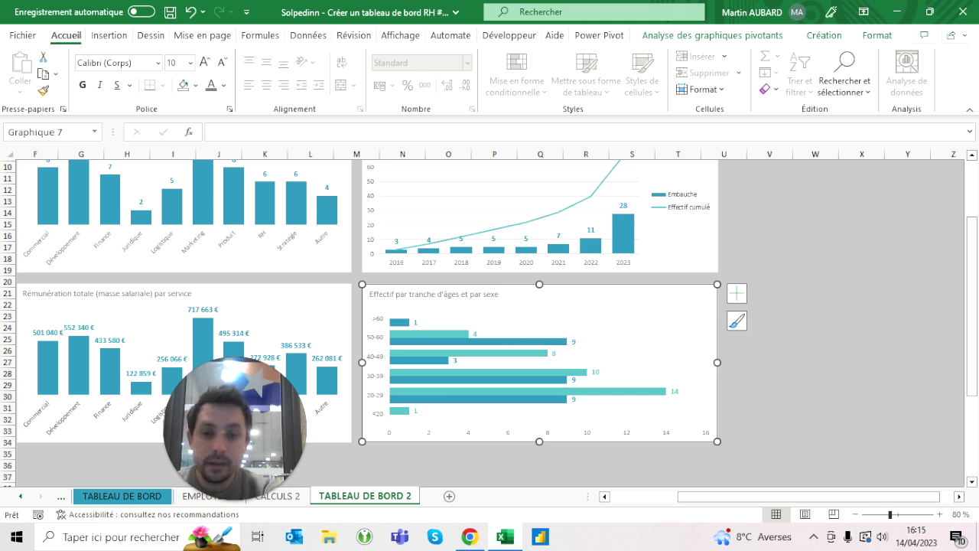
pyautogui.doubleClick(398, 323)
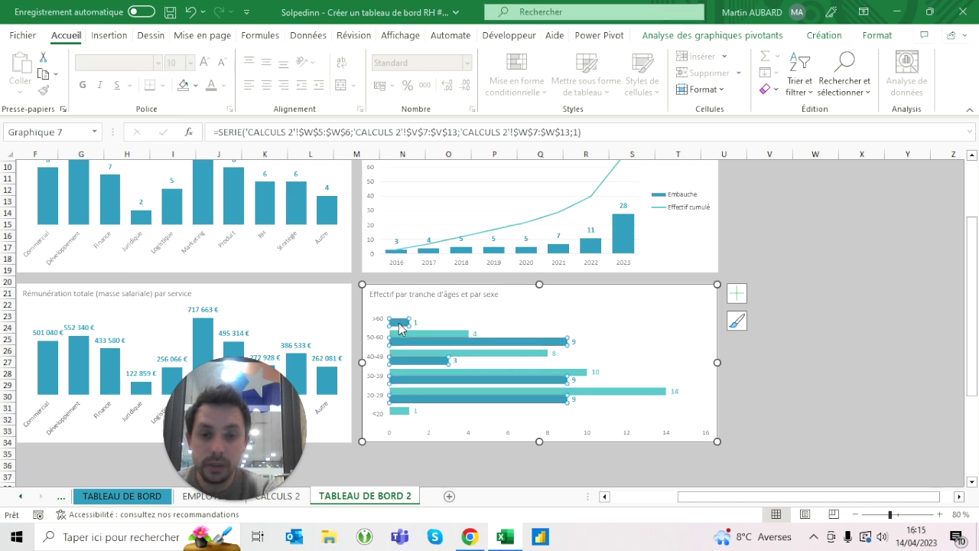
# Set the age-by-sex chart's series overlap to 100% in Format Data Series.
pyautogui.click(622, 124)
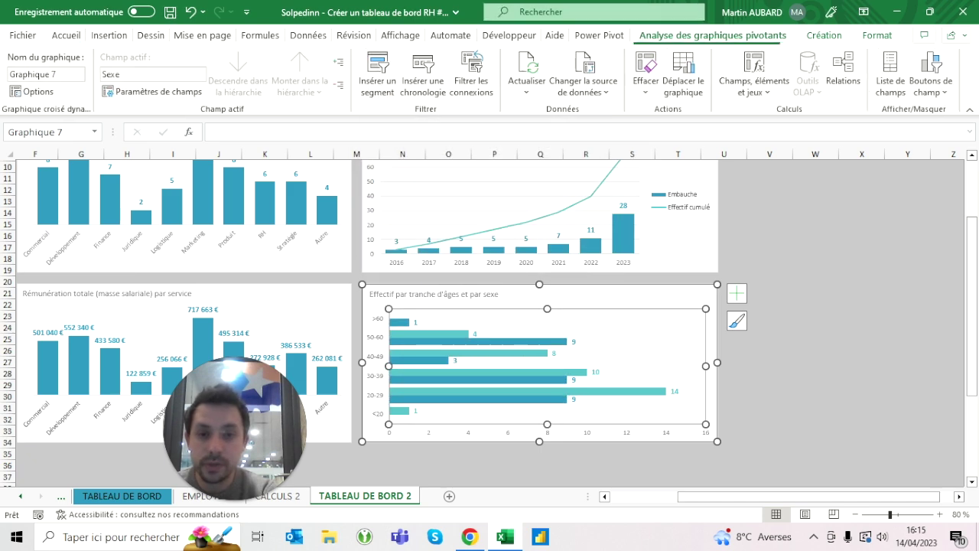
pyautogui.doubleClick(306, 218)
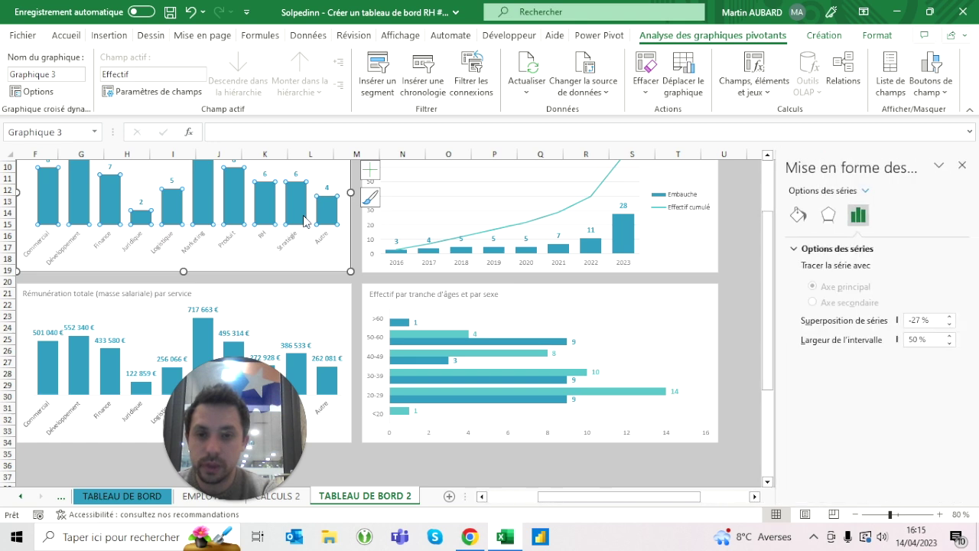
pyautogui.click(405, 322)
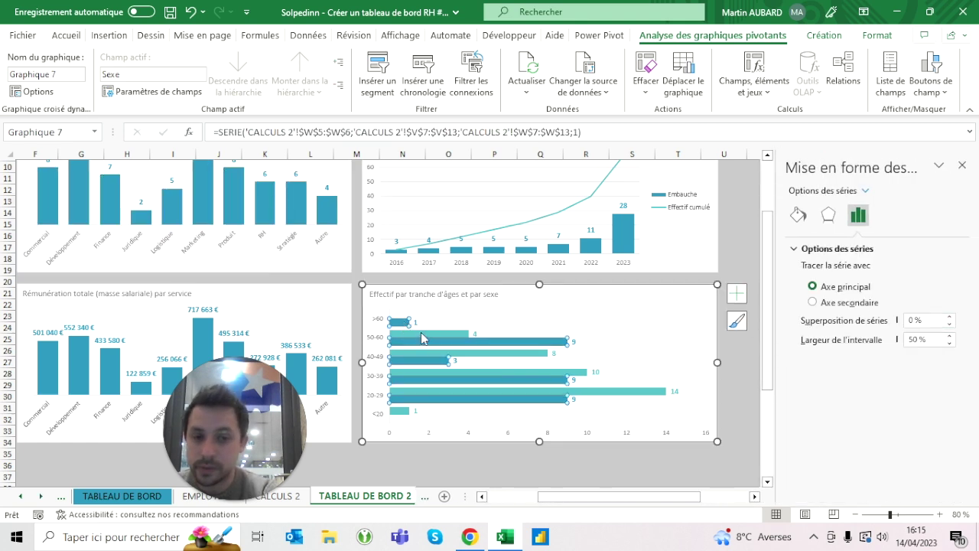
pyautogui.click(910, 320)
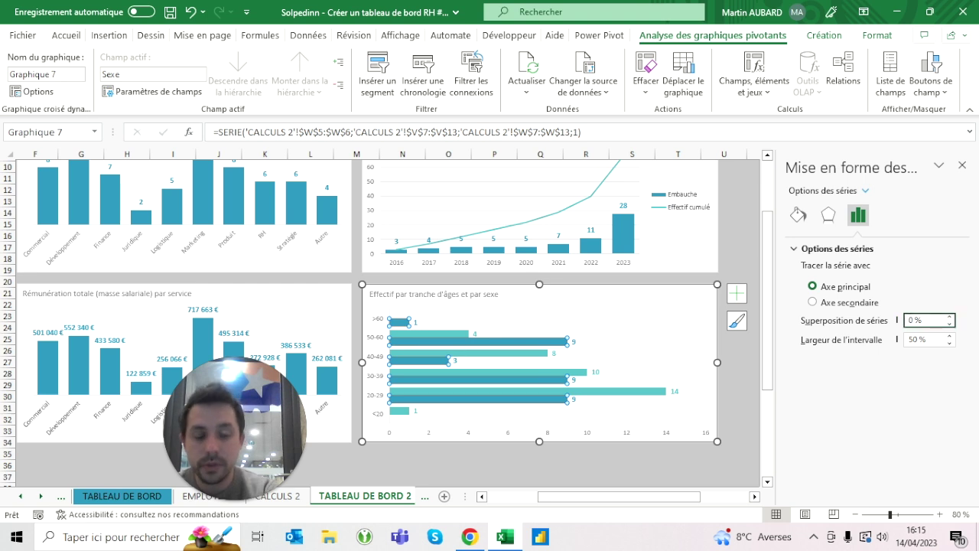
pyautogui.write('100')
pyautogui.press('Return')
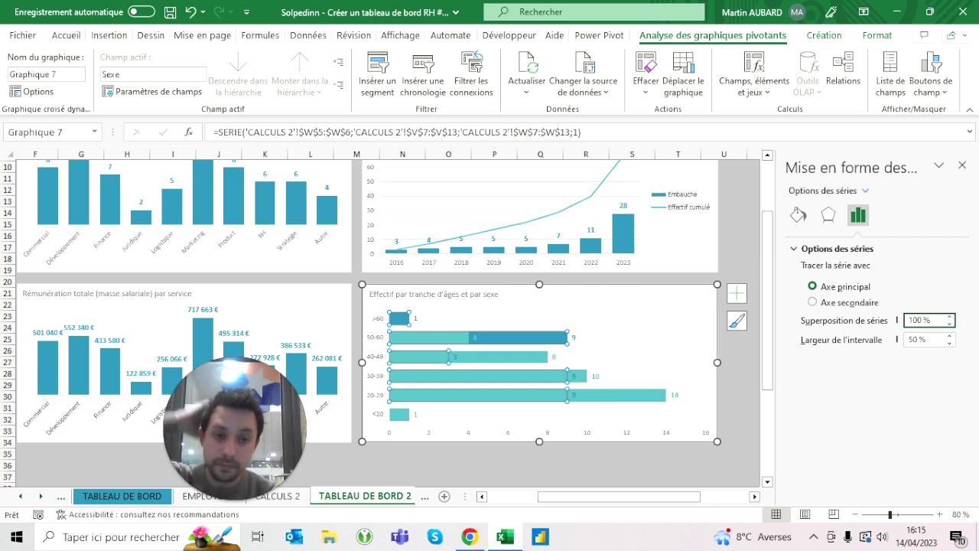
pyautogui.click(724, 246)
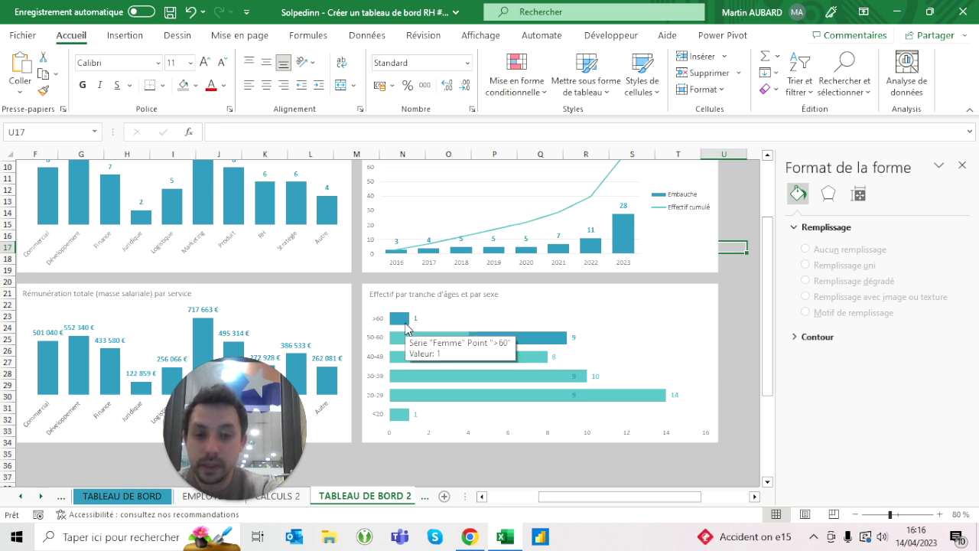
# Set the age-by-sex chart's light-teal series to Aucun remplissage (no fill).
pyautogui.click(153, 499)
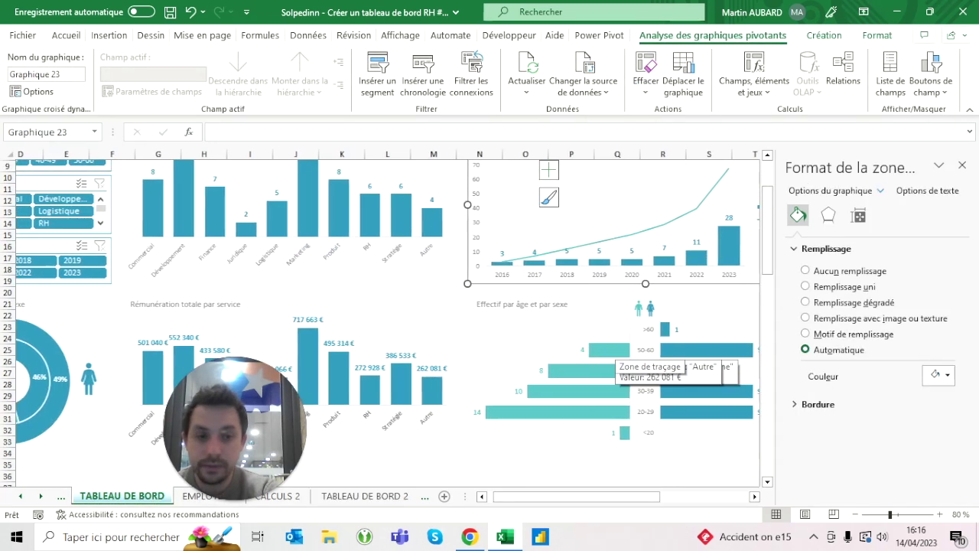
pyautogui.click(365, 496)
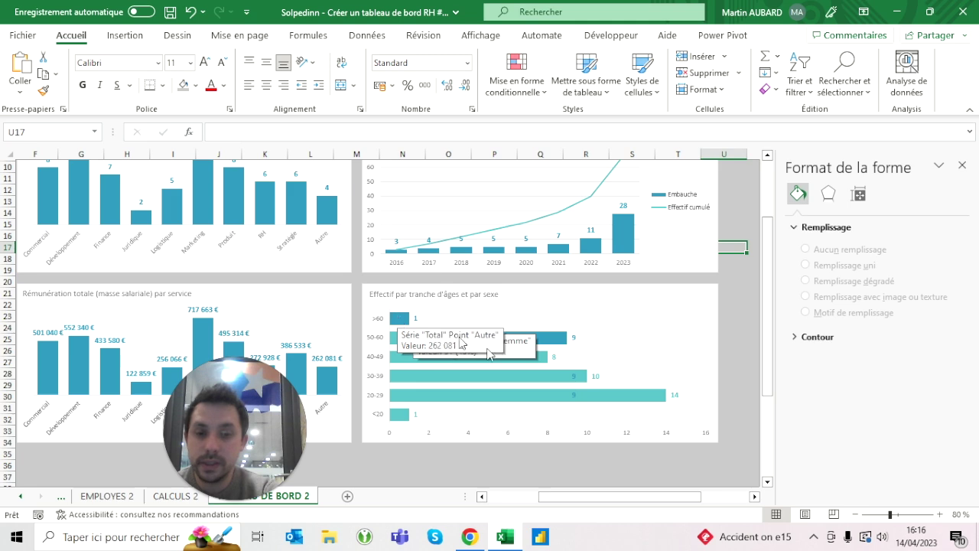
pyautogui.click(517, 365)
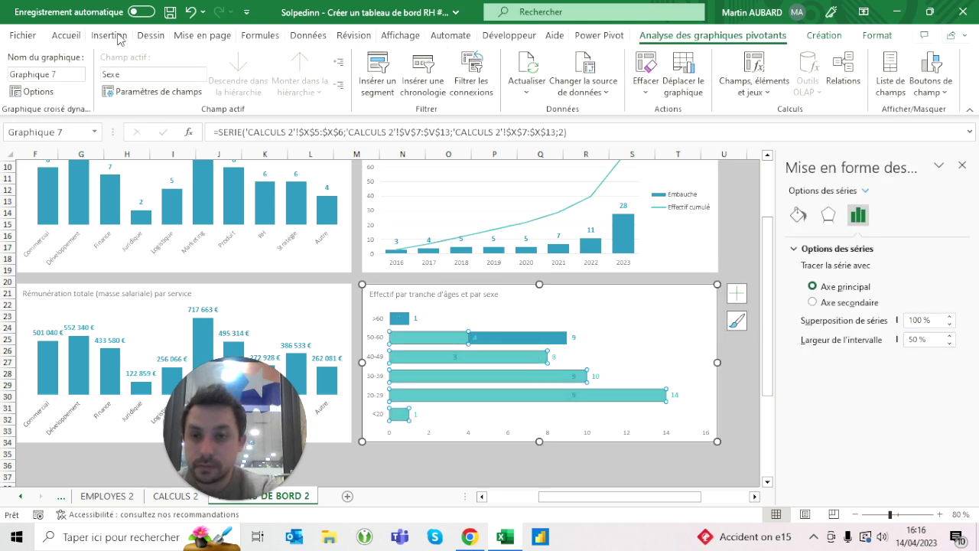
pyautogui.click(66, 35)
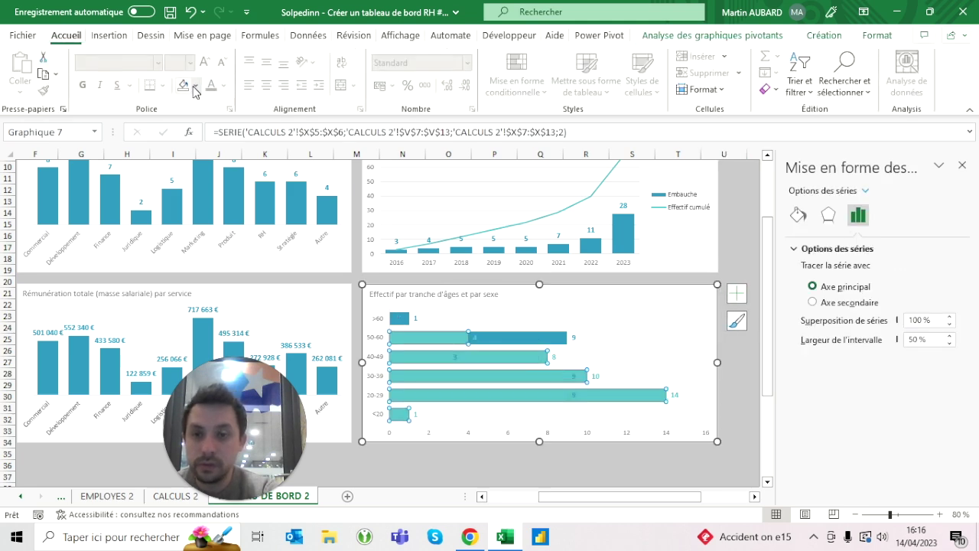
pyautogui.click(195, 86)
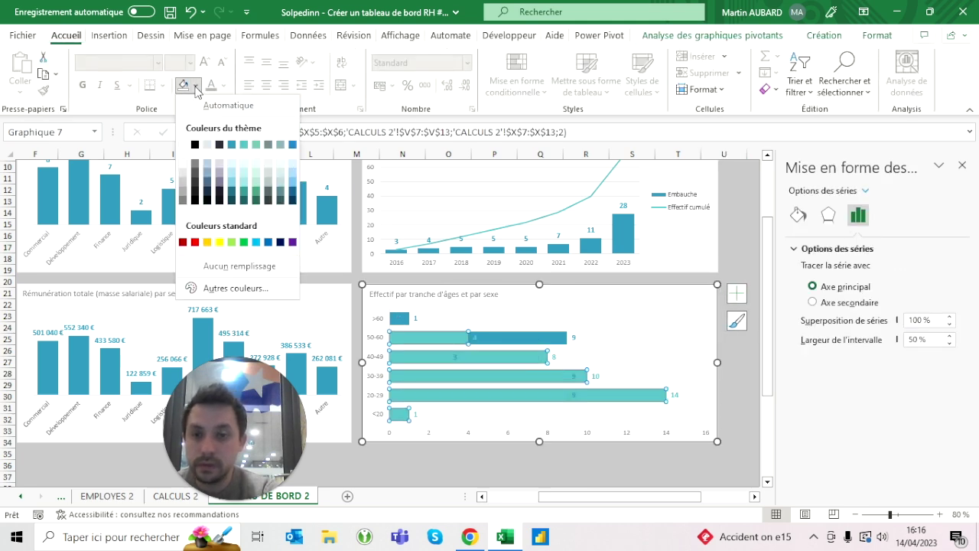
pyautogui.click(209, 268)
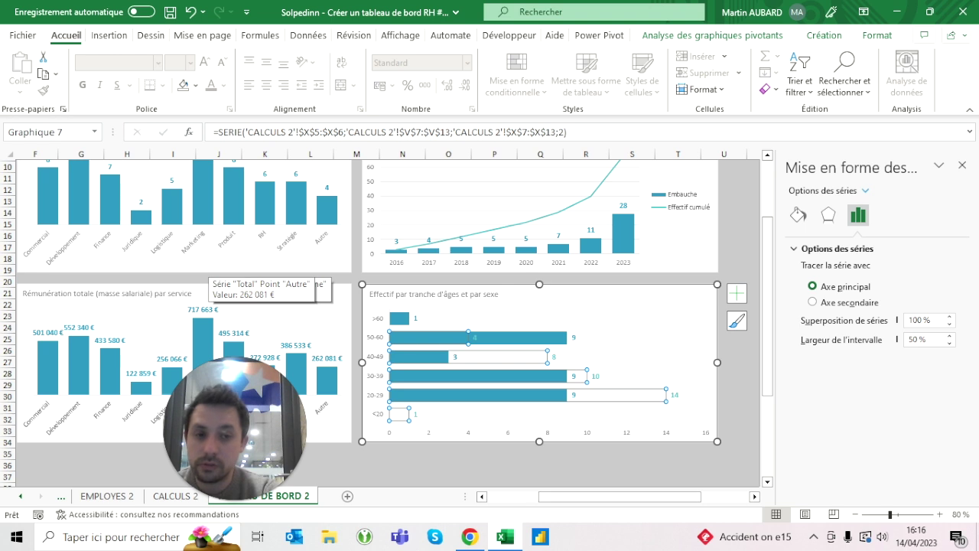
pyautogui.click(732, 350)
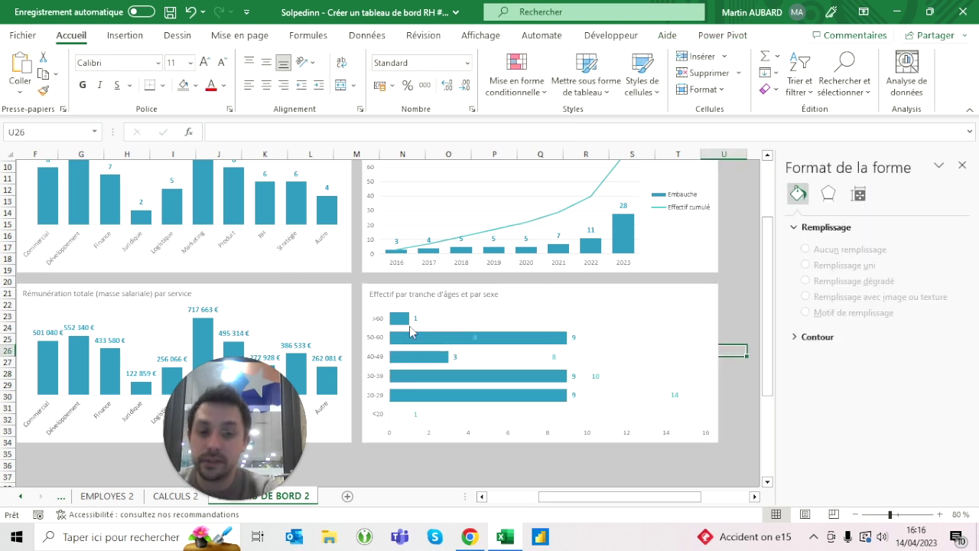
pyautogui.click(379, 413)
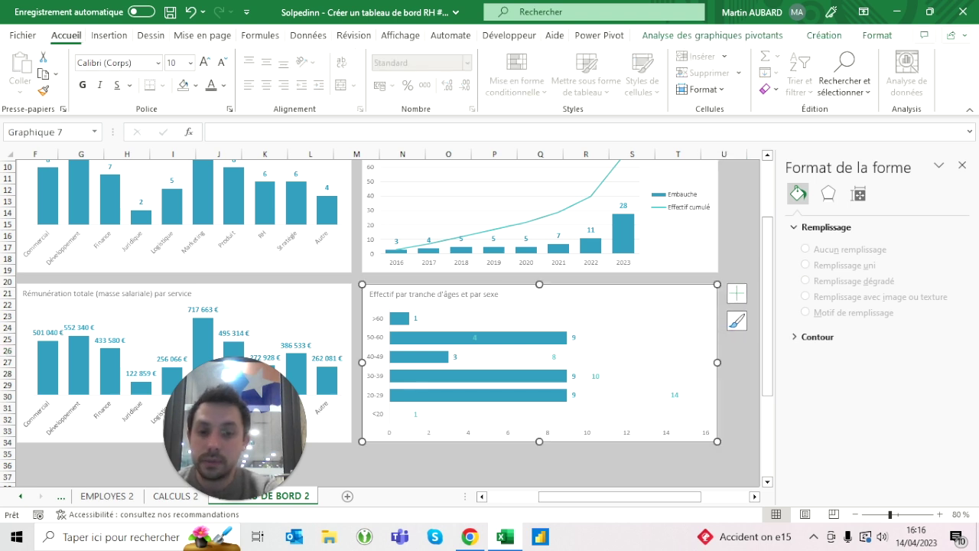
# Narrow the age-by-sex chart from its left edge and paste a copy beside it.
pyautogui.moveTo(362, 362); pyautogui.dragTo(527, 363)
pyautogui.moveTo(522, 362); pyautogui.dragTo(512, 362)
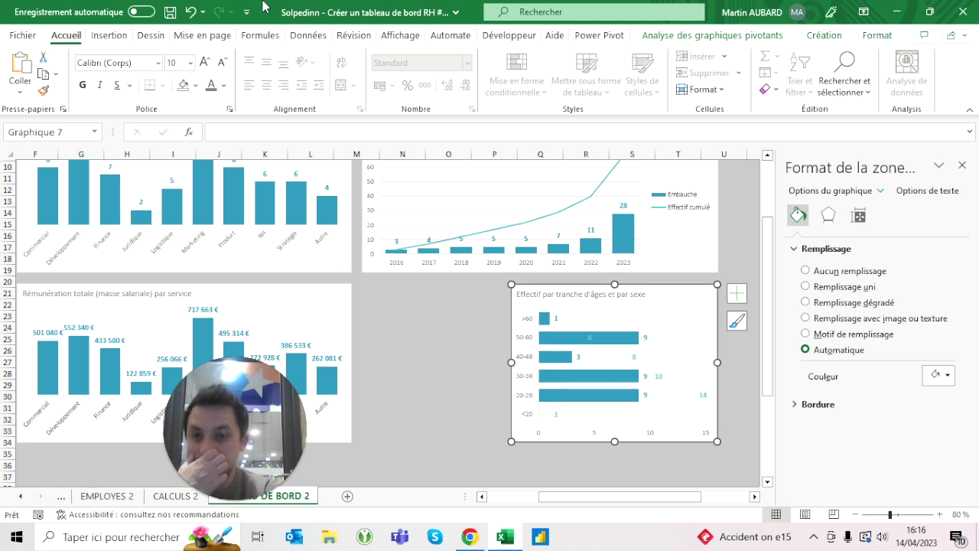
pyautogui.moveTo(326, 381)
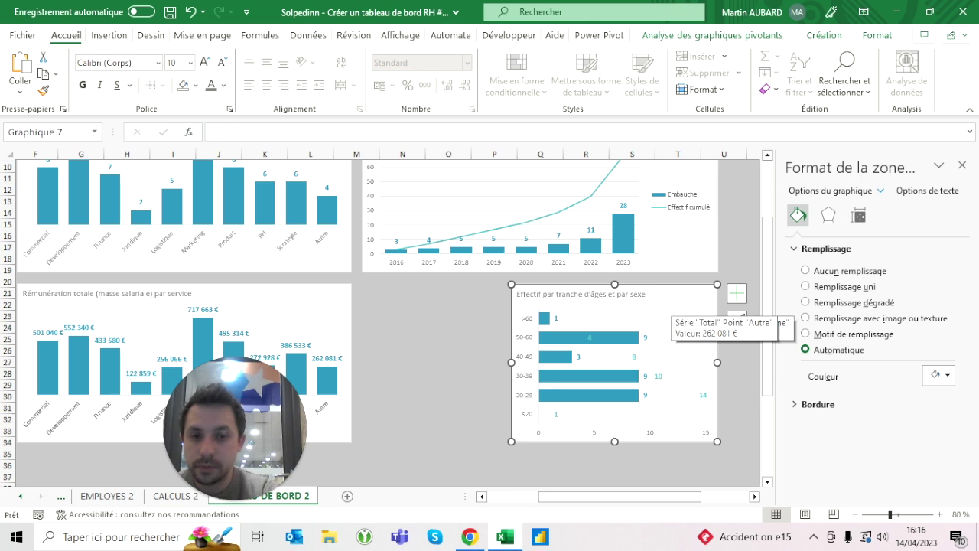
pyautogui.click(384, 293)
pyautogui.hotkey('ctrl', 'v')
pyautogui.moveTo(380, 288); pyautogui.dragTo(381, 284)
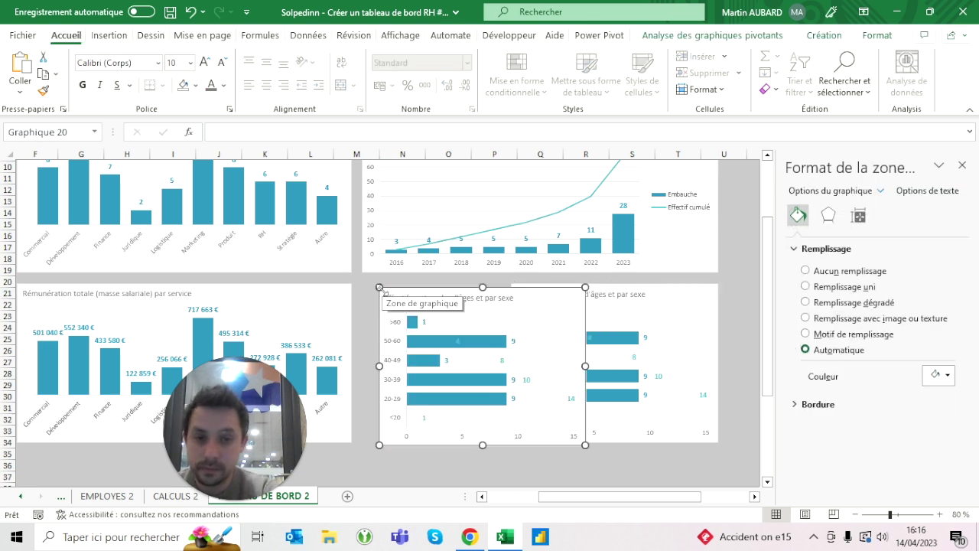
pyautogui.press('Escape')
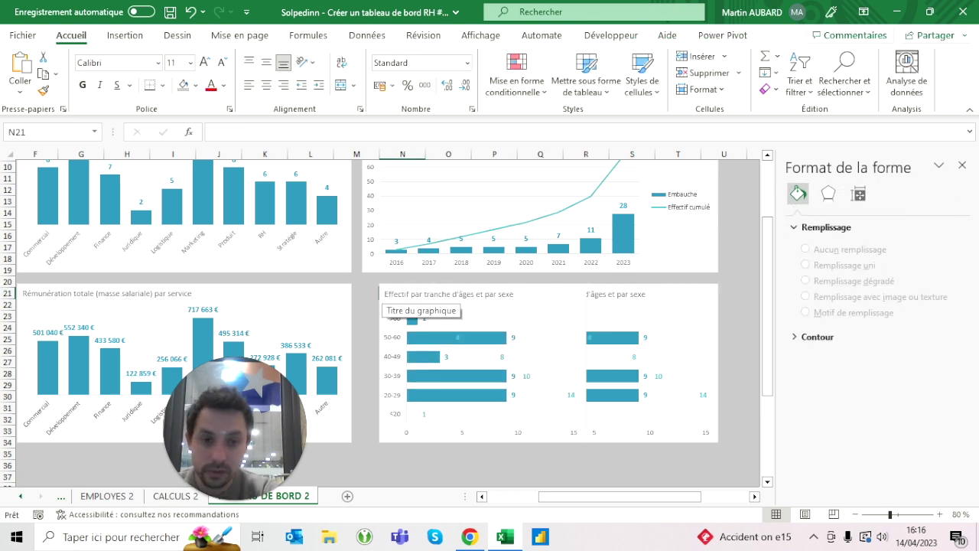
# Left-align the age chart with the hiring chart.
pyautogui.click(388, 296)
pyautogui.keyDown('ctrl'); pyautogui.click(536, 229); pyautogui.keyUp('ctrl')
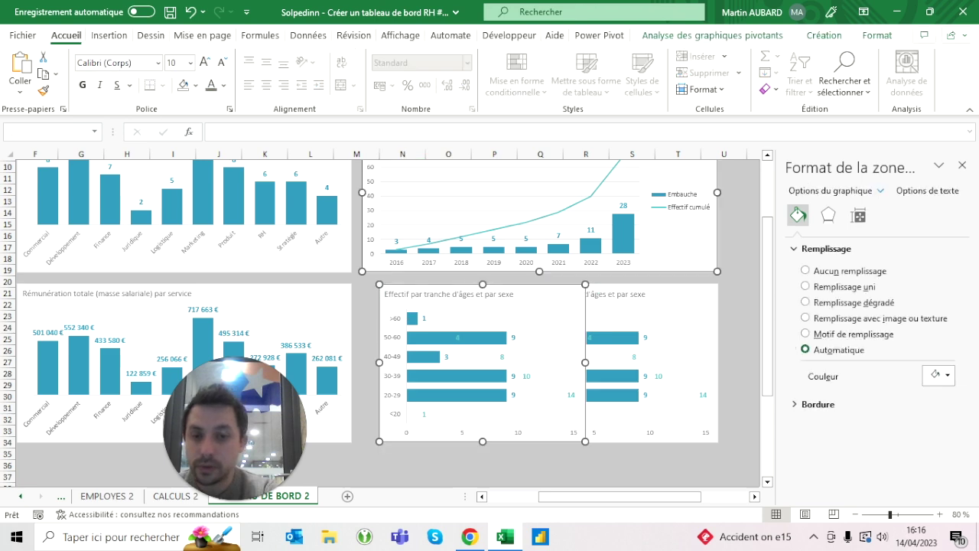
pyautogui.click(833, 37)
pyautogui.click(786, 56)
pyautogui.click(811, 72)
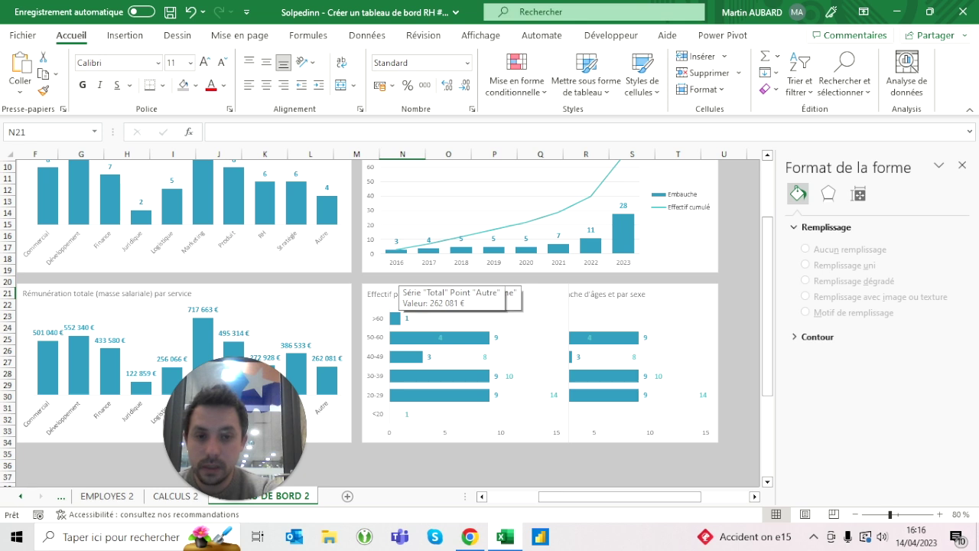
# Hide the copy's title by setting its font colour to white.
pyautogui.click(386, 295)
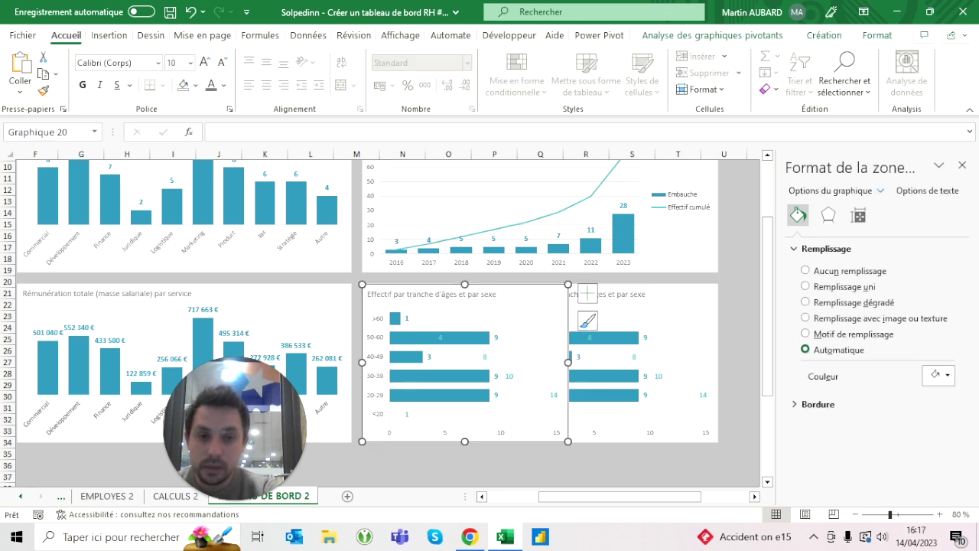
pyautogui.click(608, 293)
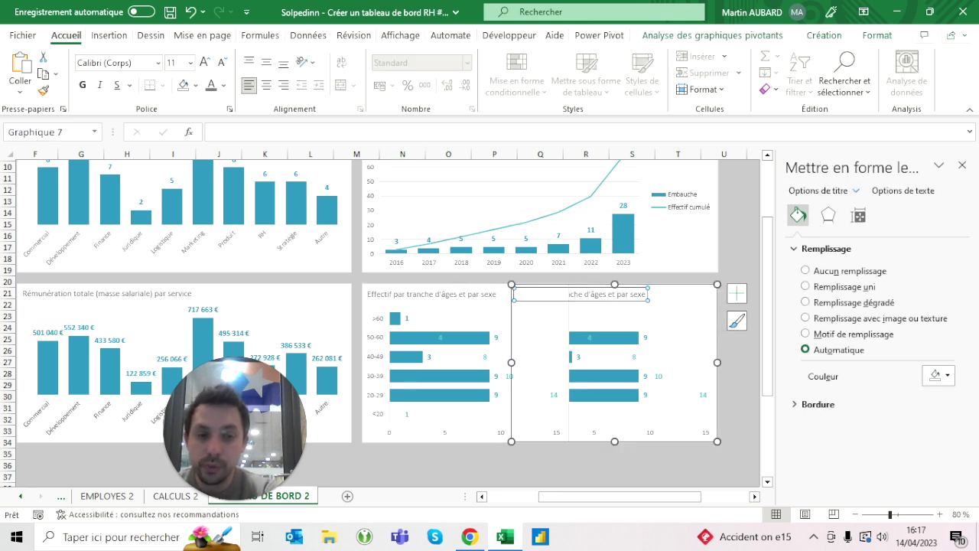
pyautogui.click(224, 86)
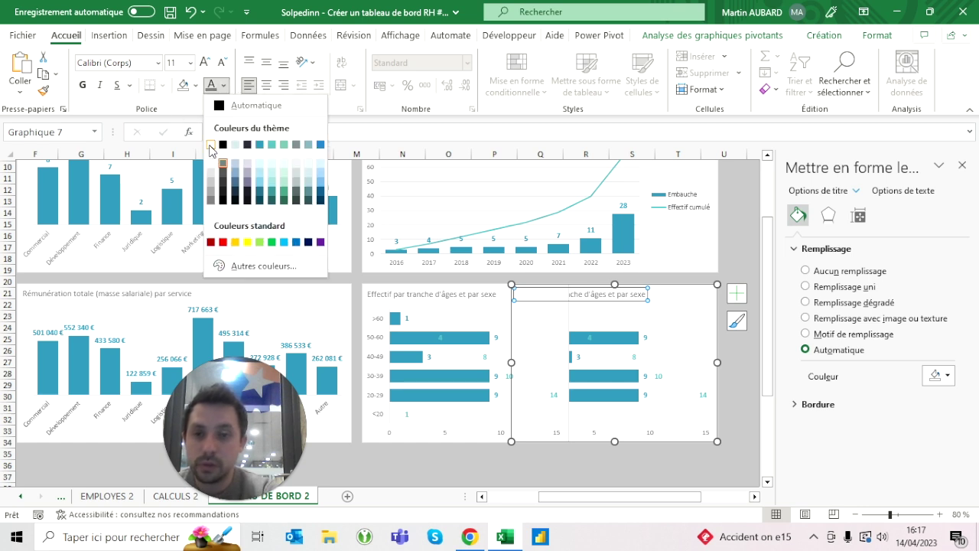
pyautogui.click(211, 144)
pyautogui.click(723, 269)
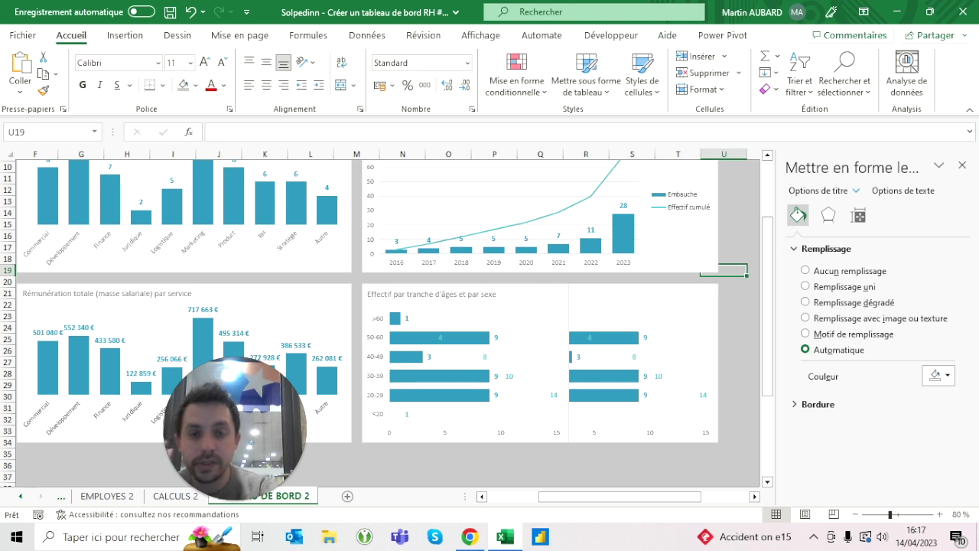
# Bring the copy chart to the front with Avancer > Premier plan.
pyautogui.click(535, 302)
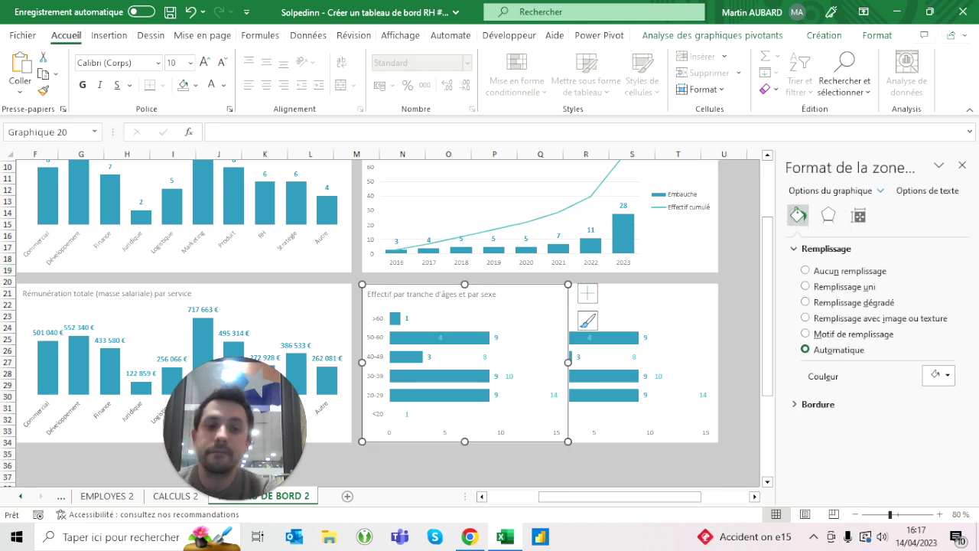
pyautogui.click(580, 294)
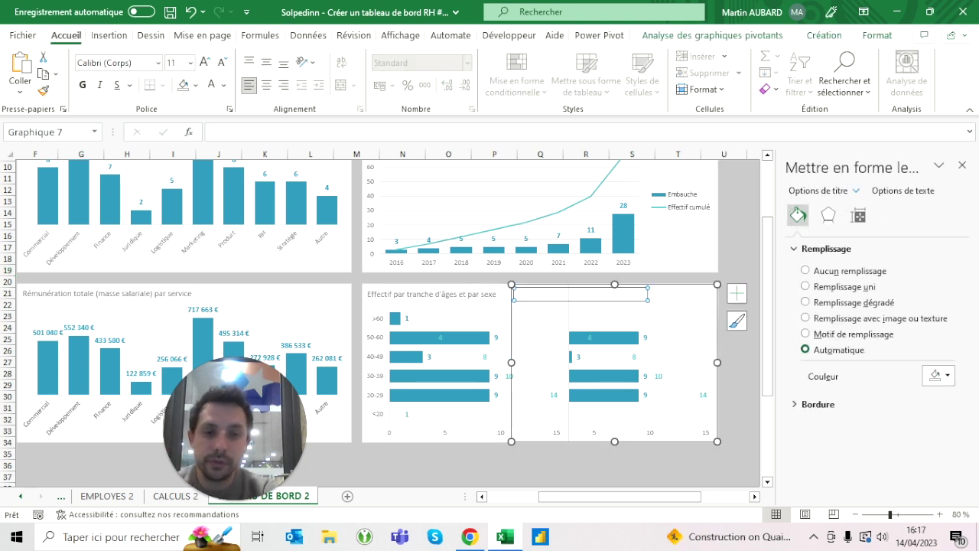
pyautogui.press('Delete')
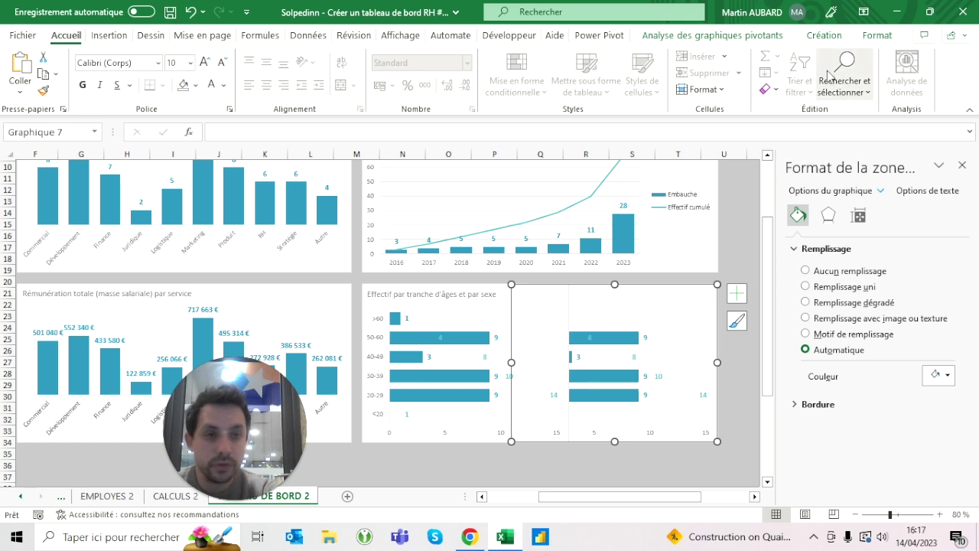
pyautogui.click(877, 36)
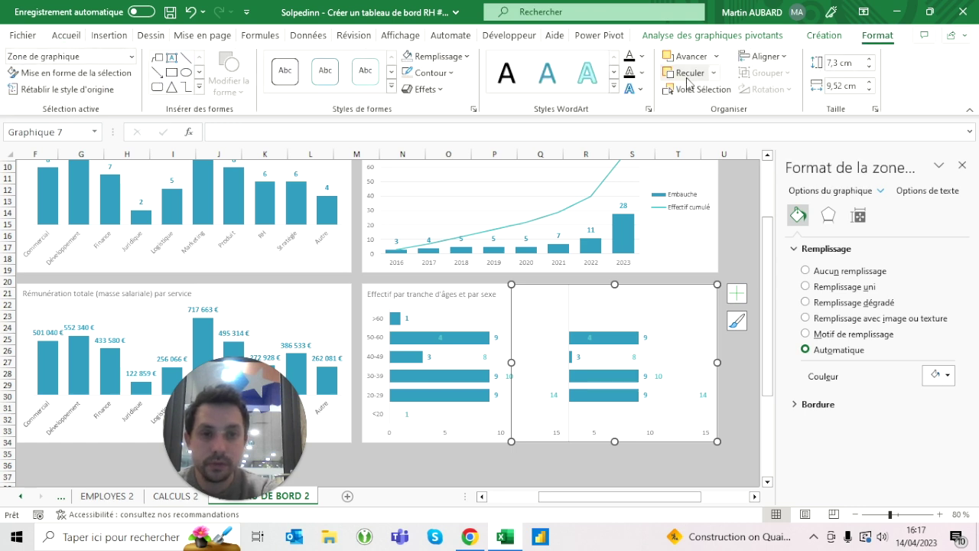
pyautogui.click(716, 56)
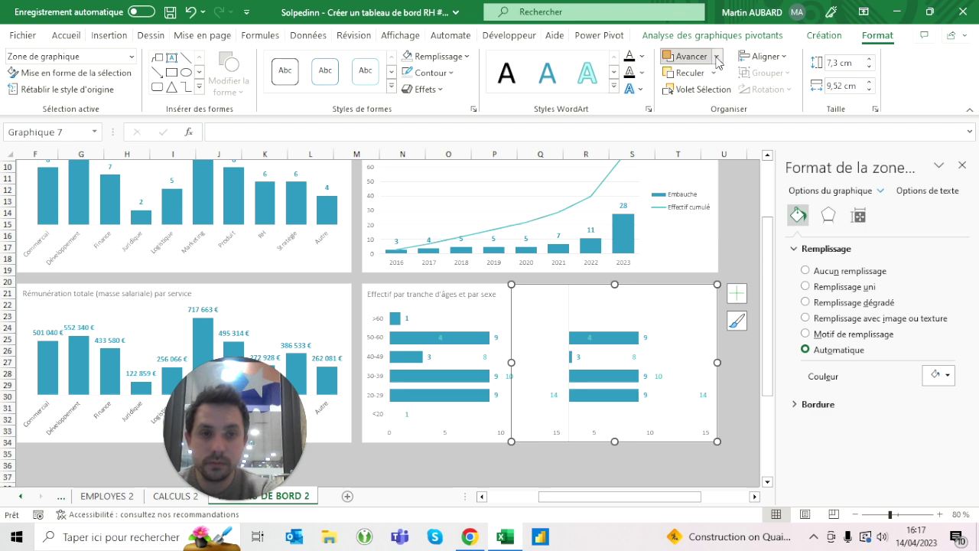
pyautogui.click(707, 93)
pyautogui.press('Escape')
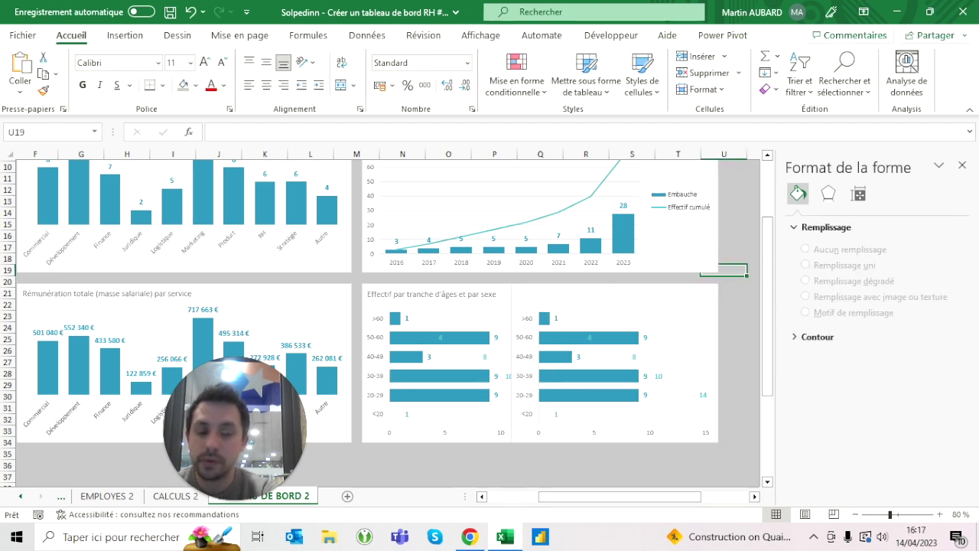
# Select the left age chart's plot area and bar series to inspect the two charts.
pyautogui.click(732, 258)
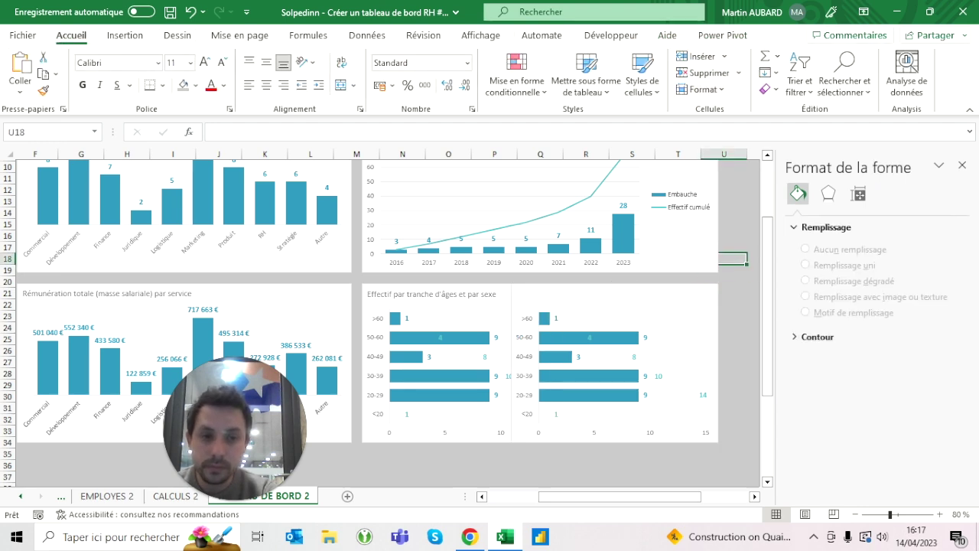
pyautogui.click(376, 351)
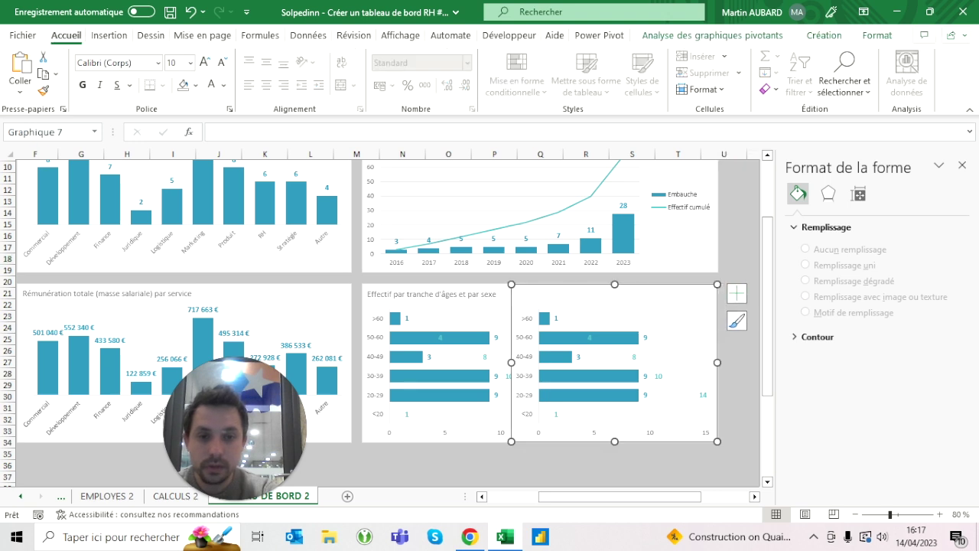
pyautogui.press('Escape')
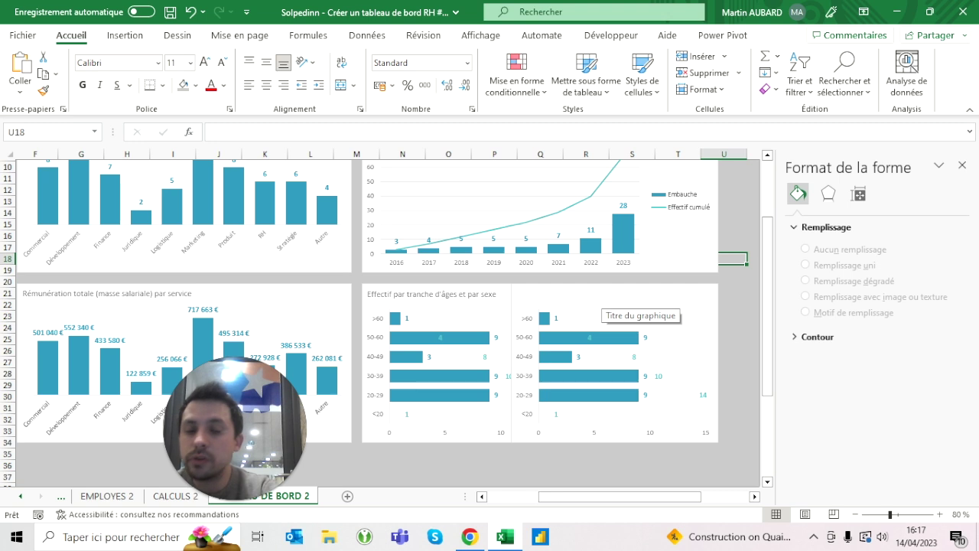
pyautogui.click(484, 340)
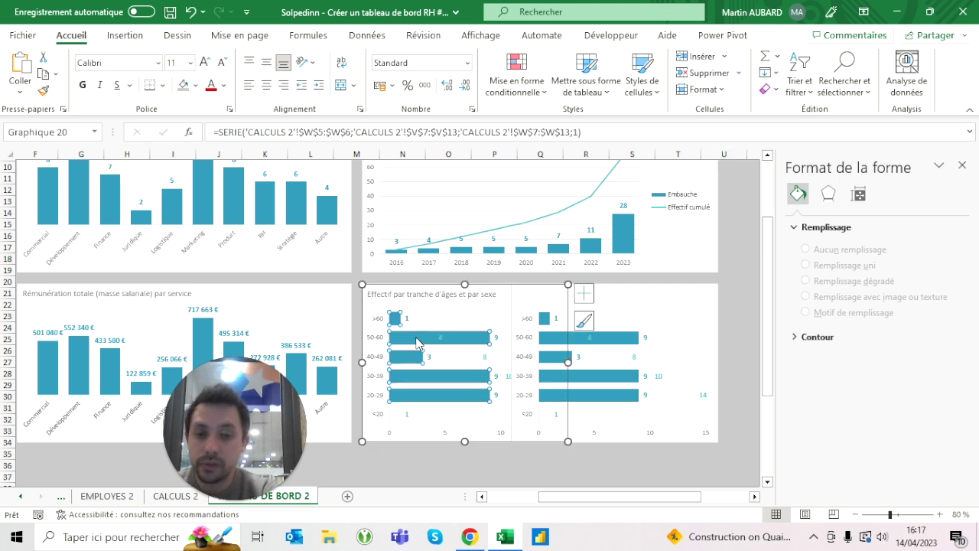
pyautogui.click(448, 464)
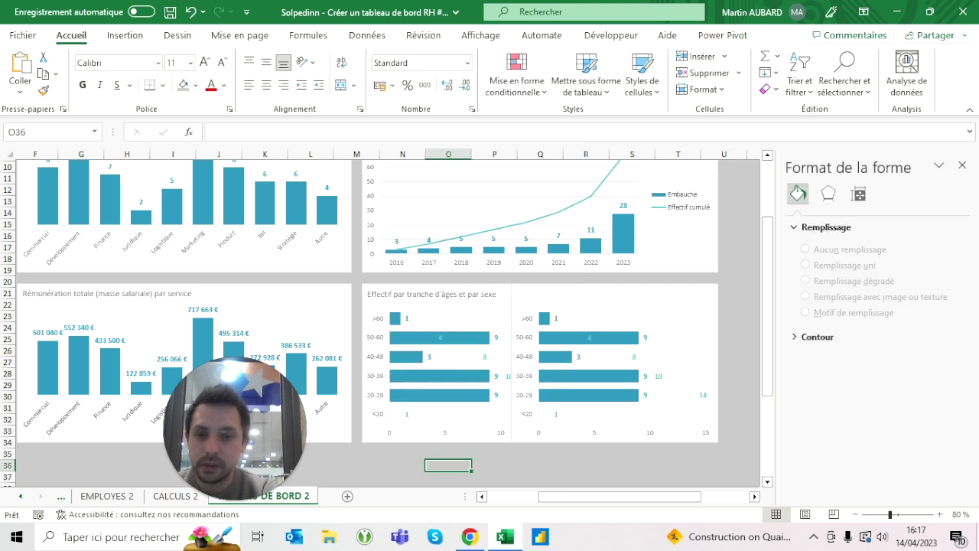
pyautogui.click(451, 419)
pyautogui.click(383, 353)
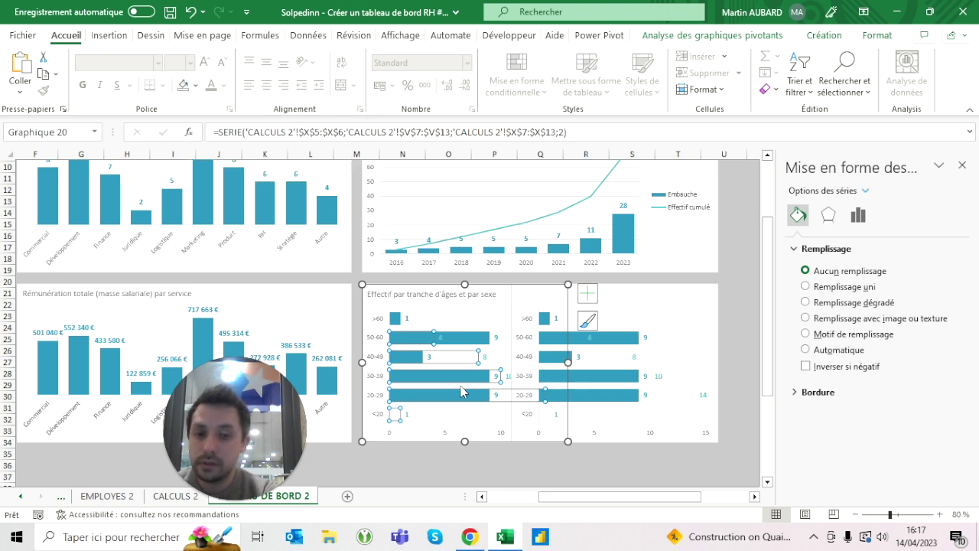
pyautogui.click(402, 453)
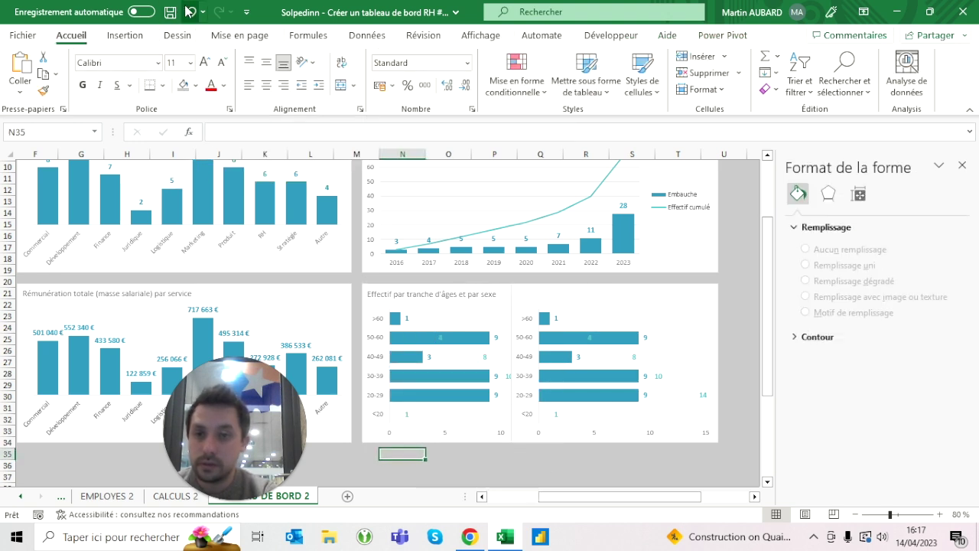
# Fill the left chart's Total series light teal and remove the darker bars' fill.
pyautogui.click(412, 358)
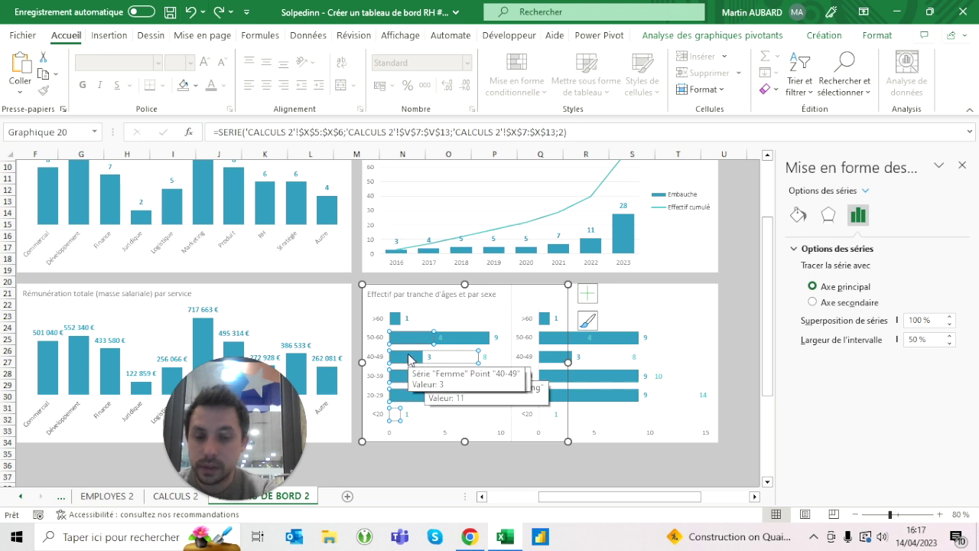
pyautogui.click(197, 87)
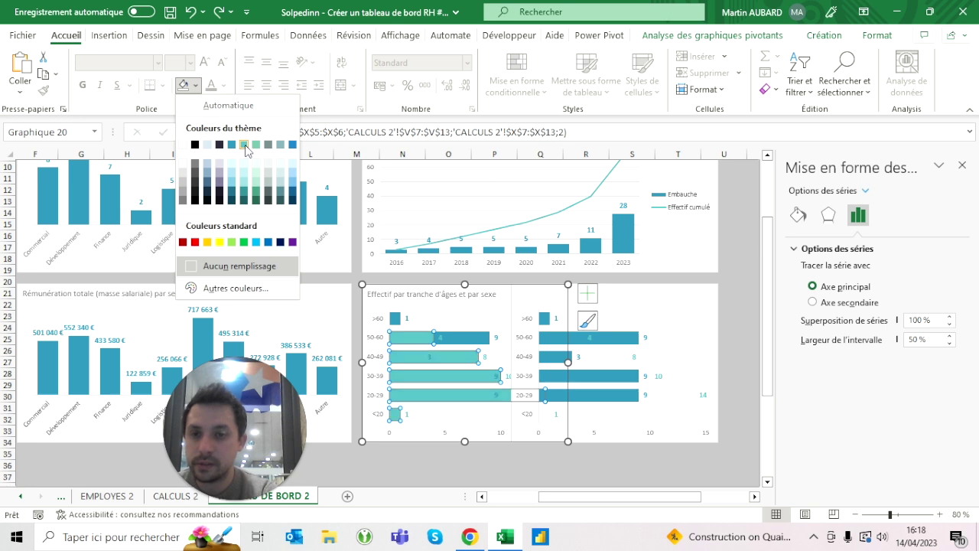
pyautogui.click(245, 146)
pyautogui.click(473, 343)
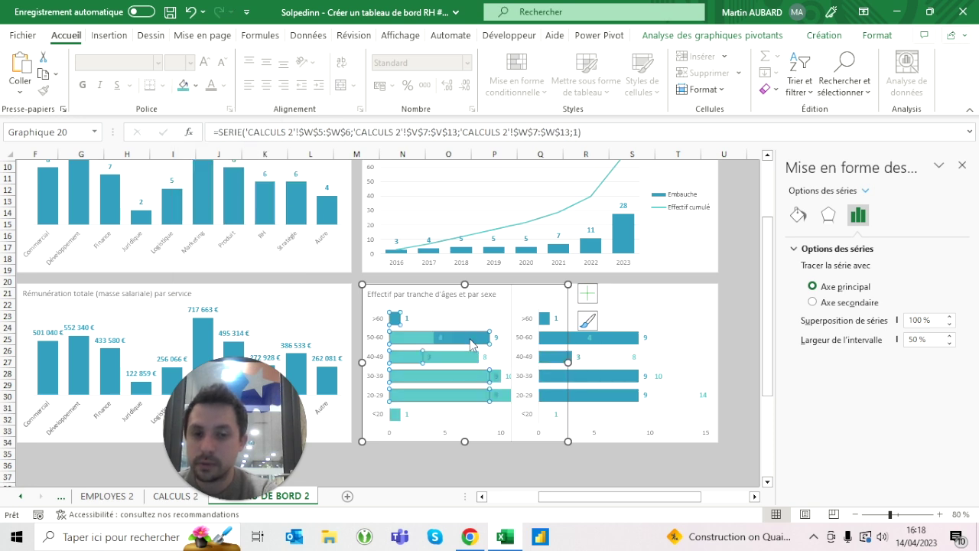
pyautogui.click(197, 86)
pyautogui.click(211, 264)
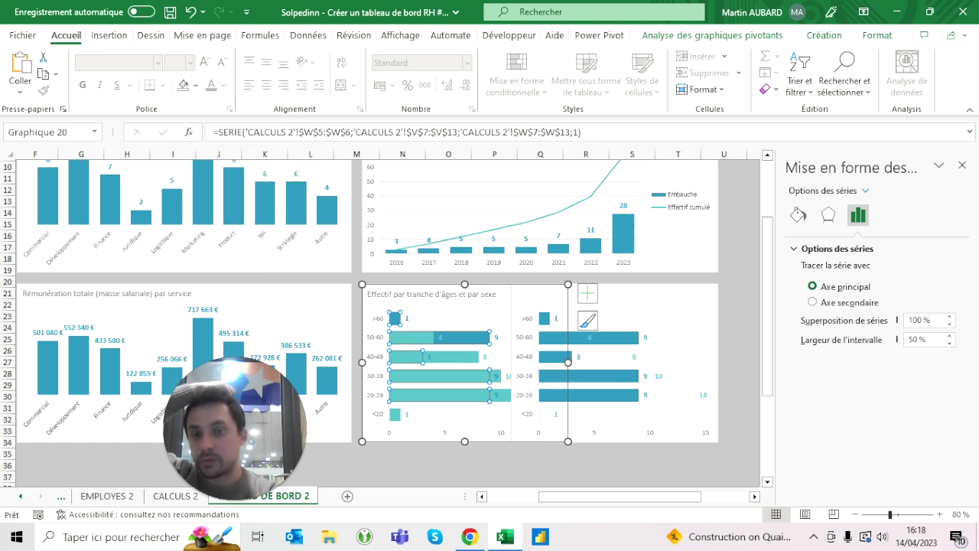
pyautogui.click(494, 465)
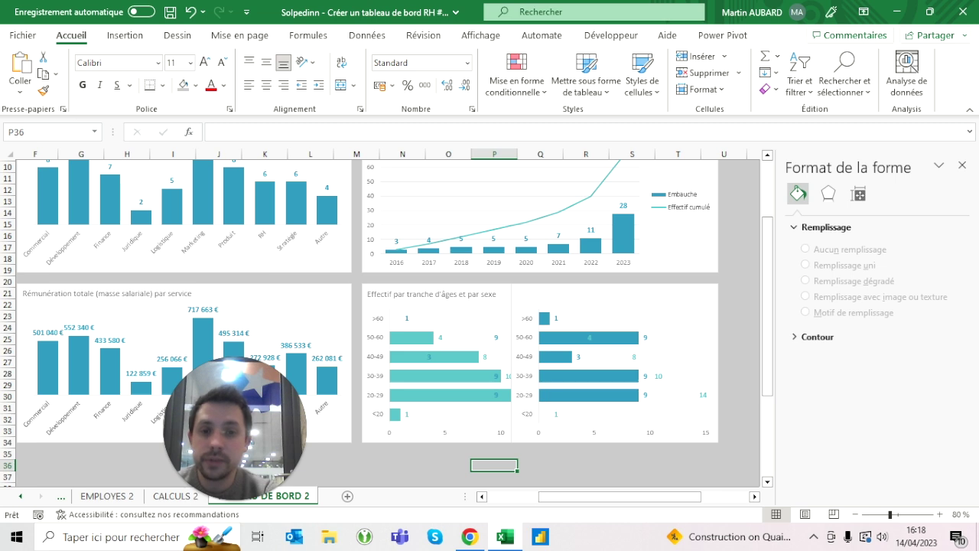
pyautogui.click(459, 294)
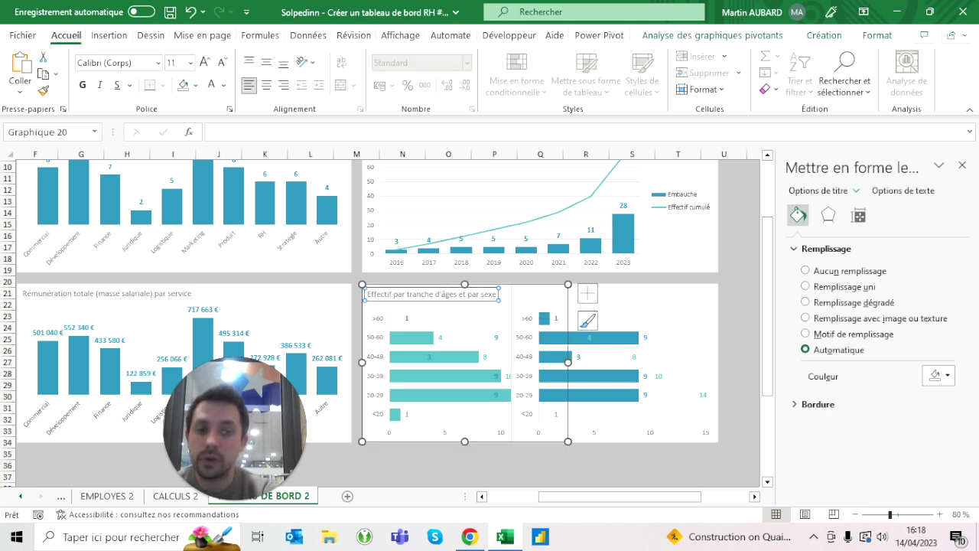
# Hide the left chart's age-band labels by making the axis font white.
pyautogui.click(380, 323)
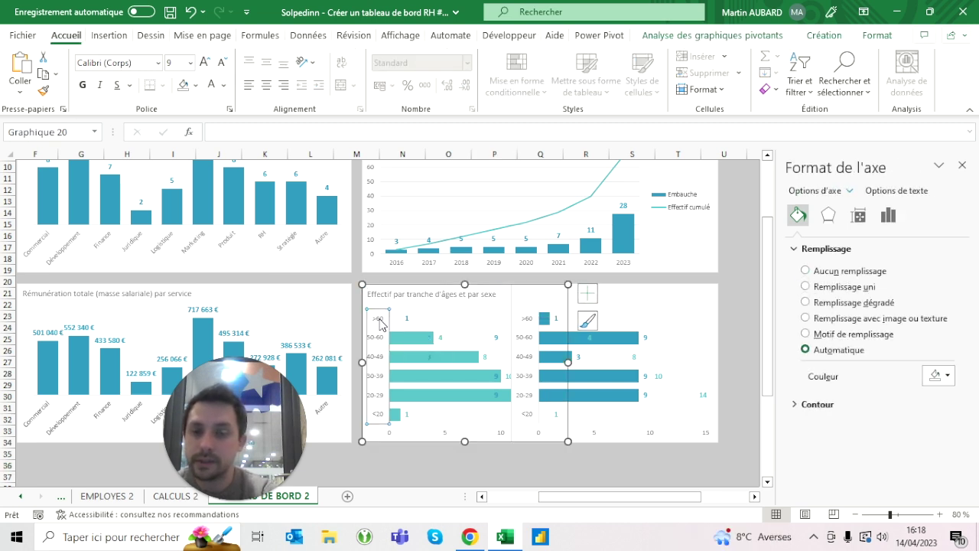
pyautogui.click(210, 90)
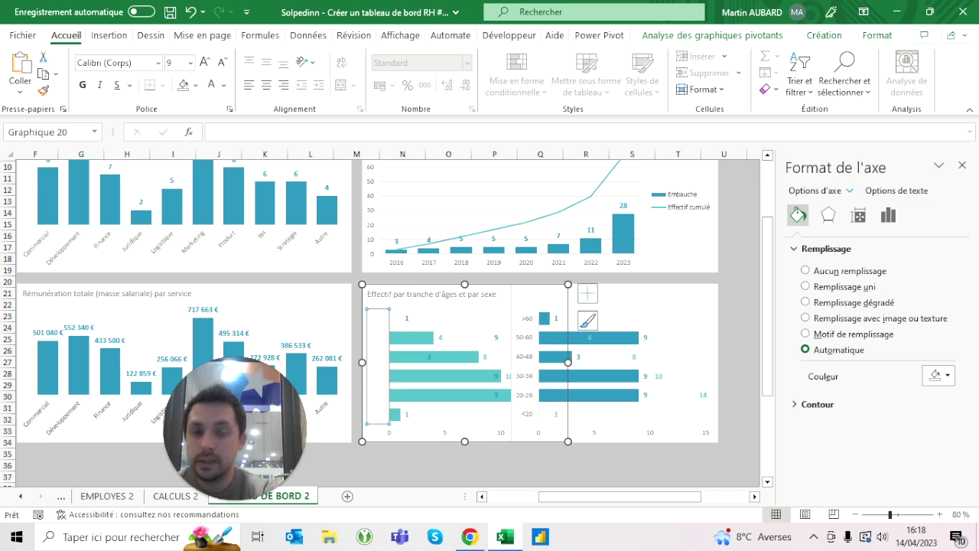
pyautogui.press('Escape')
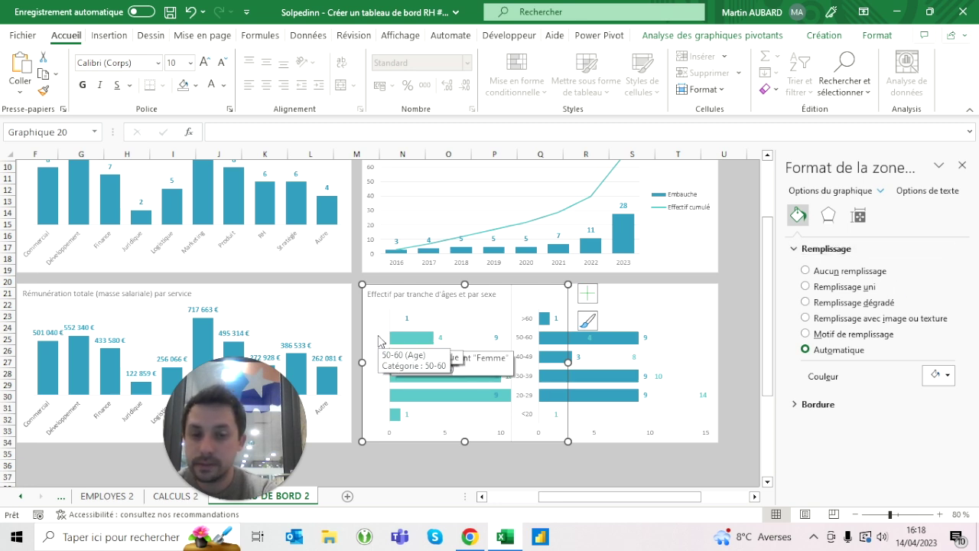
# Tick 'Valeurs en ordre inverse' on the left chart's value axis so bars grow leftward.
pyautogui.click(447, 434)
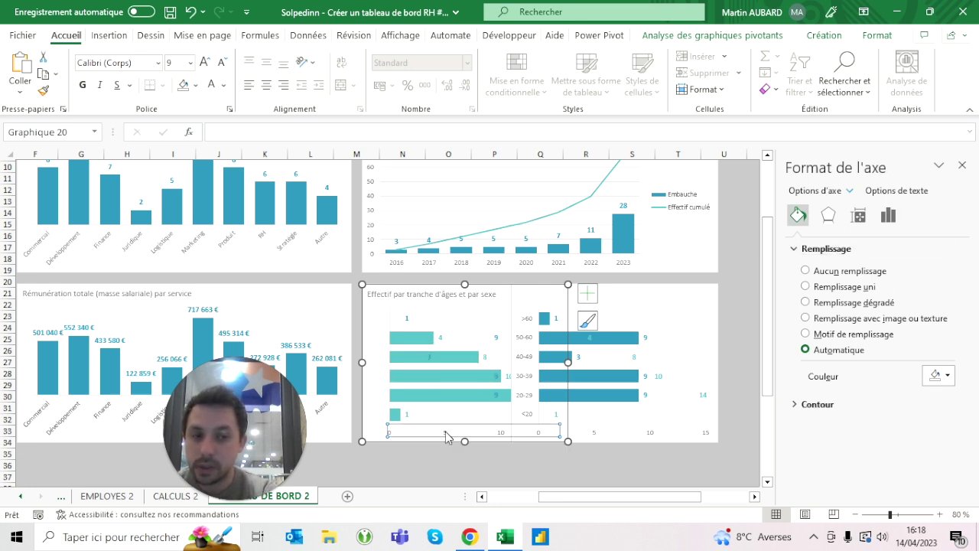
pyautogui.click(888, 215)
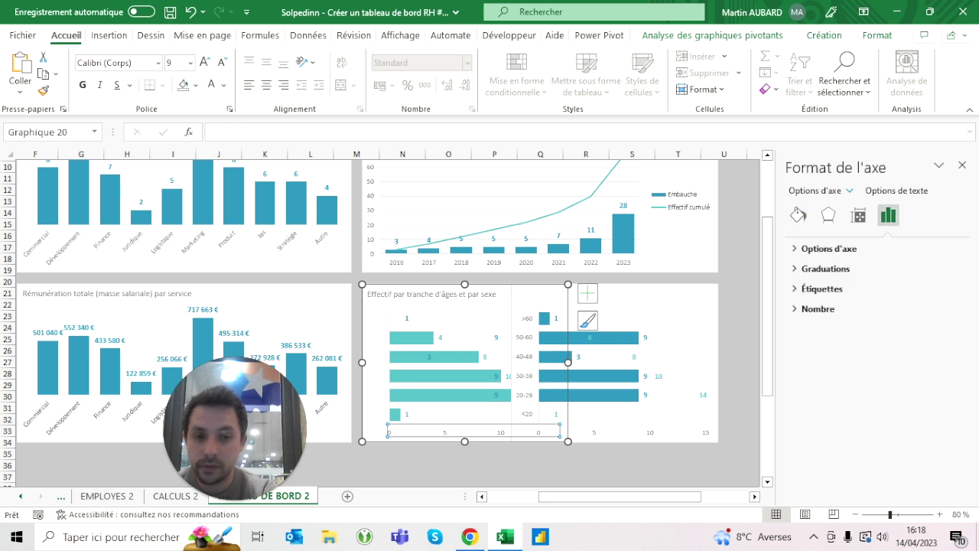
pyautogui.click(835, 249)
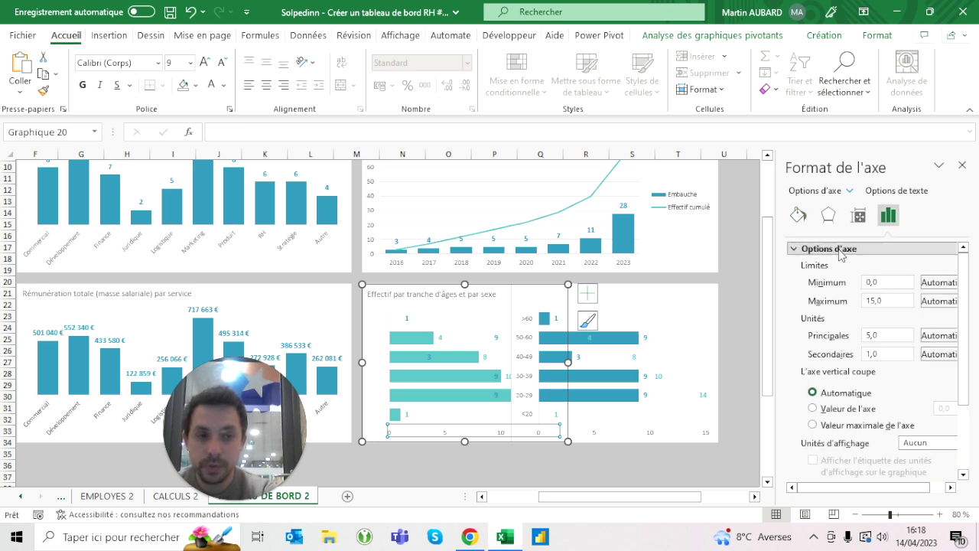
pyautogui.scroll(-3, 855, 428)
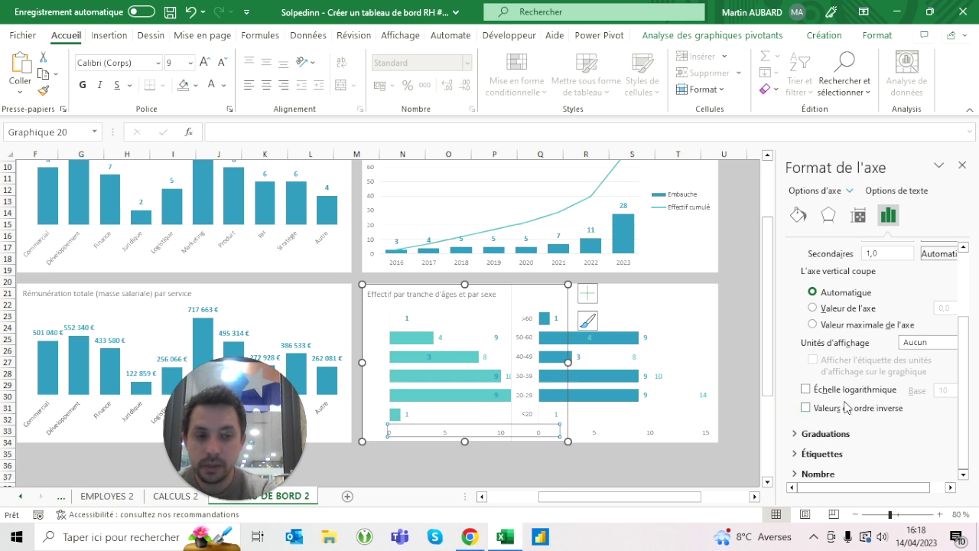
pyautogui.click(844, 412)
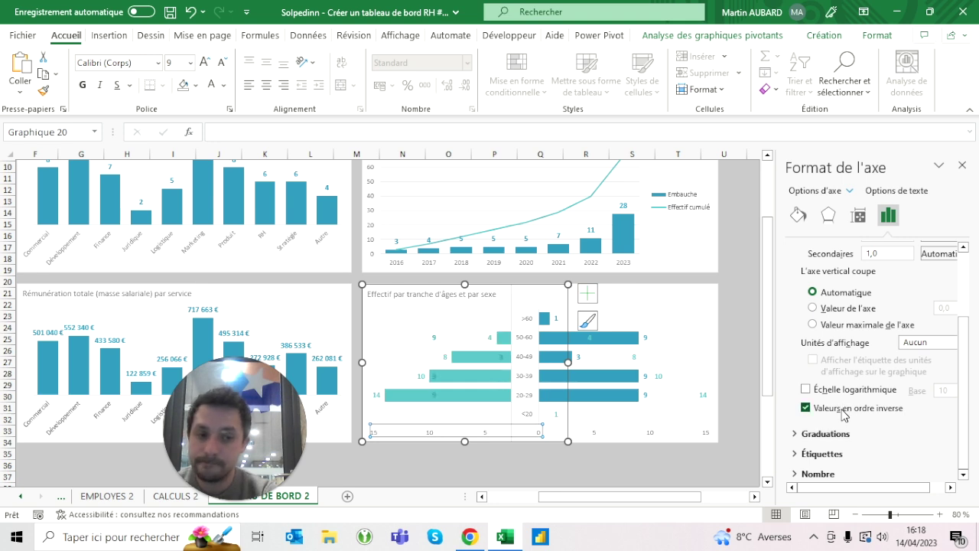
pyautogui.click(494, 465)
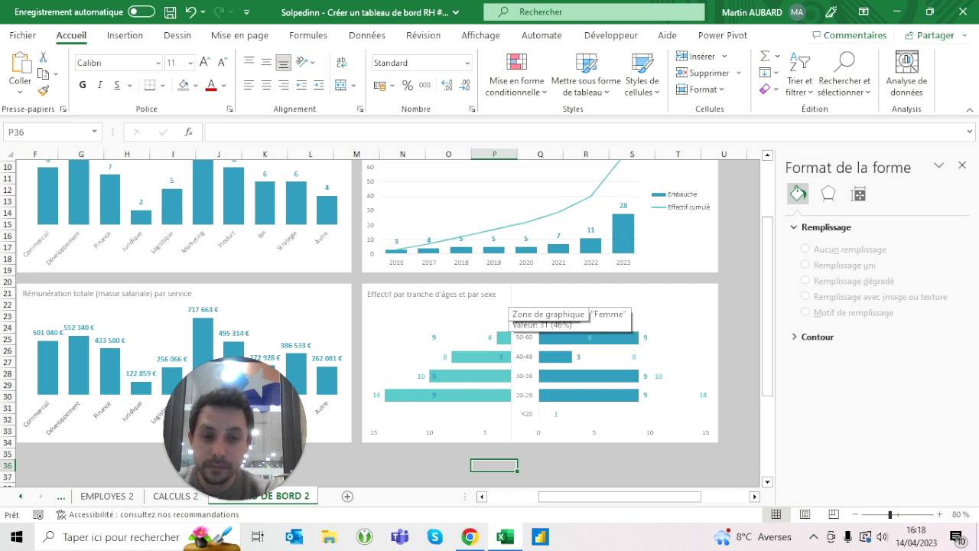
# Narrow the male age-band chart and right-align both charts so the pyramid halves meet.
pyautogui.click(520, 301)
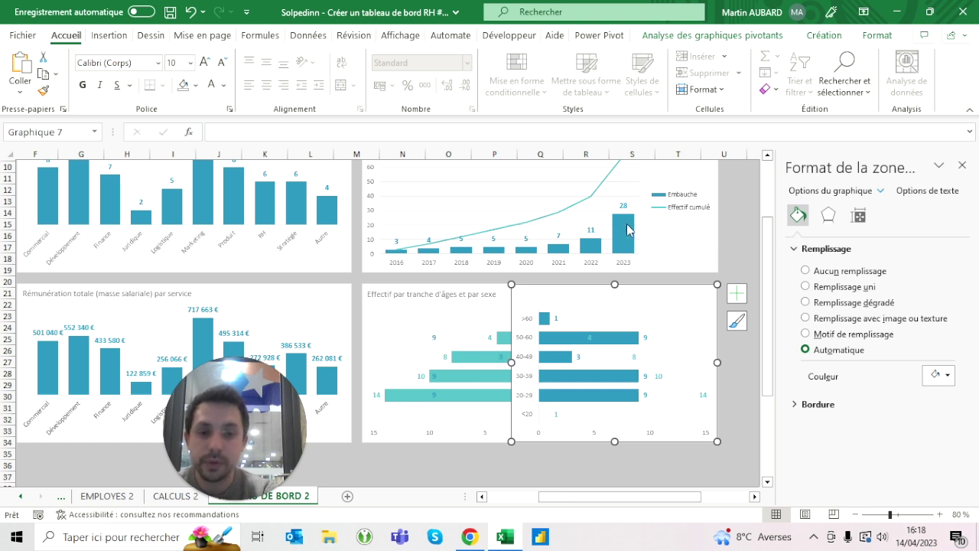
pyautogui.click(881, 36)
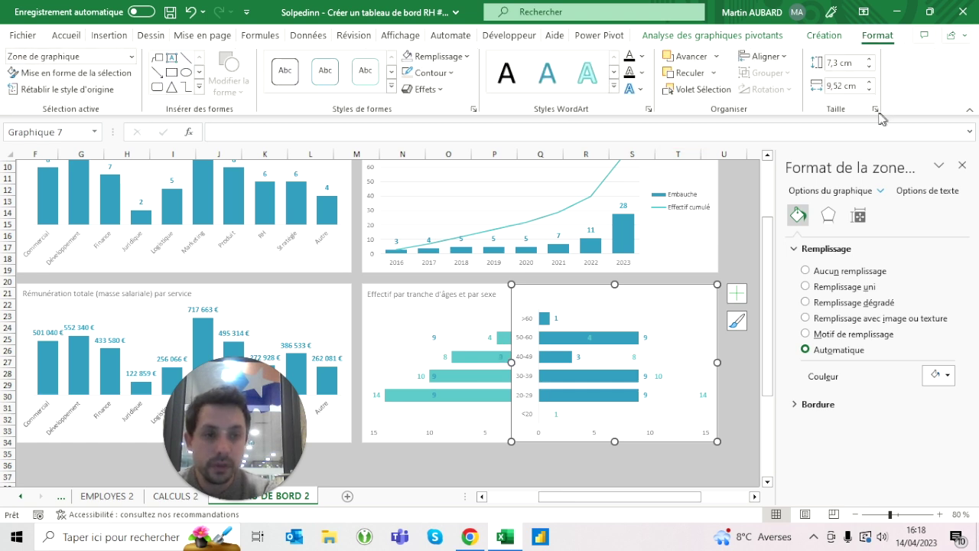
pyautogui.click(494, 443)
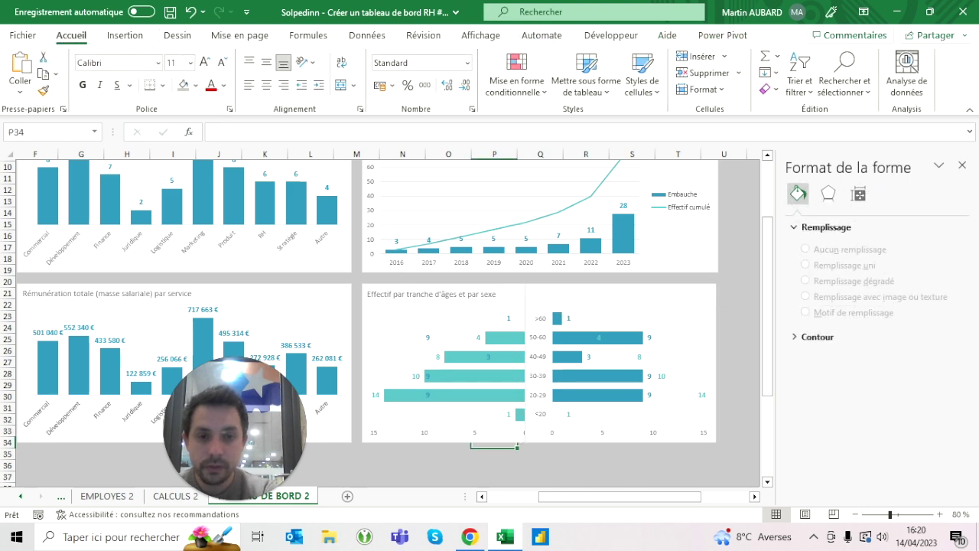
pyautogui.click(681, 306)
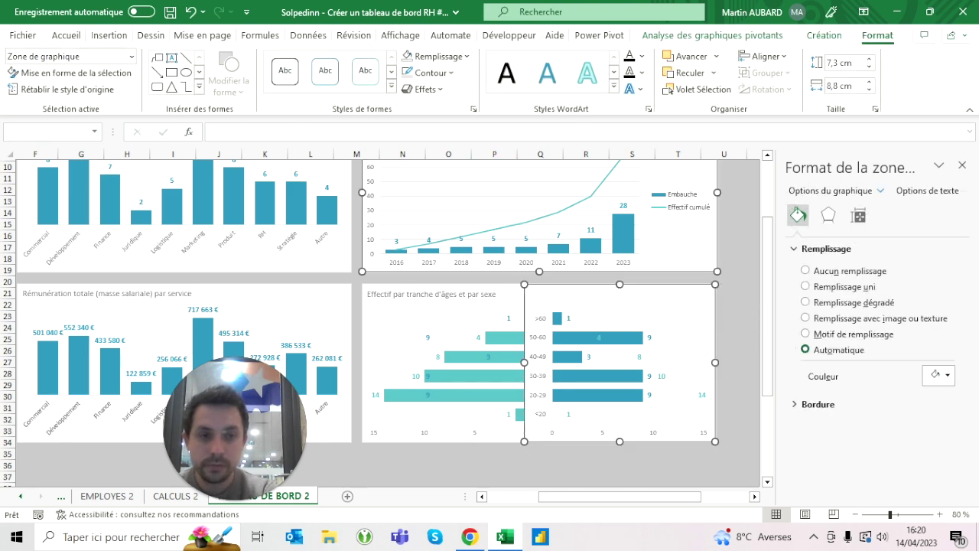
pyautogui.click(805, 35)
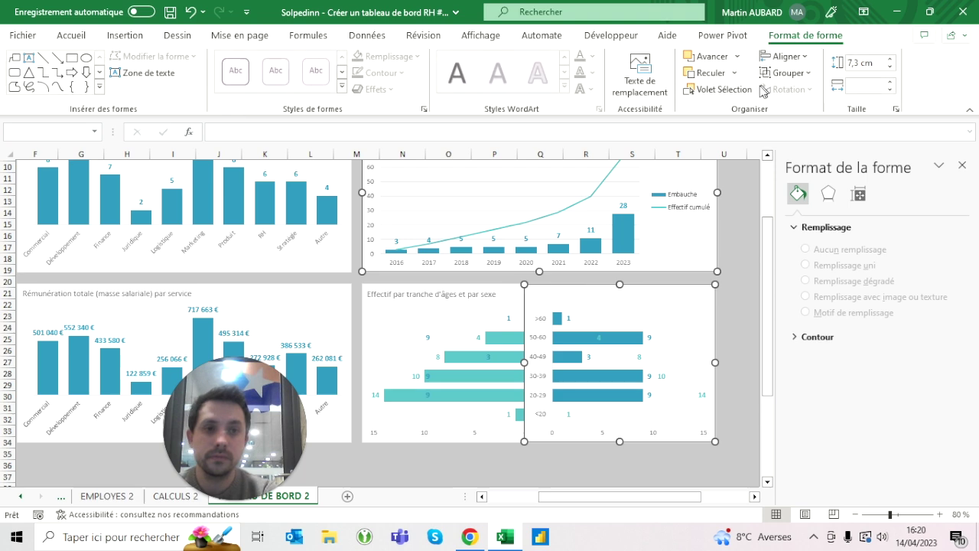
pyautogui.click(783, 56)
pyautogui.click(795, 114)
pyautogui.click(495, 445)
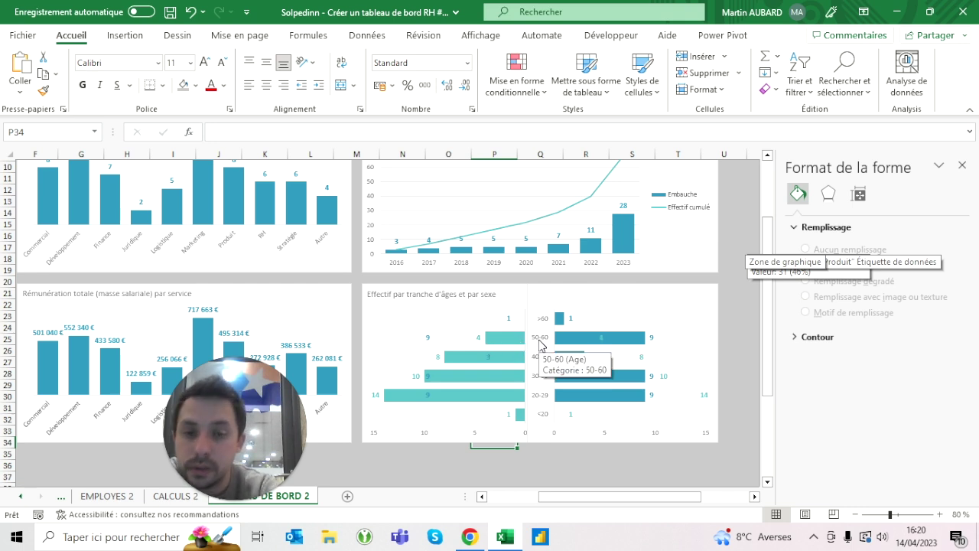
# Delete the duplicate value labels from the female and male age charts.
pyautogui.click(428, 337)
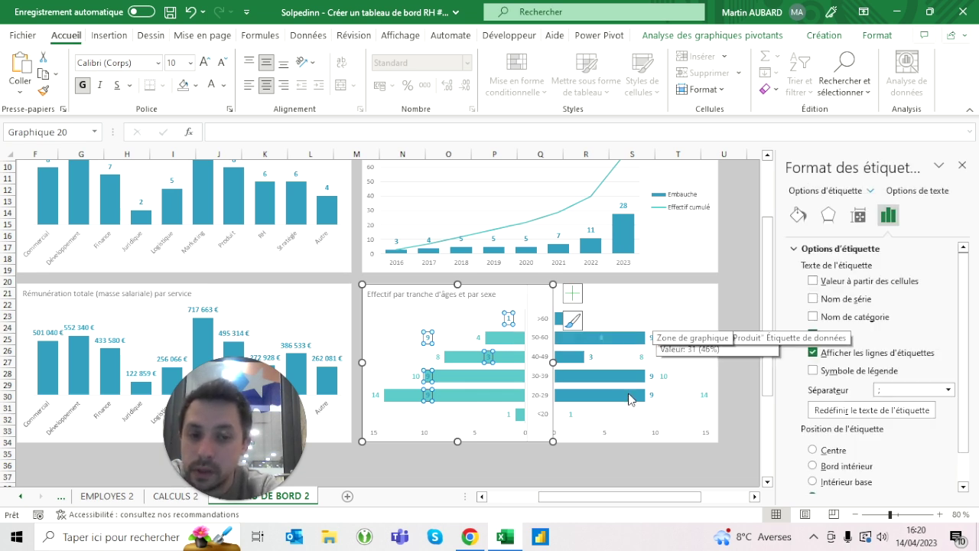
pyautogui.press('Escape')
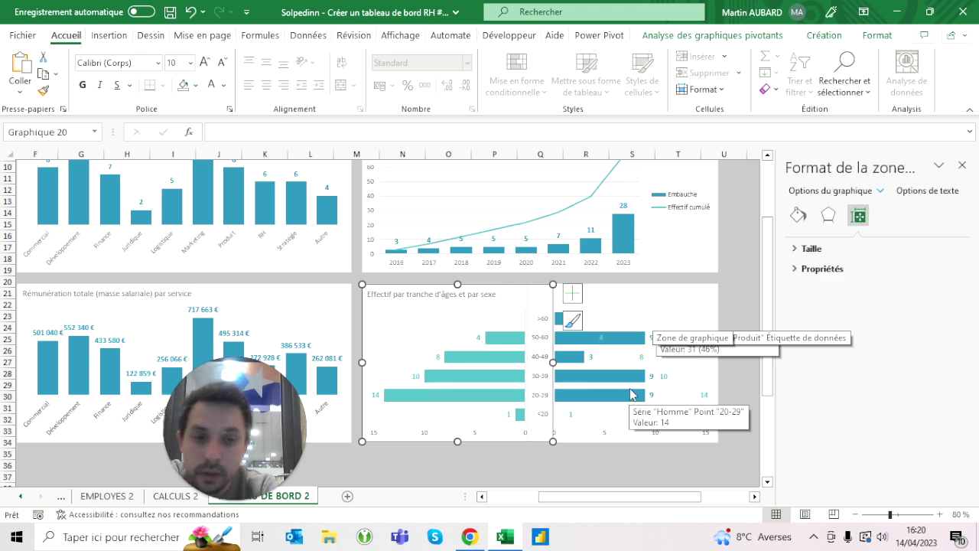
pyautogui.click(600, 337)
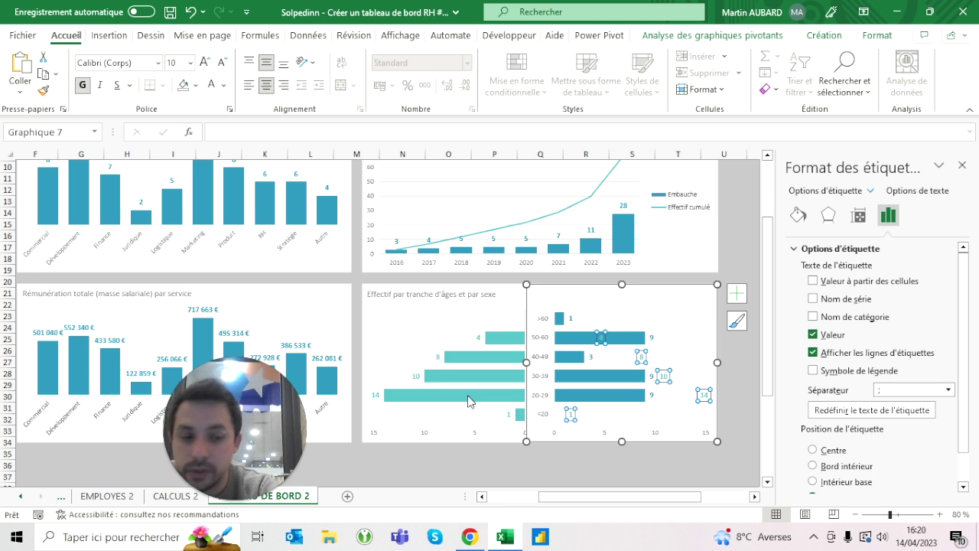
pyautogui.press('Escape')
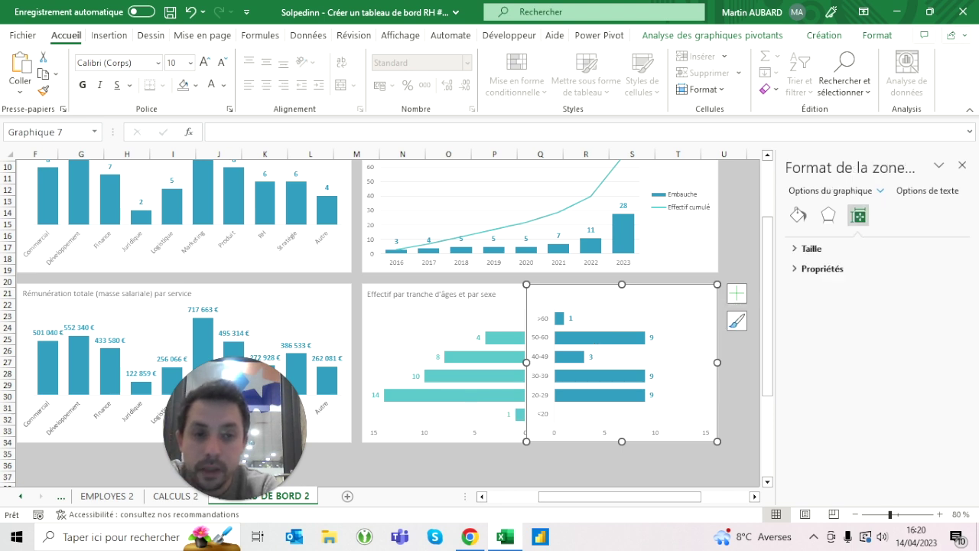
pyautogui.click(723, 269)
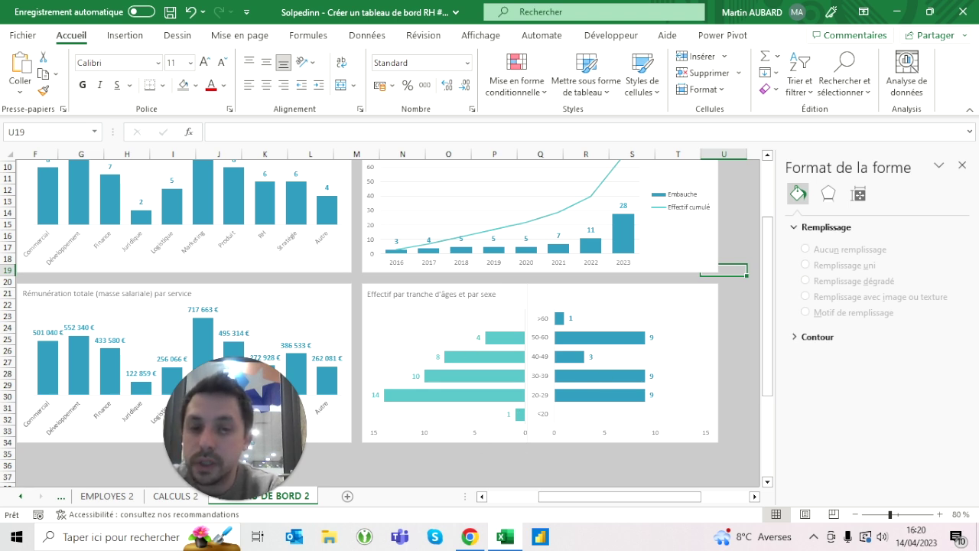
pyautogui.click(372, 437)
pyautogui.press('Delete')
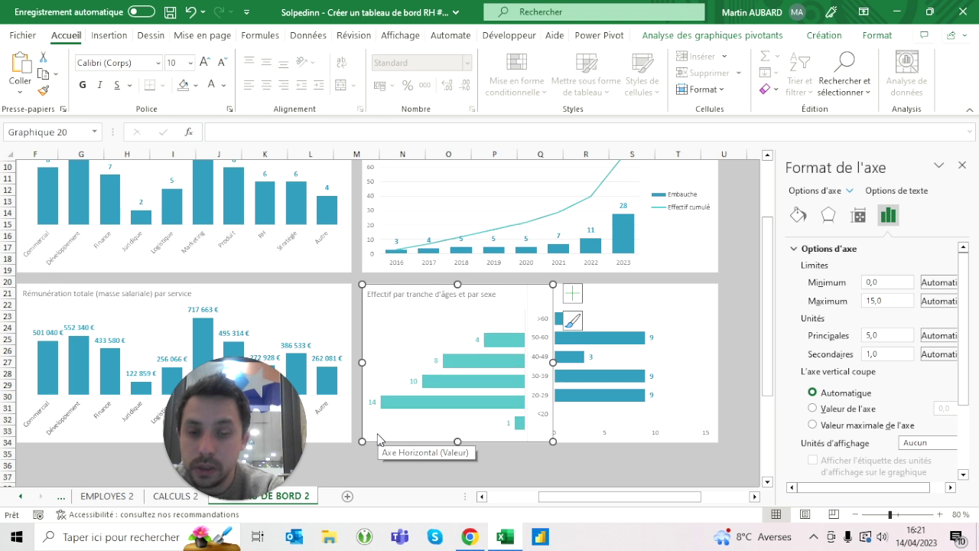
pyautogui.click(608, 434)
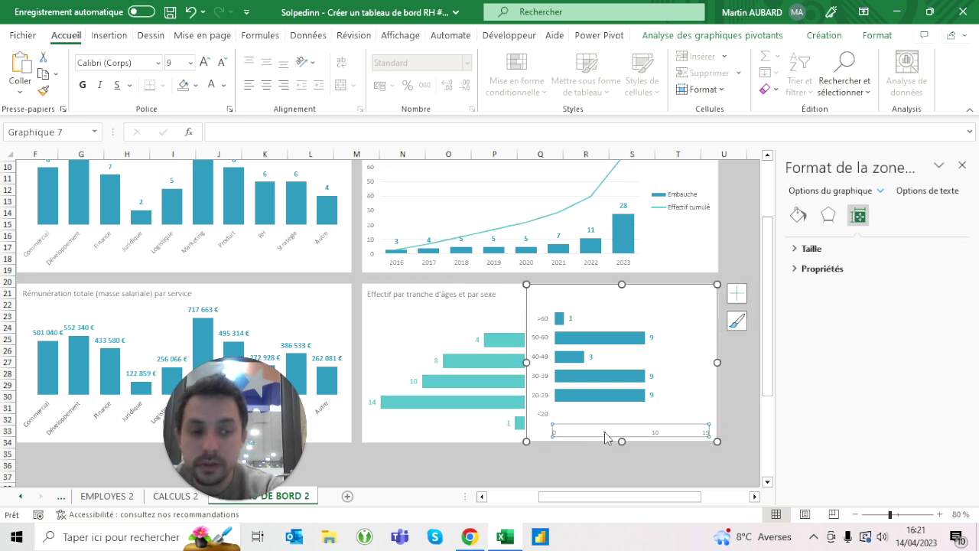
pyautogui.press('Delete')
pyautogui.click(733, 258)
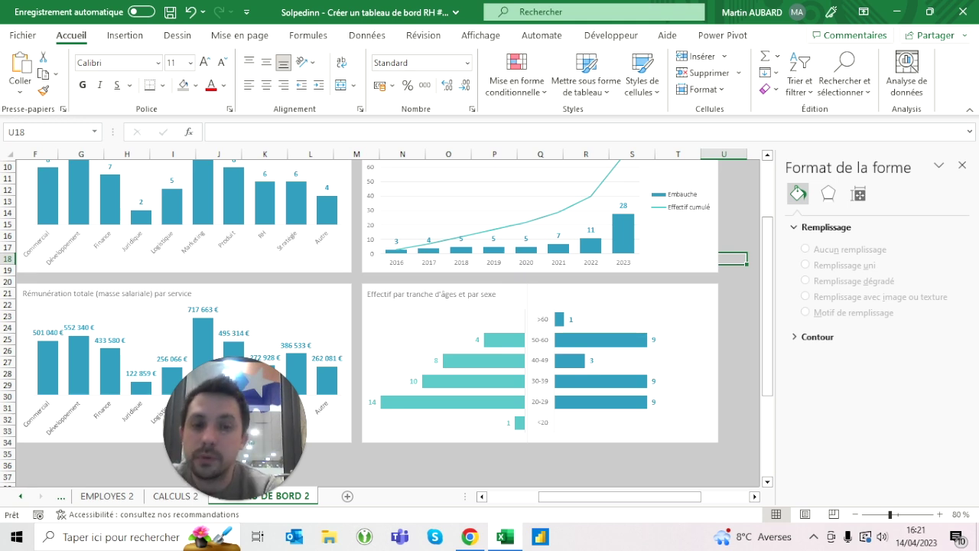
pyautogui.click(596, 292)
pyautogui.press('Escape')
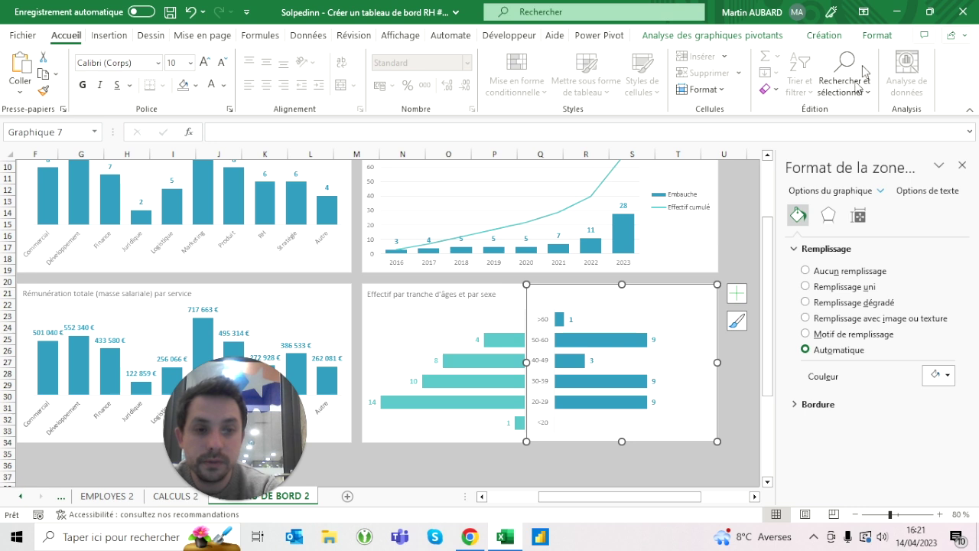
pyautogui.click(877, 35)
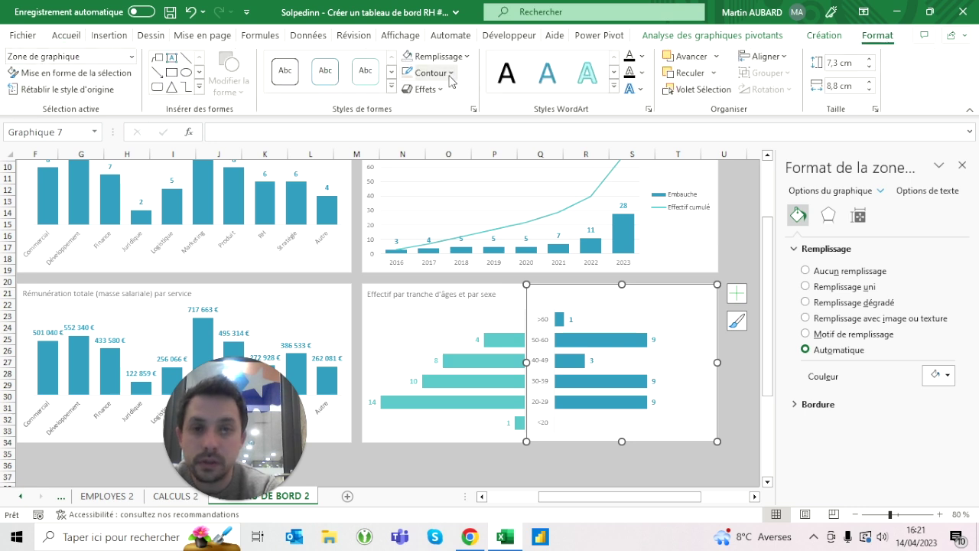
pyautogui.click(430, 72)
pyautogui.click(442, 254)
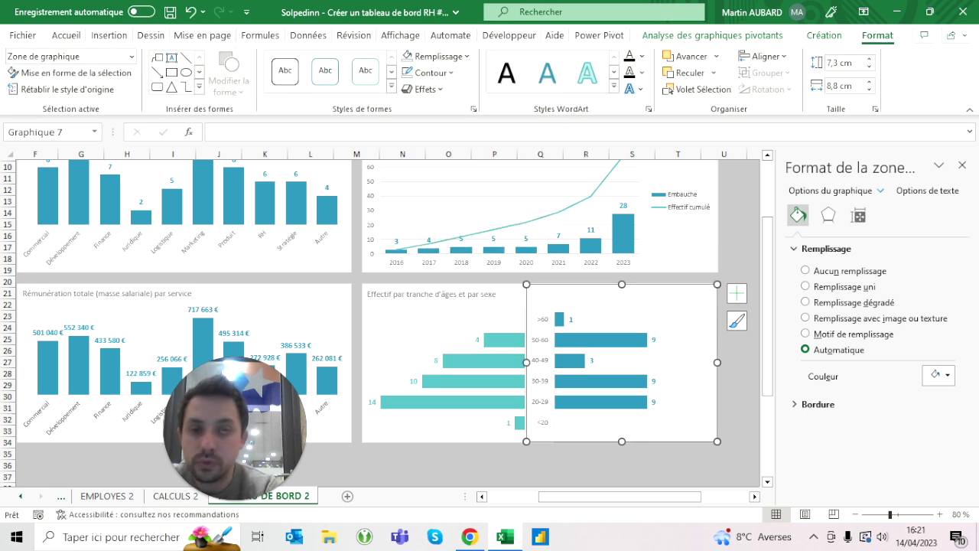
pyautogui.click(436, 332)
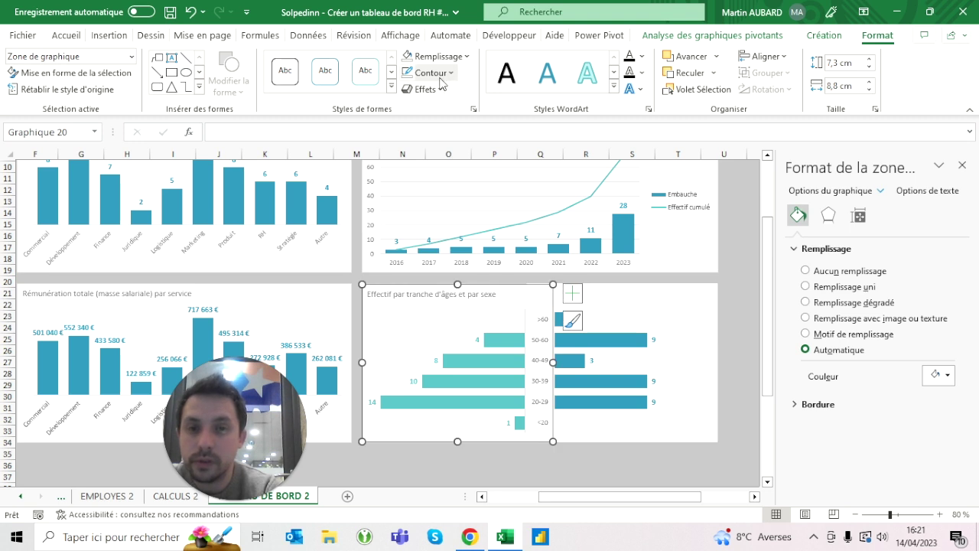
pyautogui.press('Tab')
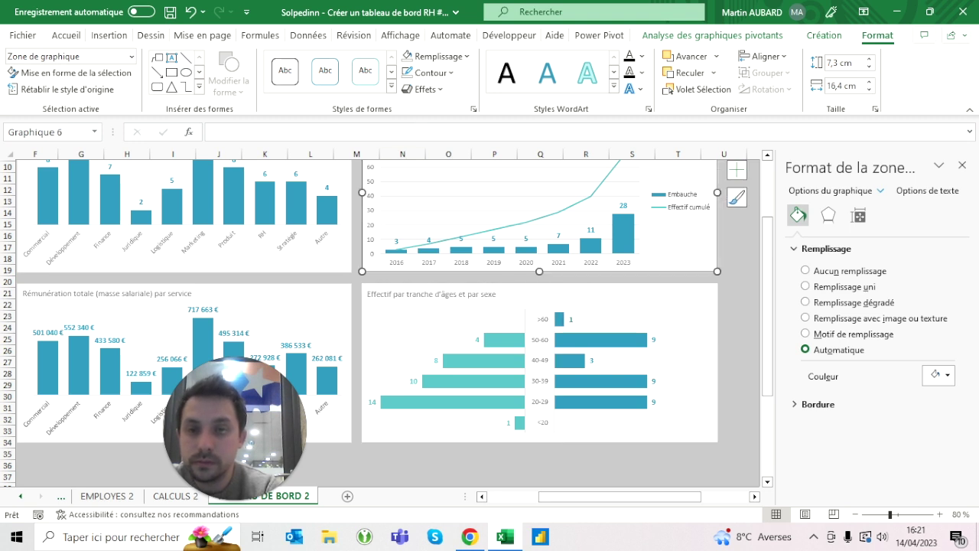
pyautogui.press('Tab')
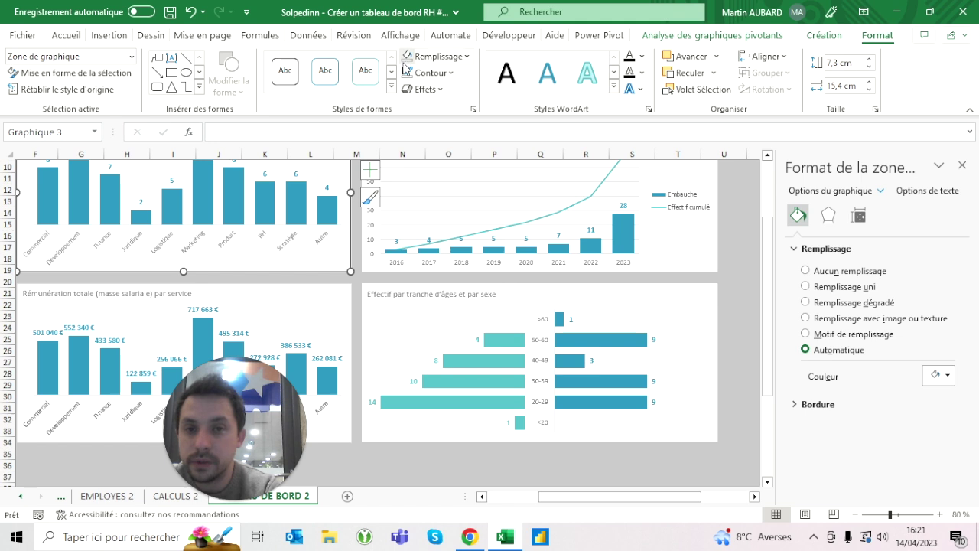
pyautogui.press('Tab')
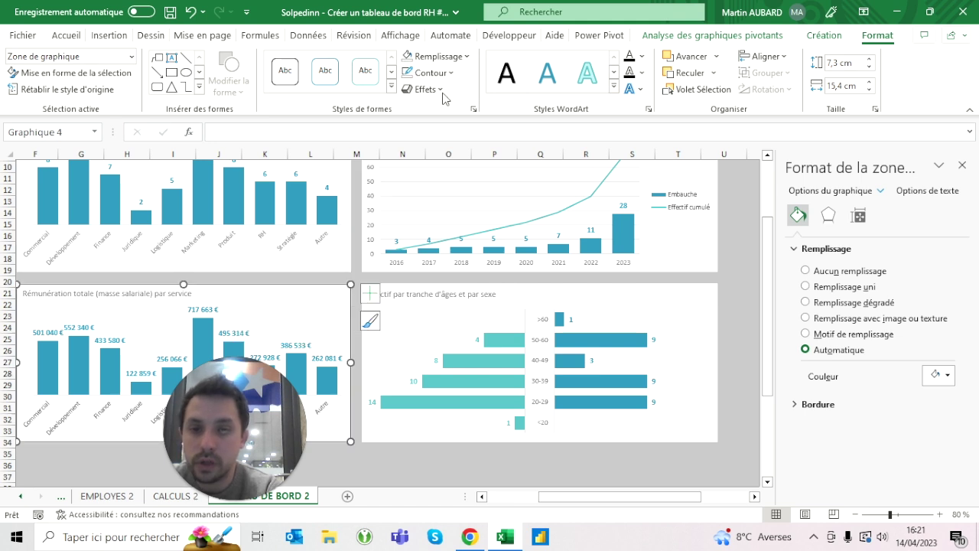
pyautogui.hscroll(-3, 383, 306)
pyautogui.hscroll(-2, 383, 318)
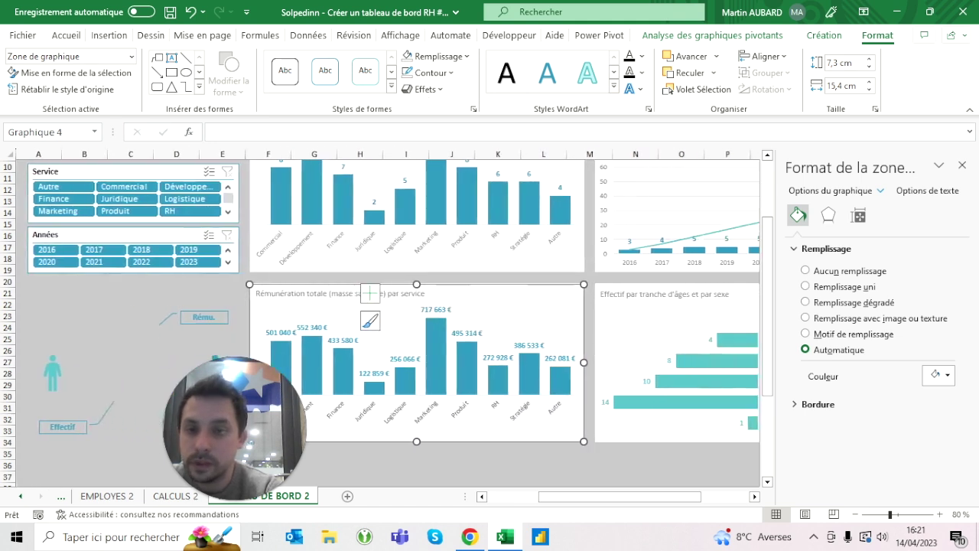
pyautogui.press('Tab')
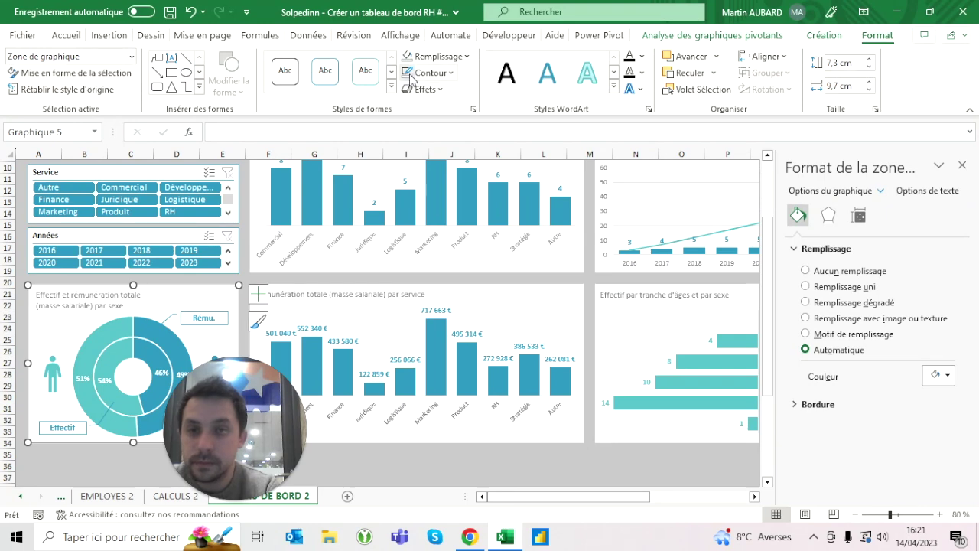
pyautogui.click(452, 465)
pyautogui.hscroll(2, 451, 465)
pyautogui.hscroll(1, 427, 346)
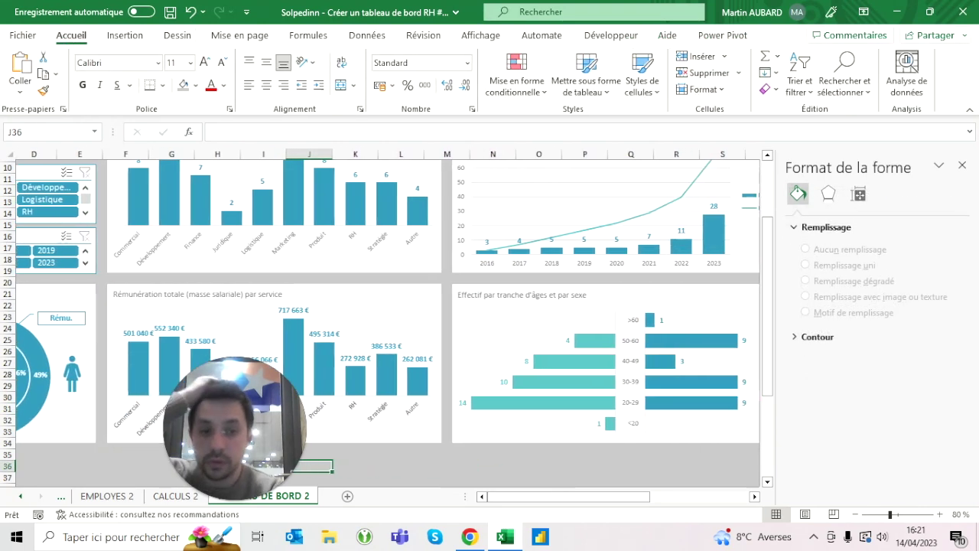
pyautogui.hscroll(4, 427, 346)
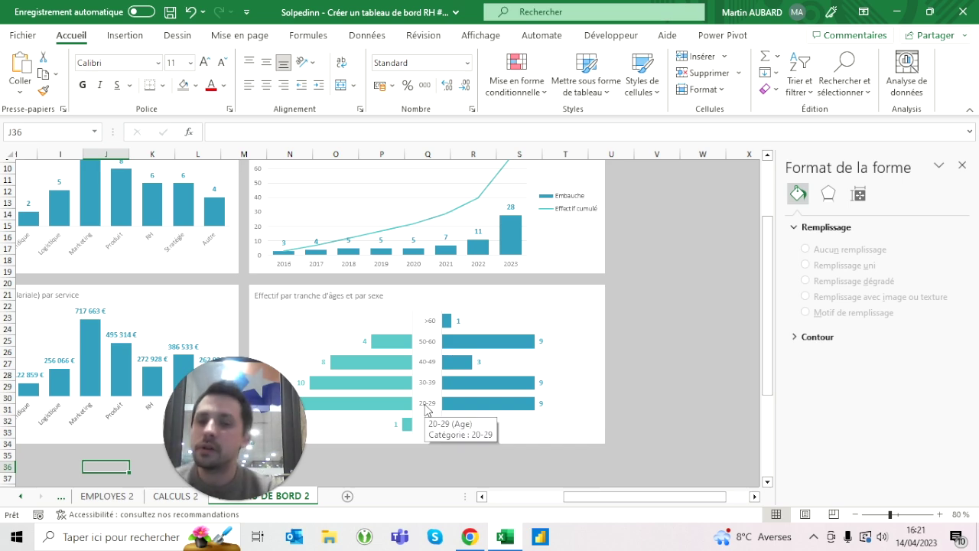
pyautogui.hscroll(-5, 427, 410)
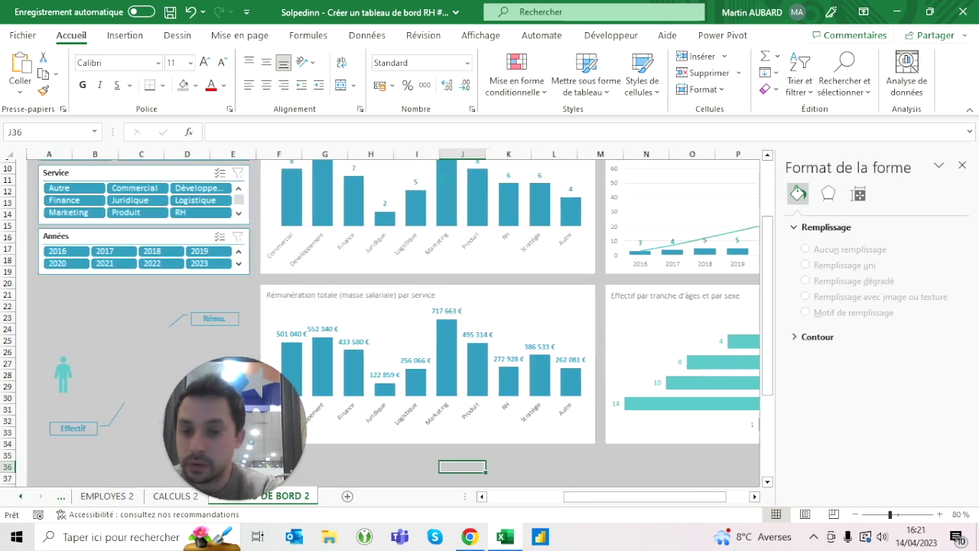
pyautogui.hscroll(-3, 427, 411)
pyautogui.click(52, 375)
# Paste copies of both person icons near the age chart and shrink them to 1 cm.
pyautogui.scroll(-2, 199, 352)
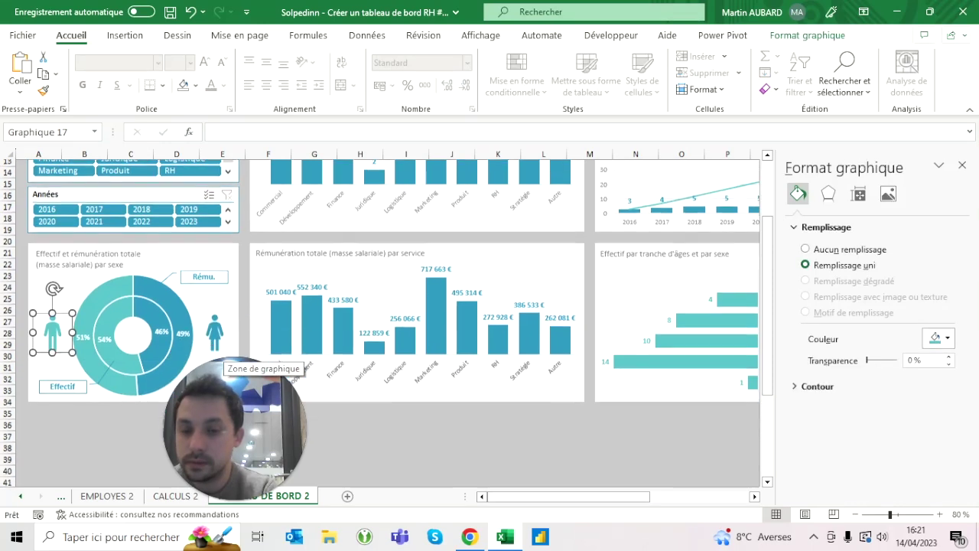
pyautogui.keyDown('ctrl'); pyautogui.click(214, 323); pyautogui.keyUp('ctrl')
pyautogui.scroll(5, 380, 322)
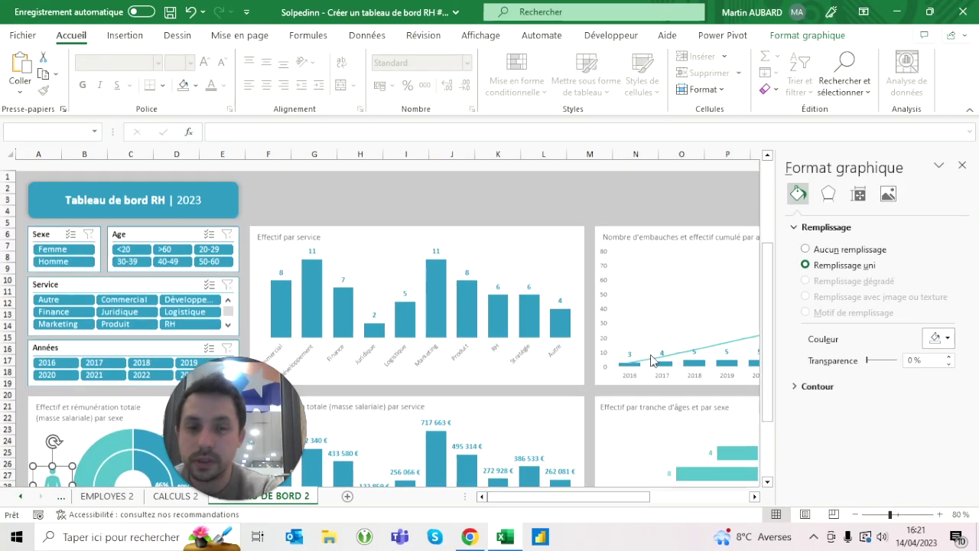
pyautogui.hscroll(3, 667, 374)
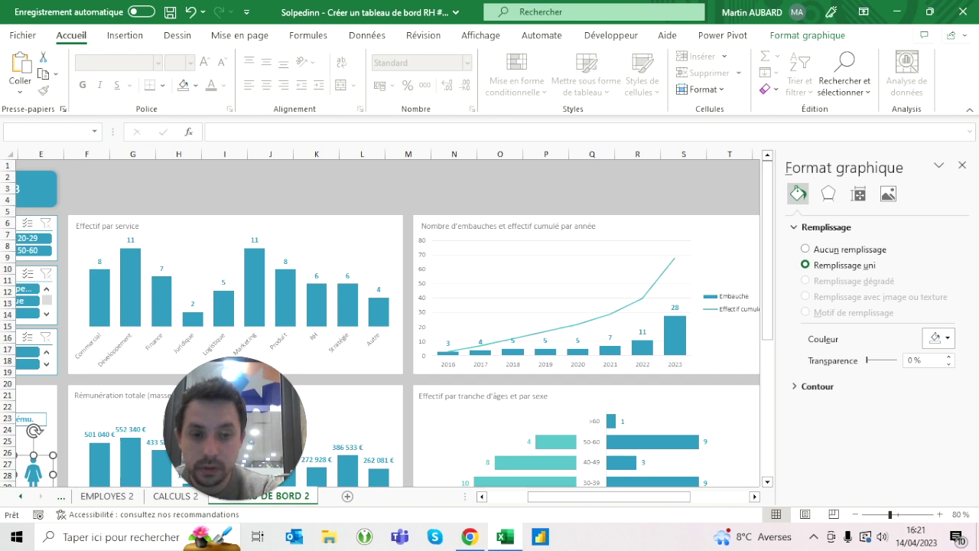
pyautogui.hotkey('ctrl', 'v')
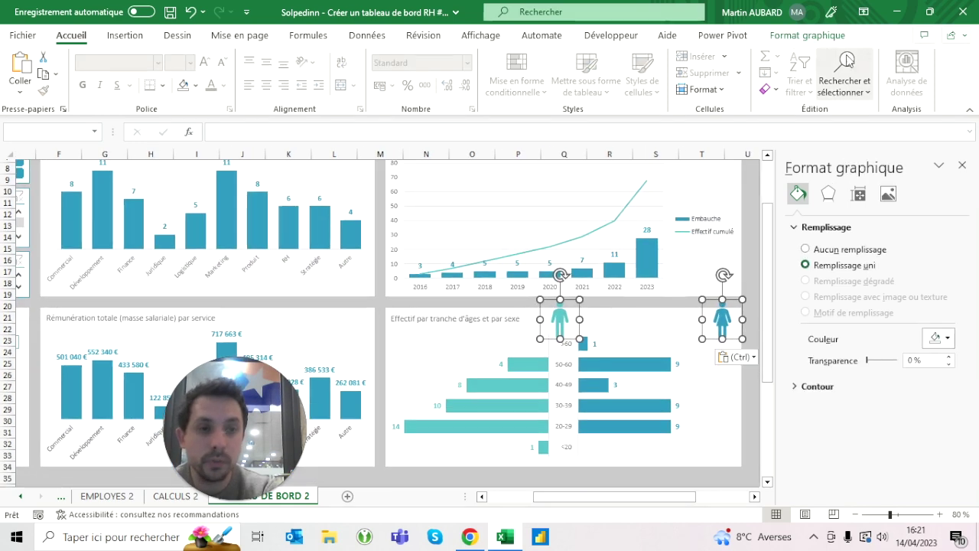
pyautogui.click(807, 35)
pyautogui.click(930, 89)
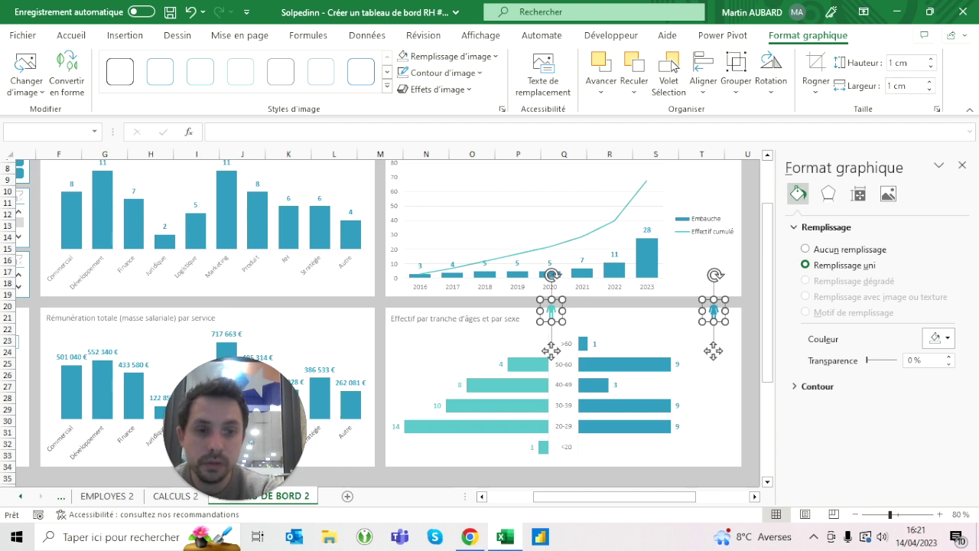
# Move the right icon beside the left one above the chart and resize both to 0.8 cm.
pyautogui.click(566, 328)
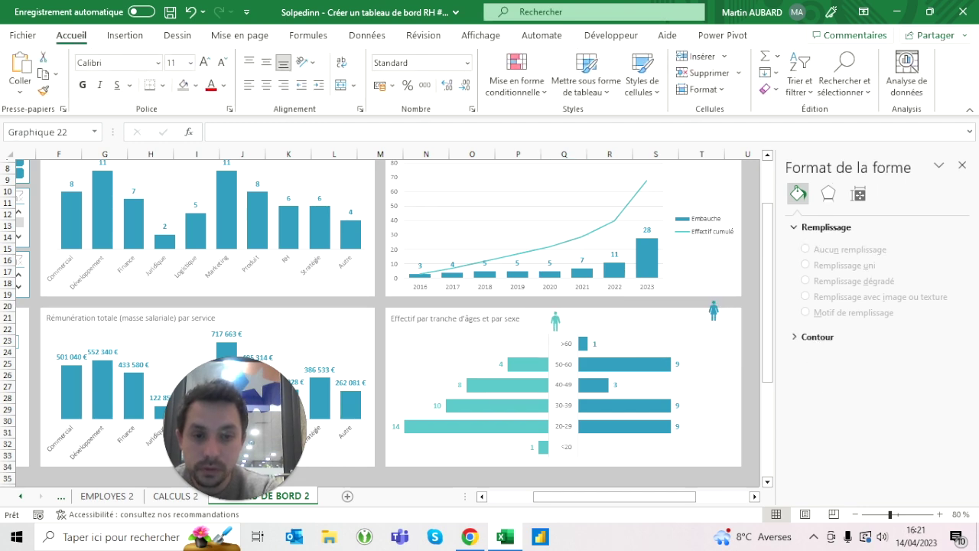
pyautogui.click(555, 321)
pyautogui.moveTo(713, 310)
pyautogui.mouseDown()
pyautogui.moveTo(603, 314)
pyautogui.moveTo(568, 363)
pyautogui.mouseUp()
pyautogui.keyDown('ctrl'); pyautogui.click(556, 323); pyautogui.keyUp('ctrl')
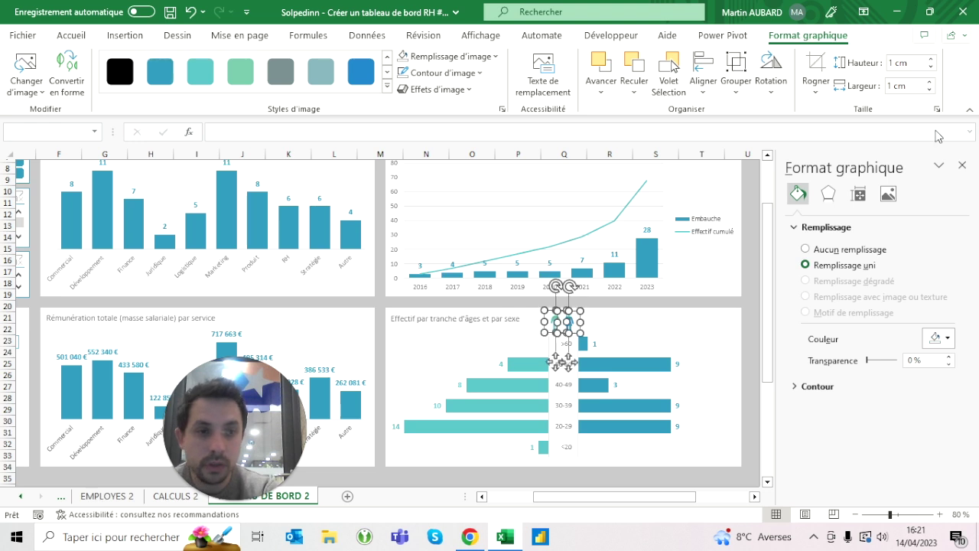
pyautogui.click(929, 90)
pyautogui.click(929, 91)
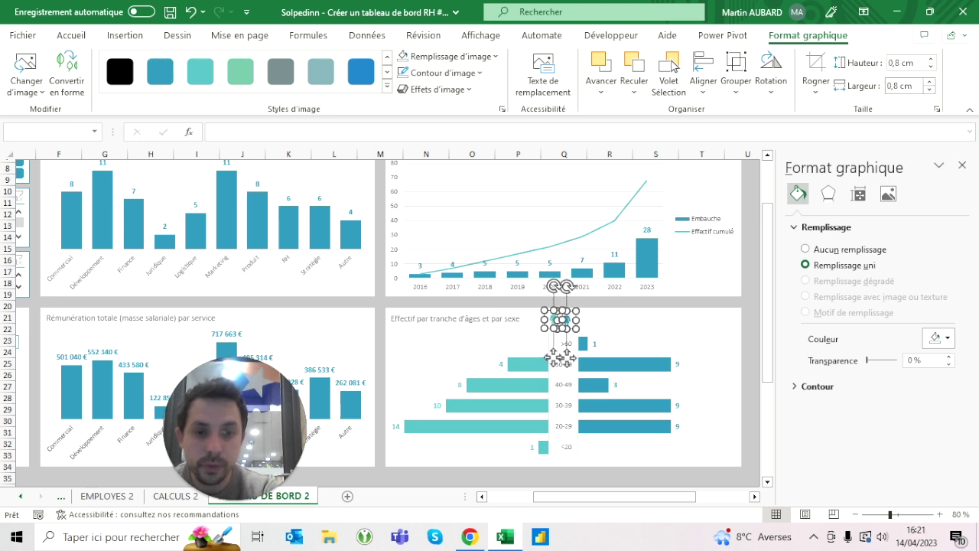
pyautogui.press('Escape')
# Align the two person icons with each other above the age pyramid.
pyautogui.click(554, 357)
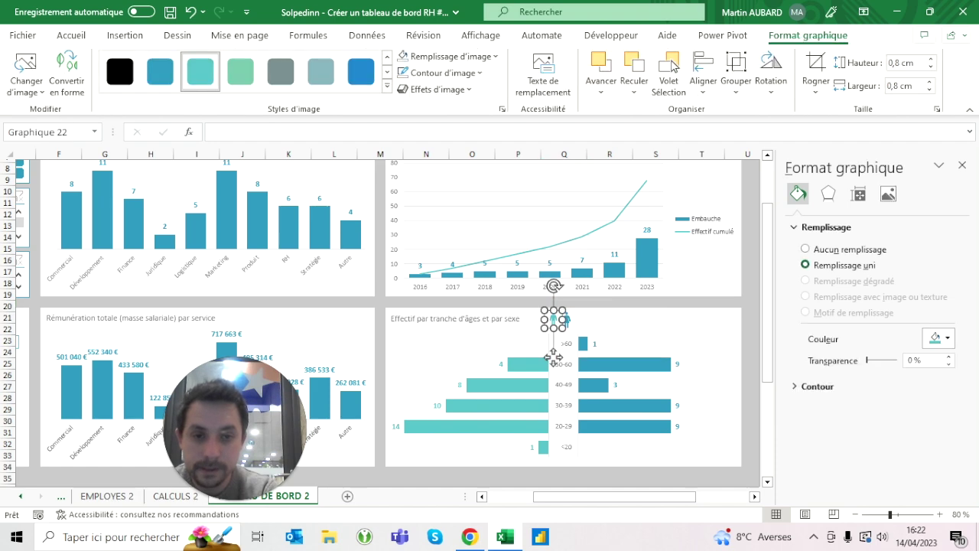
pyautogui.keyDown('ctrl'); pyautogui.click(567, 320); pyautogui.keyUp('ctrl')
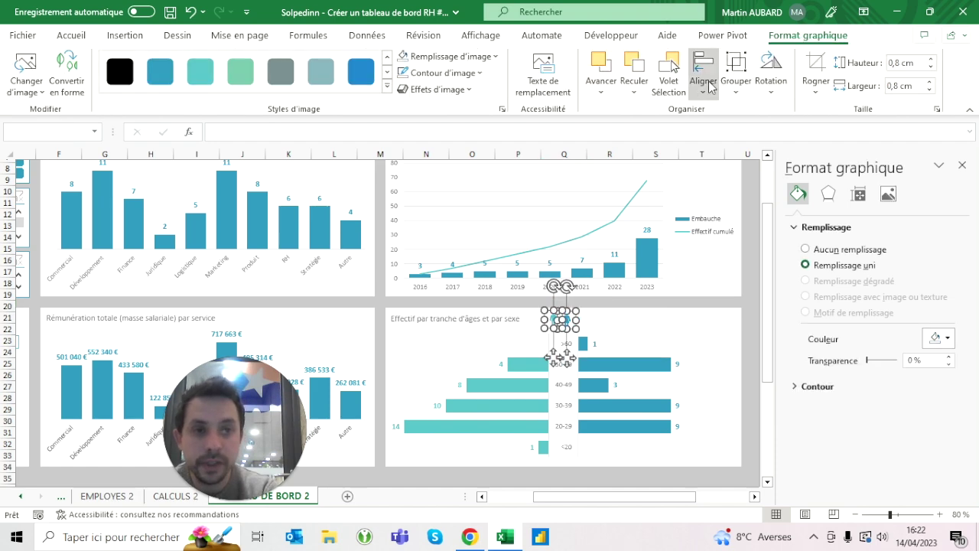
pyautogui.click(709, 86)
pyautogui.click(735, 192)
pyautogui.click(578, 304)
pyautogui.click(567, 319)
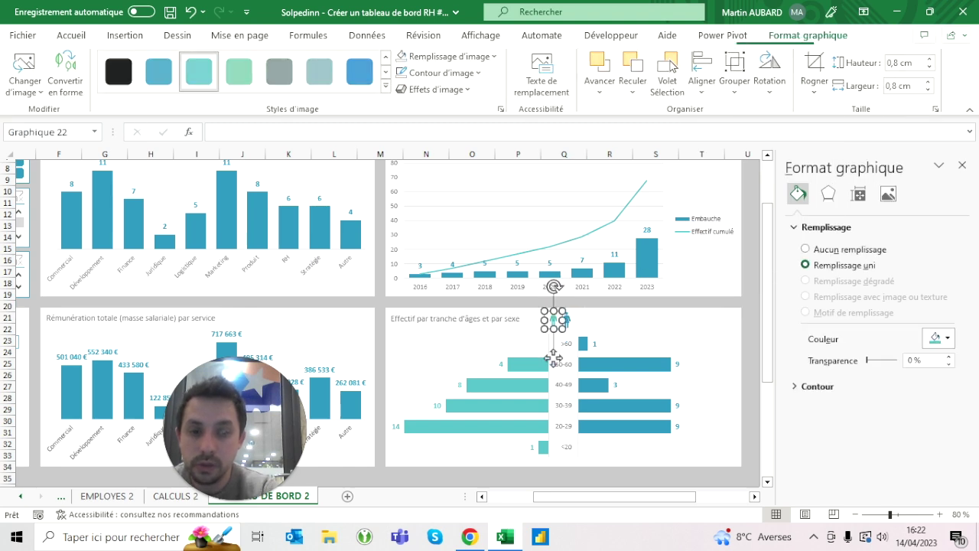
pyautogui.click(566, 304)
pyautogui.click(566, 319)
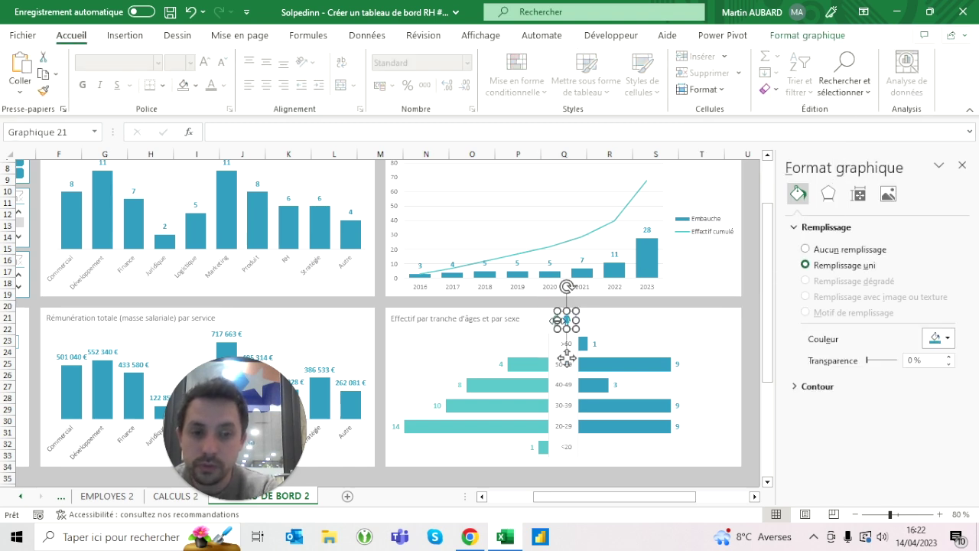
pyautogui.click(566, 303)
pyautogui.hscroll(-5, 459, 321)
# Filter the dashboard to Femme, then to Homme, in the Sexe slicer to test the charts.
pyautogui.scroll(3, 459, 322)
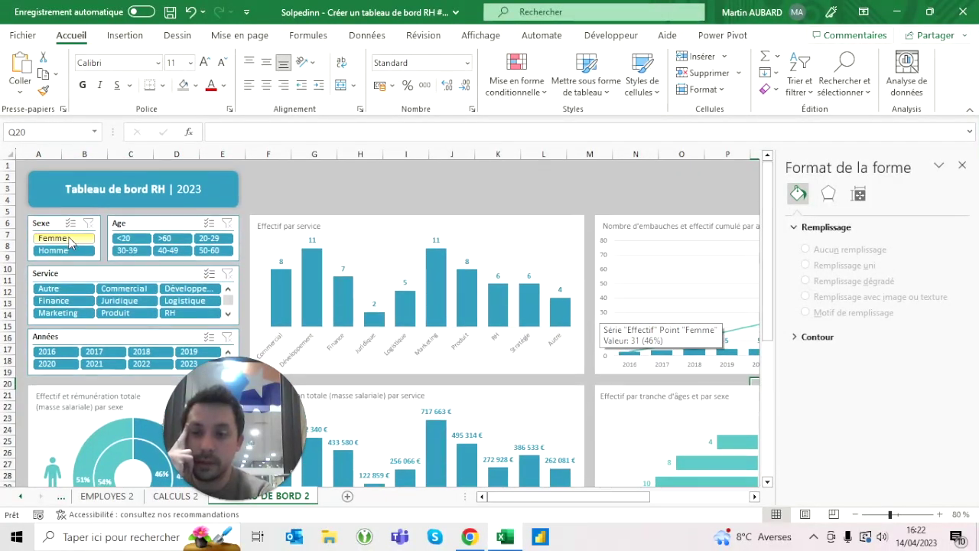
pyautogui.click(961, 166)
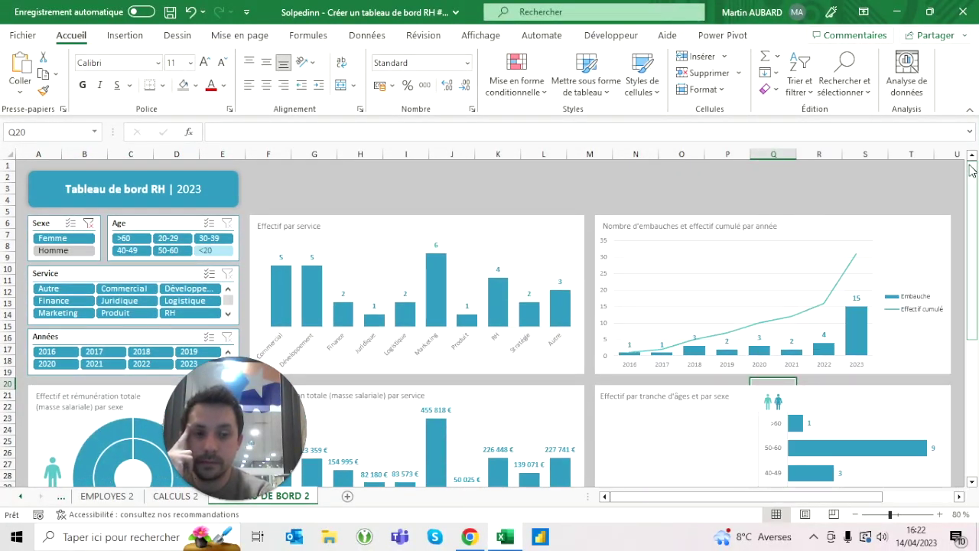
pyautogui.scroll(-3, 489, 321)
pyautogui.scroll(-1, 676, 326)
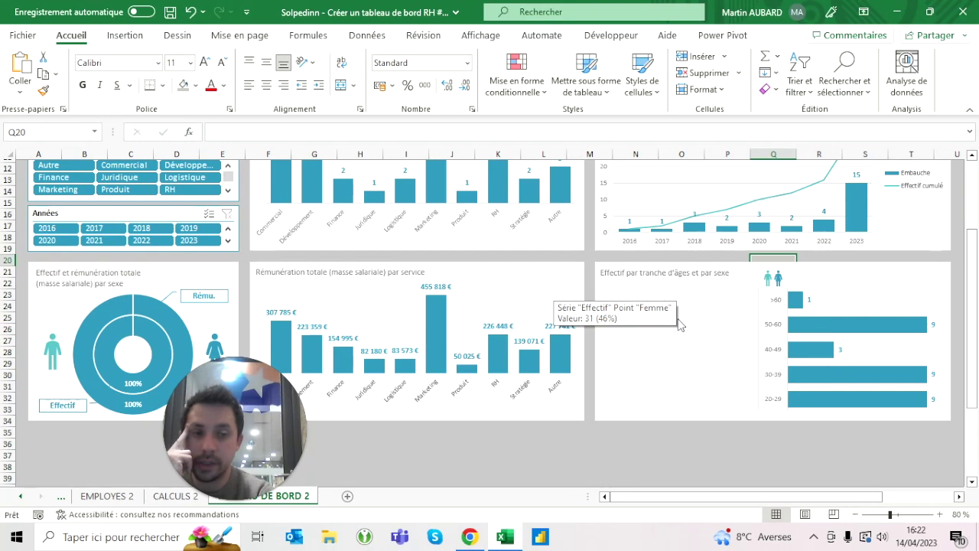
pyautogui.scroll(3, 676, 327)
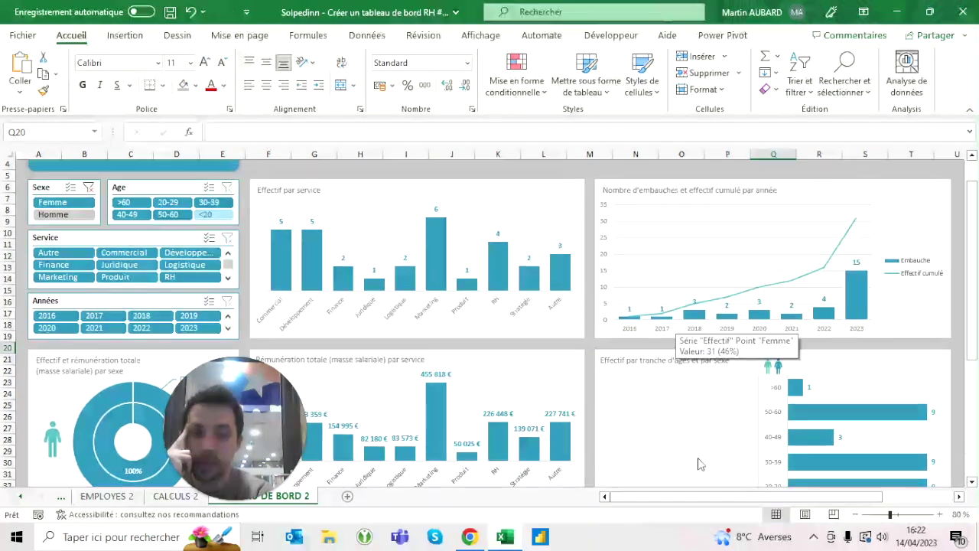
pyautogui.click(48, 215)
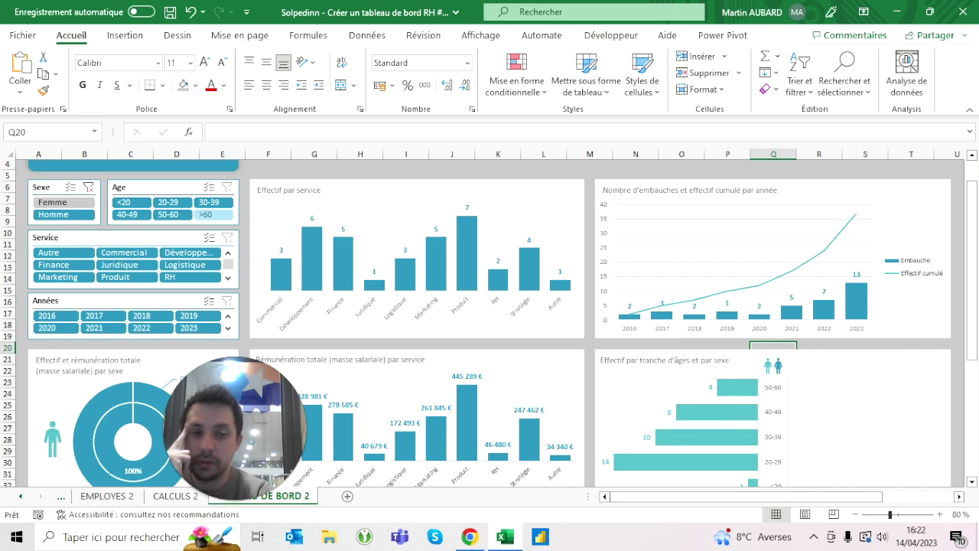
# Clear the Sexe slicer filter and collapse the ribbon to enlarge the sheet area.
pyautogui.scroll(-1, 90, 178)
pyautogui.scroll(1, 90, 178)
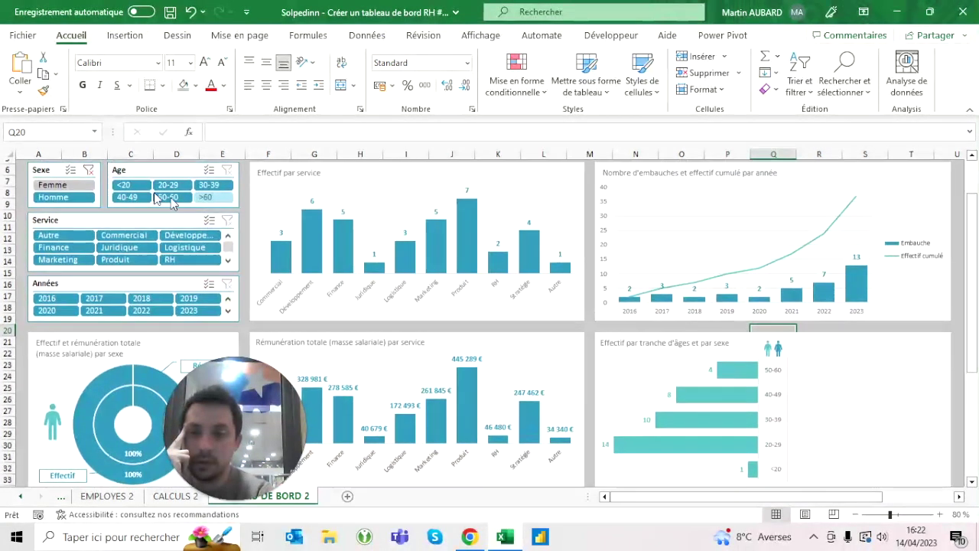
pyautogui.click(89, 172)
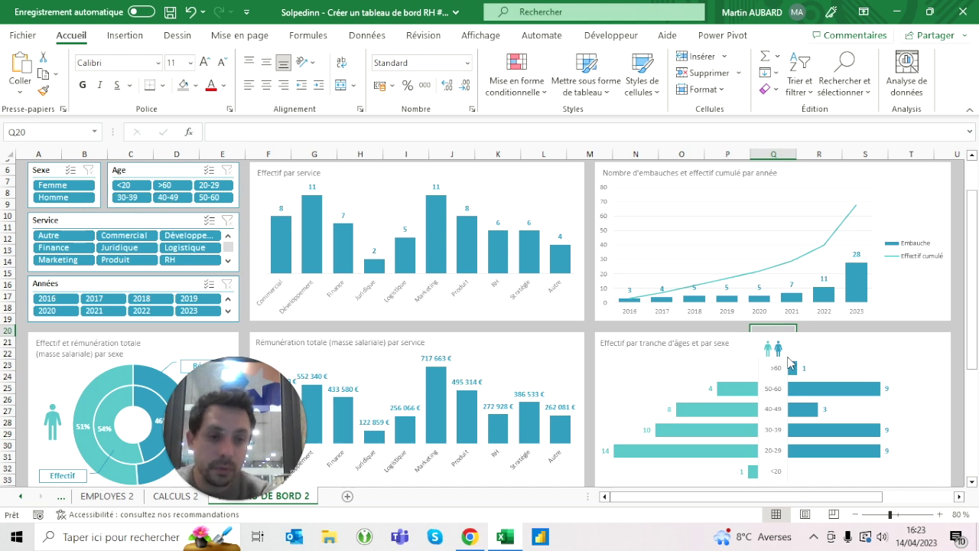
pyautogui.click(773, 348)
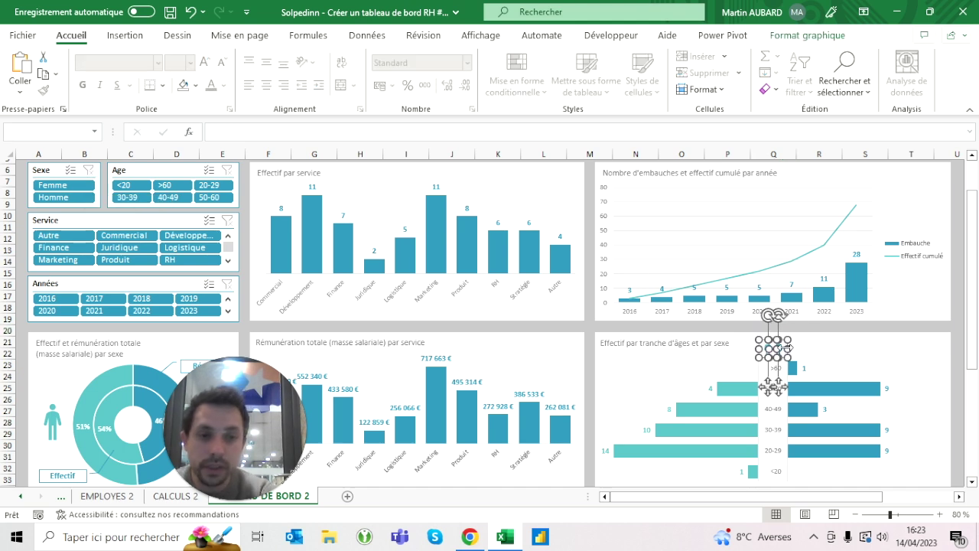
pyautogui.click(773, 328)
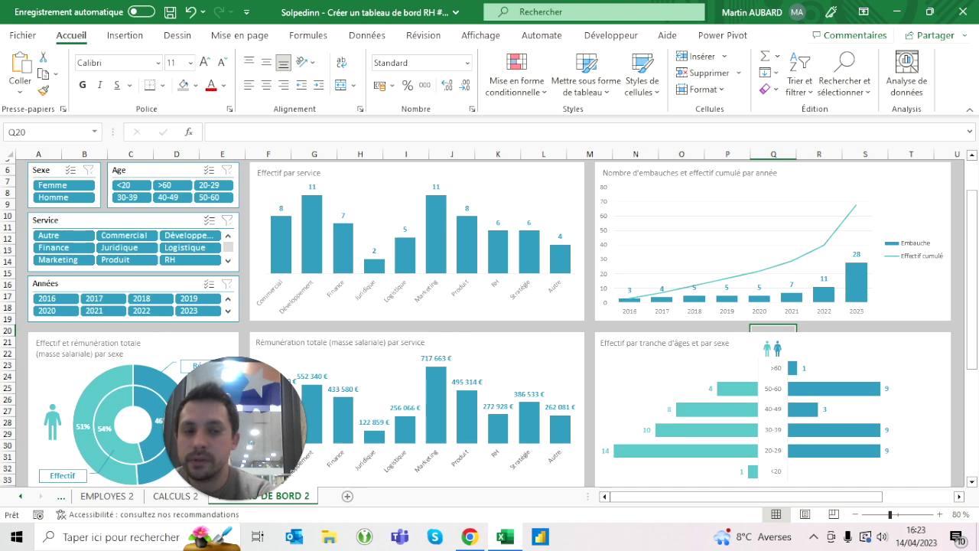
pyautogui.scroll(2, 773, 329)
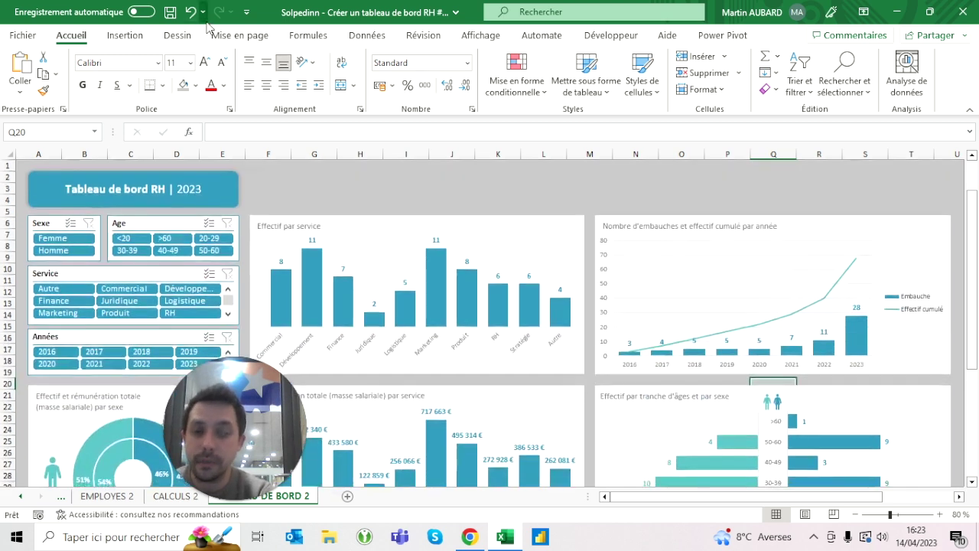
pyautogui.doubleClick(69, 36)
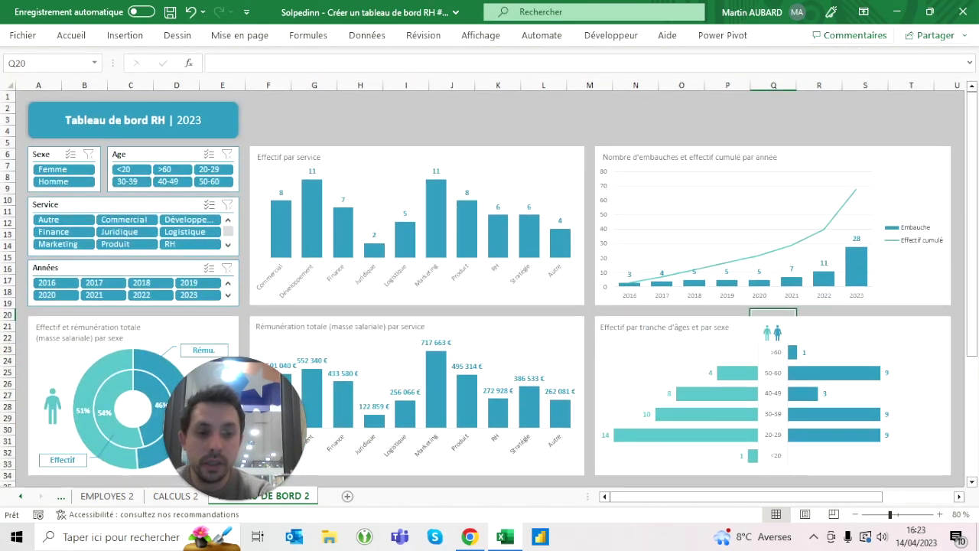
pyautogui.moveTo(311, 396)
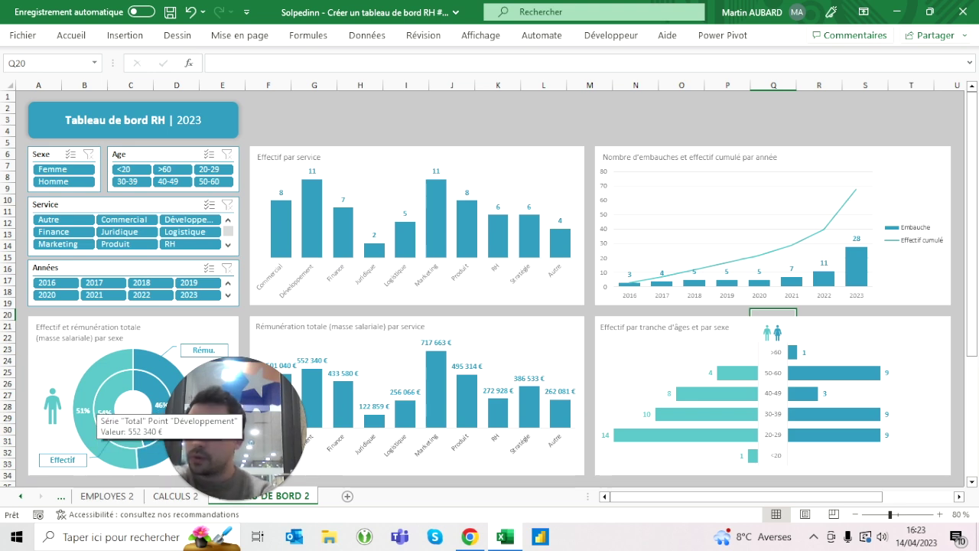
# Compare with the TABLEAU DE BORD sheet's KPI cards, then return to TABLEAU DE BORD 2.
pyautogui.click(30, 497)
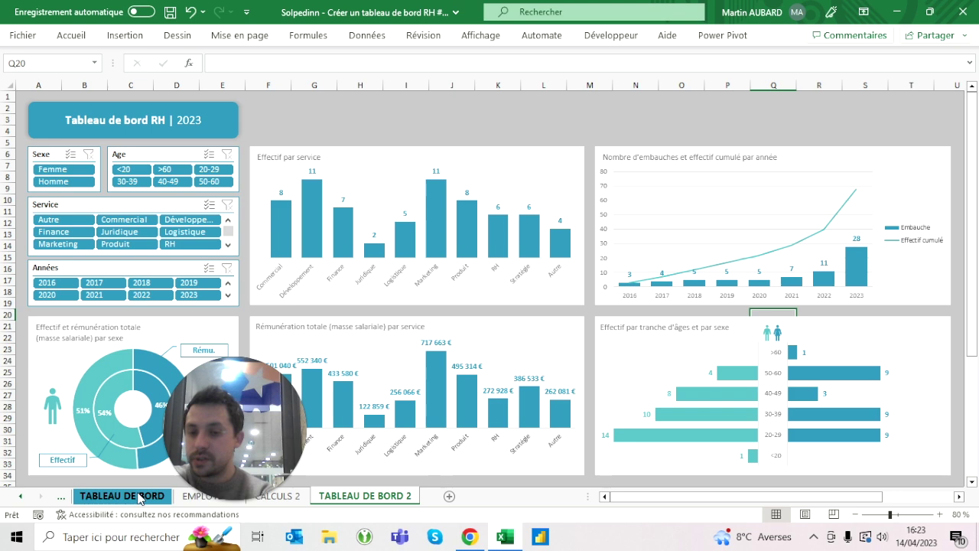
pyautogui.click(120, 495)
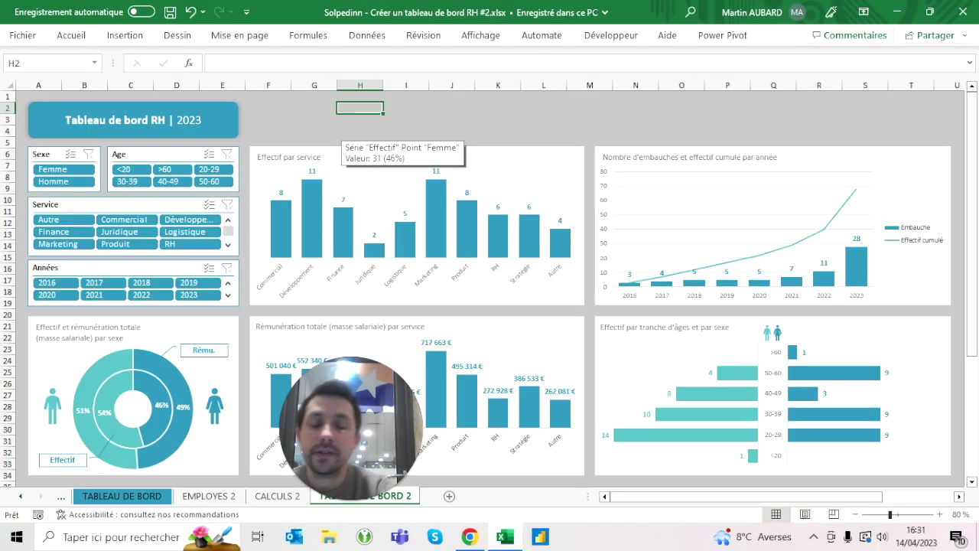
pyautogui.click(147, 496)
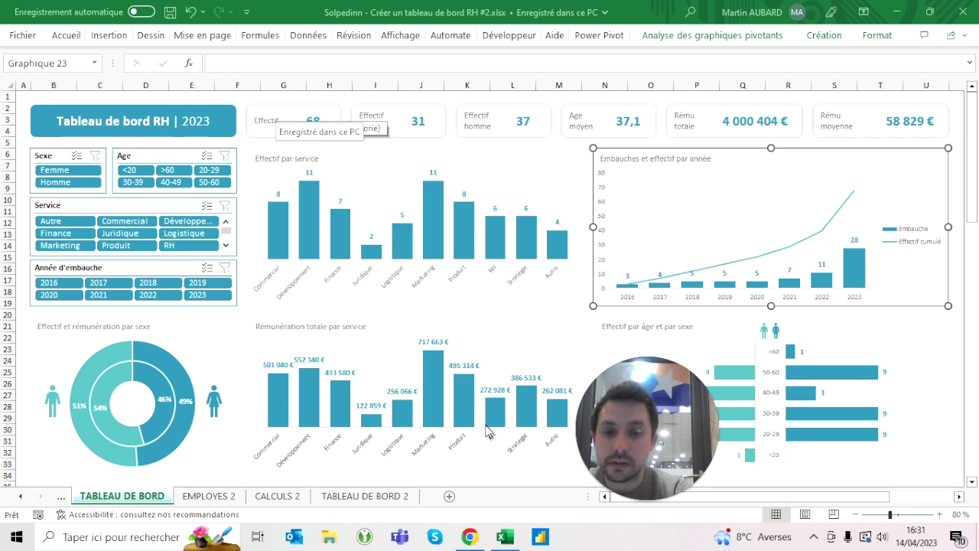
pyautogui.click(362, 496)
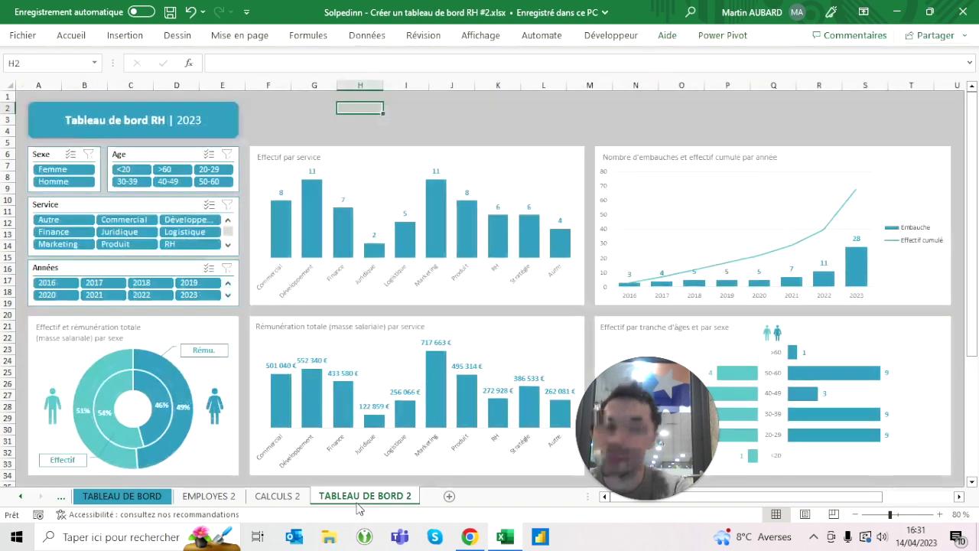
# Duplicate the dashboard title box to its right with a Ctrl-drag.
pyautogui.click(268, 108)
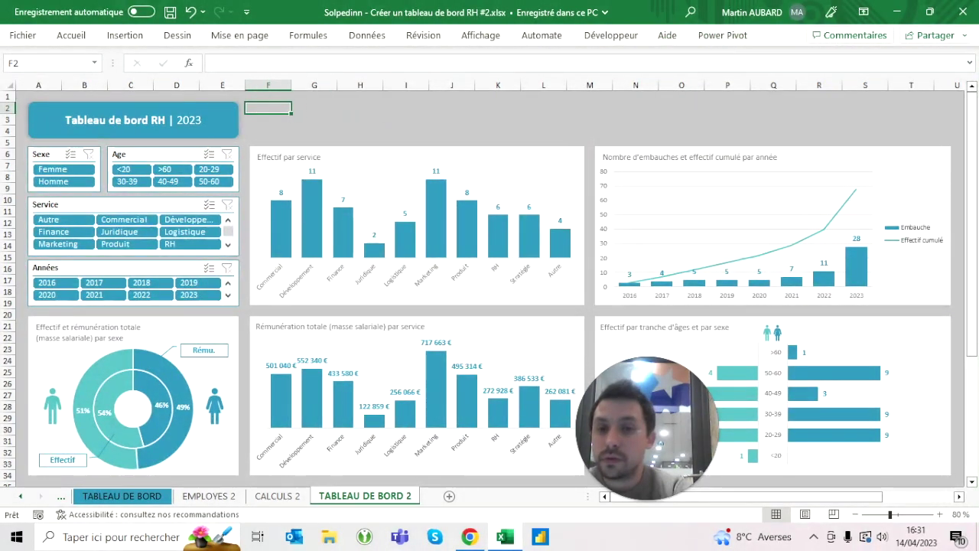
pyautogui.click(115, 35)
pyautogui.click(191, 79)
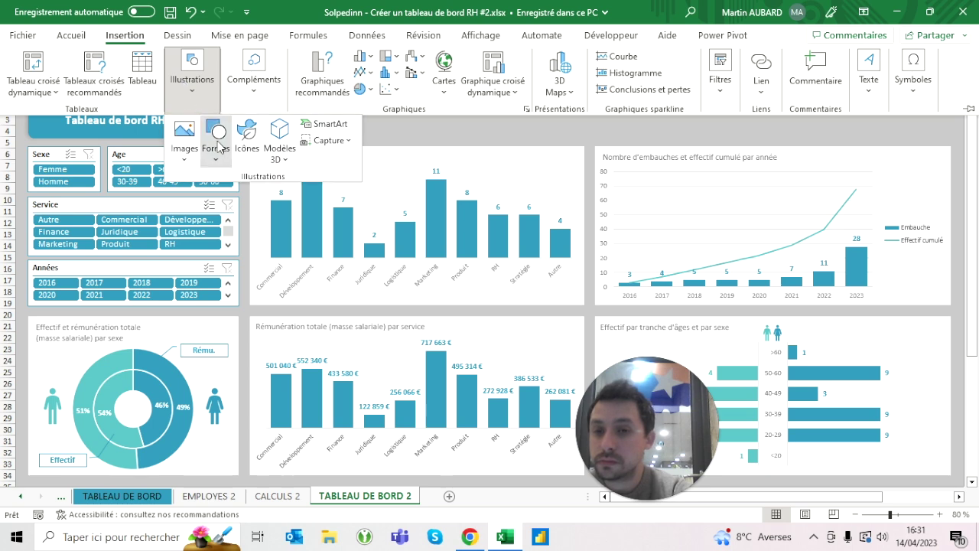
pyautogui.click(218, 123)
pyautogui.click(214, 119)
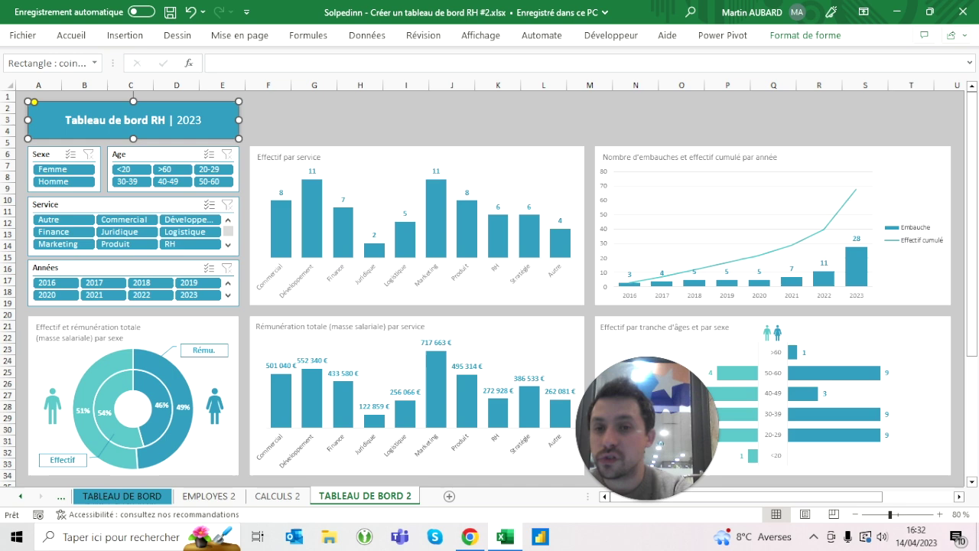
pyautogui.moveTo(134, 120); pyautogui.dragTo(350, 120)
pyautogui.press('Right')
pyautogui.press('Right')
pyautogui.press('Right')
pyautogui.press('Right')
pyautogui.press('Left')
pyautogui.press('Left')
pyautogui.press('Left')
pyautogui.press('Escape')
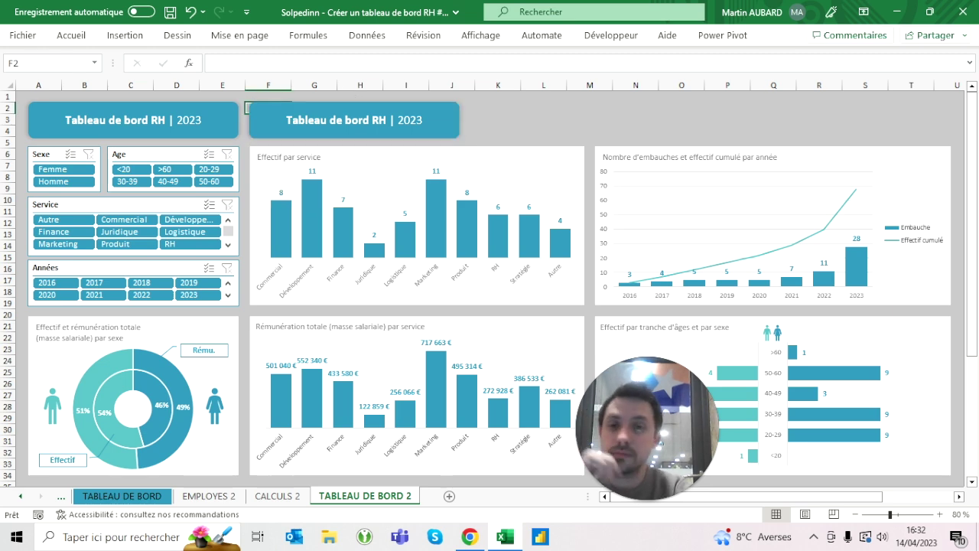
# Give the copied box a white fill and grey, non-bold text at size 12.
pyautogui.click(263, 121)
pyautogui.click(805, 36)
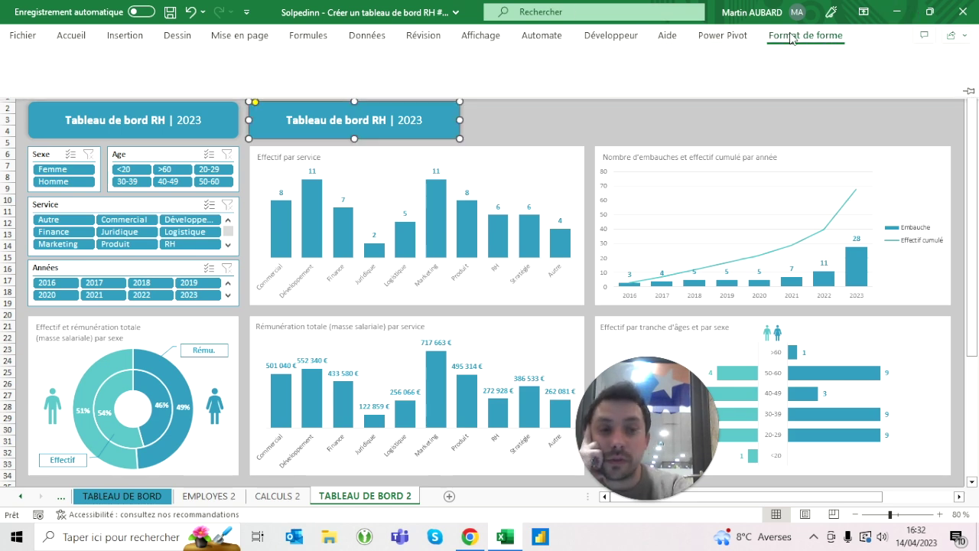
pyautogui.click(71, 35)
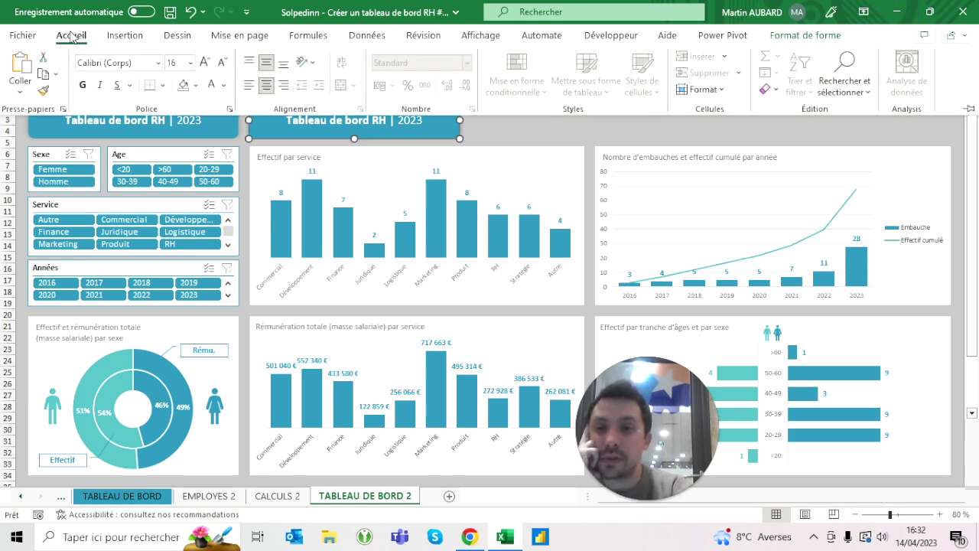
pyautogui.click(196, 86)
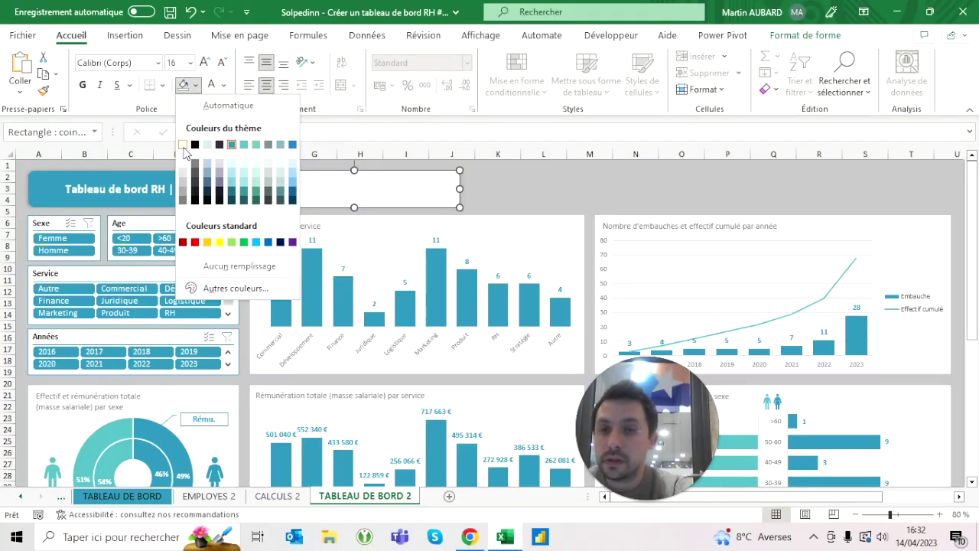
pyautogui.press('Escape')
pyautogui.hotkey('ctrl', 'z')
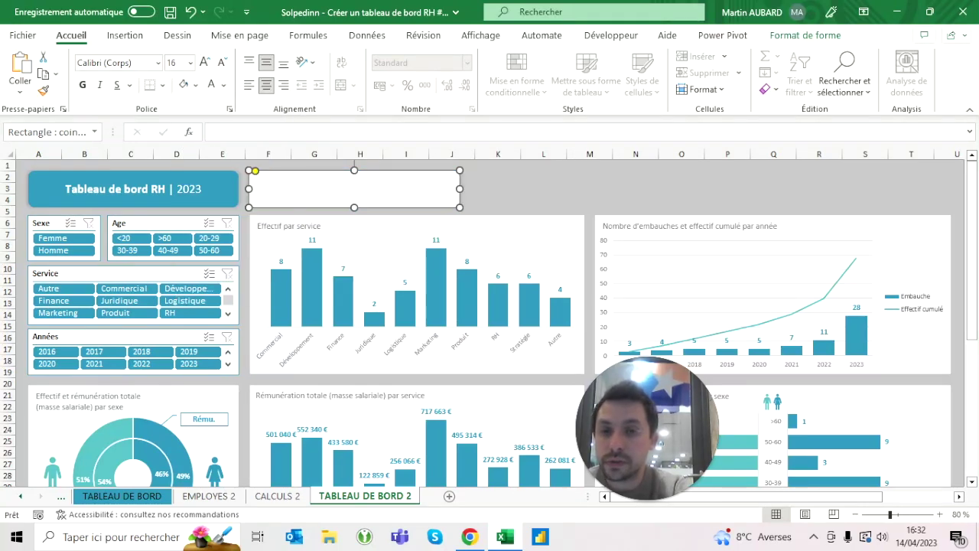
pyautogui.click(224, 86)
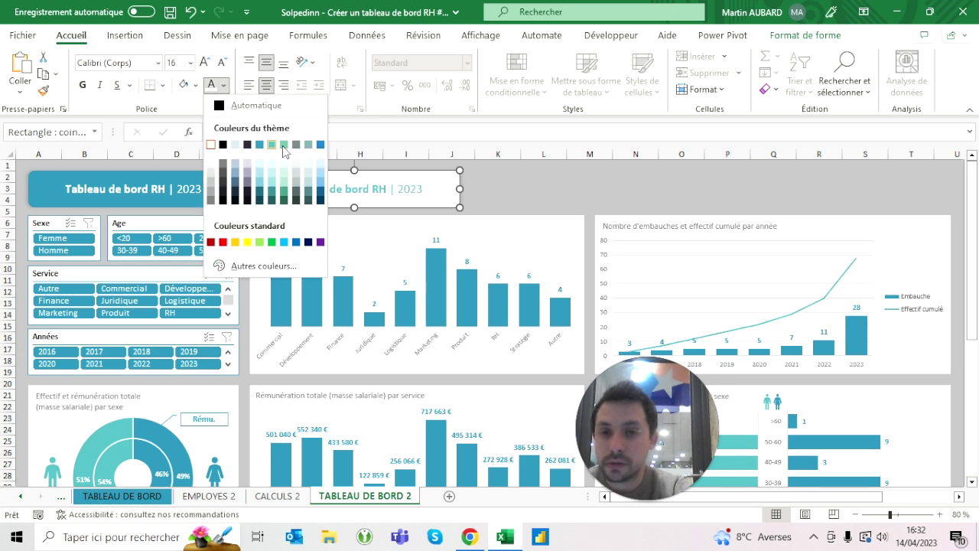
pyautogui.click(222, 164)
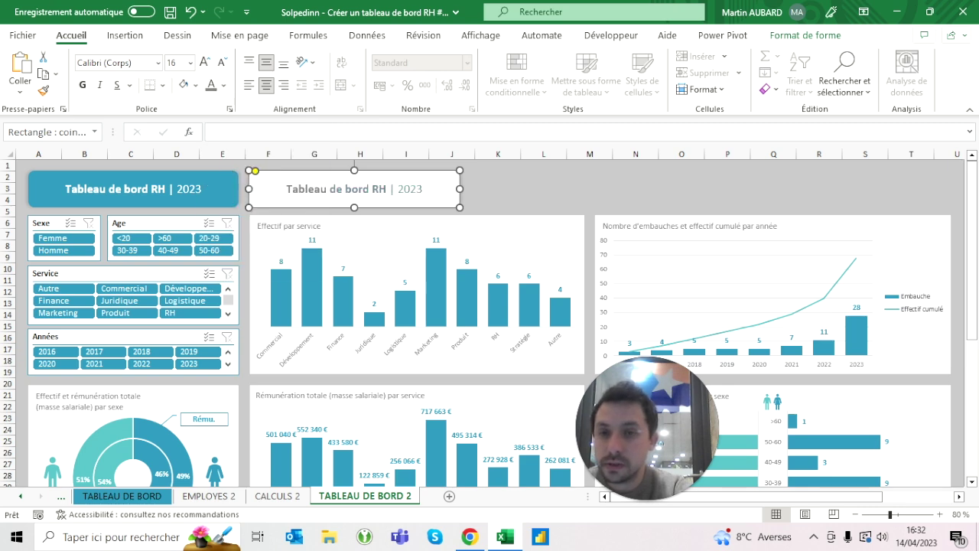
pyautogui.click(221, 64)
pyautogui.click(221, 64)
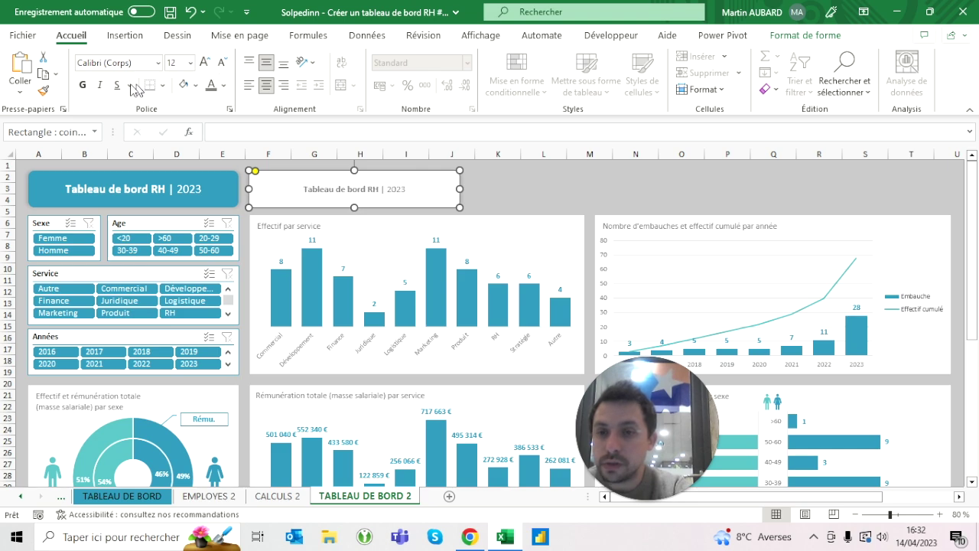
pyautogui.click(82, 85)
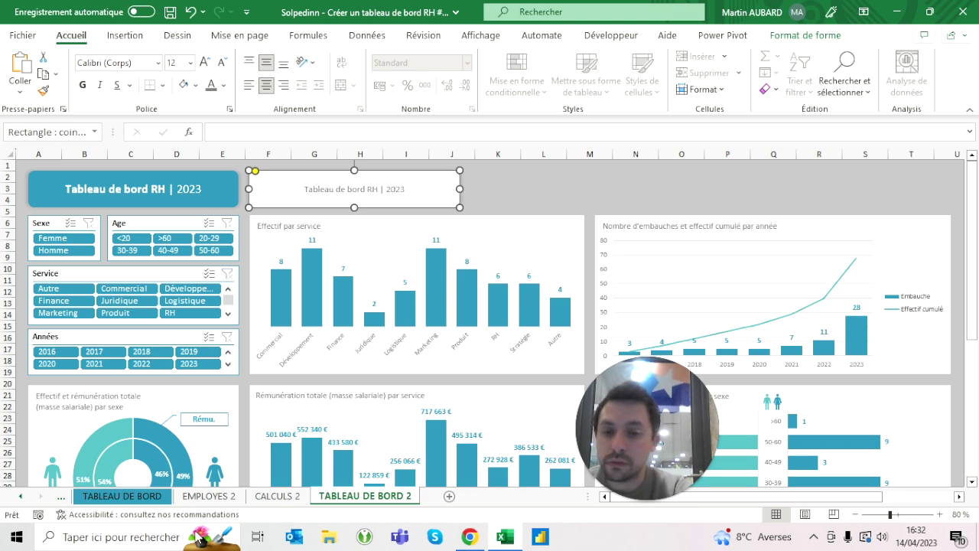
# Left-align the copied box's text and replace it with 'Effectif'.
pyautogui.click(134, 497)
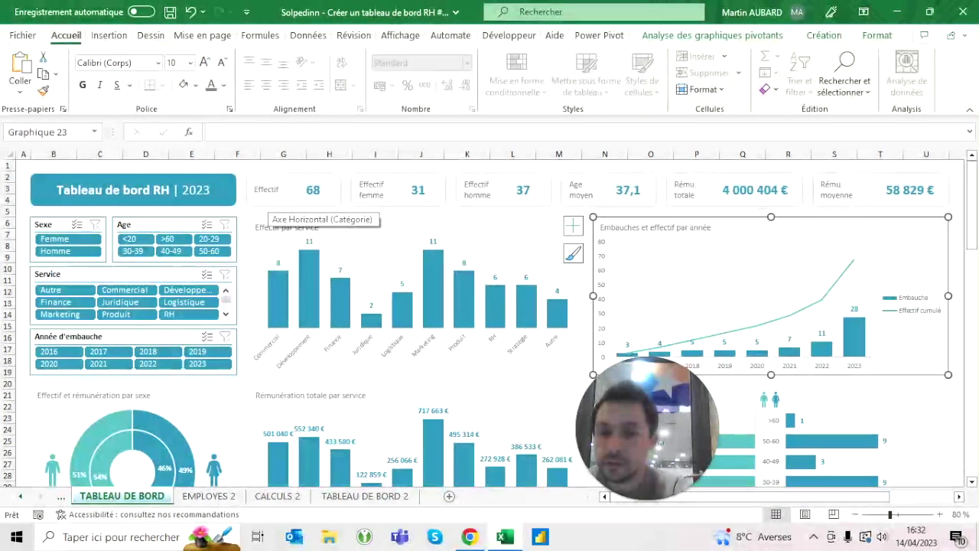
pyautogui.click(365, 496)
pyautogui.click(249, 85)
pyautogui.tripleClick(275, 188)
pyautogui.write('Effectif')
pyautogui.click(497, 187)
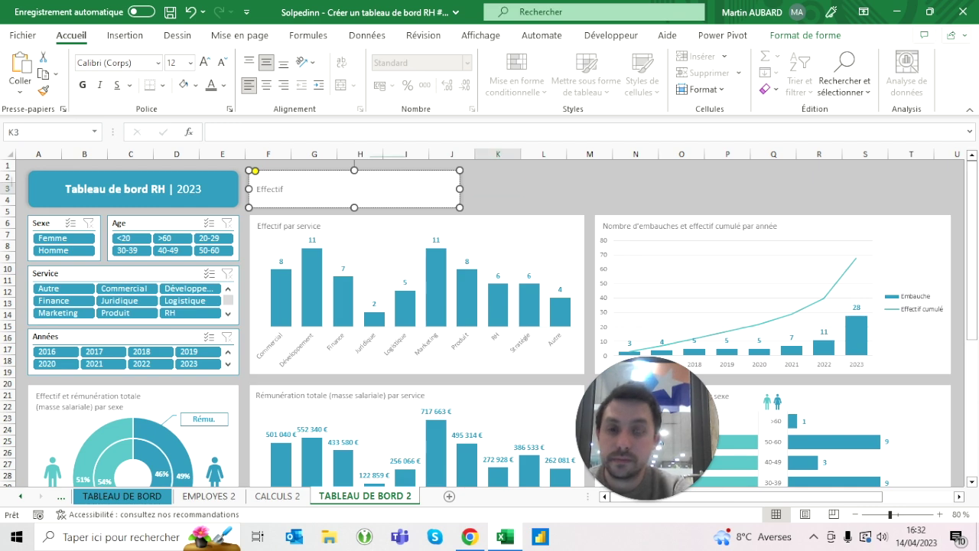
# Make the Effectif box narrower.
pyautogui.click(352, 208)
pyautogui.moveTo(460, 189); pyautogui.dragTo(336, 189)
pyautogui.click(406, 188)
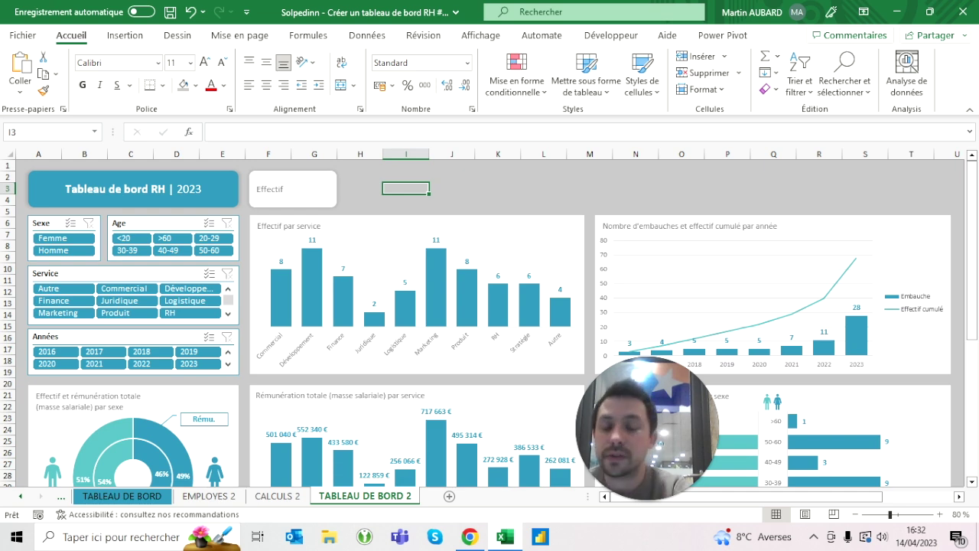
pyautogui.click(293, 189)
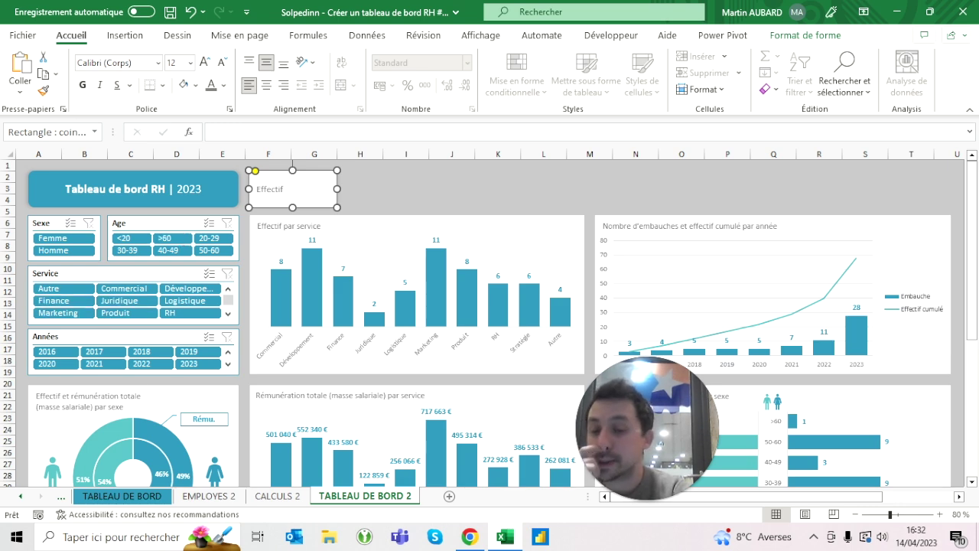
pyautogui.click(405, 188)
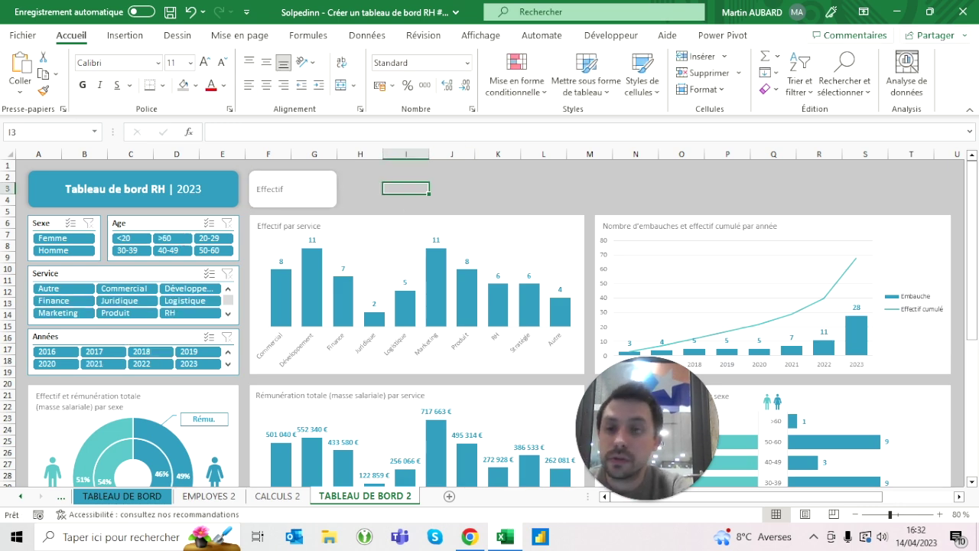
pyautogui.click(124, 35)
# Draw a small rectangle beside the Effectif label and middle-align it with the card.
pyautogui.click(181, 94)
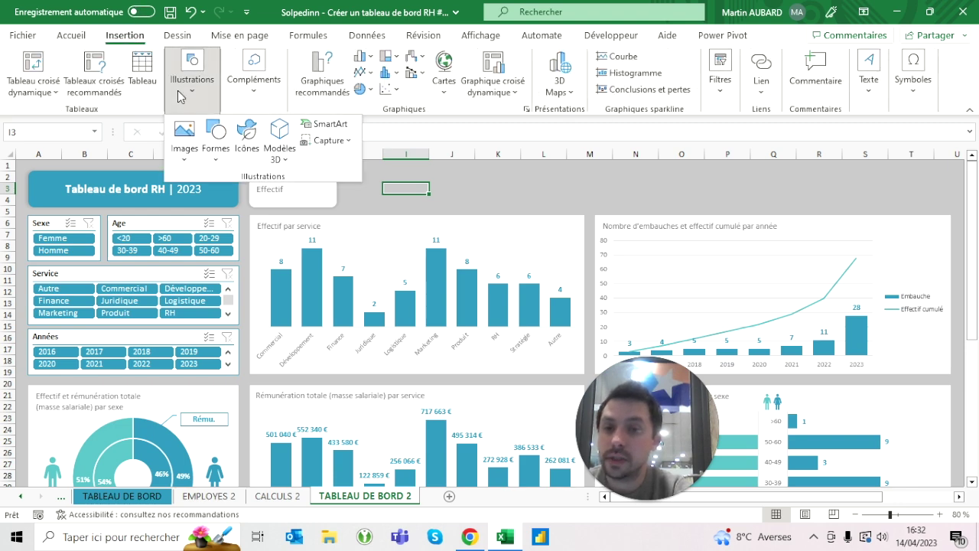
pyautogui.click(216, 147)
pyautogui.click(266, 196)
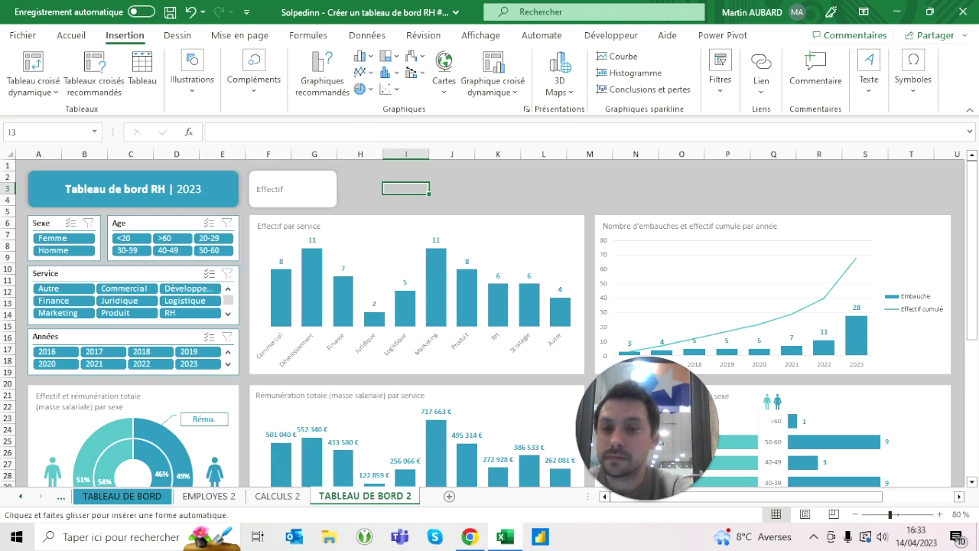
pyautogui.moveTo(291, 176); pyautogui.dragTo(330, 196)
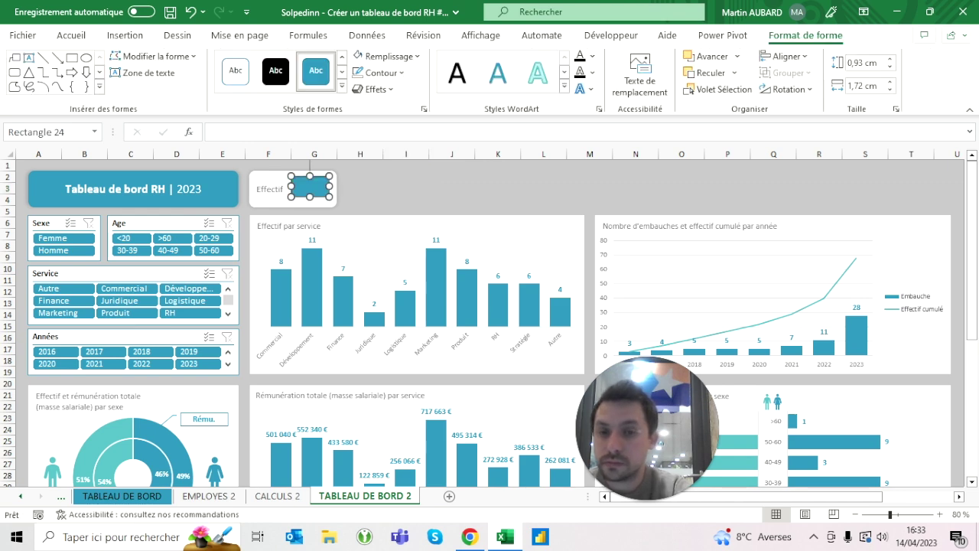
pyautogui.keyDown('shift'); pyautogui.click(270, 189); pyautogui.keyUp('shift')
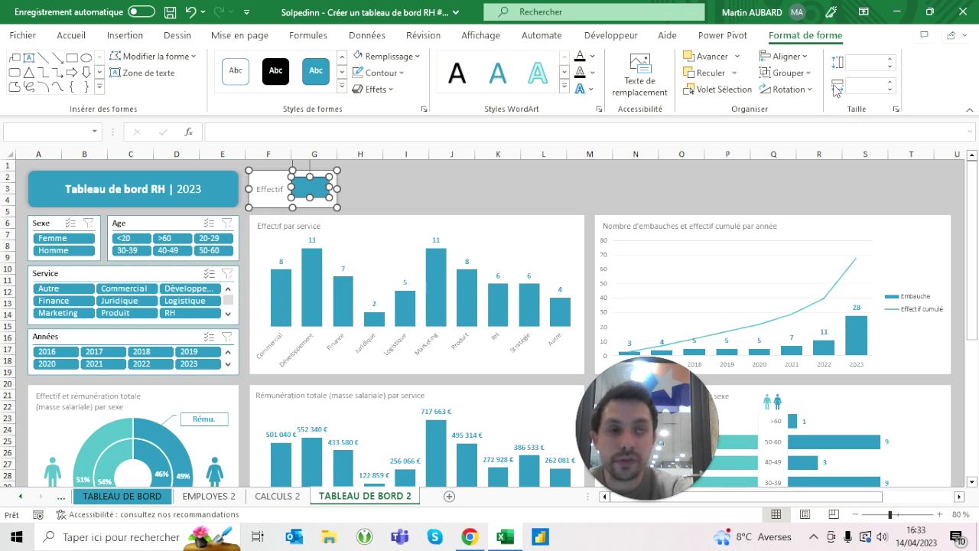
pyautogui.click(784, 56)
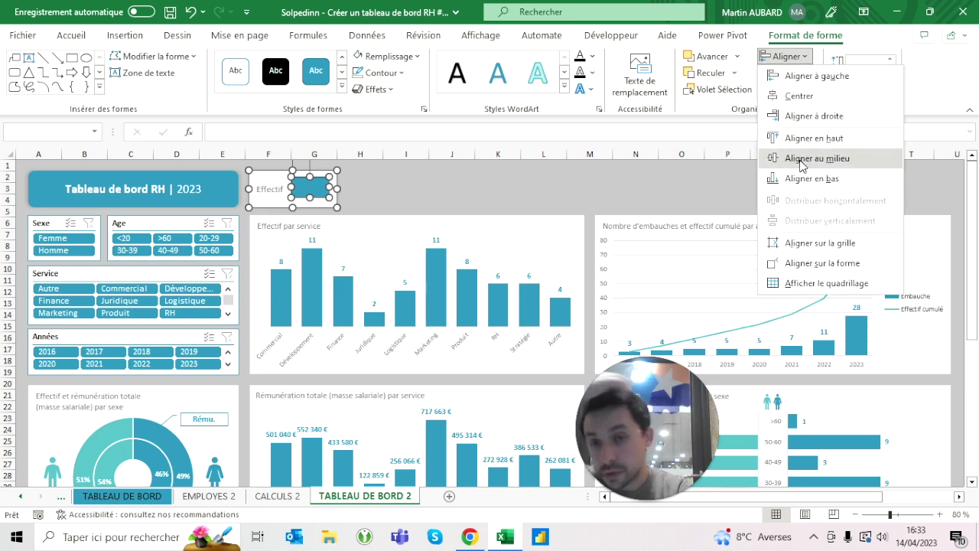
pyautogui.click(817, 159)
pyautogui.click(406, 188)
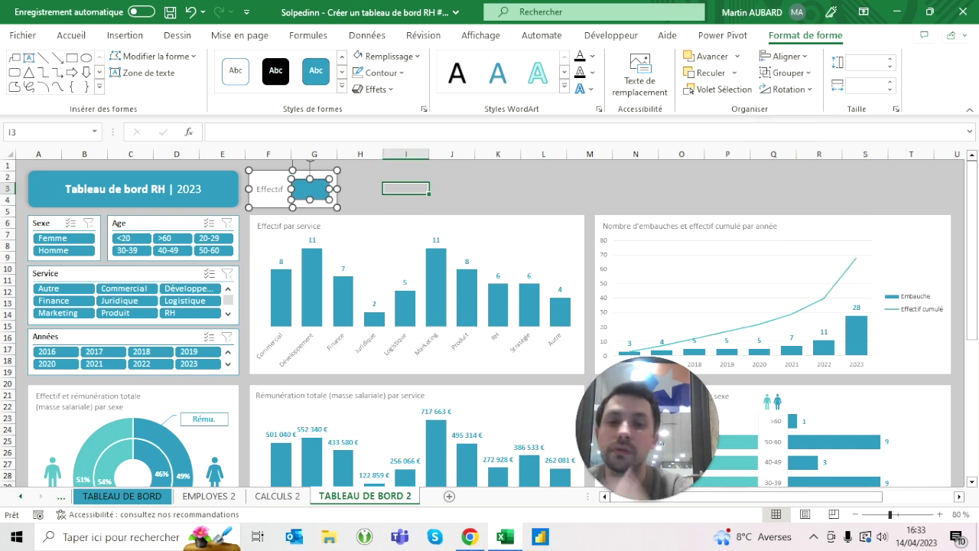
# Type 68 in the rectangle, centre it both ways and set size 18.
pyautogui.click(310, 190)
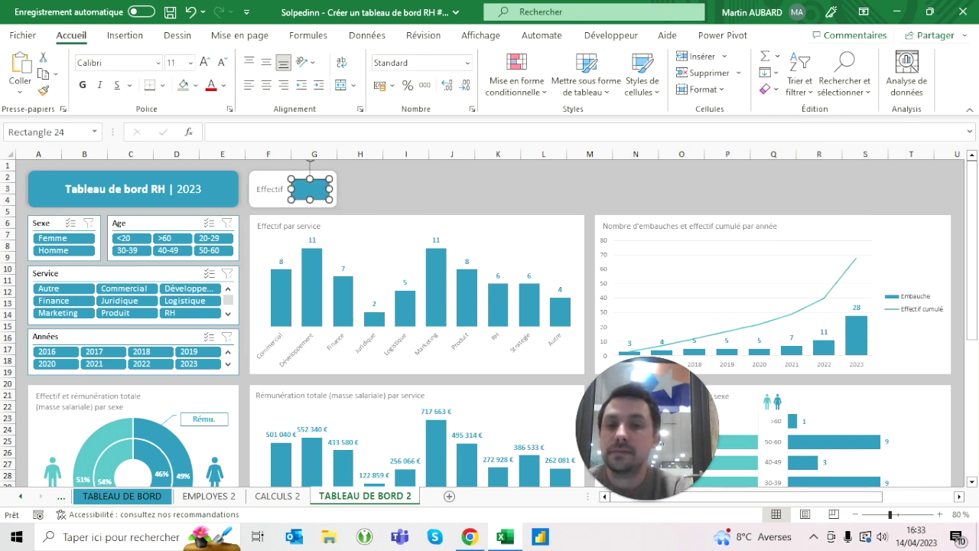
pyautogui.write('68')
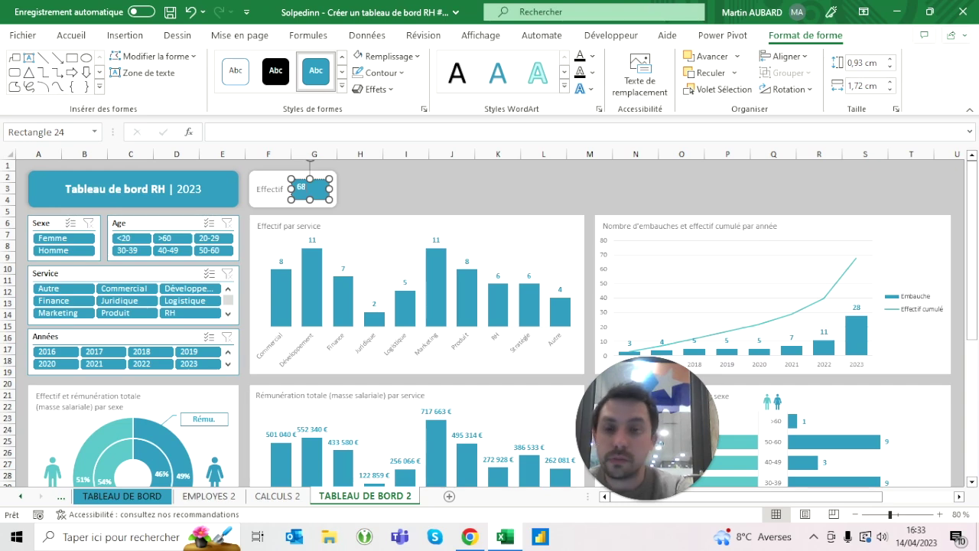
pyautogui.click(405, 177)
pyautogui.click(310, 190)
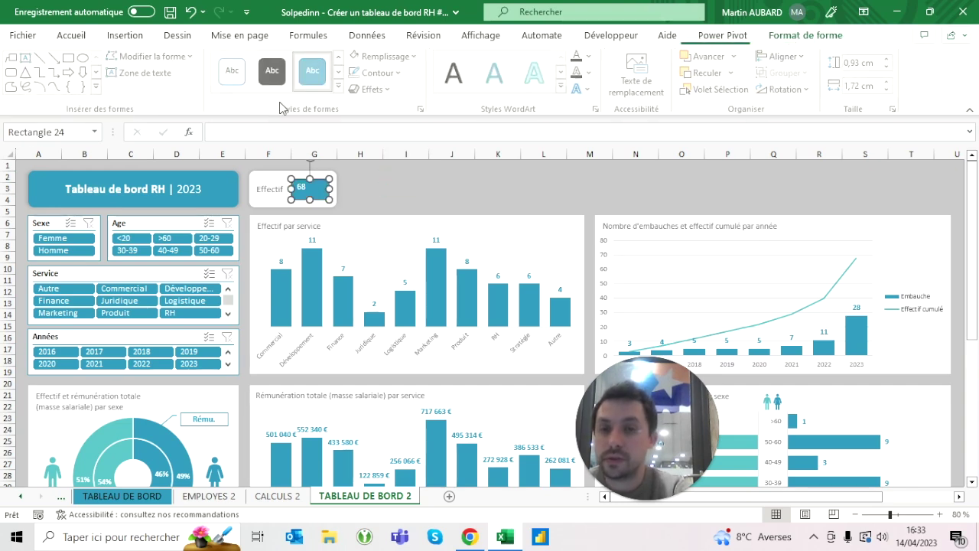
pyautogui.click(69, 36)
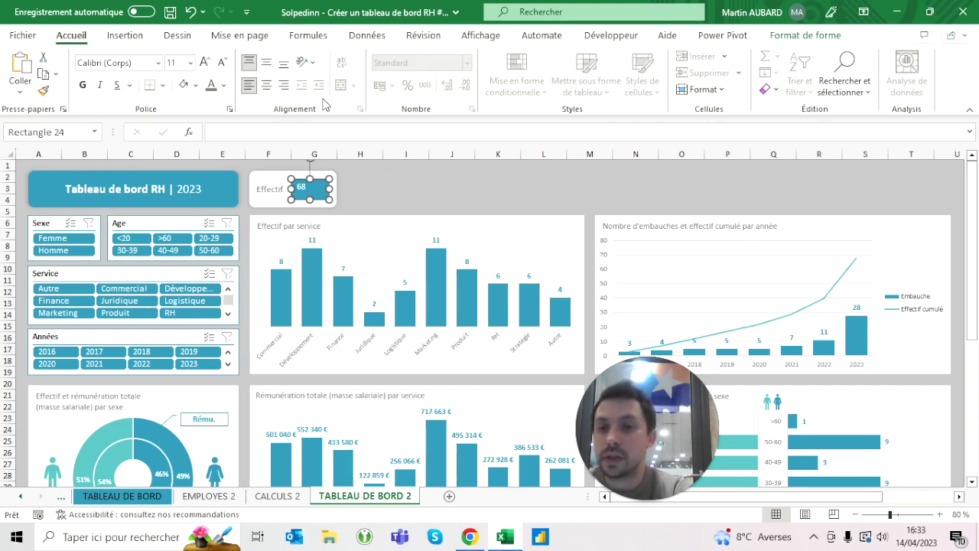
pyautogui.click(266, 85)
pyautogui.click(267, 66)
pyautogui.click(204, 62)
pyautogui.click(205, 62)
pyautogui.click(204, 62)
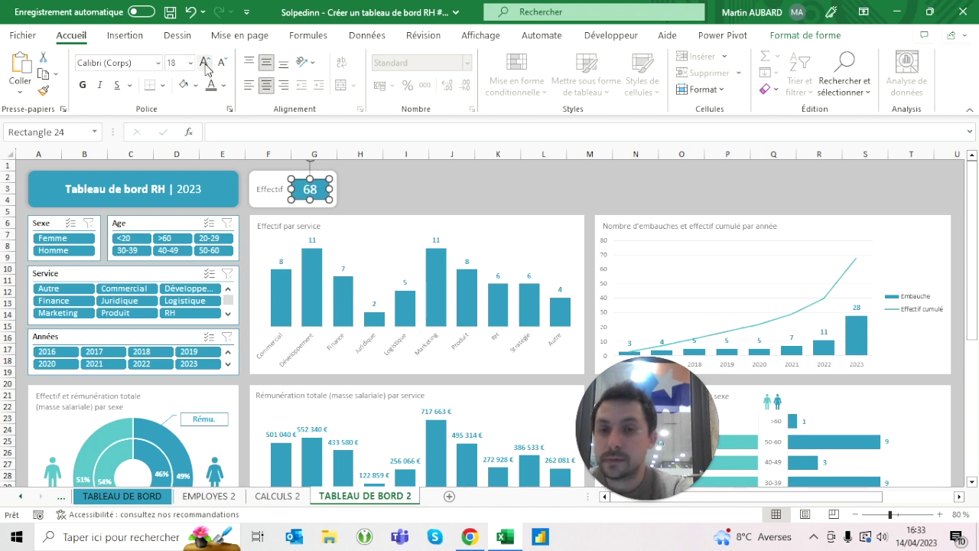
# Give the 68 box a light grey fill and make the number bold teal at size 18.
pyautogui.click(196, 85)
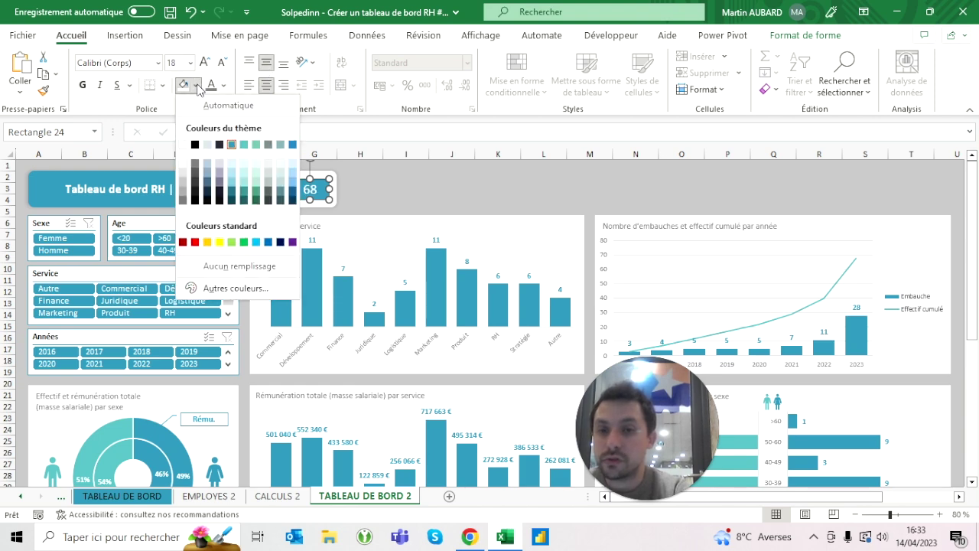
pyautogui.click(183, 175)
pyautogui.click(223, 85)
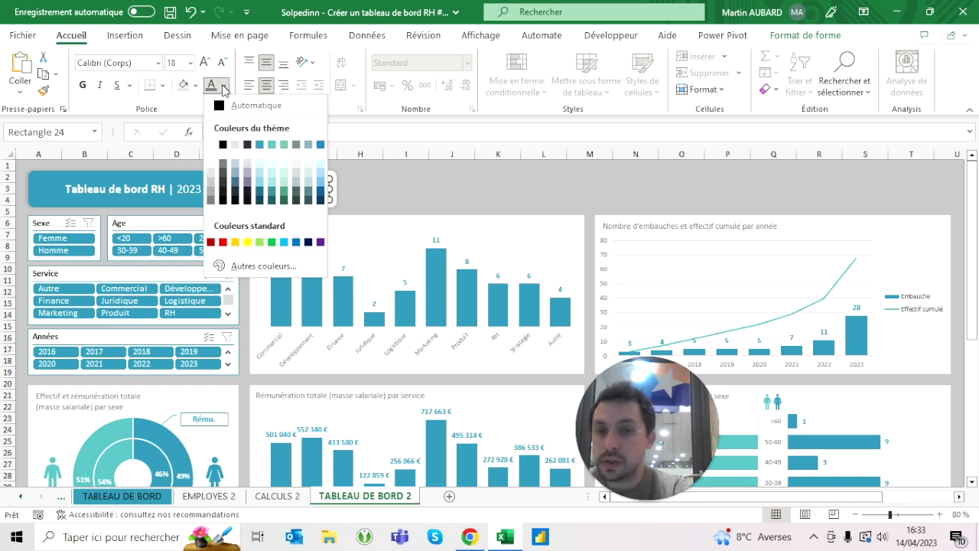
pyautogui.click(263, 145)
pyautogui.click(203, 63)
pyautogui.click(221, 65)
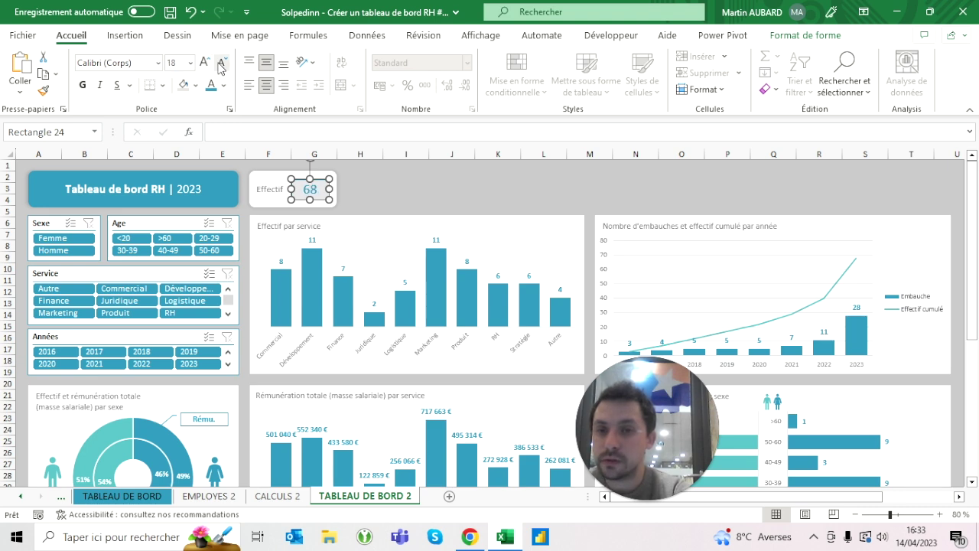
pyautogui.click(84, 85)
# Remove the outline from the 68 number box with Sans contour.
pyautogui.click(405, 210)
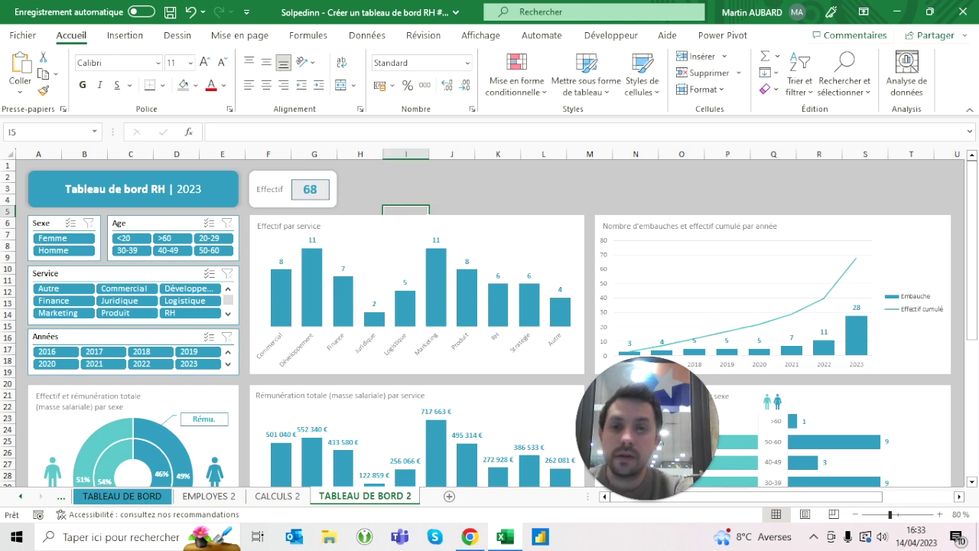
pyautogui.click(310, 189)
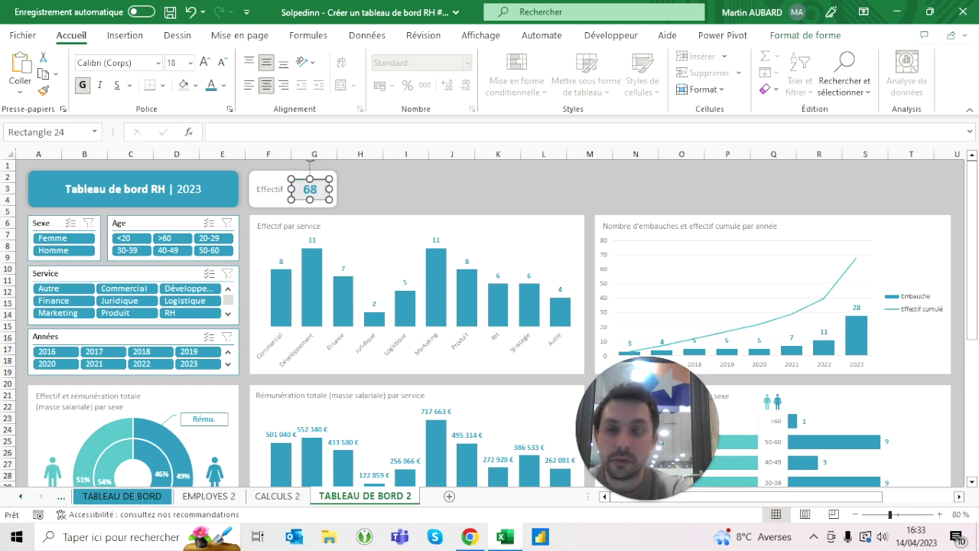
pyautogui.click(635, 165)
pyautogui.click(310, 189)
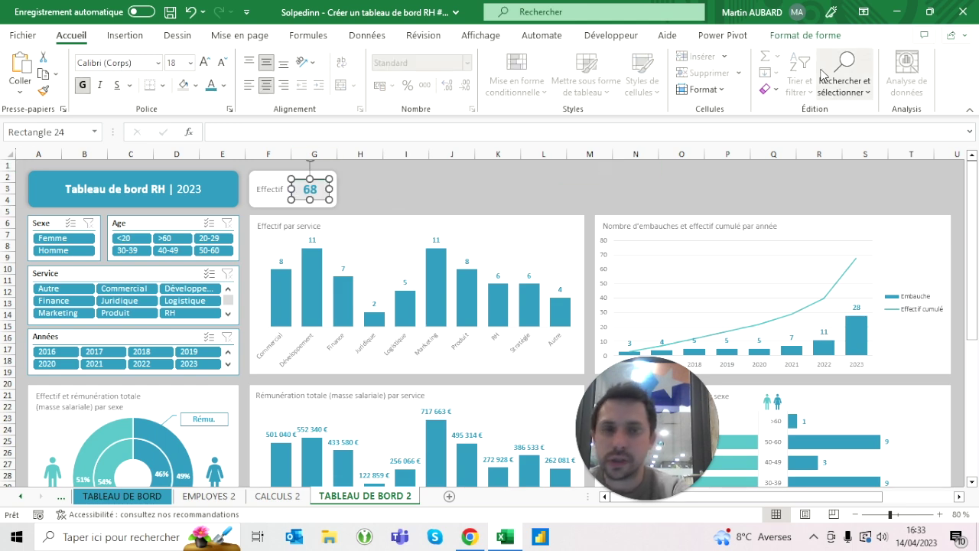
pyautogui.click(803, 35)
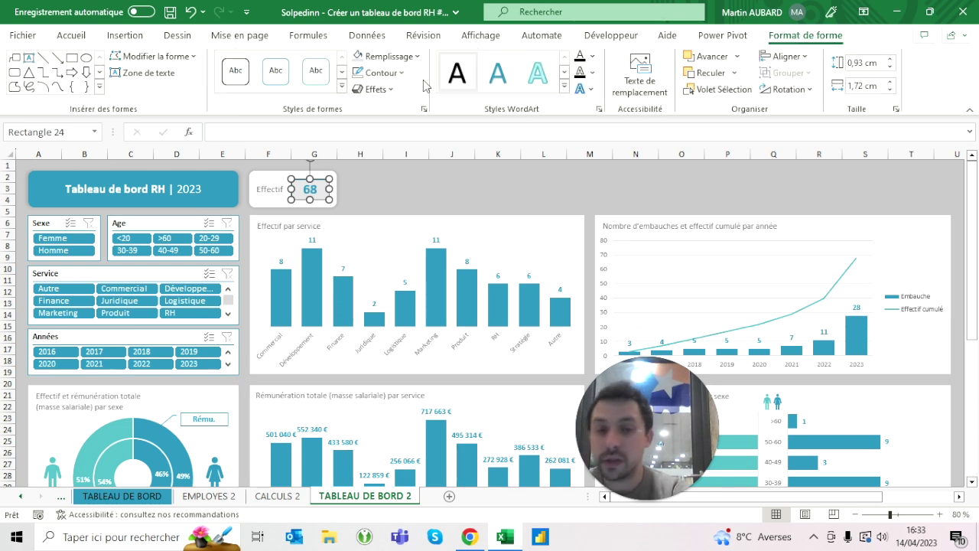
pyautogui.click(380, 72)
pyautogui.click(397, 254)
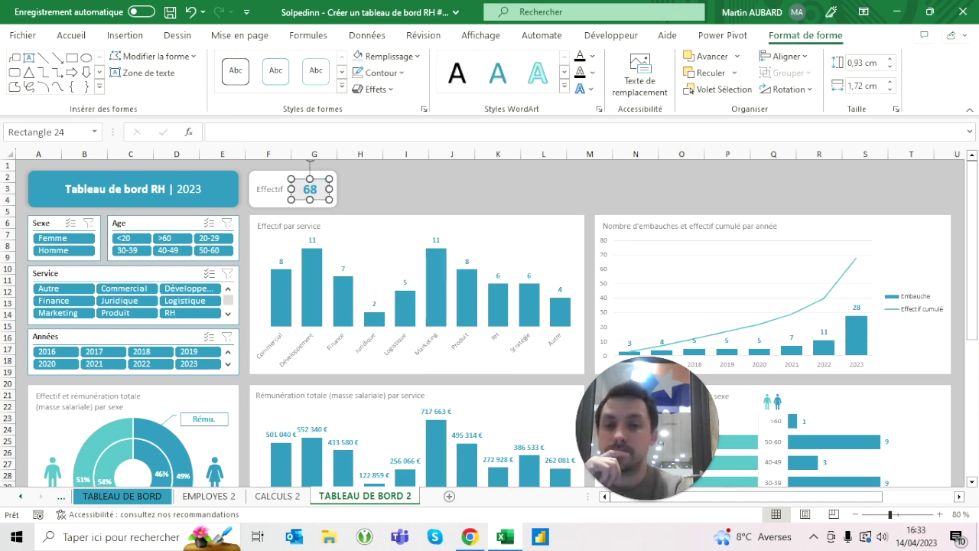
pyautogui.click(401, 260)
pyautogui.press('Escape')
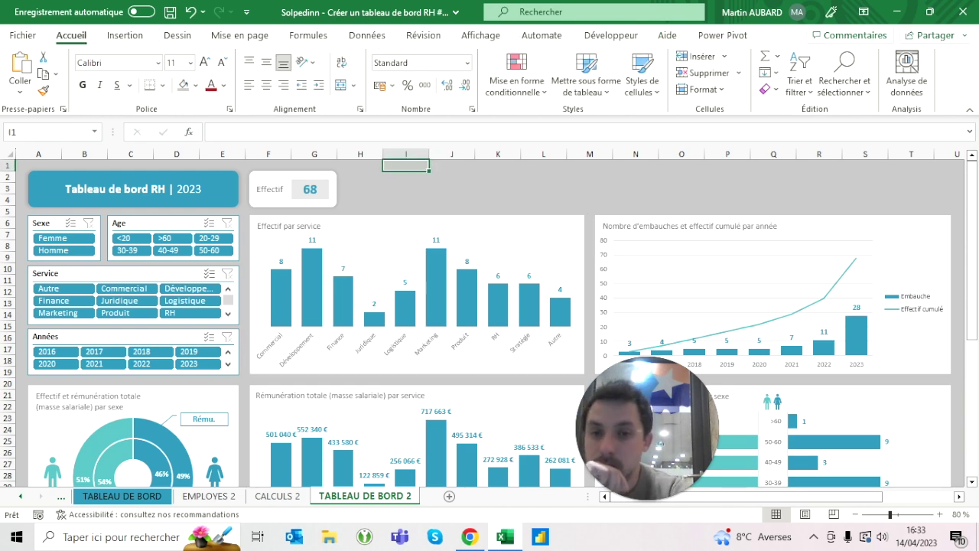
# Set the 68 number box's fill to white so it blends into the card.
pyautogui.click(306, 189)
pyautogui.click(451, 187)
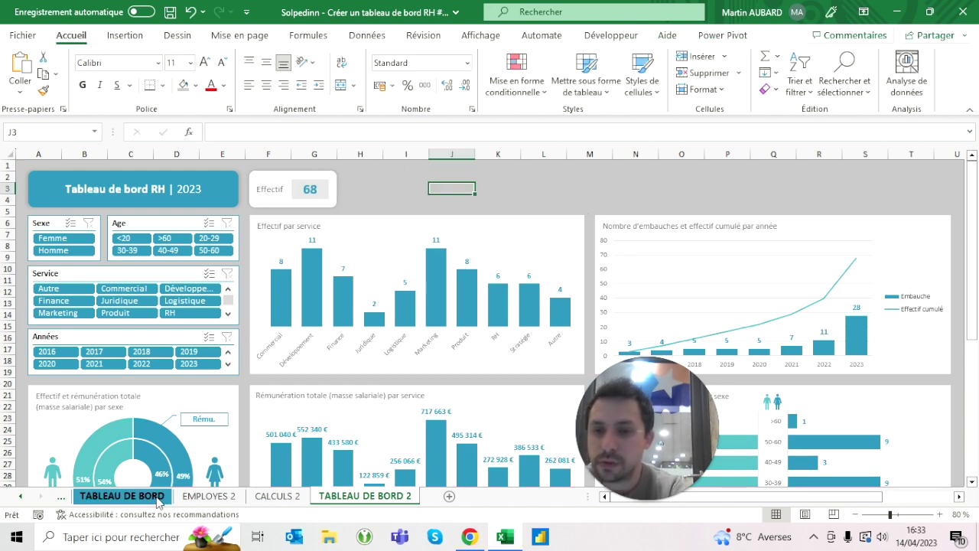
pyautogui.click(149, 497)
pyautogui.click(408, 501)
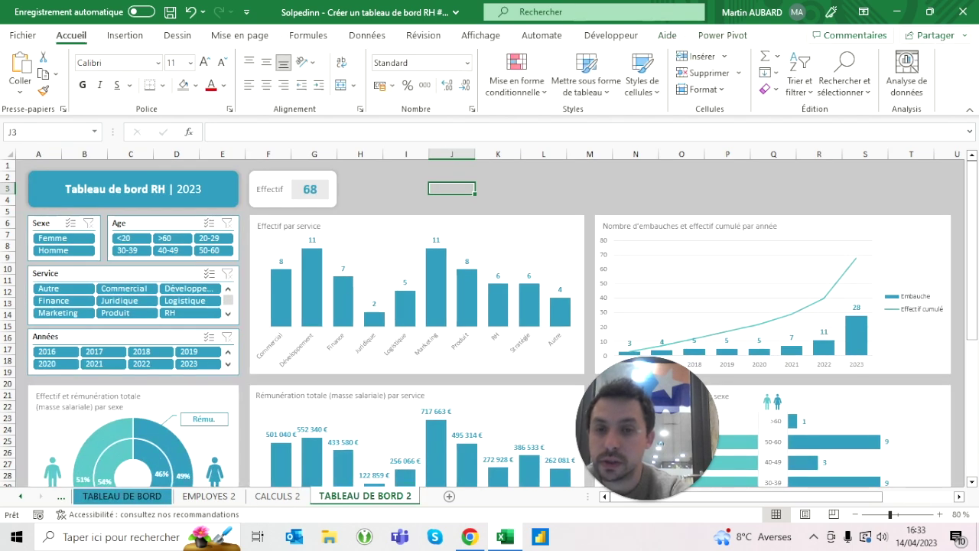
pyautogui.click(310, 189)
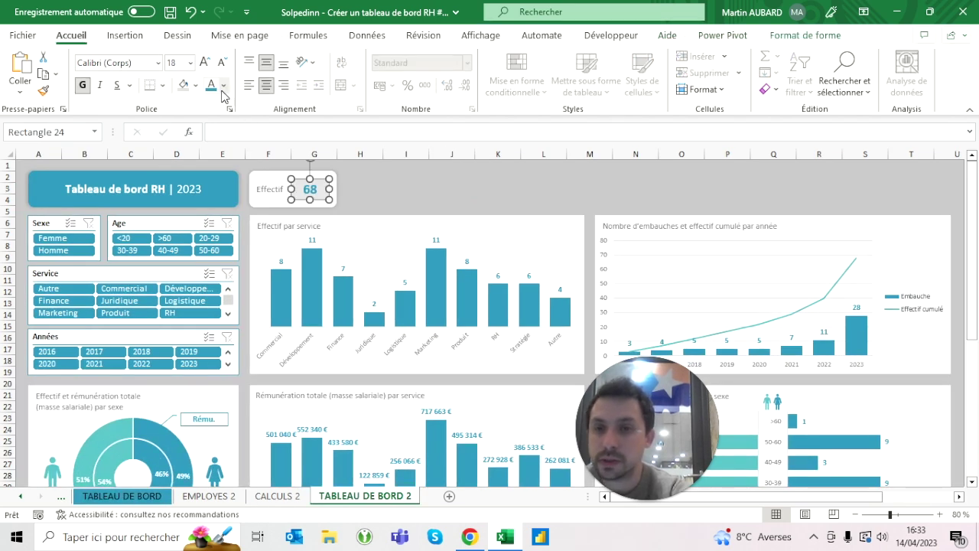
pyautogui.click(198, 86)
pyautogui.click(183, 168)
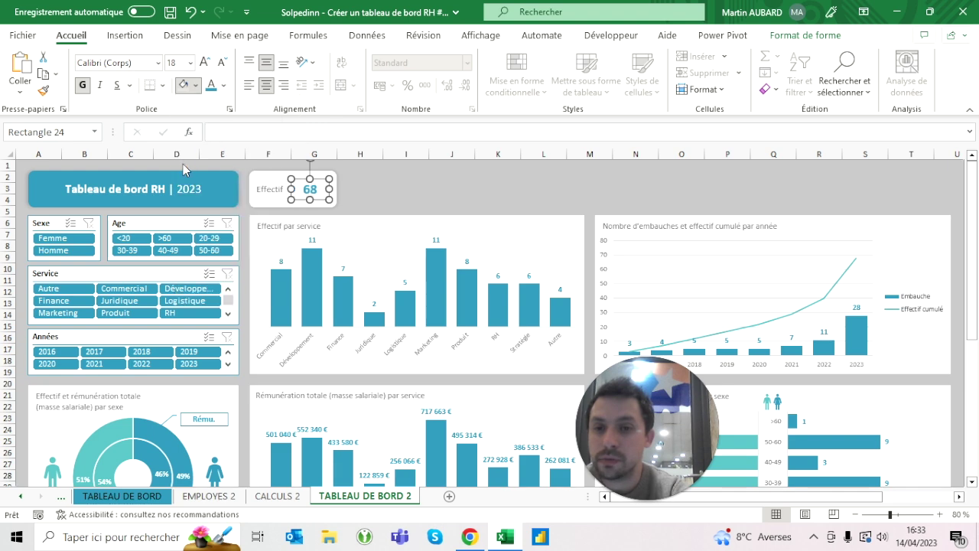
pyautogui.click(451, 188)
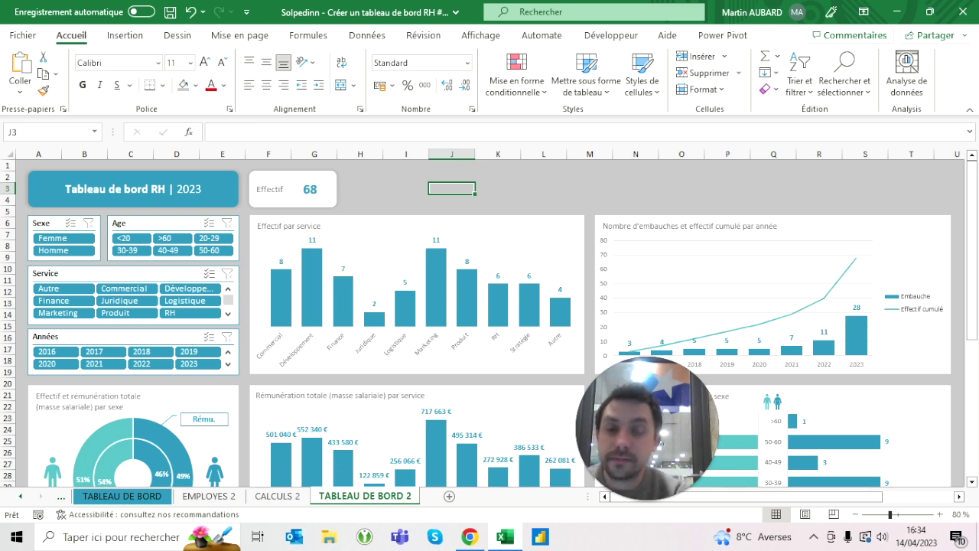
pyautogui.click(360, 188)
# Group the Effectif card and its 68 number box into a single shape.
pyautogui.click(290, 189)
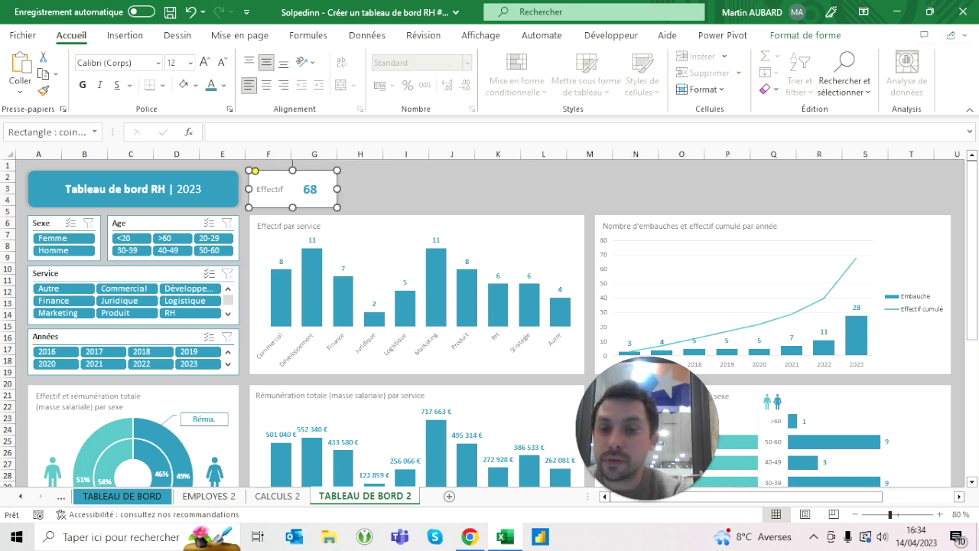
pyautogui.click(310, 189)
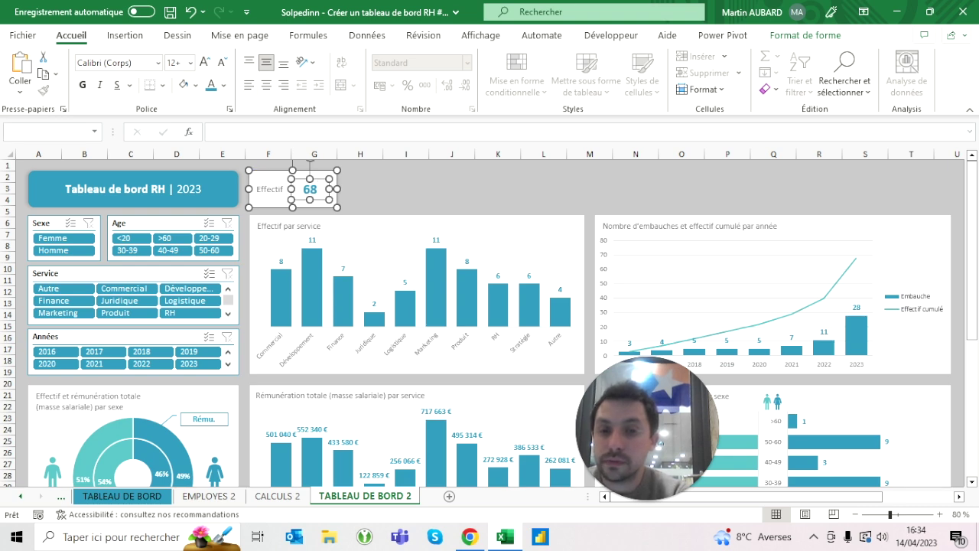
pyautogui.click(359, 177)
pyautogui.hotkey('ctrl', 'v')
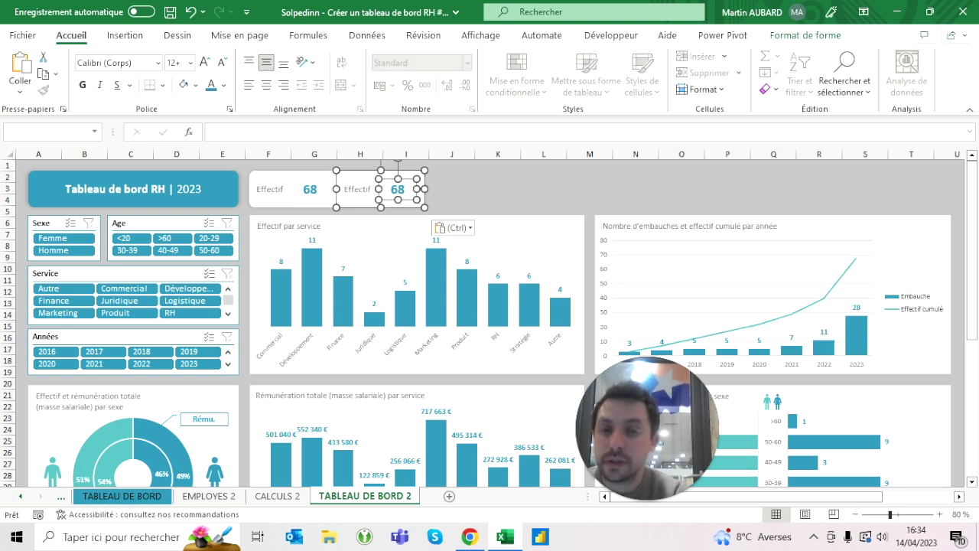
pyautogui.click(191, 11)
pyautogui.click(191, 12)
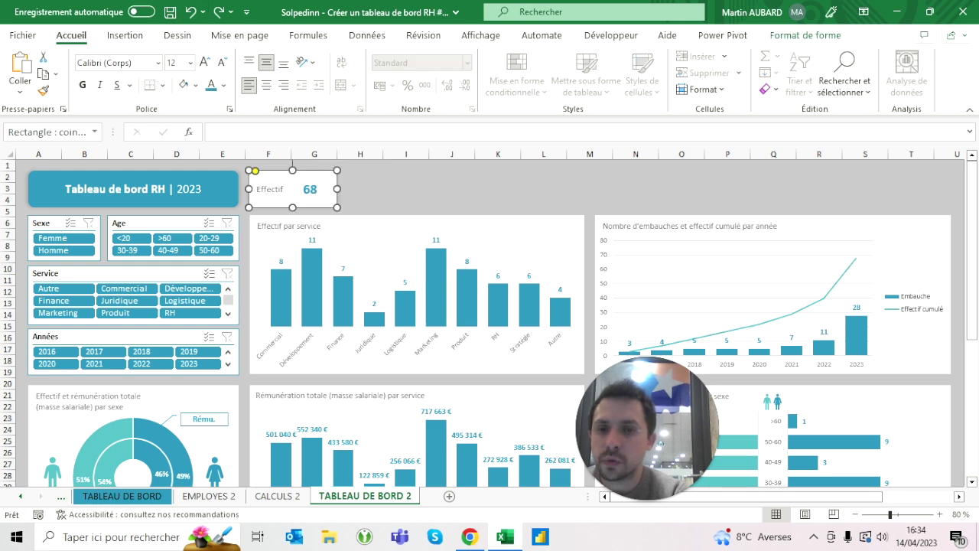
pyautogui.click(310, 189)
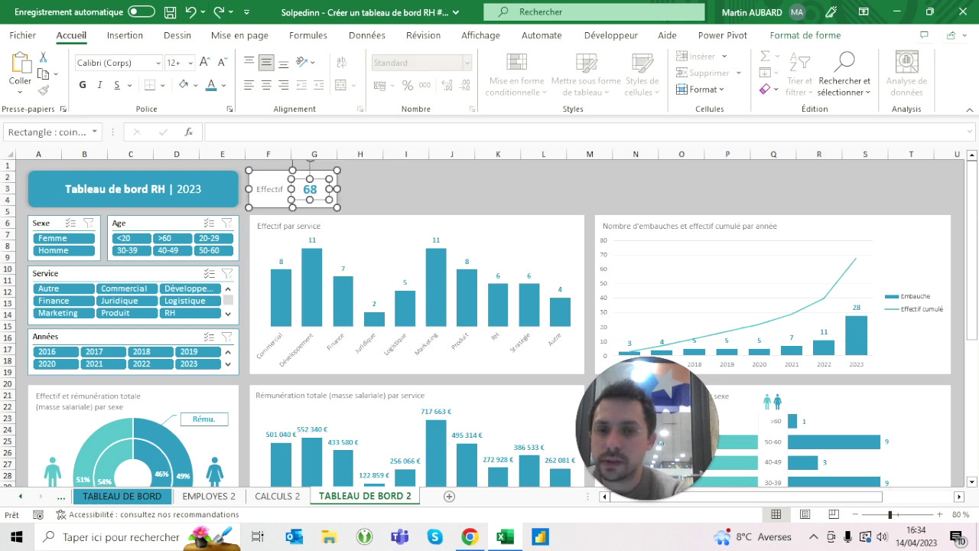
pyautogui.click(806, 35)
pyautogui.click(786, 73)
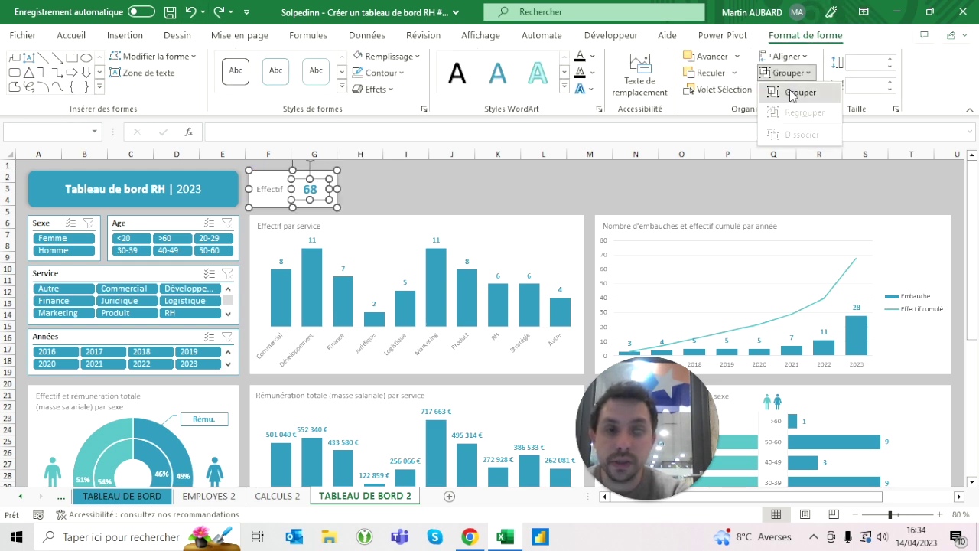
pyautogui.click(791, 95)
# Copy the grouped Effectif card and paste copies at cells H2, J2, L2 and N2.
pyautogui.click(452, 188)
pyautogui.click(293, 189)
pyautogui.hotkey('ctrl', 'c')
pyautogui.click(361, 177)
pyautogui.hotkey('ctrl', 'v')
pyautogui.click(452, 177)
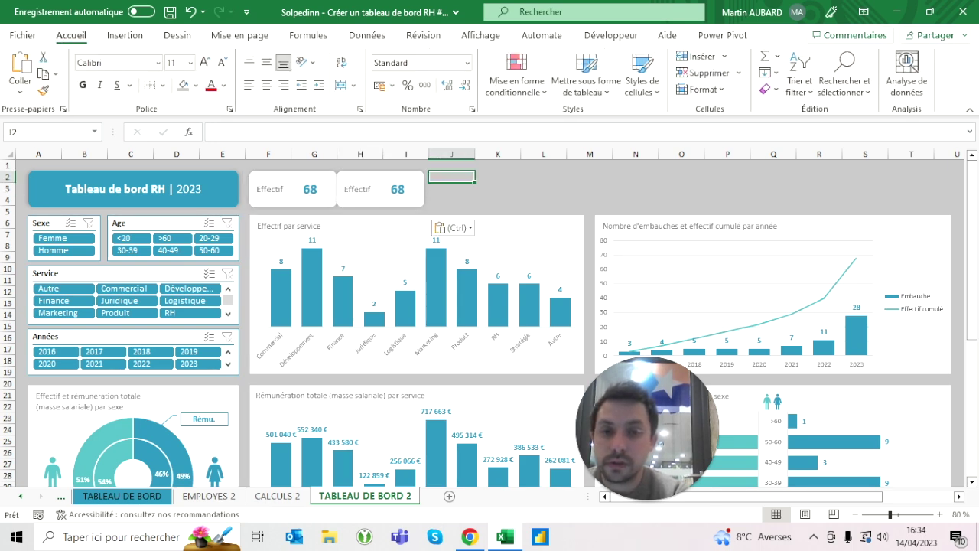
pyautogui.hotkey('ctrl', 'v')
pyautogui.click(544, 174)
pyautogui.hotkey('ctrl', 'v')
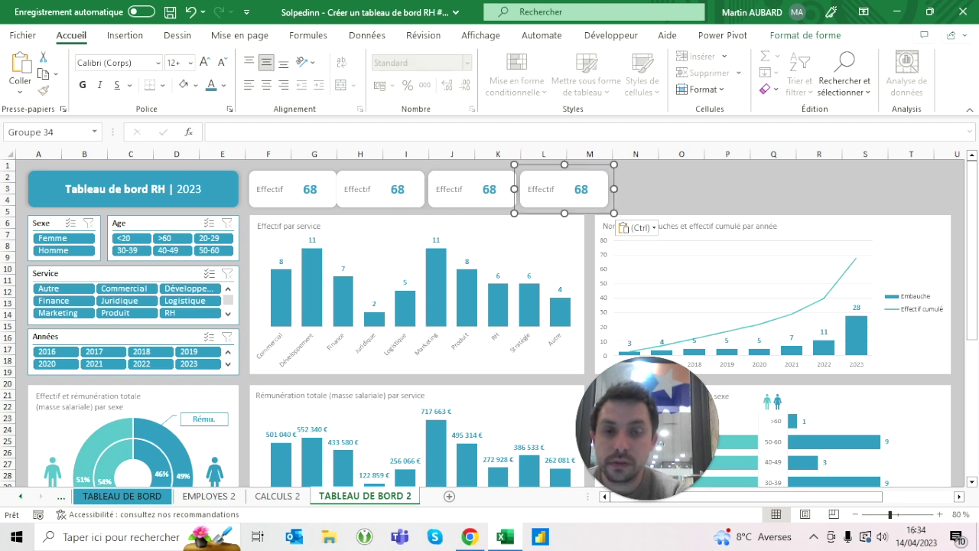
pyautogui.click(635, 175)
pyautogui.hotkey('ctrl', 'v')
# Remove the extra card pasted at P2 and compare against the finished TABLEAU DE BORD sheet.
pyautogui.click(727, 174)
pyautogui.hotkey('ctrl', 'v')
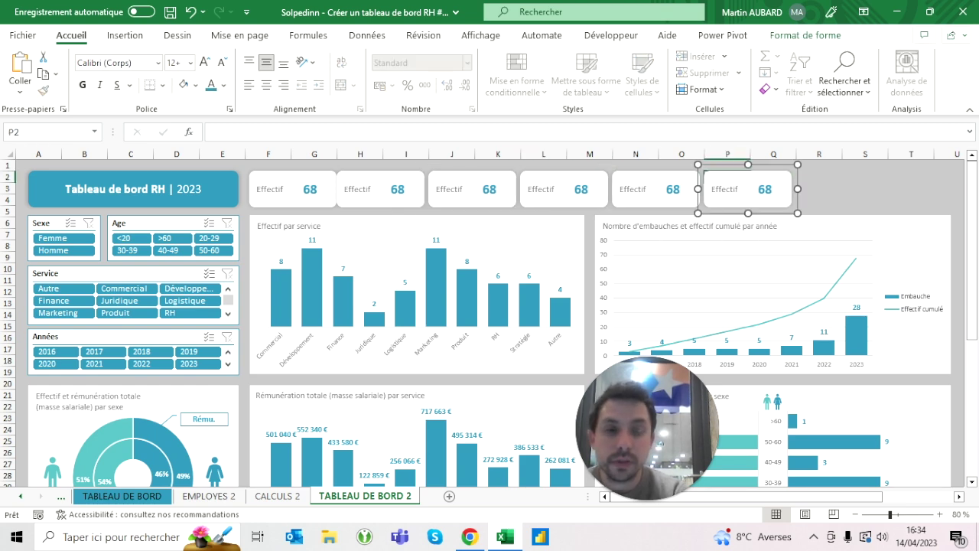
pyautogui.press('Delete')
pyautogui.click(650, 191)
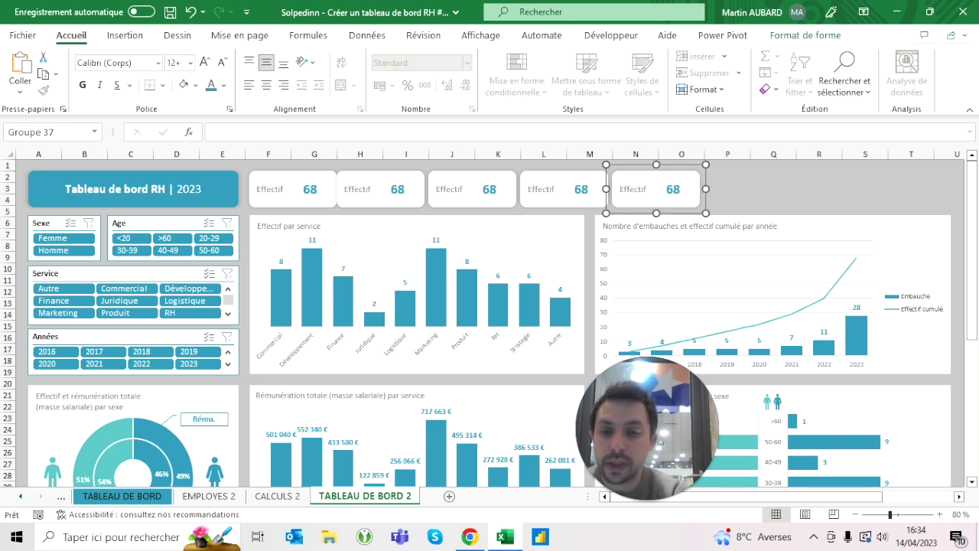
pyautogui.click(149, 498)
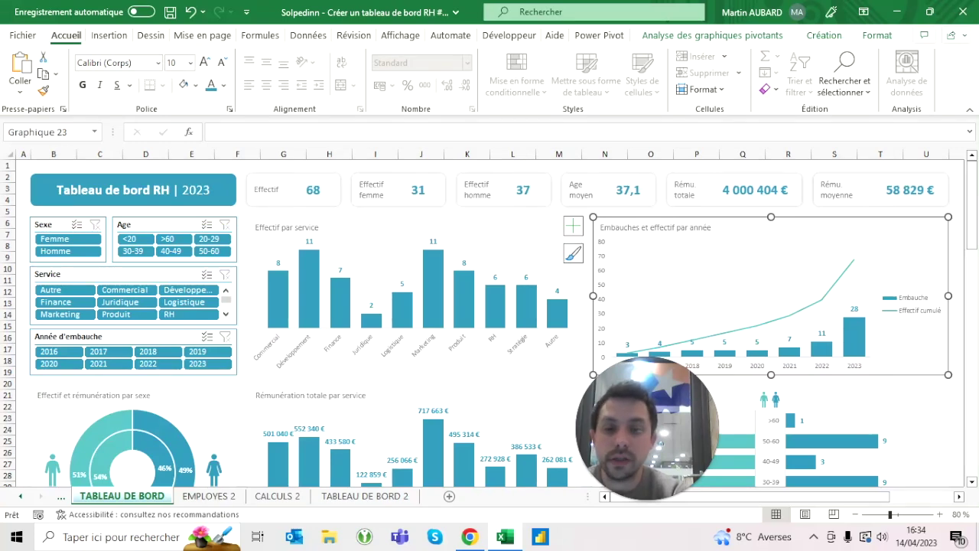
pyautogui.click(365, 496)
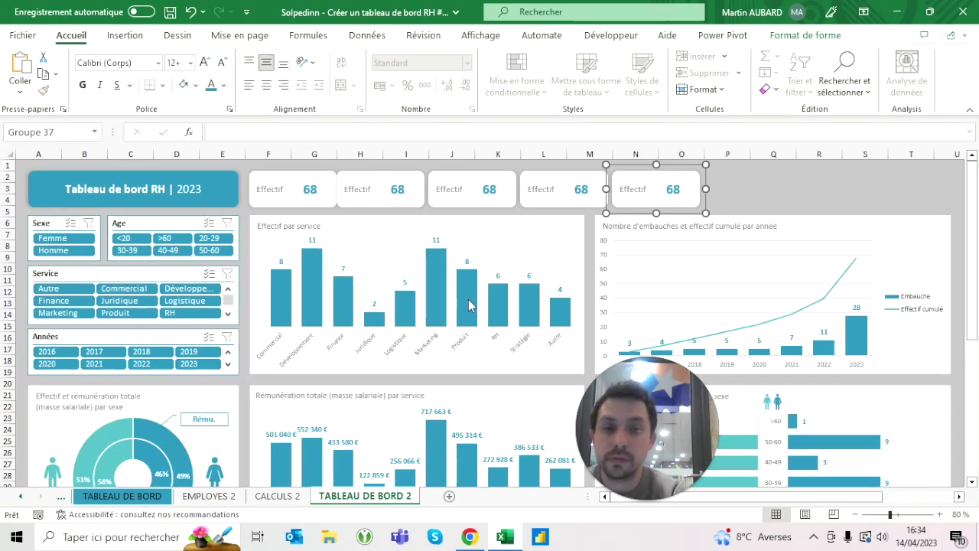
# Stretch the fifth Effectif card out toward column Q, then pull it back slightly.
pyautogui.click(723, 177)
pyautogui.click(655, 189)
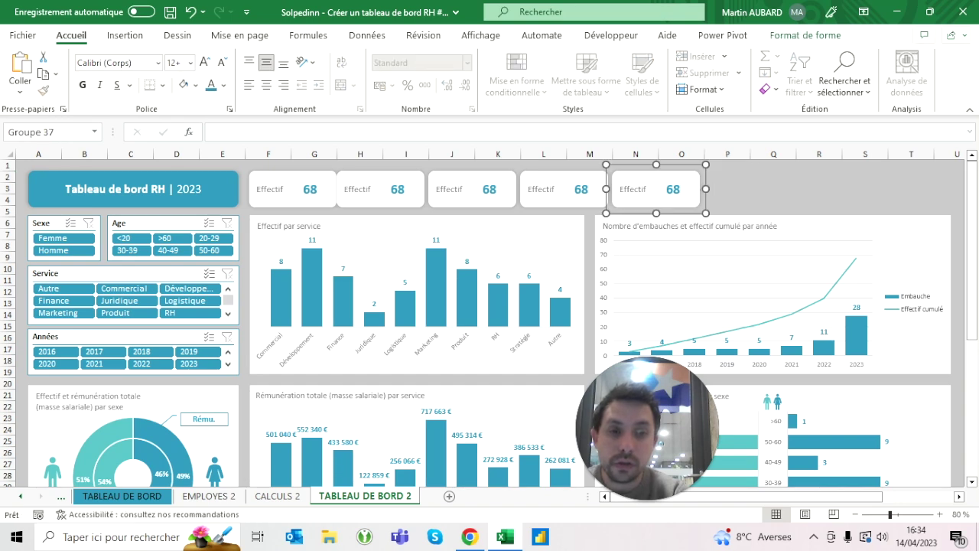
pyautogui.moveTo(705, 189); pyautogui.dragTo(774, 189)
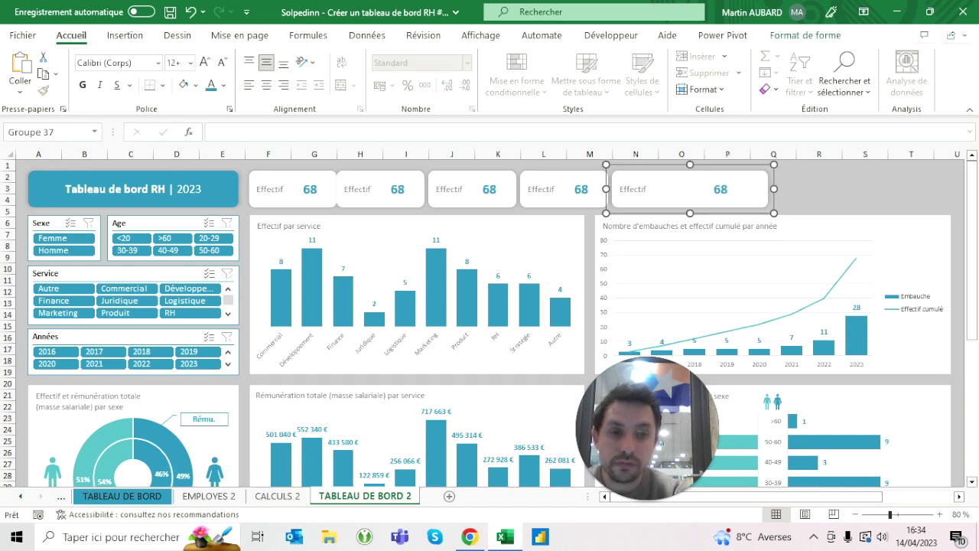
pyautogui.click(819, 176)
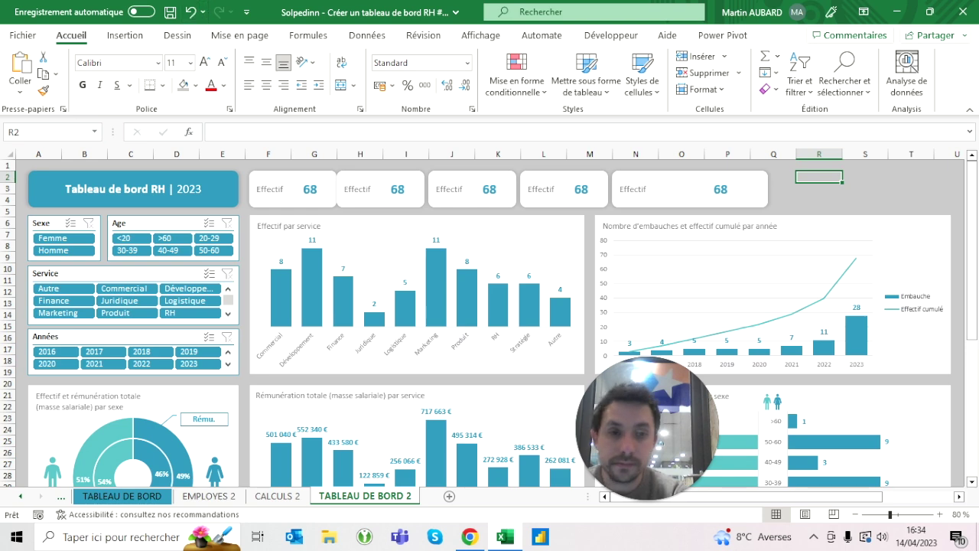
pyautogui.click(688, 191)
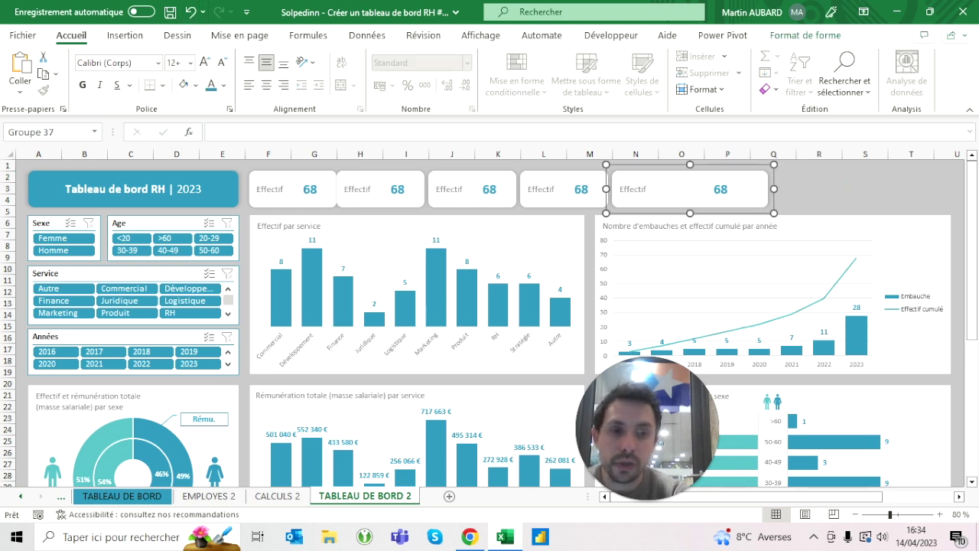
pyautogui.moveTo(774, 188); pyautogui.dragTo(753, 188)
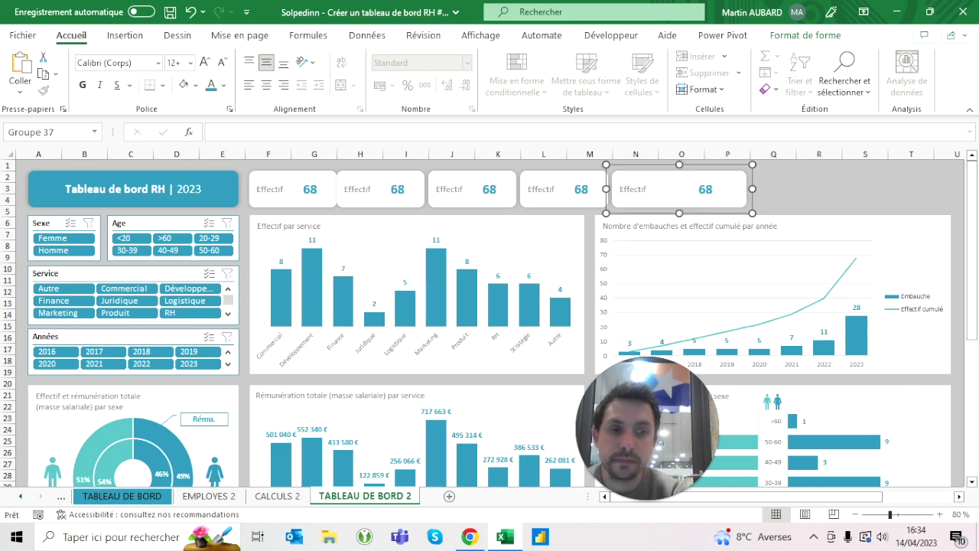
pyautogui.click(788, 184)
# Widen the 68 box inside the fifth card leftward and shift it slightly right.
pyautogui.click(688, 191)
pyautogui.click(689, 191)
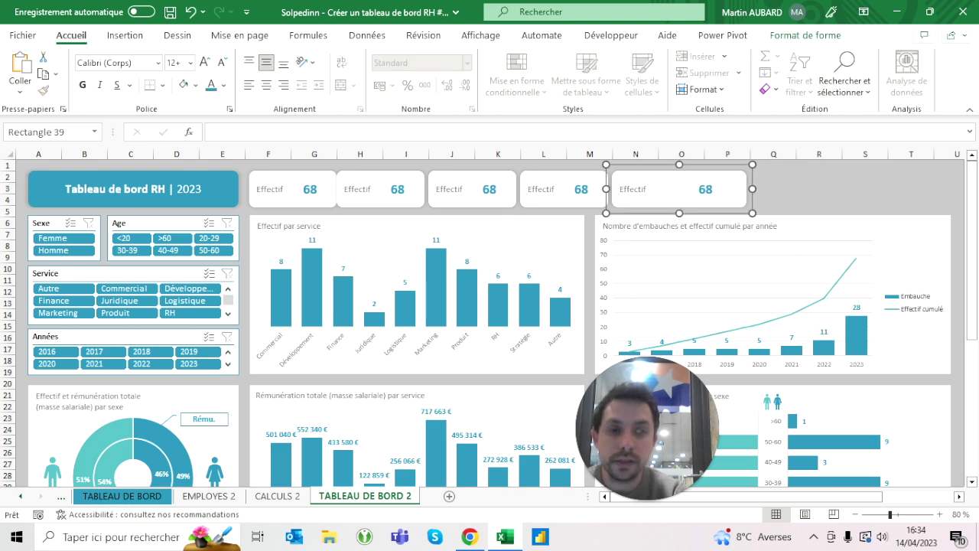
pyautogui.click(699, 189)
pyautogui.moveTo(677, 189); pyautogui.dragTo(668, 188)
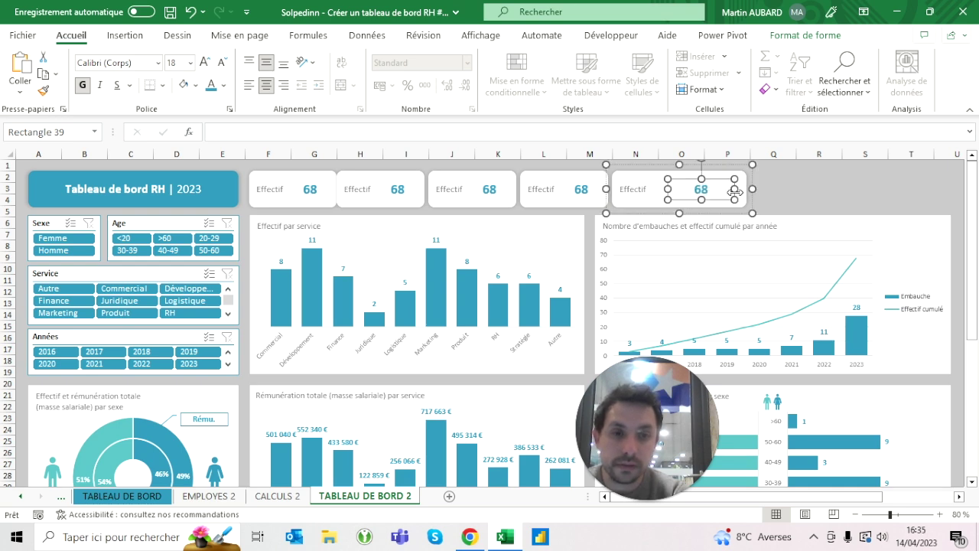
pyautogui.moveTo(734, 192); pyautogui.dragTo(736, 192)
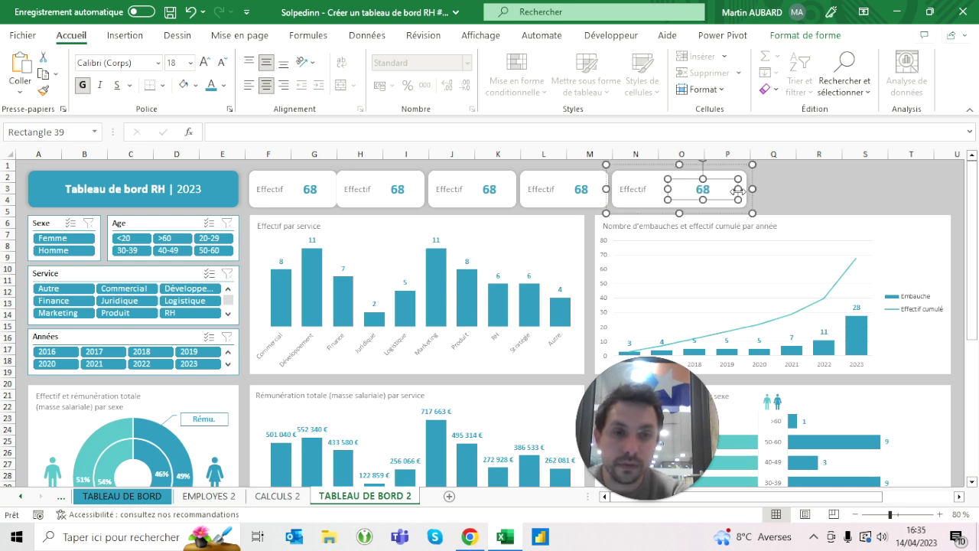
pyautogui.click(818, 188)
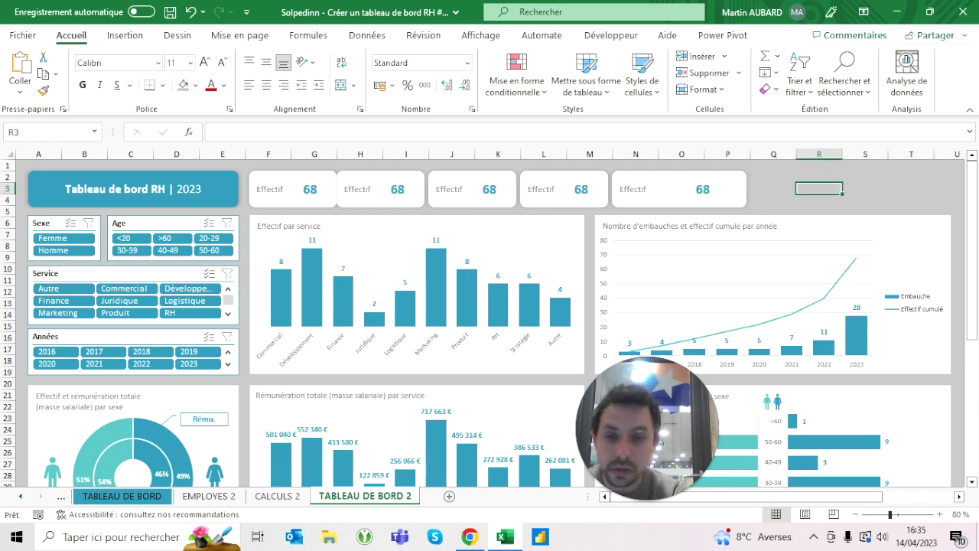
pyautogui.click(146, 498)
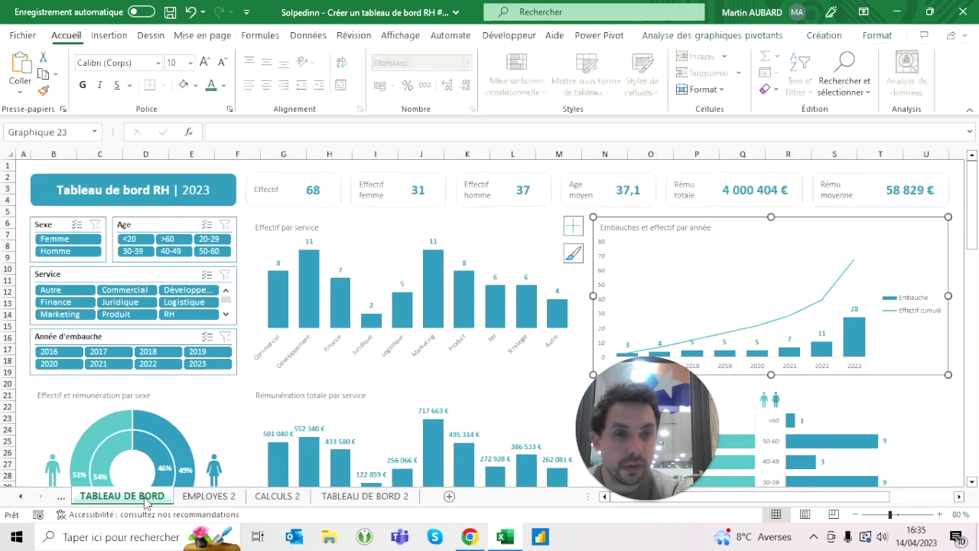
pyautogui.click(365, 495)
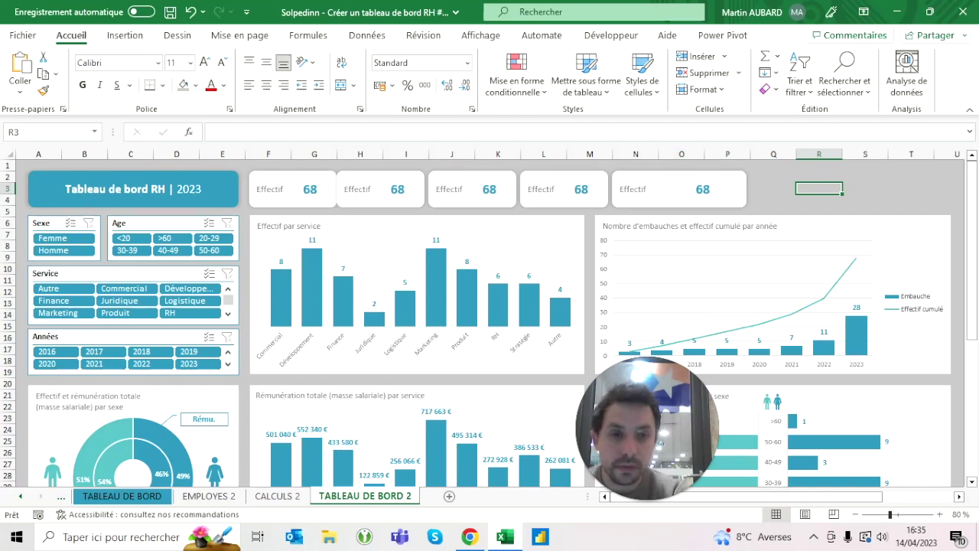
# Fine-tune the fifth Effectif card's width and check its 68 value box.
pyautogui.click(679, 191)
pyautogui.moveTo(752, 189)
pyautogui.mouseDown()
pyautogui.moveTo(765, 189)
pyautogui.moveTo(713, 189)
pyautogui.mouseUp()
pyautogui.click(711, 189)
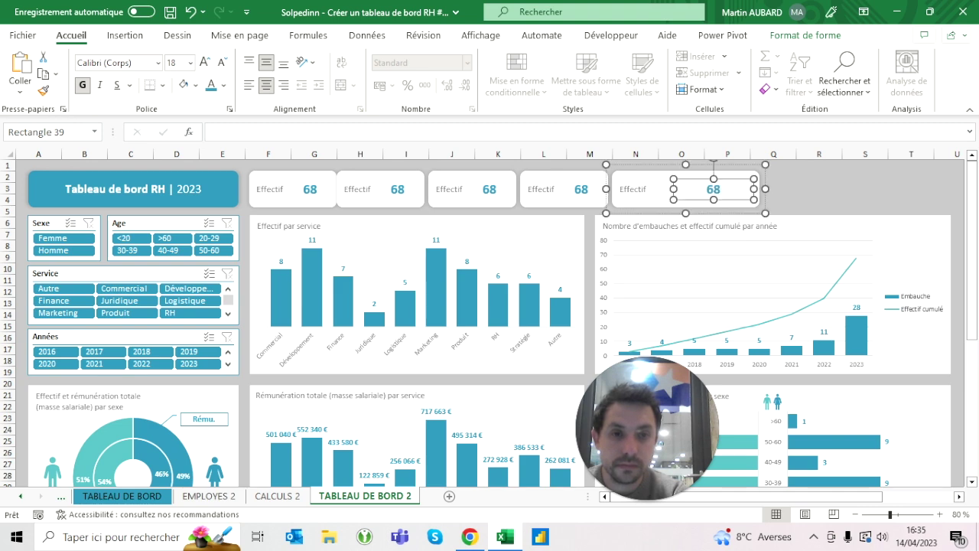
pyautogui.click(818, 188)
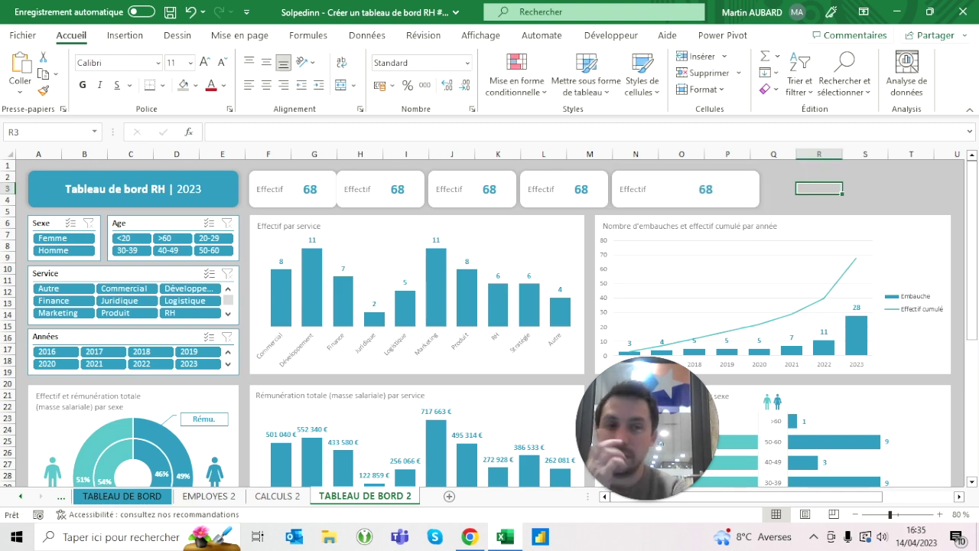
pyautogui.click(712, 191)
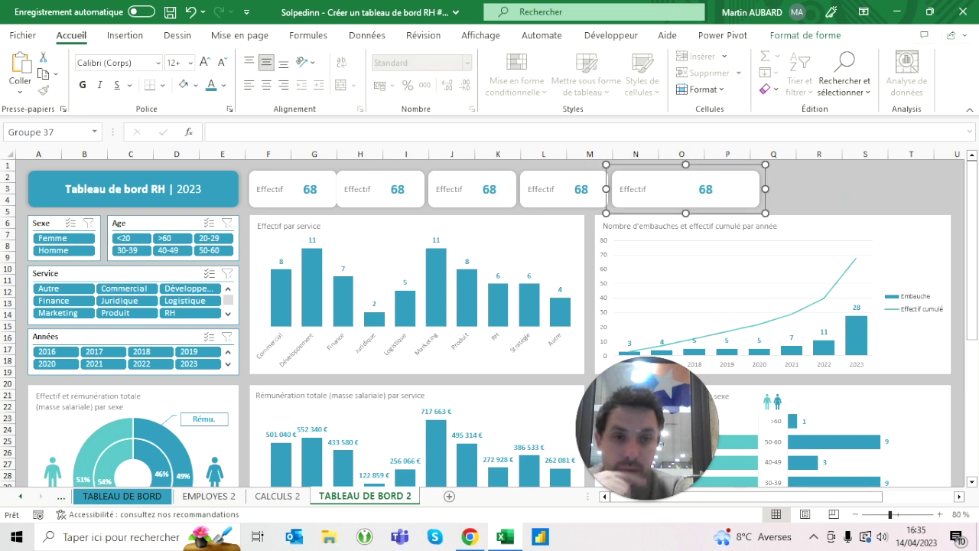
pyautogui.click(700, 189)
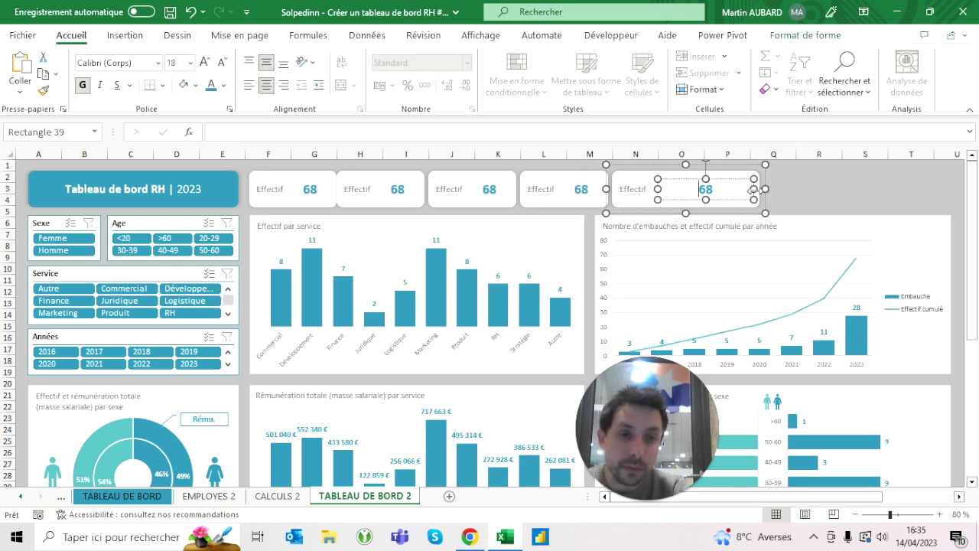
pyautogui.click(818, 177)
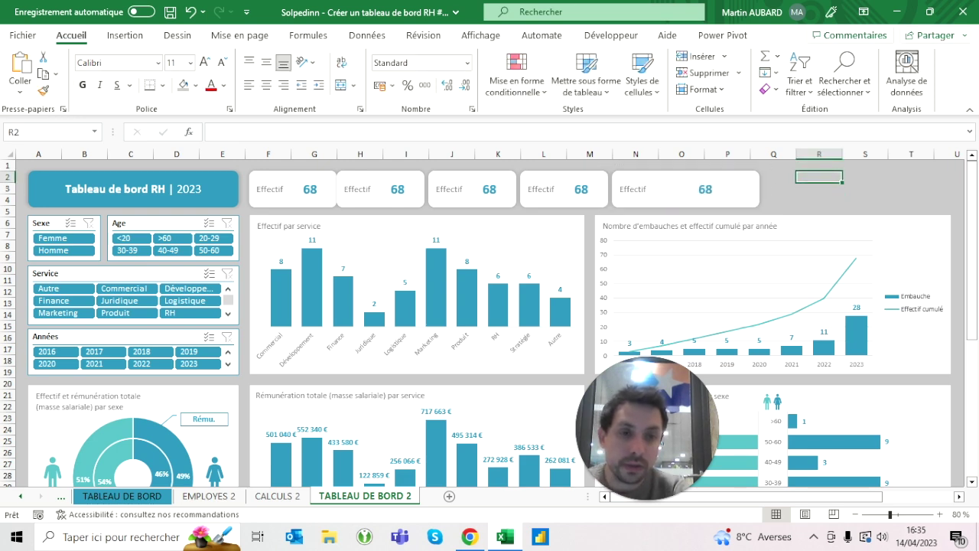
pyautogui.click(688, 188)
# Duplicate the fifth card with Ctrl+D and place the copy at the right end of the row.
pyautogui.hotkey('ctrl', 'd')
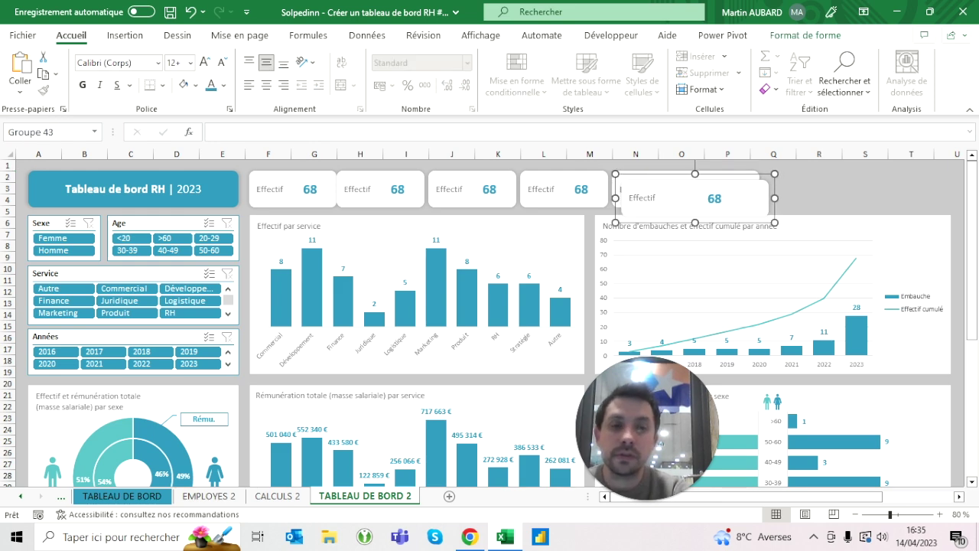
pyautogui.moveTo(714, 198); pyautogui.dragTo(884, 189)
pyautogui.press('Right')
pyautogui.press('Right')
pyautogui.press('Right')
pyautogui.press('Right')
pyautogui.press('Right')
pyautogui.press('Right')
pyautogui.press('Down')
pyautogui.press('Down')
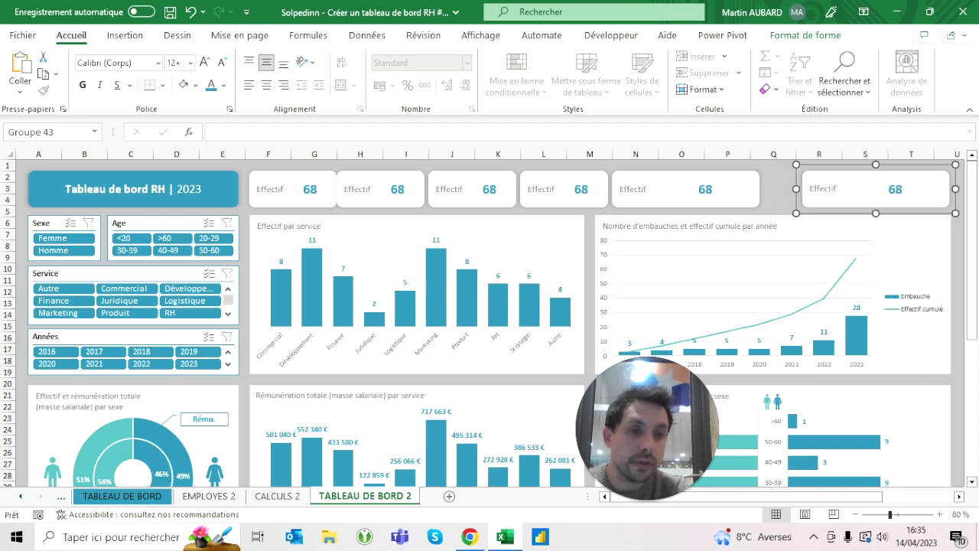
pyautogui.press('Down')
pyautogui.press('Down')
pyautogui.press('Down')
pyautogui.press('Down')
pyautogui.press('Down')
pyautogui.press('Down')
pyautogui.press('Down')
pyautogui.press('Right')
pyautogui.press('Right')
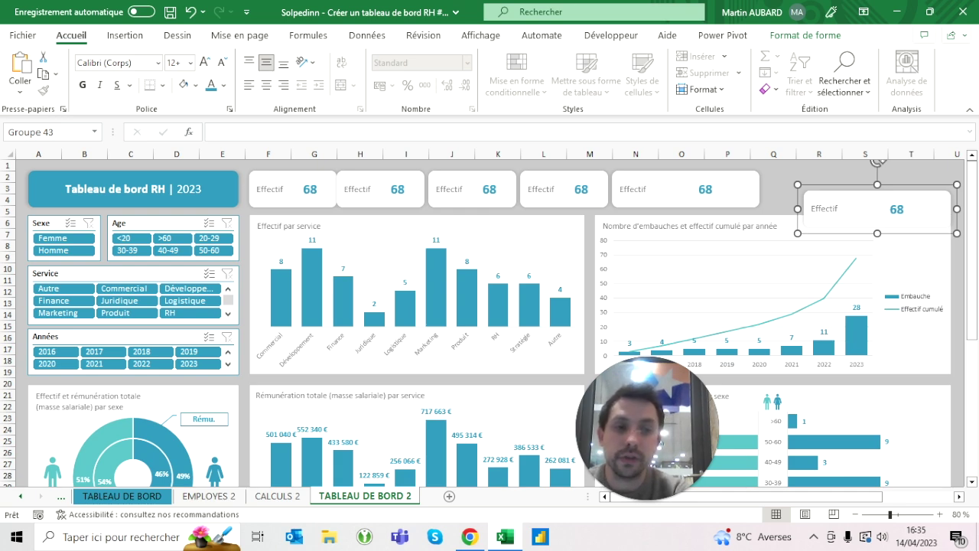
pyautogui.click(911, 177)
# Align the tops of all six cards and distribute them evenly across the row.
pyautogui.click(877, 218)
pyautogui.keyDown('ctrl'); pyautogui.click(734, 198); pyautogui.keyUp('ctrl')
pyautogui.keyDown('ctrl'); pyautogui.click(562, 197); pyautogui.keyUp('ctrl')
pyautogui.keyDown('ctrl'); pyautogui.click(470, 197); pyautogui.keyUp('ctrl')
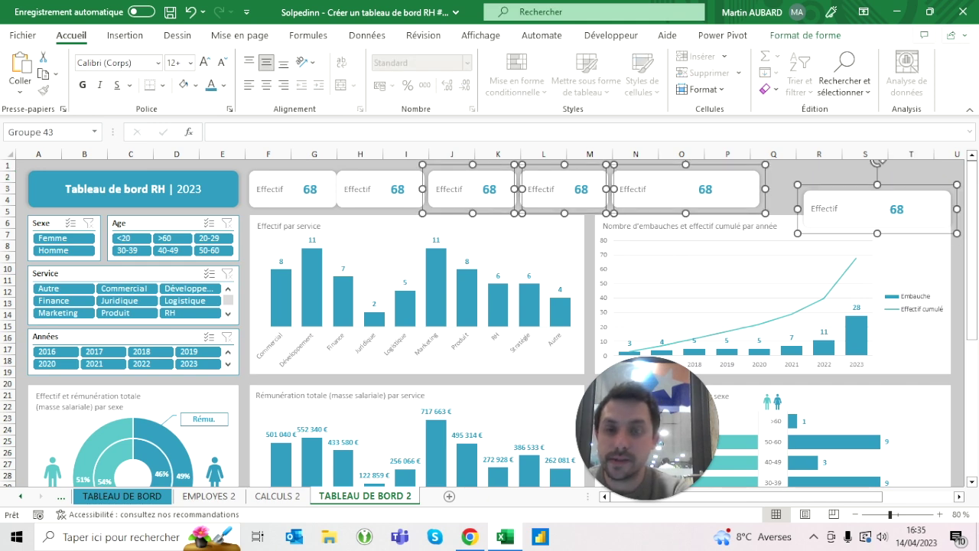
pyautogui.keyDown('ctrl'); pyautogui.click(378, 197); pyautogui.keyUp('ctrl')
pyautogui.keyDown('ctrl'); pyautogui.click(290, 197); pyautogui.keyUp('ctrl')
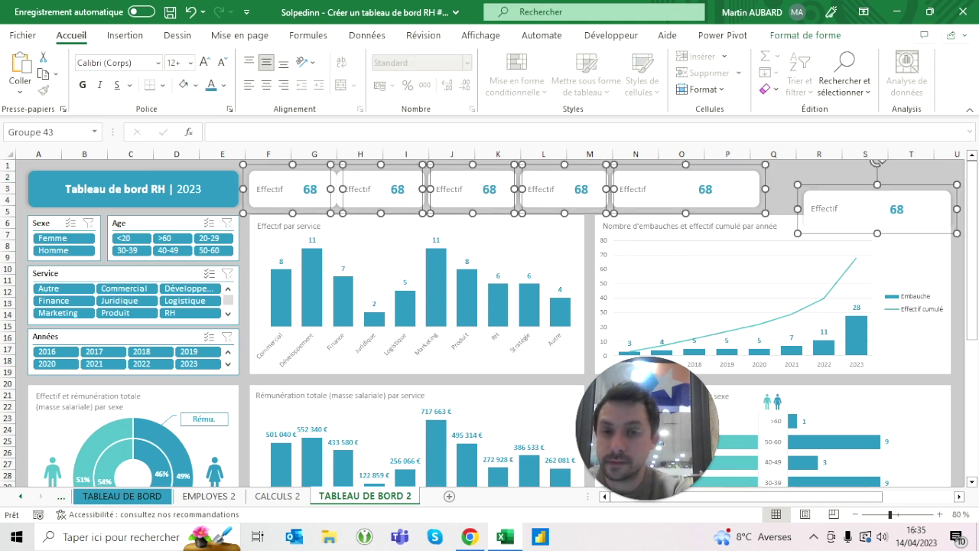
pyautogui.click(804, 35)
pyautogui.click(784, 56)
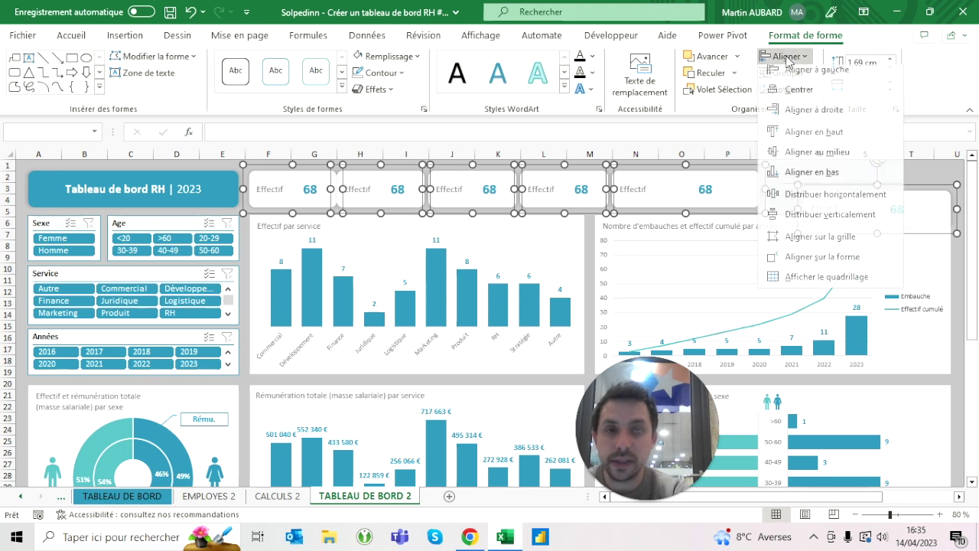
pyautogui.click(799, 131)
pyautogui.click(784, 55)
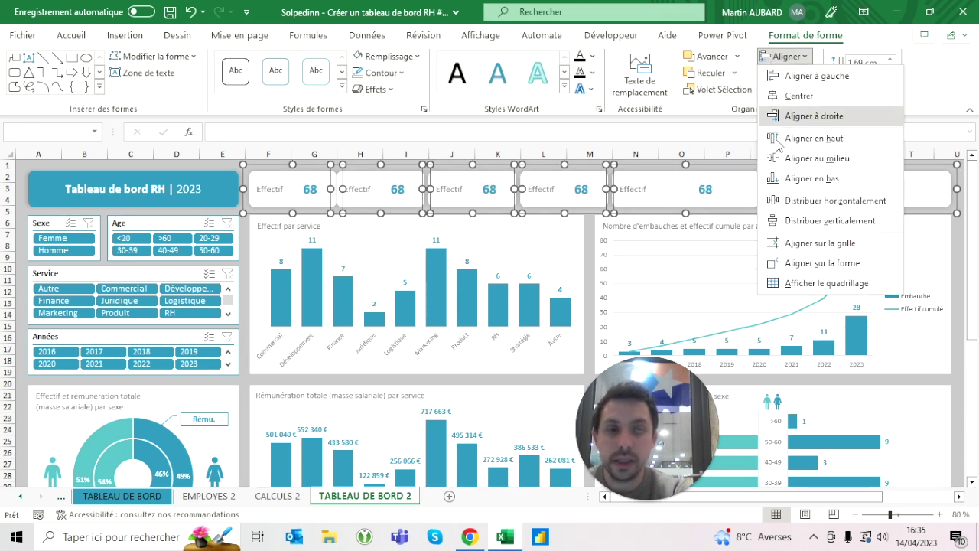
pyautogui.click(788, 200)
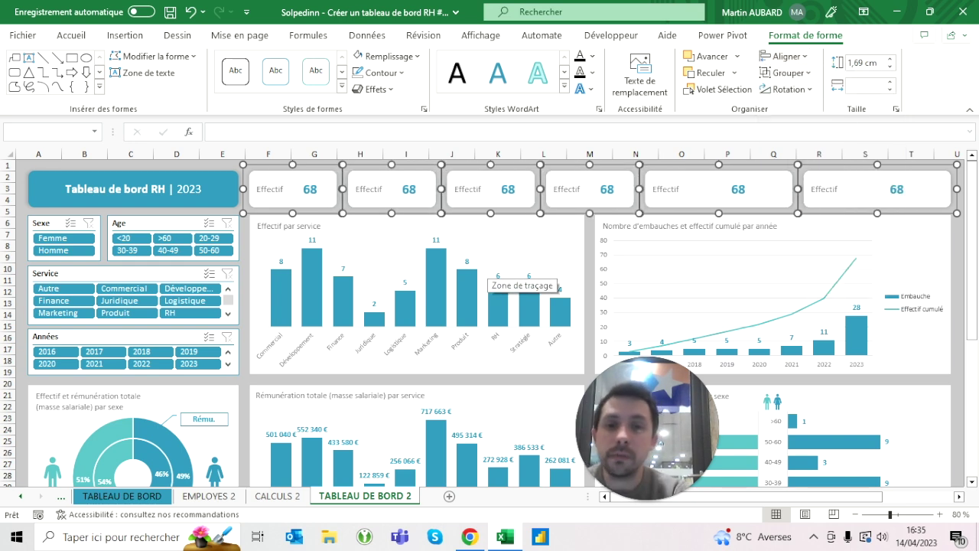
pyautogui.press('Escape')
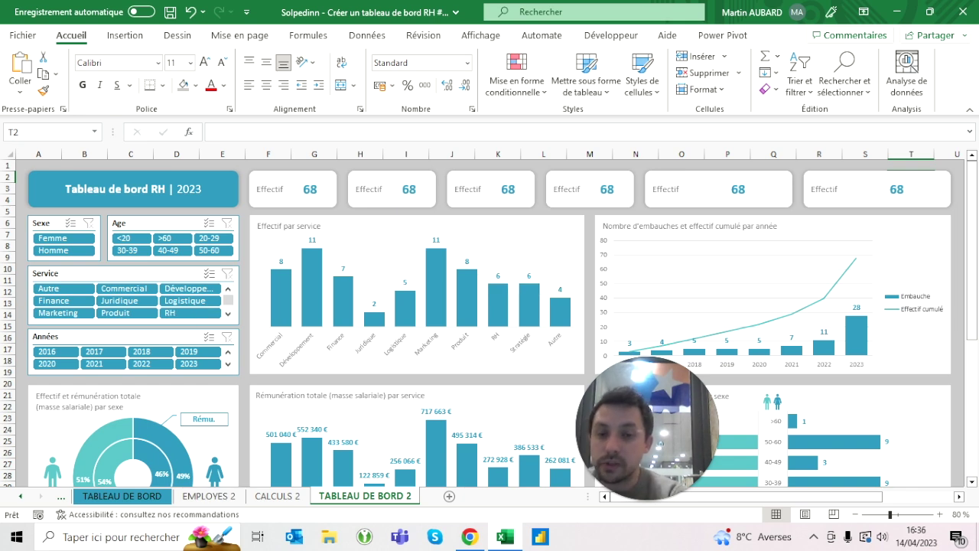
pyautogui.click(366, 189)
# Relabel the second and third cards as two-line 'Effectif femme' and 'Effectif homme'.
pyautogui.click(366, 188)
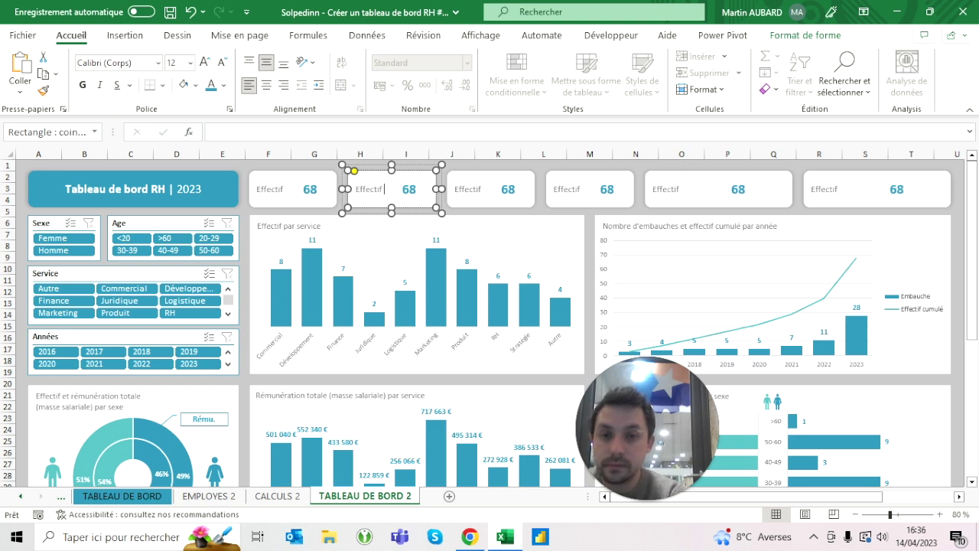
pyautogui.write('fe')
pyautogui.press('Return')
pyautogui.press('BackSpace')
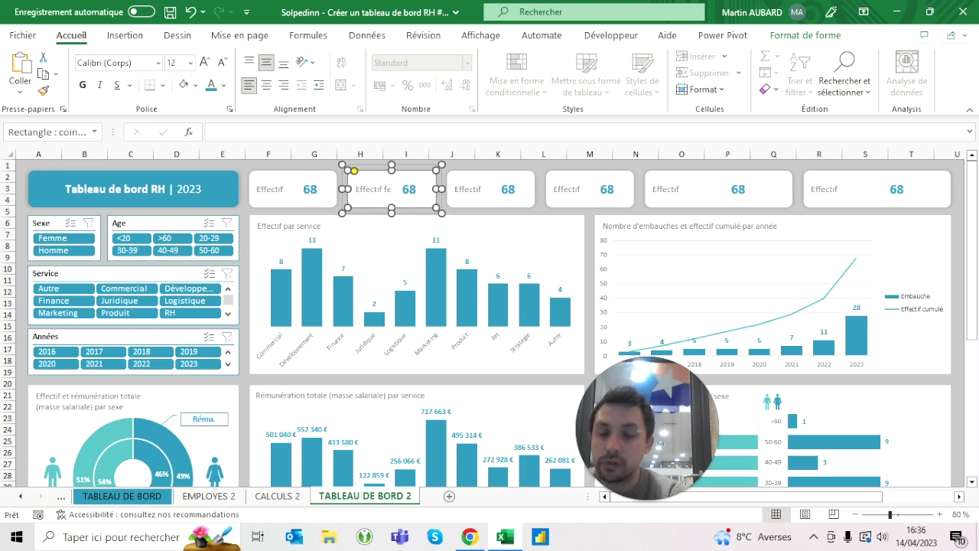
pyautogui.press('Return')
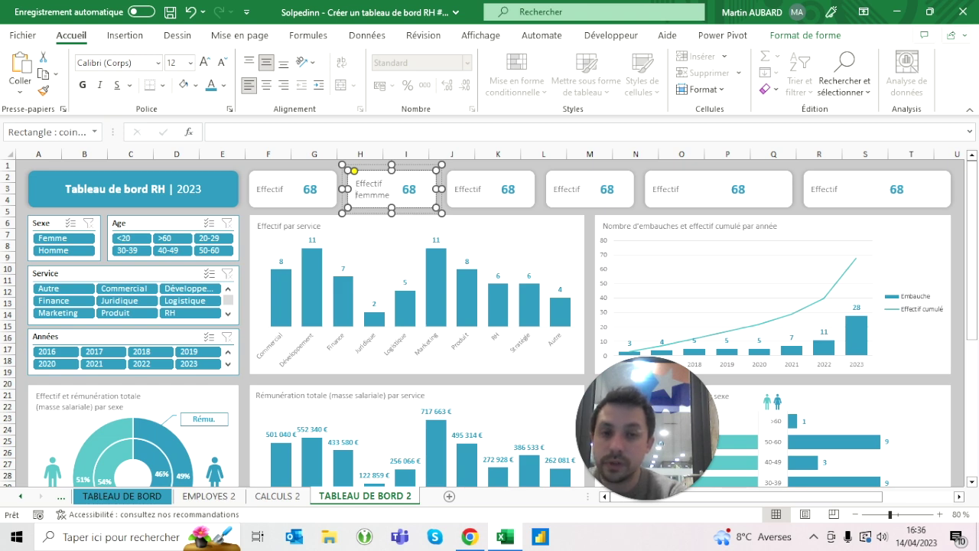
pyautogui.click(480, 189)
pyautogui.press('Return')
pyautogui.write('homme')
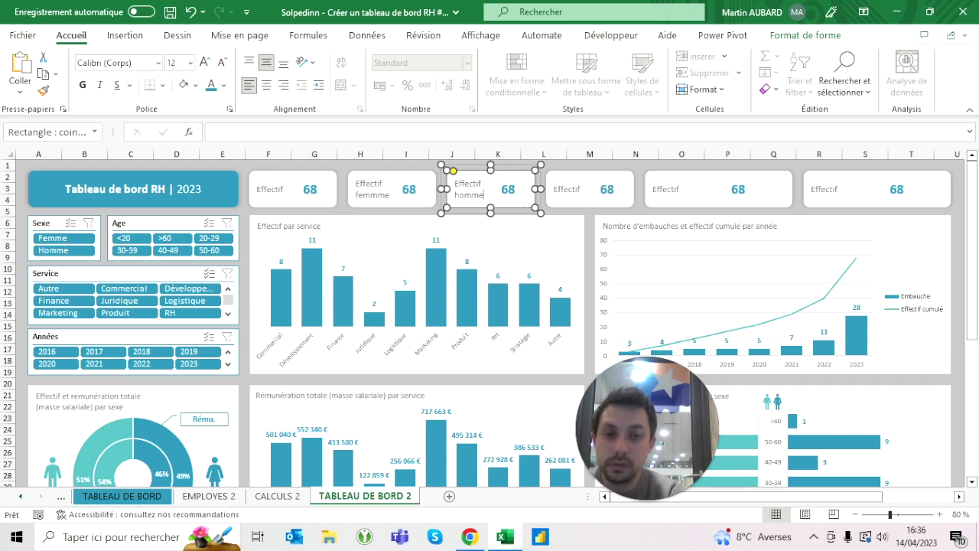
# Relabel the last three cards 'Age moyen', 'Rému. totale' and 'Rému. moyenne'.
pyautogui.click(578, 189)
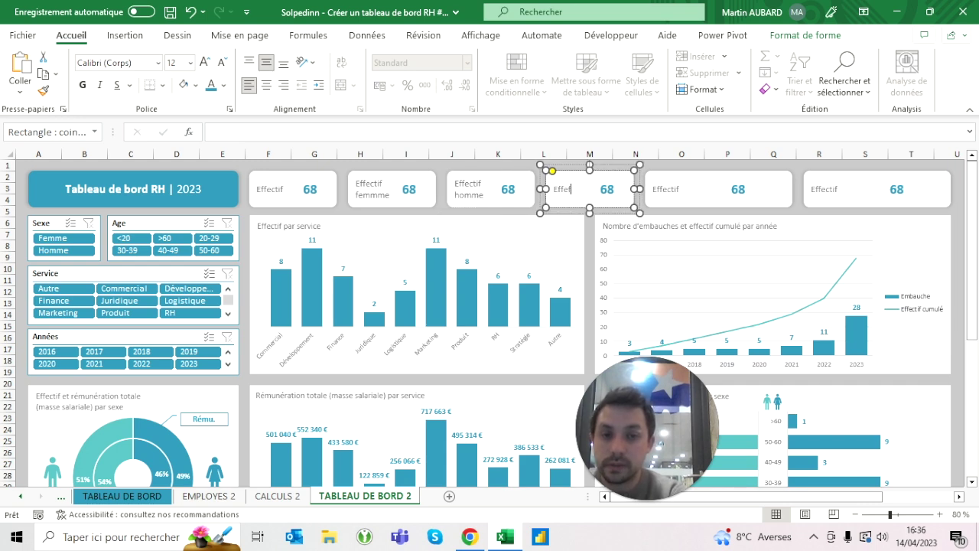
pyautogui.press('BackSpace')
pyautogui.write('Ag')
pyautogui.write('moey')
pyautogui.write('en')
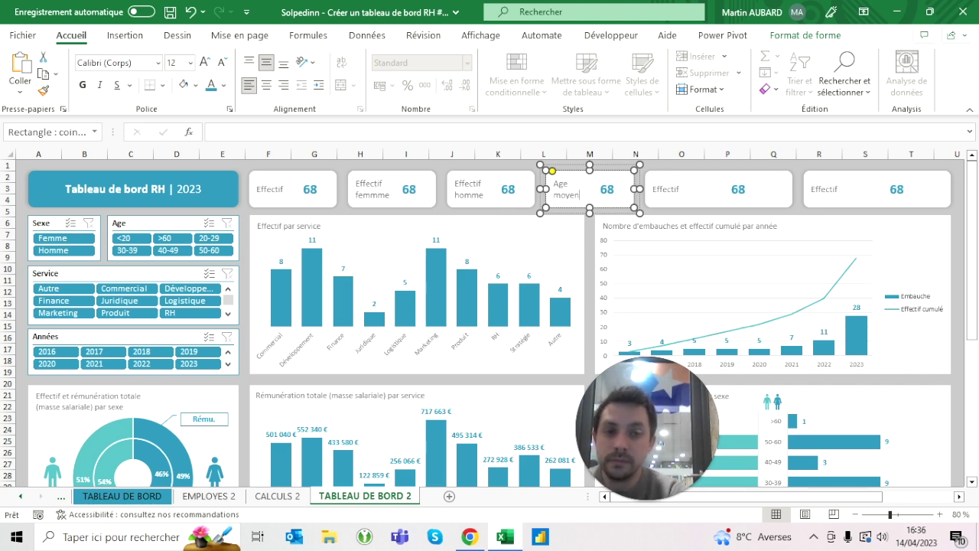
pyautogui.click(671, 189)
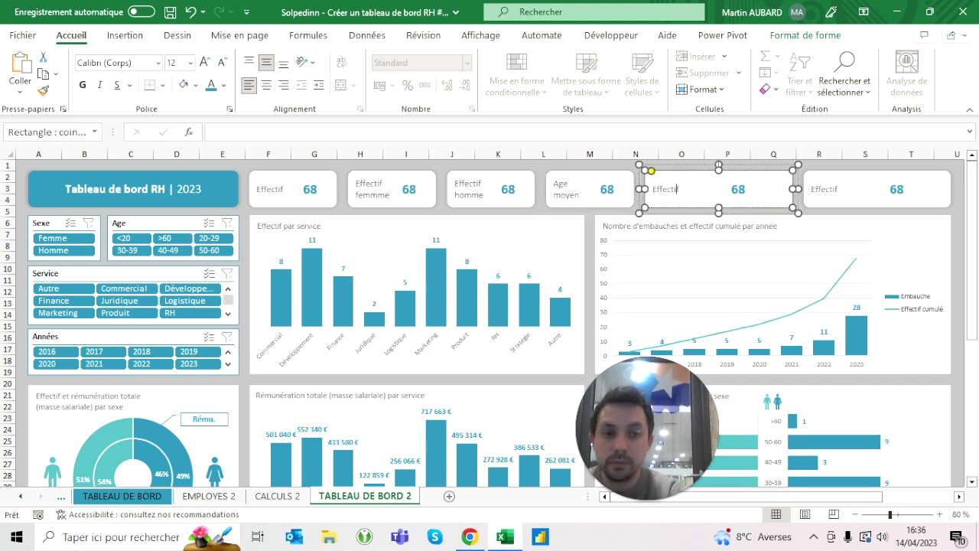
pyautogui.press('BackSpace')
pyautogui.press('BackSpace')
pyautogui.press('BackSpace')
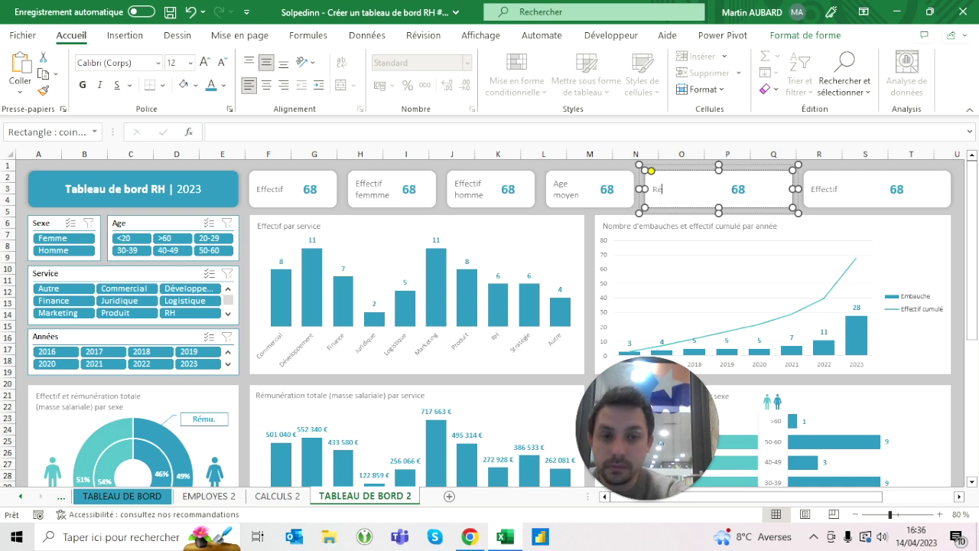
pyautogui.write('mu.')
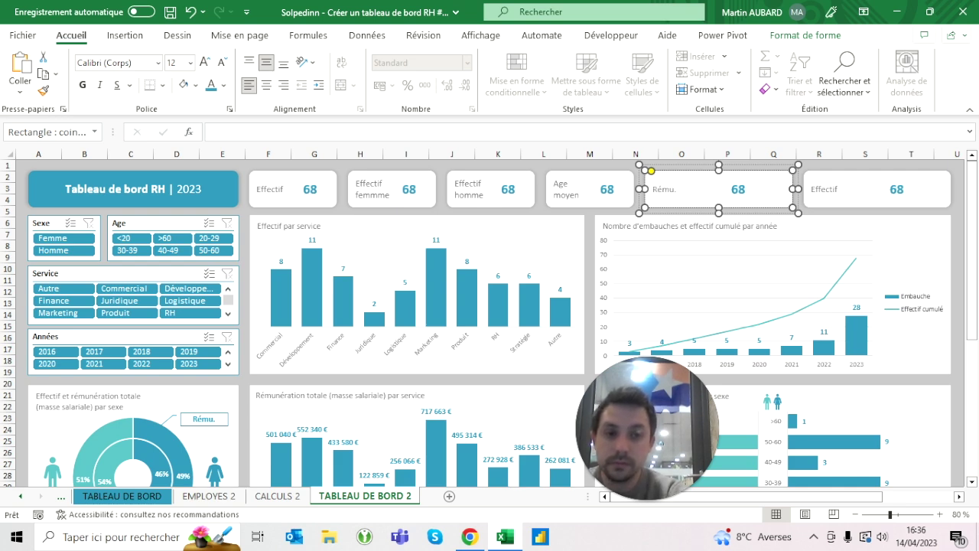
pyautogui.press('Return')
pyautogui.write('totale')
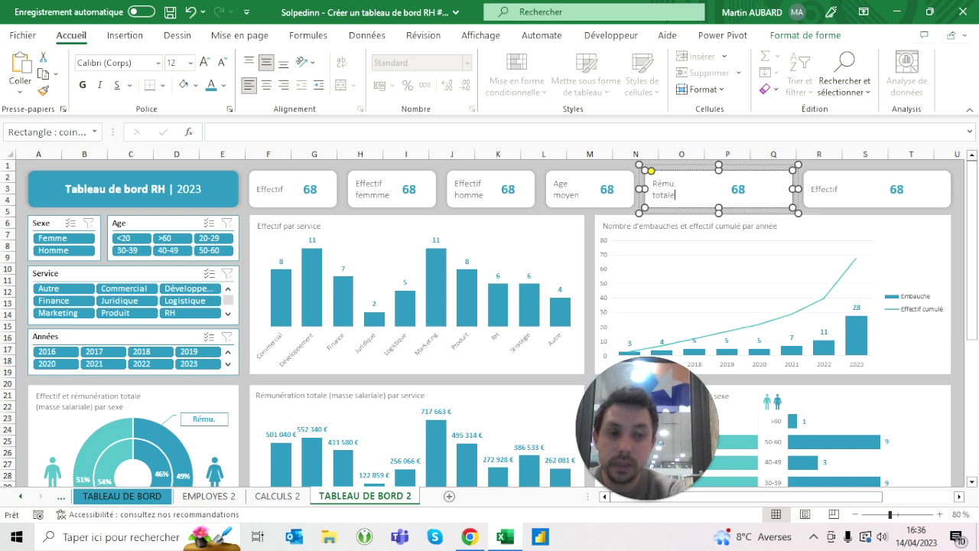
pyautogui.click(823, 189)
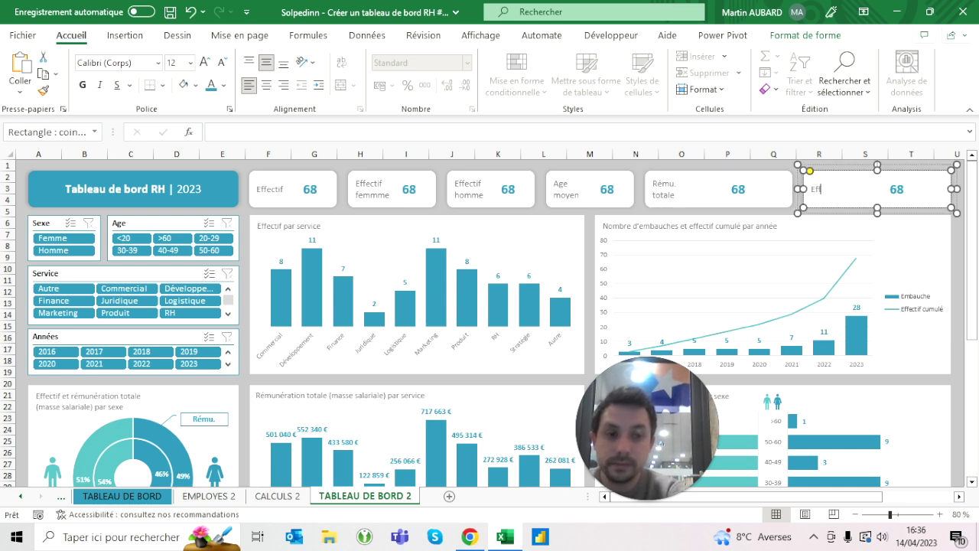
pyautogui.write('Rému.')
pyautogui.press('Return')
pyautogui.write('moyenne')
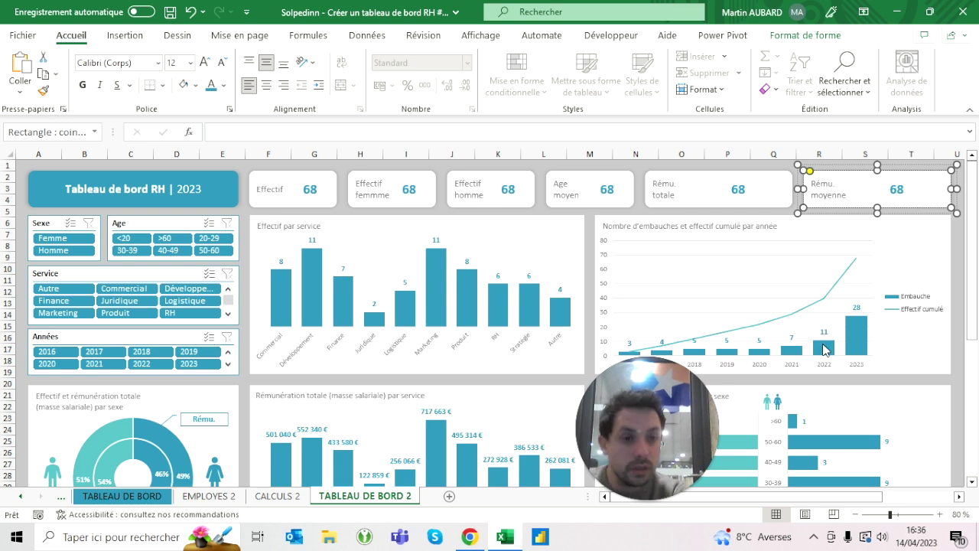
pyautogui.click(498, 164)
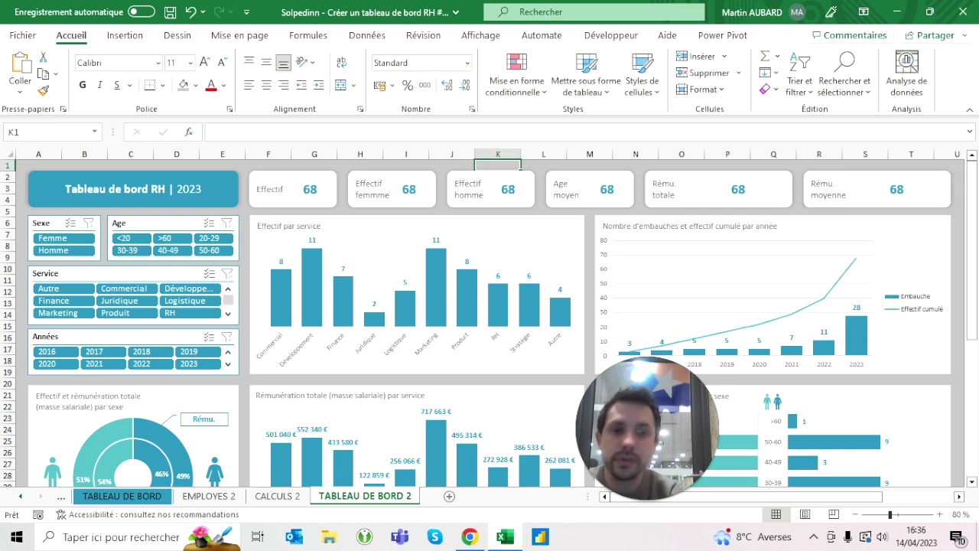
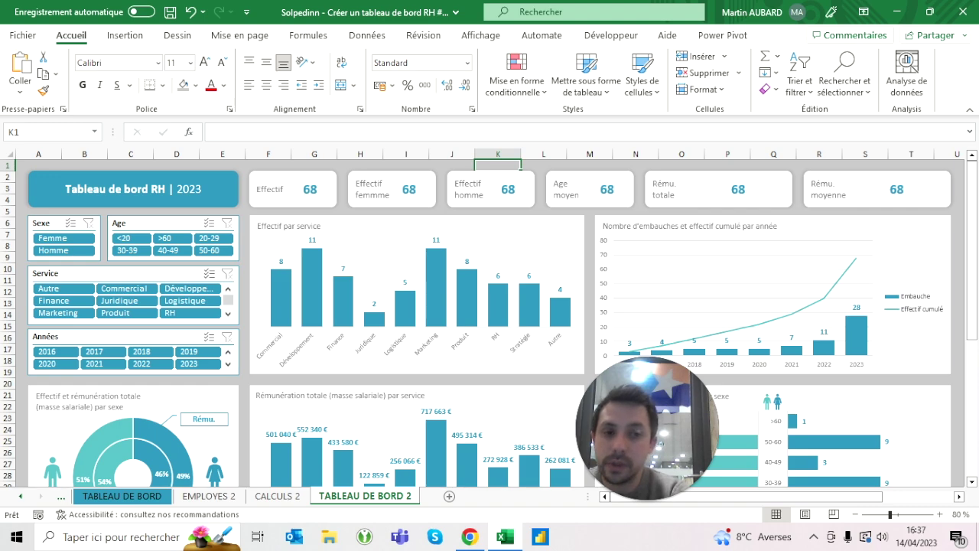
# Compare with the original dashboard and test the over-60 age and Finance service filters, then clear them.
pyautogui.click(122, 496)
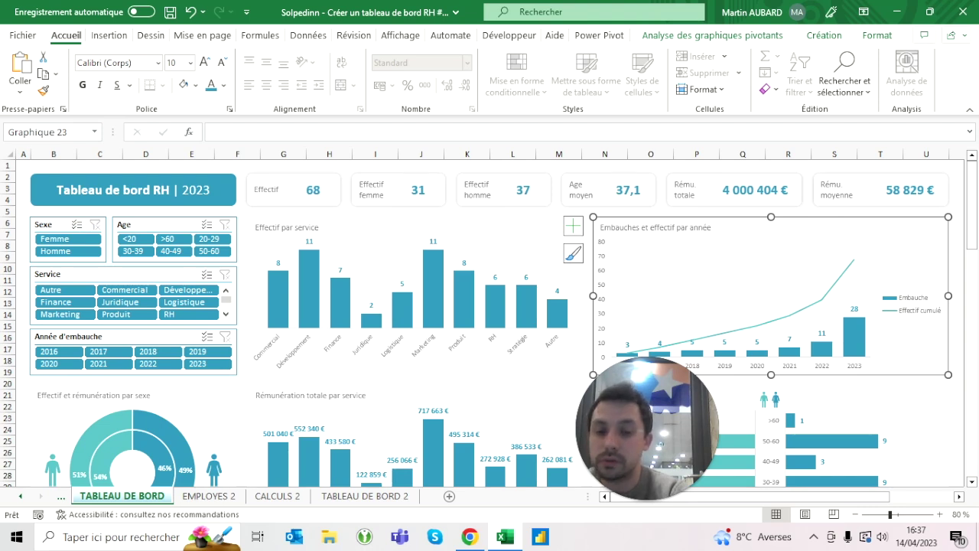
pyautogui.click(392, 501)
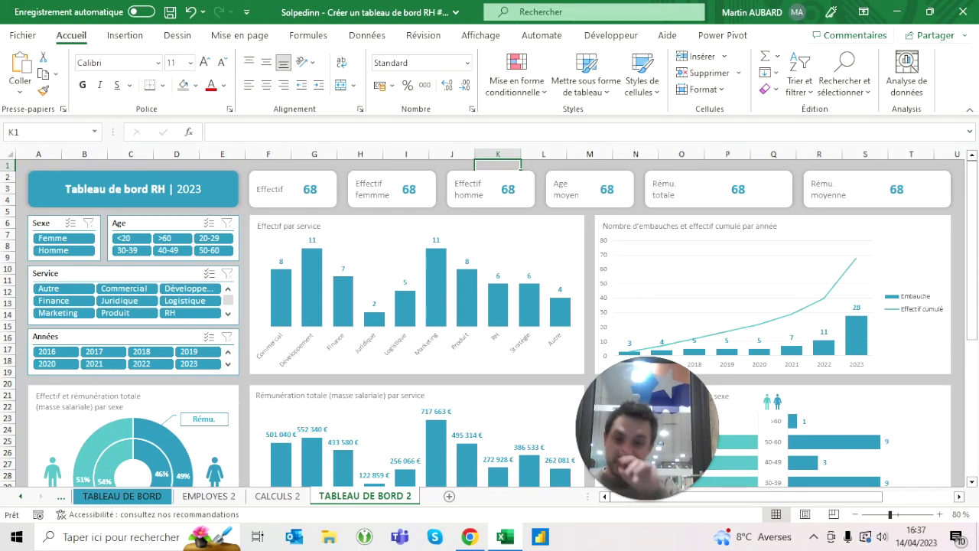
pyautogui.click(310, 189)
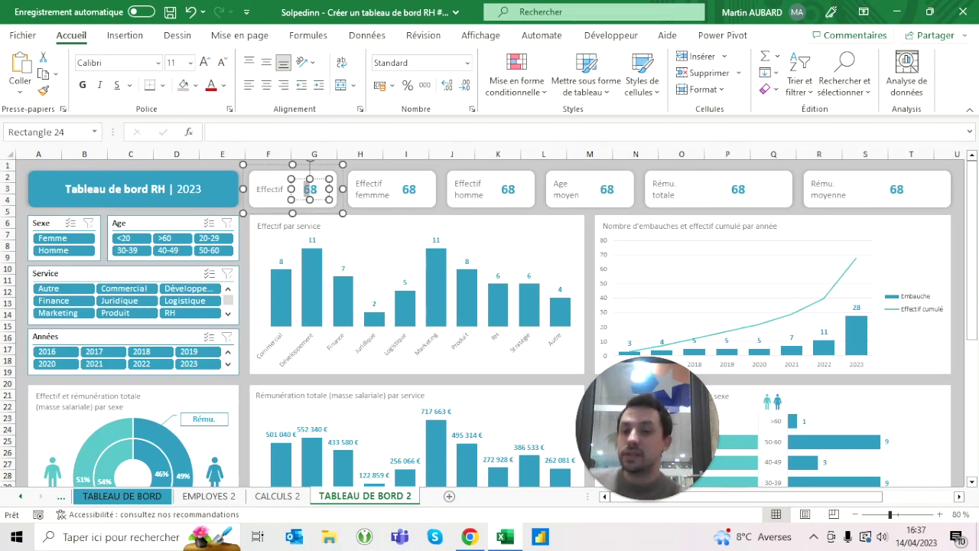
pyautogui.press('Escape')
pyautogui.click(171, 238)
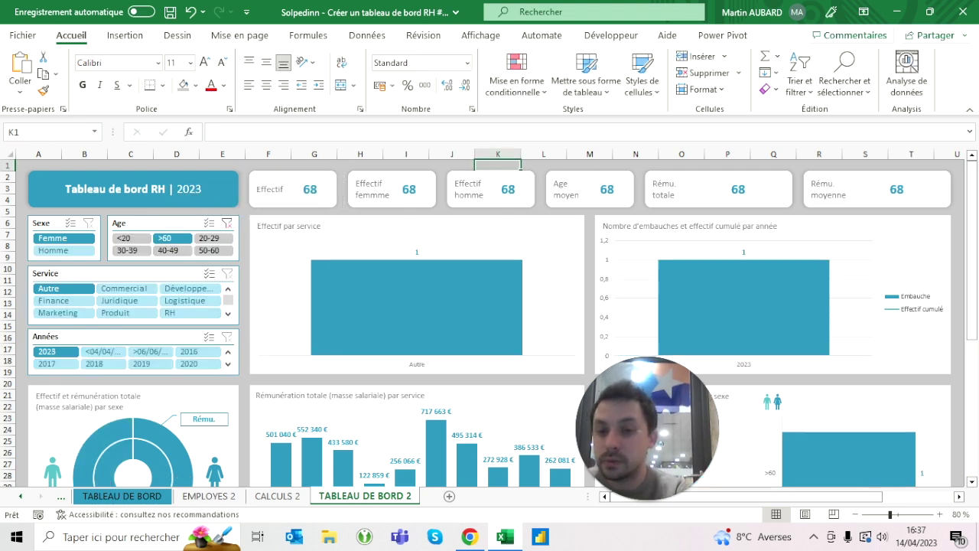
pyautogui.click(226, 222)
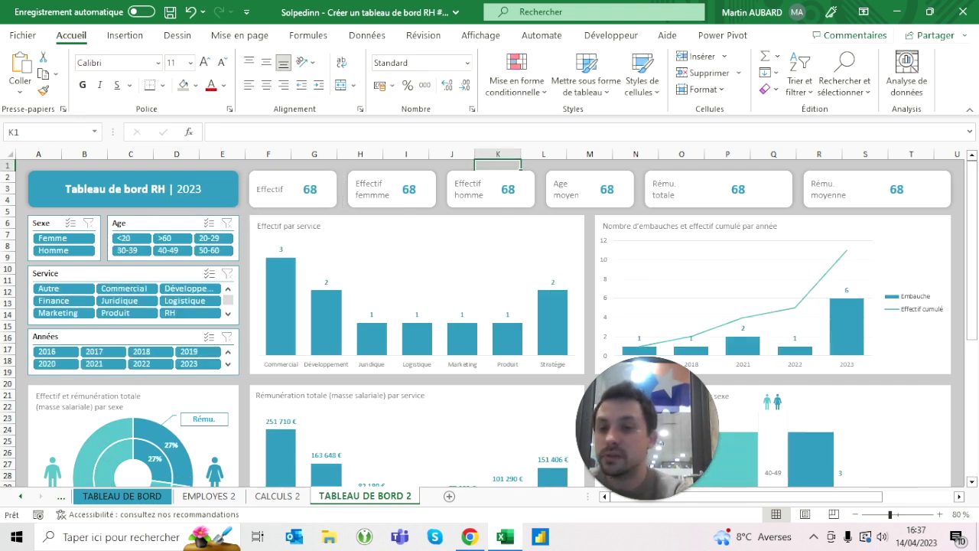
pyautogui.click(65, 300)
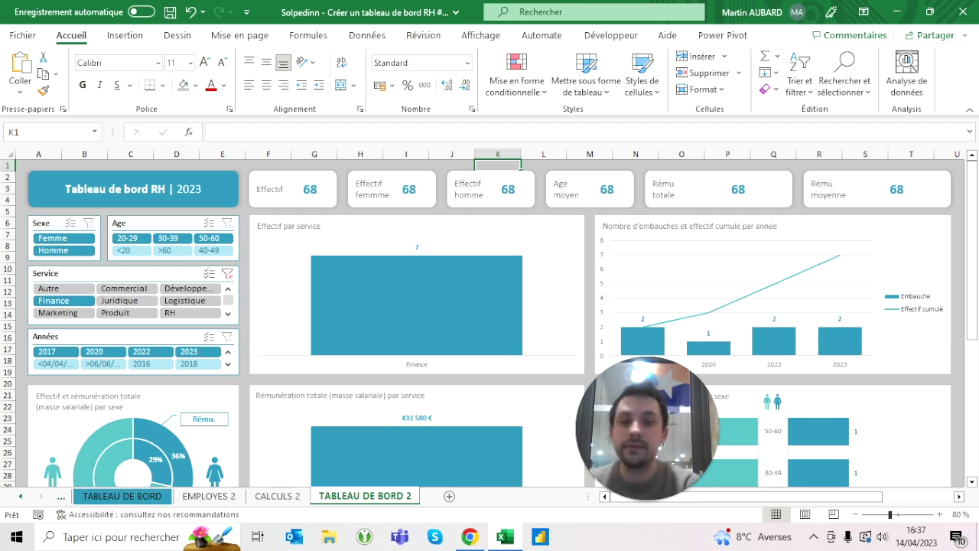
pyautogui.click(391, 189)
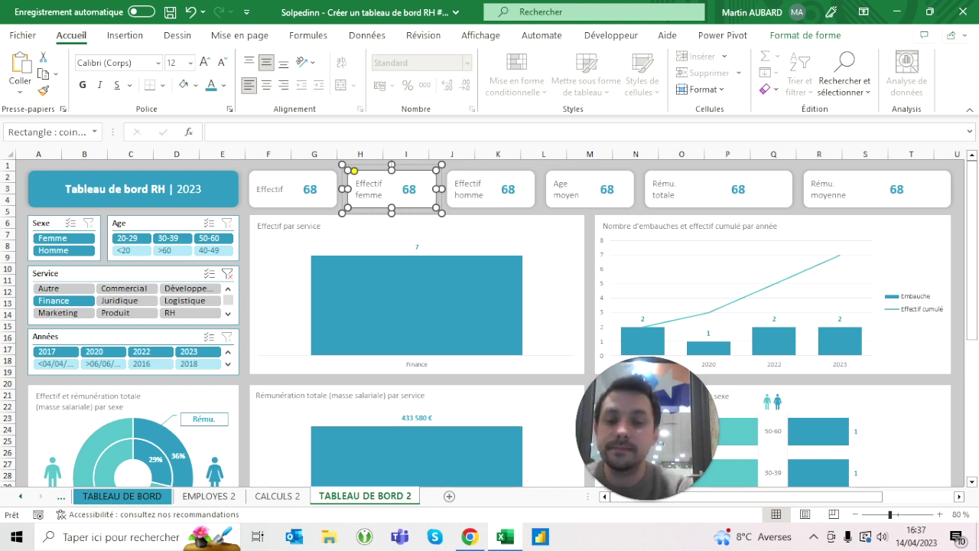
pyautogui.click(497, 166)
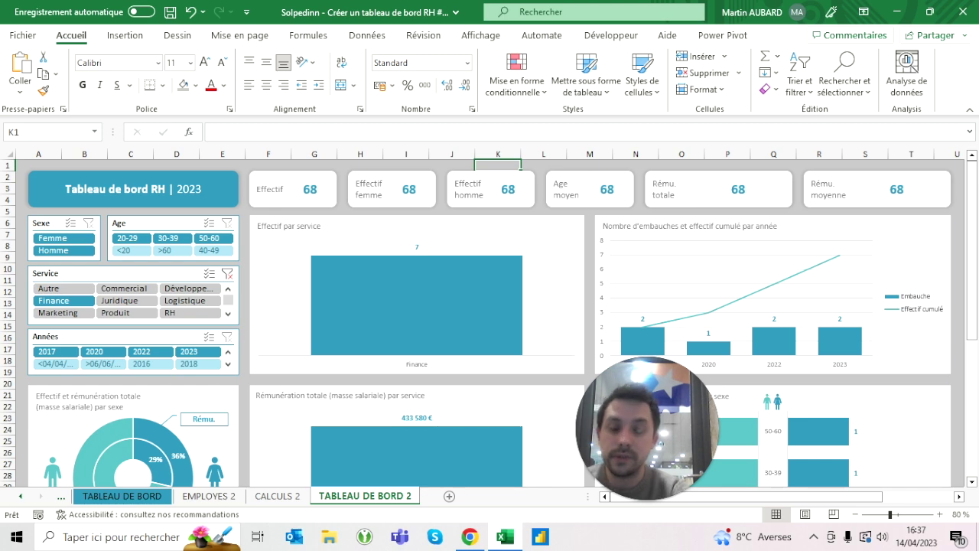
pyautogui.click(227, 273)
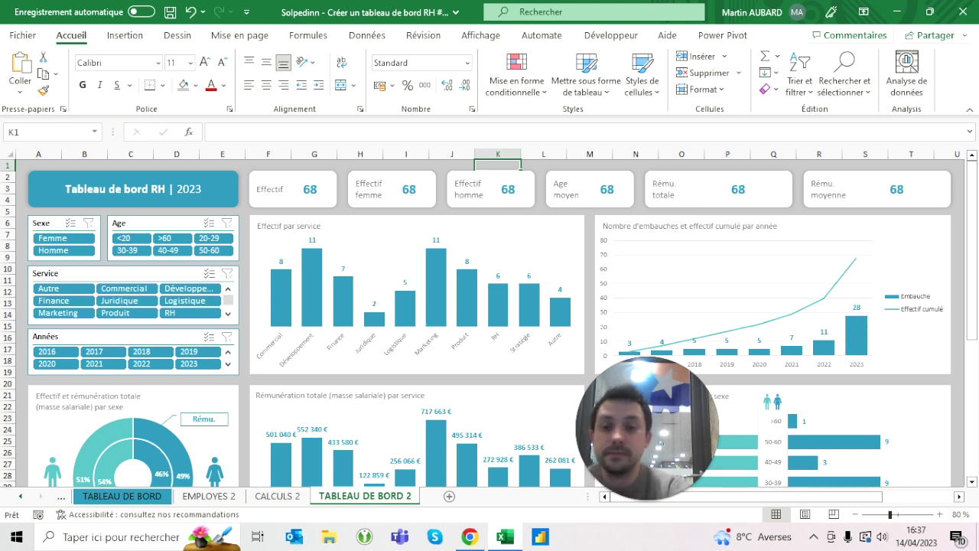
# Try linking the Effectif KPI value to CALCULS 2!C16; the error leaves the box blank.
pyautogui.click(177, 166)
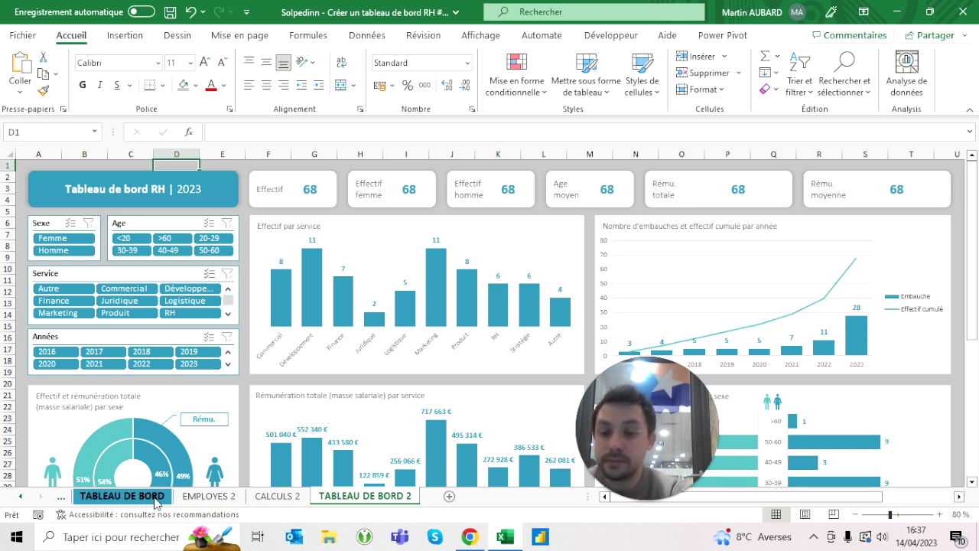
pyautogui.click(310, 189)
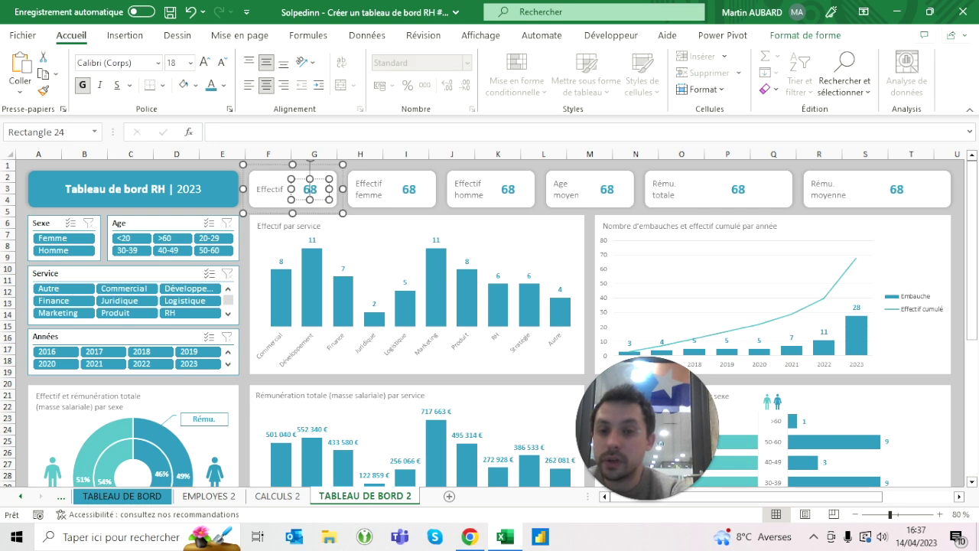
pyautogui.write('=')
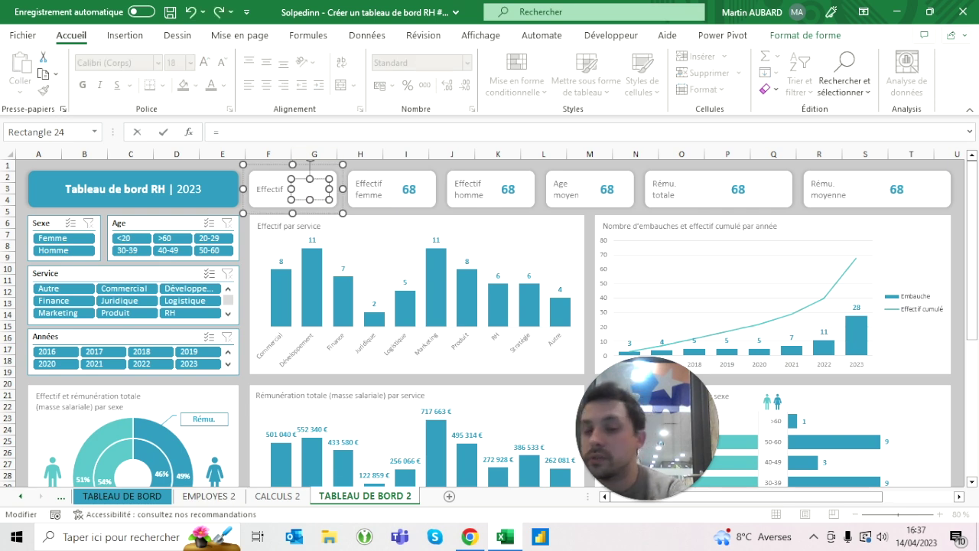
pyautogui.press('Escape')
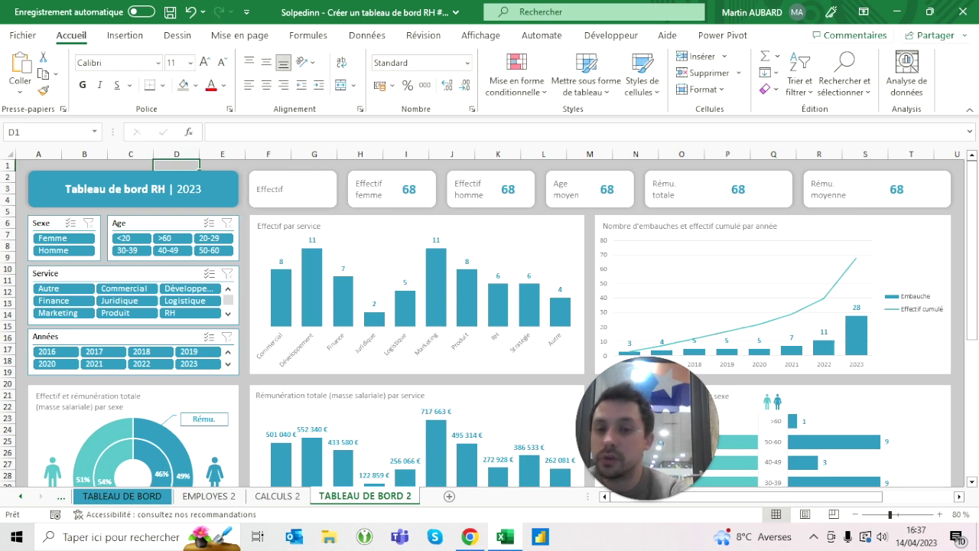
pyautogui.click(309, 132)
pyautogui.write('=')
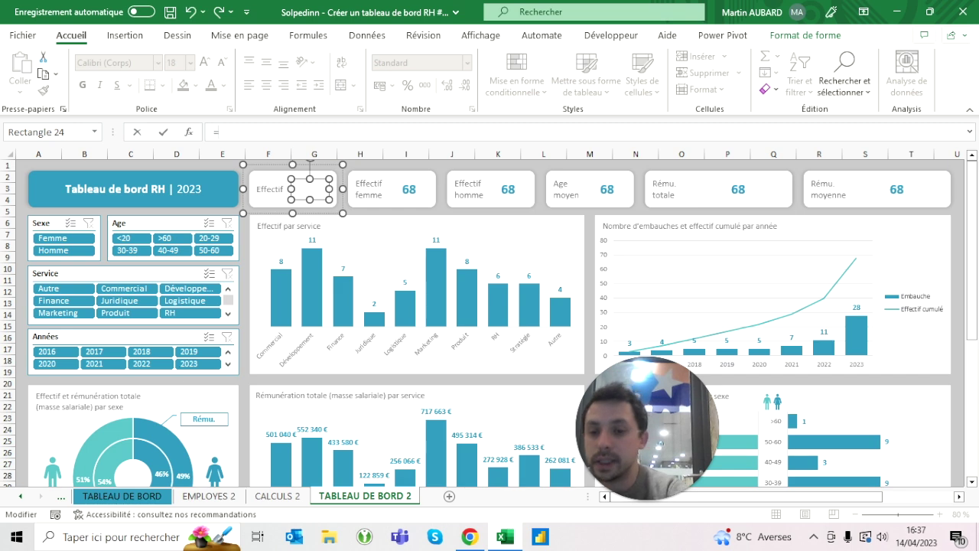
pyautogui.click(137, 497)
pyautogui.click(278, 496)
pyautogui.click(113, 338)
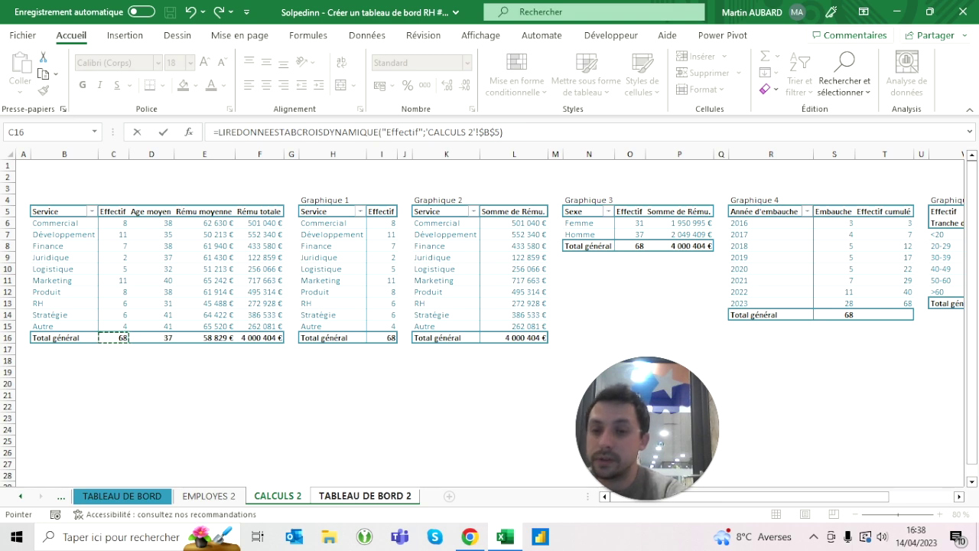
pyautogui.press('Return')
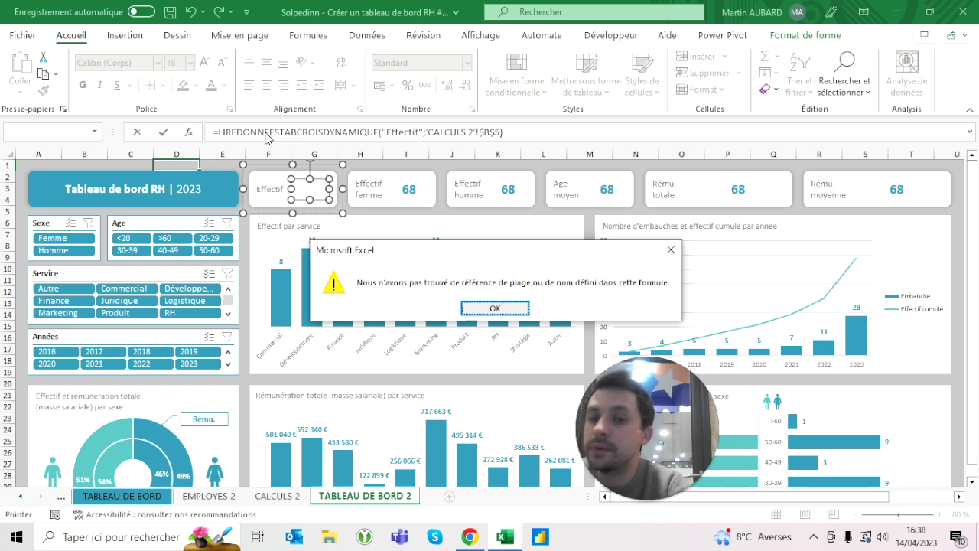
pyautogui.press('Escape')
pyautogui.press('Escape')
pyautogui.press('Escape')
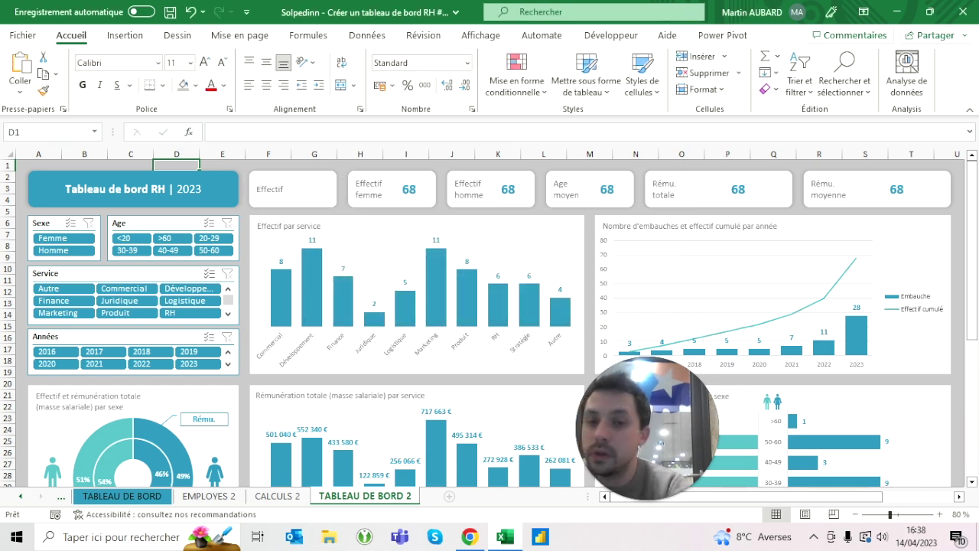
# On CALCULS 2, enter Effectif and Effectif femme in AA5 and AA6.
pyautogui.click(122, 495)
pyautogui.click(274, 497)
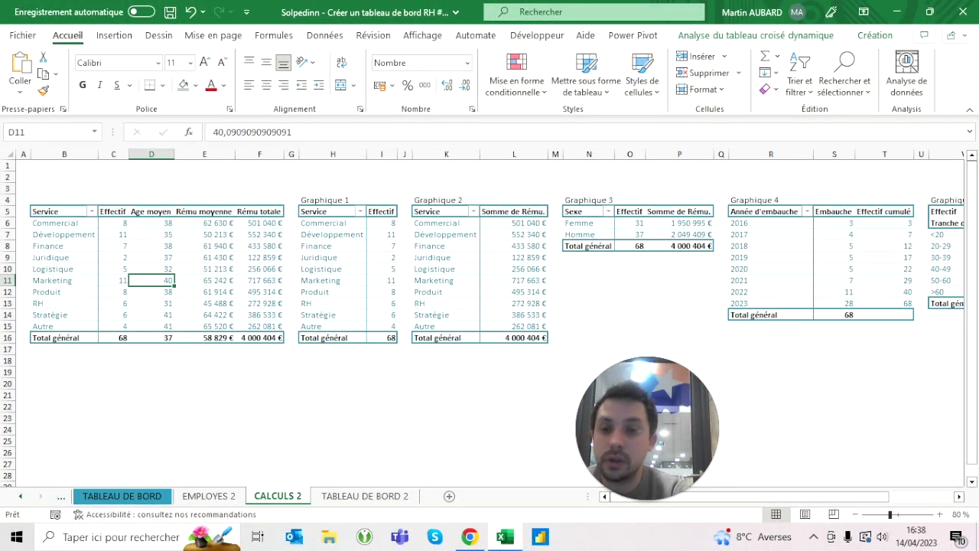
pyautogui.click(113, 188)
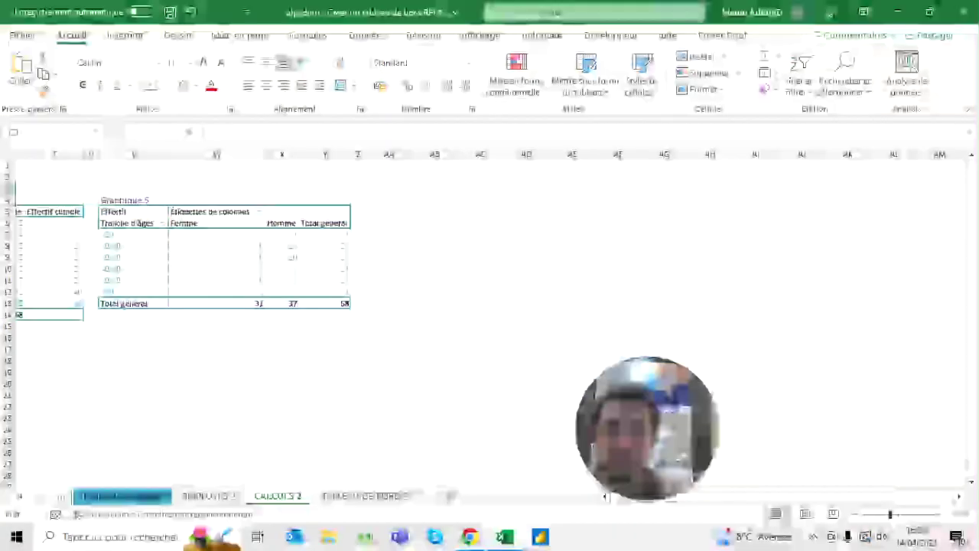
pyautogui.click(435, 212)
pyautogui.click(389, 211)
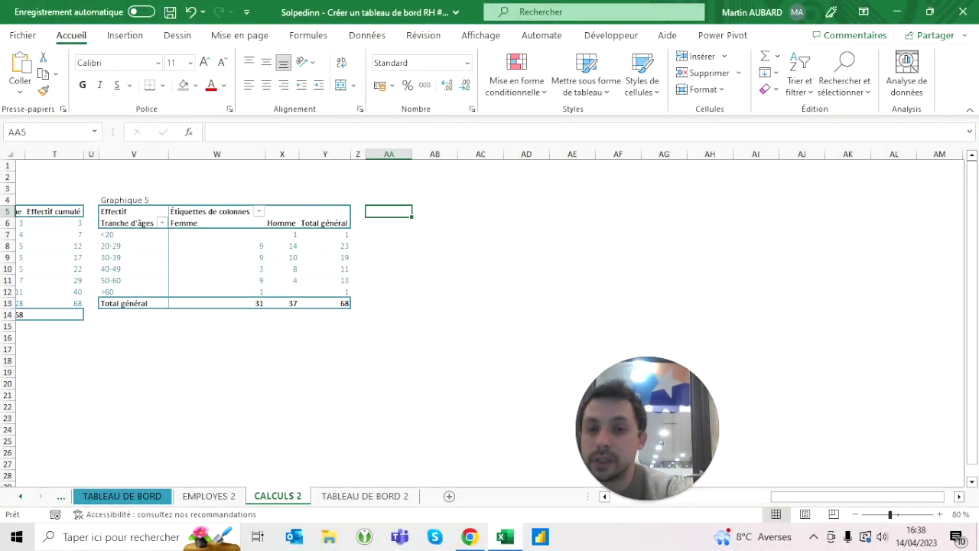
pyautogui.write('Effec')
pyautogui.press('Tab')
pyautogui.press('Left')
pyautogui.press('Down')
pyautogui.write('Effectif femme')
pyautogui.press('Return')
# Add Effectif homme, Age moyen, Rému. Totale and Rému. Moyenne in AA7:AA10.
pyautogui.write('Effec')
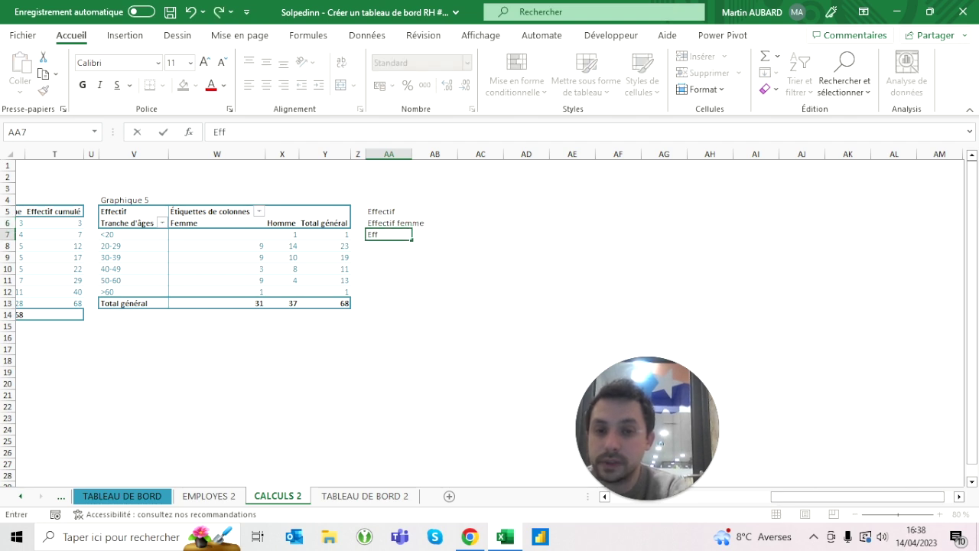
pyautogui.write('tif homme')
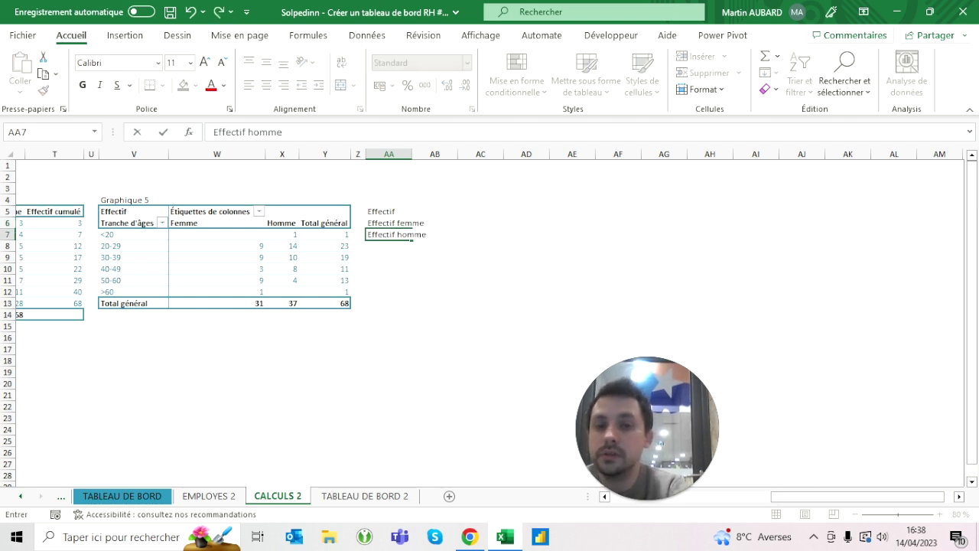
pyautogui.press('Return')
pyautogui.write('Age moyen')
pyautogui.press('Return')
pyautogui.write('Rém')
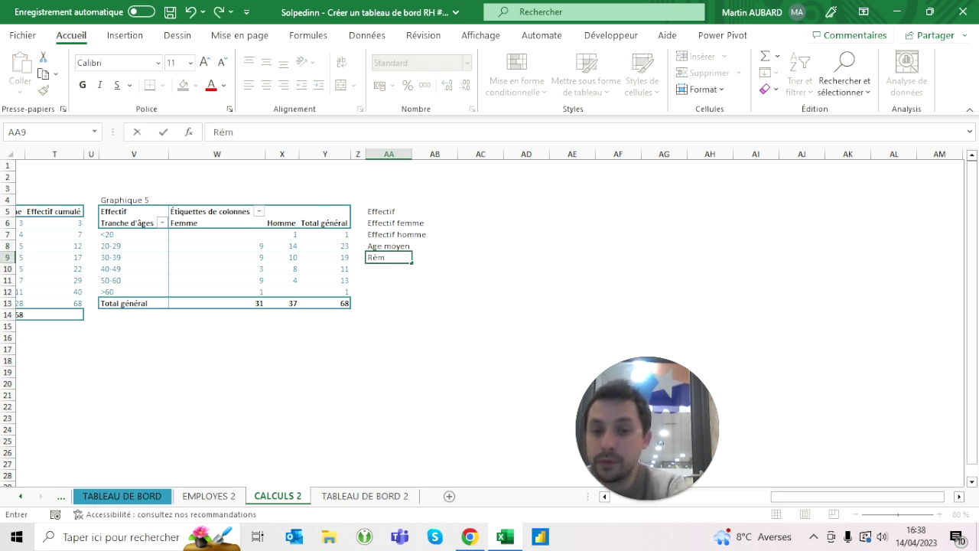
pyautogui.write('u. totale')
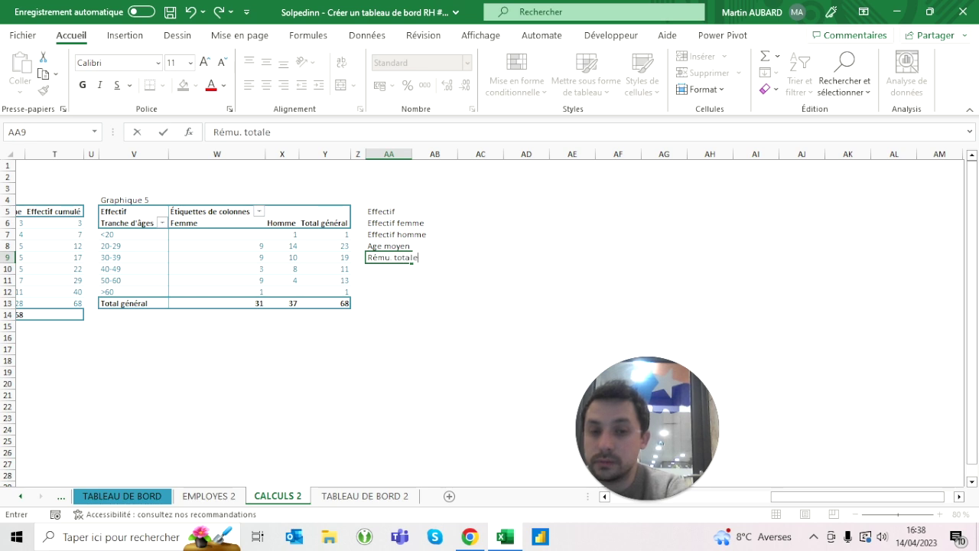
pyautogui.press('Return')
pyautogui.write('Rému. ')
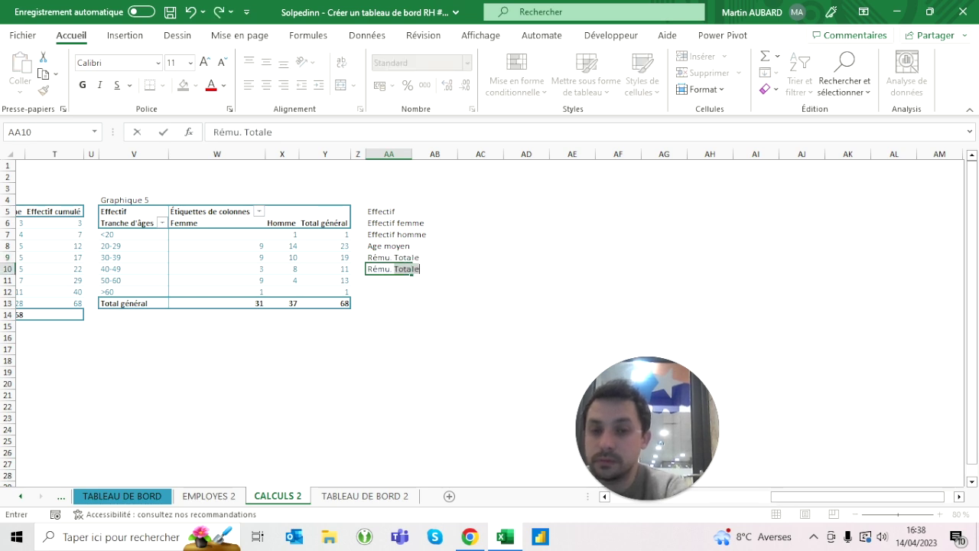
pyautogui.write('moyenne')
pyautogui.press('Return')
pyautogui.press('Up')
pyautogui.press('Up')
pyautogui.press('Up')
pyautogui.press('Up')
# Widen column AA and give AA5:AB10 a teal fill with white grid borders.
pyautogui.moveTo(411, 154); pyautogui.dragTo(442, 153)
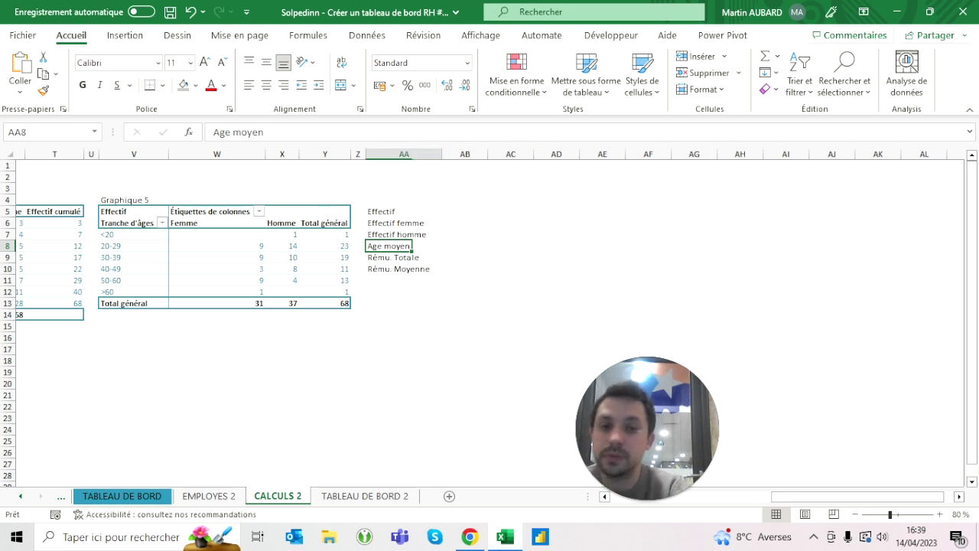
pyautogui.moveTo(380, 211)
pyautogui.mouseDown()
pyautogui.moveTo(465, 257)
pyautogui.moveTo(465, 269)
pyautogui.mouseUp()
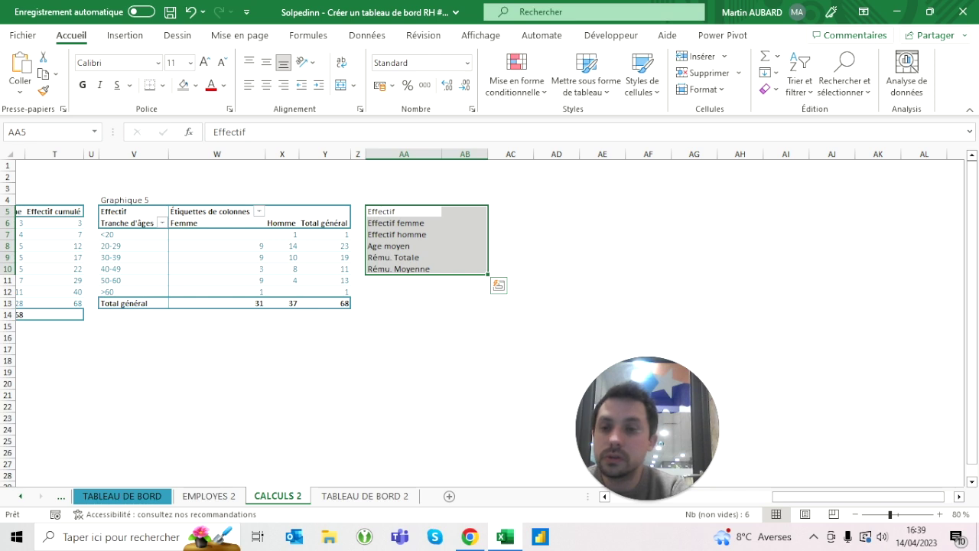
pyautogui.click(196, 85)
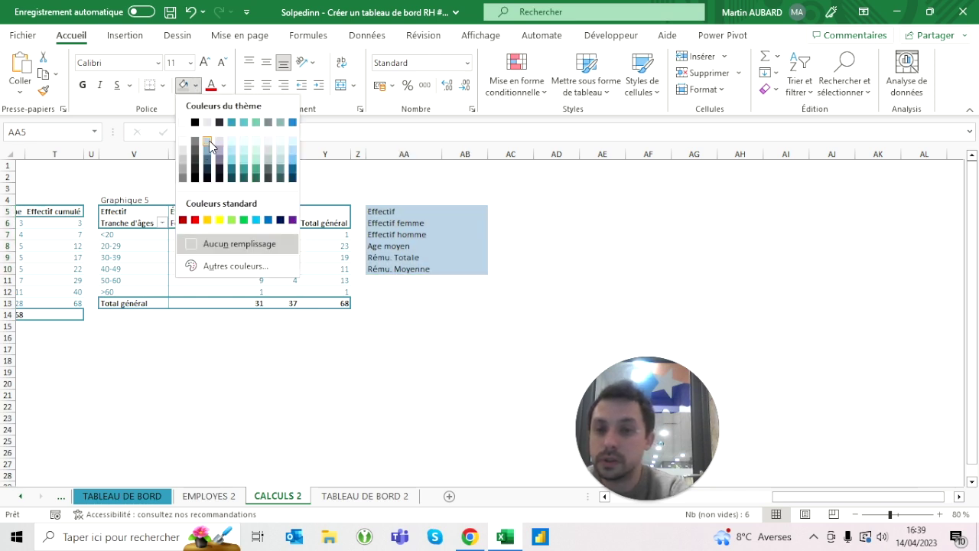
pyautogui.click(234, 157)
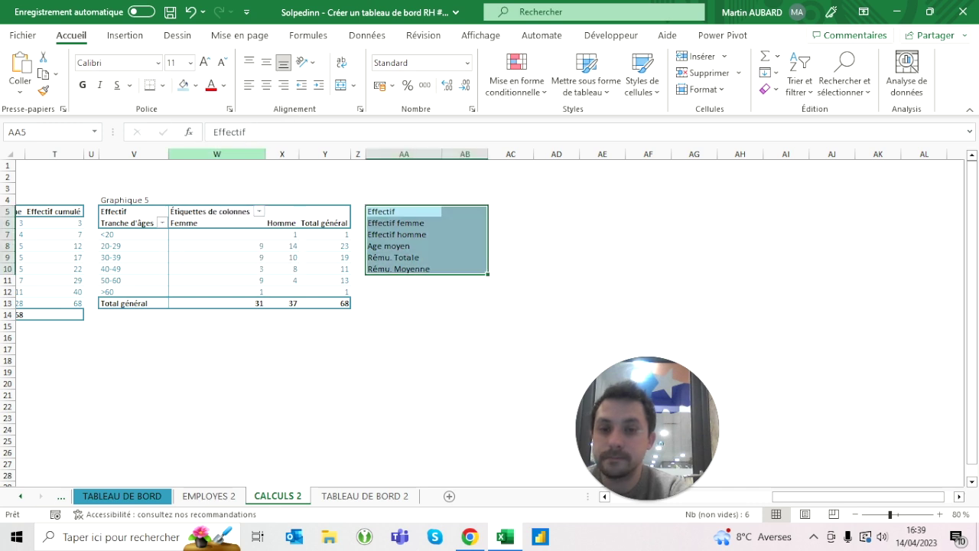
pyautogui.click(162, 85)
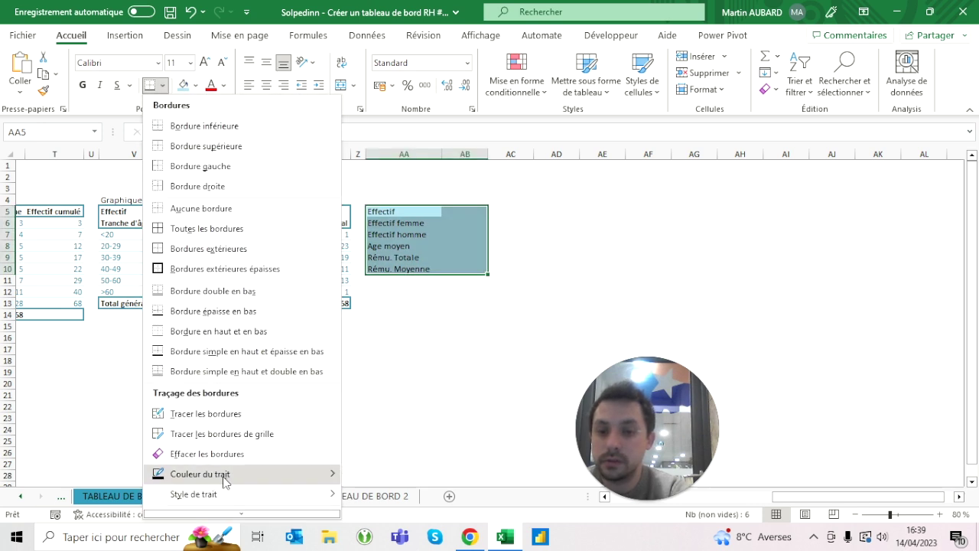
pyautogui.click(349, 386)
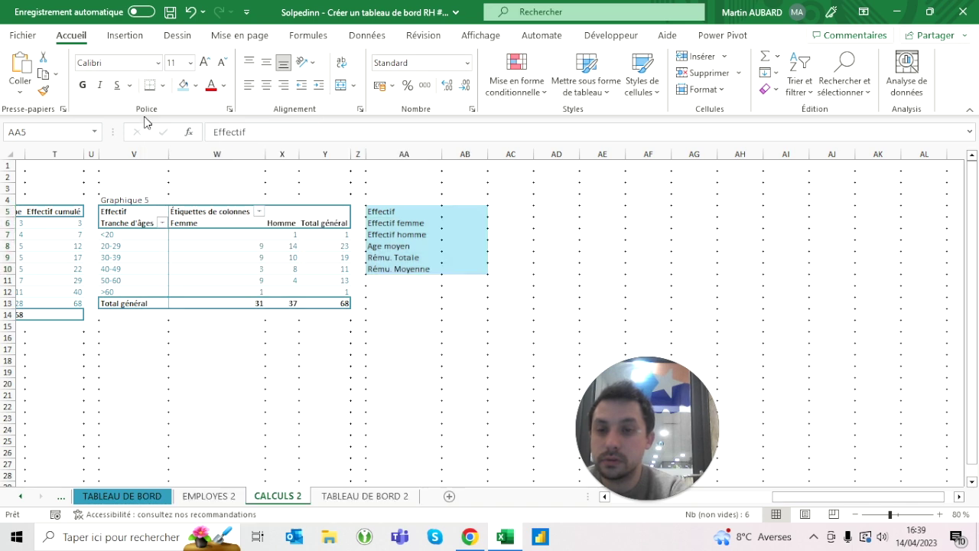
pyautogui.click(162, 85)
pyautogui.click(171, 229)
pyautogui.press('Escape')
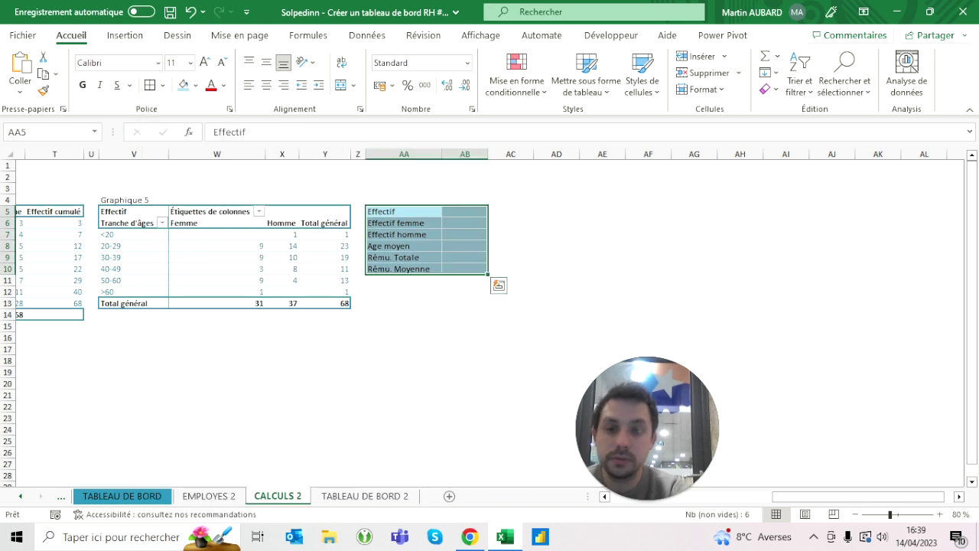
# Keep the AB5:AB10 value cells' fill unchanged and widen column AB.
pyautogui.click(465, 324)
pyautogui.moveTo(464, 211); pyautogui.dragTo(464, 269)
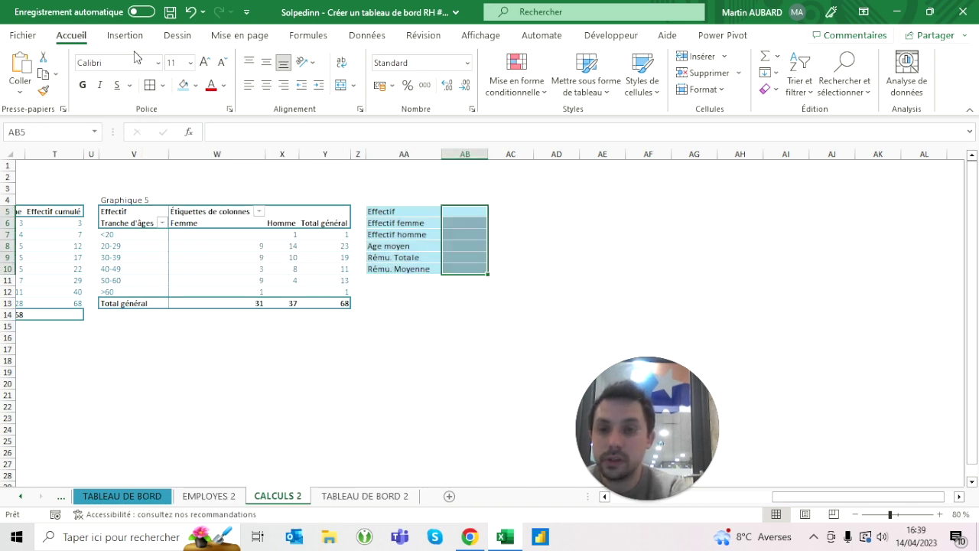
pyautogui.click(195, 84)
pyautogui.click(310, 143)
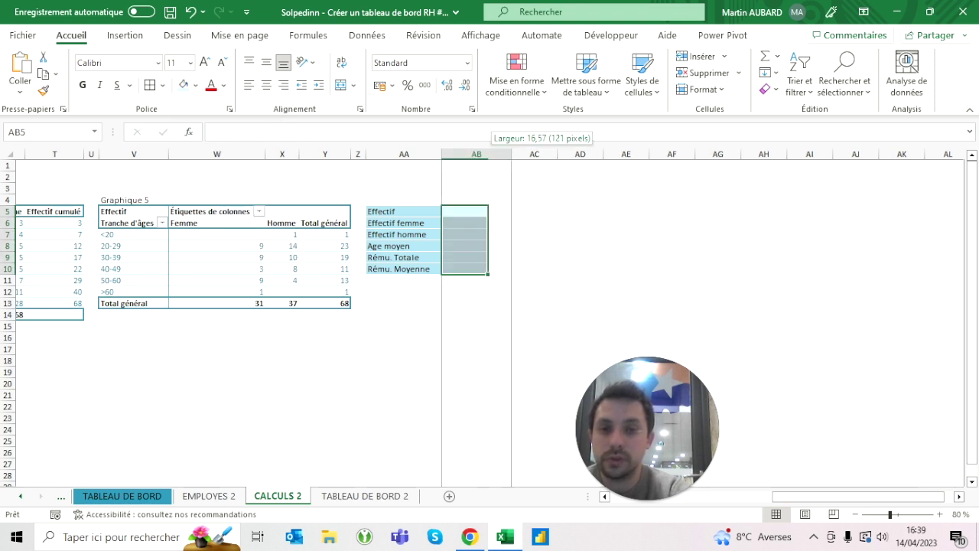
pyautogui.moveTo(488, 154); pyautogui.dragTo(522, 153)
# Right-align the KPI labels in AA5:AA10.
pyautogui.click(404, 154)
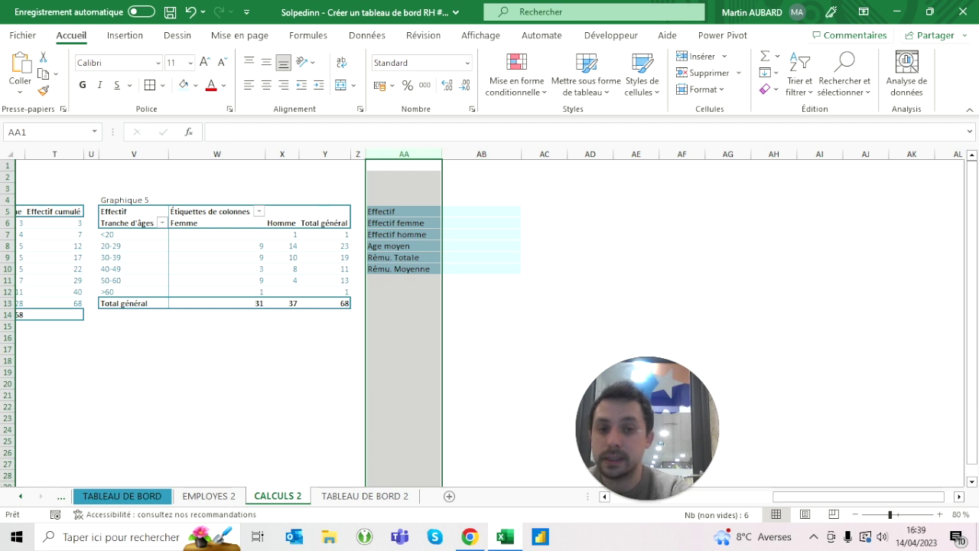
pyautogui.click(404, 211)
pyautogui.moveTo(404, 211); pyautogui.dragTo(404, 268)
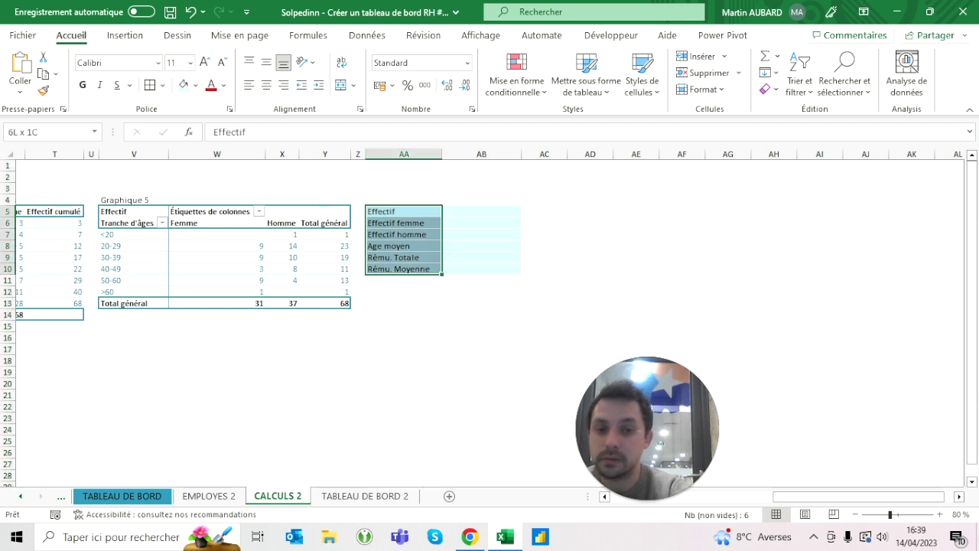
pyautogui.click(283, 85)
pyautogui.click(266, 85)
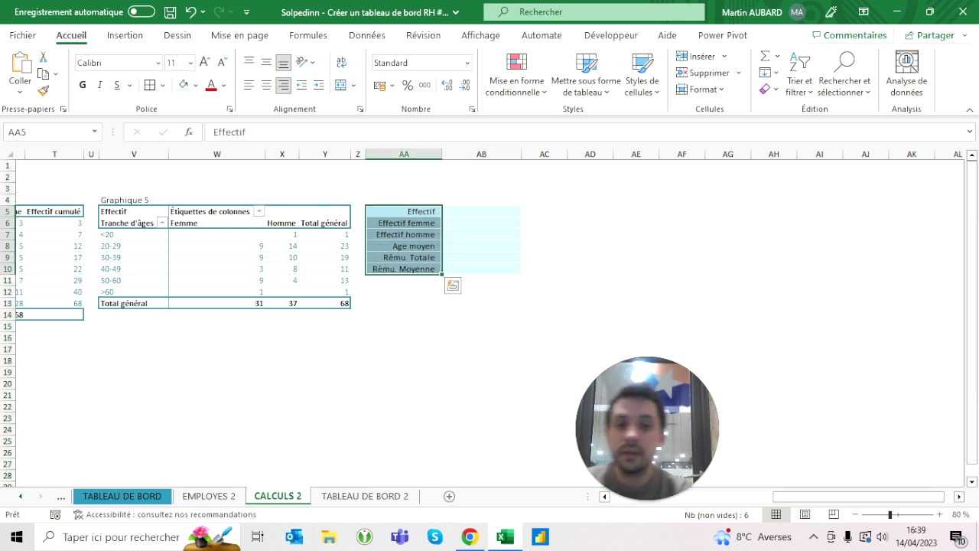
pyautogui.click(590, 211)
pyautogui.click(481, 211)
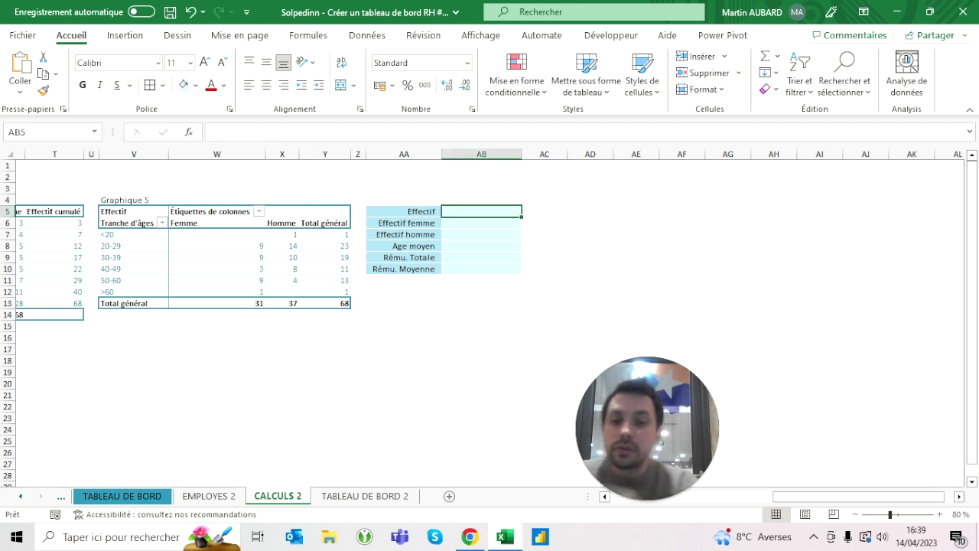
# Link AB5:AB7 to the pivot headcount totals: Effectif C16, women O6, men O7.
pyautogui.write('=')
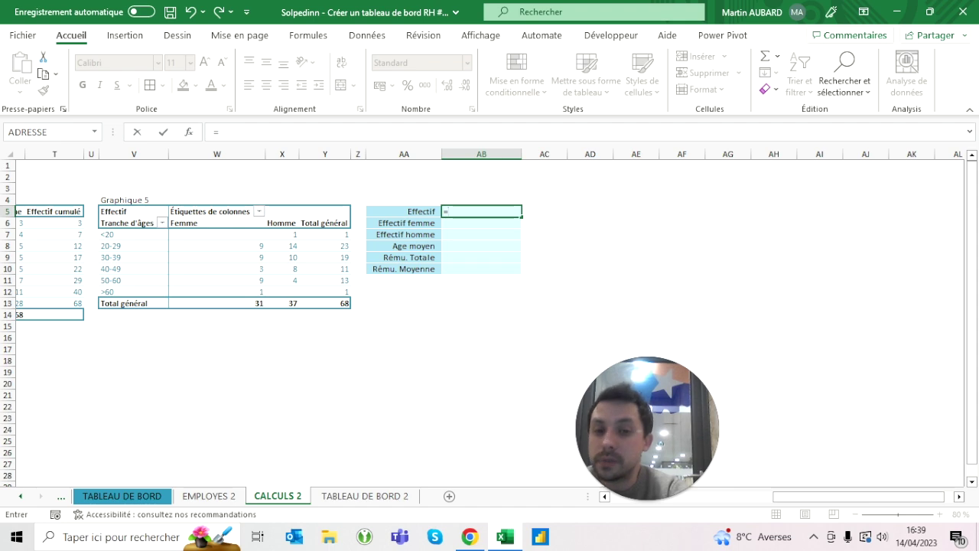
pyautogui.hscroll(-6, 490, 321)
pyautogui.click(119, 337)
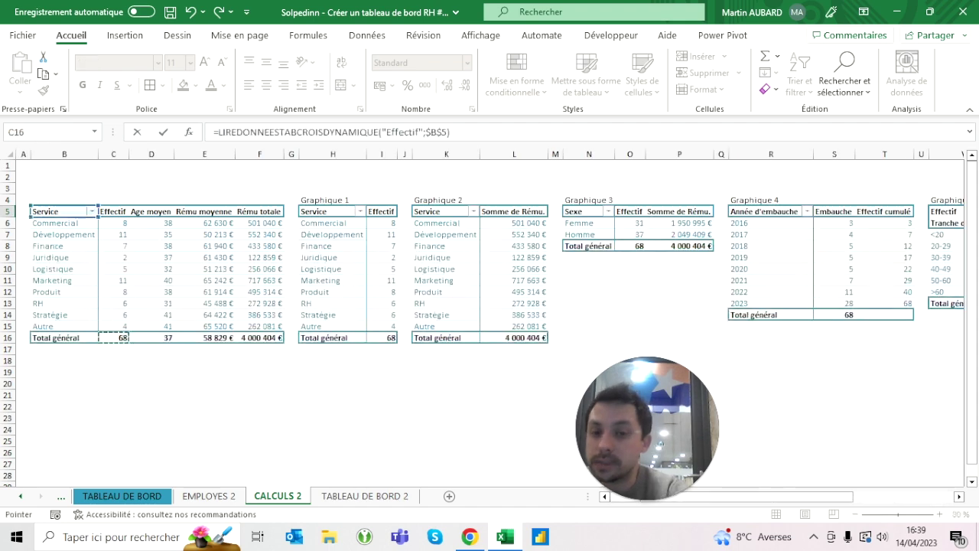
pyautogui.press('Return')
pyautogui.write('=')
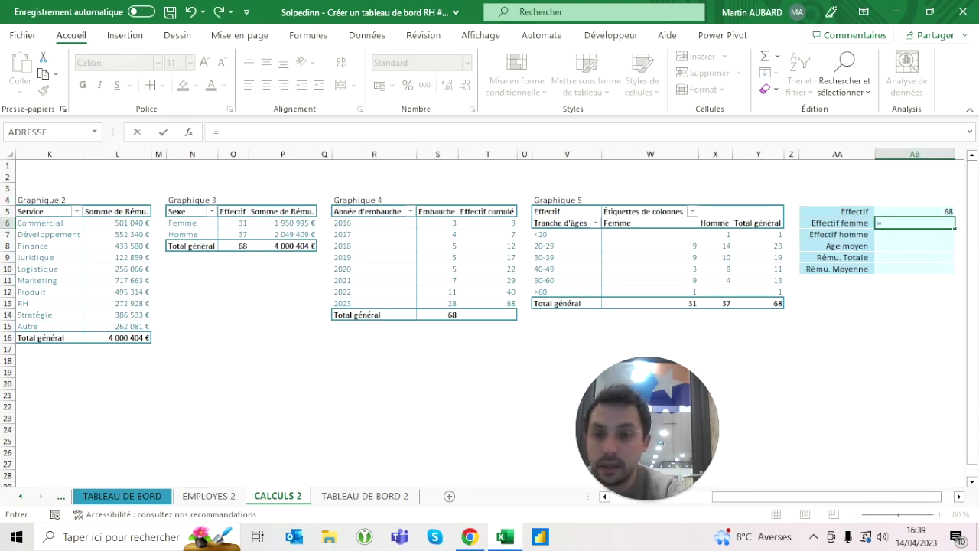
pyautogui.hscroll(-6, 490, 321)
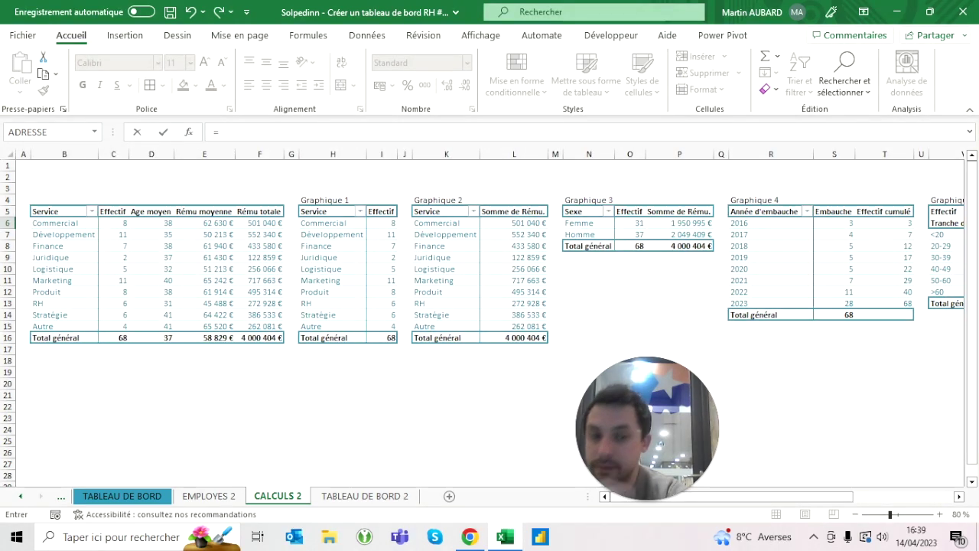
pyautogui.click(630, 223)
pyautogui.press('Return')
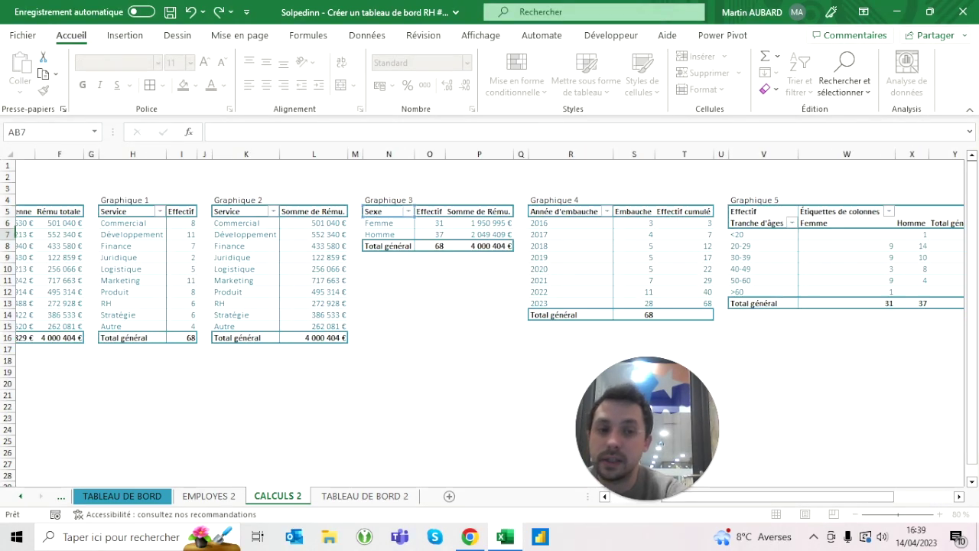
pyautogui.write('=')
pyautogui.click(233, 234)
pyautogui.press('Return')
# Link AB8 and AB9 to the pivot average age (D16) and total pay (F16).
pyautogui.write('=')
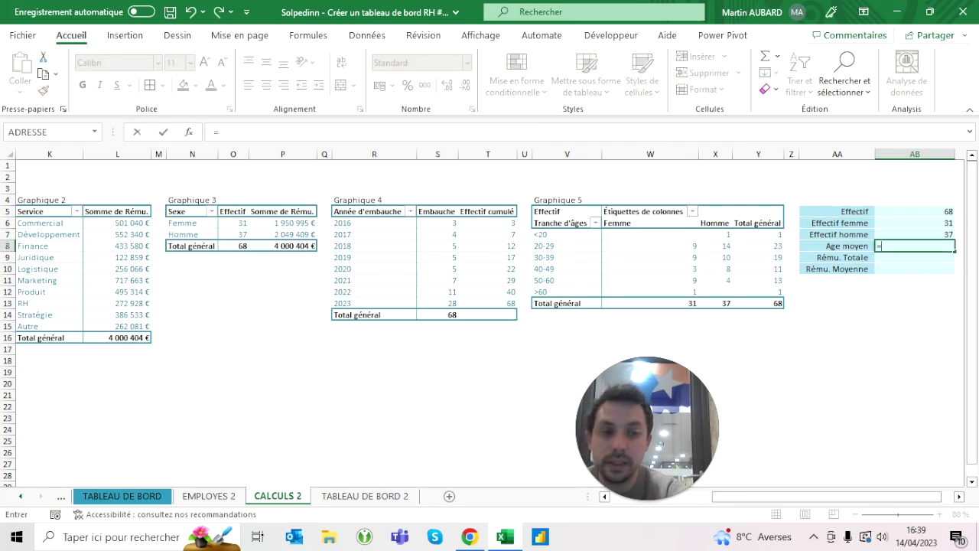
pyautogui.hscroll(-5, 490, 306)
pyautogui.hscroll(-5, 489, 306)
pyautogui.click(152, 337)
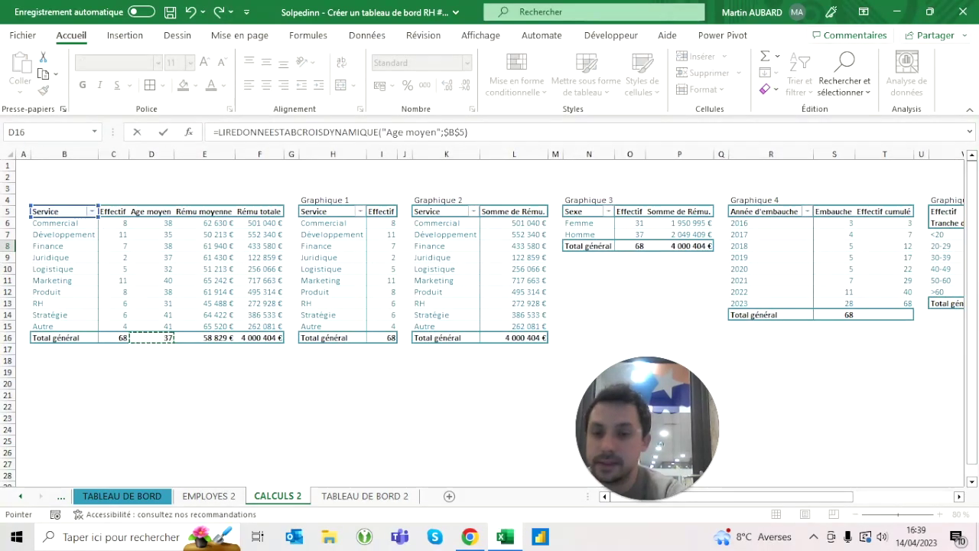
pyautogui.press('Return')
pyautogui.write('=')
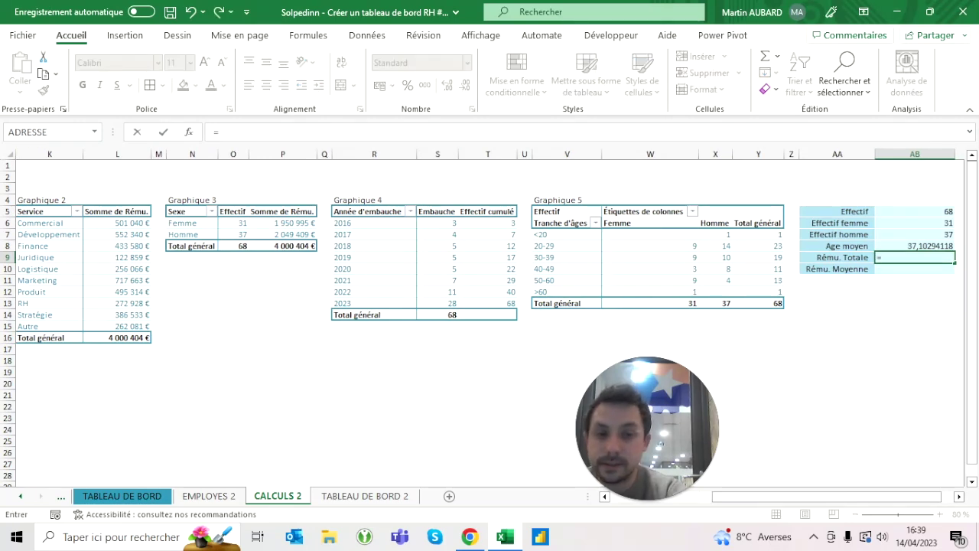
pyautogui.hscroll(-5, 490, 306)
pyautogui.hscroll(-5, 489, 306)
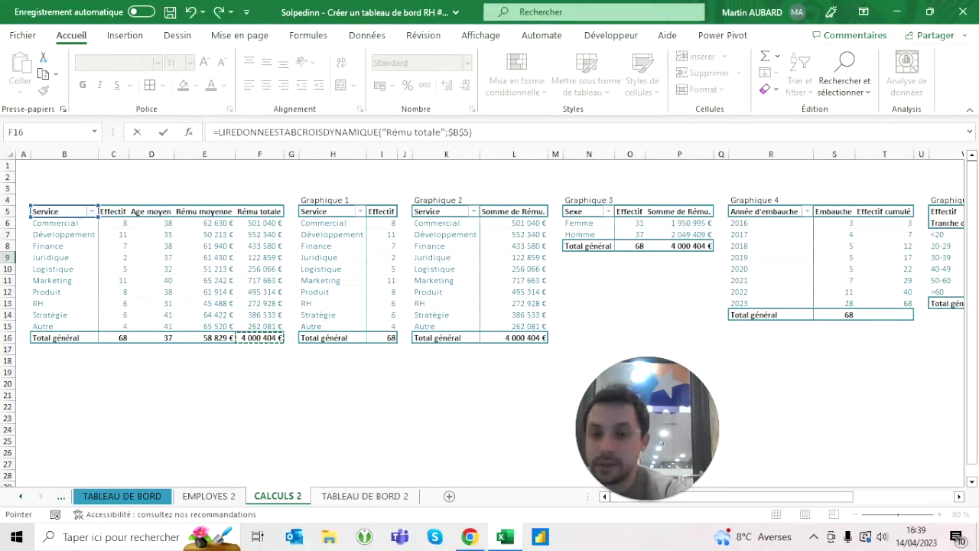
pyautogui.click(259, 337)
pyautogui.press('Return')
# Link AB10 to the pivot average pay total E16, undoing a wrong first pick.
pyautogui.write('=')
pyautogui.hscroll(-5, 489, 306)
pyautogui.hscroll(-5, 490, 306)
pyautogui.hscroll(-3, 490, 306)
pyautogui.click(207, 338)
pyautogui.press('Return')
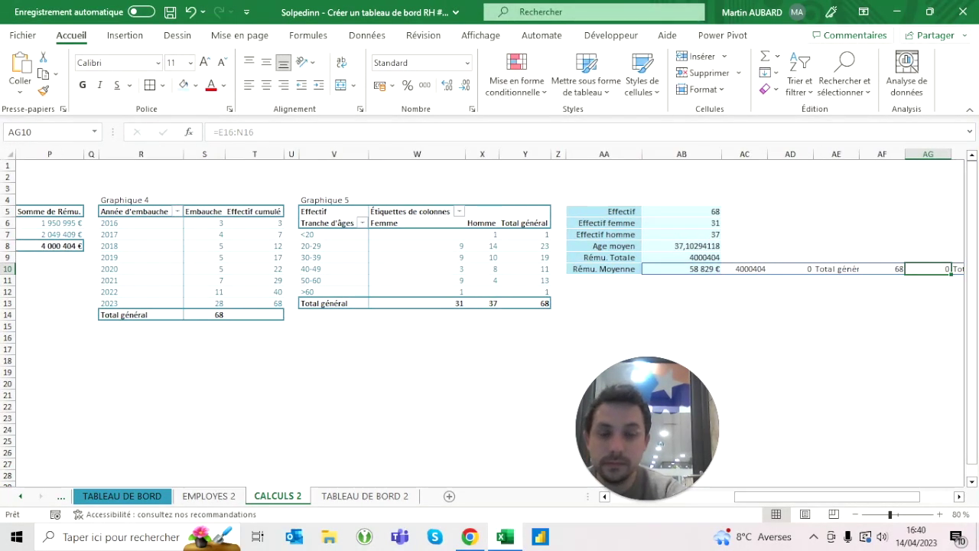
pyautogui.click(197, 15)
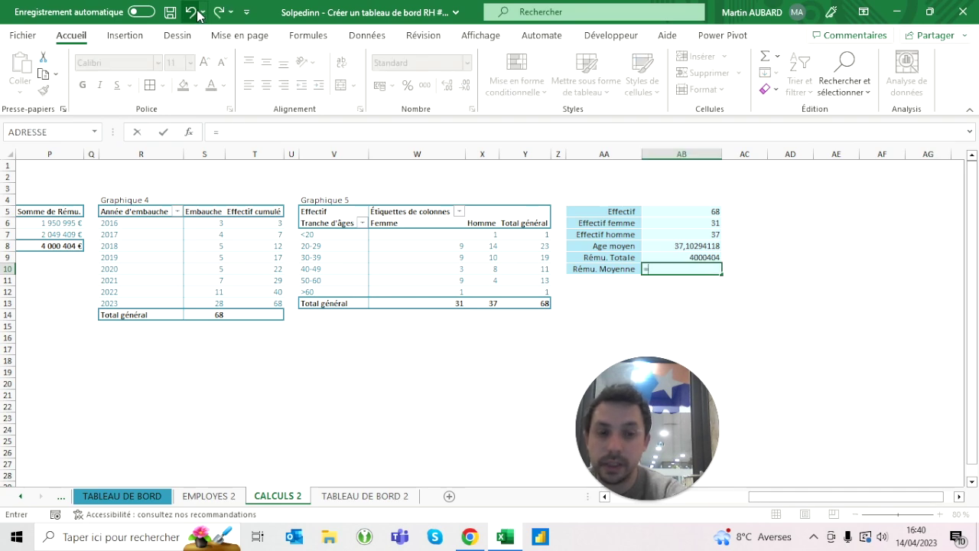
pyautogui.write('=')
pyautogui.hscroll(-10, 490, 306)
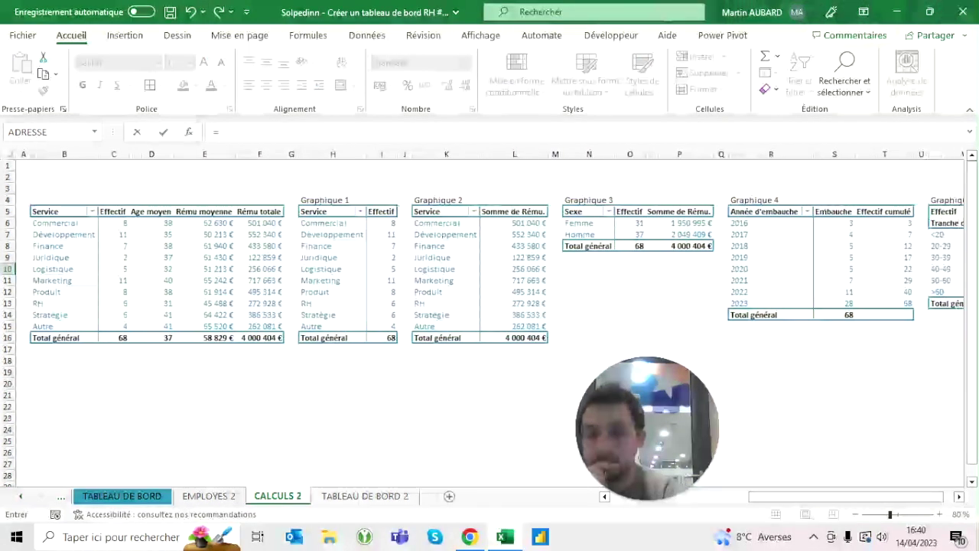
pyautogui.click(266, 337)
pyautogui.press('Return')
pyautogui.hscroll(2, 489, 306)
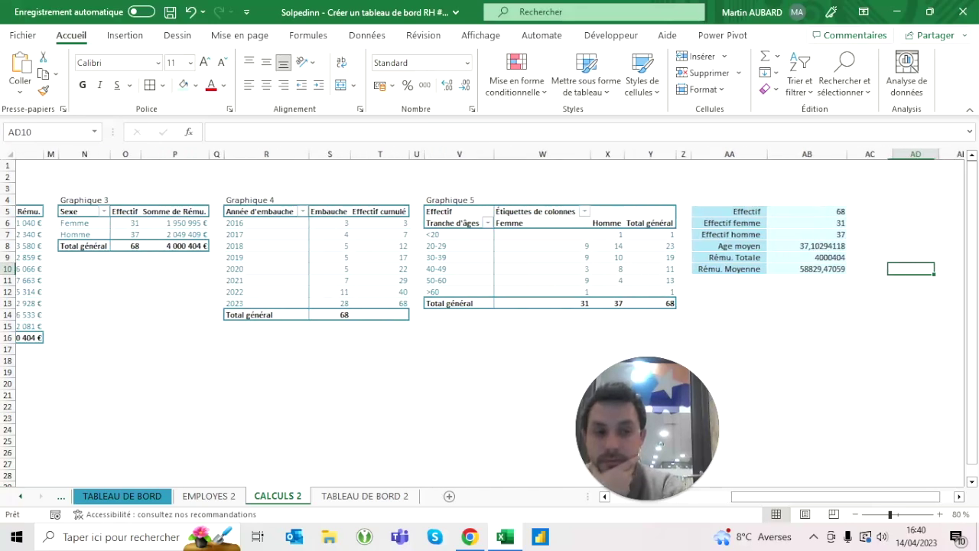
pyautogui.hscroll(2, 490, 306)
pyautogui.press('Up')
pyautogui.press('Up')
pyautogui.press('Up')
pyautogui.press('Up')
pyautogui.press('Up')
pyautogui.press('Up')
pyautogui.hotkey('shift', 'Down')
pyautogui.hotkey('shift', 'Down')
pyautogui.hotkey('shift', 'Down')
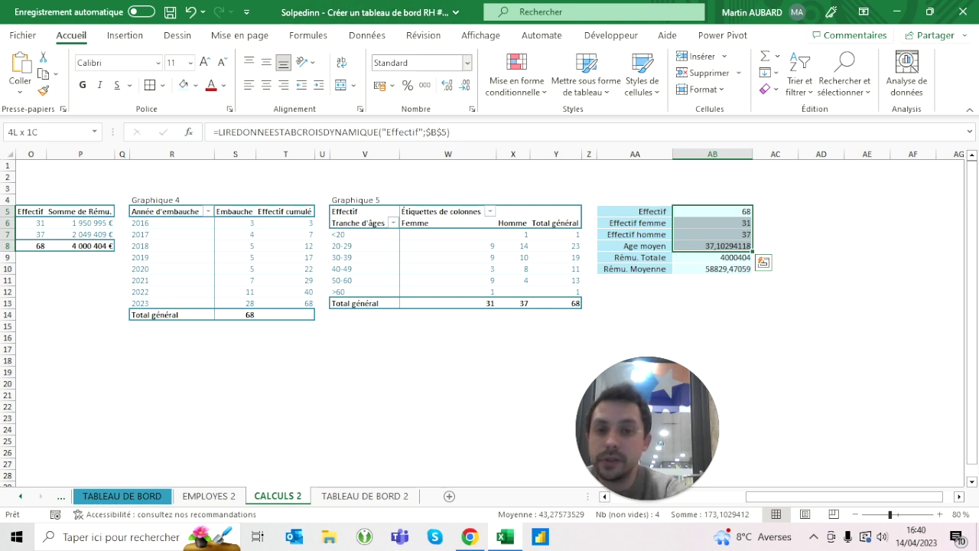
# Centre AB5:AB8 with no decimals, showing average age with one decimal.
pyautogui.click(265, 85)
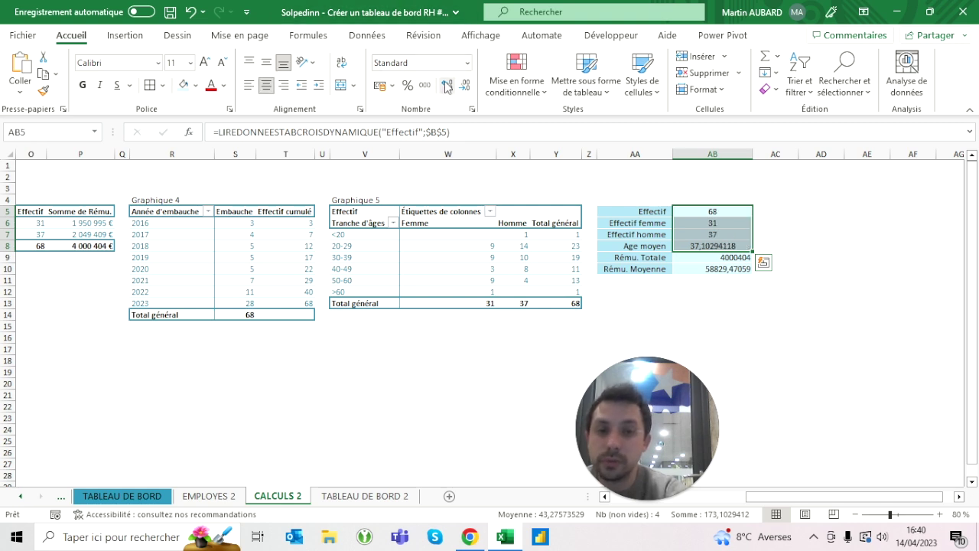
pyautogui.click(466, 88)
pyautogui.click(466, 87)
pyautogui.click(466, 87)
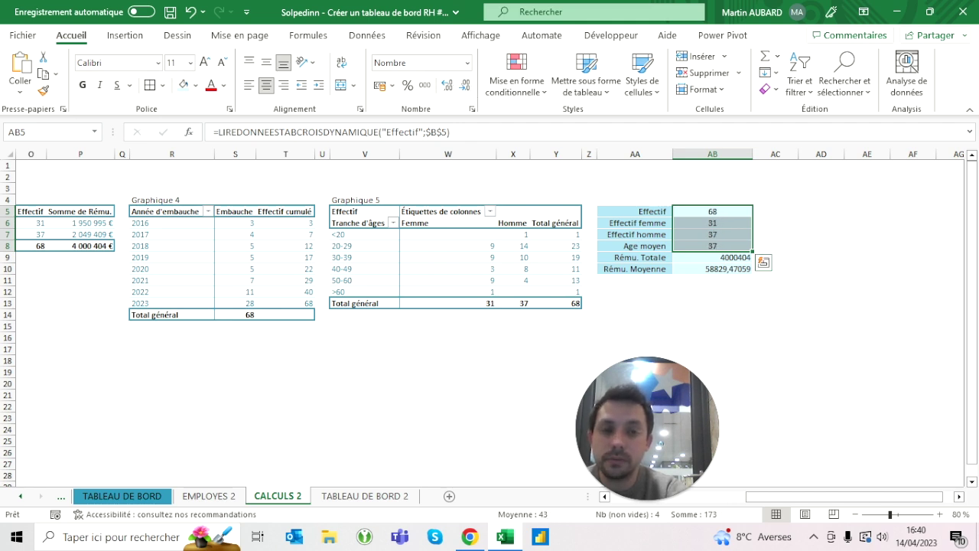
pyautogui.click(712, 246)
pyautogui.click(447, 85)
pyautogui.press('Down')
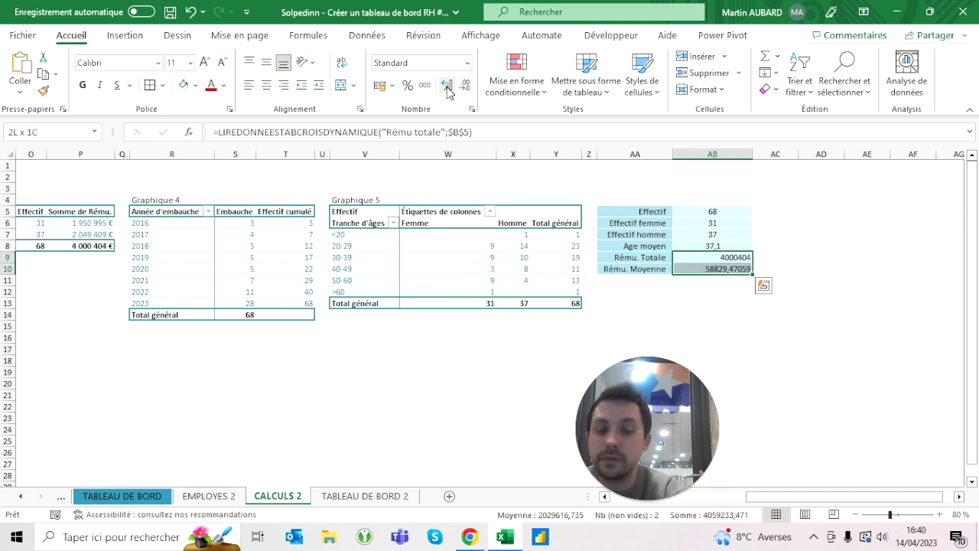
# Format the two pay figures as Monétaire euros without decimals, slightly indented.
pyautogui.click(467, 62)
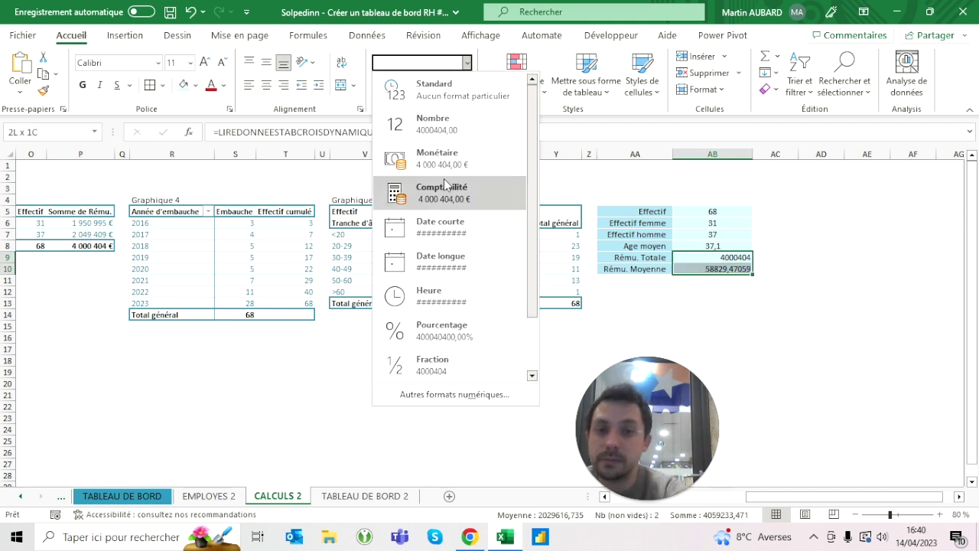
pyautogui.click(428, 159)
pyautogui.click(467, 85)
pyautogui.click(467, 84)
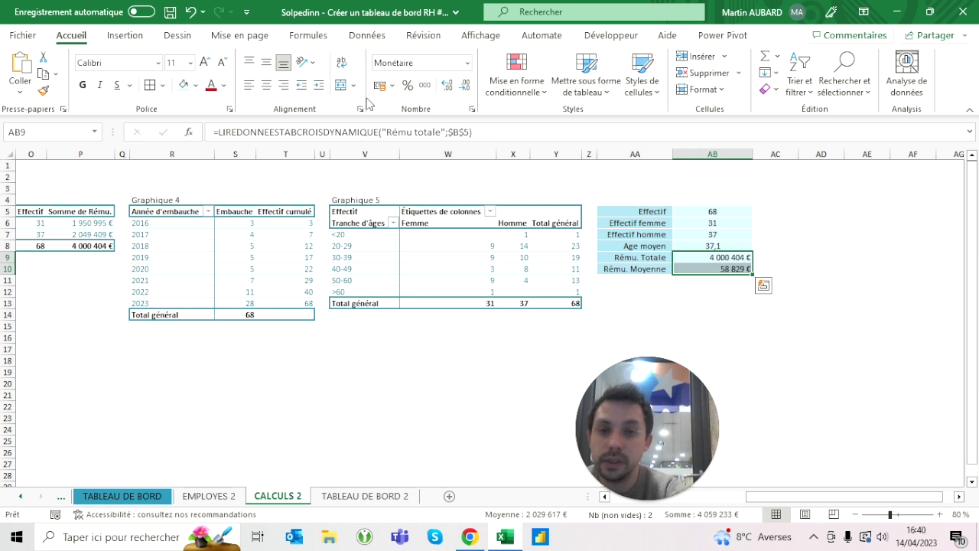
pyautogui.click(284, 85)
pyautogui.click(319, 85)
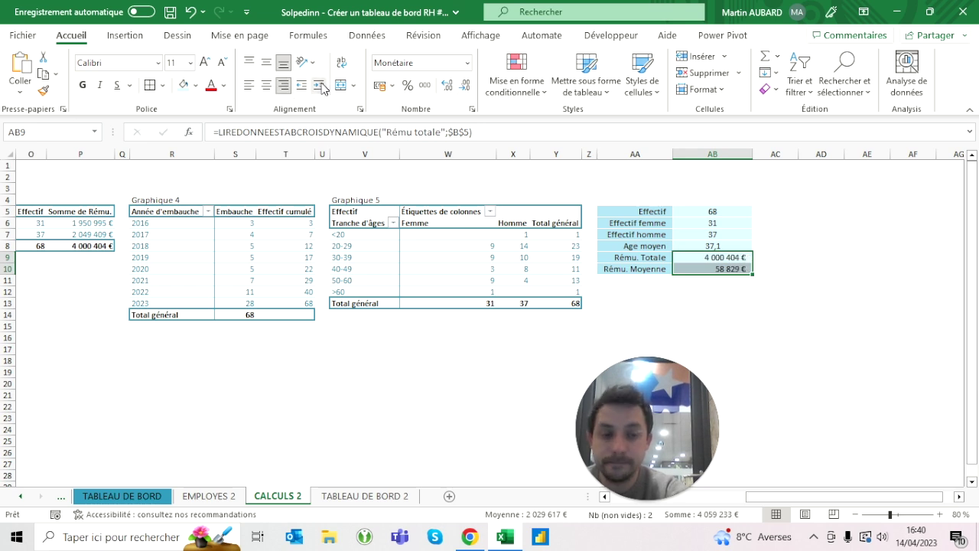
pyautogui.press('Down')
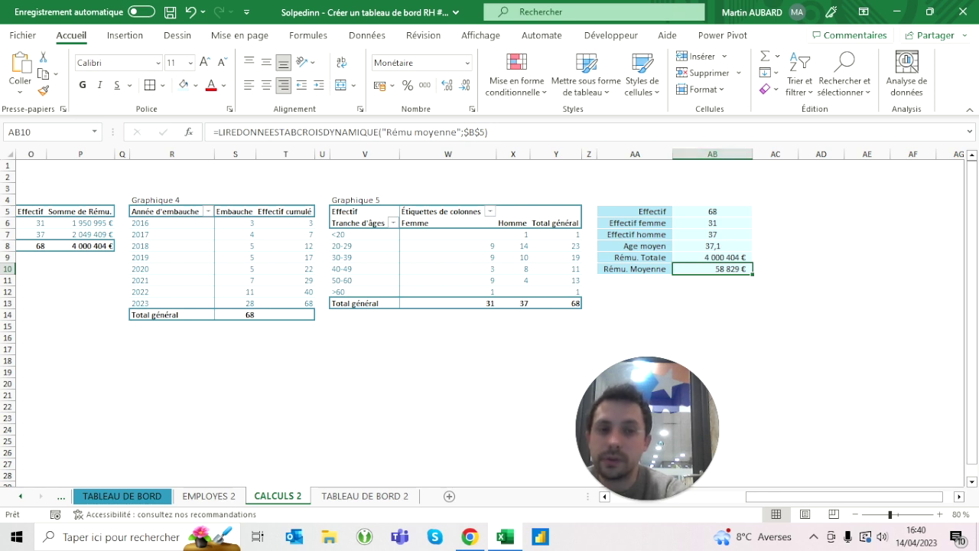
# Review the formatted KPI figures, then return to the TABLEAU DE BORD 2 dashboard sheet.
pyautogui.moveTo(712, 211); pyautogui.dragTo(712, 246)
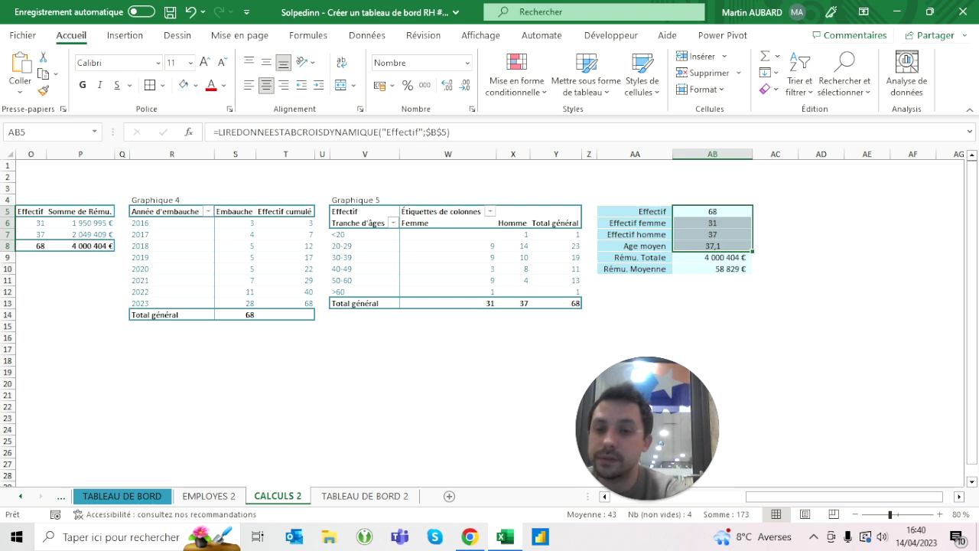
pyautogui.hscroll(-10, 500, 319)
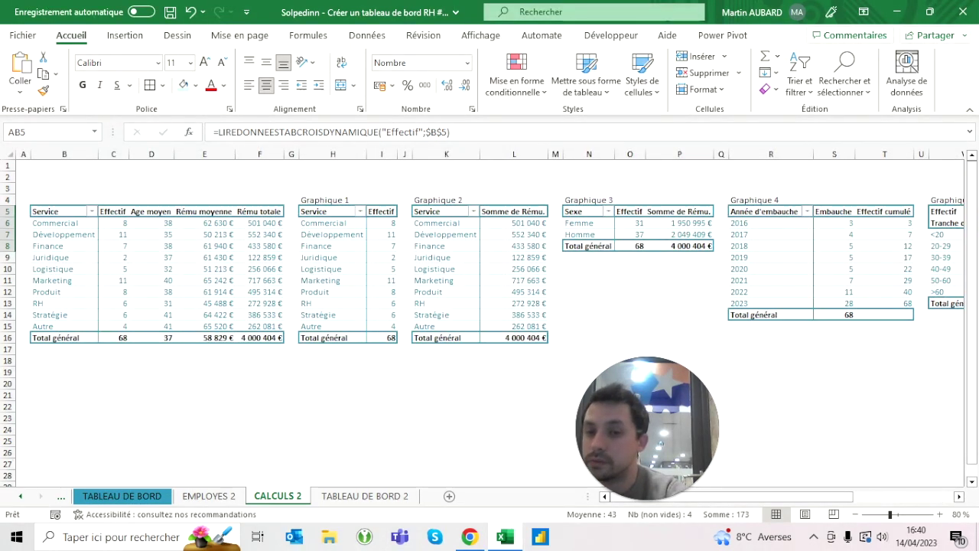
pyautogui.hscroll(8, 221, 248)
pyautogui.hscroll(4, 483, 314)
pyautogui.click(482, 315)
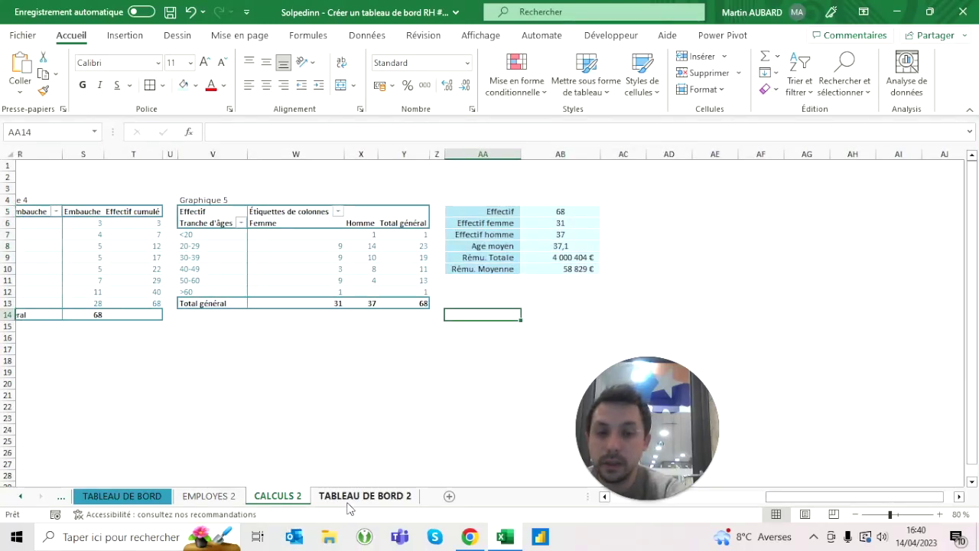
pyautogui.click(560, 211)
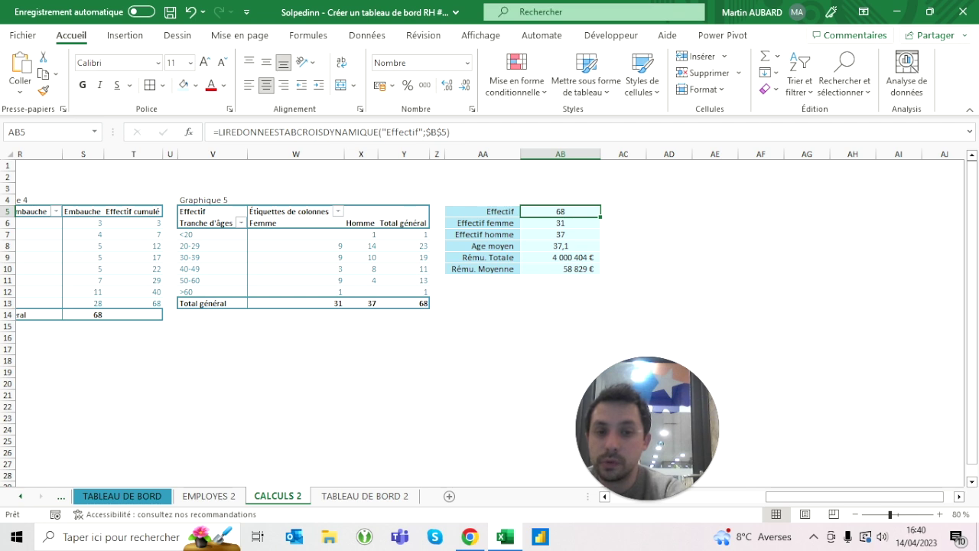
pyautogui.click(365, 496)
# Link the Effectif value box to ='CALCULS 2'!AB5 so it shows 68, and copy the formula.
pyautogui.click(290, 189)
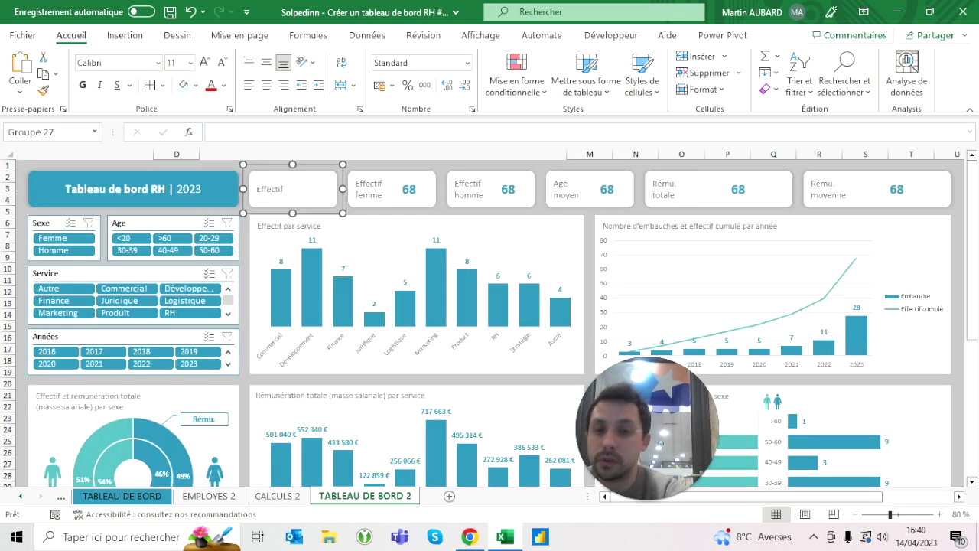
pyautogui.click(310, 189)
pyautogui.write('=')
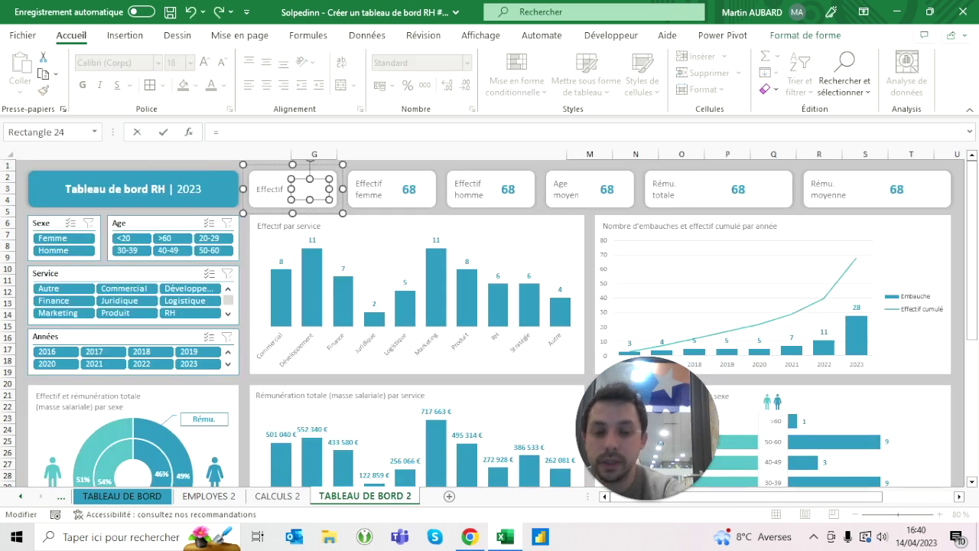
pyautogui.write('AB5')
pyautogui.press('Return')
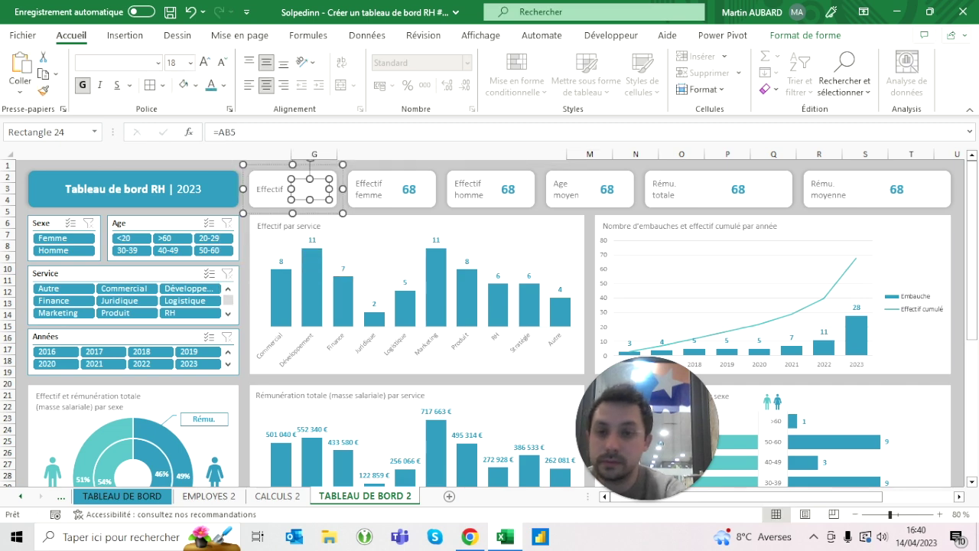
pyautogui.write('=')
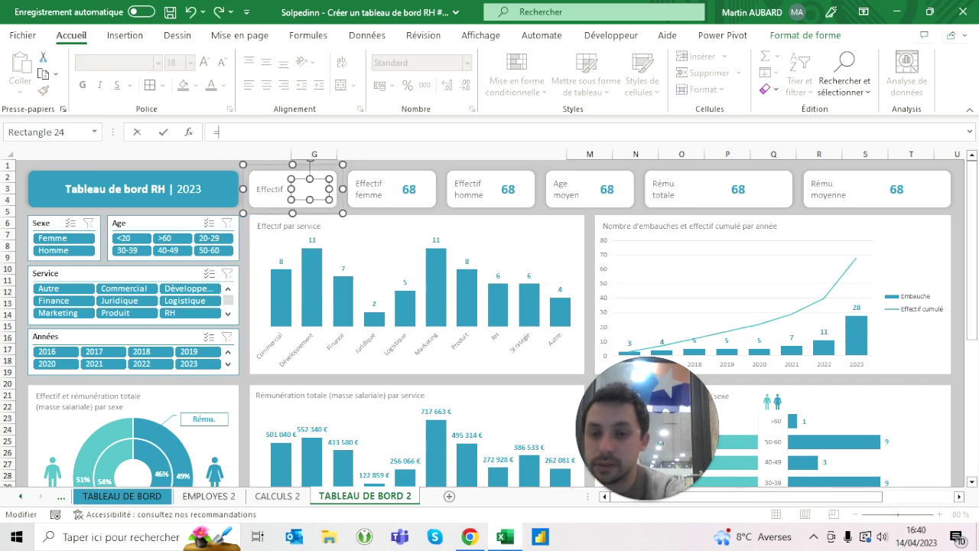
pyautogui.click(272, 496)
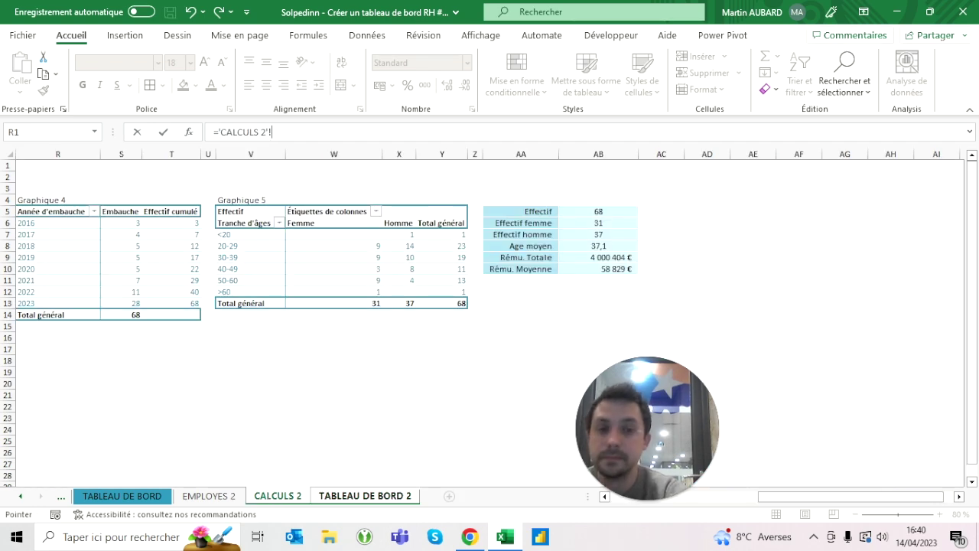
pyautogui.click(598, 211)
pyautogui.press('Return')
pyautogui.click(290, 132)
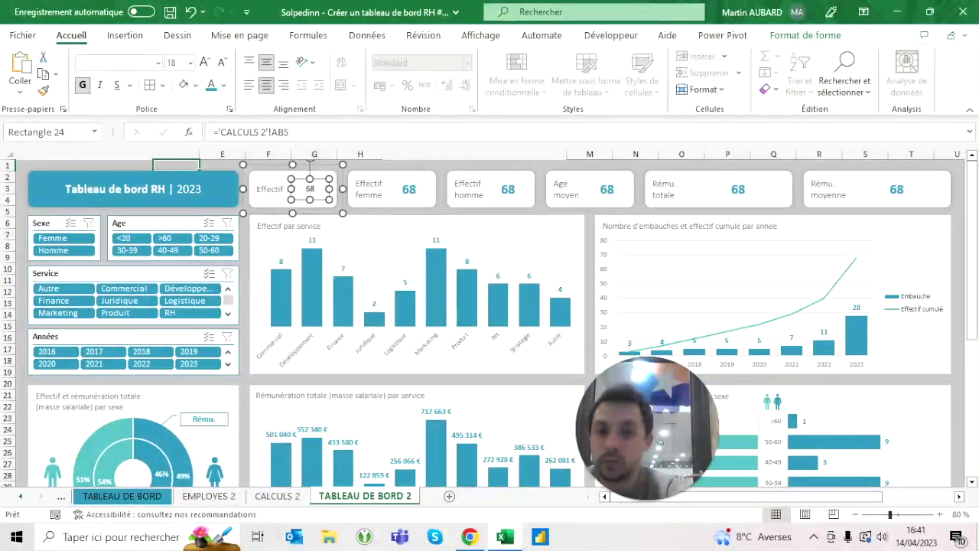
pyautogui.hotkey('shift', 'Home')
pyautogui.hotkey('ctrl', 'c')
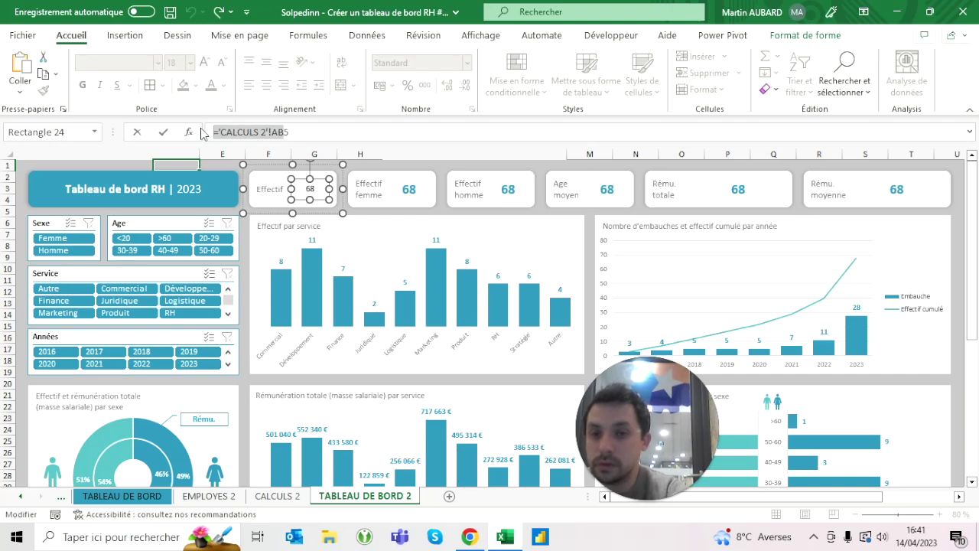
pyautogui.press('Escape')
# Link the Effectif femme box to AB6 (31) and Effectif homme to AB7 (37).
pyautogui.click(409, 189)
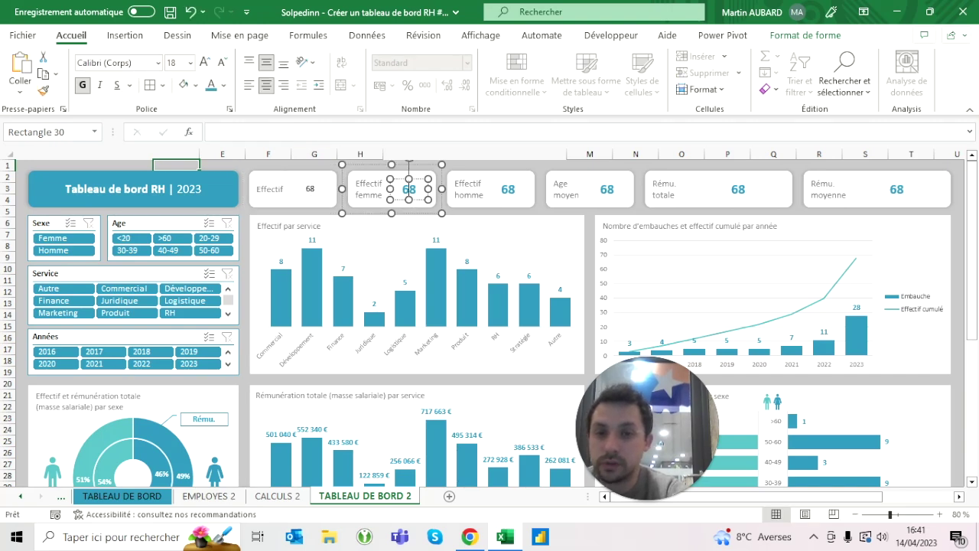
pyautogui.click(306, 131)
pyautogui.hotkey('ctrl', 'v')
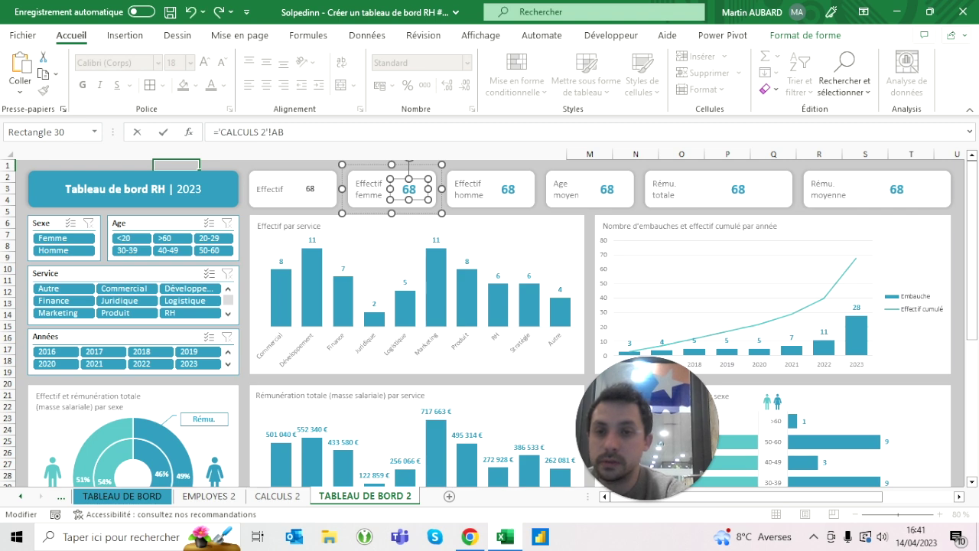
pyautogui.write('6')
pyautogui.press('Return')
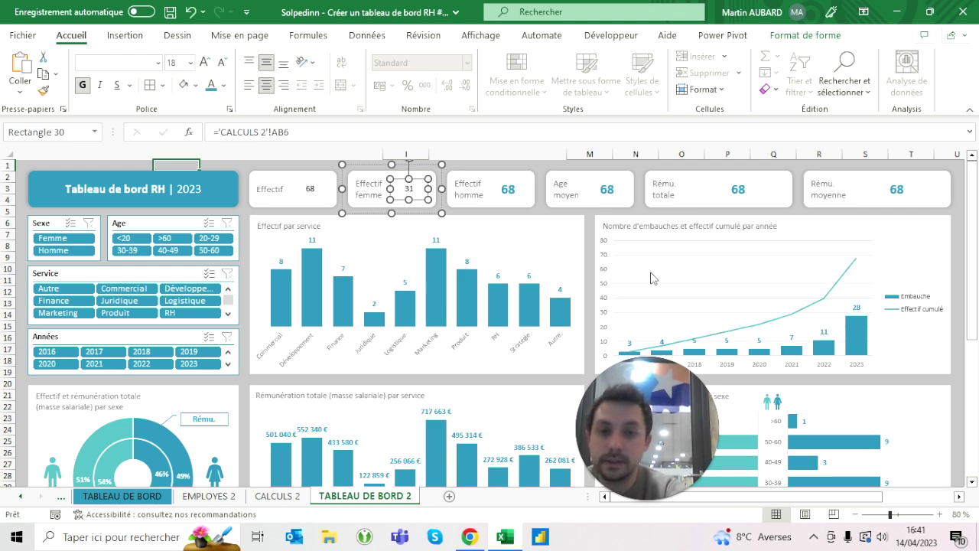
pyautogui.click(508, 189)
pyautogui.click(306, 131)
pyautogui.hotkey('ctrl', 'v')
pyautogui.write('7')
pyautogui.press('Return')
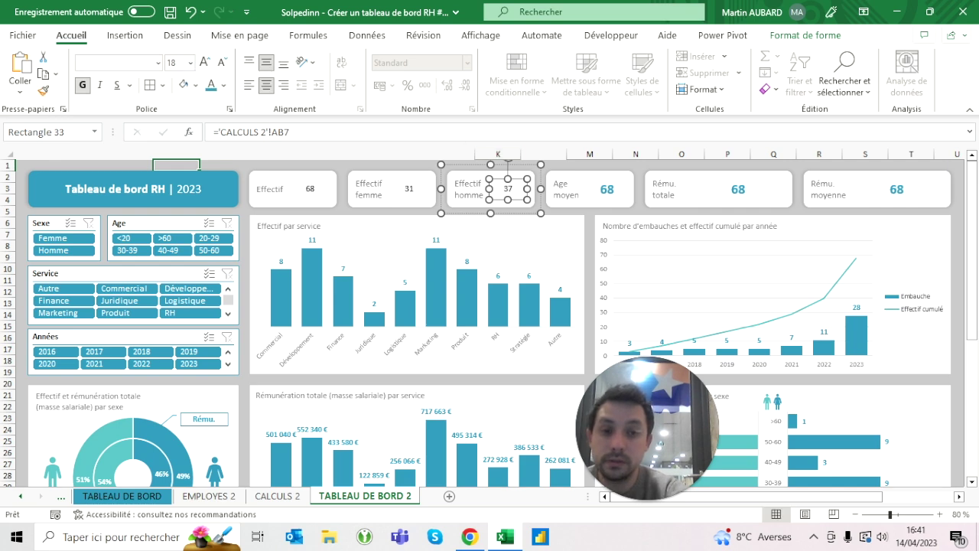
# Link the Age moyen value box to 'CALCULS 2'!AB8, showing 37,1.
pyautogui.click(589, 189)
pyautogui.click(607, 189)
pyautogui.click(306, 132)
pyautogui.write("='CALCULS 2'!AB8")
pyautogui.press('Return')
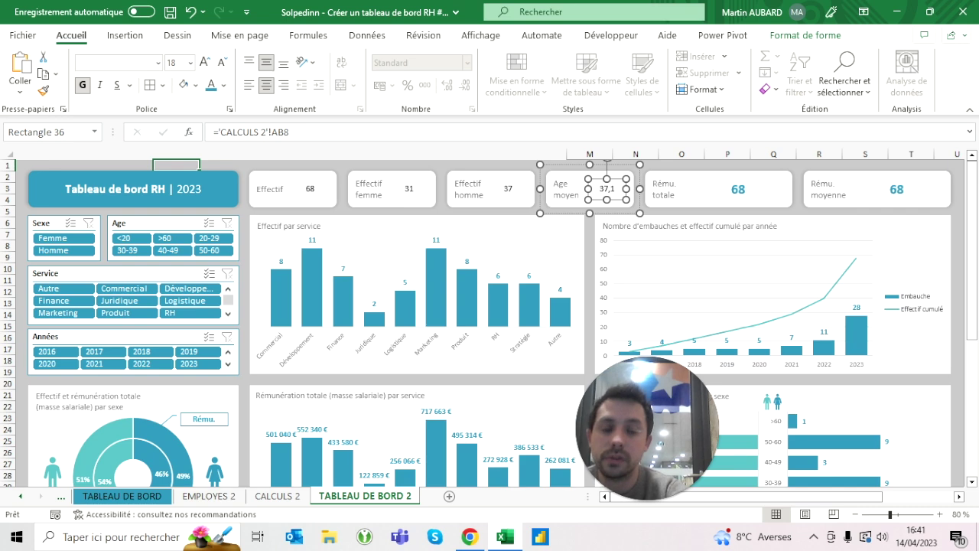
# Link the Rému. totale box to 'CALCULS 2'!AB9, showing 4 000 404 €.
pyautogui.click(739, 189)
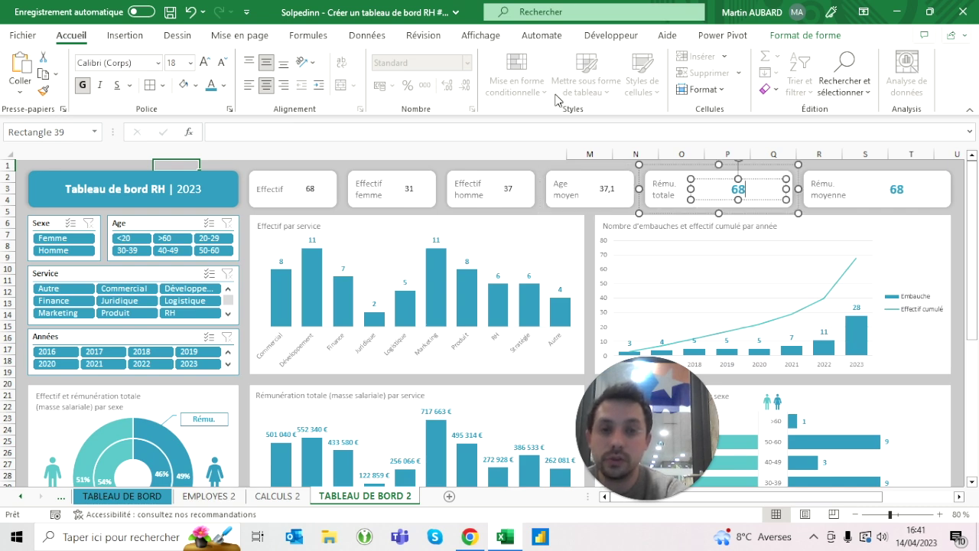
pyautogui.click(306, 131)
pyautogui.hotkey('ctrl', 'v')
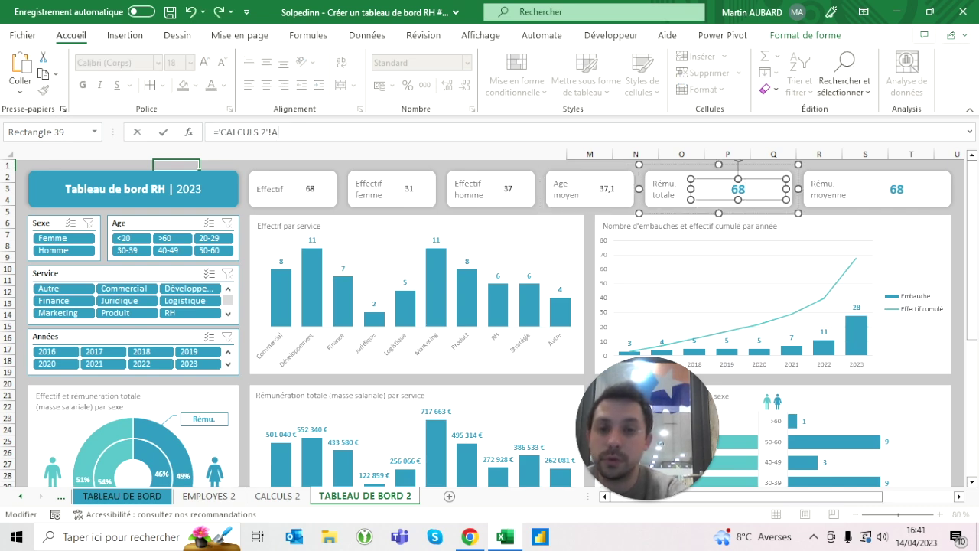
pyautogui.write('B8')
pyautogui.press('Return')
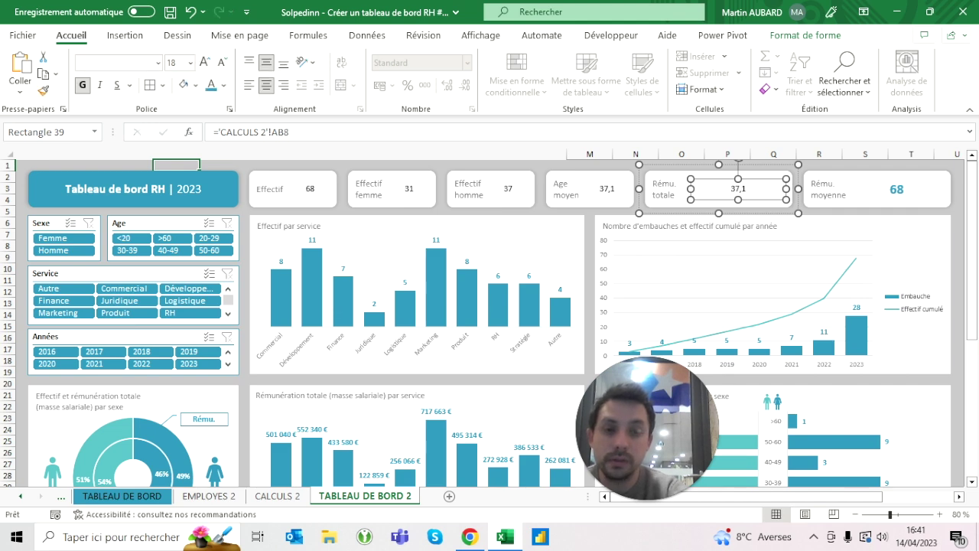
pyautogui.click(289, 131)
pyautogui.write('9')
pyautogui.press('Return')
# Link the Rému. moyenne box to 'CALCULS 2'!AB10, showing 58 829 €.
pyautogui.click(841, 188)
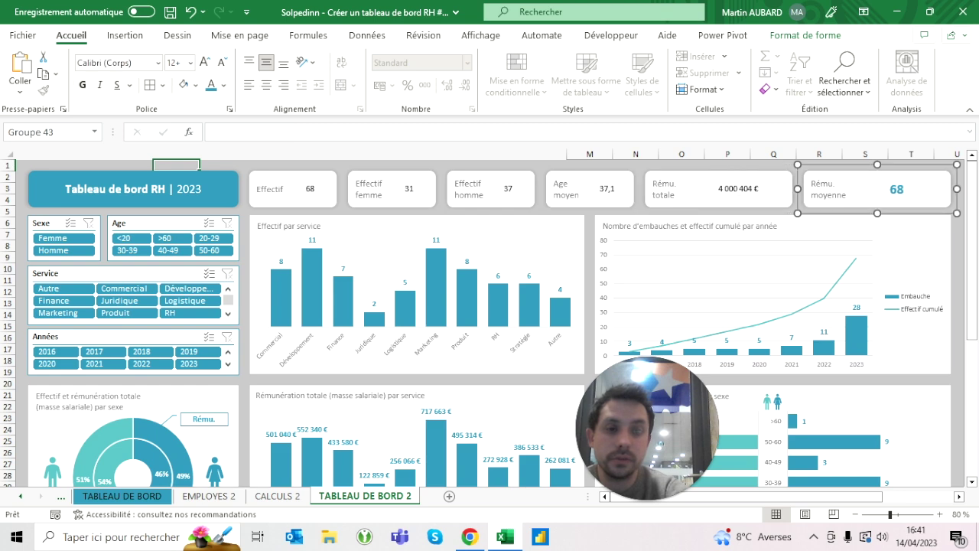
pyautogui.click(896, 189)
pyautogui.click(287, 132)
pyautogui.press('BackSpace')
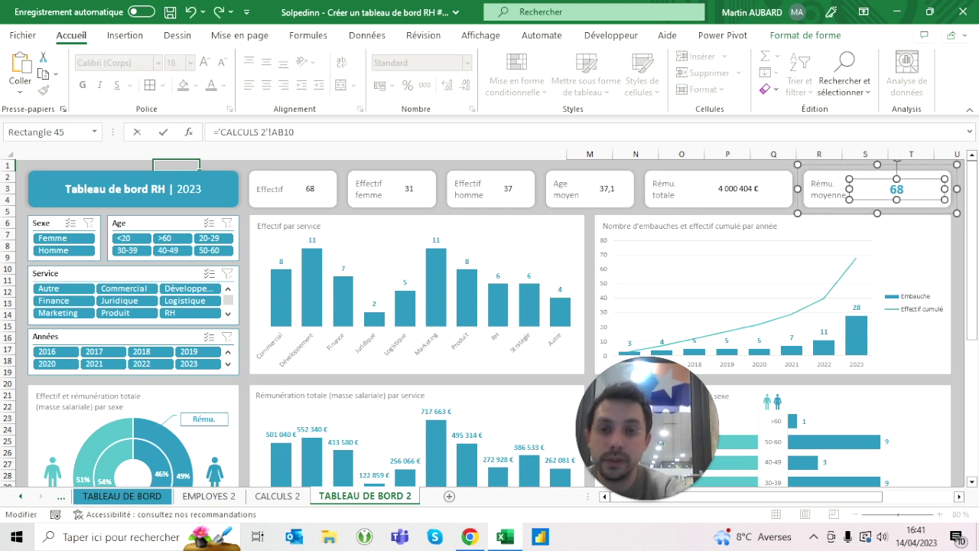
pyautogui.press('Return')
pyautogui.press('Escape')
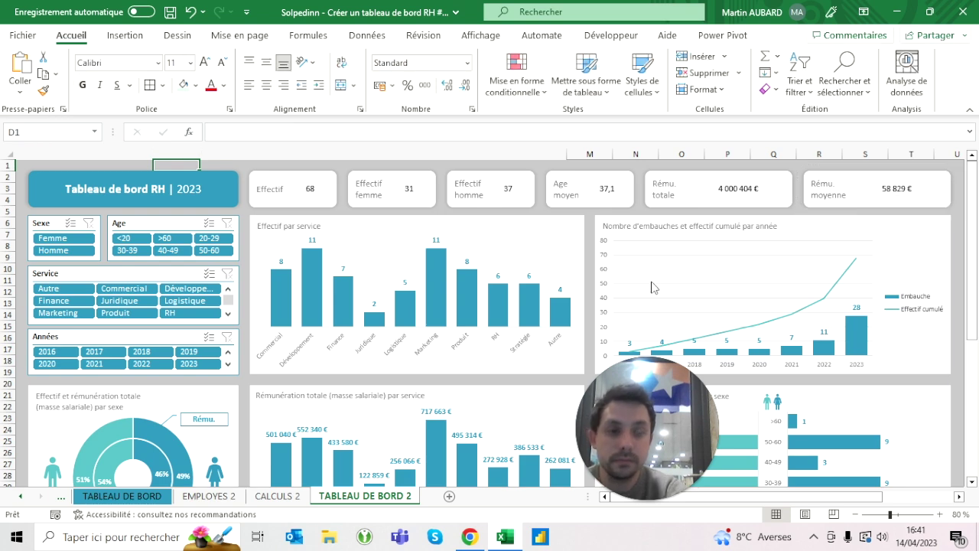
pyautogui.click(310, 188)
# Enlarge and bold the Effectif 68 and Effectif femme 31 values.
pyautogui.click(310, 188)
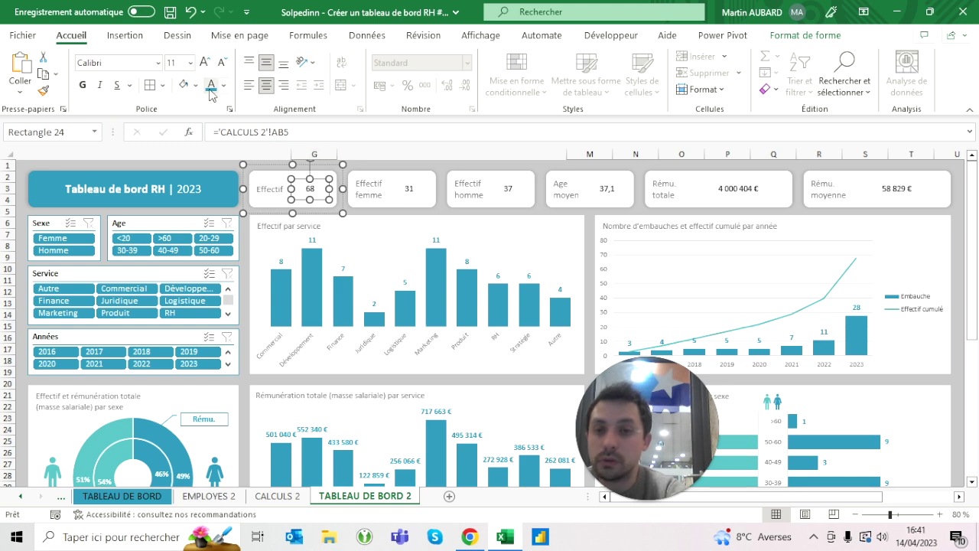
pyautogui.click(203, 62)
pyautogui.click(203, 62)
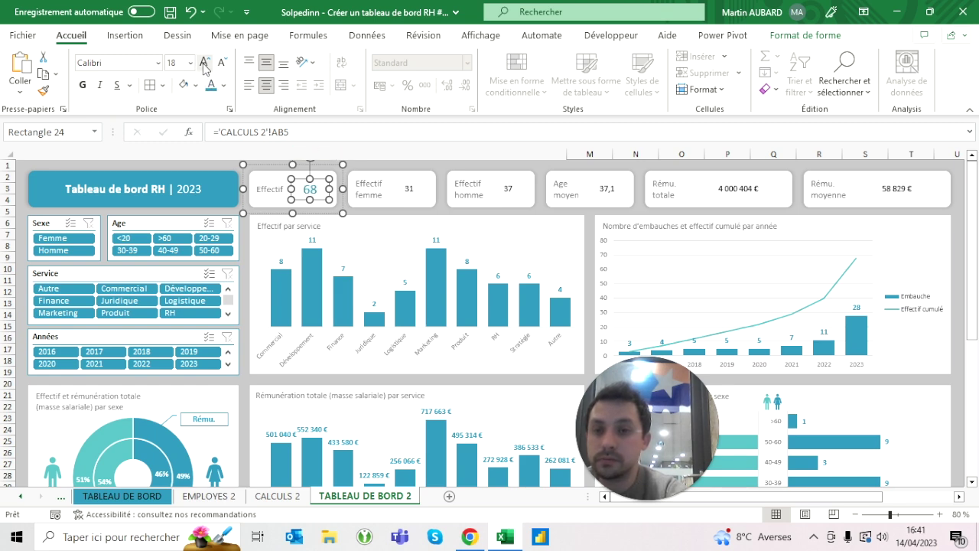
pyautogui.click(82, 85)
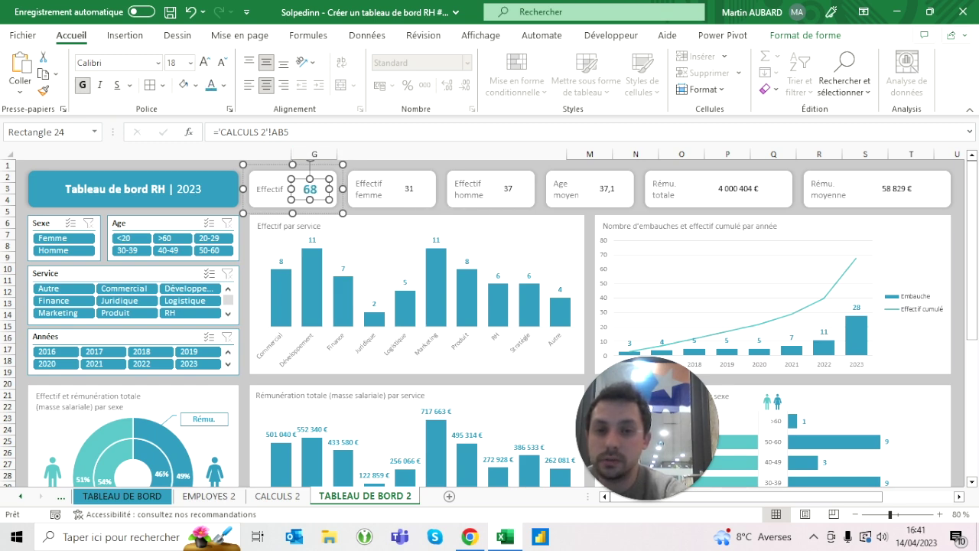
pyautogui.click(386, 201)
pyautogui.click(409, 188)
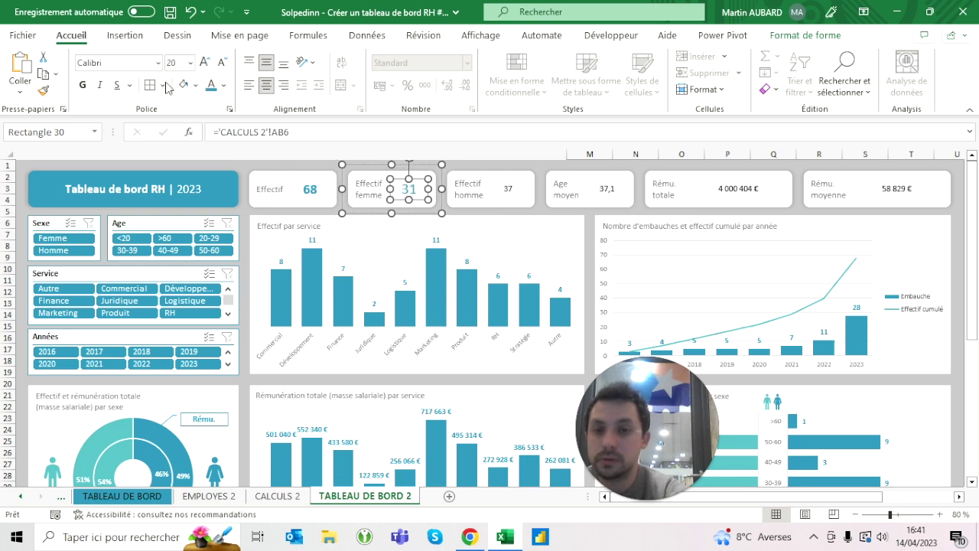
pyautogui.click(82, 85)
pyautogui.click(221, 62)
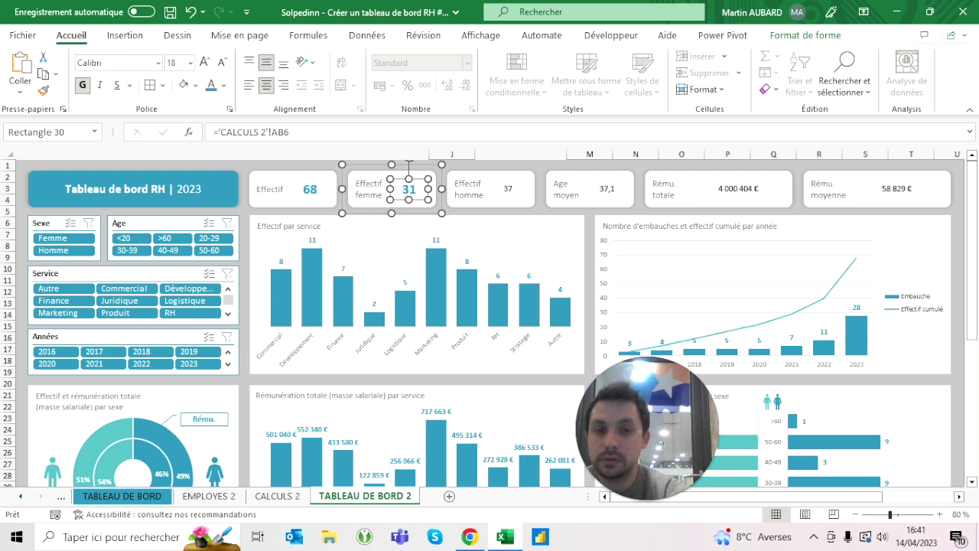
# Enlarge and bold the Effectif homme 37 and Age moyen 37,1 values to size 18.
pyautogui.click(505, 188)
pyautogui.click(505, 188)
pyautogui.click(204, 61)
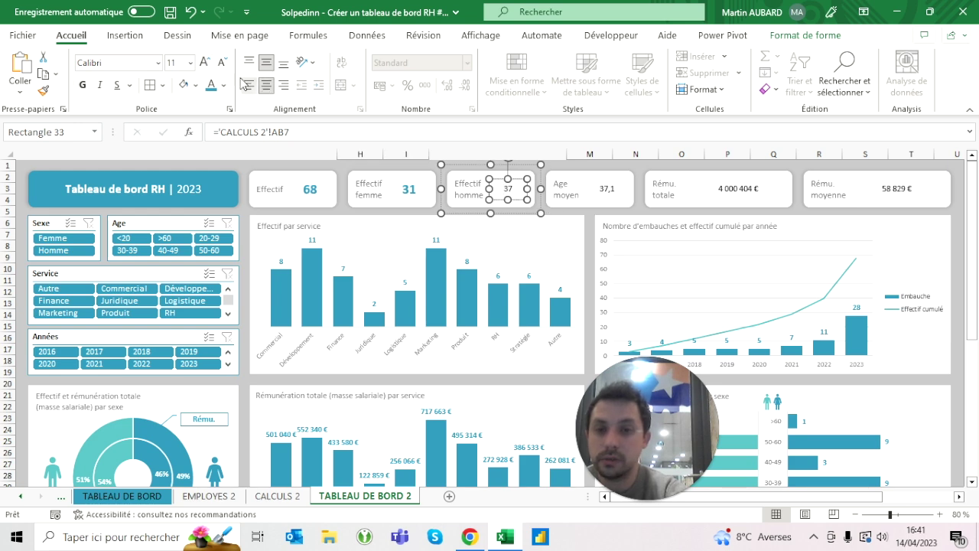
pyautogui.click(204, 62)
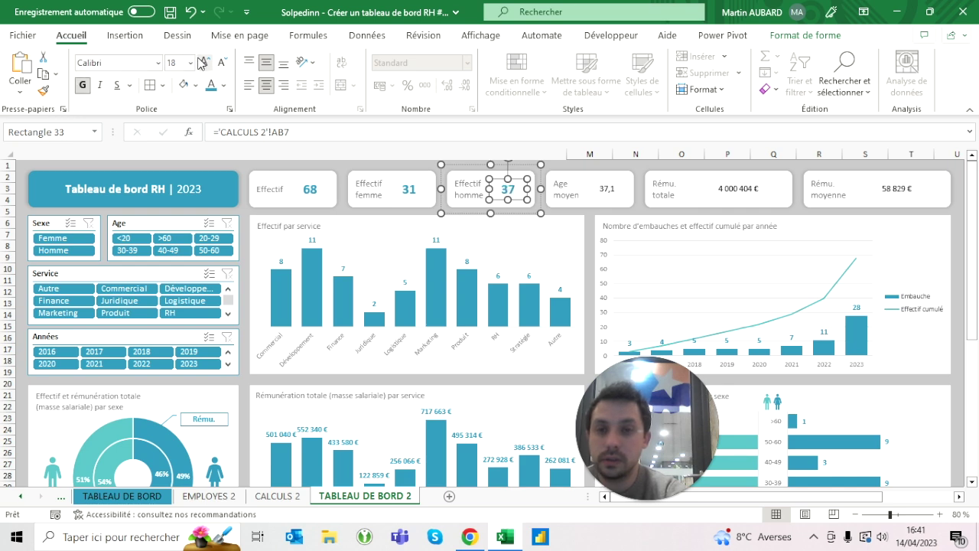
pyautogui.click(606, 188)
pyautogui.click(606, 188)
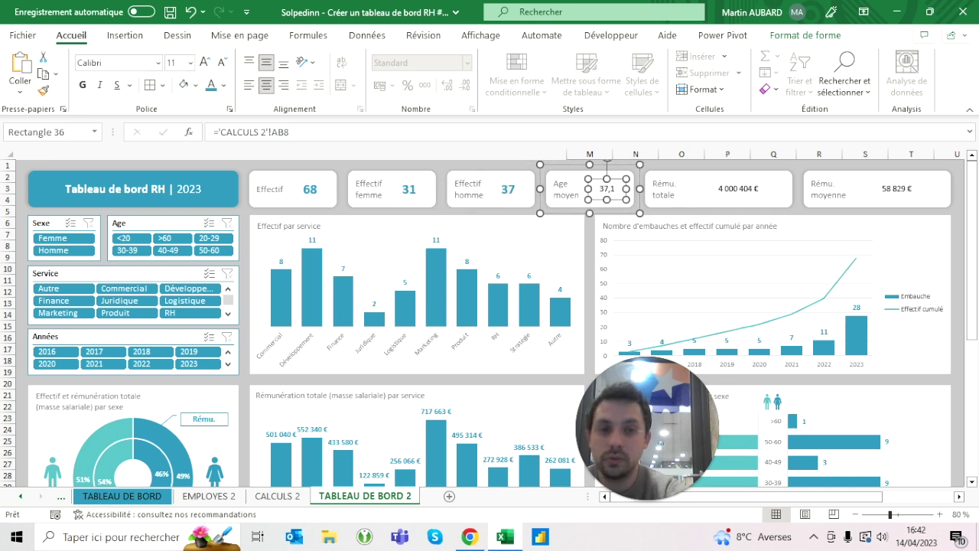
pyautogui.click(204, 62)
pyautogui.click(204, 63)
pyautogui.click(204, 63)
pyautogui.click(204, 63)
pyautogui.click(83, 85)
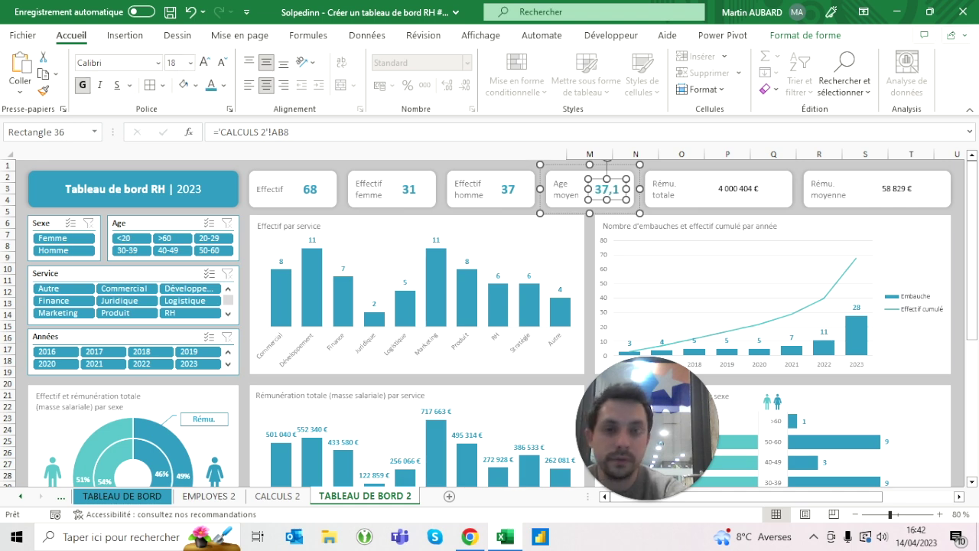
# Enlarge 4 000 404 € to size 16 bold and 58 829 € to size 18.
pyautogui.press('Tab')
pyautogui.press('Tab')
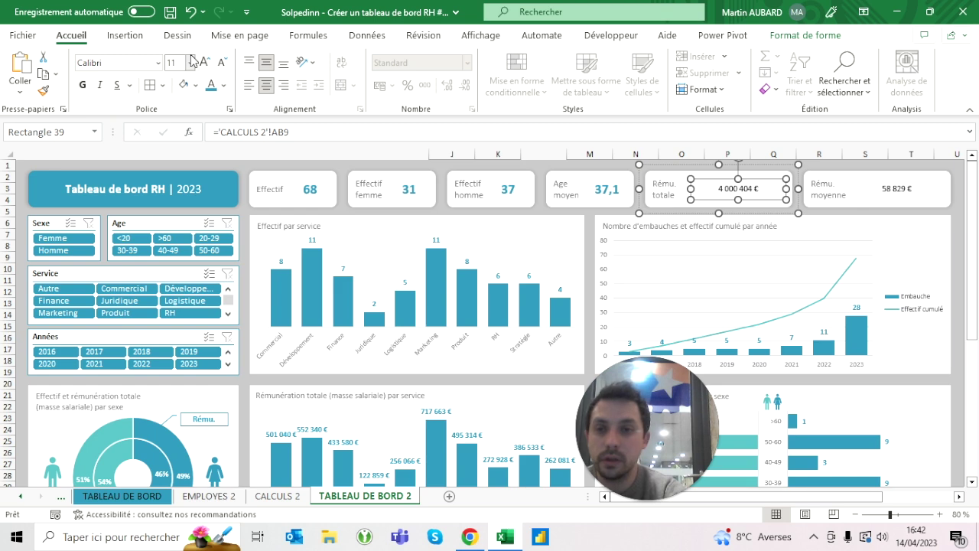
pyautogui.click(205, 63)
pyautogui.click(205, 63)
pyautogui.click(204, 63)
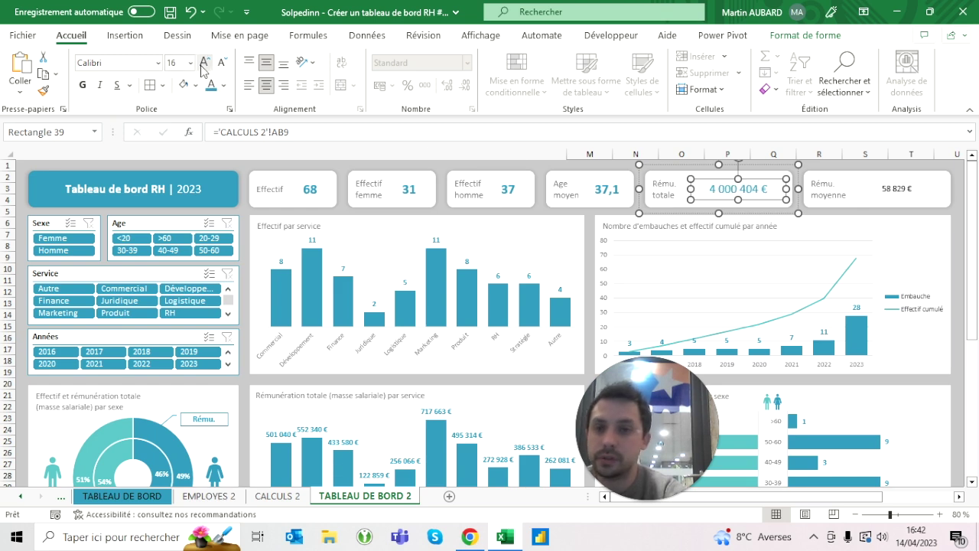
pyautogui.click(82, 85)
pyautogui.press('Tab')
pyautogui.press('Tab')
pyautogui.click(204, 62)
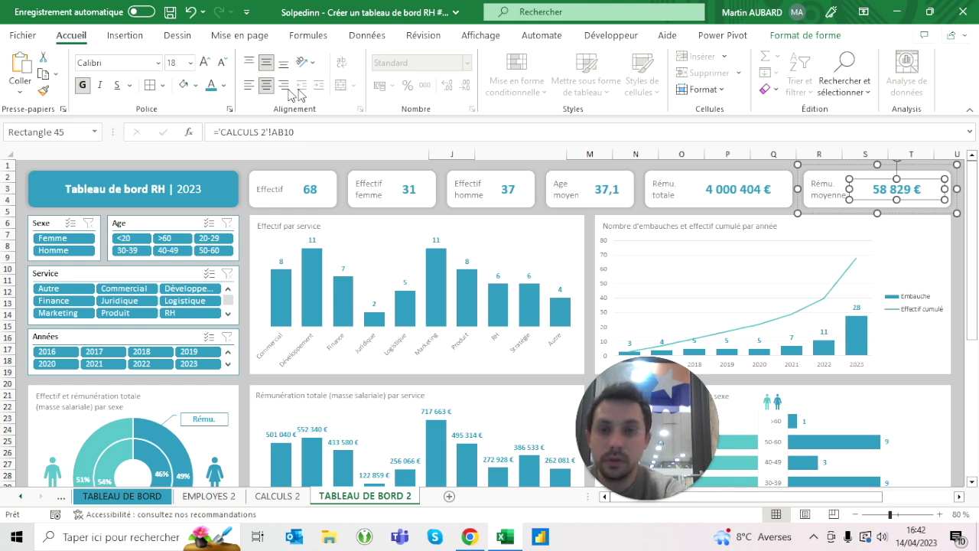
pyautogui.click(719, 200)
pyautogui.click(738, 189)
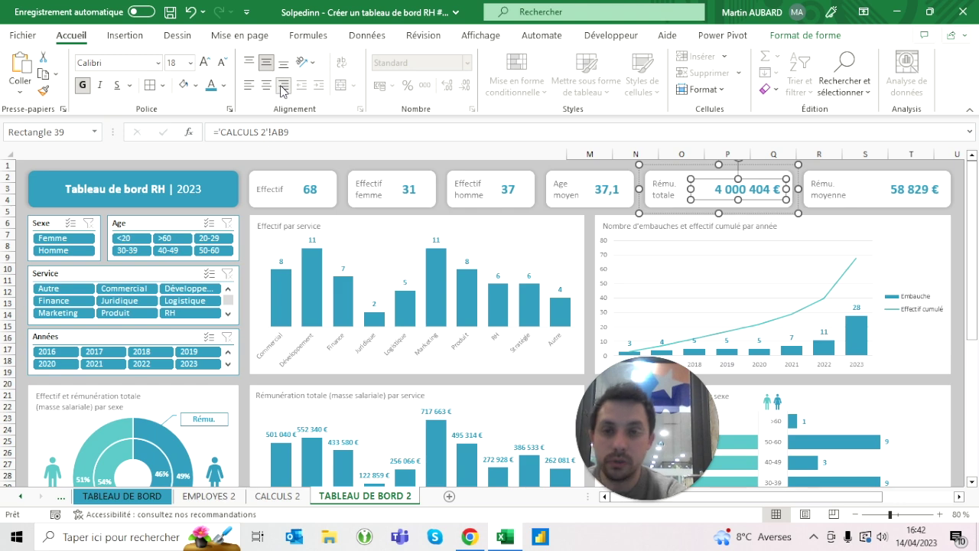
pyautogui.press('Escape')
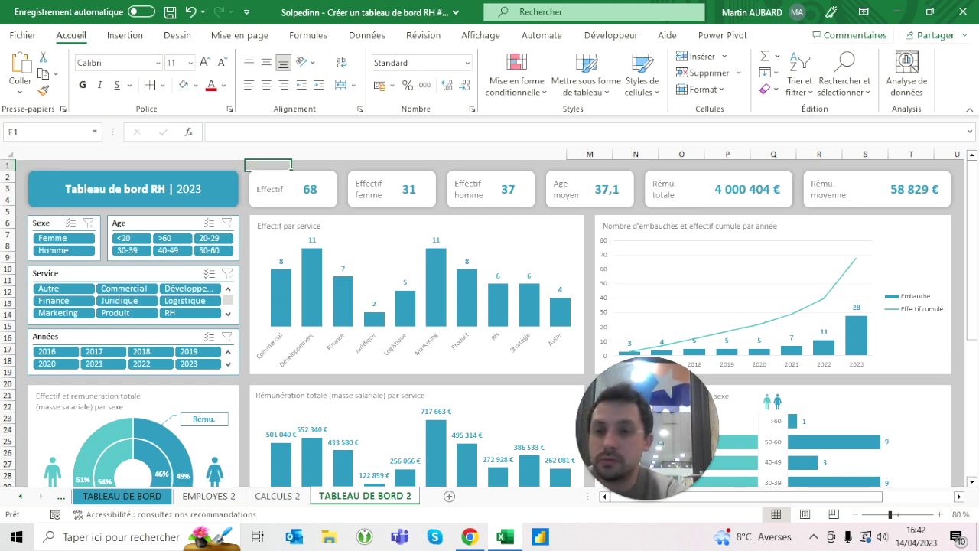
# Fill the whole dashboard range with white.
pyautogui.hotkey('ctrl', 'Home')
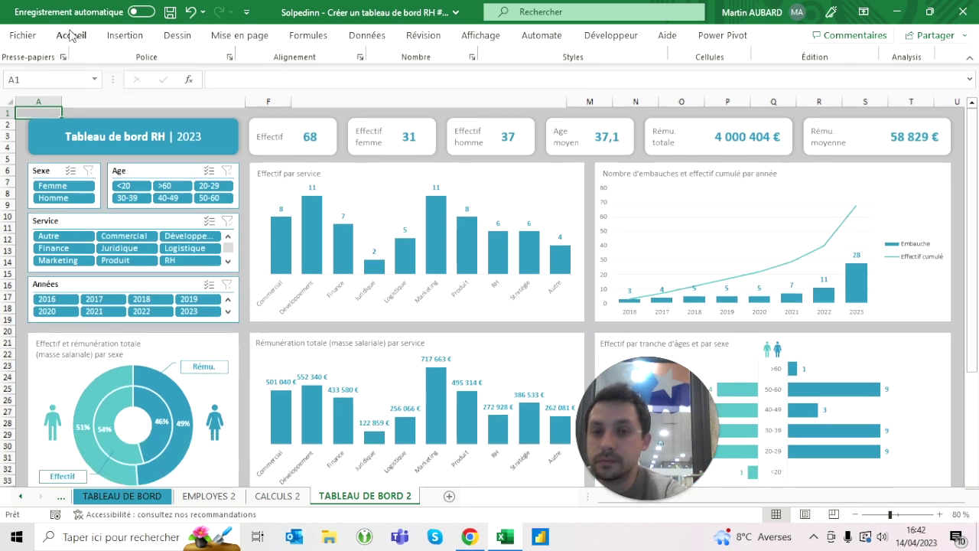
pyautogui.doubleClick(73, 35)
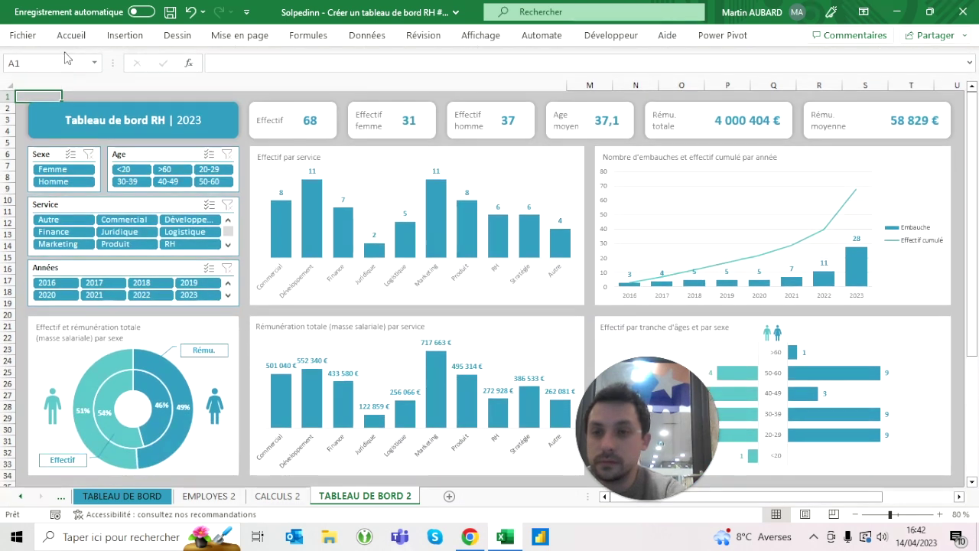
pyautogui.moveTo(38, 96); pyautogui.dragTo(887, 476)
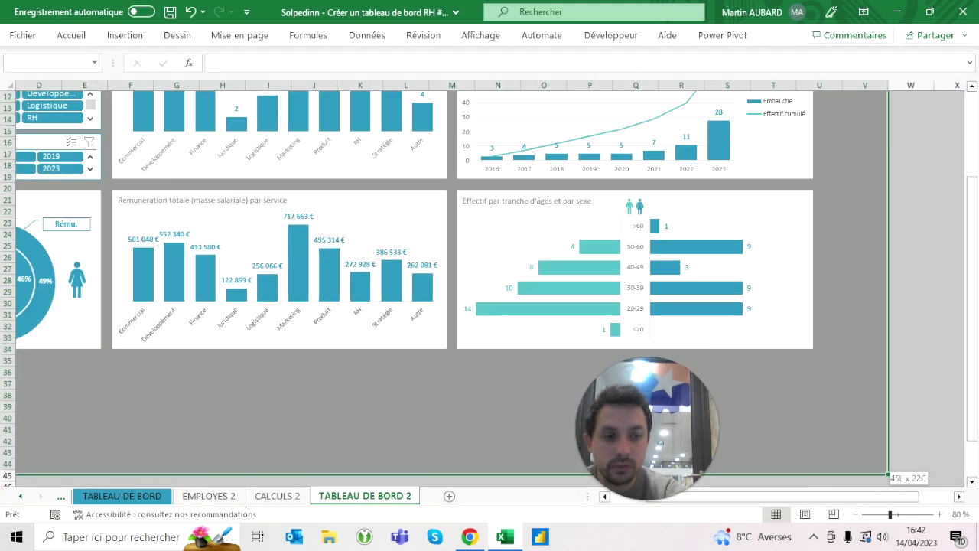
pyautogui.moveTo(888, 475); pyautogui.dragTo(887, 469)
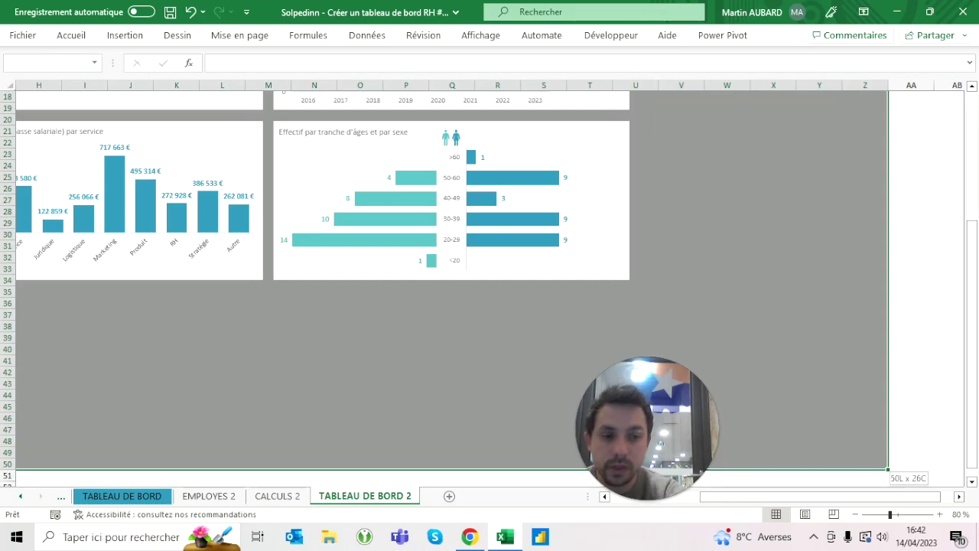
pyautogui.hotkey('ctrl', 'Home')
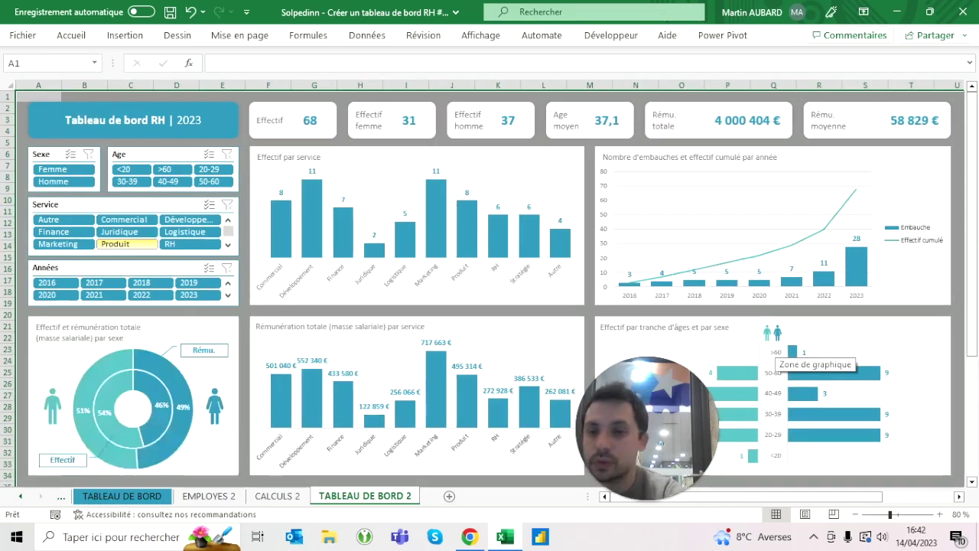
pyautogui.click(69, 37)
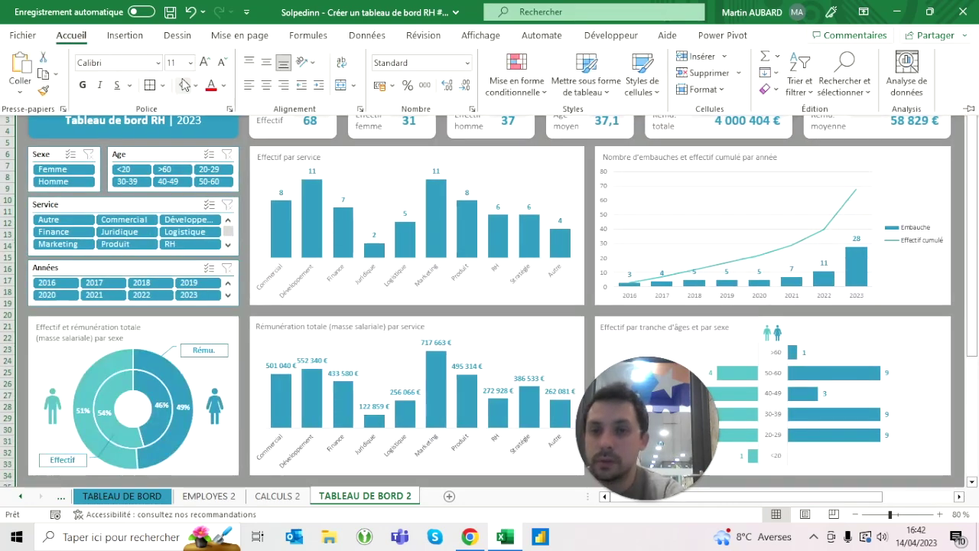
pyautogui.click(195, 85)
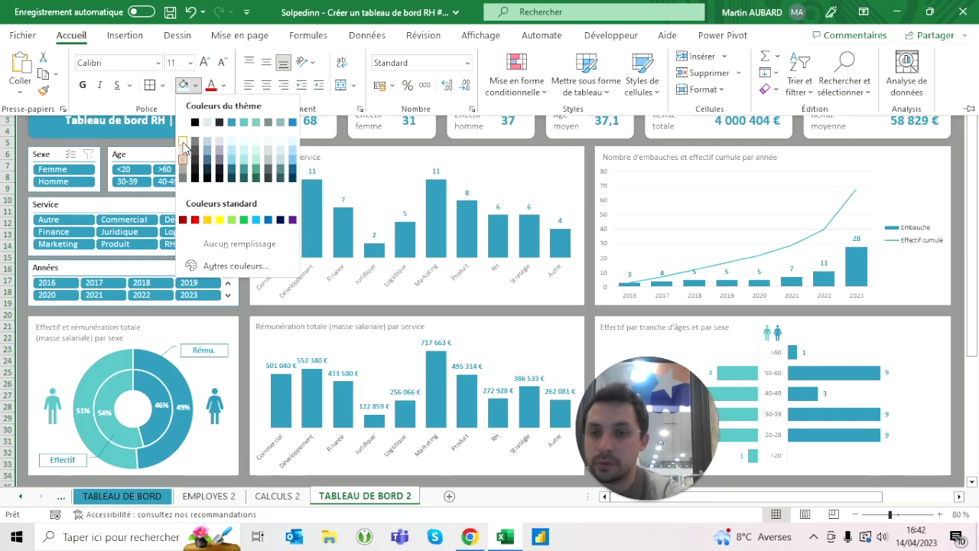
pyautogui.click(184, 147)
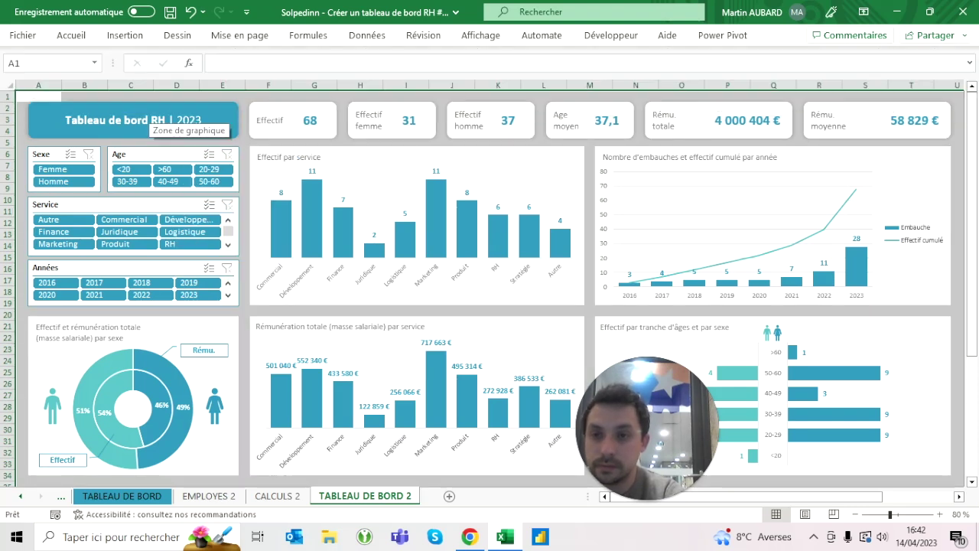
pyautogui.click(38, 95)
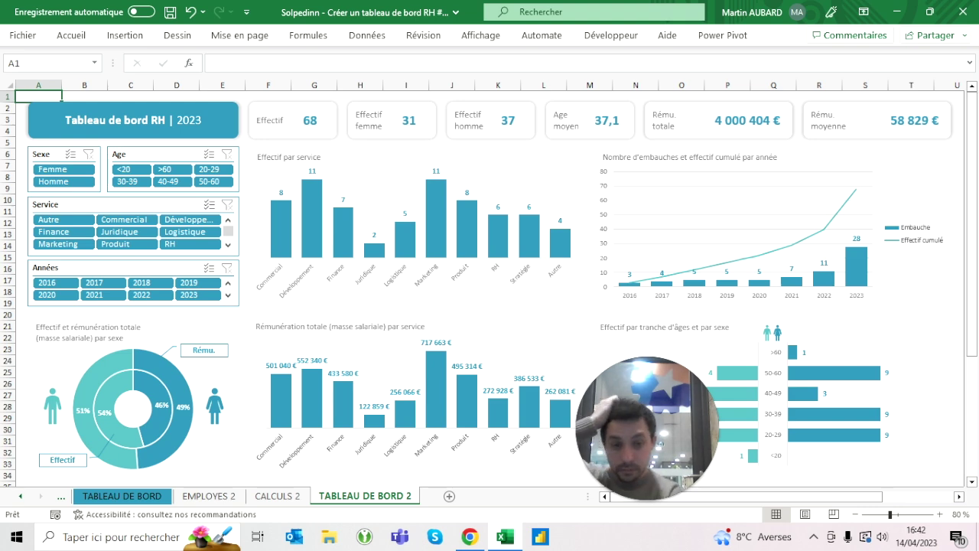
# Check the cumulative hires chart's shape outline colour, leaving it unchanged.
pyautogui.moveTo(615, 427); pyautogui.dragTo(441, 427)
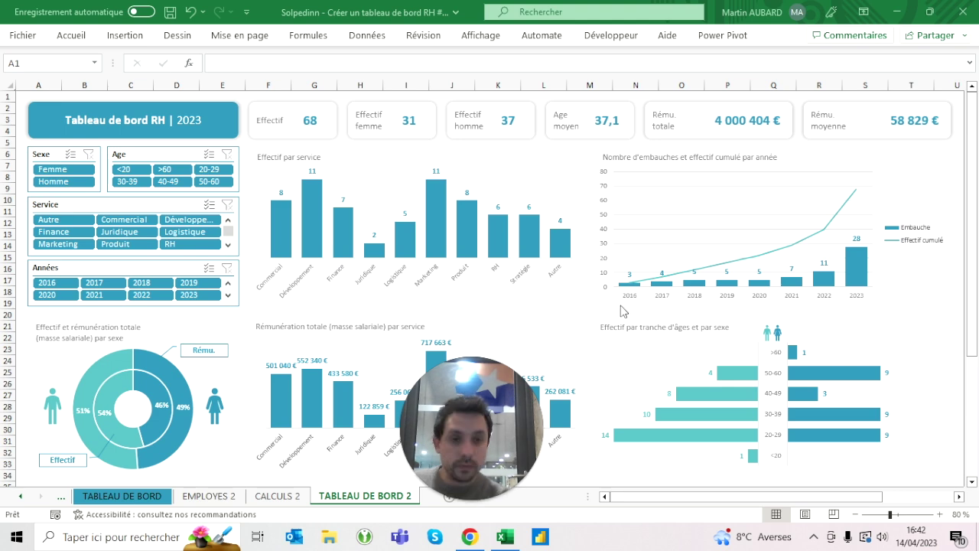
pyautogui.click(675, 204)
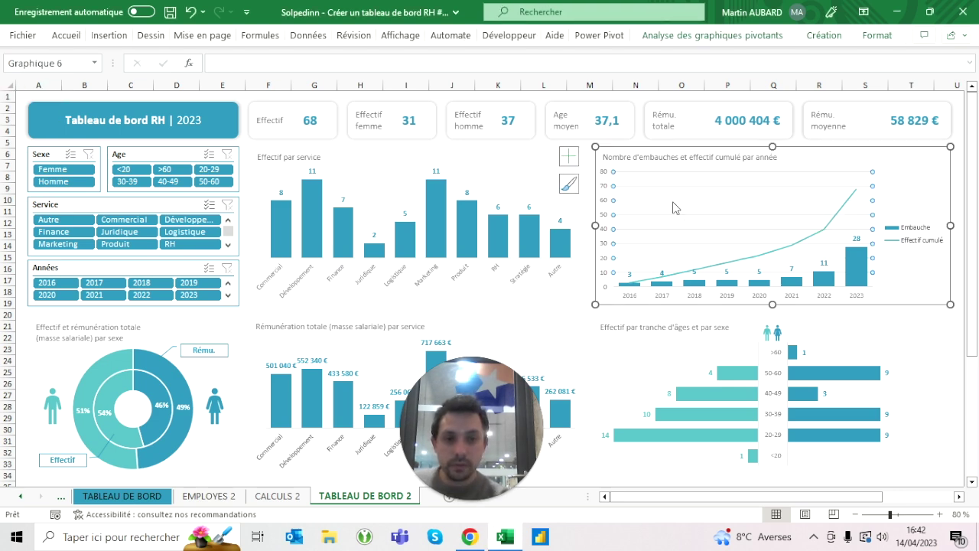
pyautogui.click(67, 36)
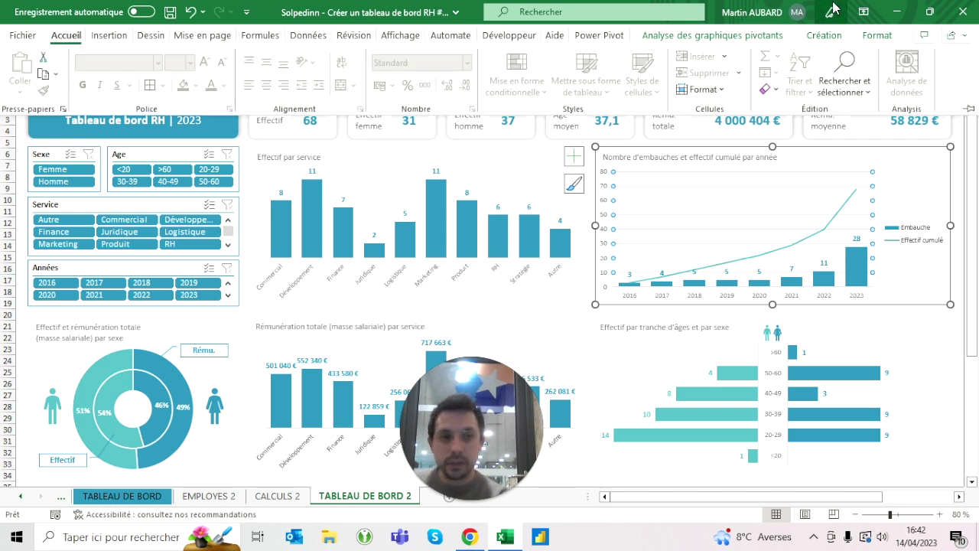
pyautogui.click(881, 36)
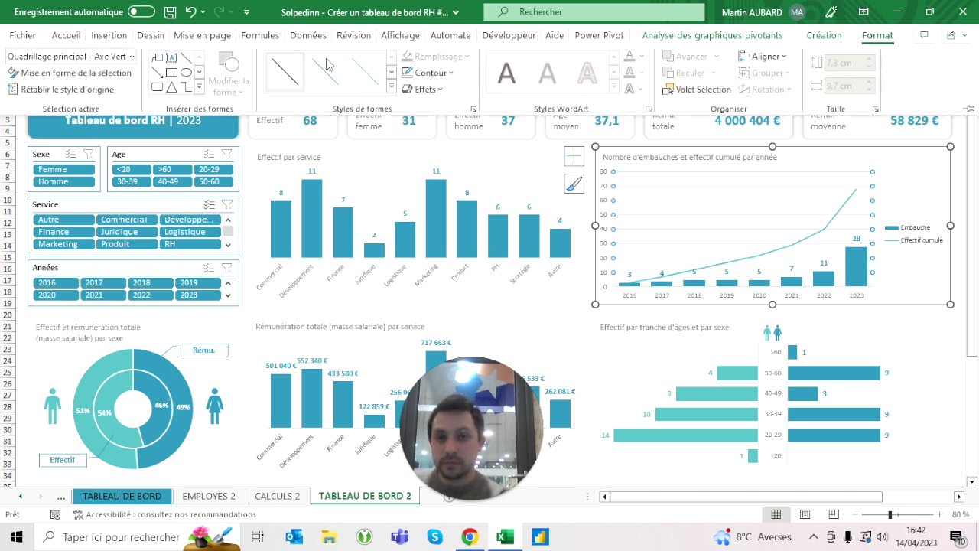
pyautogui.click(441, 73)
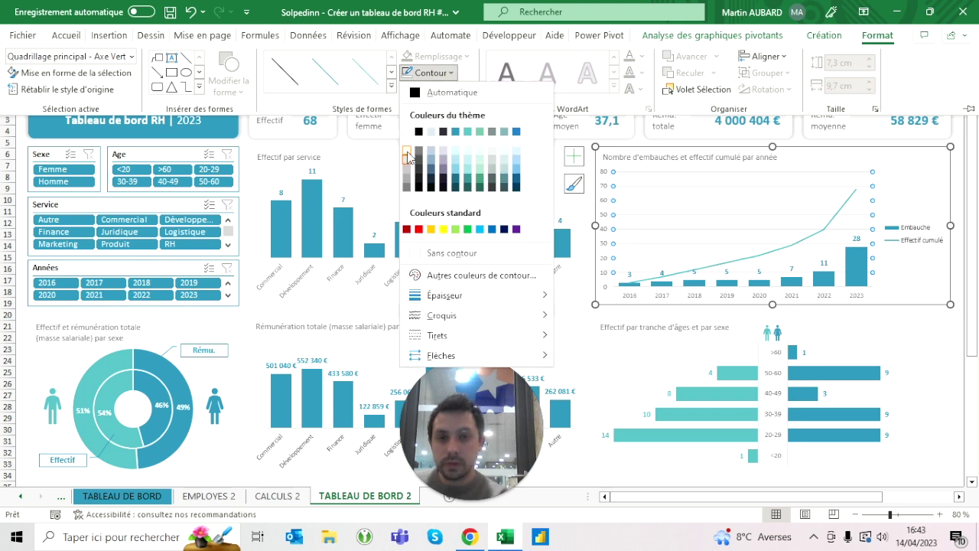
pyautogui.press('Escape')
pyautogui.press('Escape')
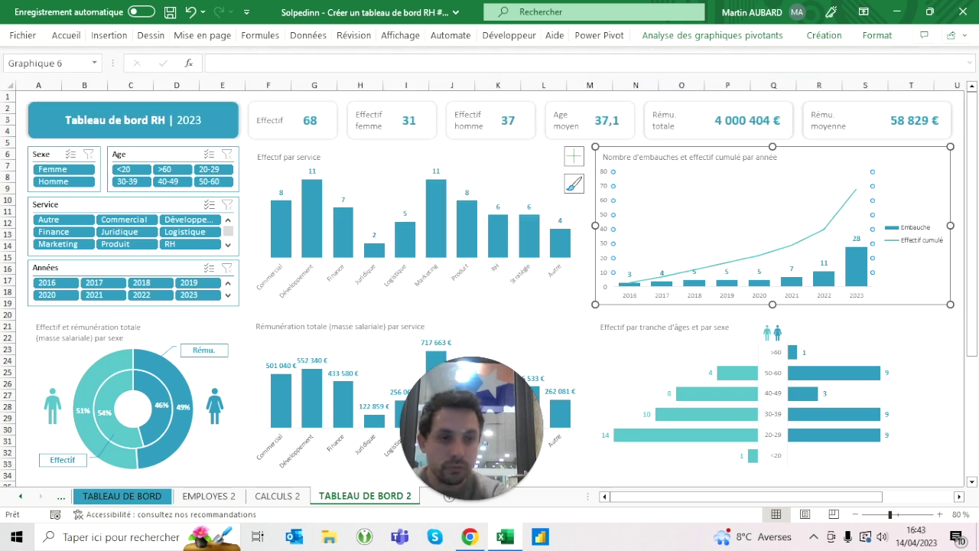
pyautogui.press('Escape')
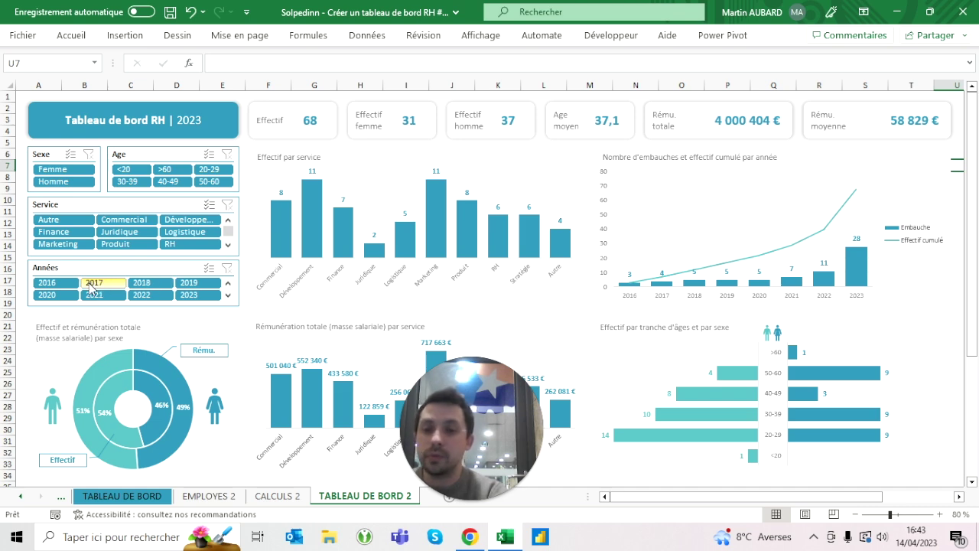
# Filter by RH service, then Femme and Homme, then clear the Service and Sexe slicers.
pyautogui.click(185, 245)
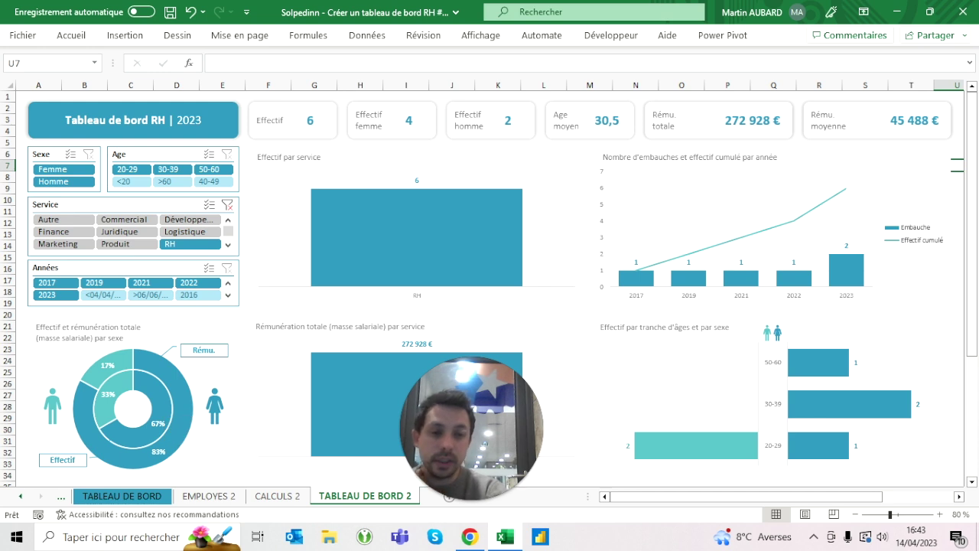
pyautogui.moveTo(424, 405); pyautogui.dragTo(555, 425)
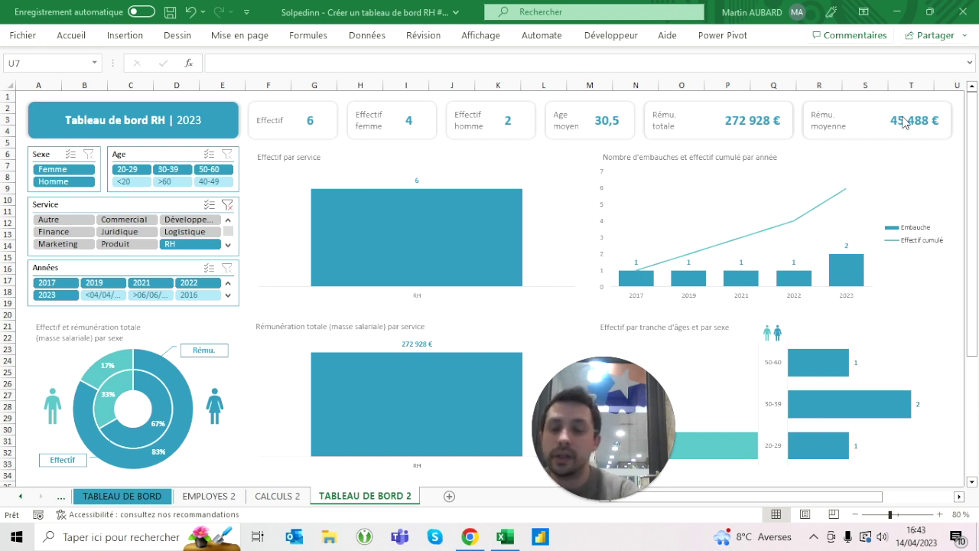
pyautogui.click(74, 171)
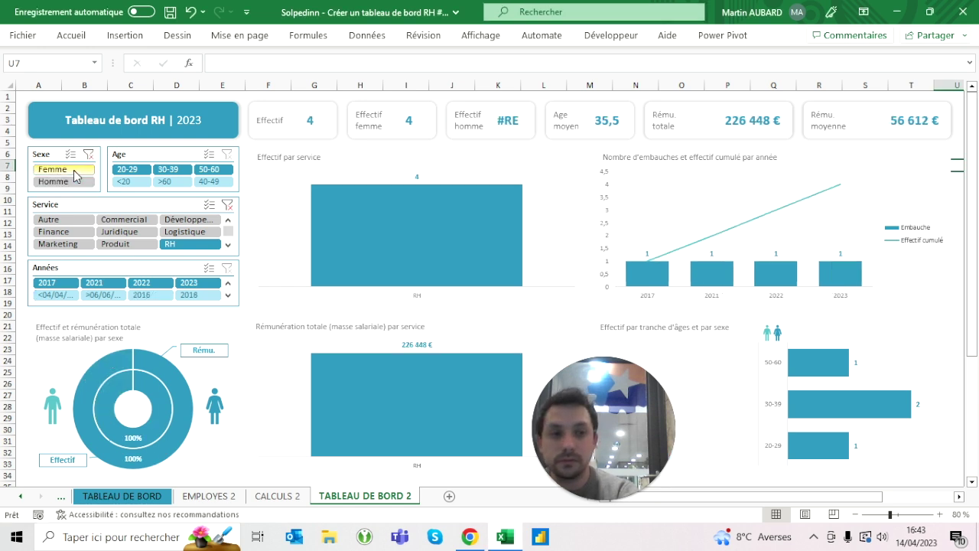
pyautogui.click(71, 182)
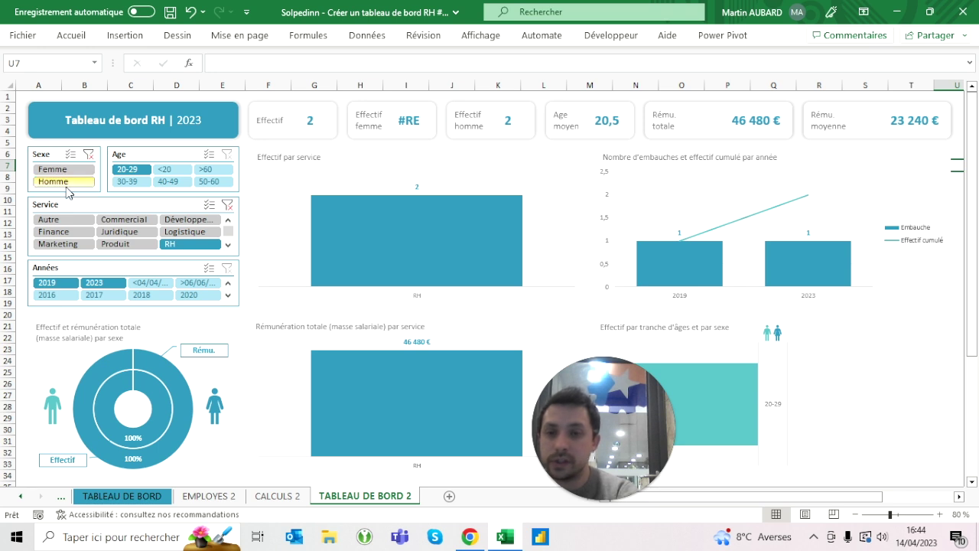
pyautogui.click(227, 205)
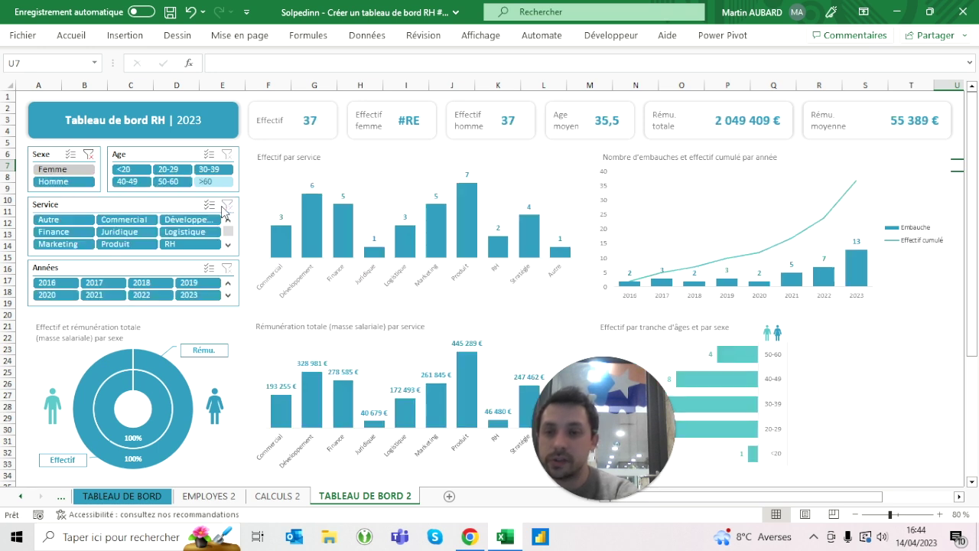
pyautogui.click(84, 169)
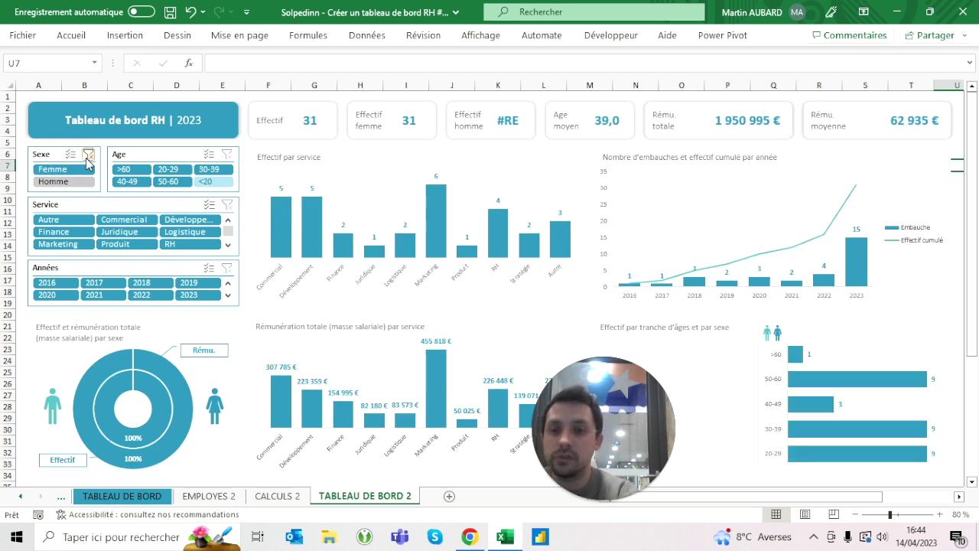
pyautogui.click(88, 155)
# On CALCULS 2, wrap the AB6 female headcount formula in SIERREUR(...;0).
pyautogui.hotkey('ctrl', 'pageup')
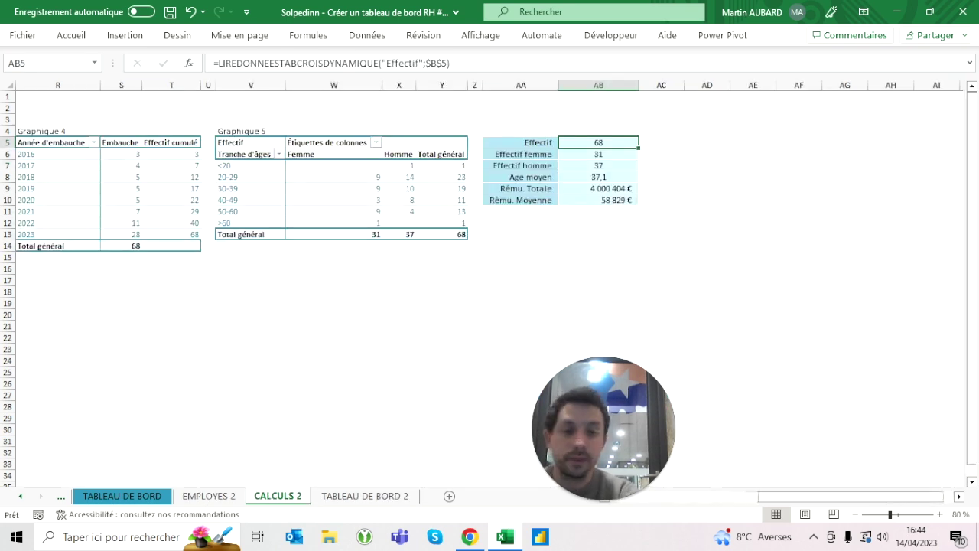
pyautogui.press('Down')
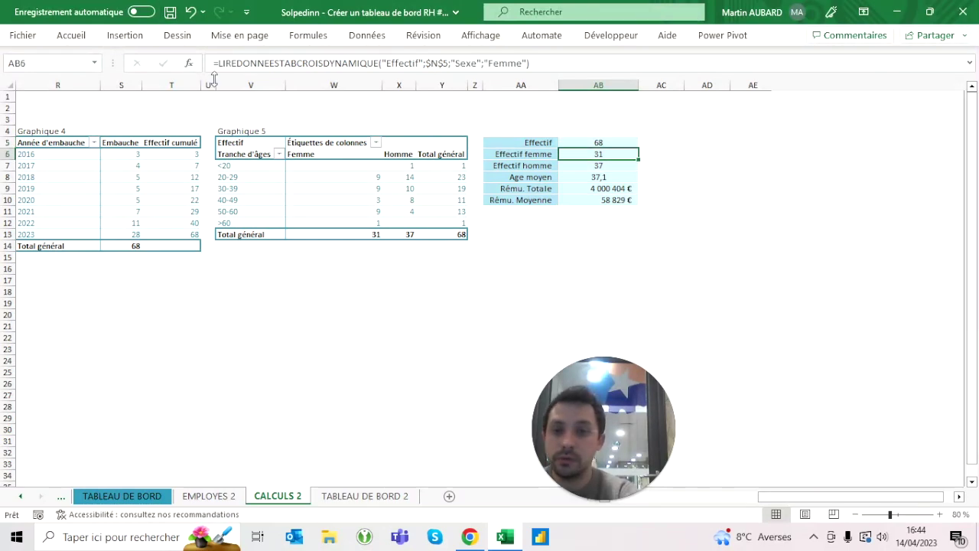
pyautogui.press('F2')
pyautogui.press('Home')
pyautogui.press('Right')
pyautogui.write('sierreur(')
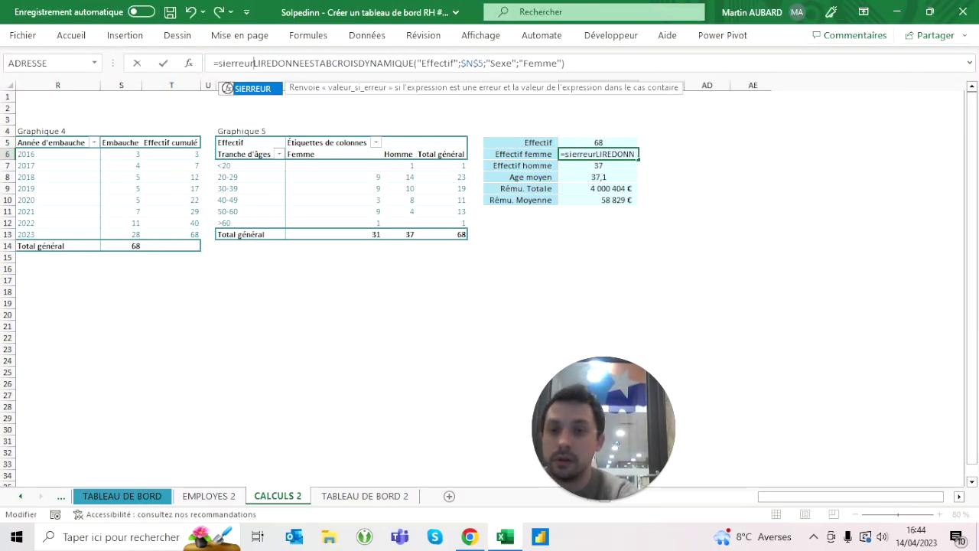
pyautogui.press('End')
pyautogui.write(';')
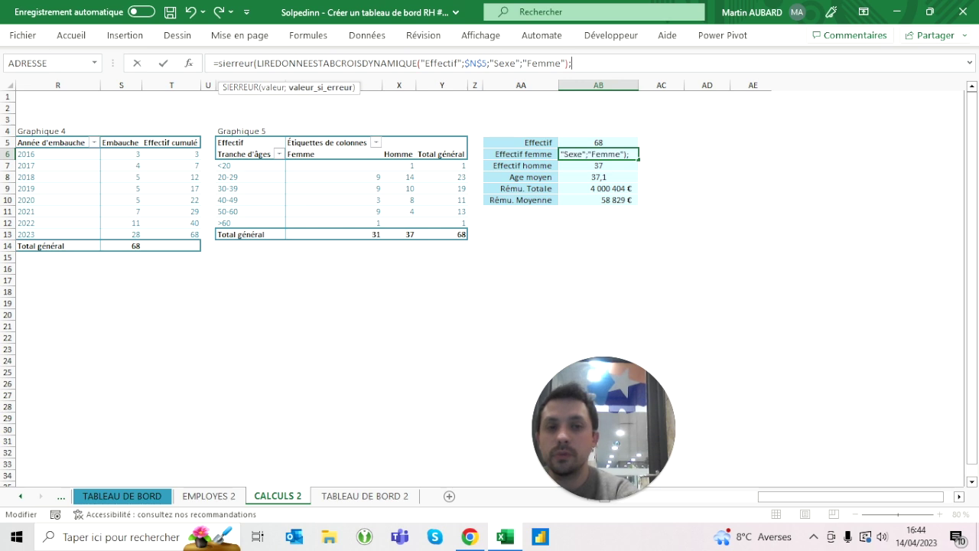
pyautogui.write('0)')
pyautogui.press('Return')
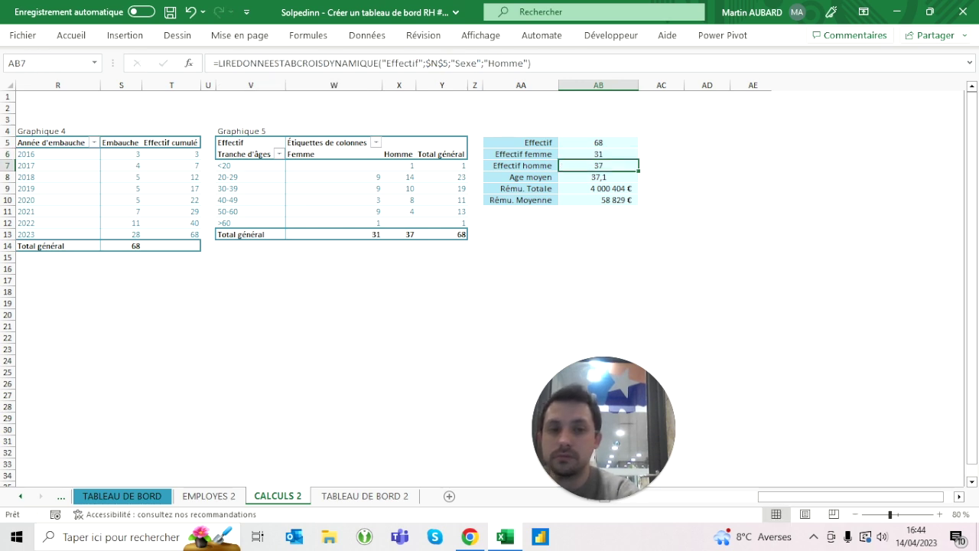
# Wrap the AB7 male headcount formula in SIERREUR(...;0) as well.
pyautogui.press('F2')
pyautogui.press('Home')
pyautogui.press('Right')
pyautogui.write('s')
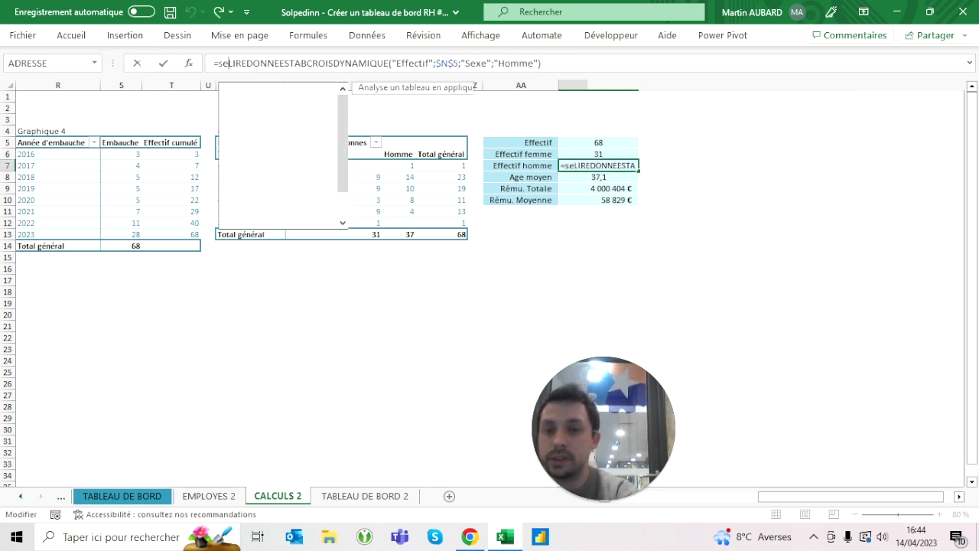
pyautogui.write('ierreur(')
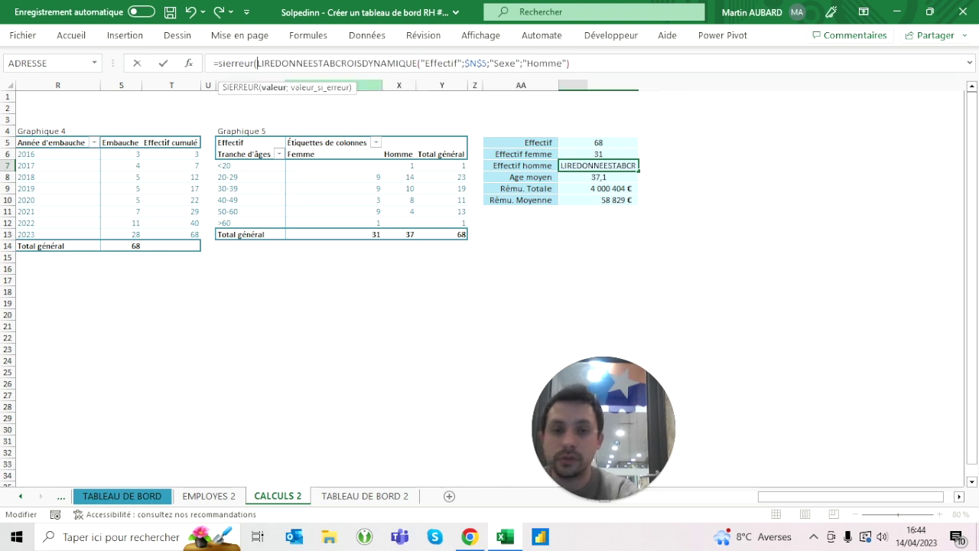
pyautogui.press('End')
pyautogui.write(';0')
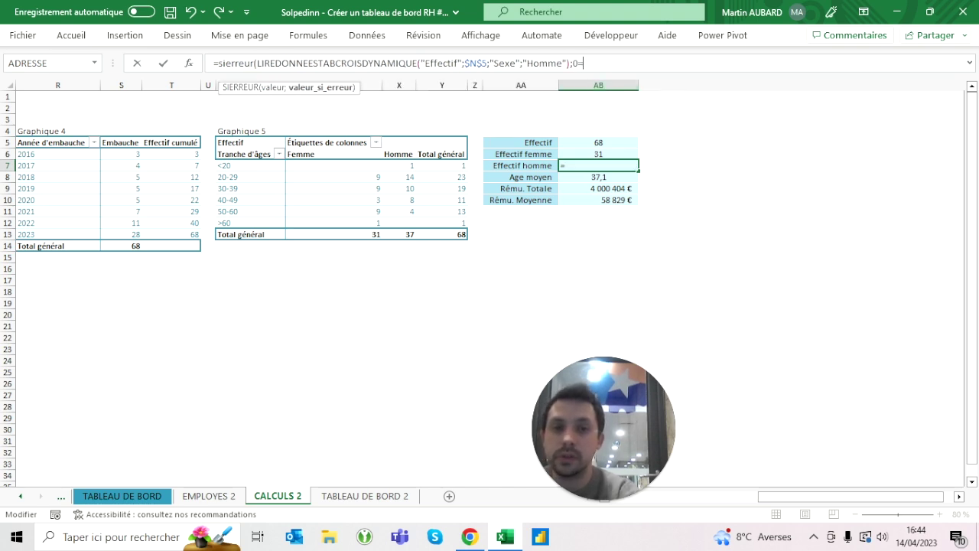
pyautogui.press('Return')
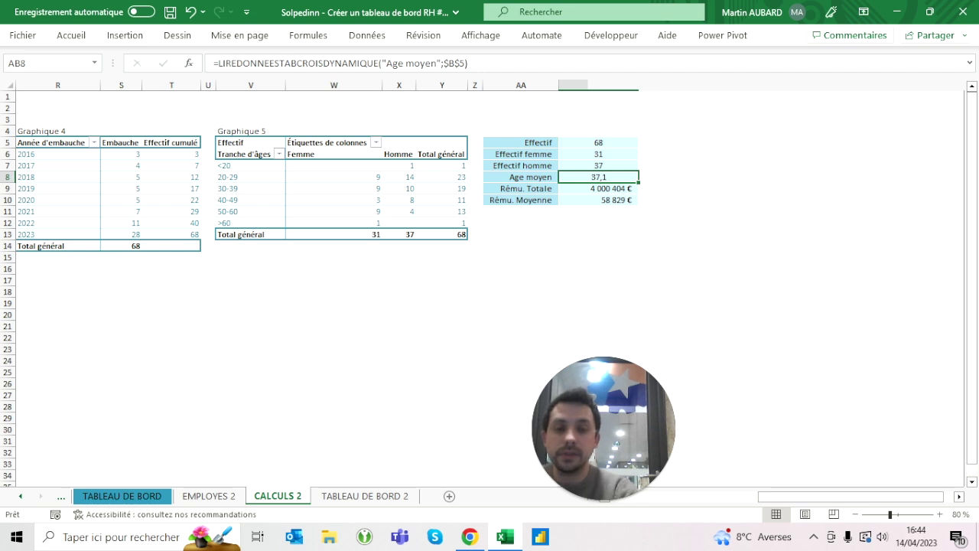
# On TABLEAU DE BORD 2, test the Homme, Femme and >60 filters, then clear the Age and Sexe slicers.
pyautogui.click(360, 497)
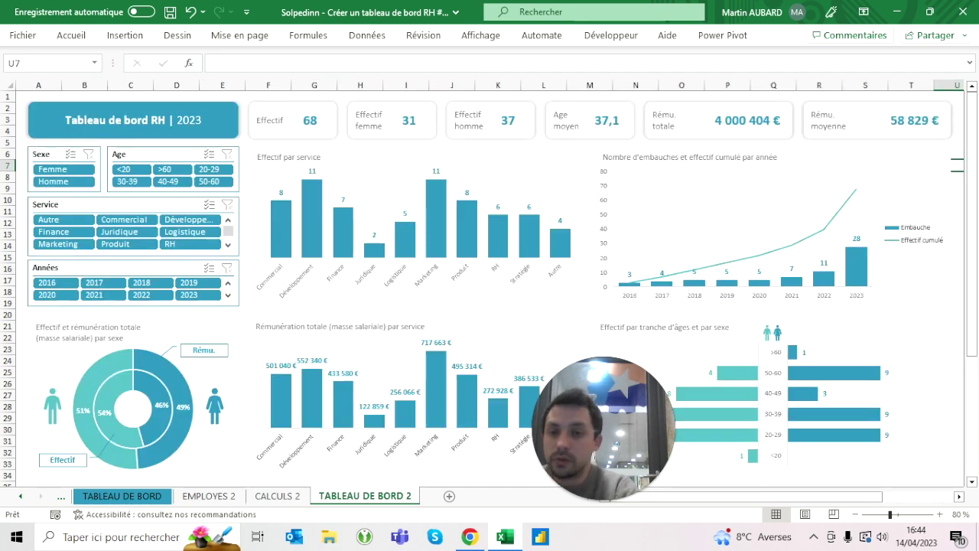
pyautogui.click(81, 183)
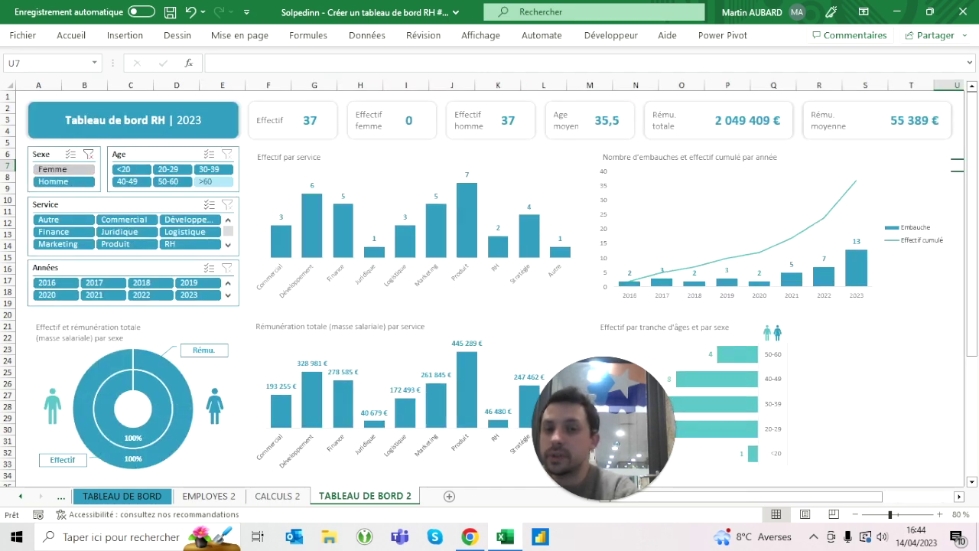
pyautogui.click(77, 169)
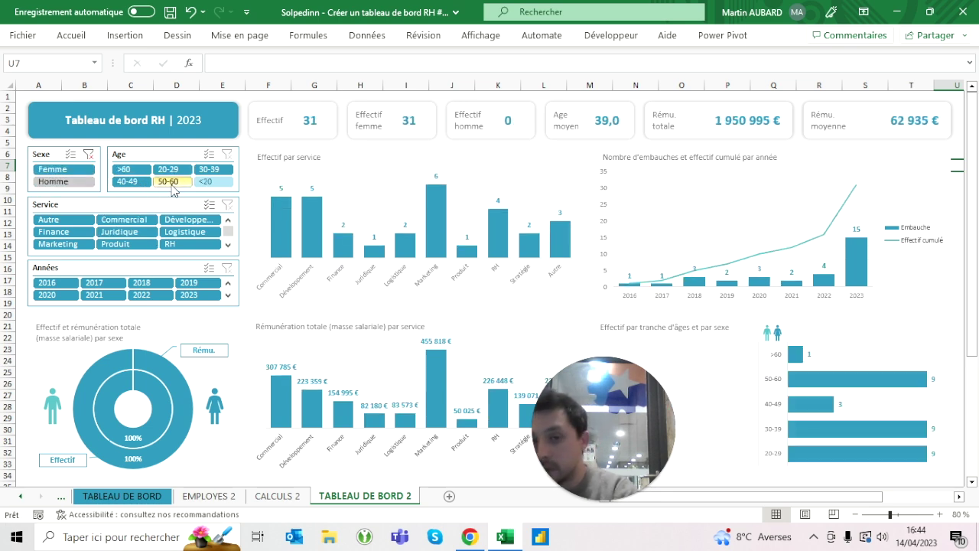
pyautogui.click(133, 169)
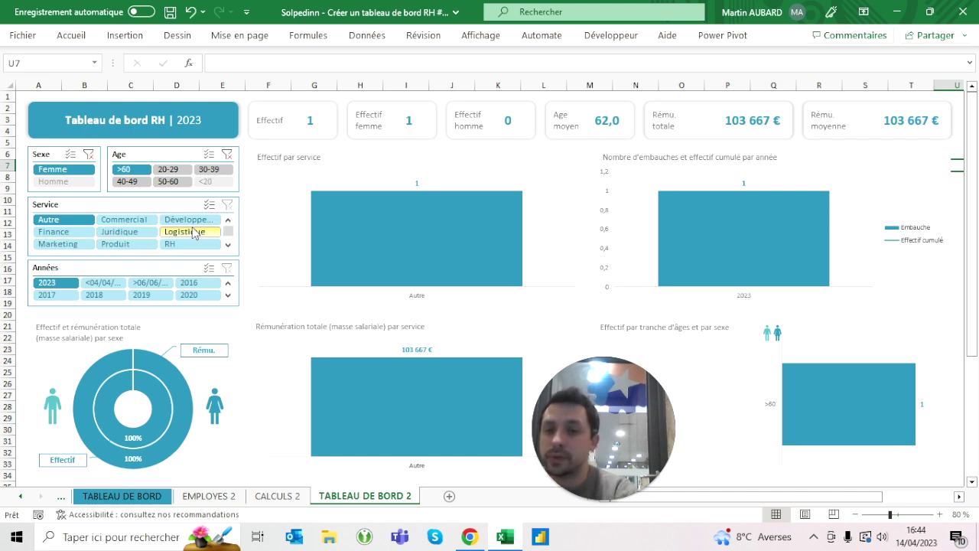
pyautogui.click(226, 154)
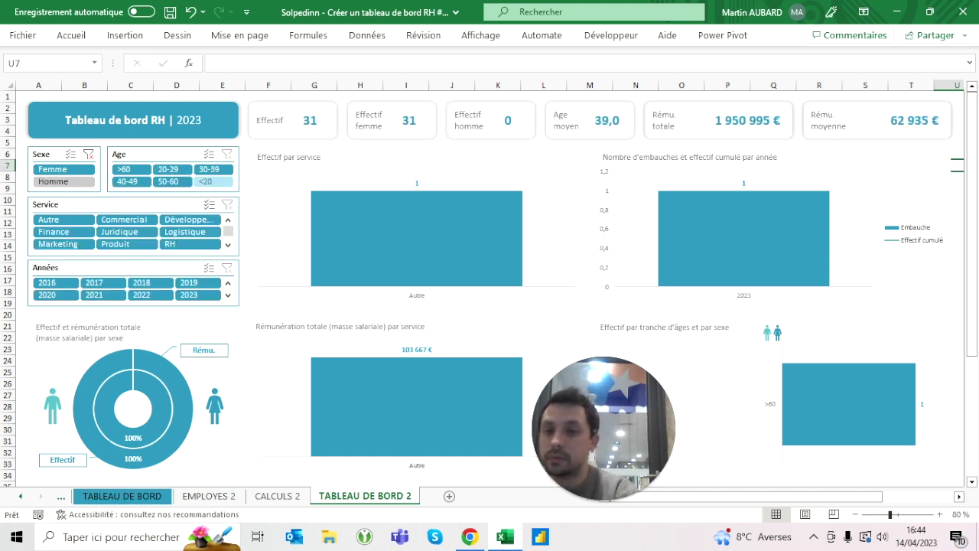
pyautogui.click(87, 154)
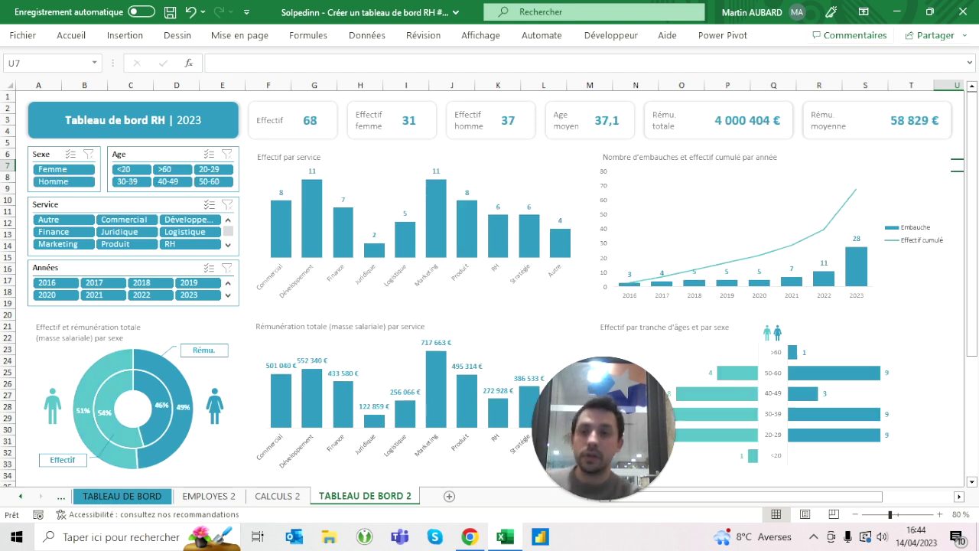
pyautogui.click(38, 95)
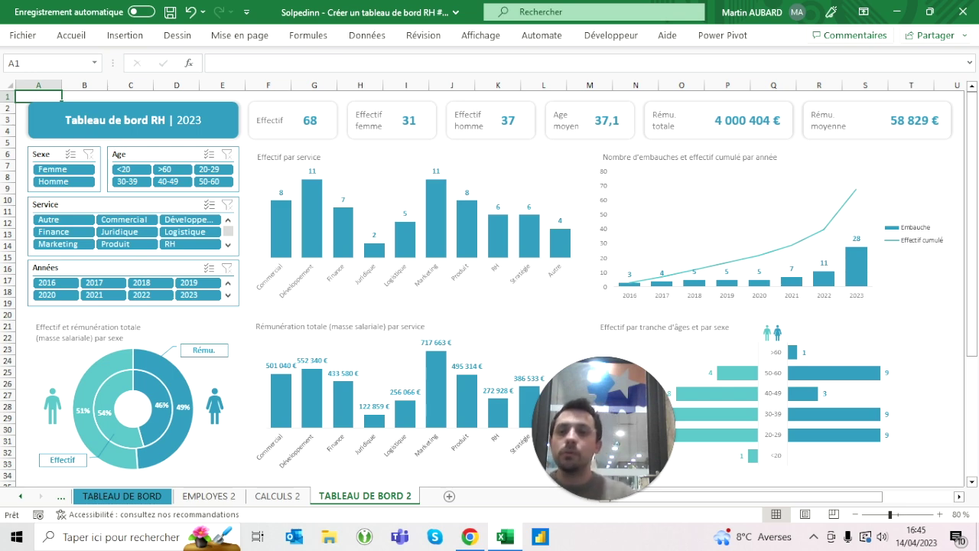
# Increase the 'Tableau de bord RH | 2023' title font from 16 to 18 pt.
pyautogui.click(133, 121)
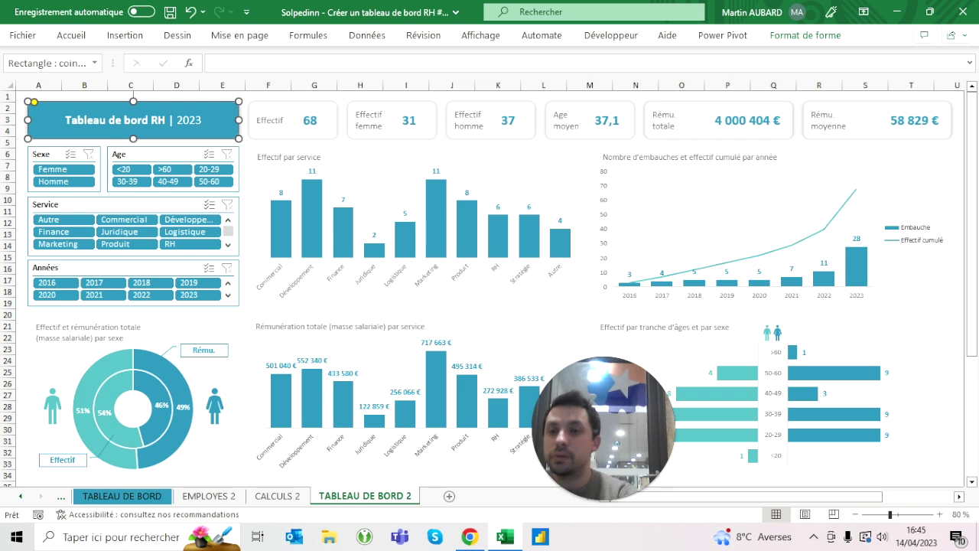
pyautogui.click(71, 35)
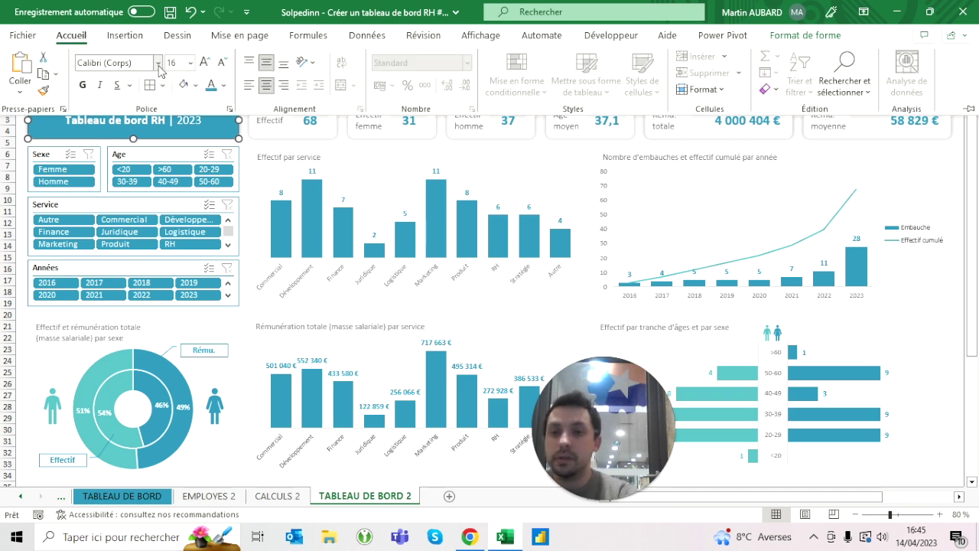
pyautogui.click(205, 62)
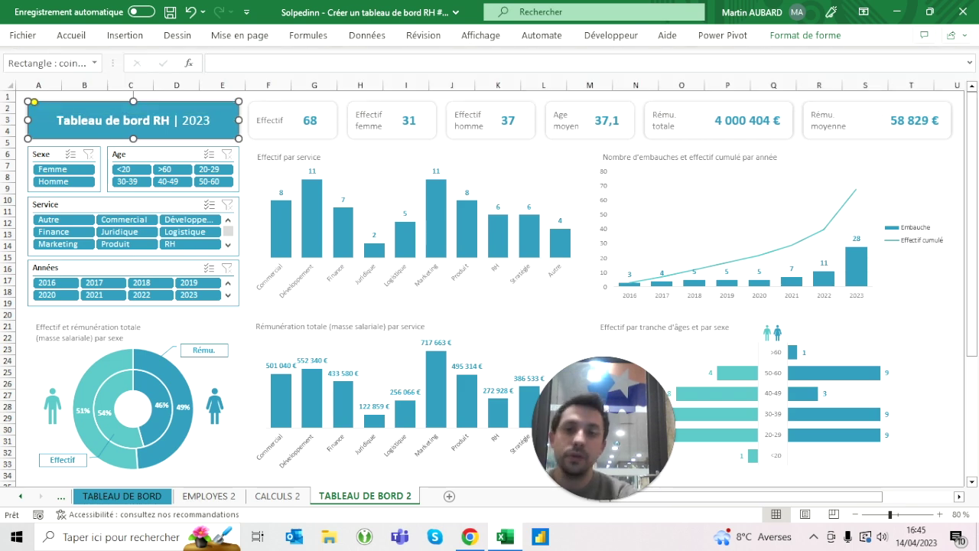
pyautogui.press('Escape')
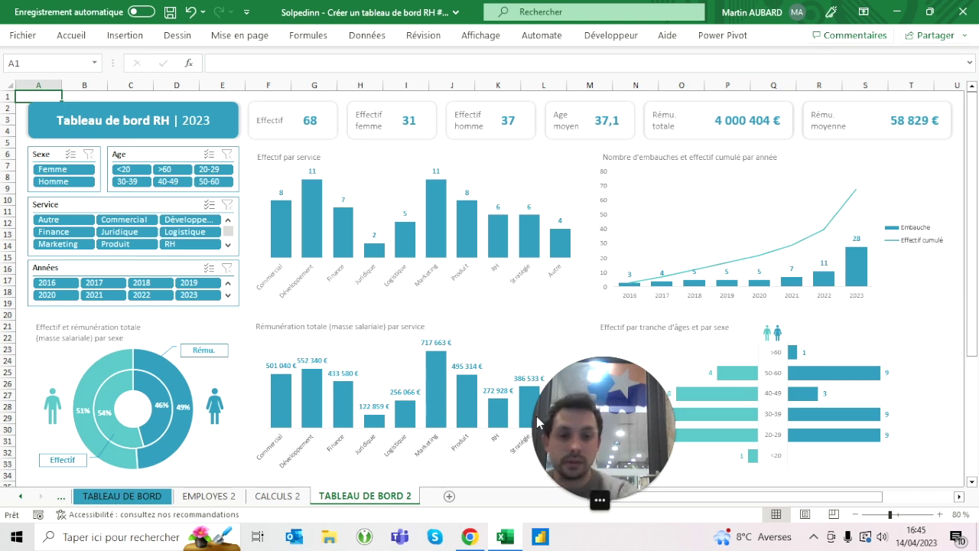
pyautogui.moveTo(536, 416); pyautogui.dragTo(426, 437)
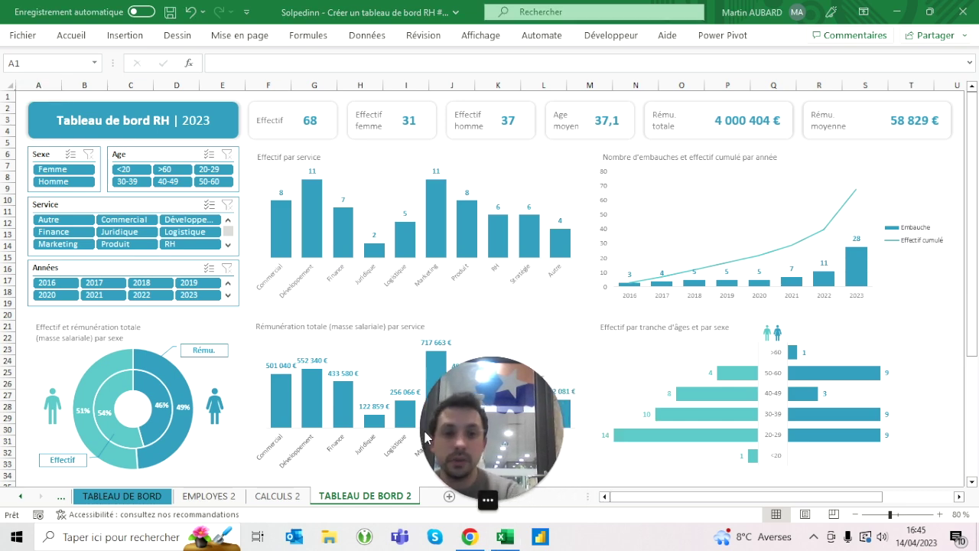